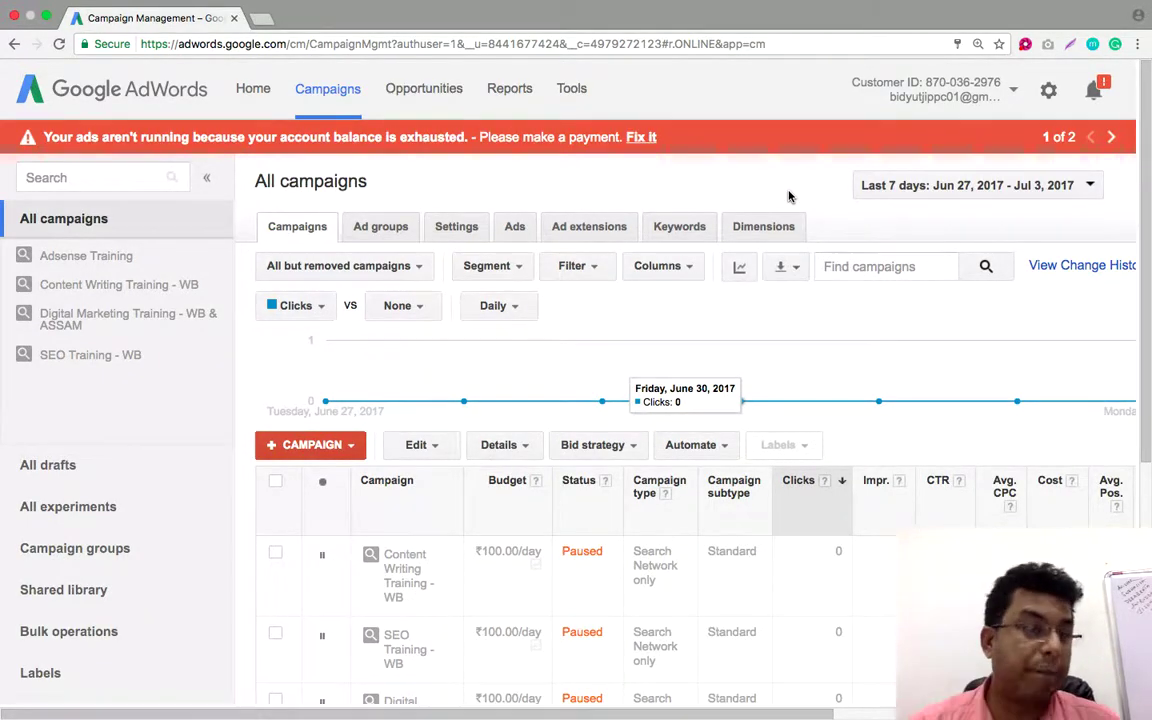
List the new-campaign types, such as Search, Display, Shopping and Video, under + CAMPAIGN
click(340, 450)
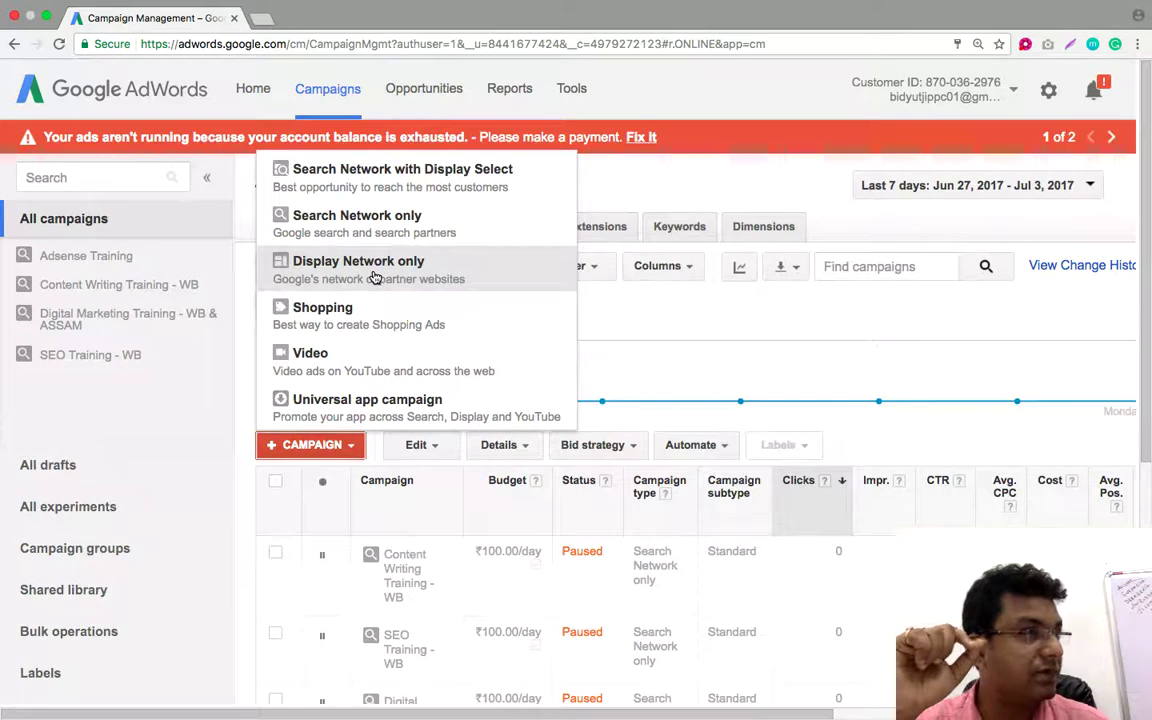
click(262, 20)
Load gmail.com in the new tab and view the Promotions inbox category
text(gmail.com)
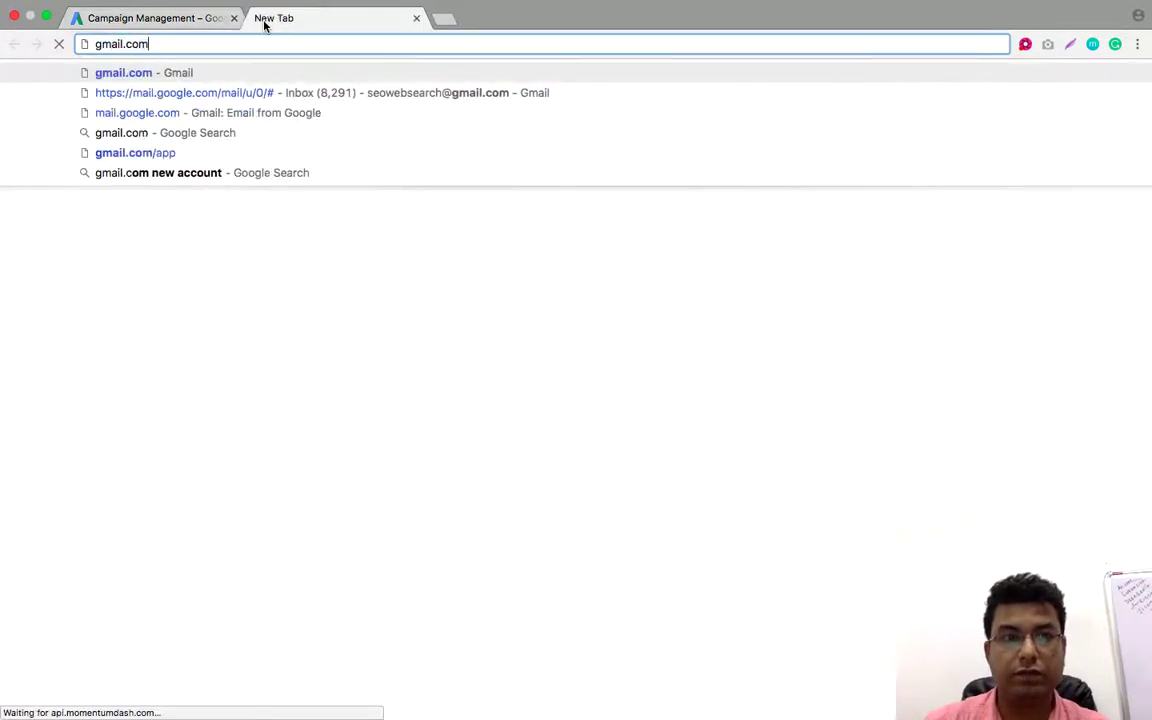
key(Return)
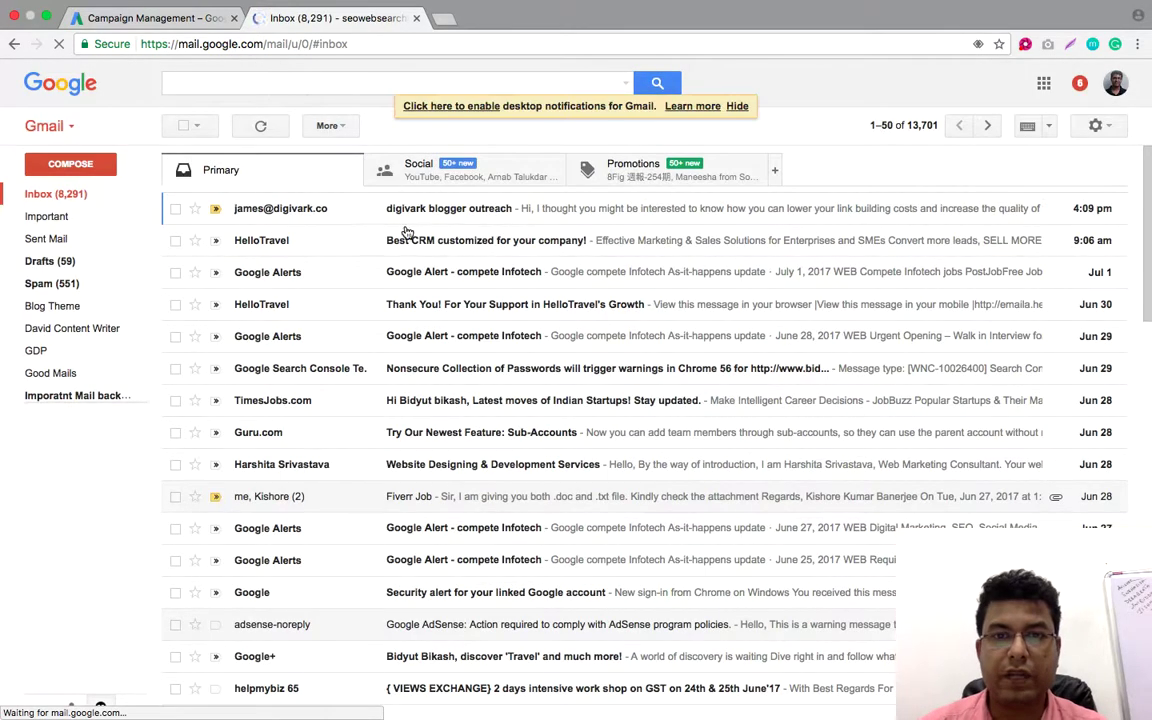
click(643, 176)
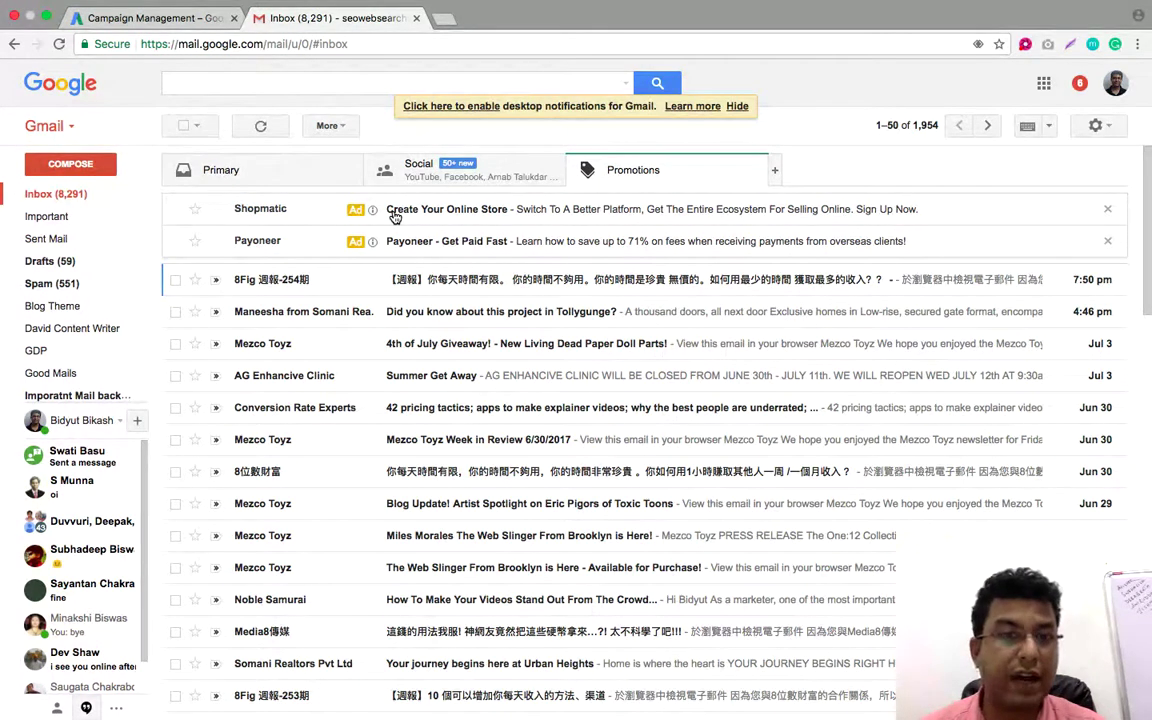
Dismiss the Shopmatic and Payoneer sponsored ads, then return to the AdWords tab
click(1108, 210)
click(1108, 210)
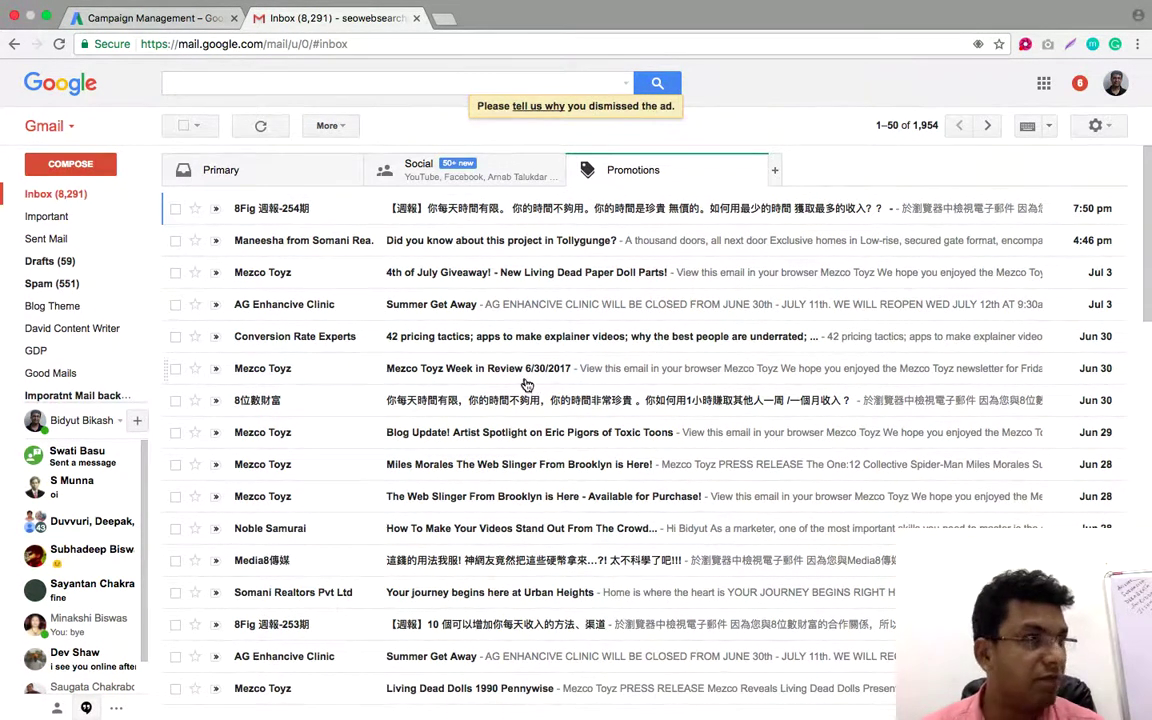
click(567, 258)
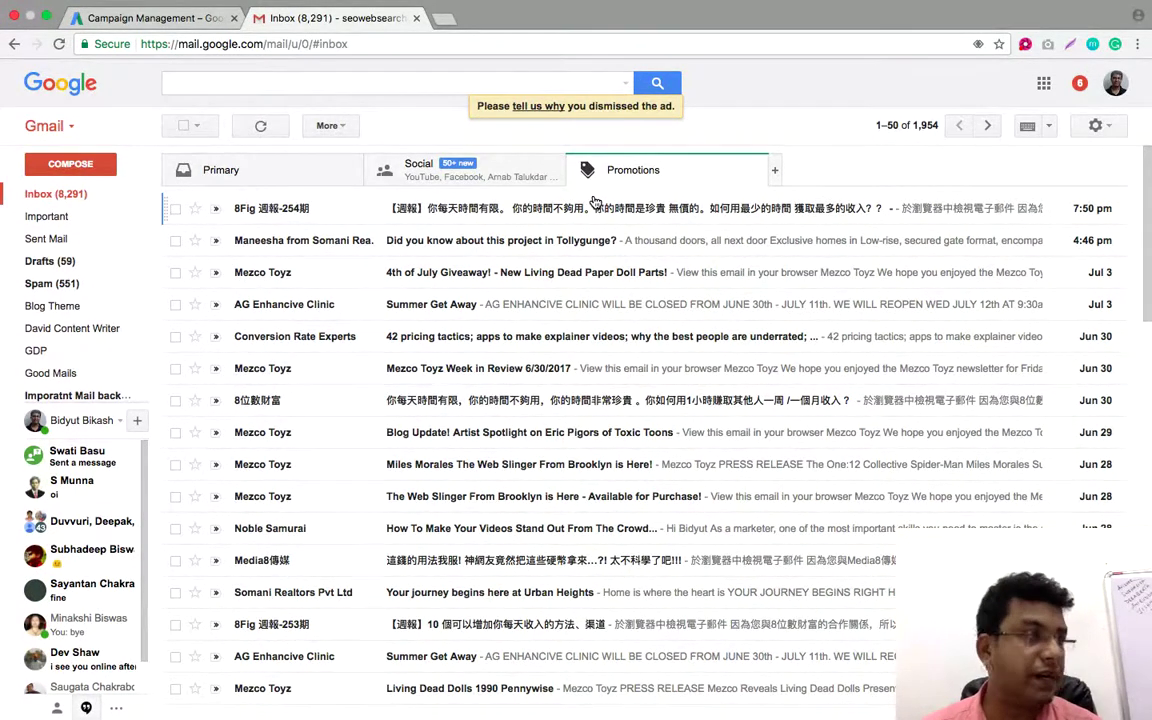
click(182, 14)
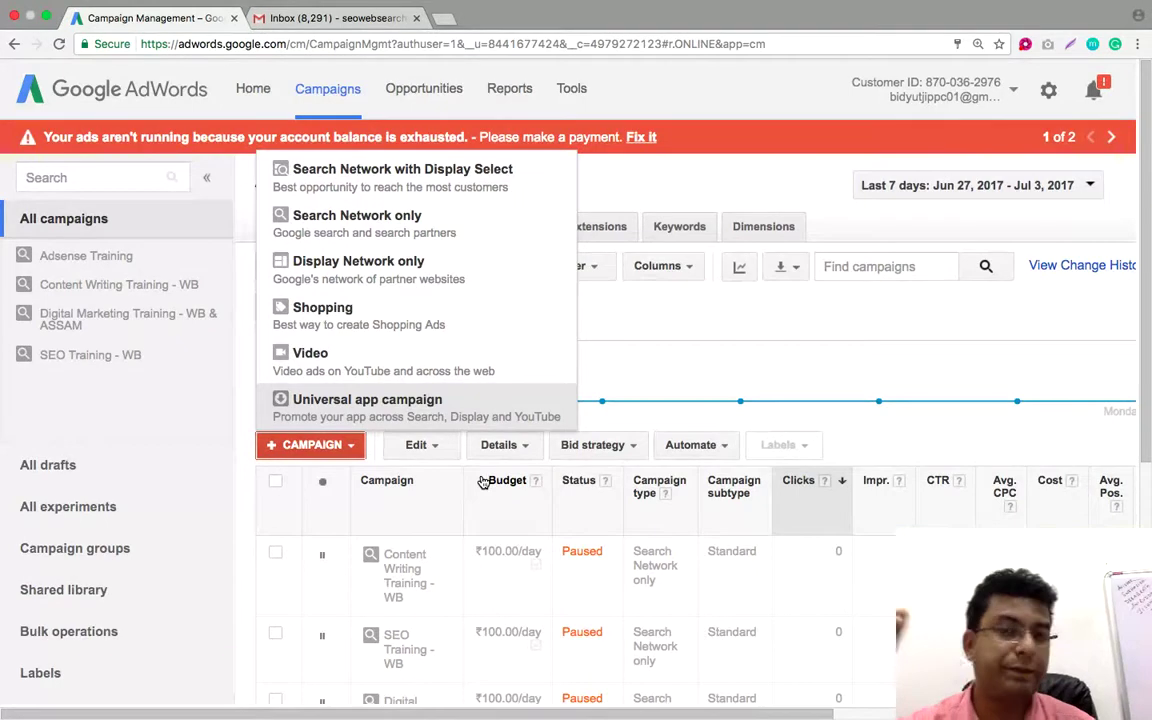
Close the campaign-type list and sign out of Gmail from the account menu
click(745, 178)
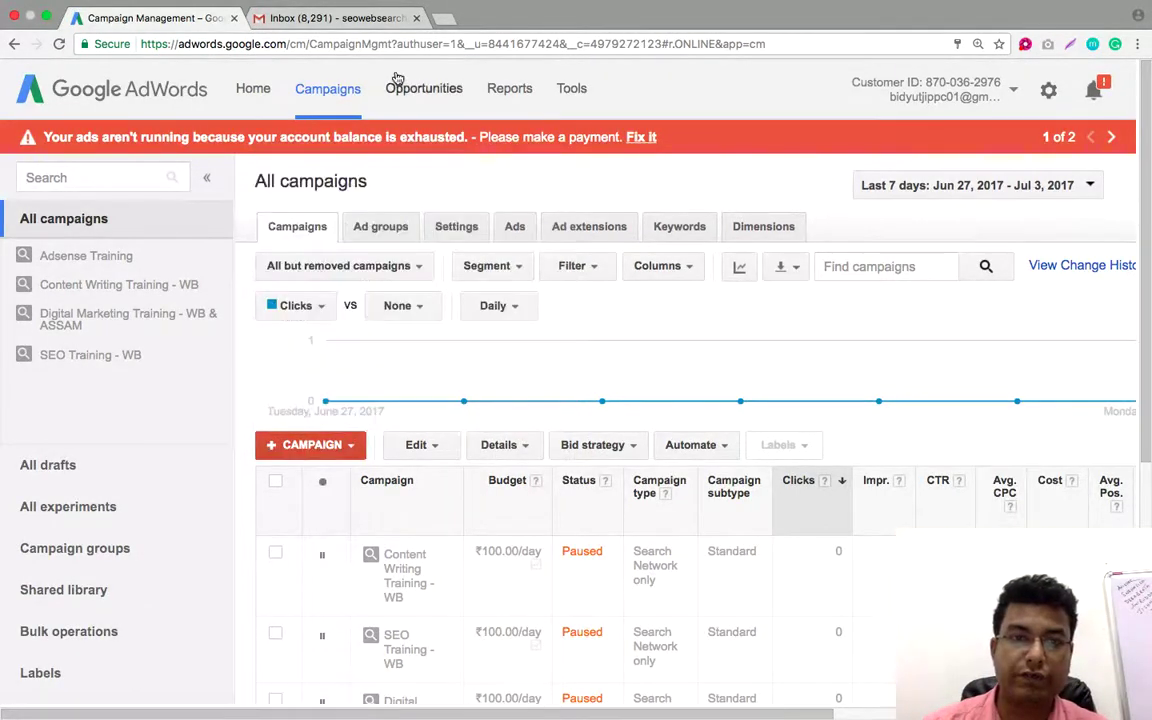
click(373, 20)
click(1115, 83)
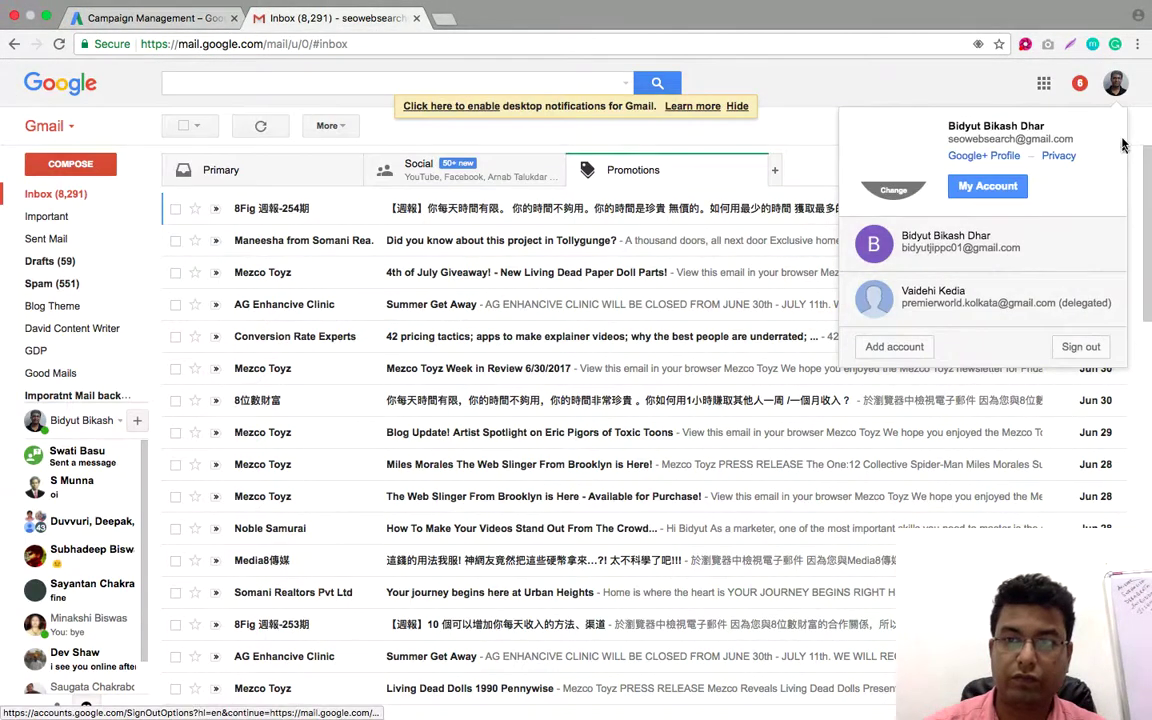
click(210, 15)
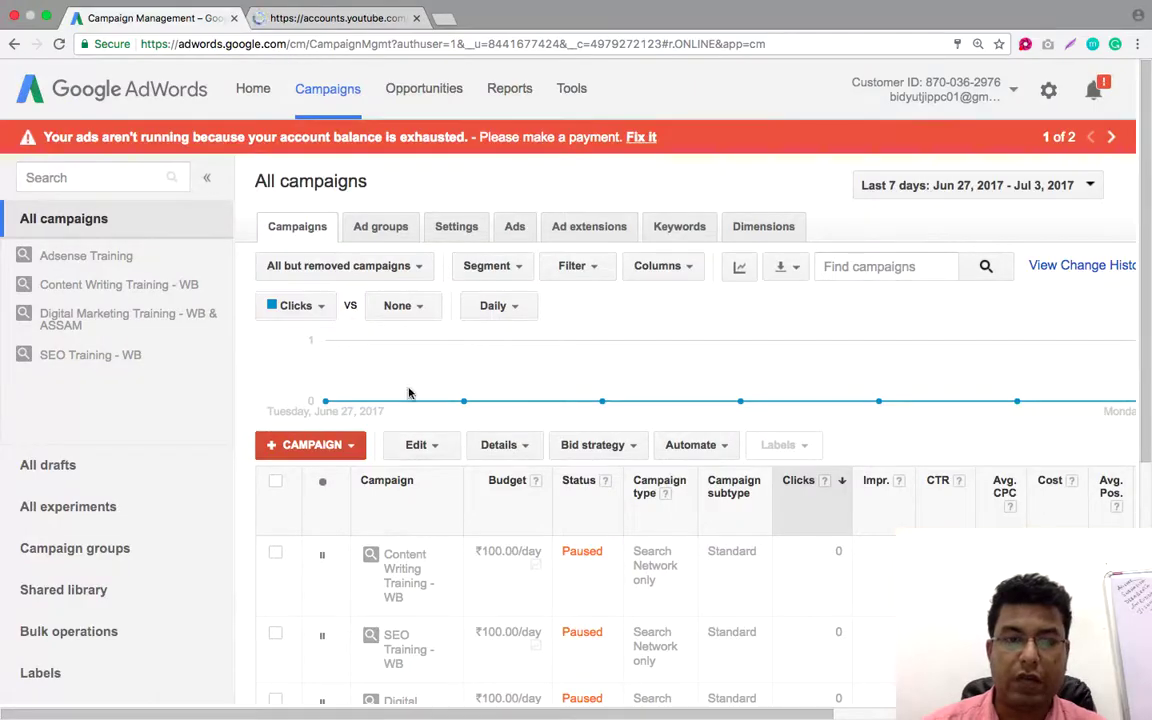
Start a Display Network only campaign from the + CAMPAIGN list in AdWords
scroll(480, 378, down, 10)
scroll(480, 378, up, 10)
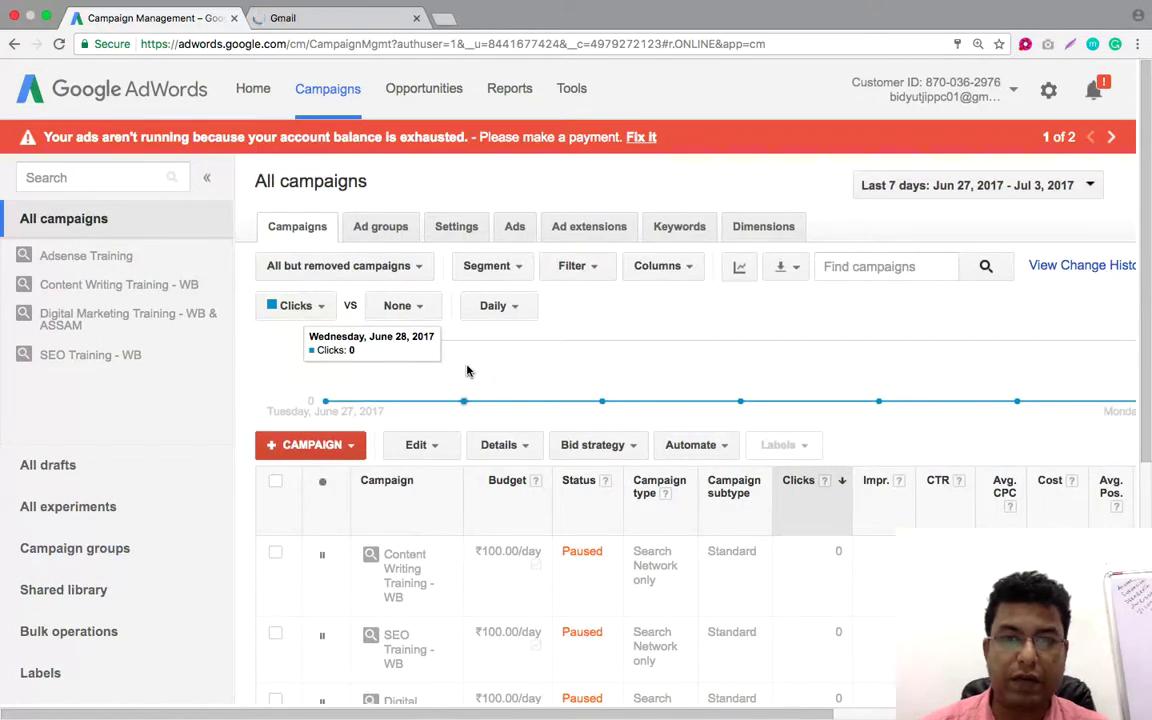
click(349, 447)
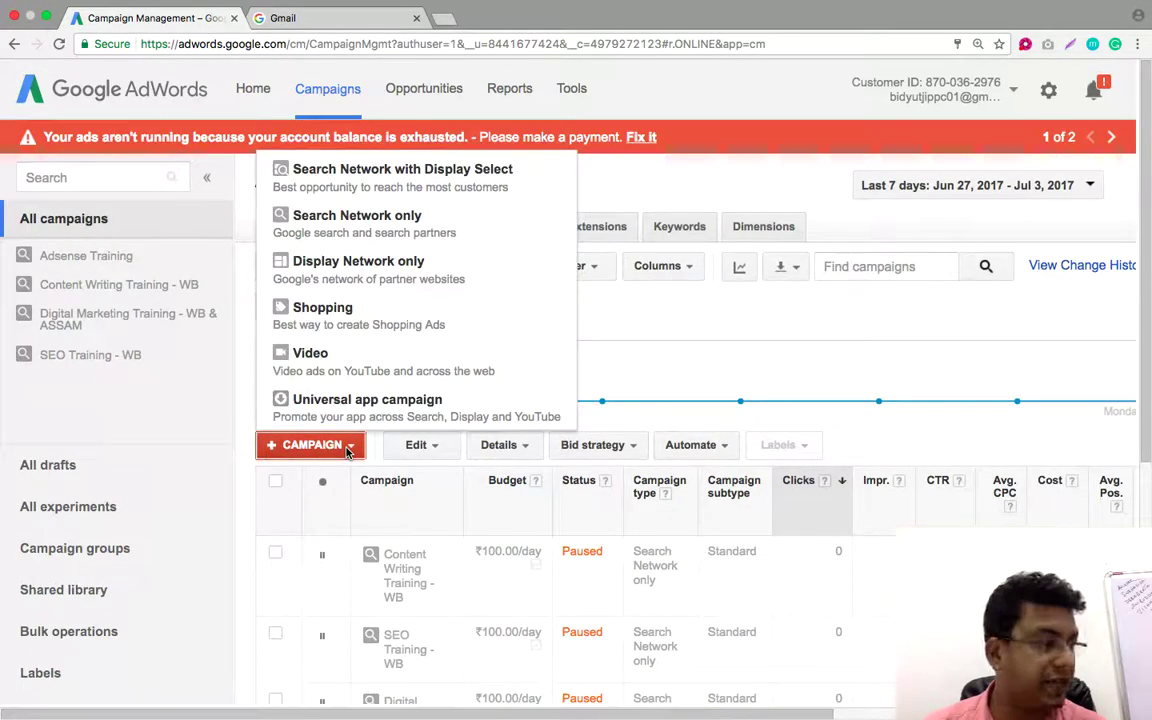
click(387, 278)
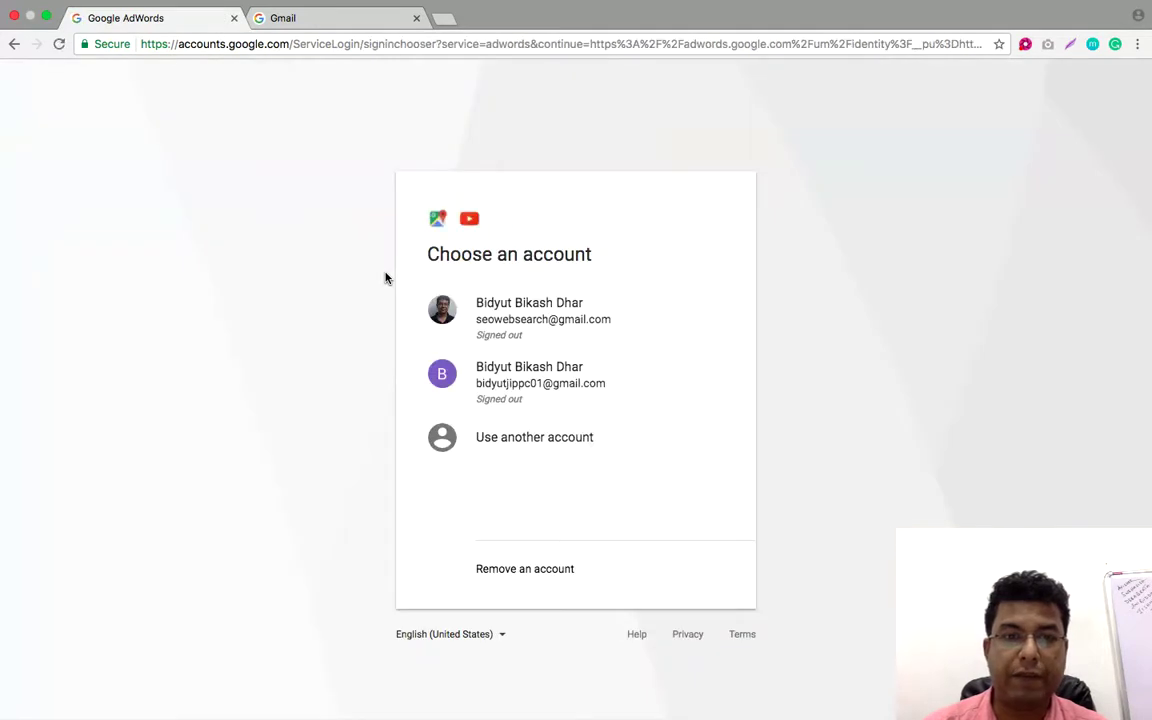
Sign back in with the second listed account by entering its password
click(512, 389)
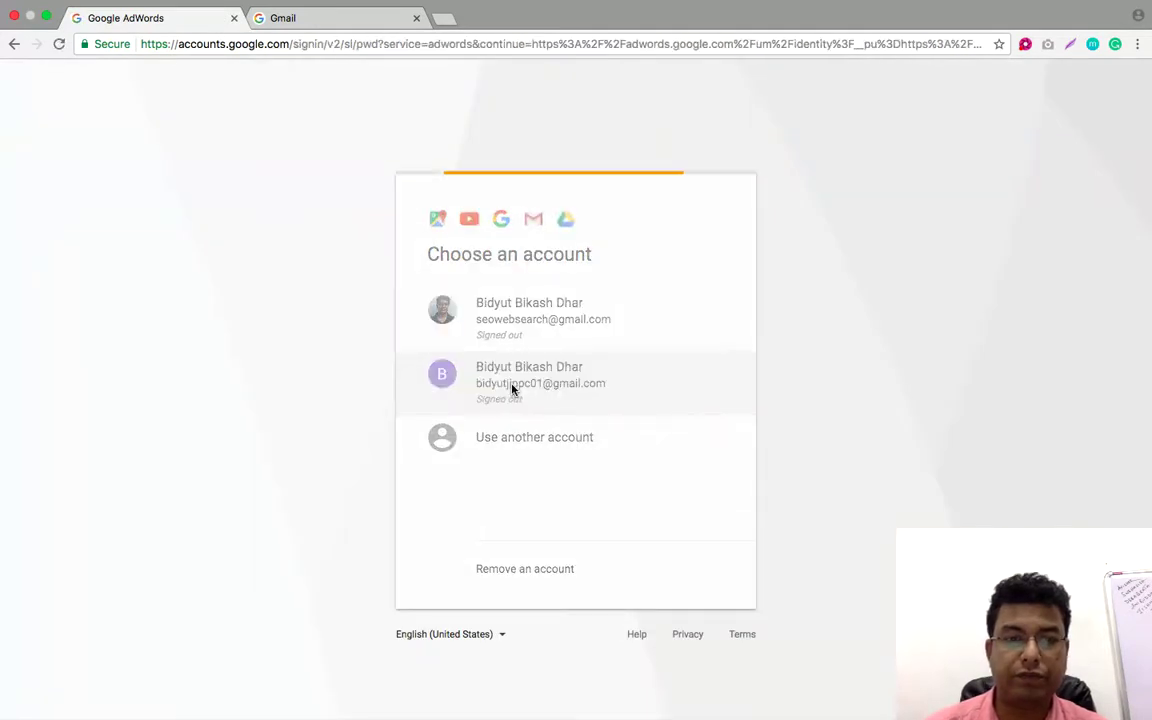
text(*********)
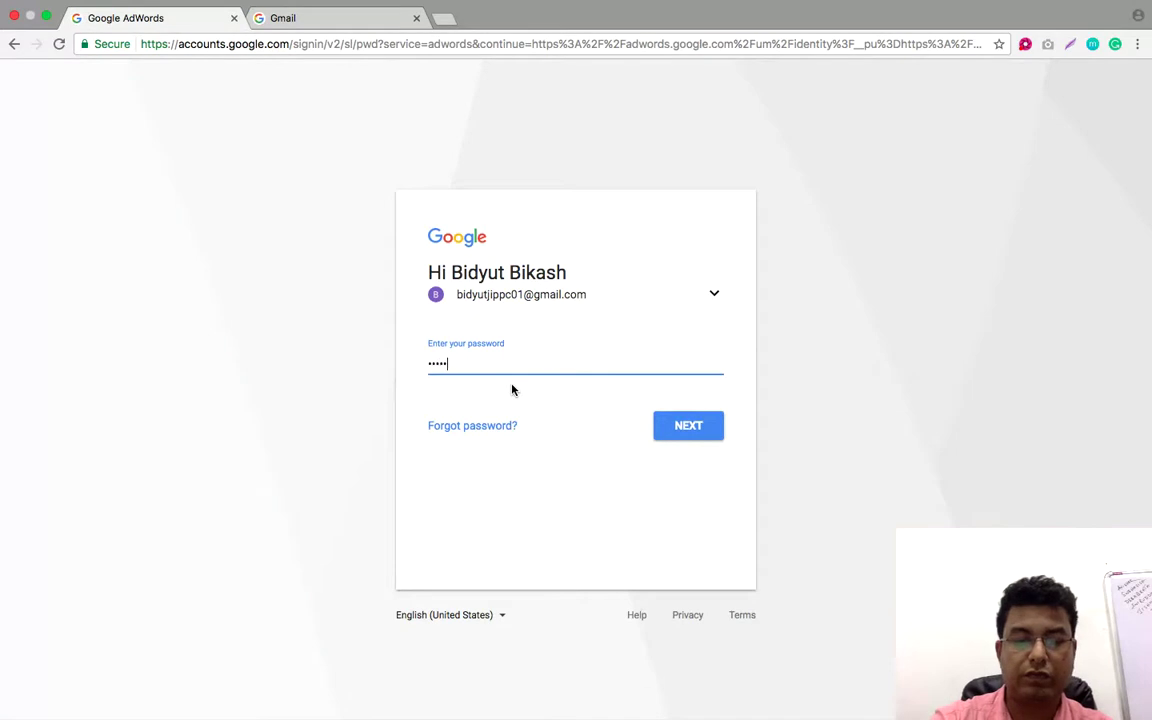
text(***)
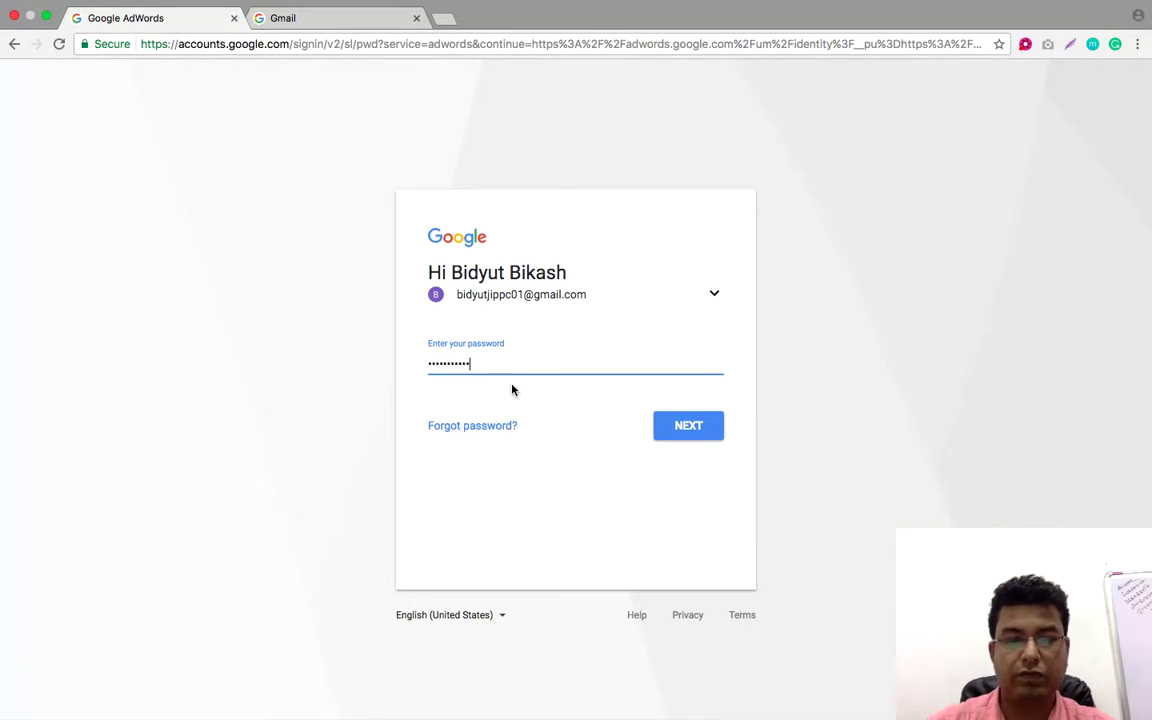
click(700, 429)
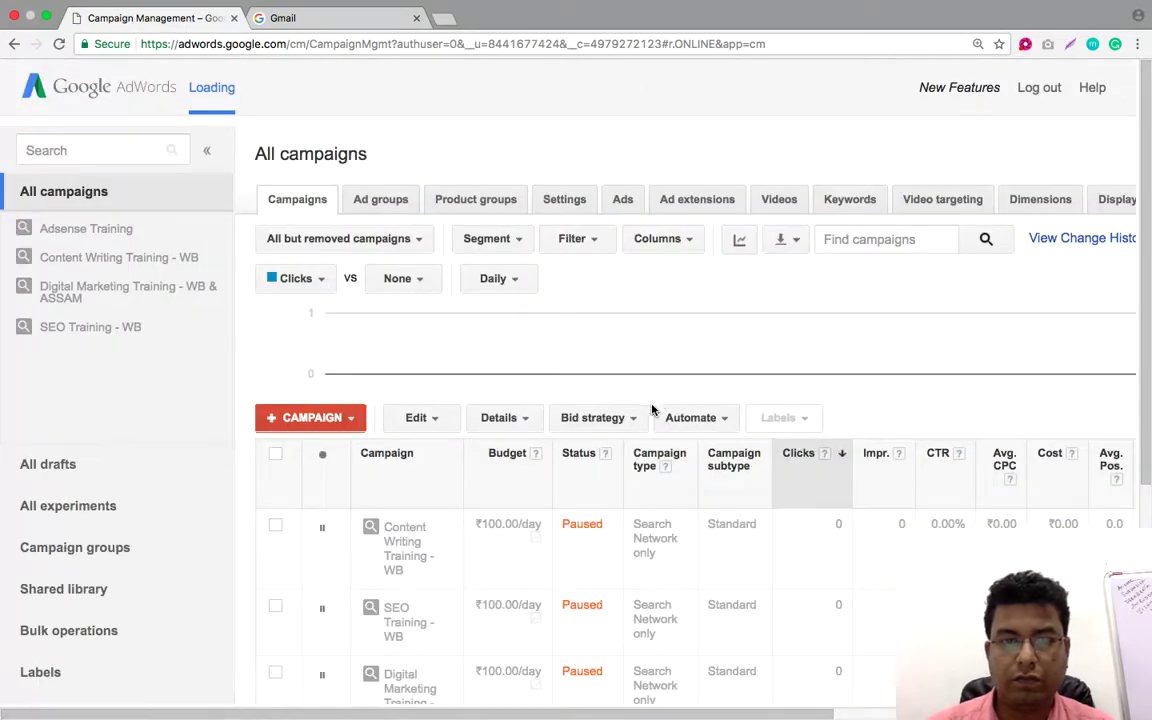
Choose Display Network only from + CAMPAIGN to reach its settings form
click(340, 412)
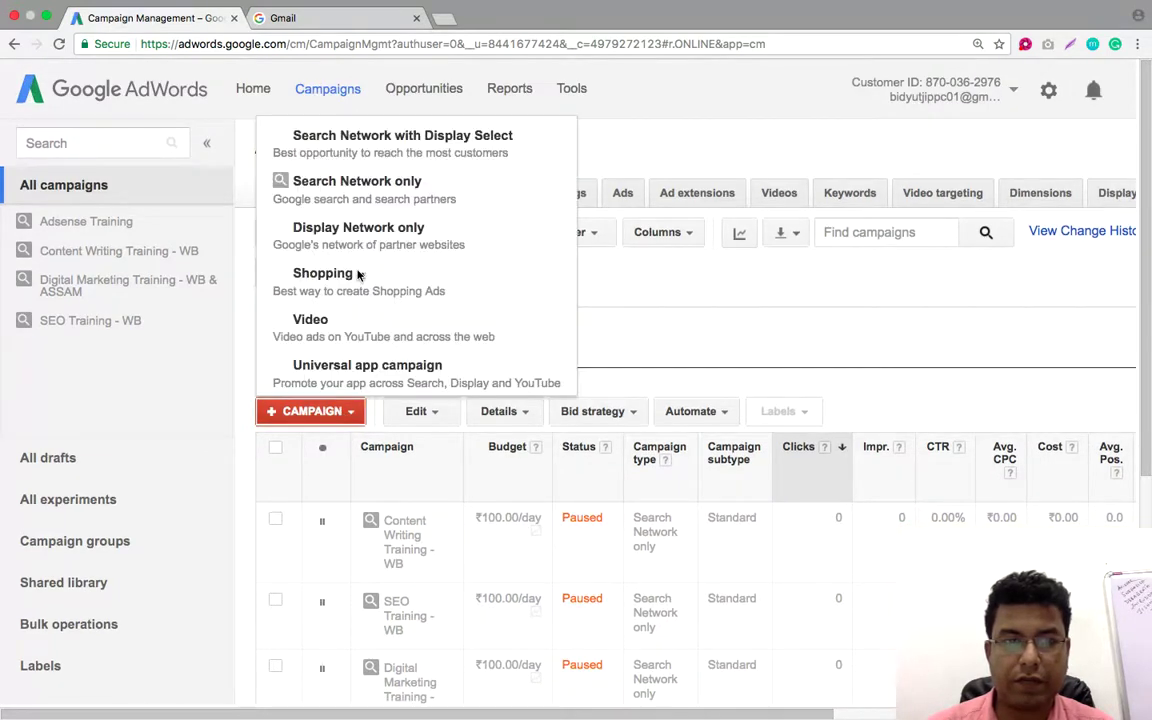
click(366, 240)
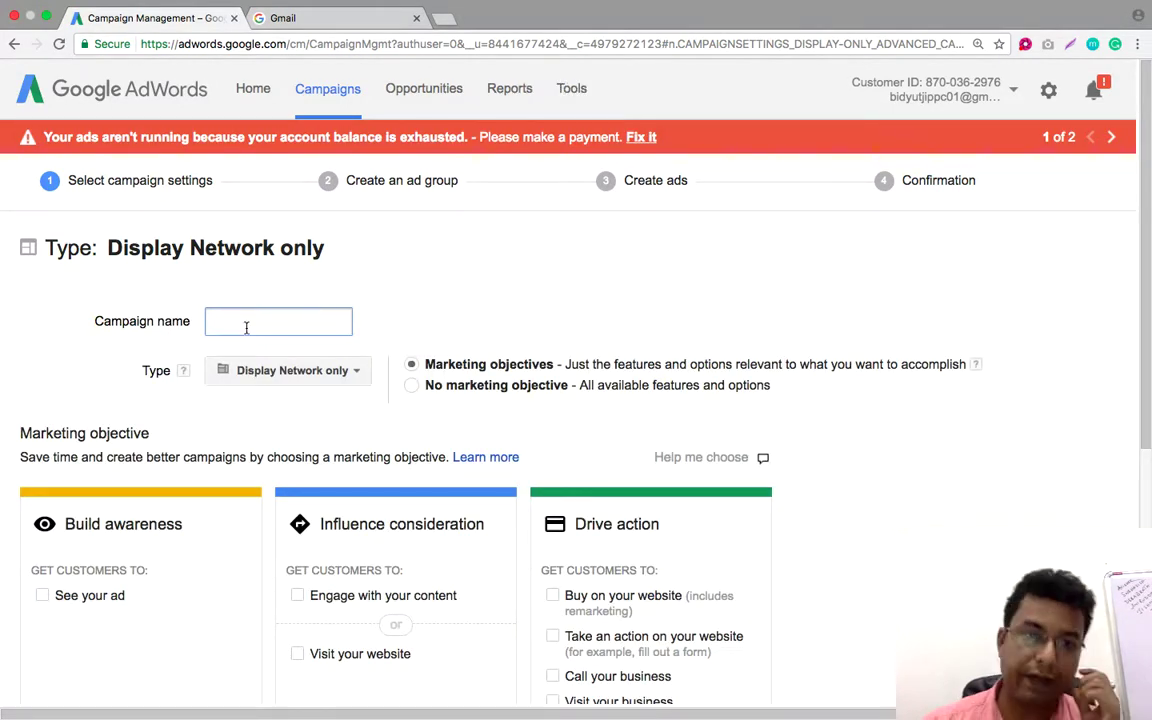
Enter the campaign name 'Digital Marketing Training - Display - WB', correcting the 'DIsplay' capitalisation
text(Digital mA)
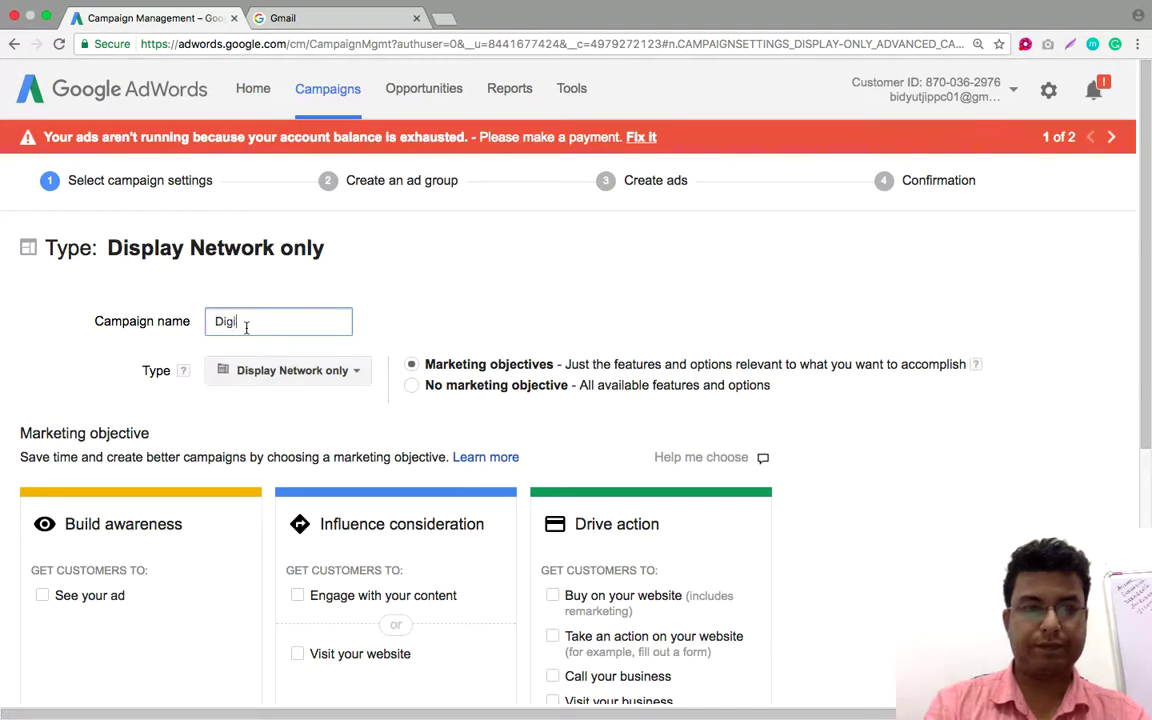
key(BackSpace)
key(BackSpace)
key(BackSpace)
key(BackSpace)
text(l Marketing T)
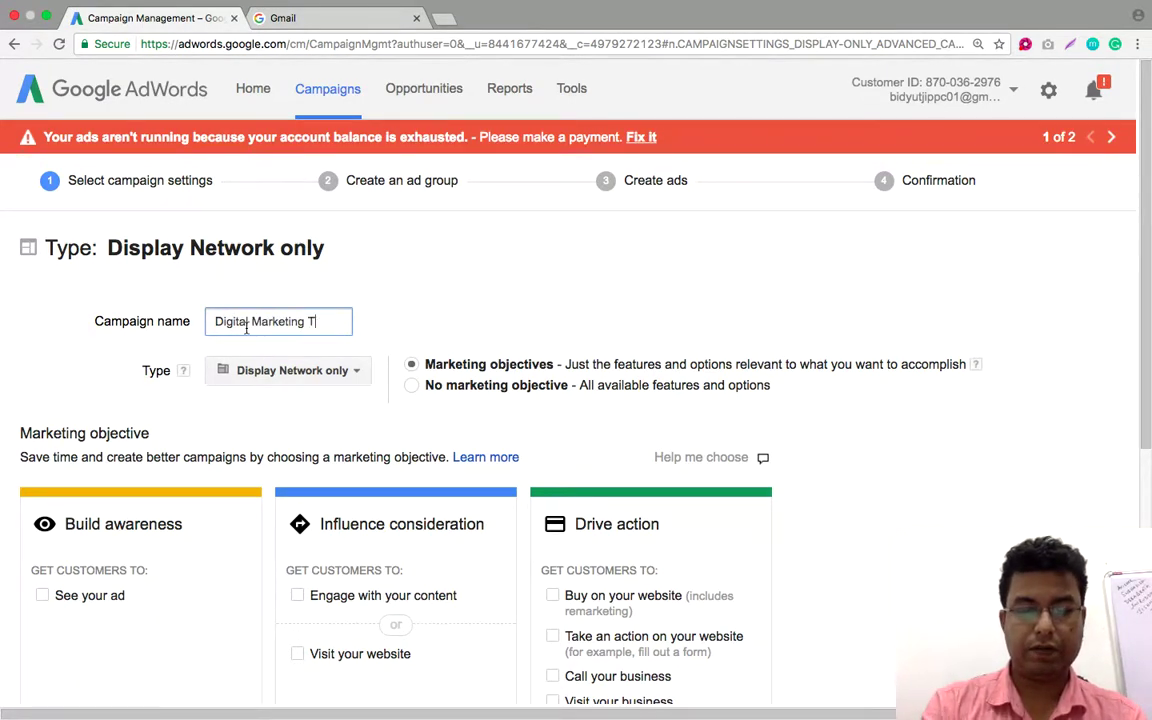
text(raining -)
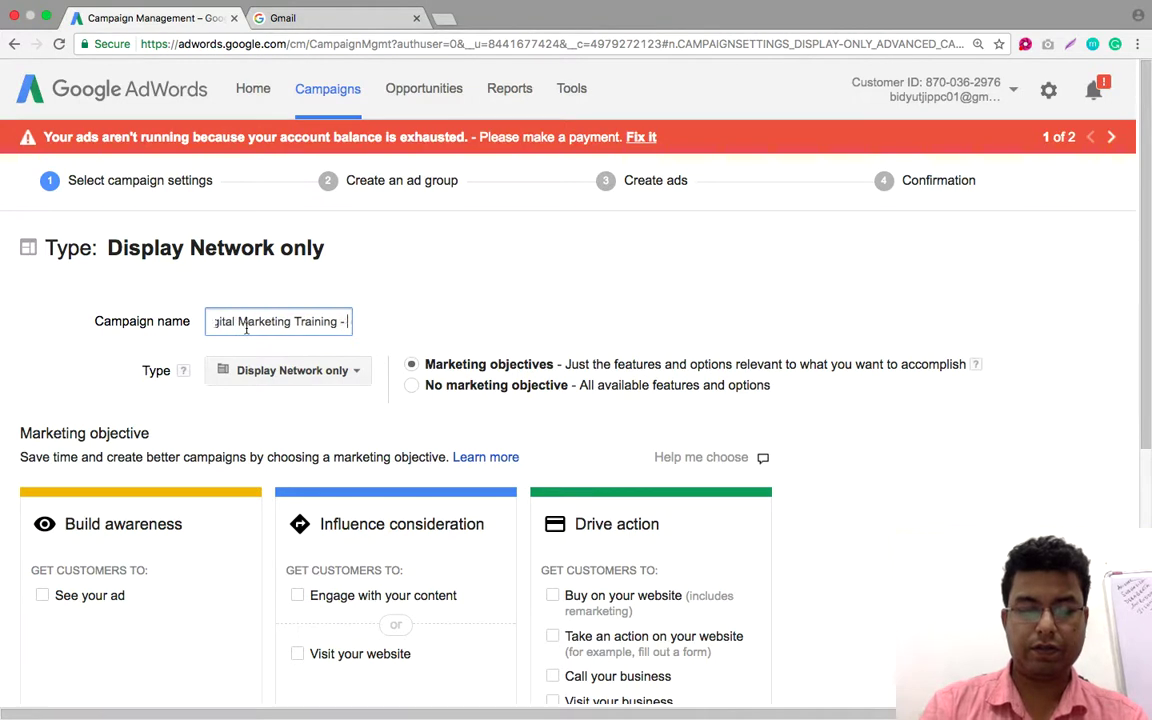
text( DIsplay - WB)
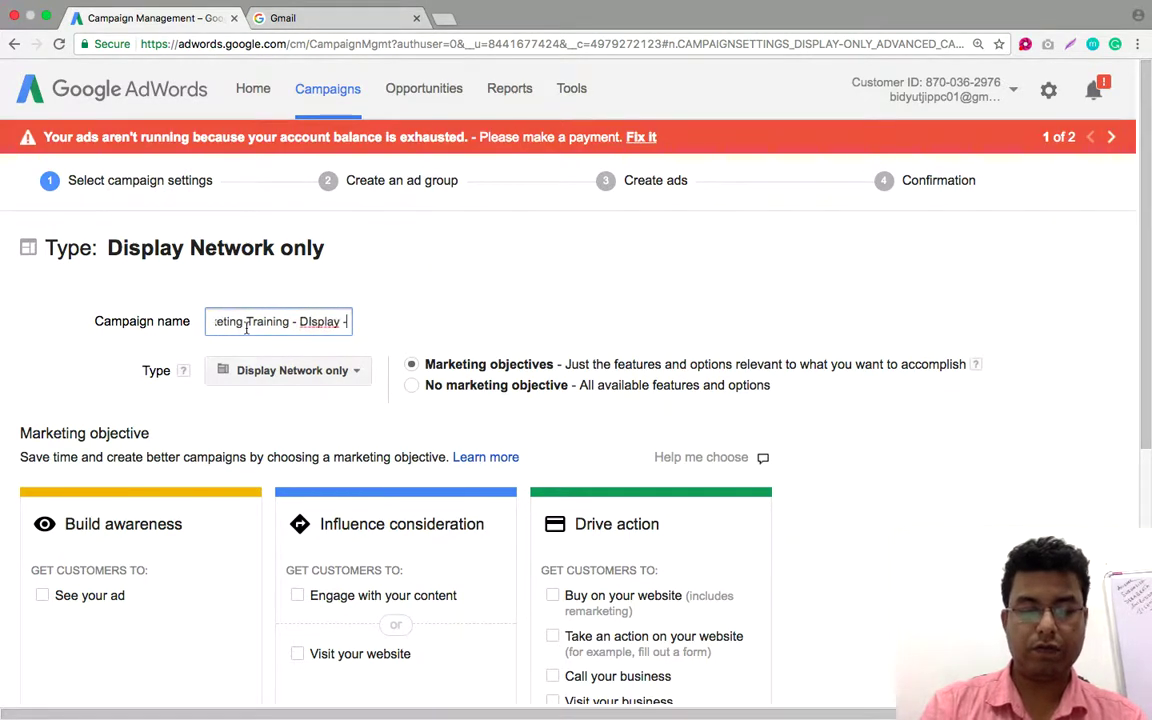
key(Left)
key(Left)
key(Left)
key(Left)
key(Left)
key(BackSpace)
key(BackSpace)
key(BackSpace)
key(BackSpace)
key(BackSpace)
key(BackSpace)
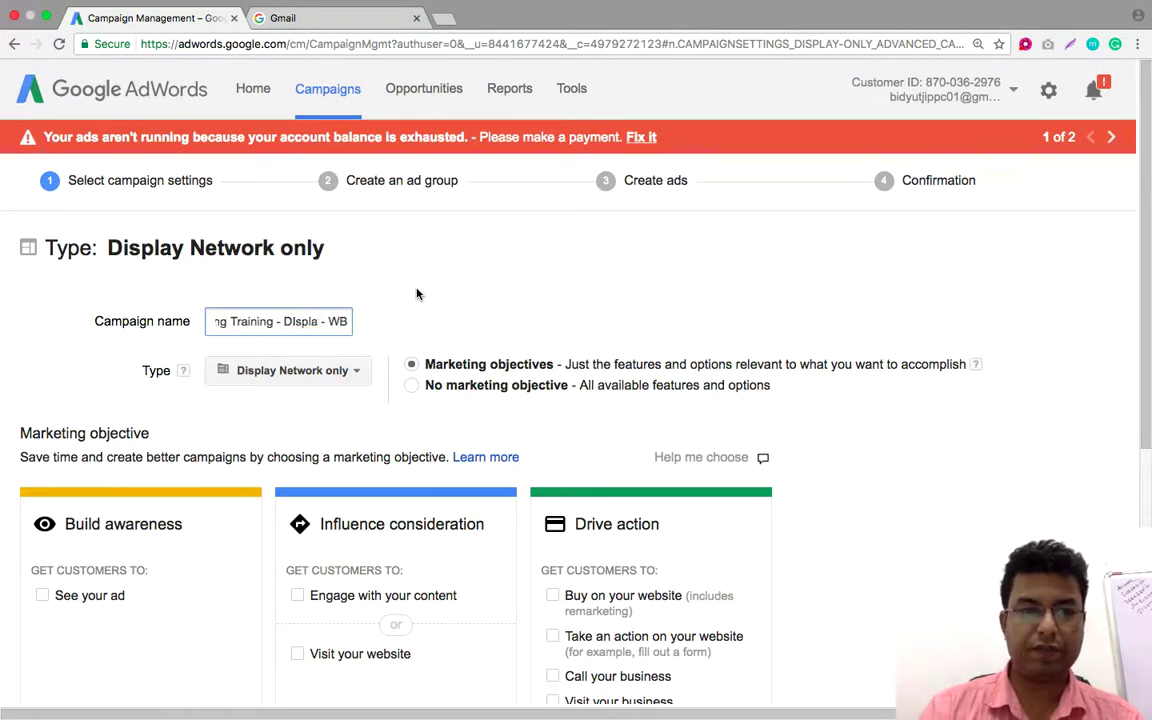
text(isplay)
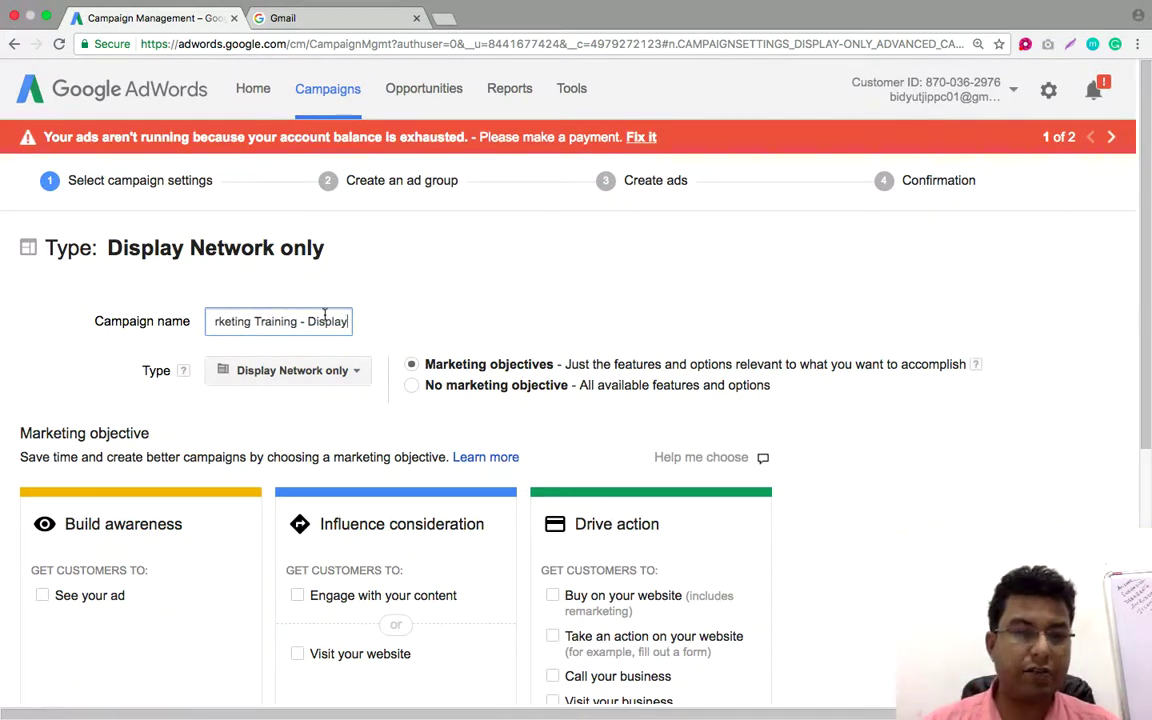
drag(312, 321, 392, 318)
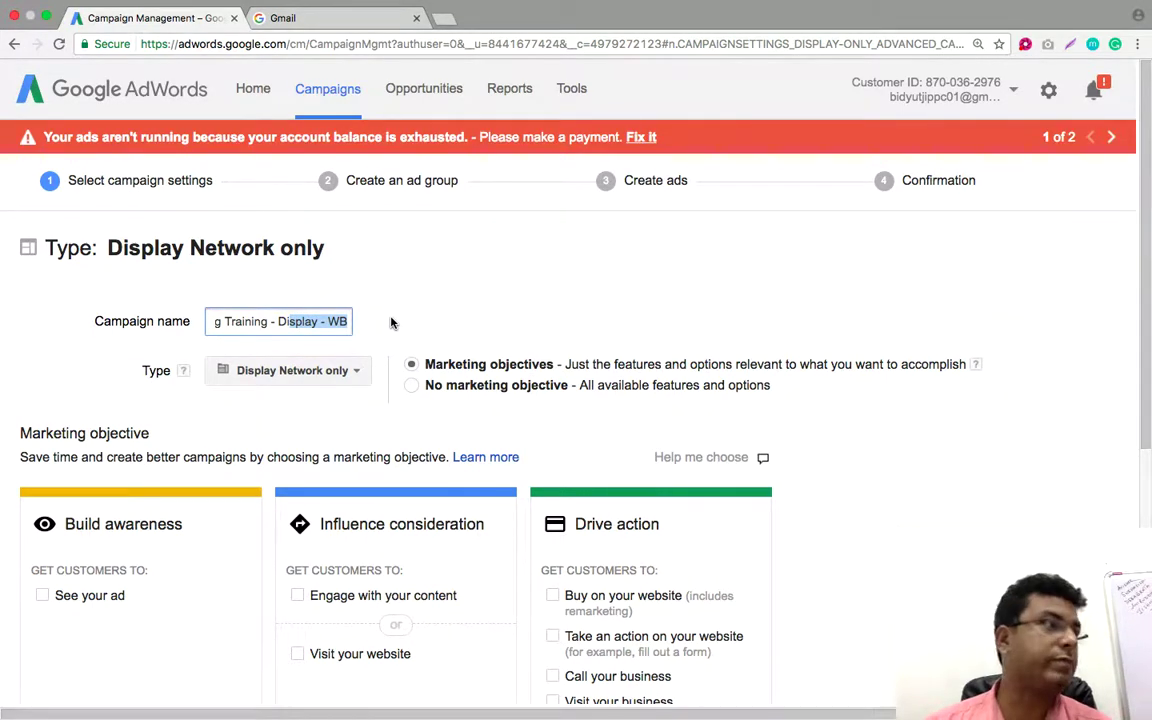
click(442, 316)
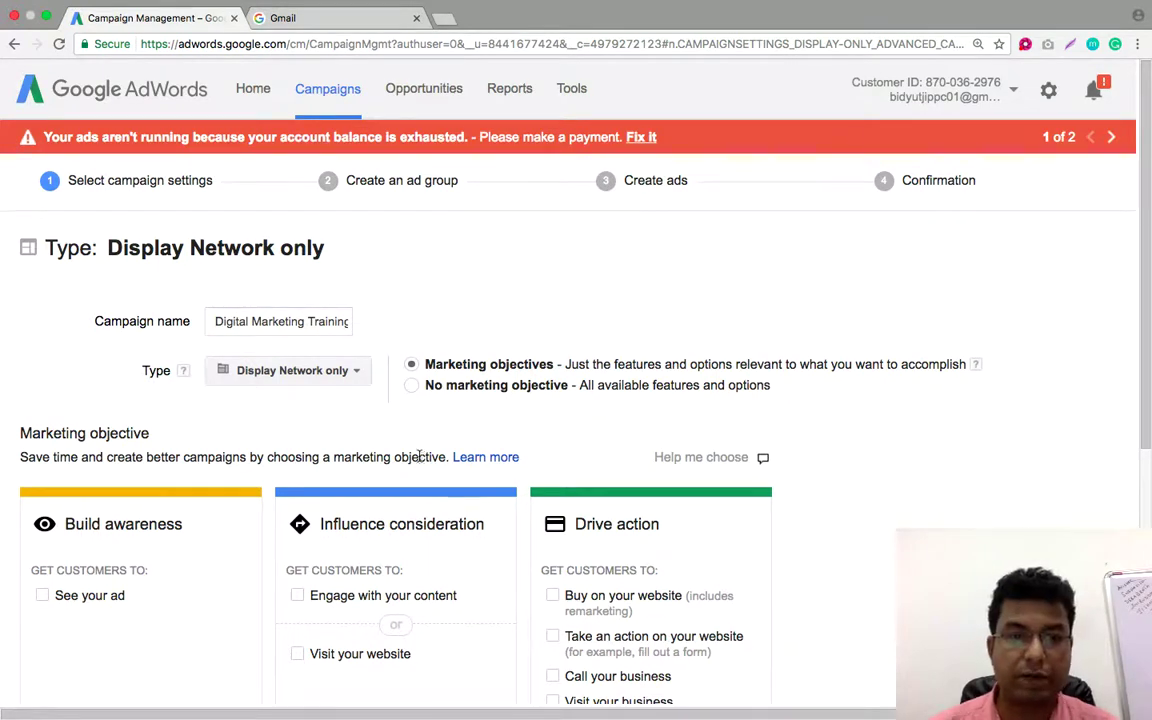
scroll(470, 372, down, 1)
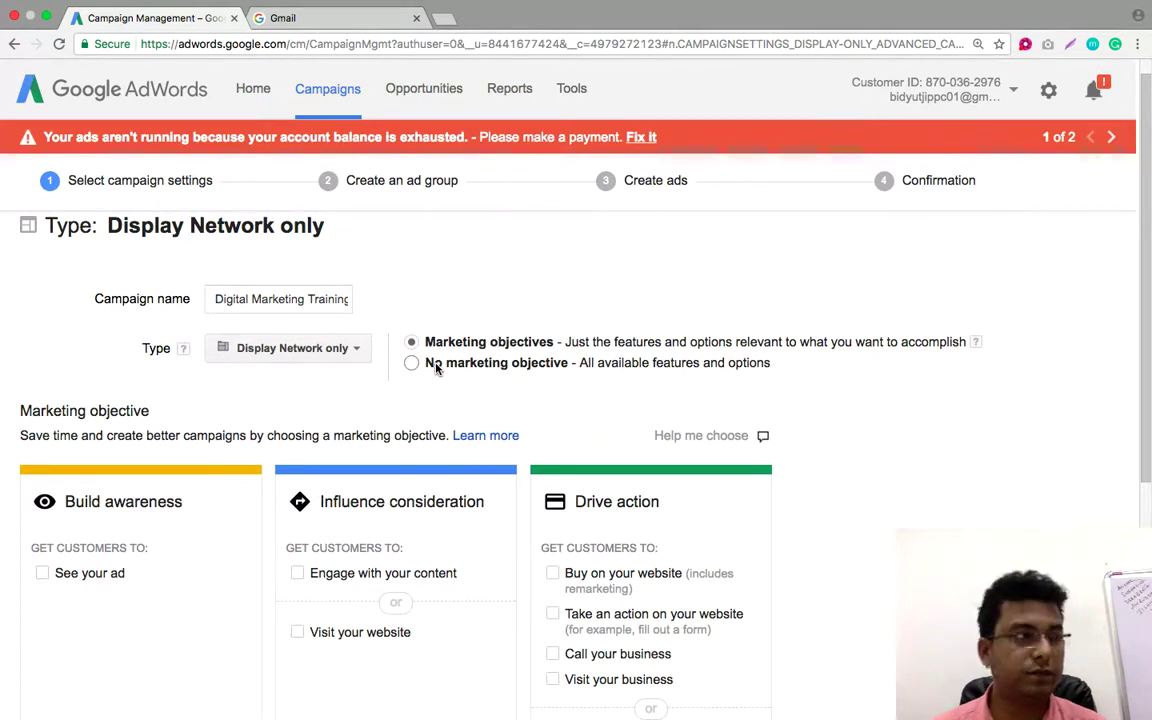
Scroll the settings form around the Influence consideration 'Visit your website' objective
scroll(258, 440, down, 2)
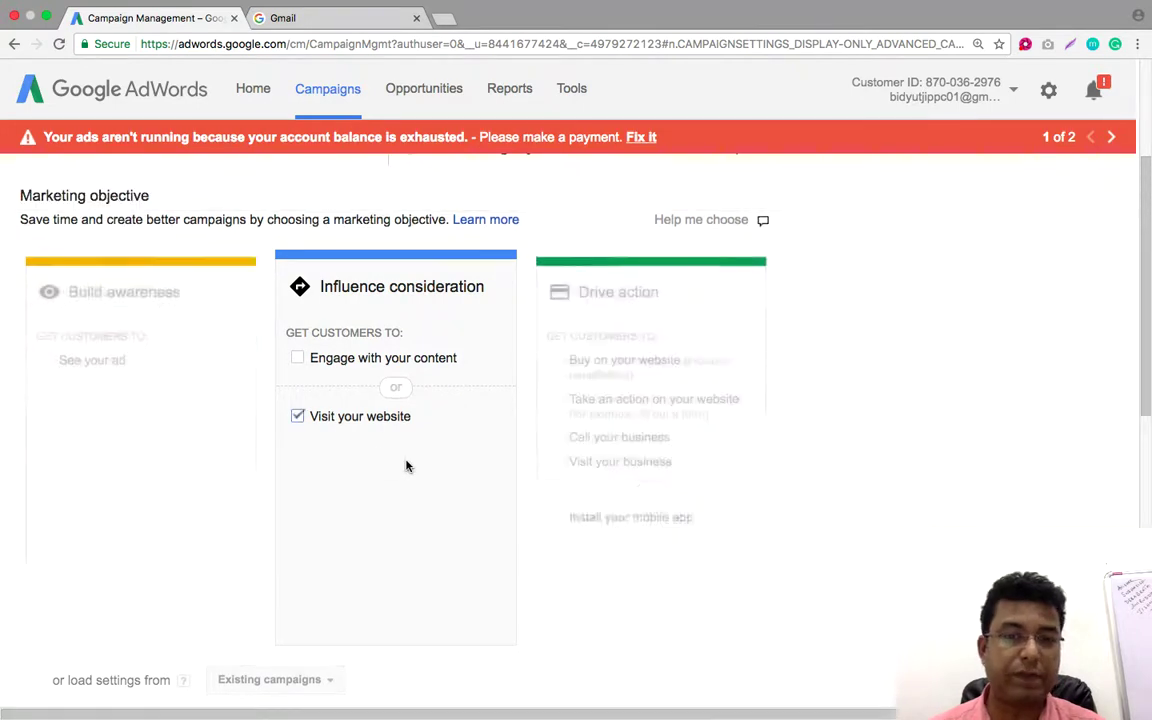
scroll(406, 466, up, 5)
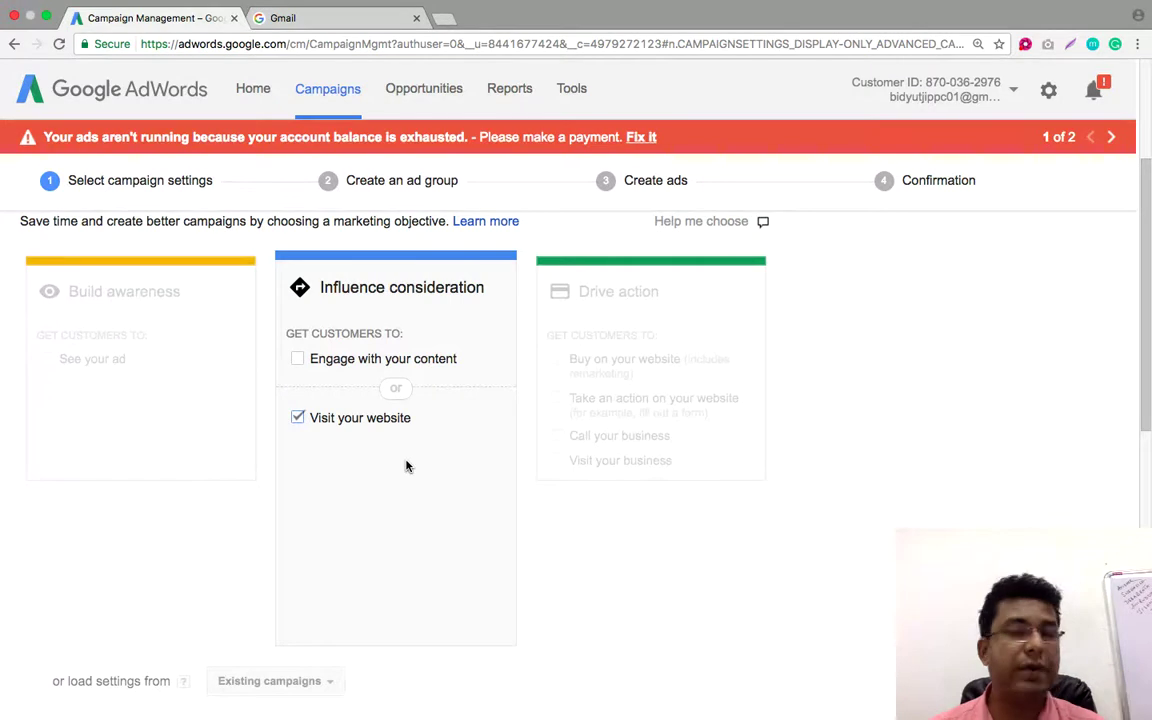
Choose specific locations and add West Bengal, India as a target
scroll(405, 465, down, 4)
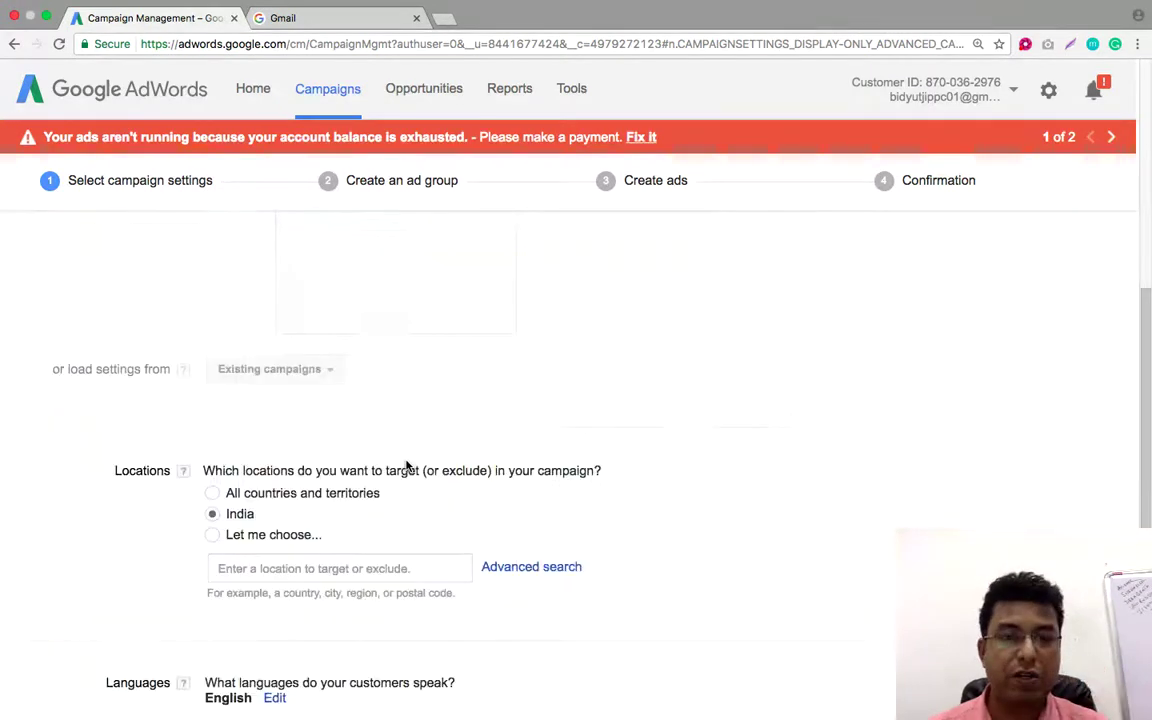
scroll(366, 492, down, 2)
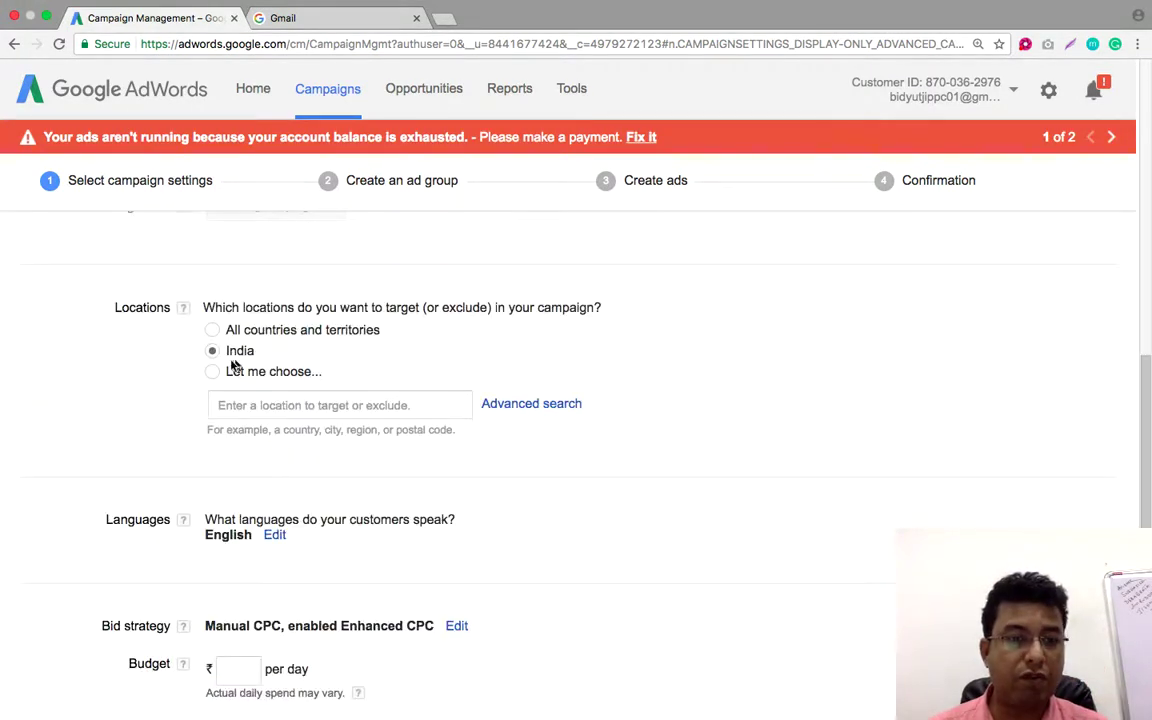
click(247, 405)
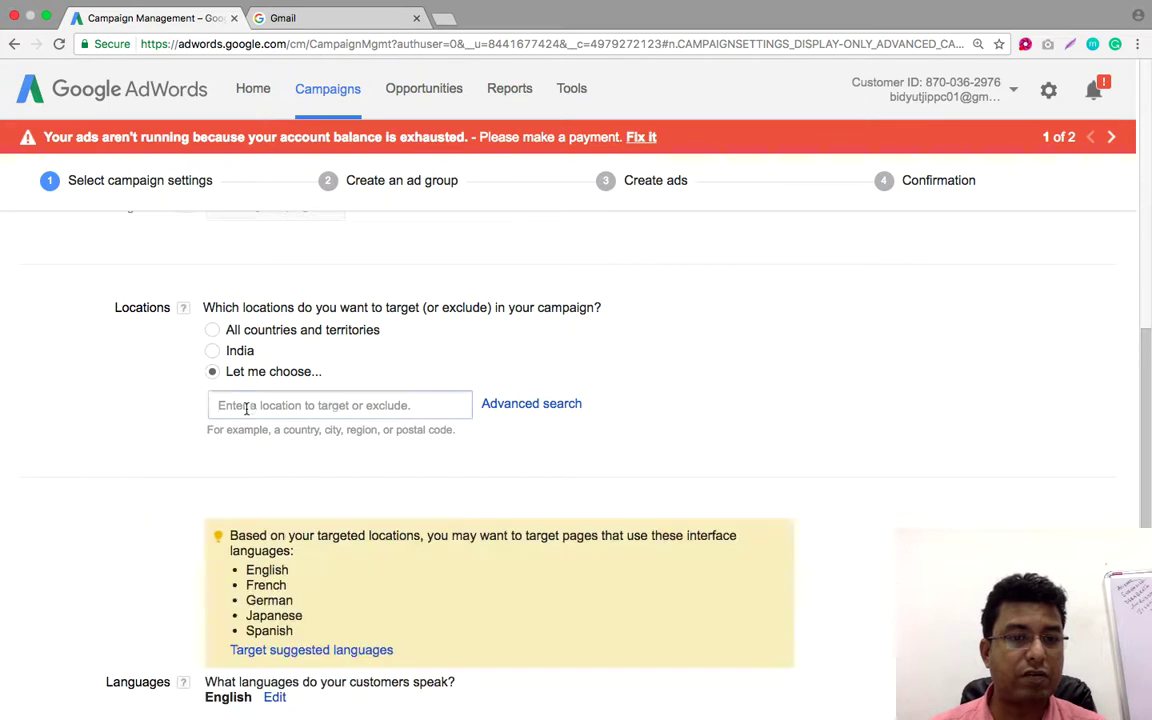
text(W)
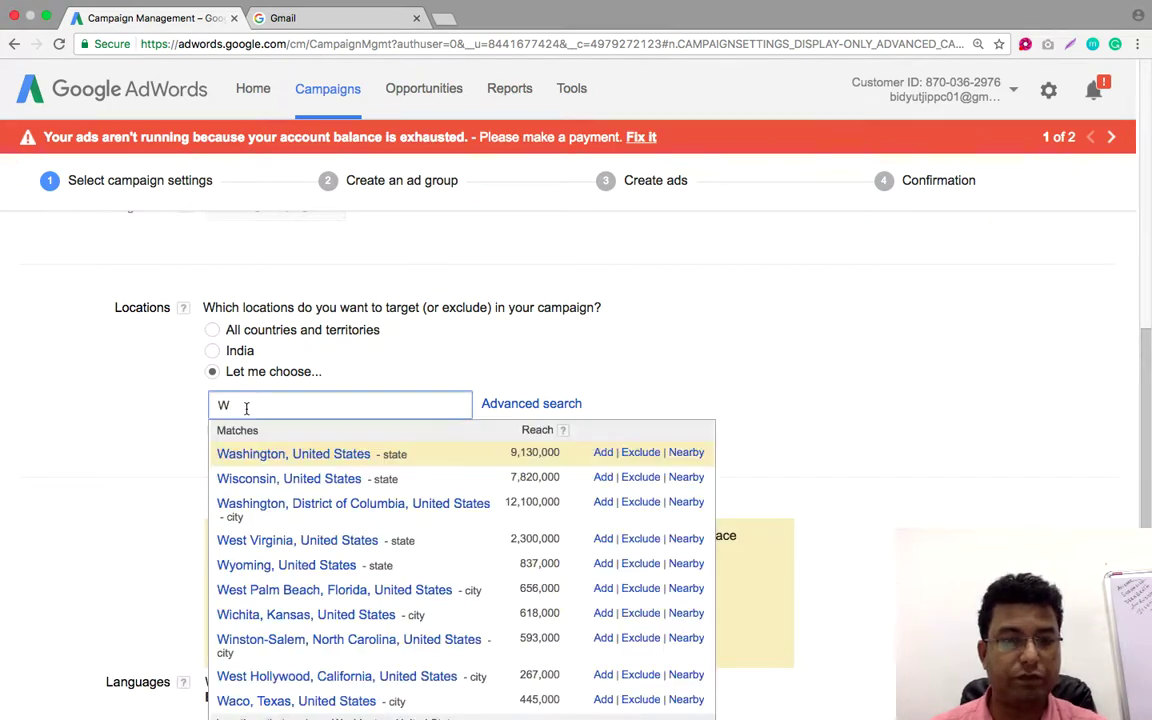
text(est )
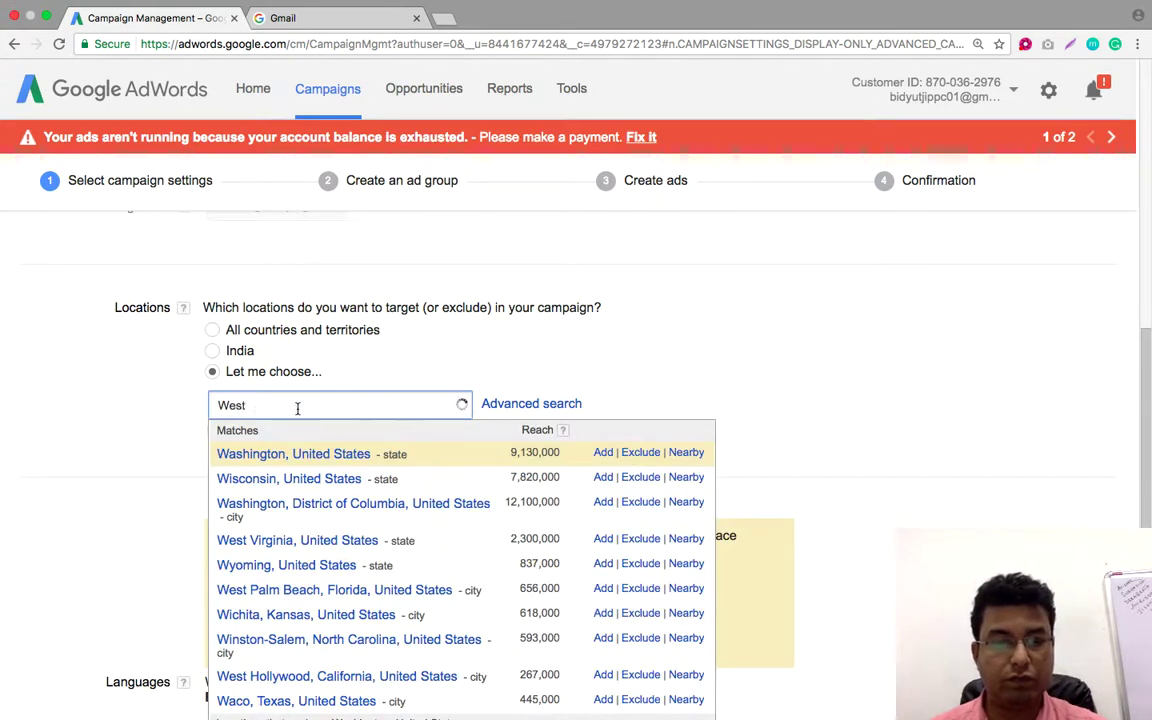
text(Bengal)
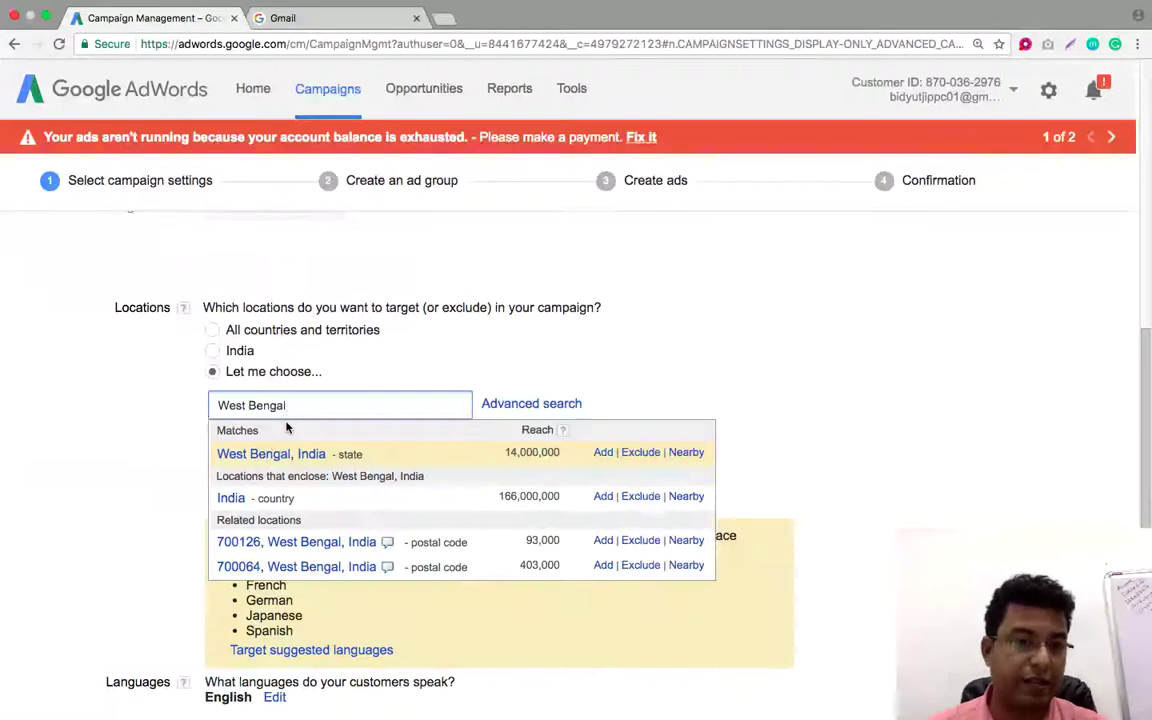
click(604, 453)
Add Assam, India, then remove it so West Bengal is the only targeted state
click(349, 459)
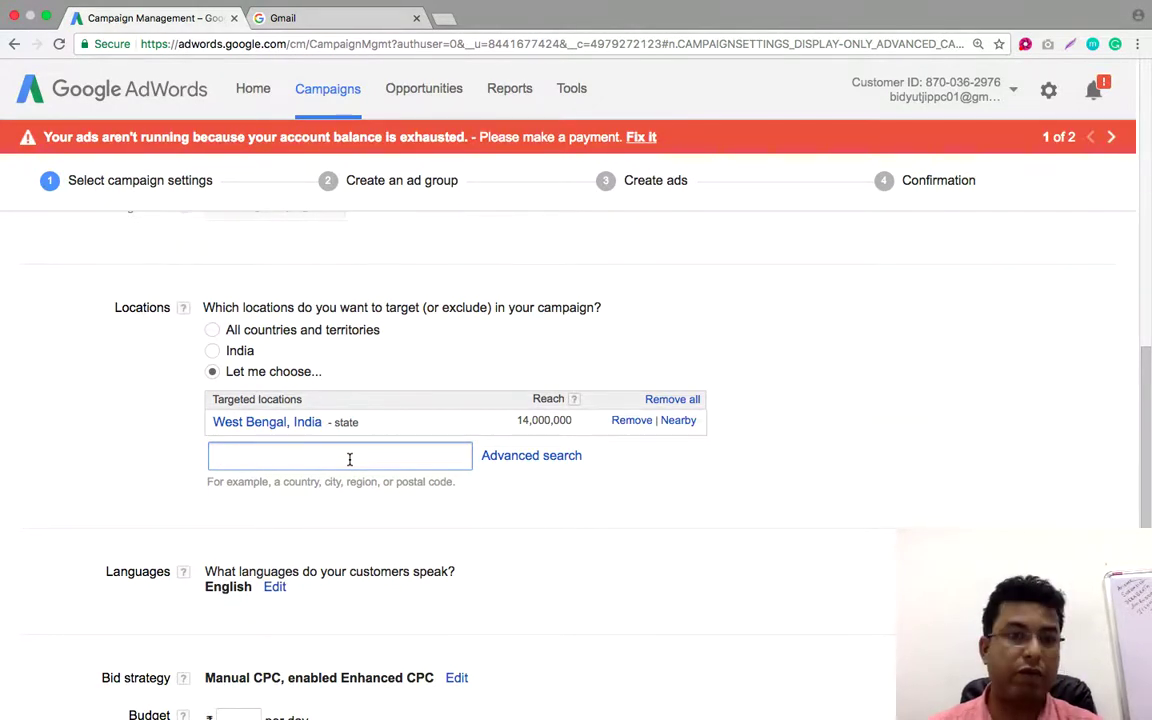
text(Assa)
text(m)
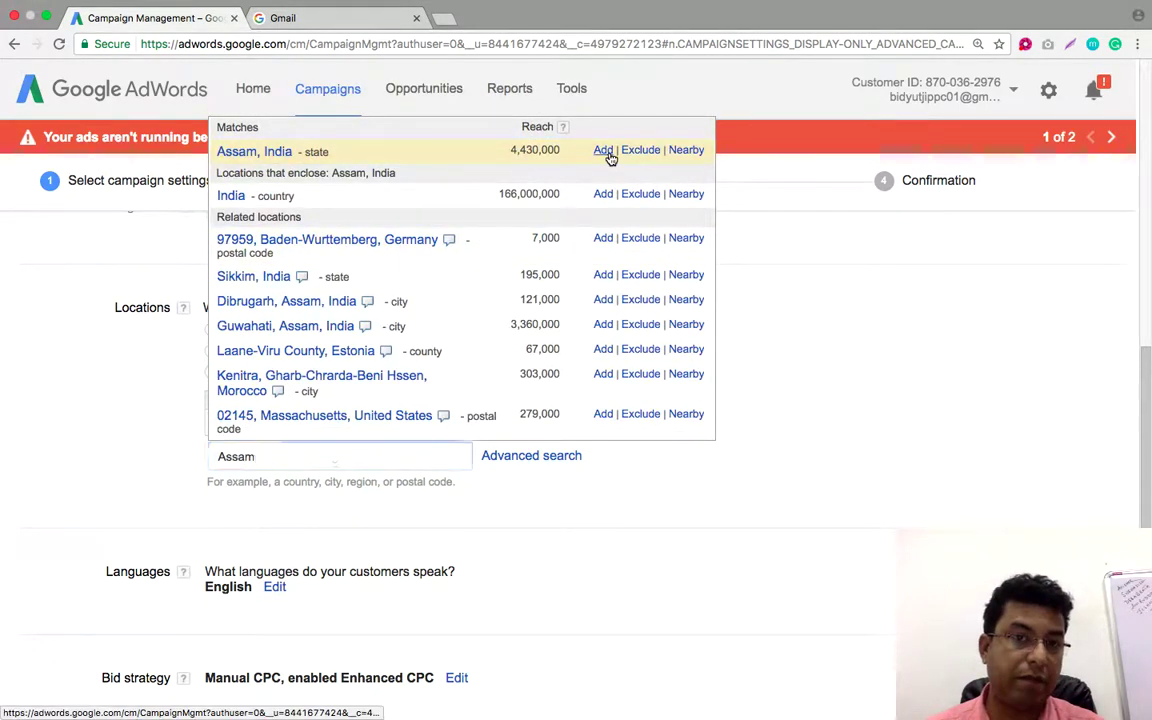
click(604, 151)
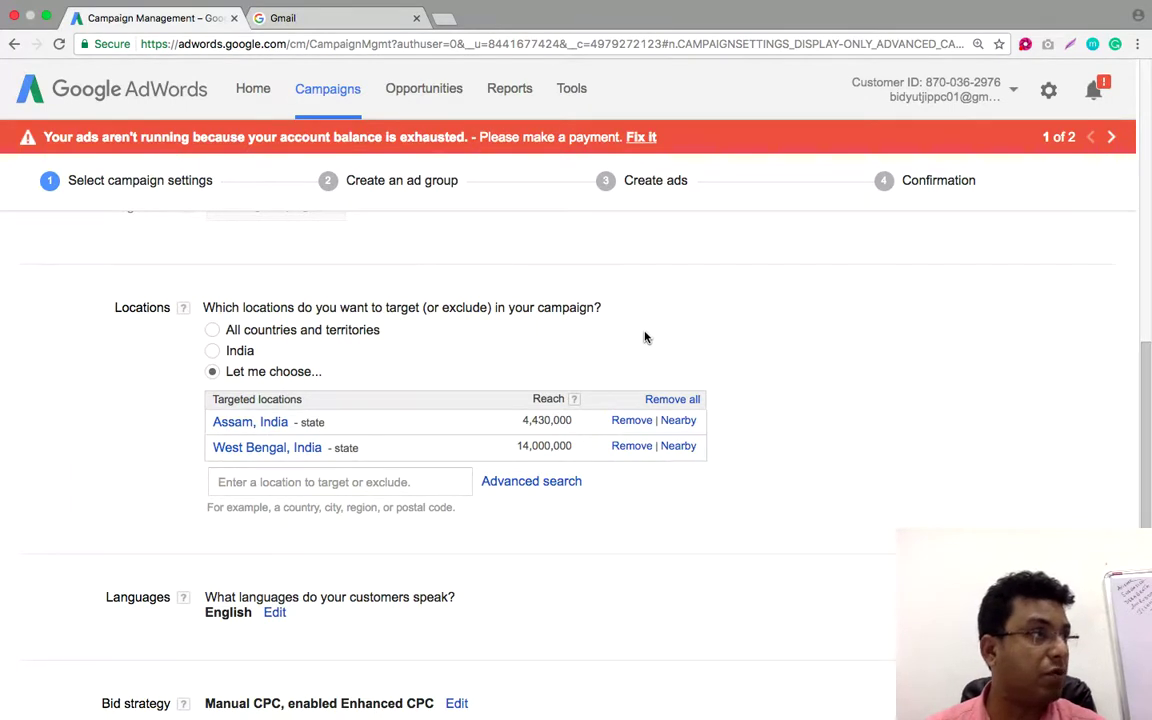
scroll(851, 371, down, 1)
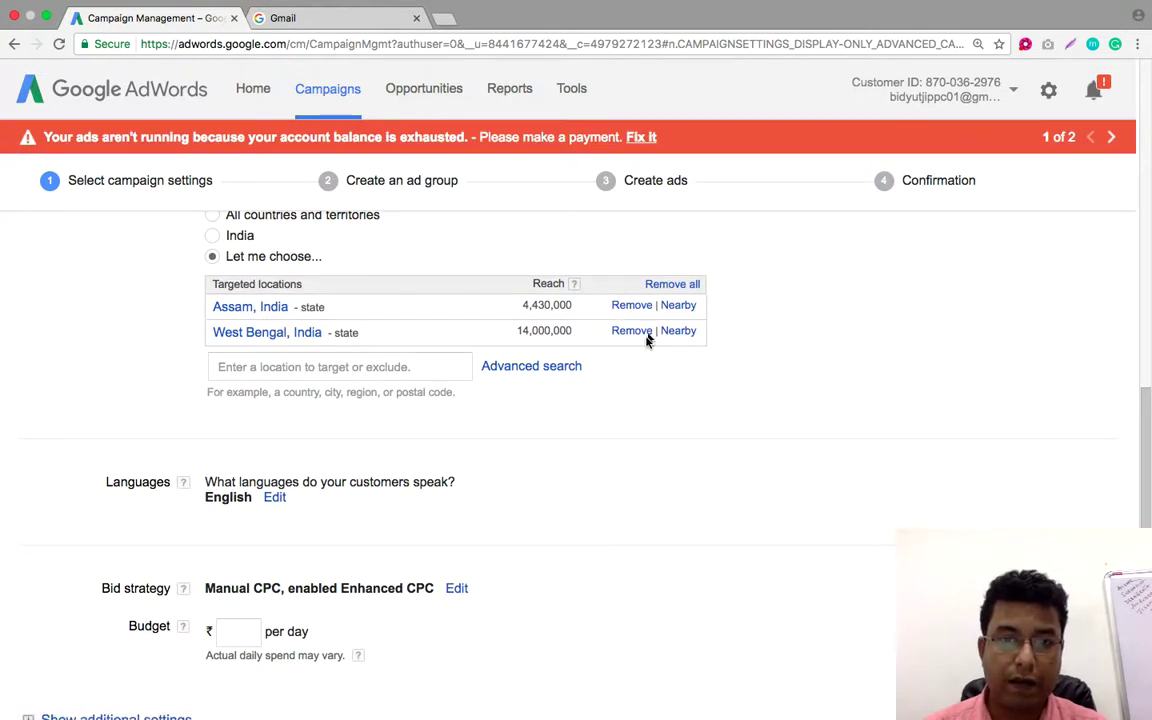
click(632, 306)
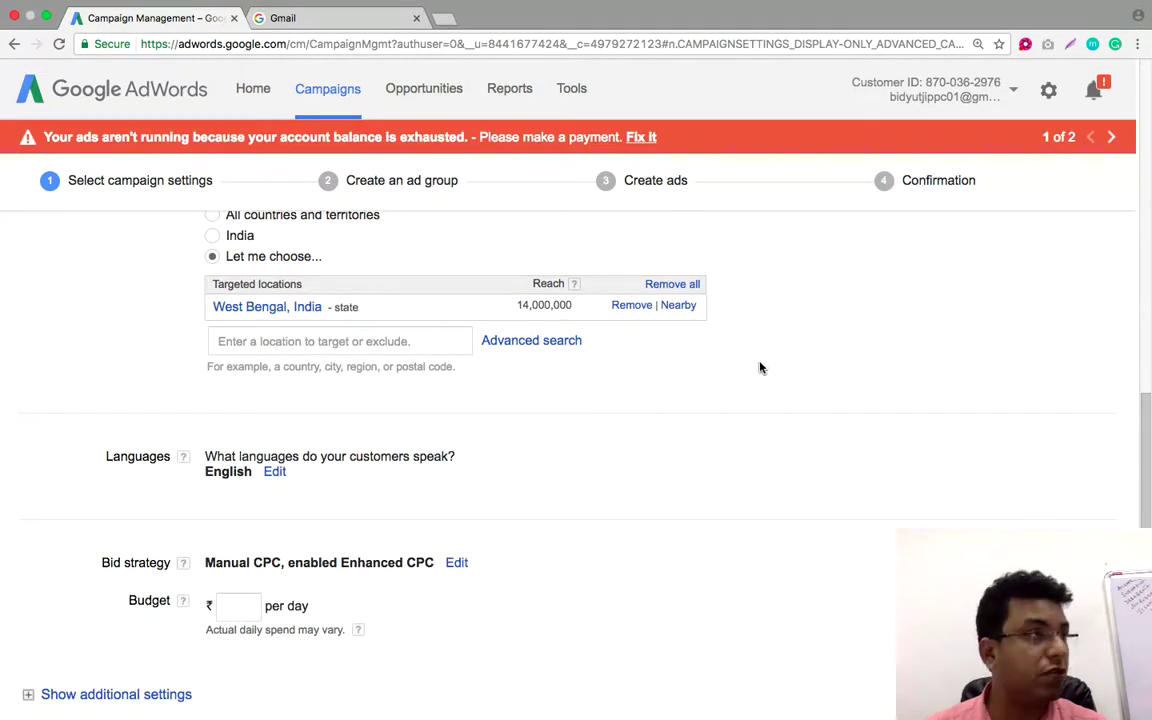
scroll(758, 366, down, 2)
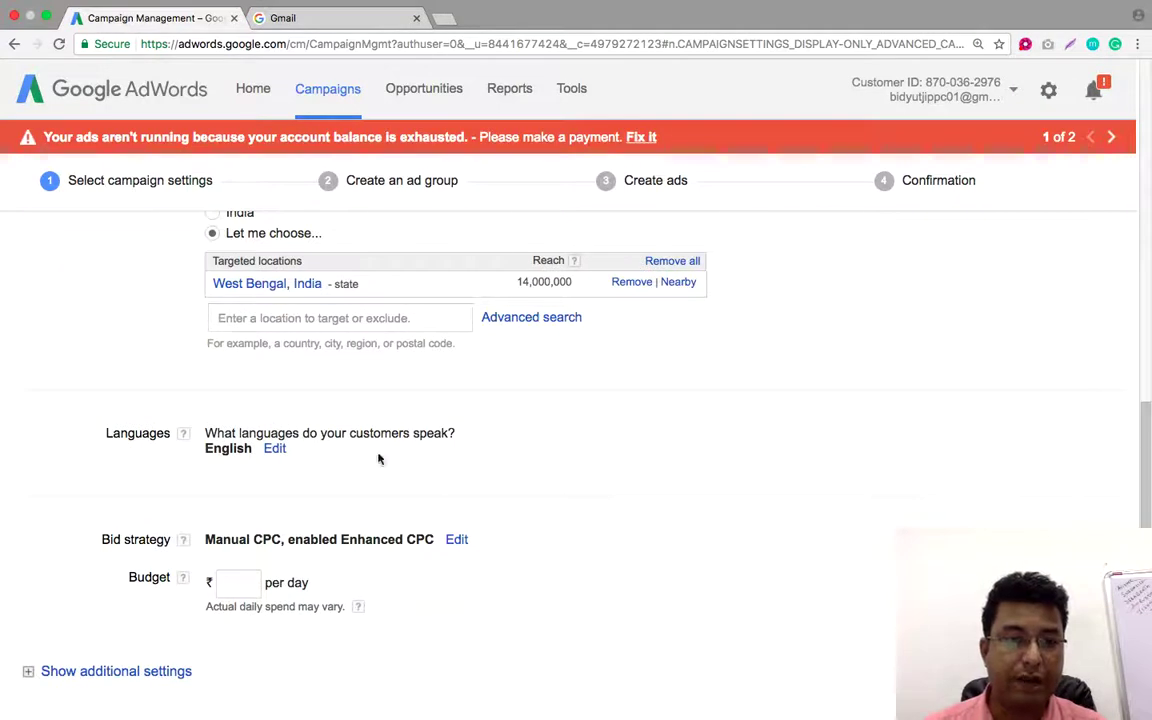
click(278, 449)
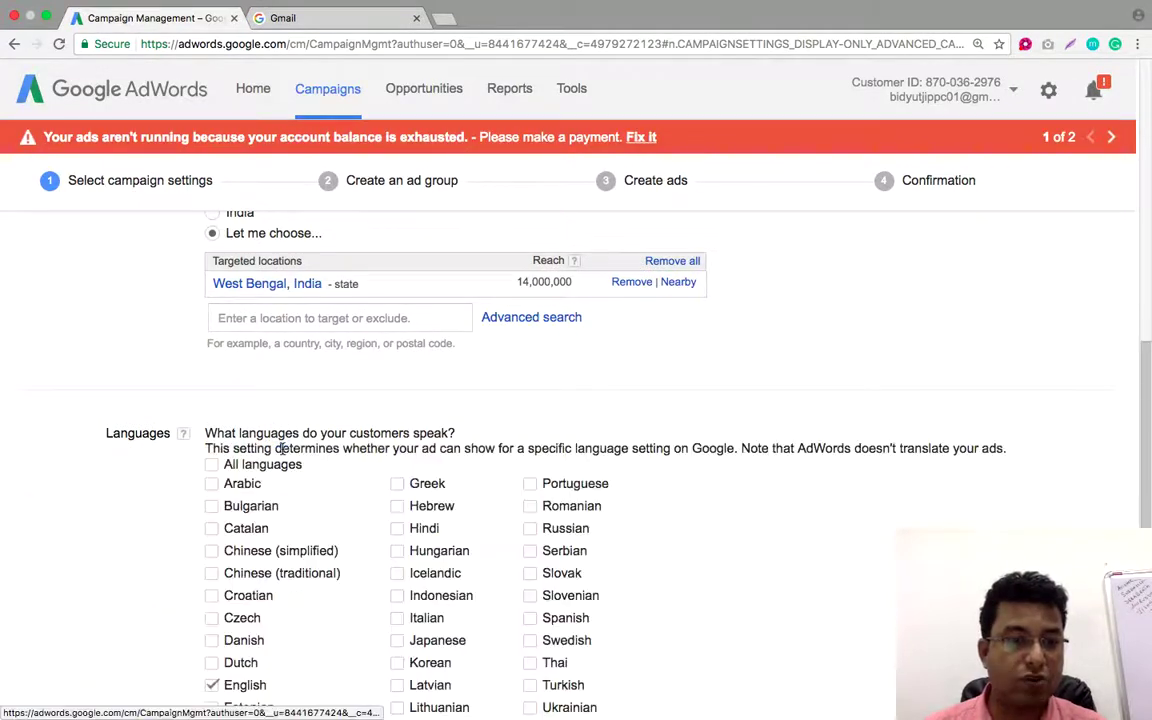
Target all languages and turn off Enhanced CPC, leaving Manual CPC bidding
click(211, 465)
scroll(613, 417, down, 10)
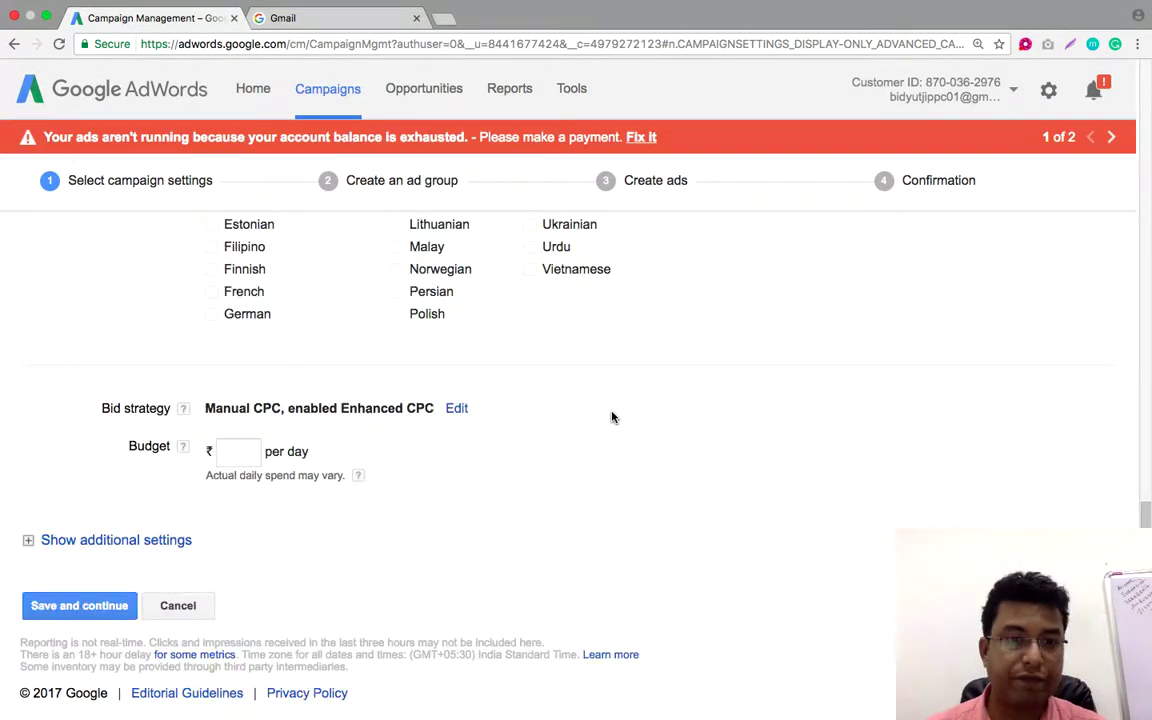
scroll(613, 417, up, 2)
scroll(613, 417, down, 2)
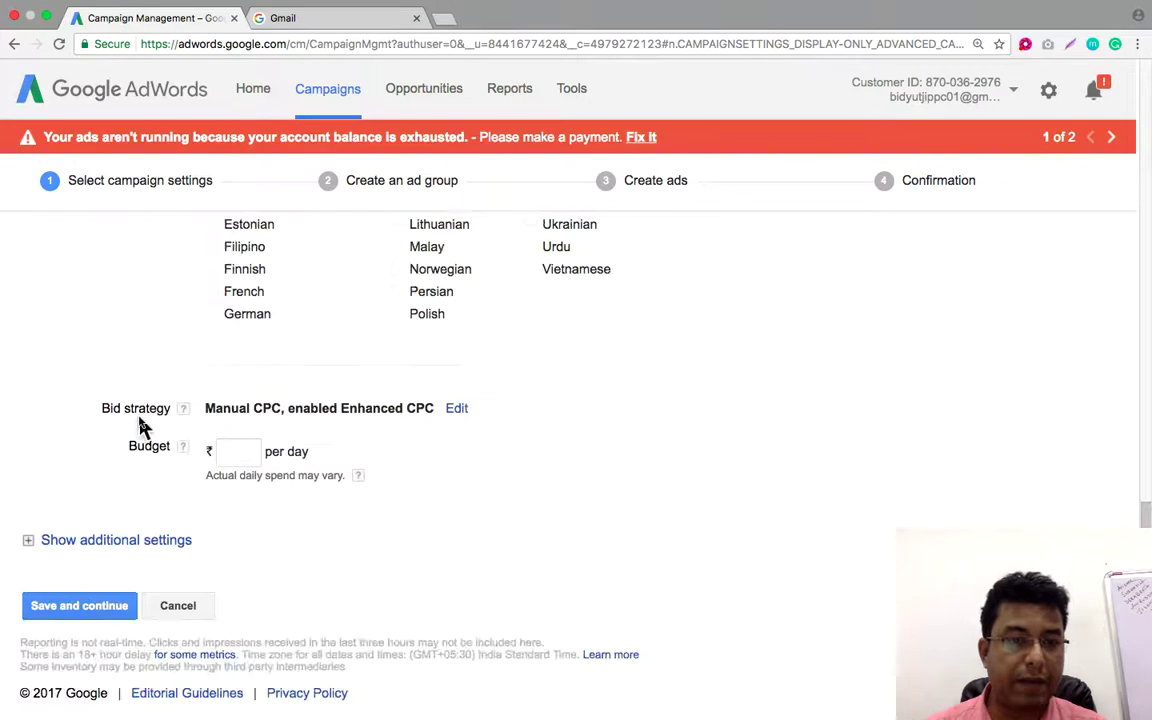
drag(211, 407, 402, 413)
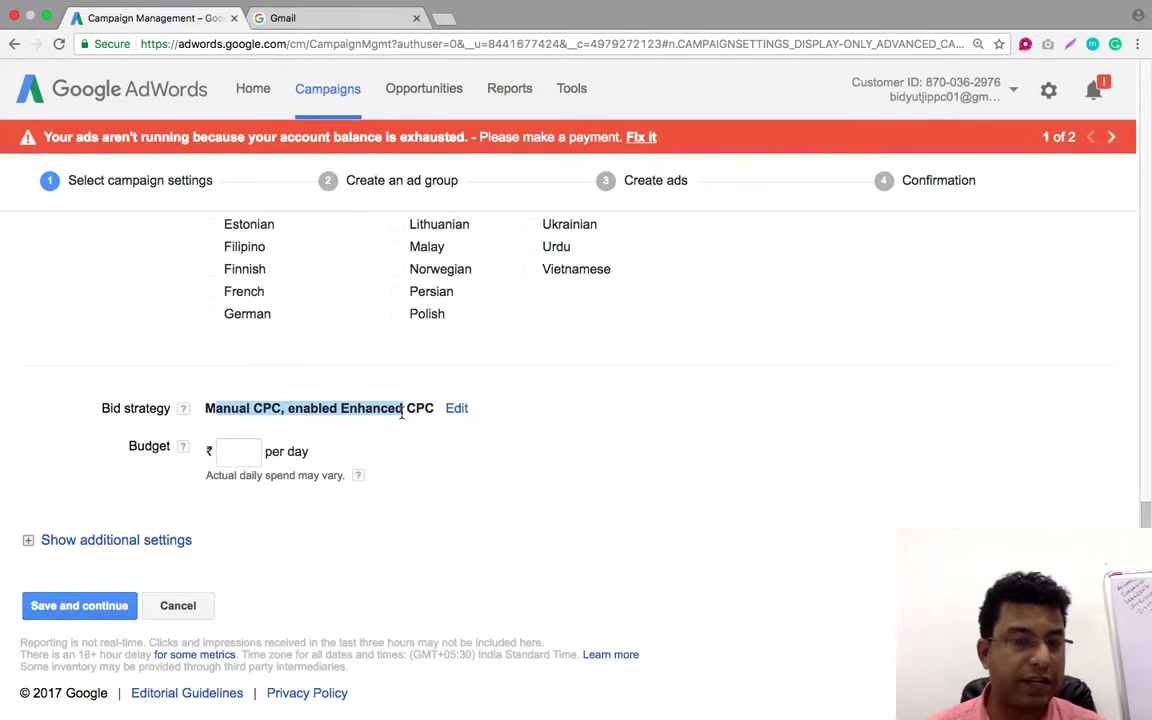
click(457, 408)
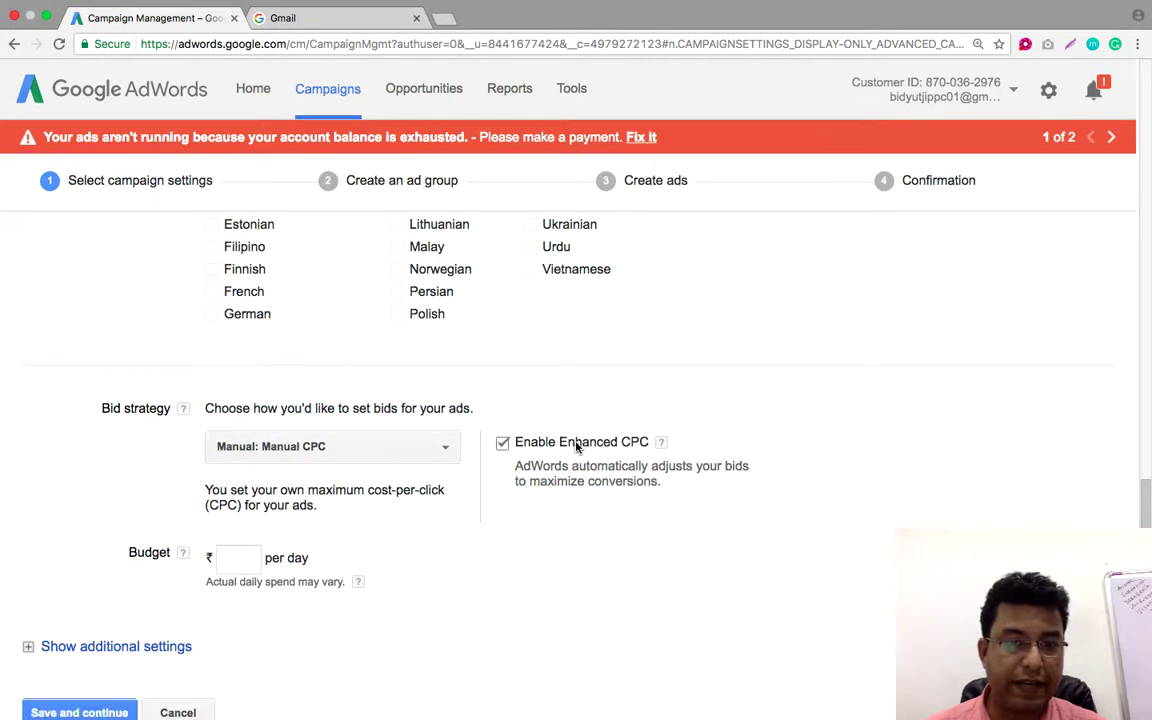
click(501, 442)
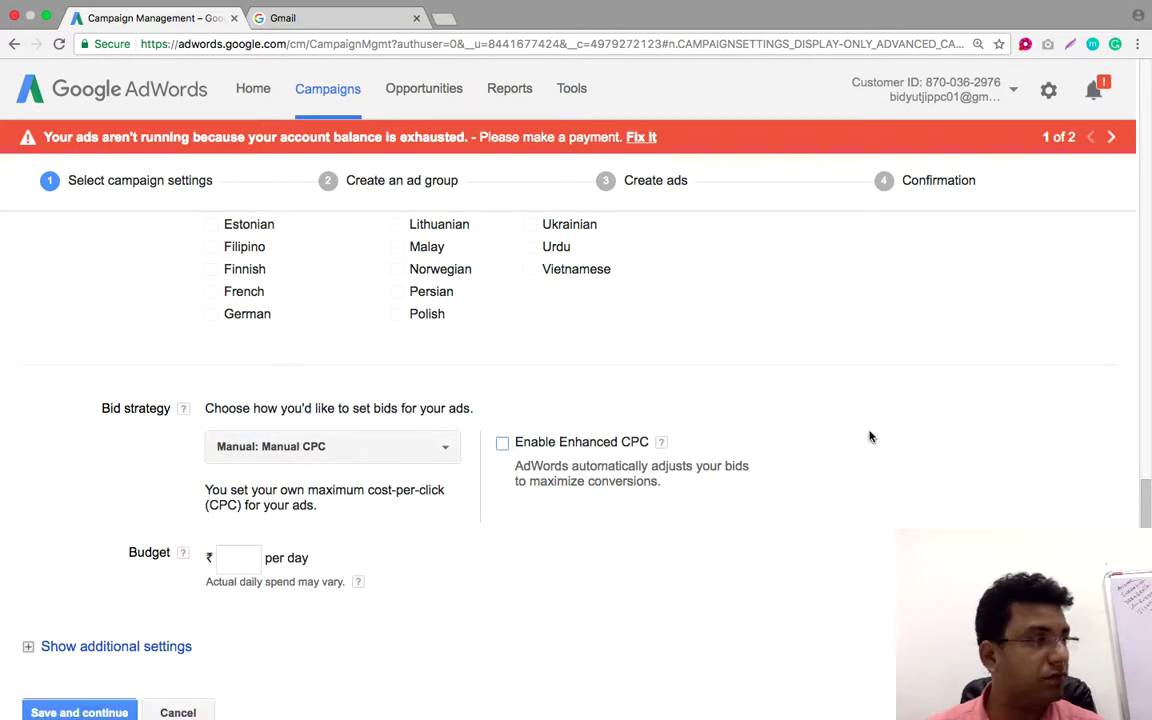
Set the campaign's daily budget to ₹100
scroll(869, 437, down, 2)
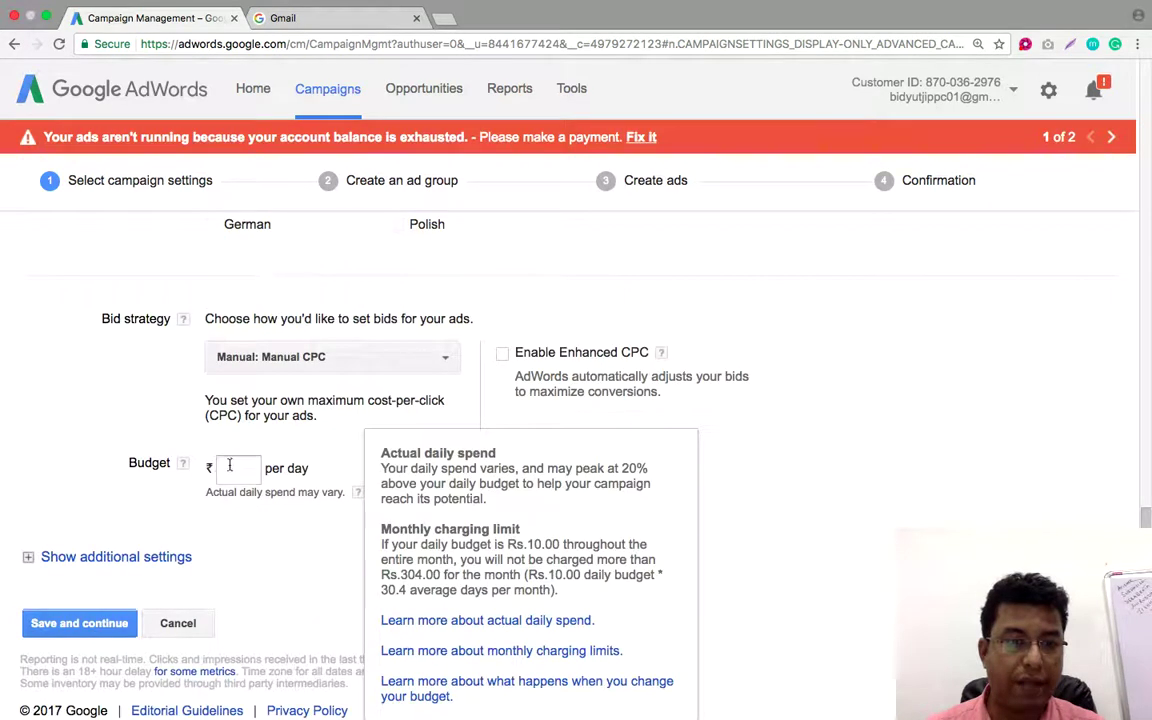
click(237, 468)
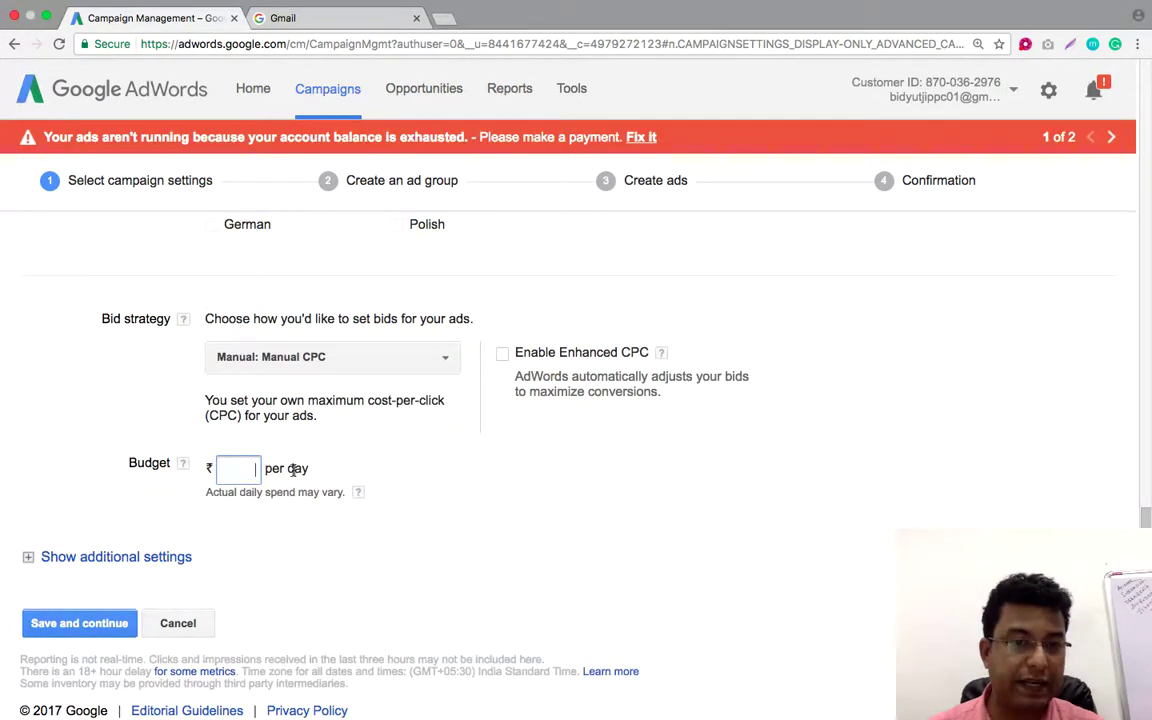
text(1)
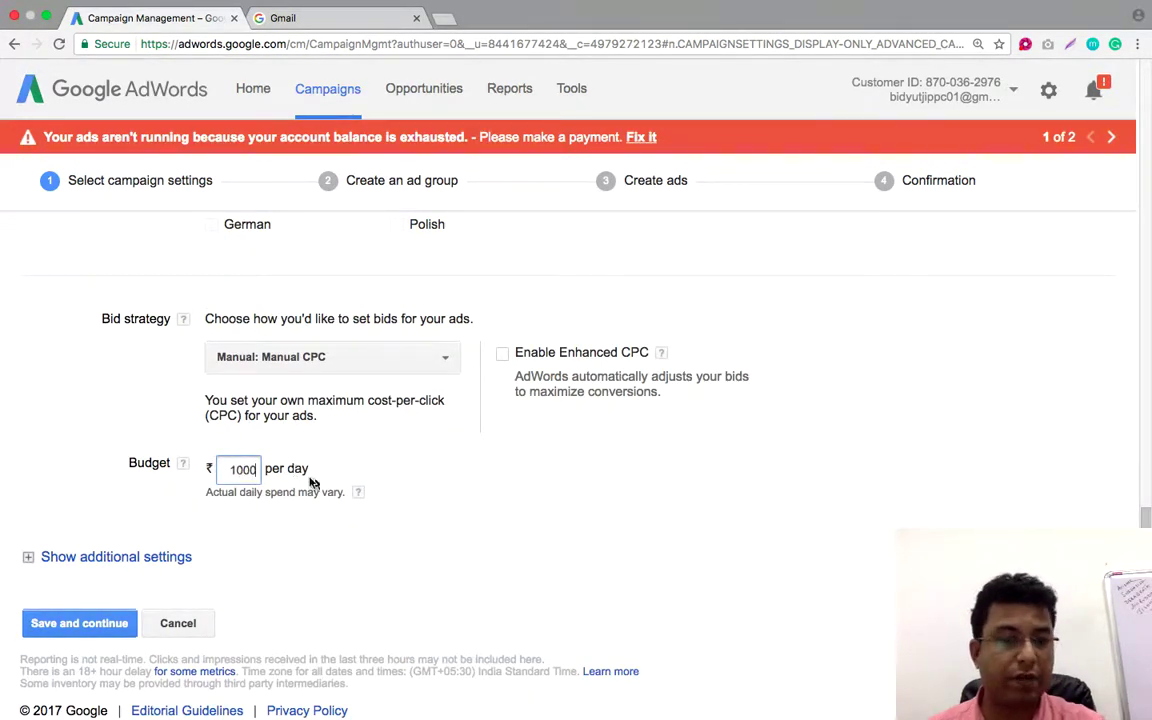
text(000)
key(BackSpace)
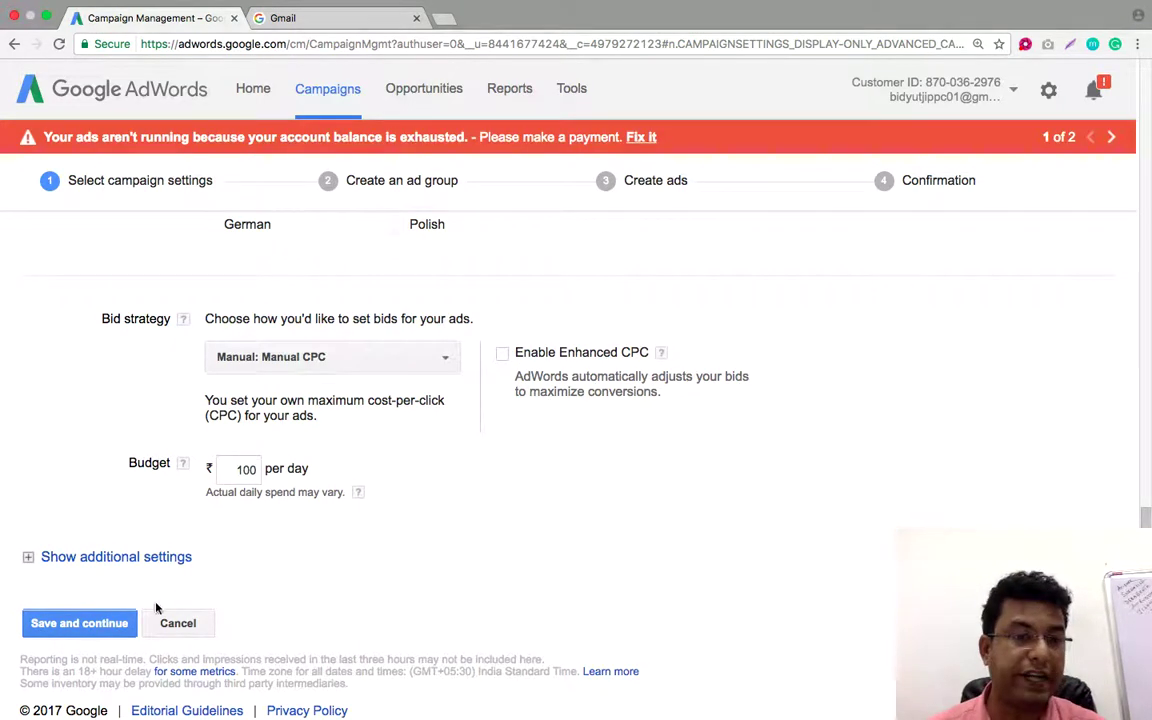
Save the campaign settings and rename the ad group to 'Digital Marketing Training'
click(85, 624)
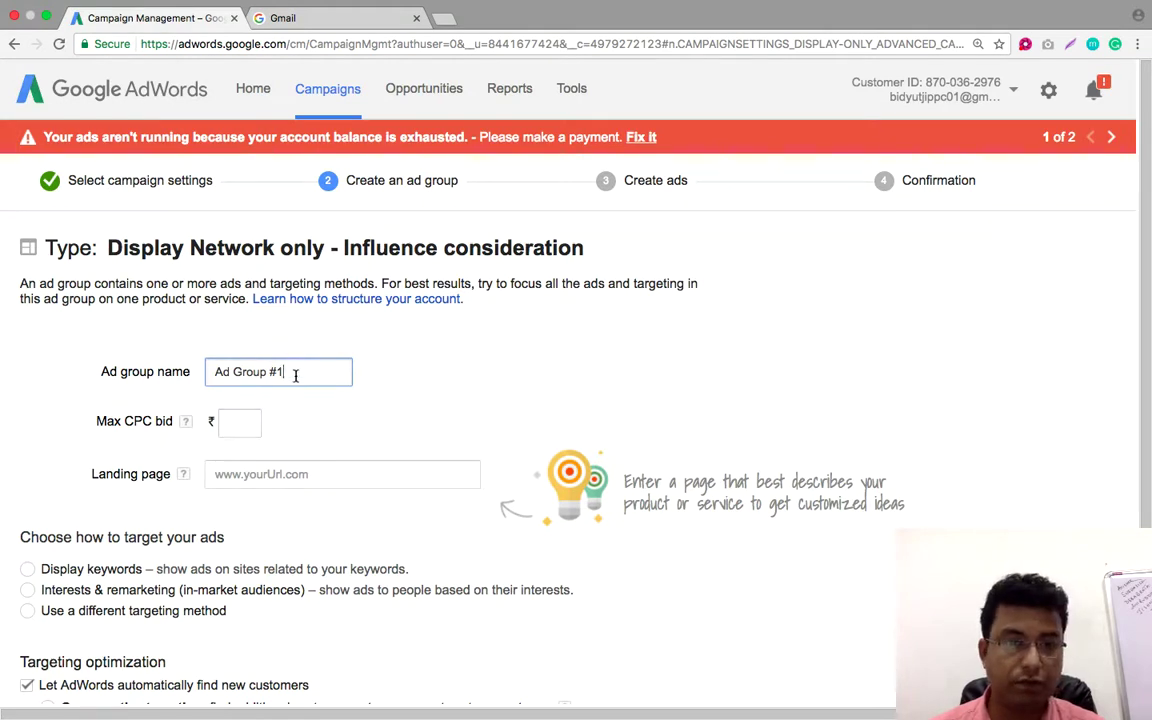
drag(312, 375, 217, 371)
text(Digital Ma)
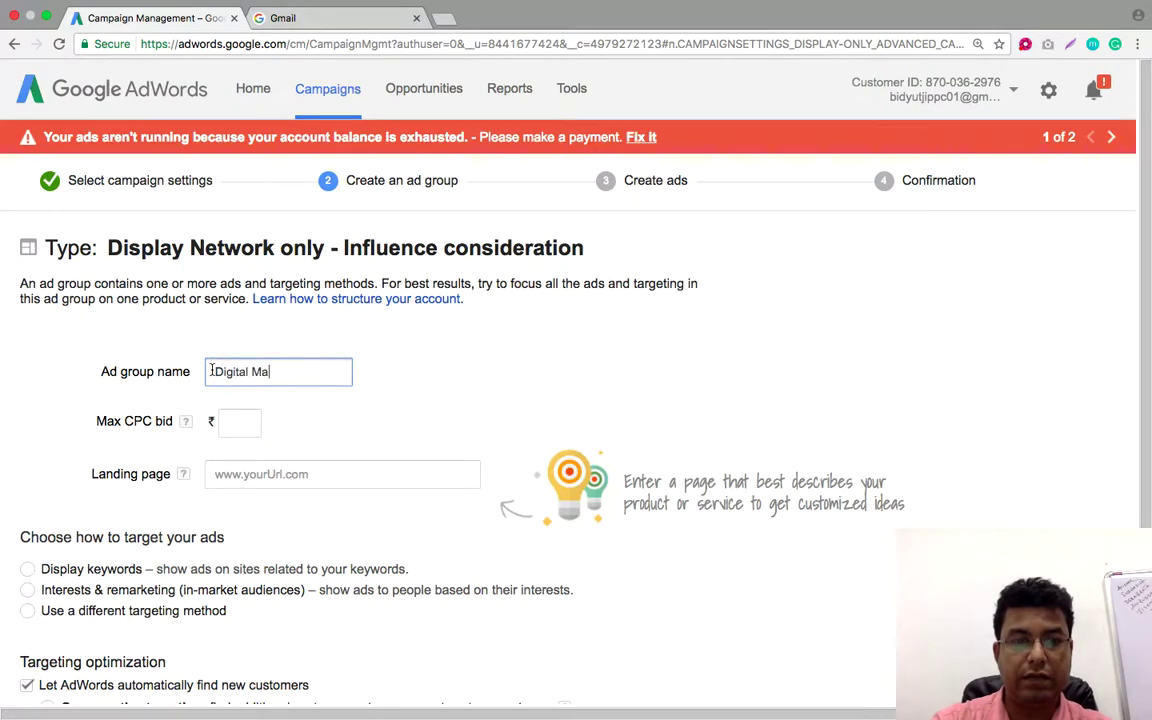
text(rketing Training)
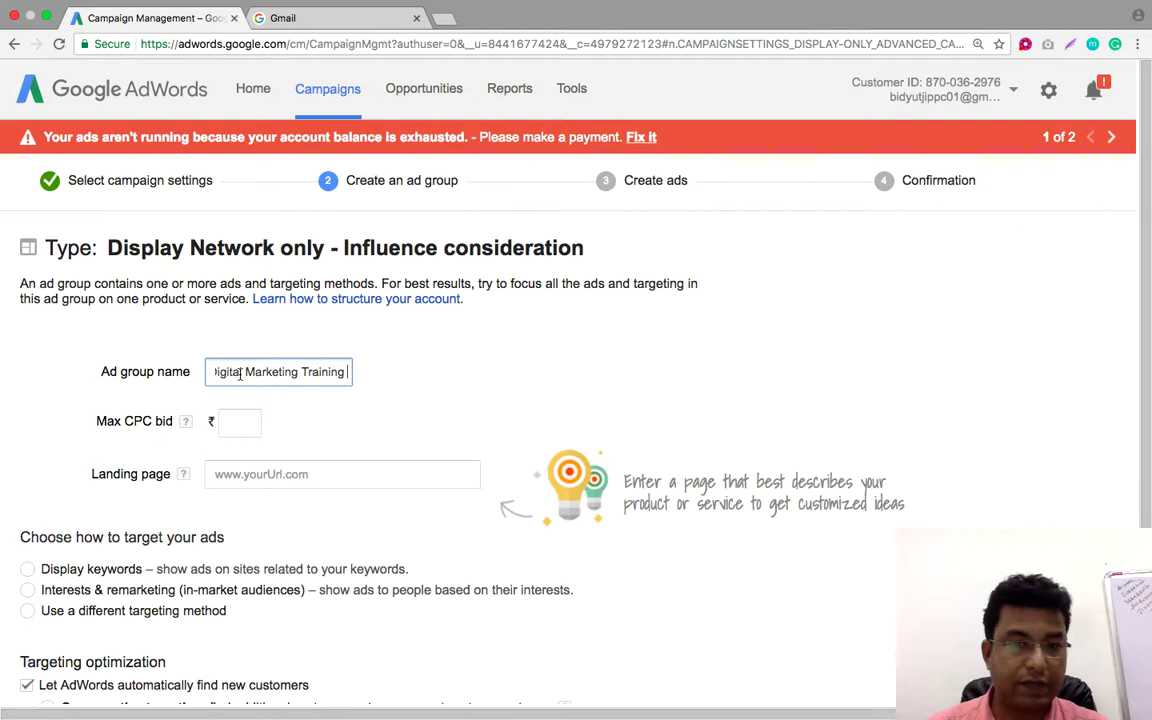
click(365, 383)
Set the ad group's maximum CPC bid to ₹2
click(233, 427)
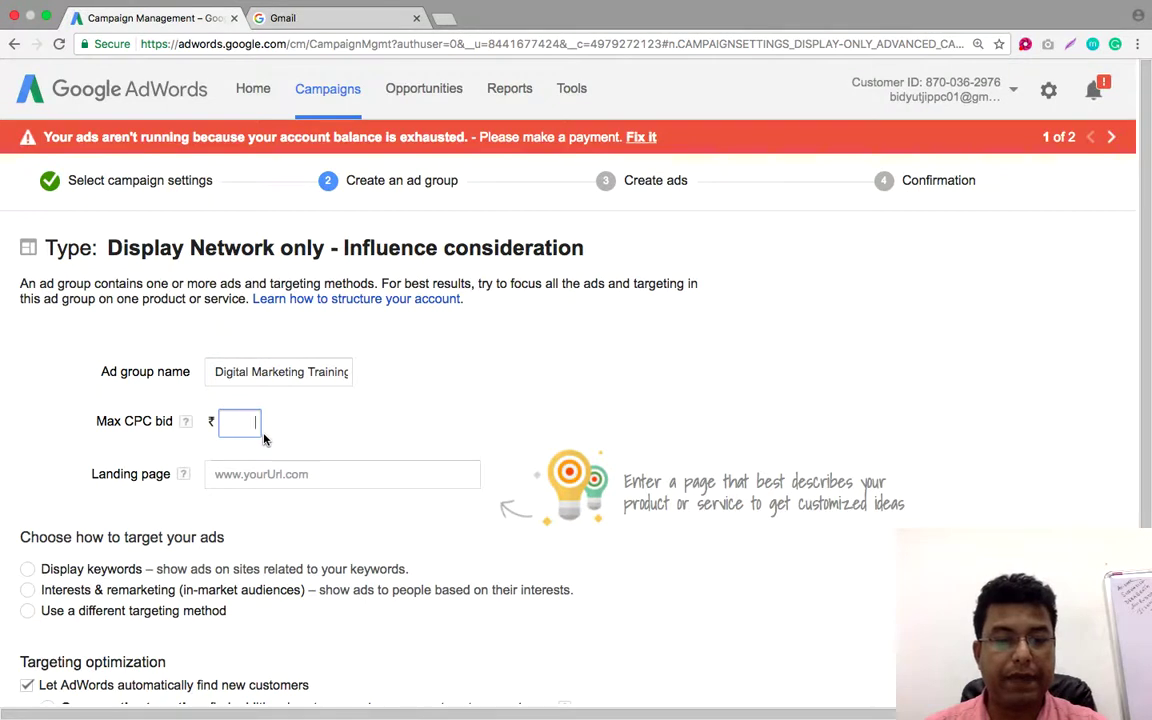
click(327, 432)
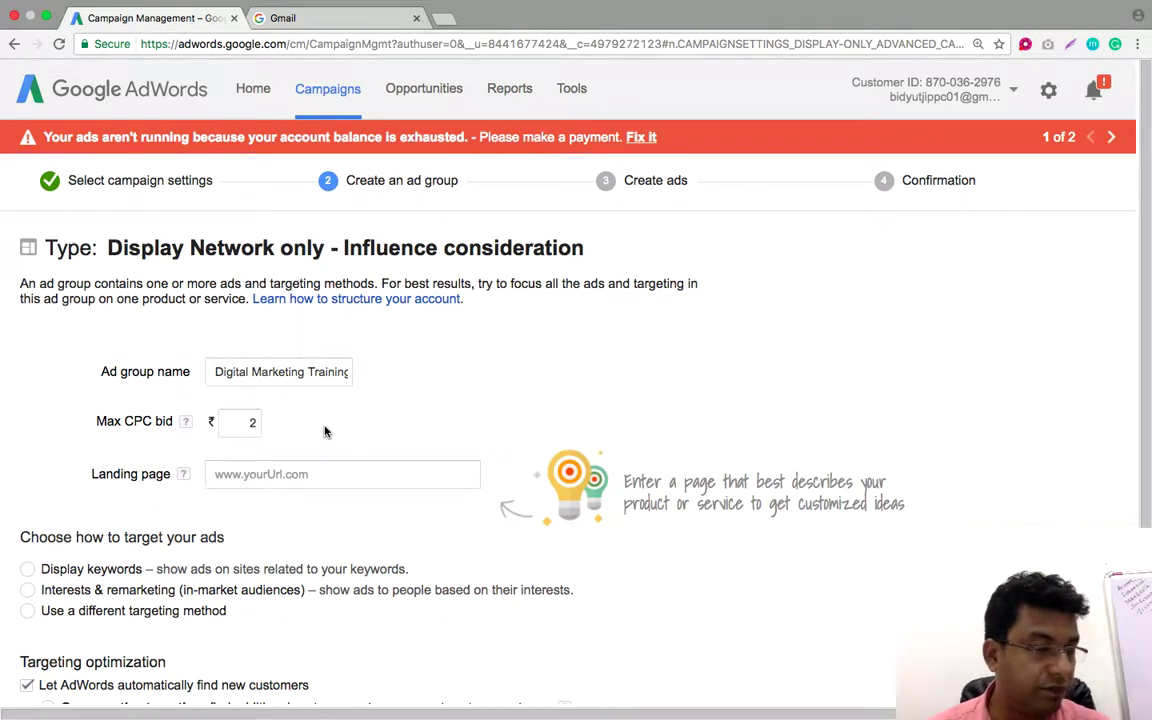
click(236, 474)
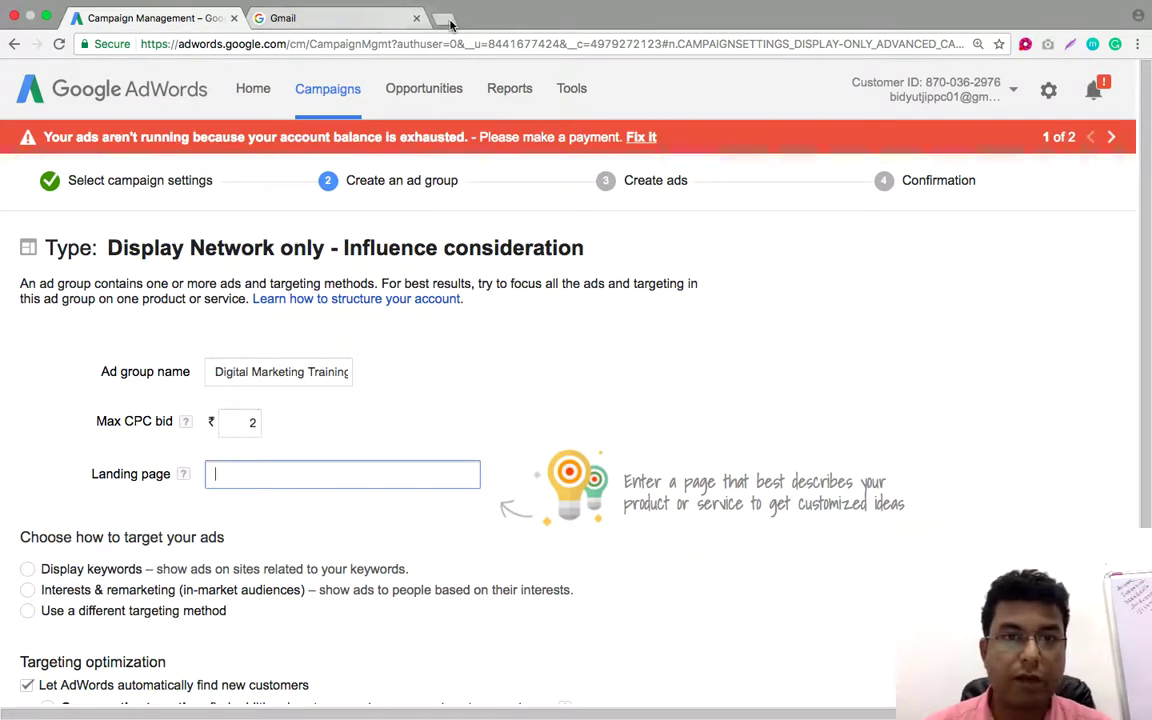
click(443, 19)
Search for competeinfotech and open the academy's Digital Marketing course page
text(compete)
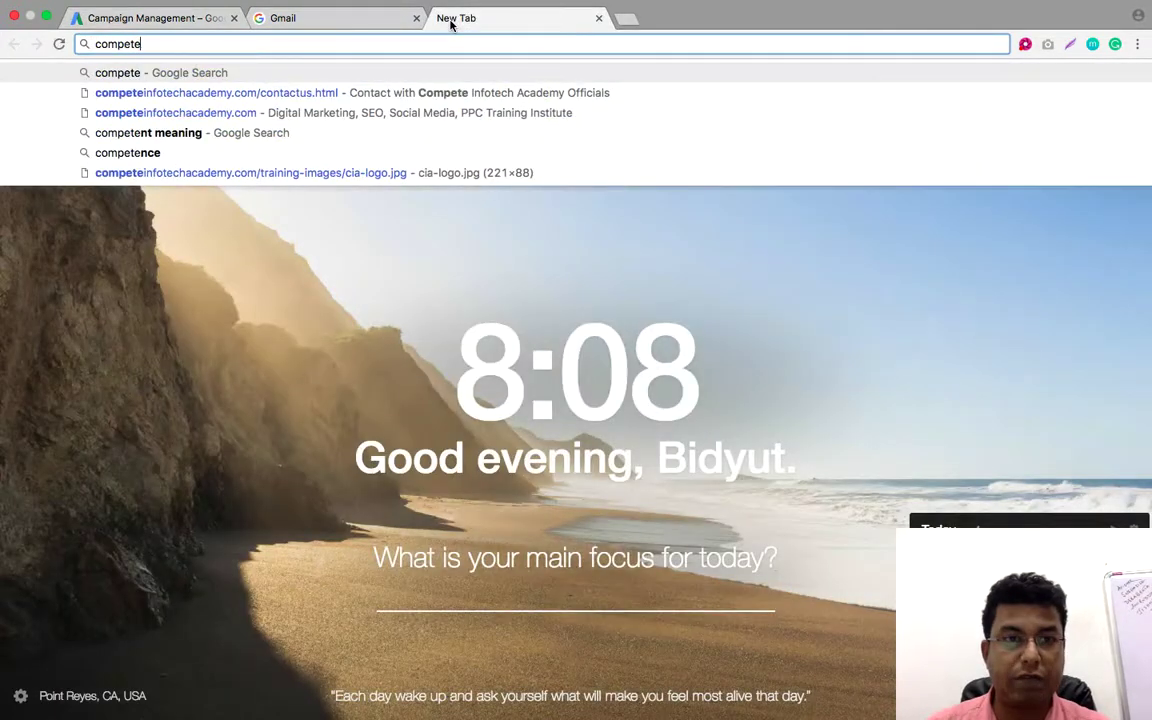
text(infotech)
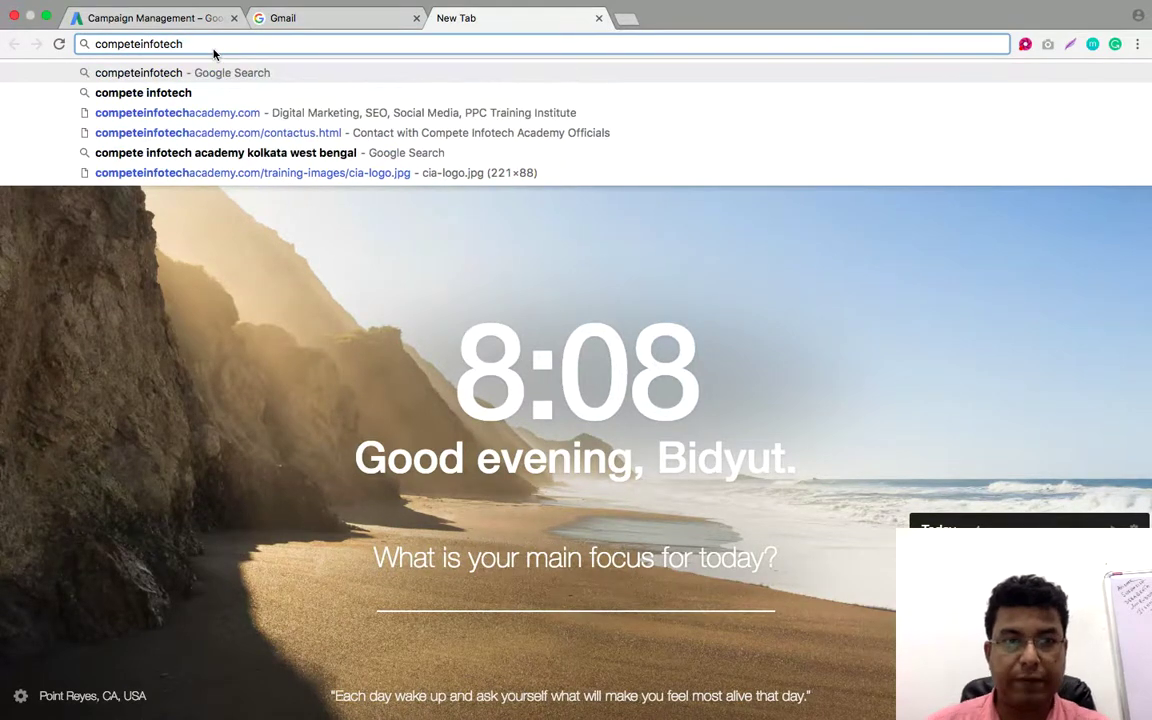
key(Return)
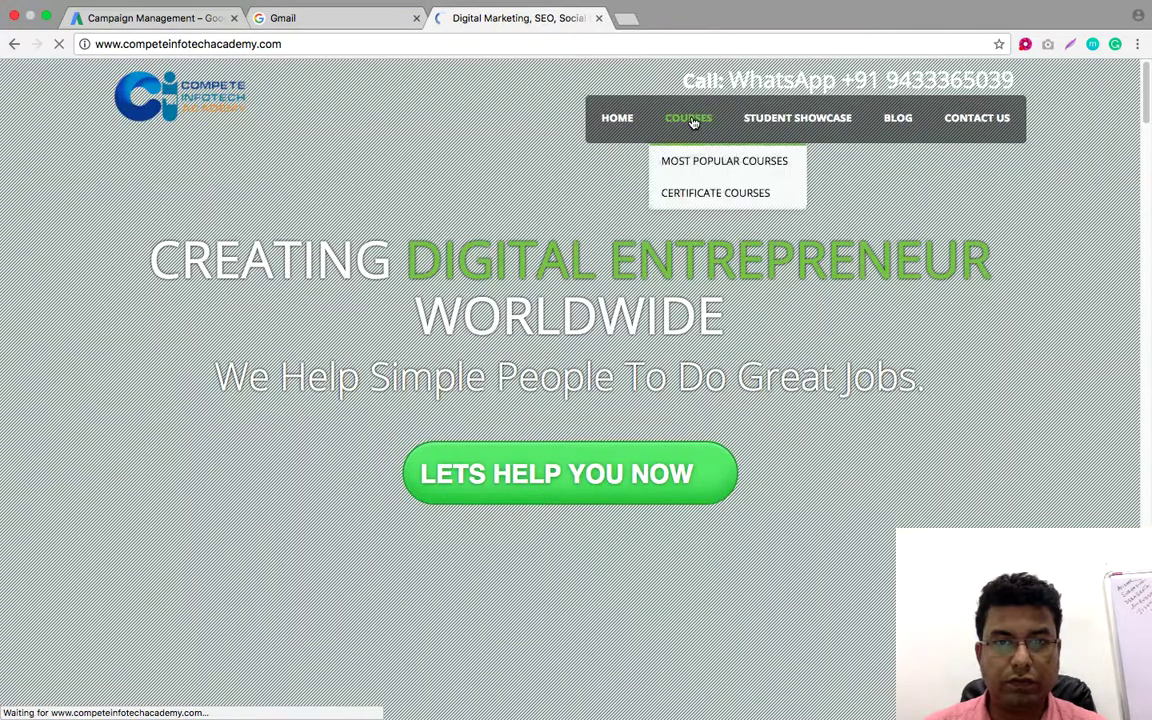
click(689, 118)
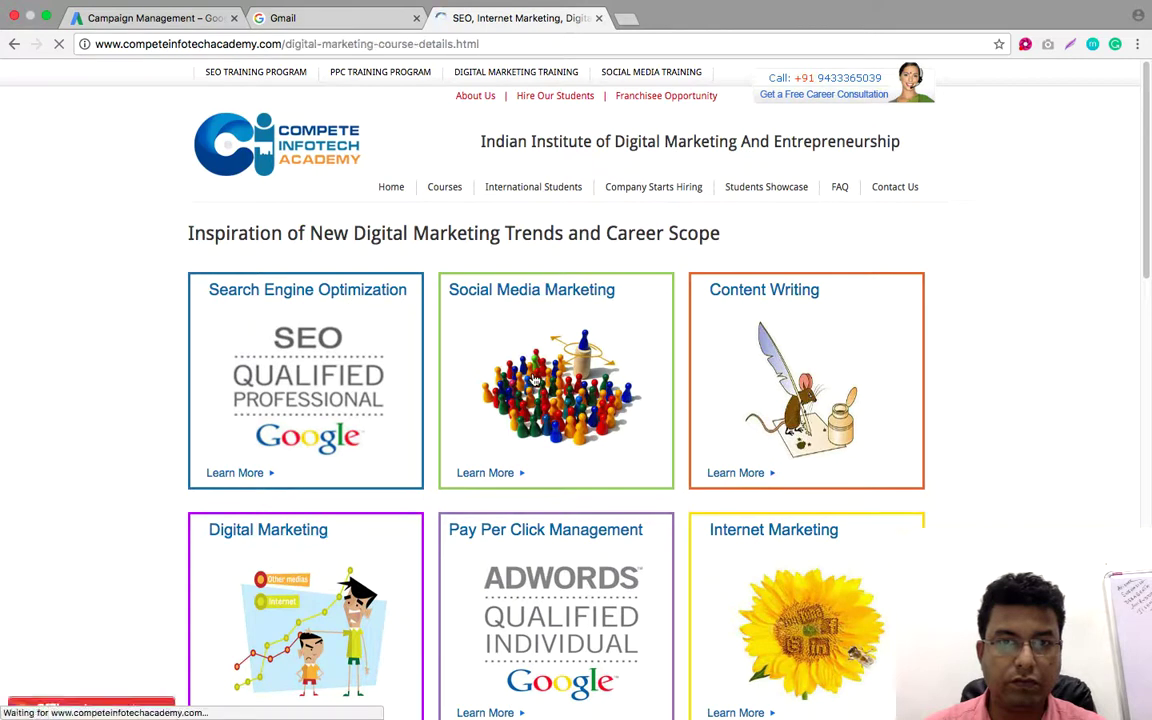
Copy the course page URL and return to the AdWords ad group setup
click(350, 45)
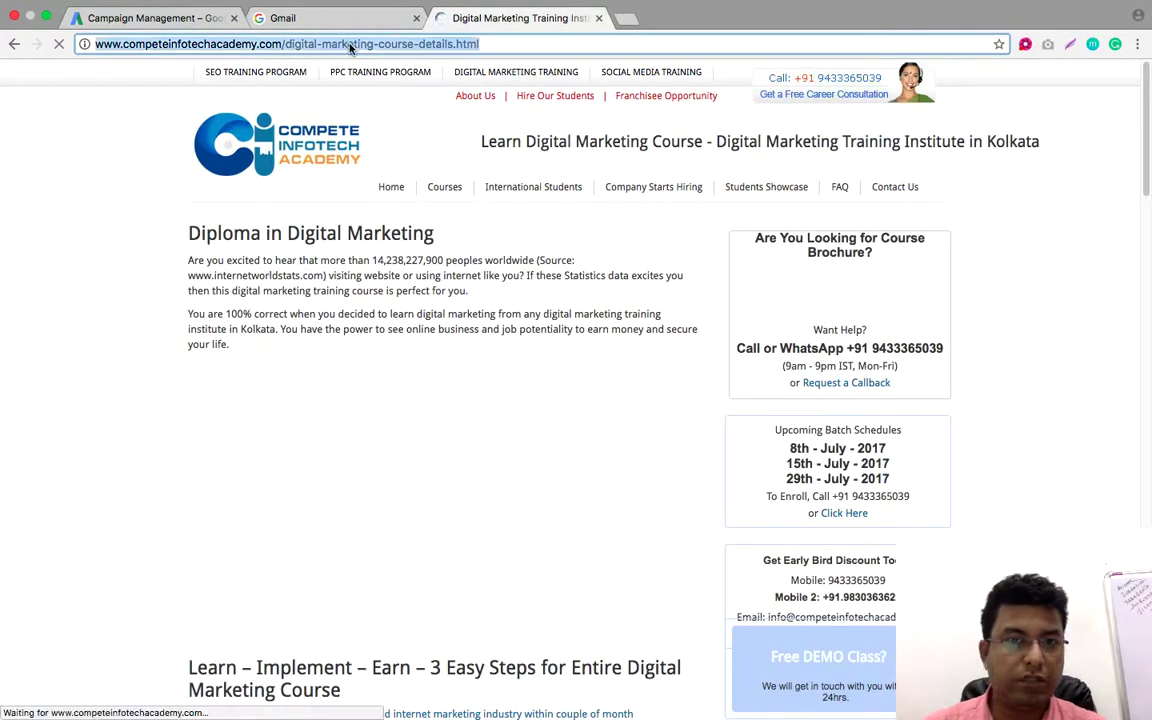
right_click(350, 45)
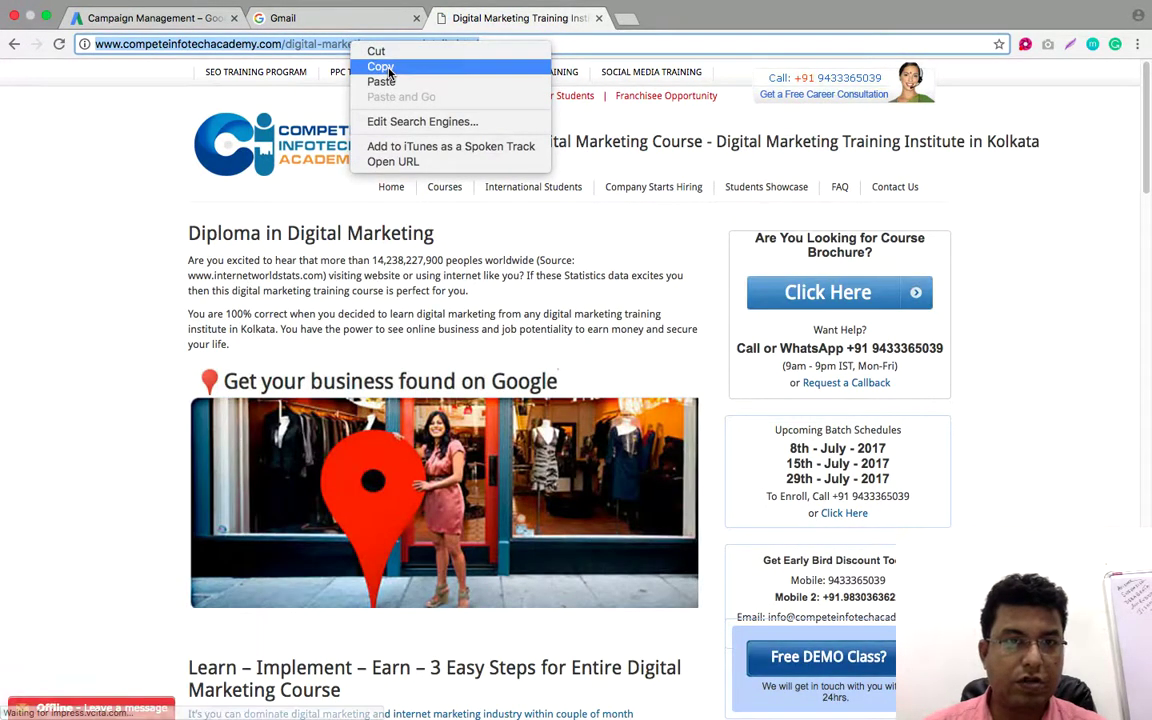
click(380, 66)
click(165, 18)
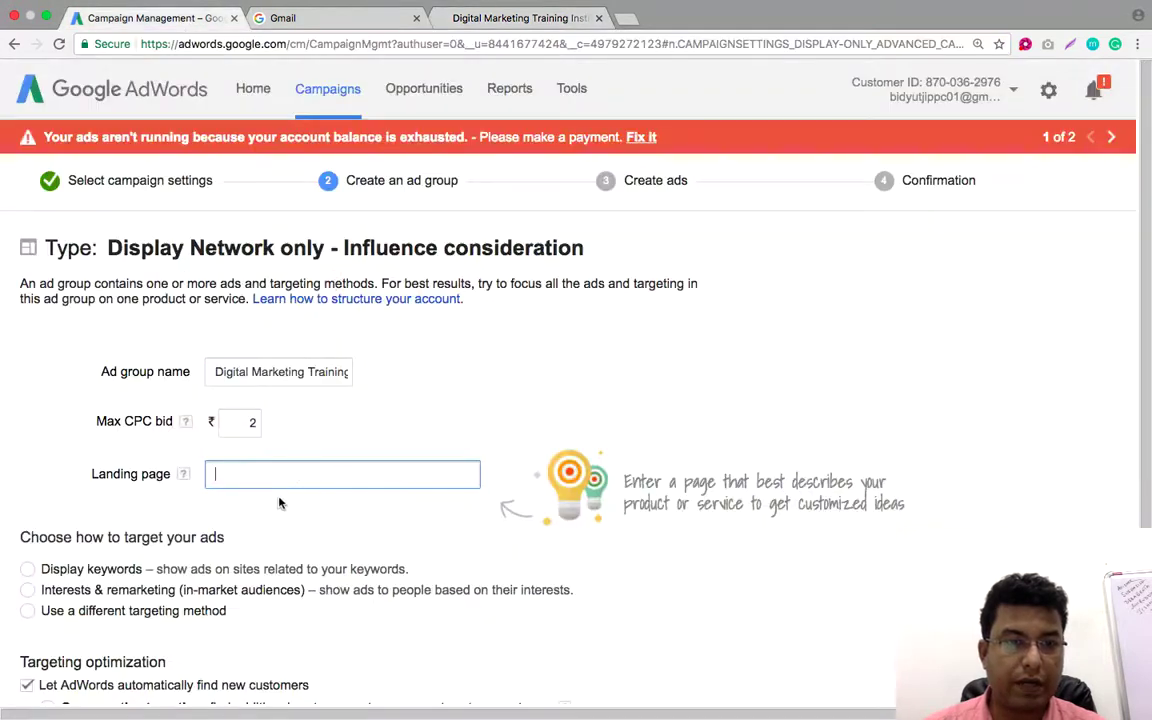
right_click(298, 466)
Paste the course page URL as the ad group's landing page
click(487, 538)
key(ctrl+v)
click(393, 540)
scroll(393, 540, down, 2)
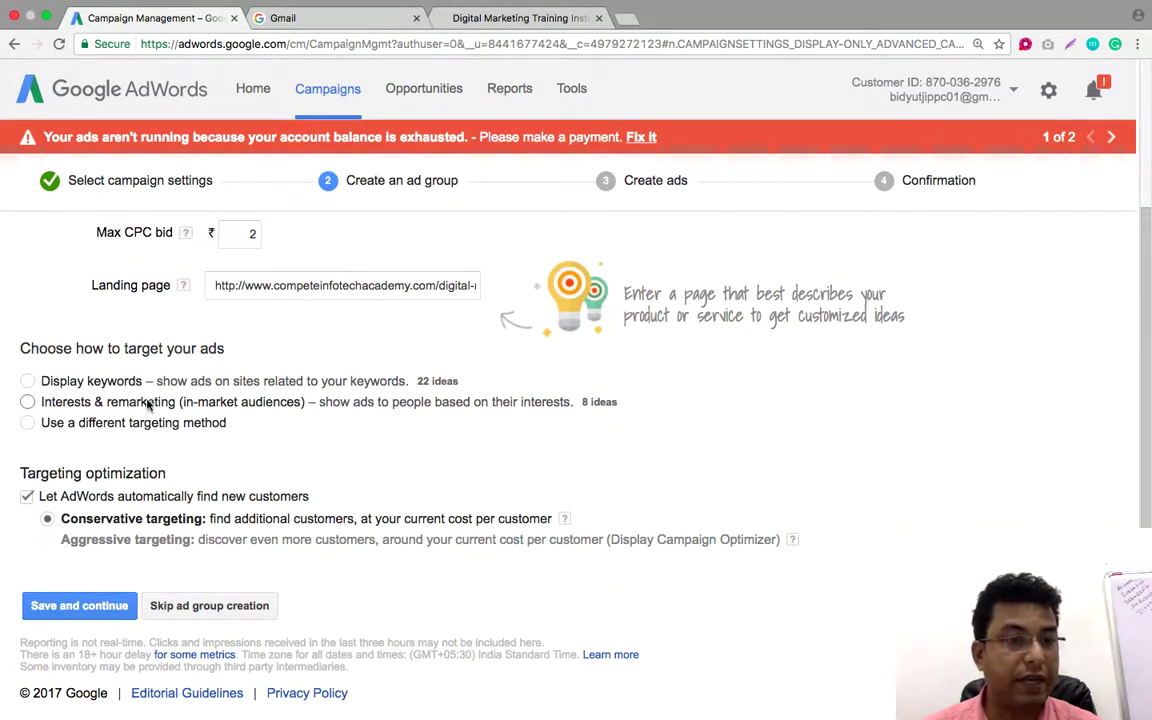
Switch the targeting method to Placements, then to Interests & remarketing
click(27, 422)
click(160, 450)
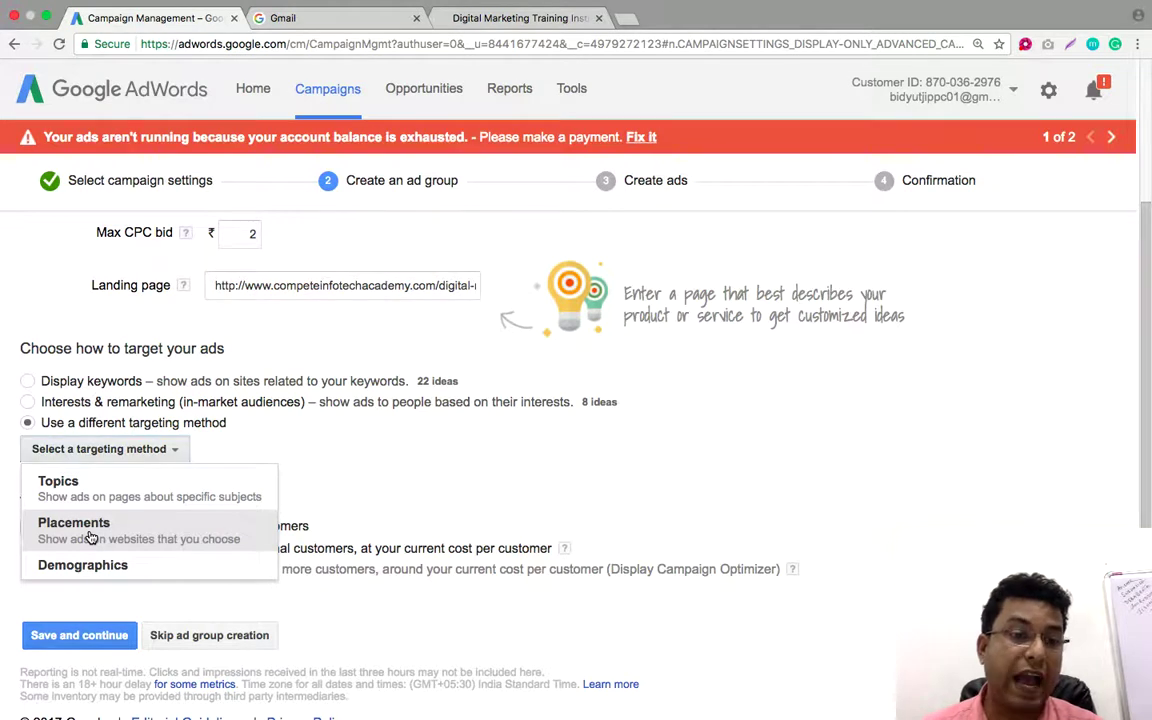
click(89, 535)
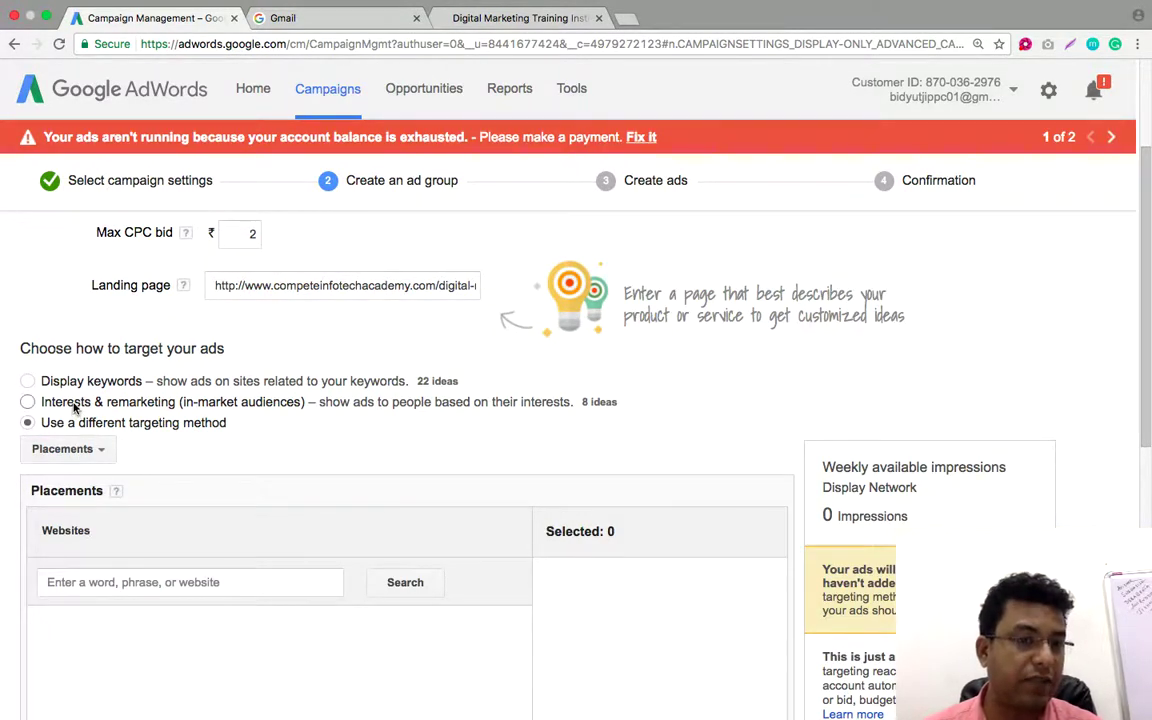
click(74, 406)
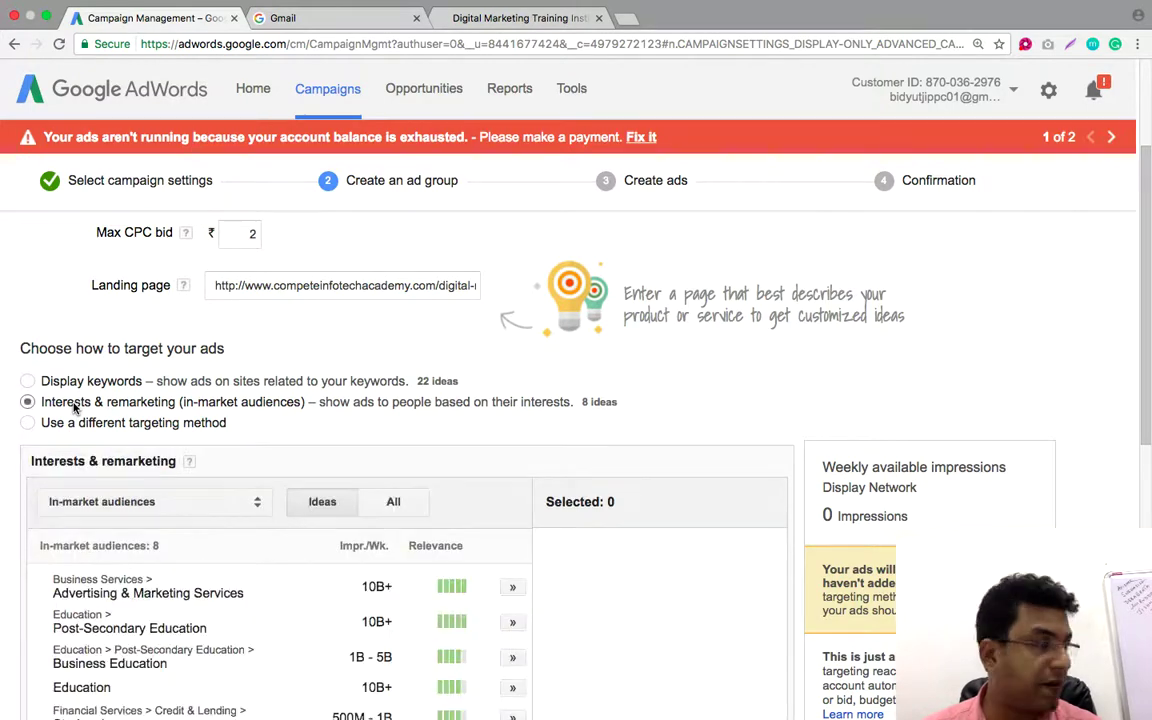
Add Education from Ideas and Employment from the All list as in-market audiences
scroll(431, 375, down, 2)
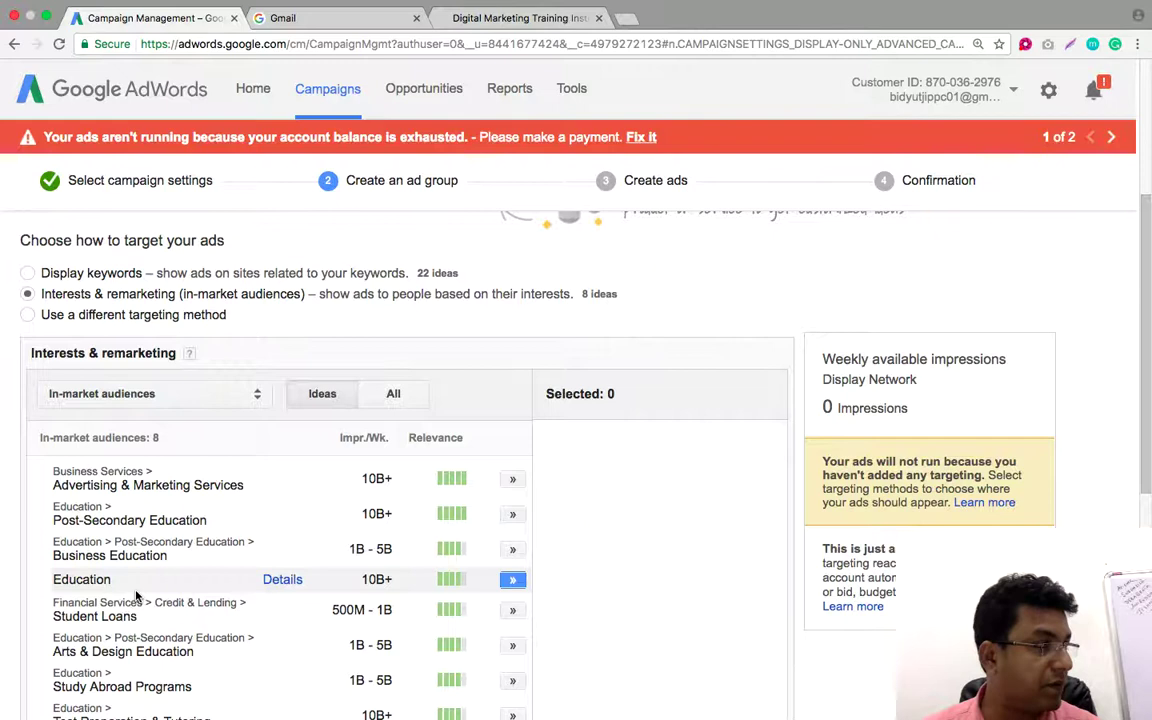
scroll(137, 596, down, 5)
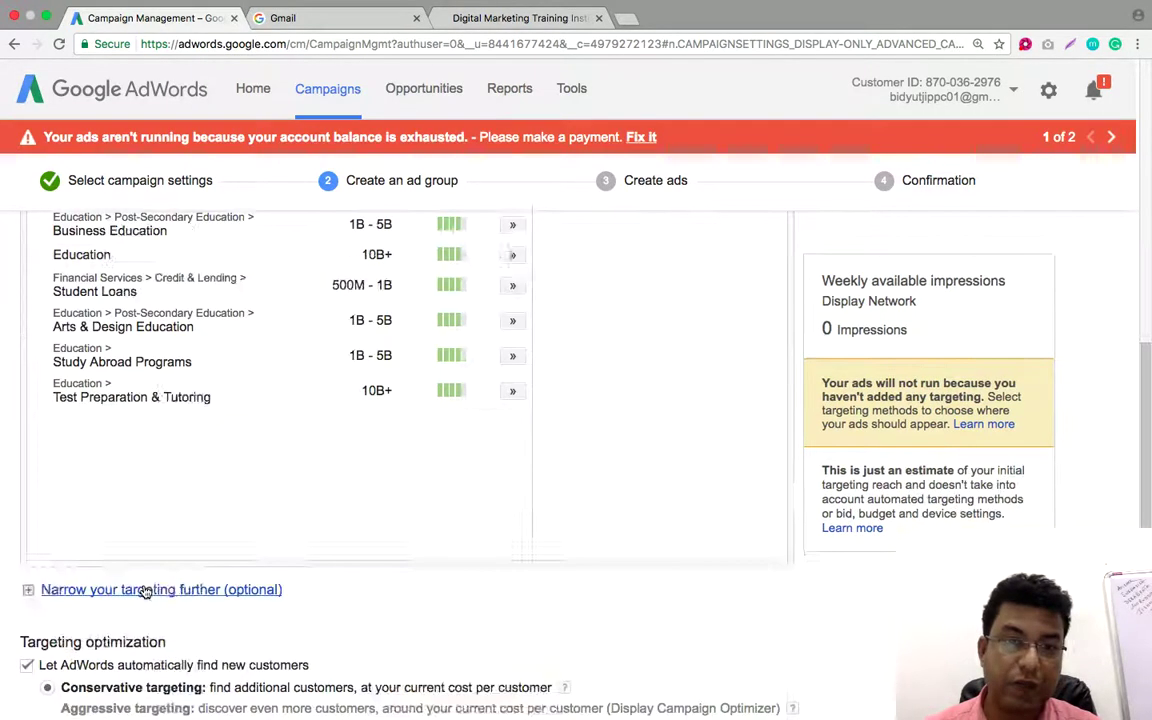
scroll(237, 399, up, 5)
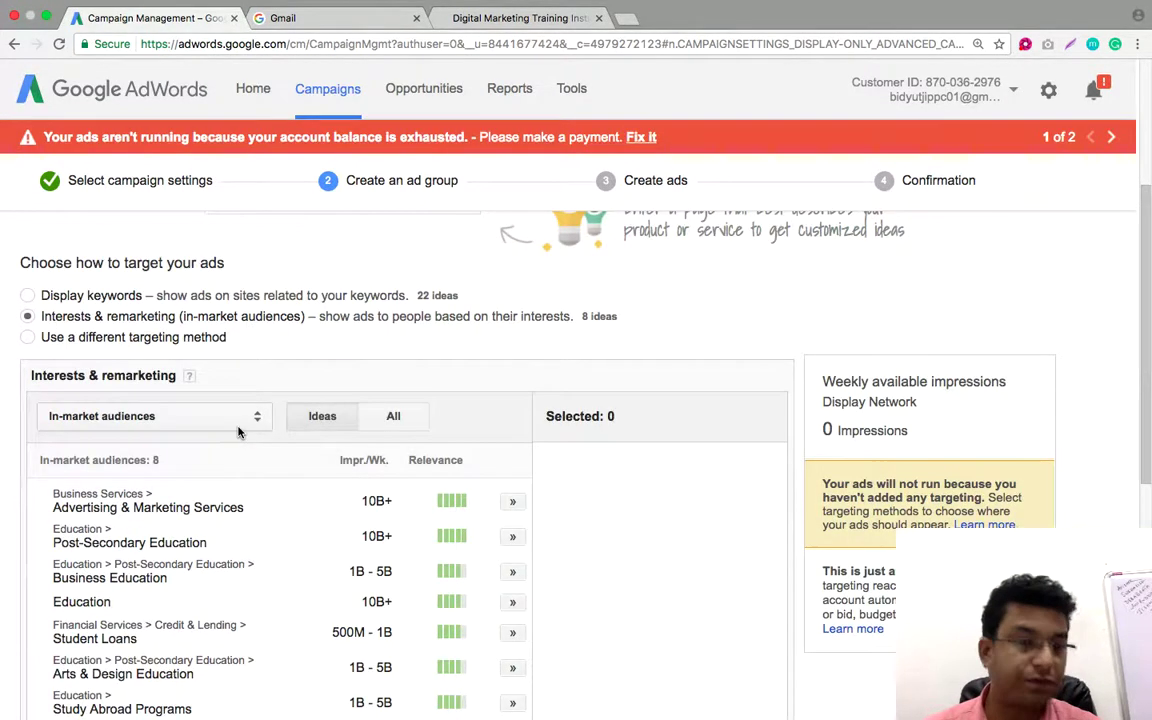
scroll(335, 325, down, 3)
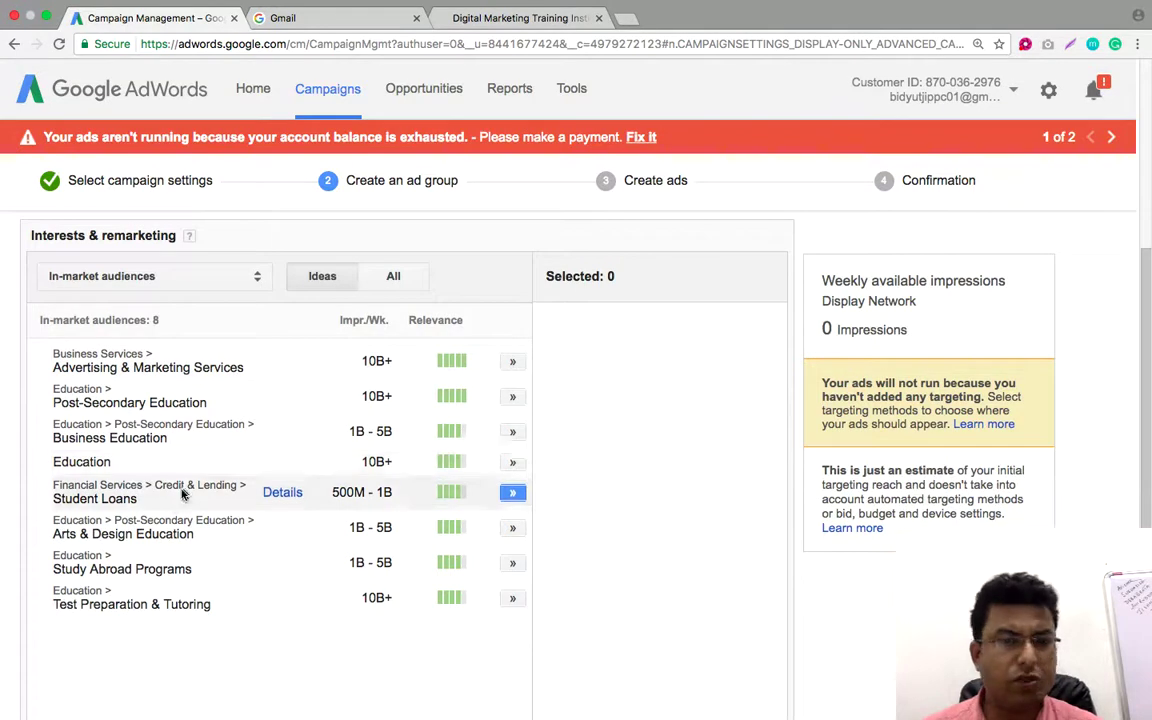
click(513, 465)
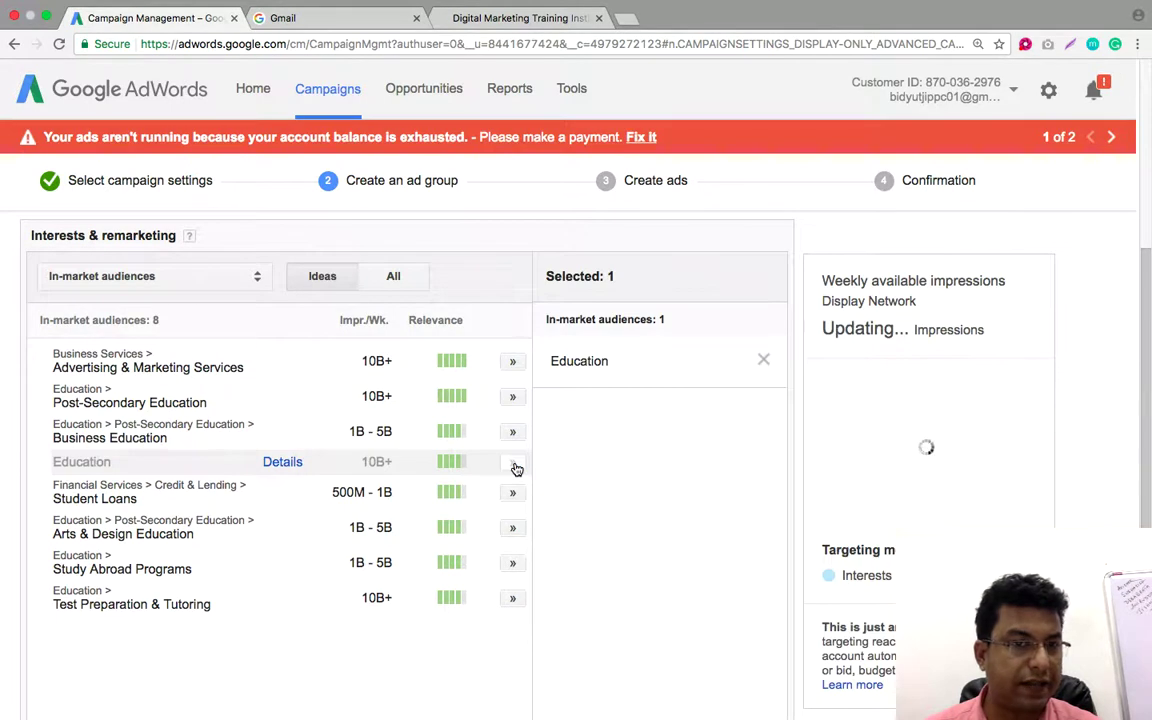
click(393, 283)
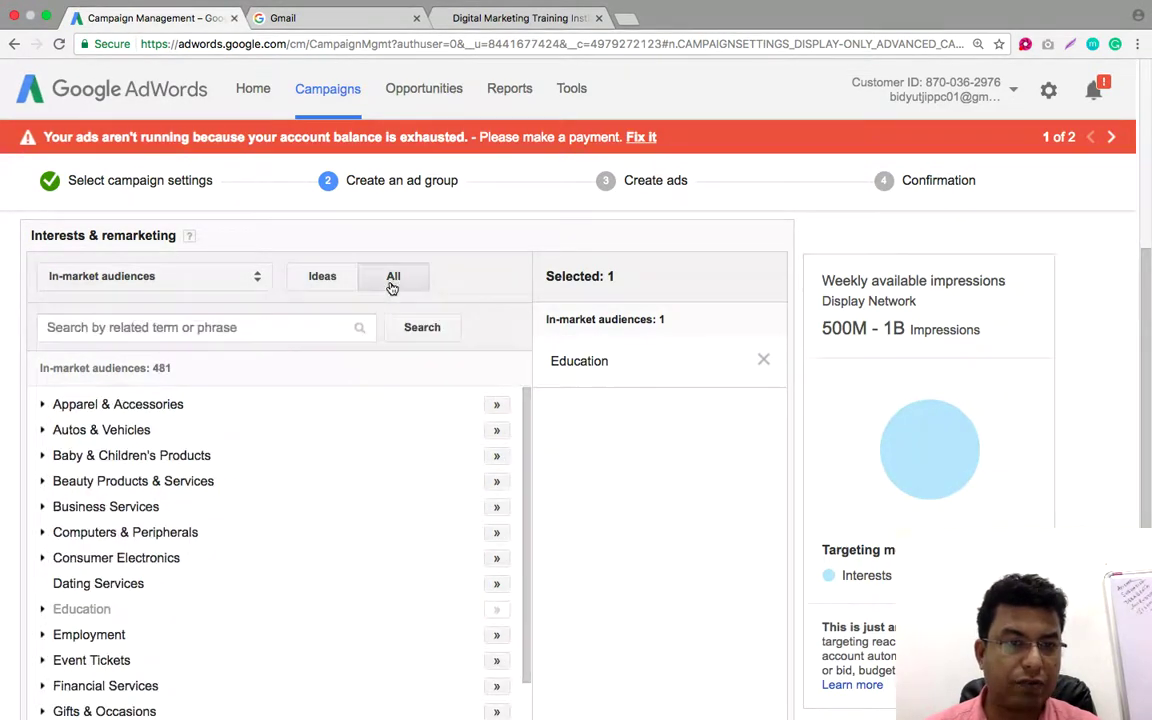
scroll(442, 509, up, 3)
scroll(445, 510, down, 5)
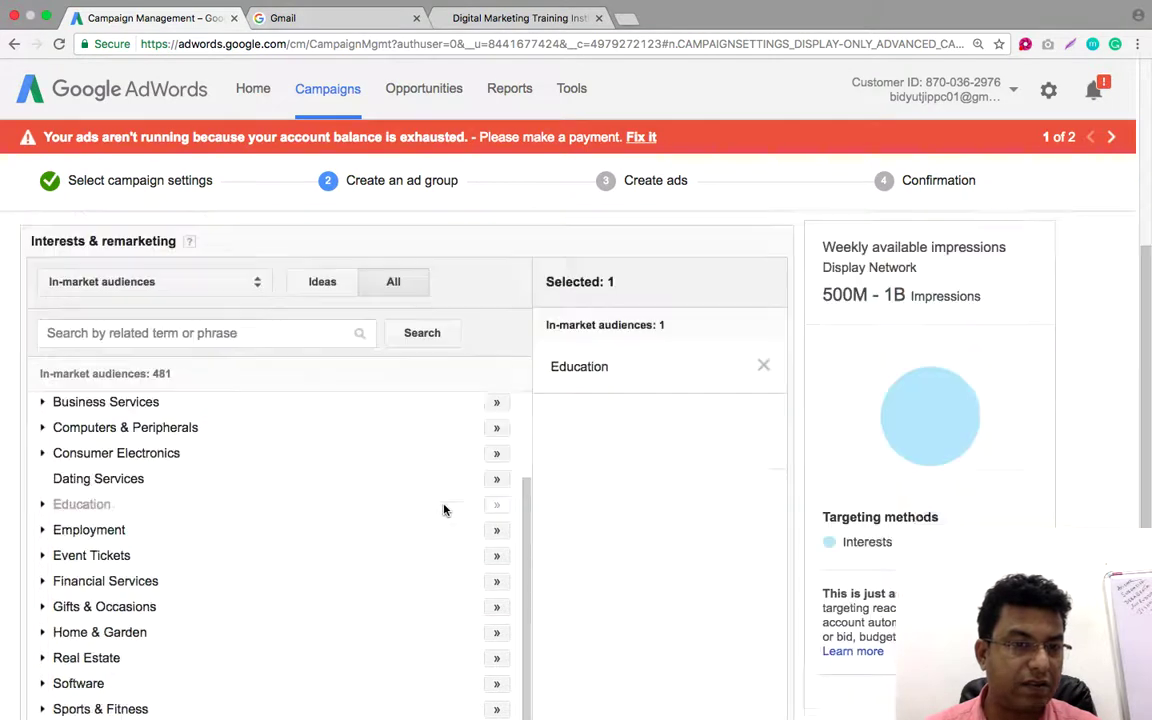
scroll(445, 510, down, 2)
scroll(445, 510, up, 2)
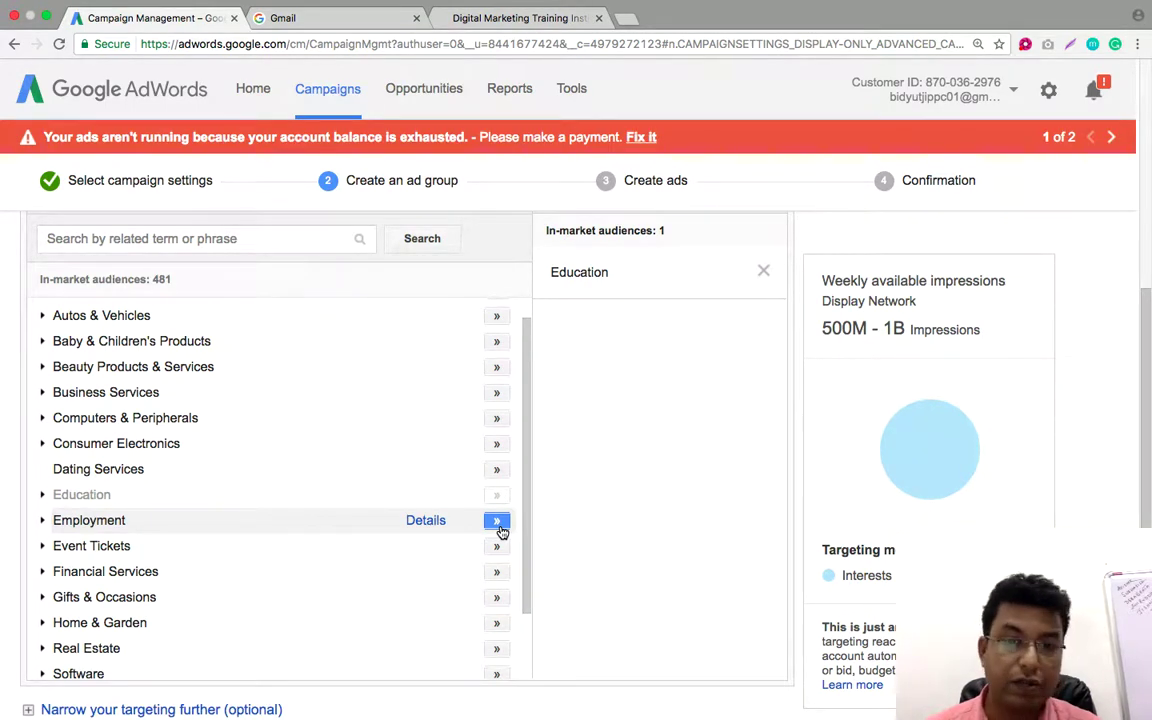
click(497, 521)
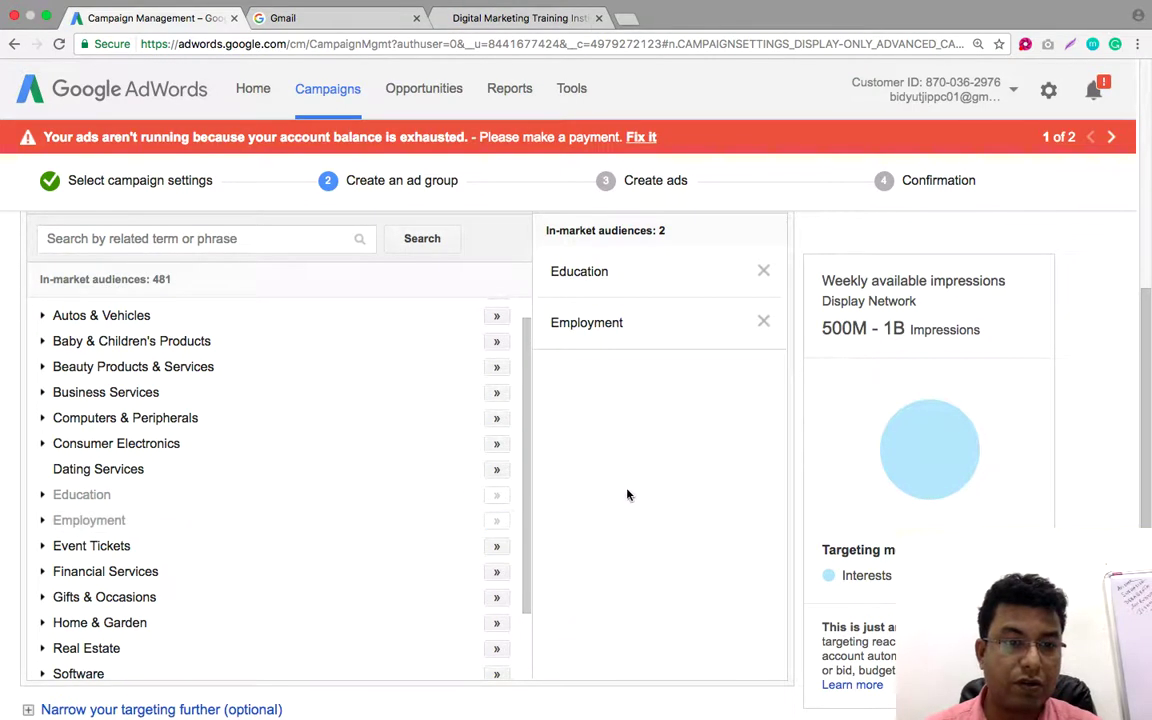
scroll(689, 490, down, 2)
scroll(688, 490, down, 1)
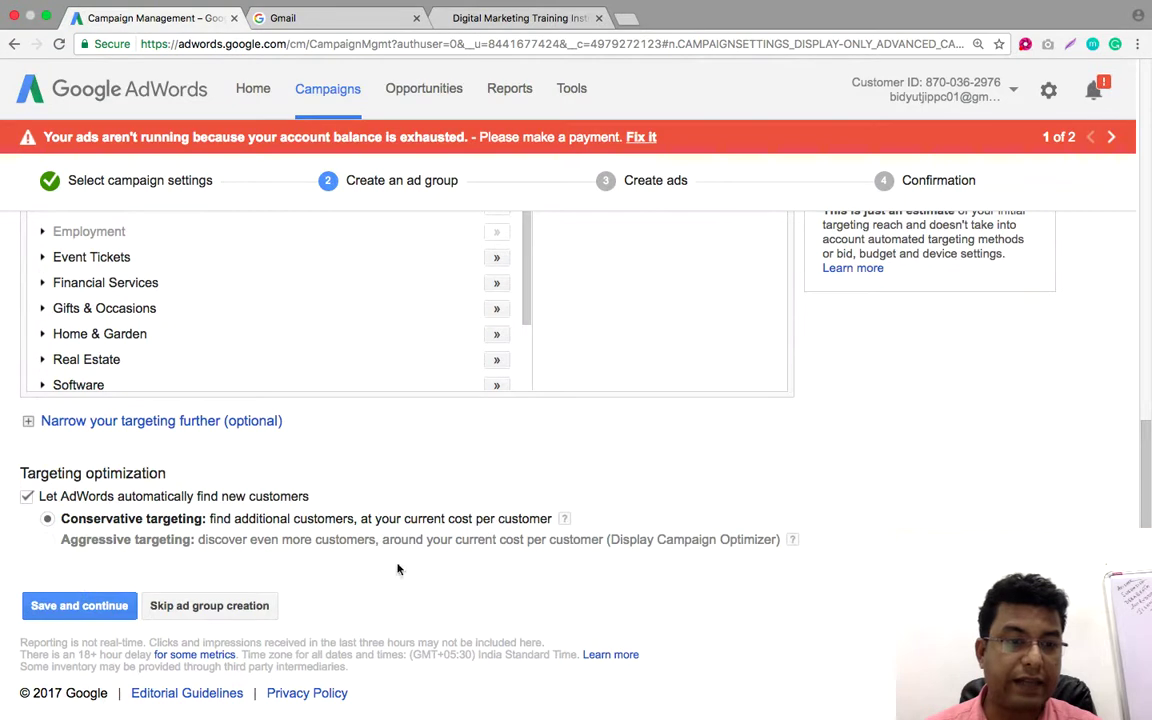
Save the ad group and continue to the Create ads step
click(80, 610)
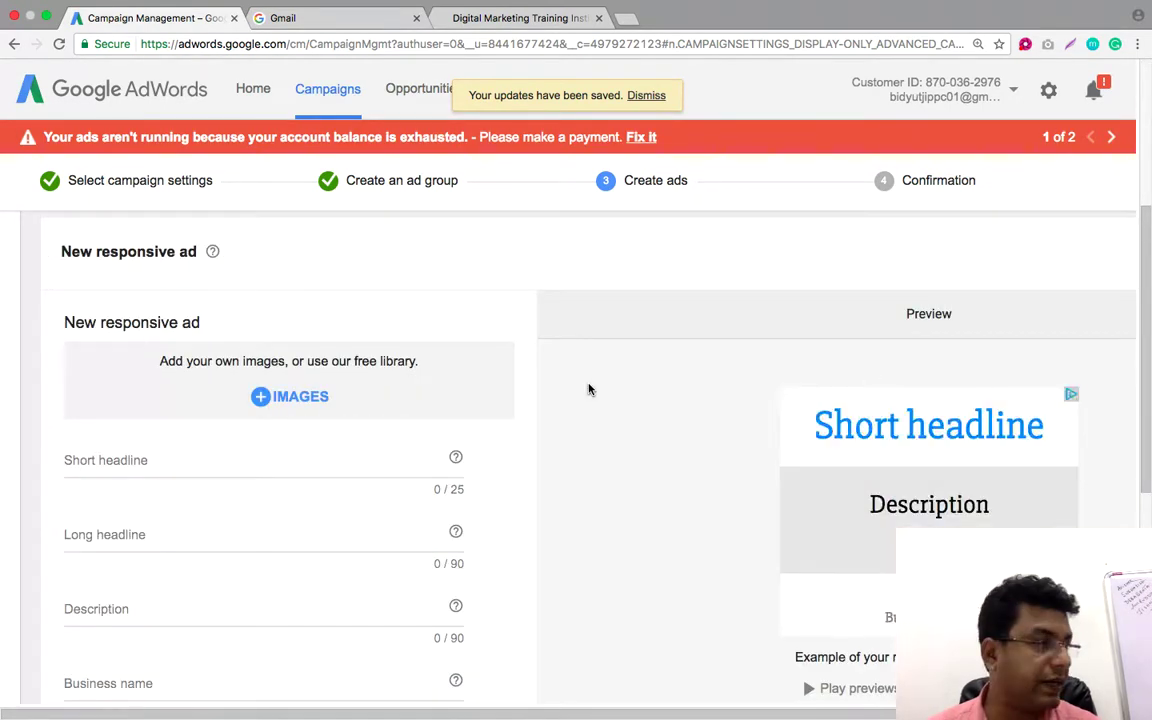
scroll(599, 378, up, 5)
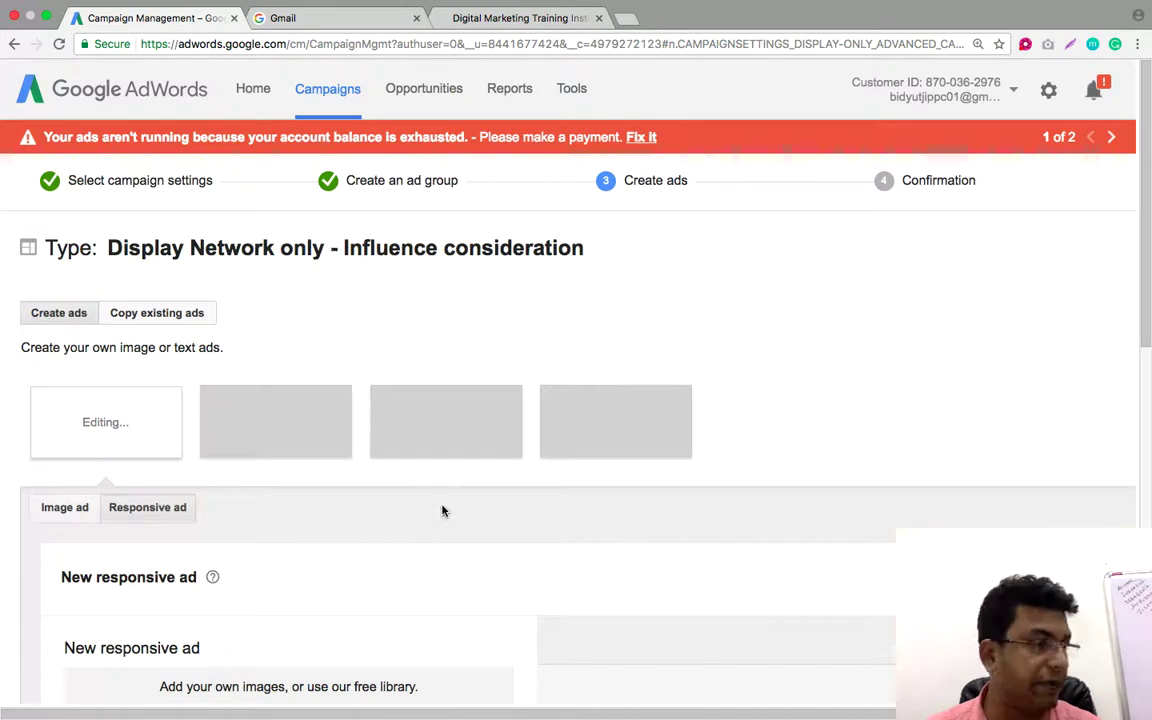
scroll(546, 479, down, 5)
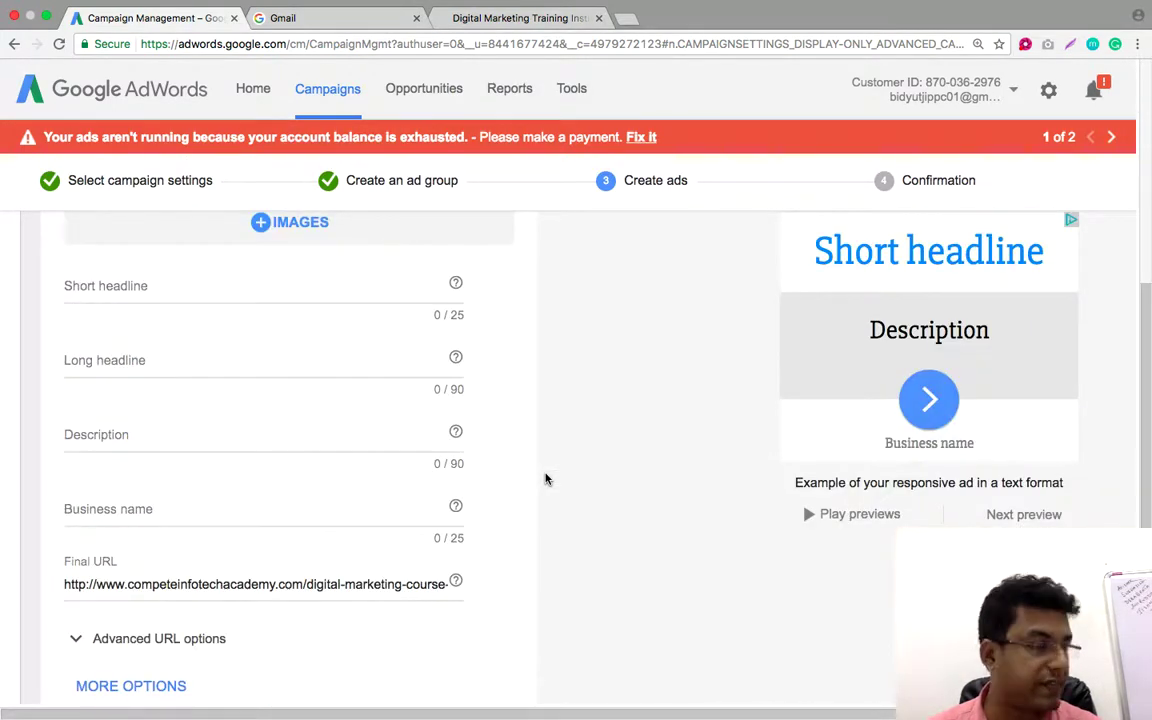
scroll(546, 479, up, 3)
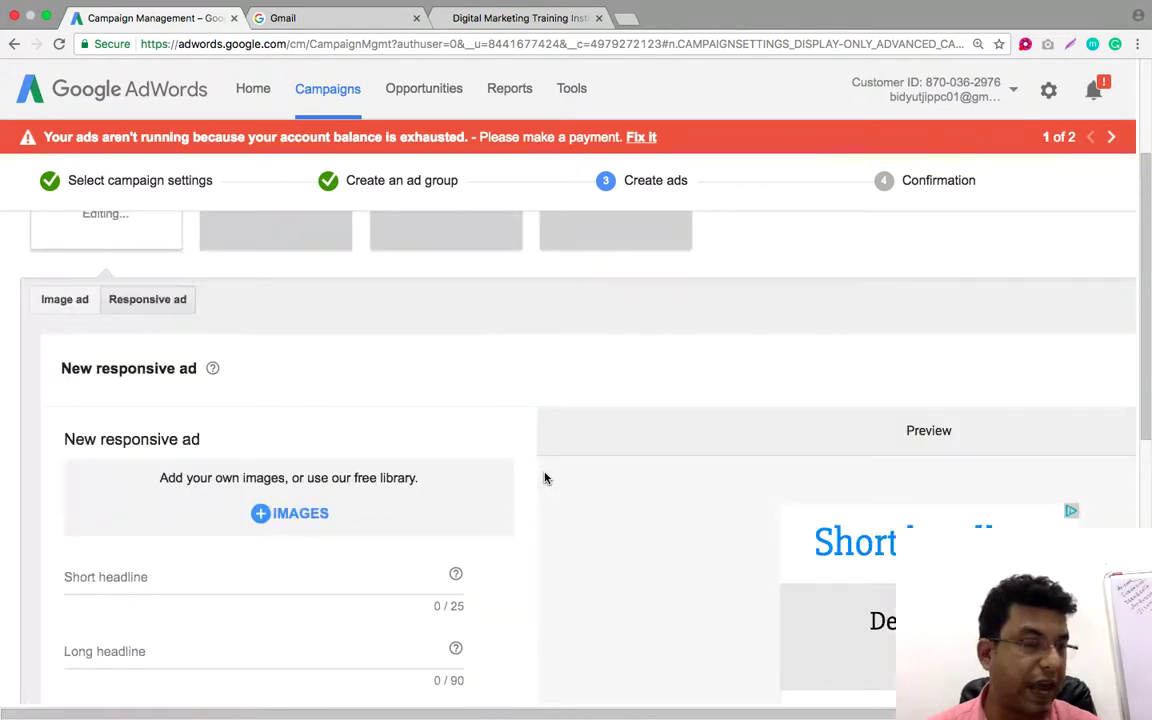
scroll(545, 478, up, 2)
scroll(545, 478, down, 4)
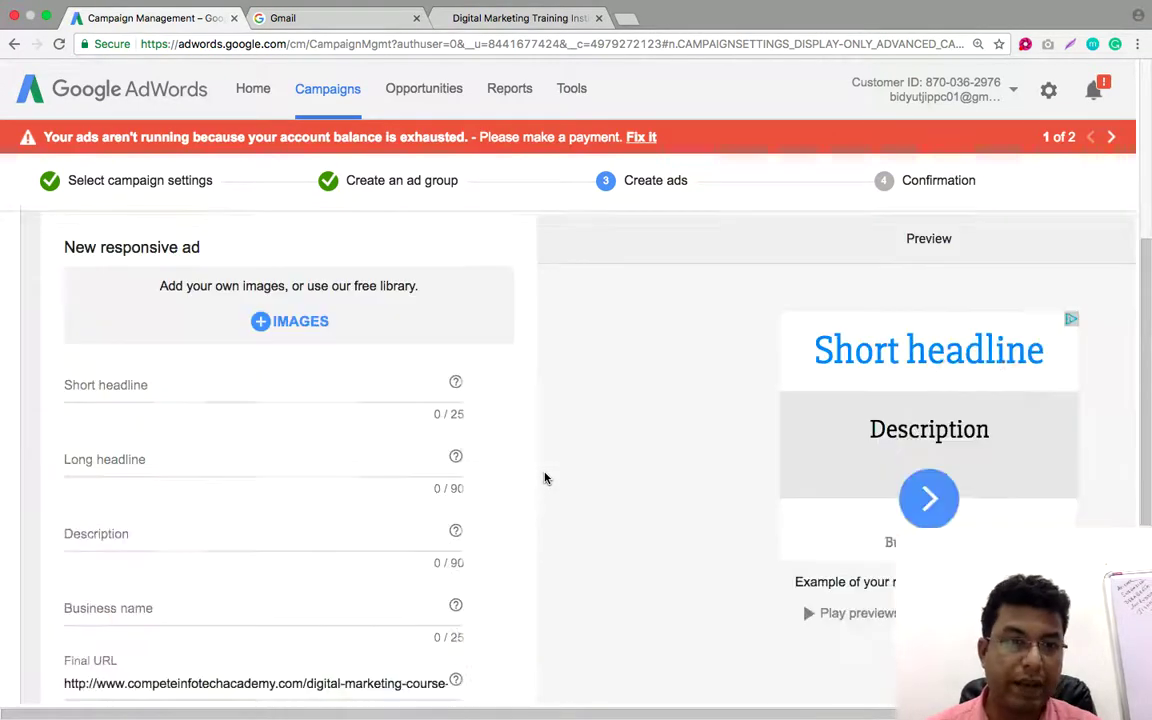
Set the responsive ad's short headline to 'Digital Marketing Course'
click(298, 393)
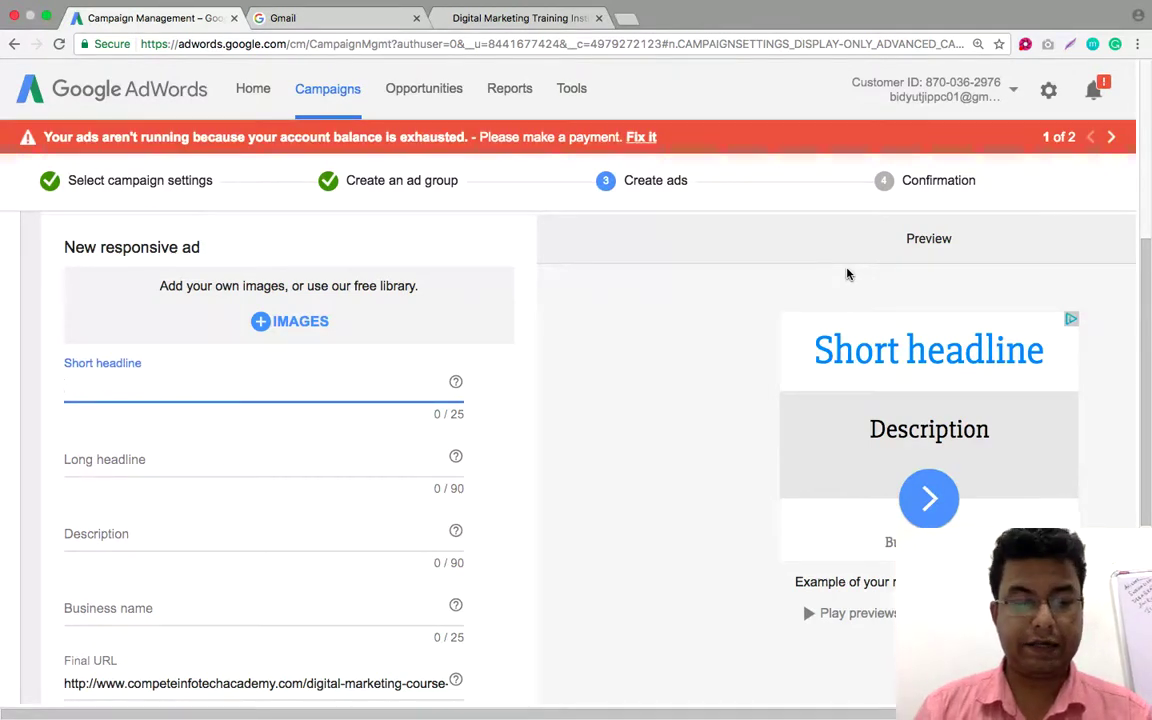
text(Digital Marketing Training)
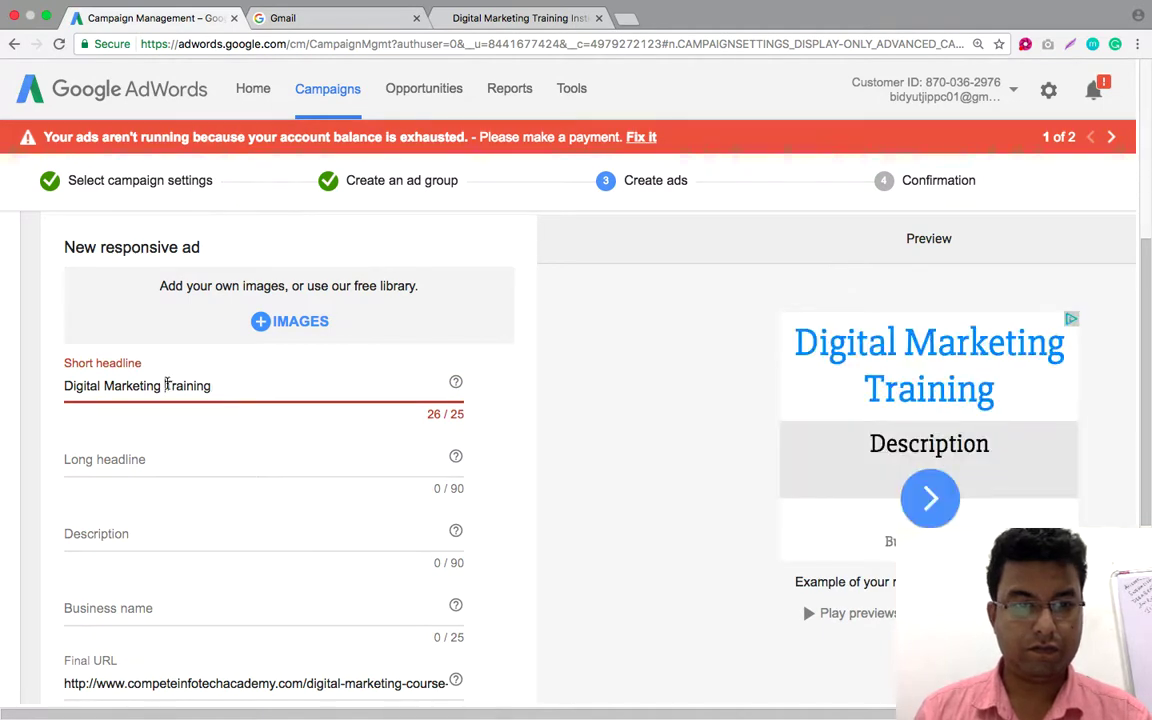
drag(167, 385, 213, 386)
text(Course)
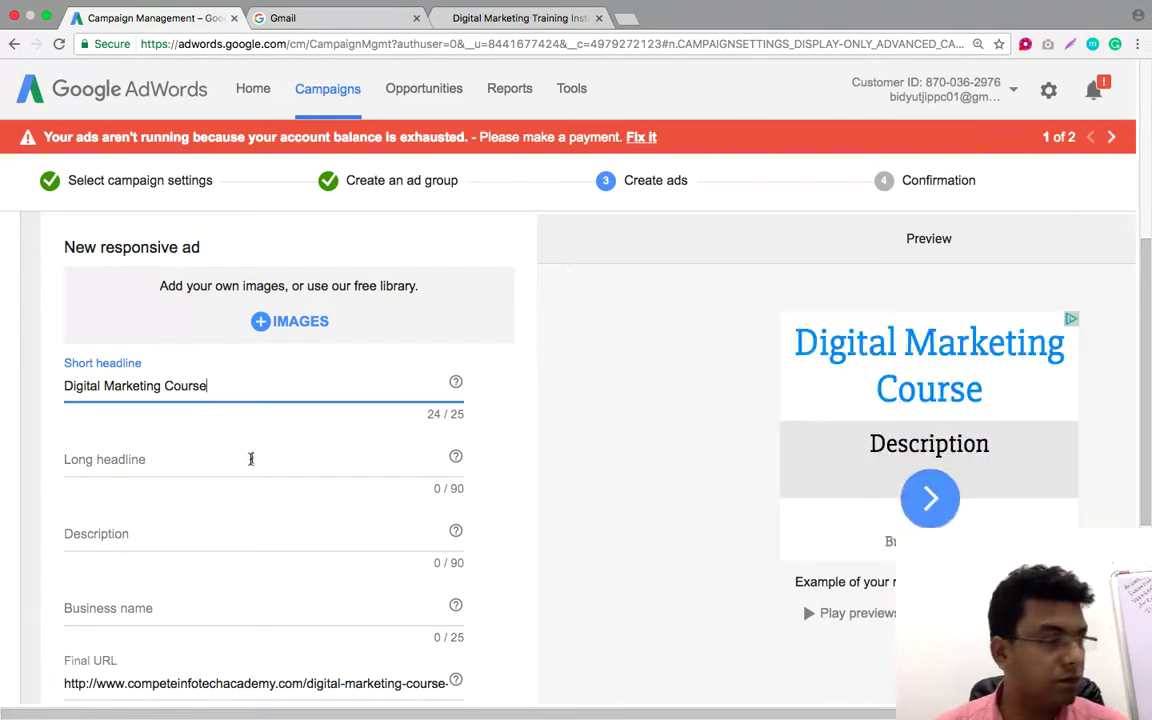
Enter the long headline 'Admission Open. Get Free Demo Class. Only 5 Seats Left. Get MNC Jobs within 1 Month.'
click(160, 460)
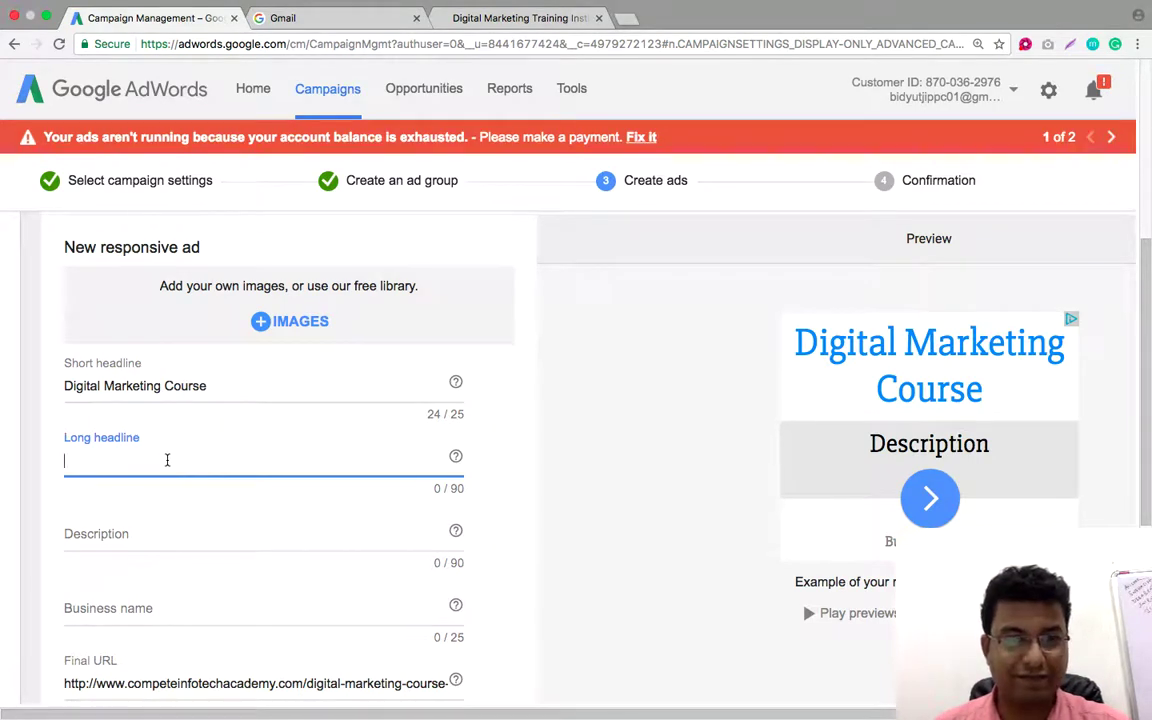
text(Admission Open. Get FREE)
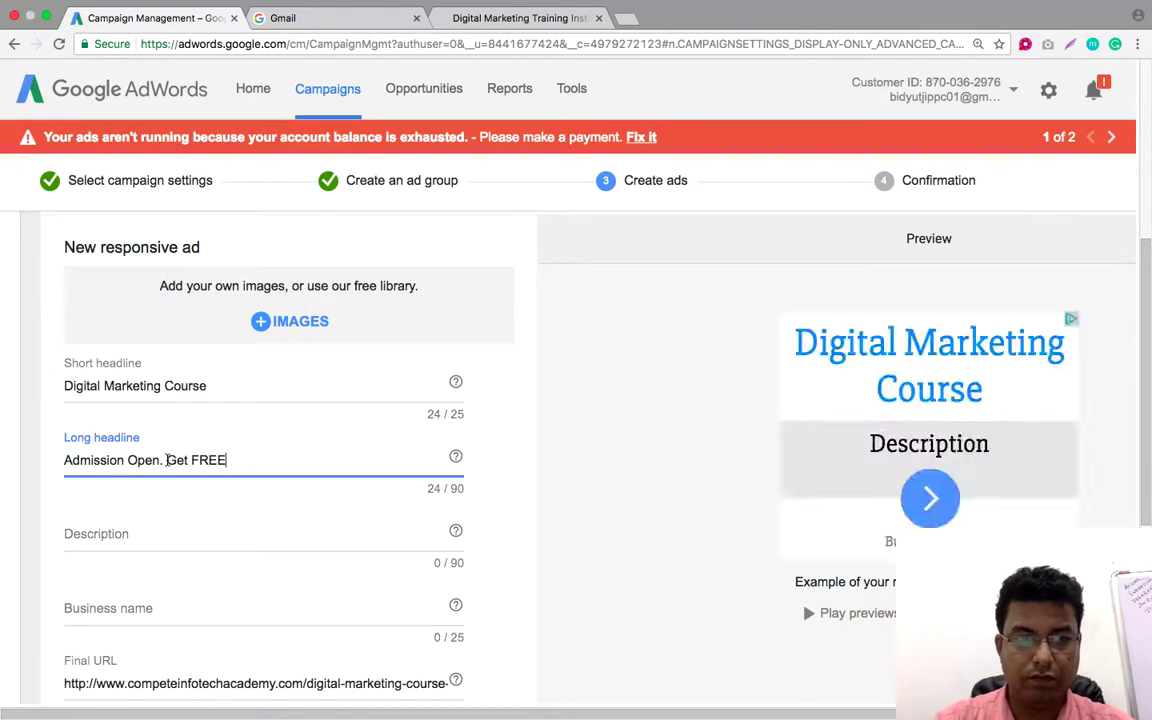
key(BackSpace)
key(BackSpace)
key(BackSpace)
text(ree Demo Class.)
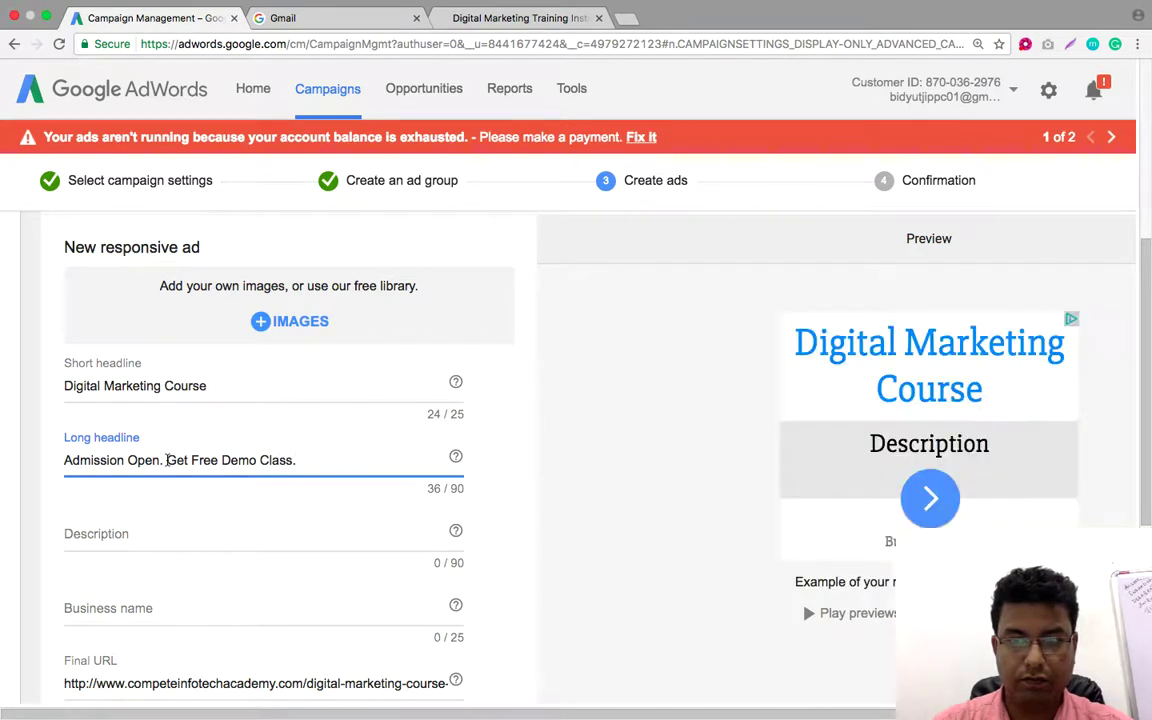
text( Only)
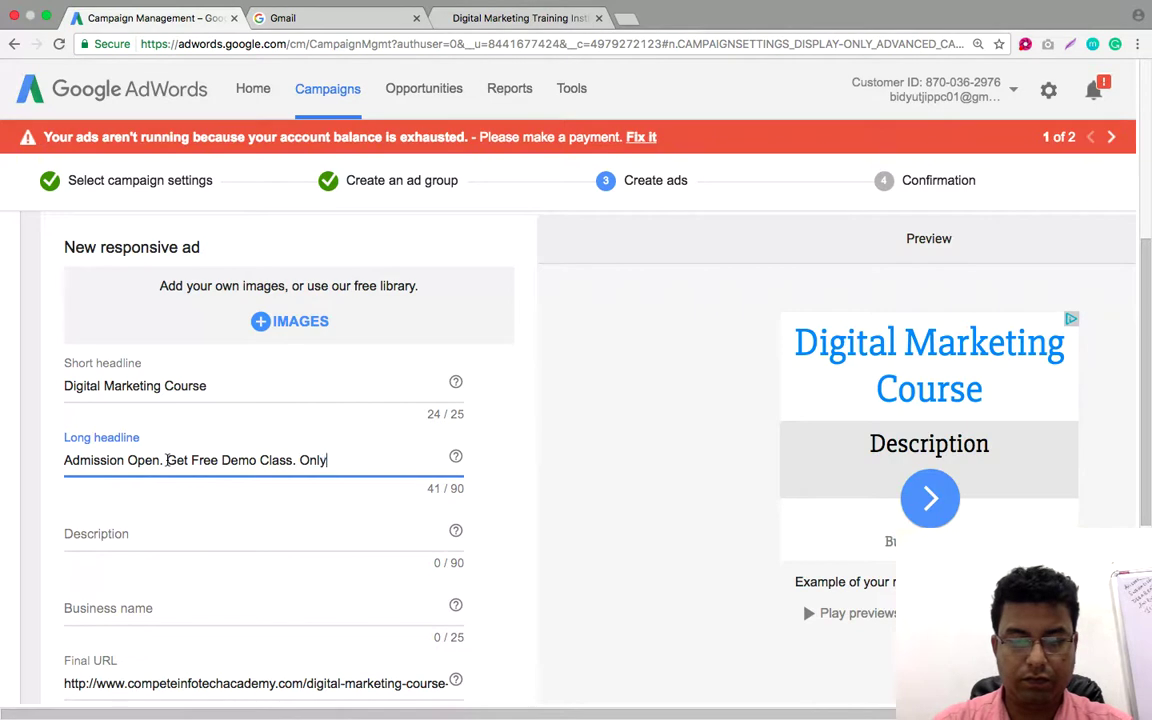
text( 5 Se)
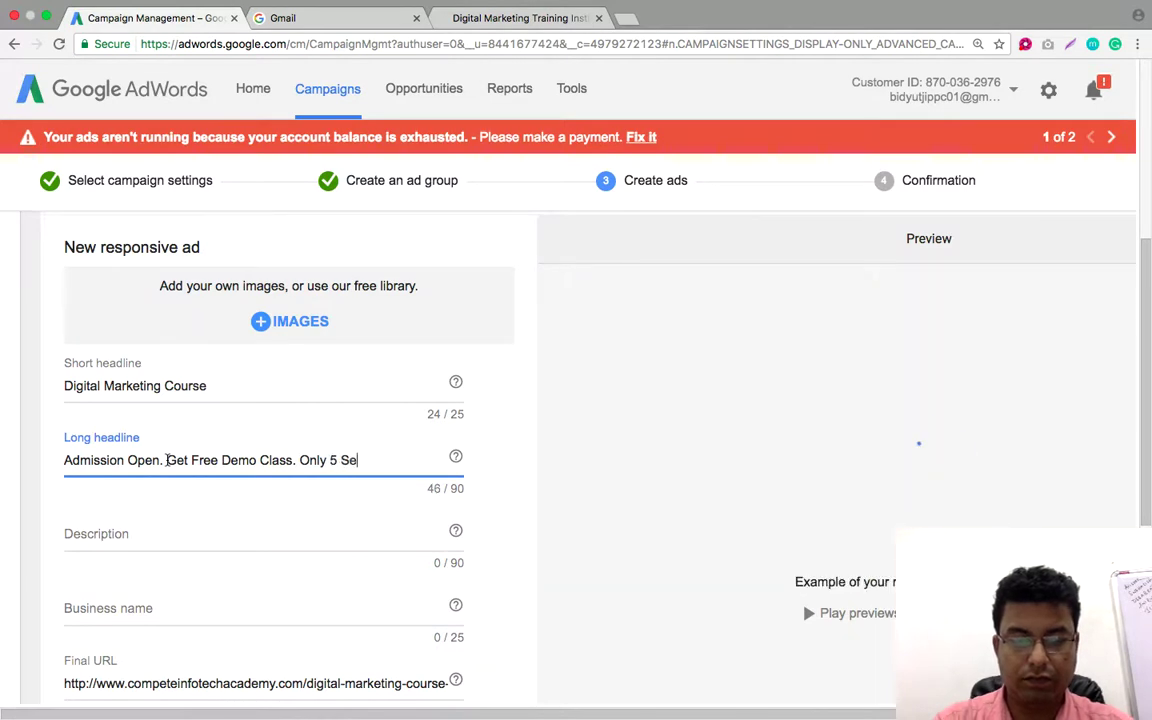
text(ats Left.)
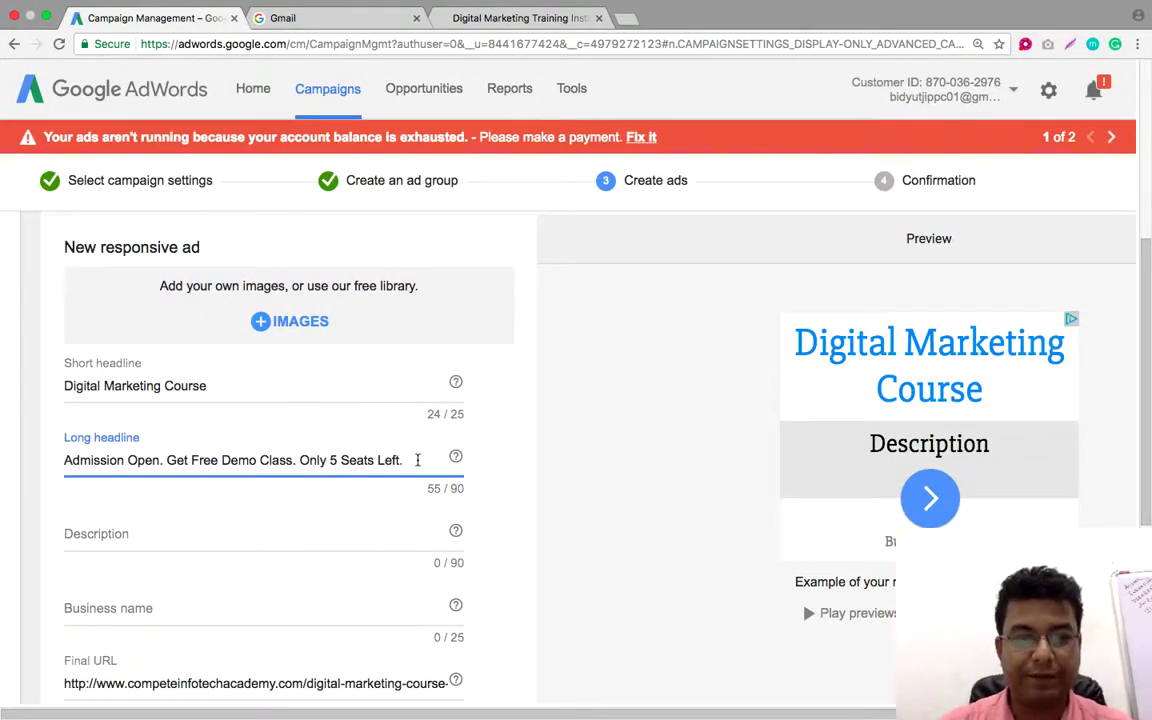
text(Get)
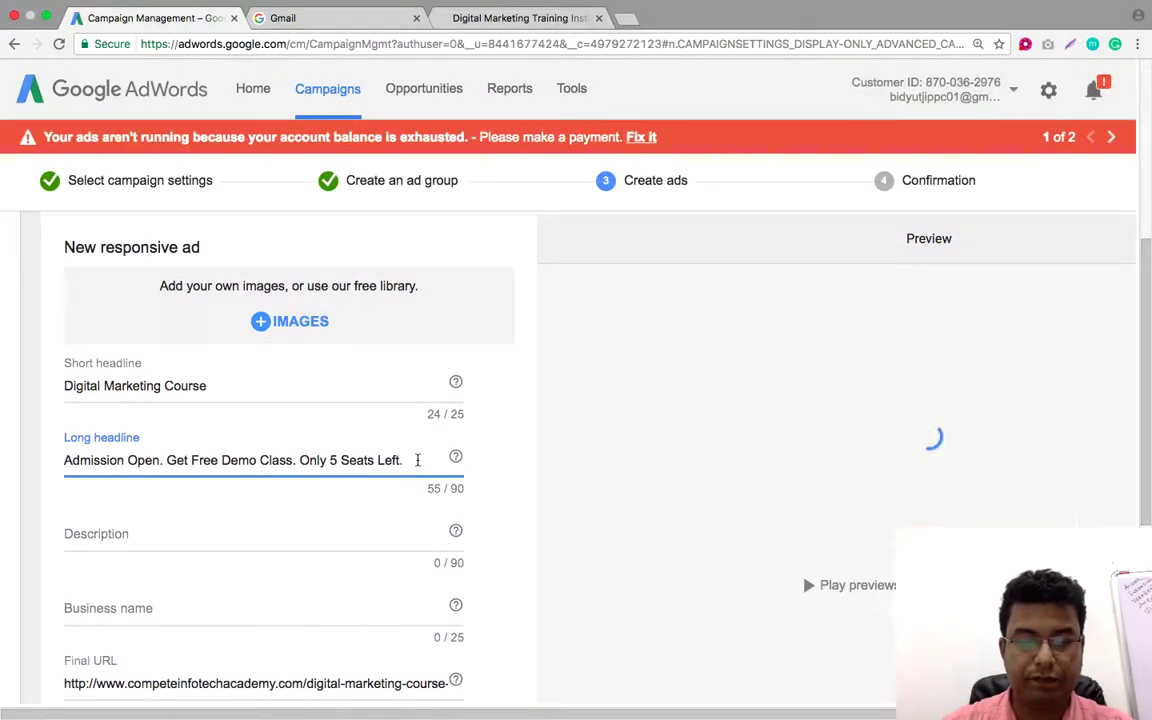
text( M)
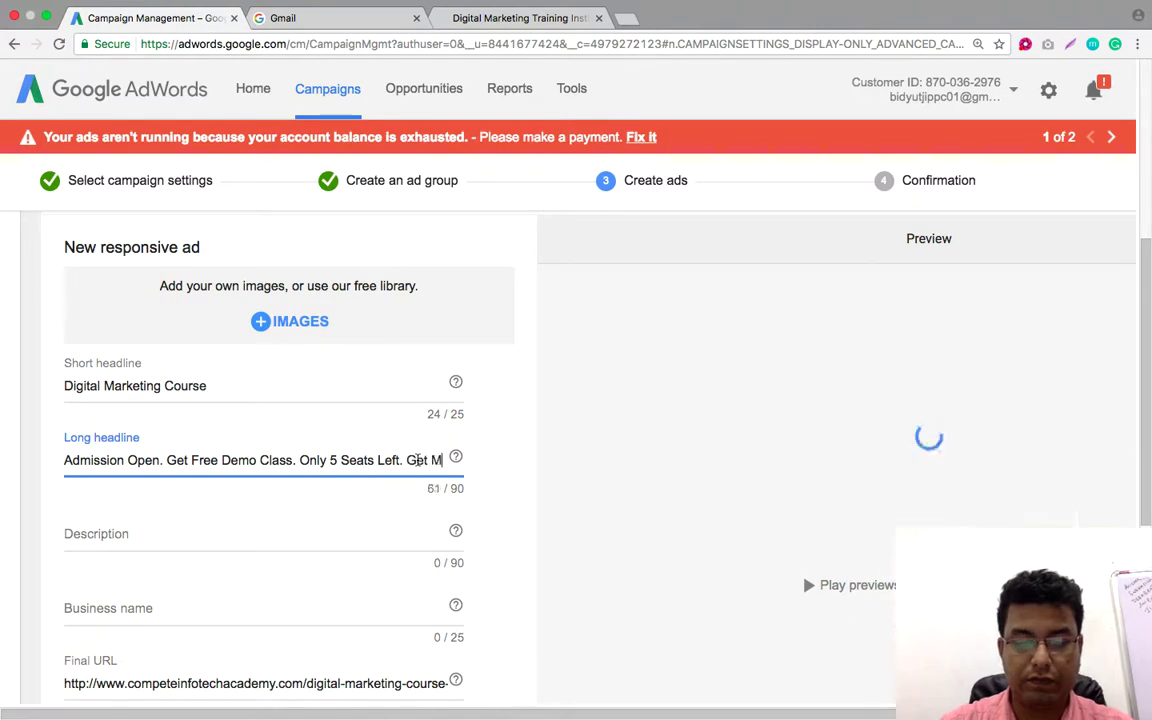
text(NC Jobs wit)
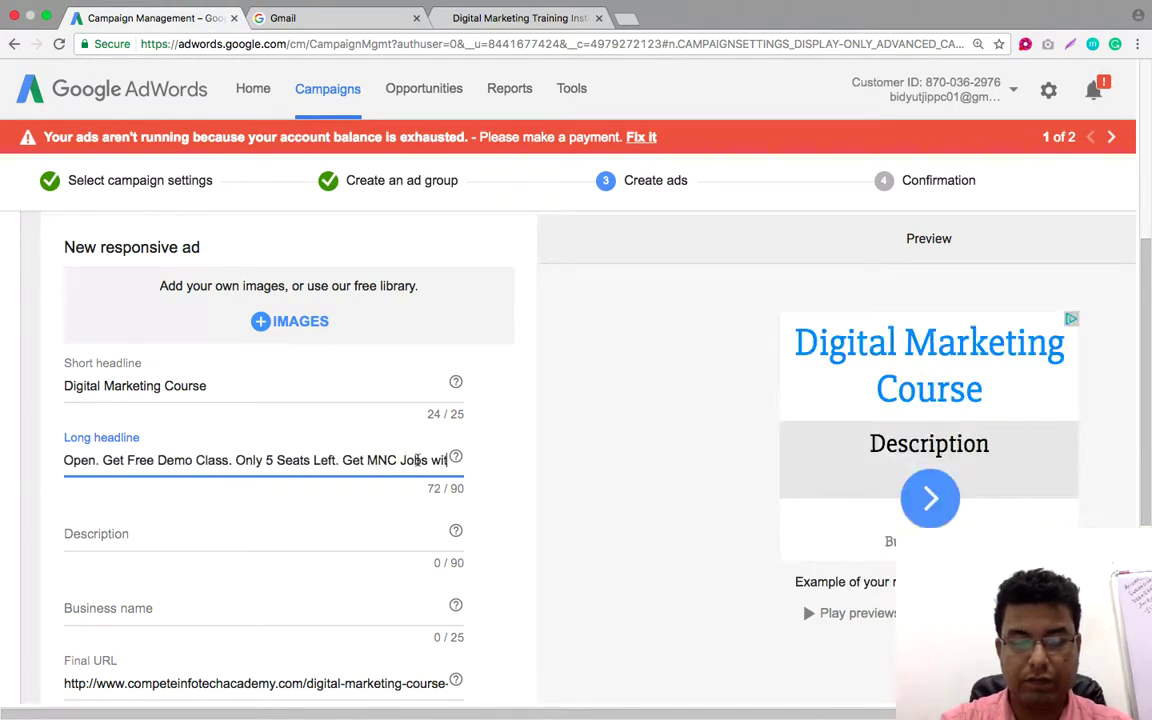
text(hin 1 Month)
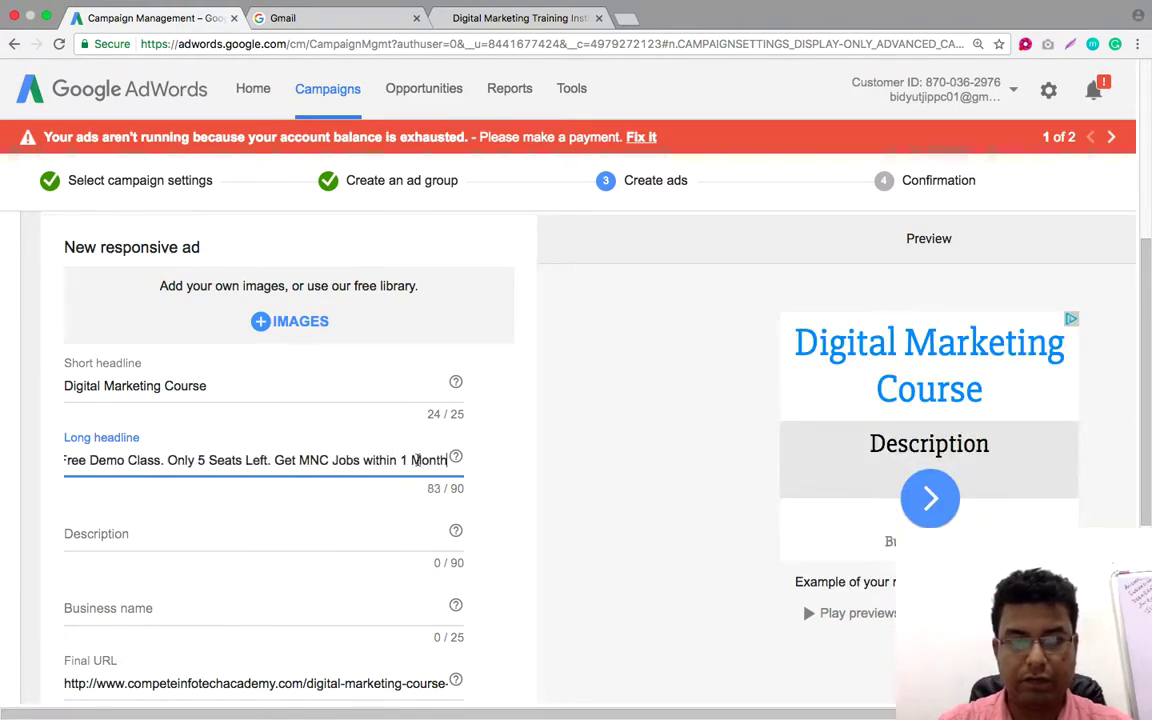
text(.)
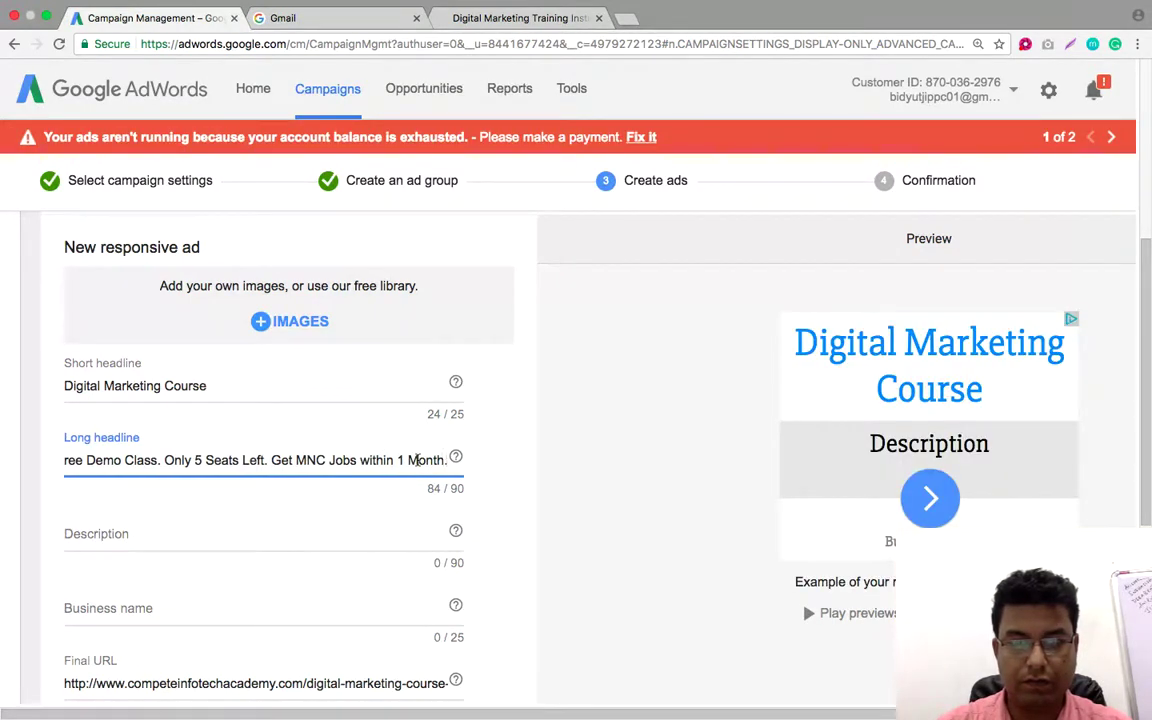
text(. Regsiter)
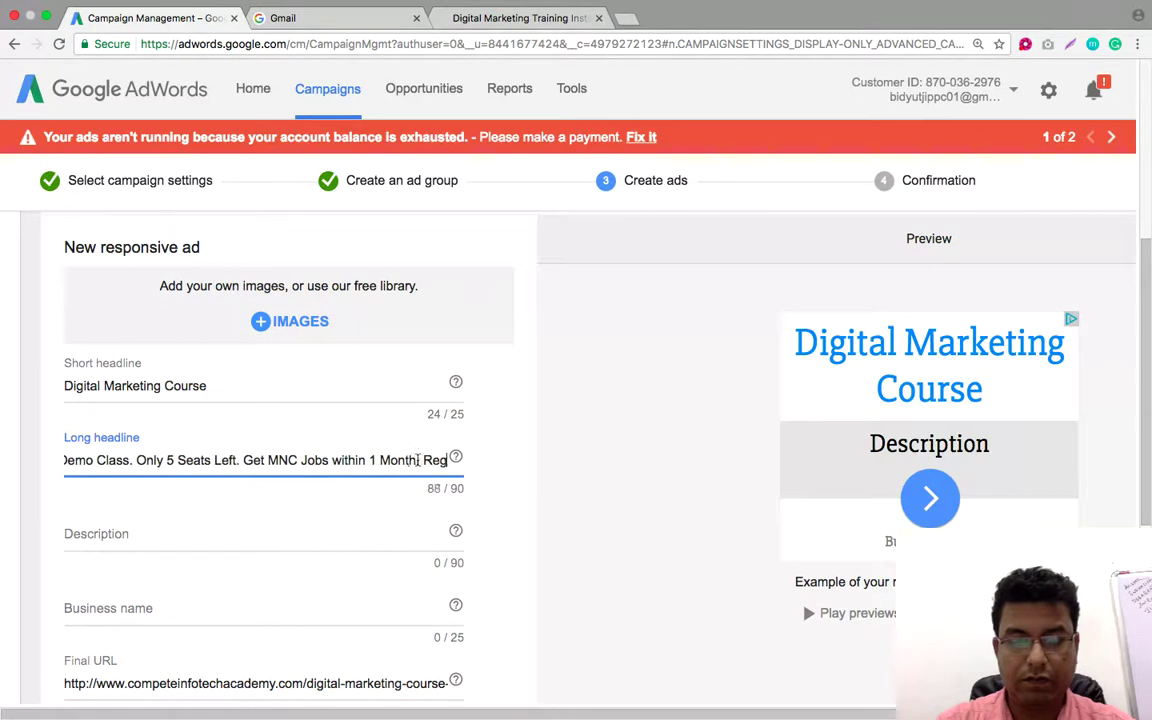
key(BackSpace)
key(BackSpace)
key(BackSpace)
key(BackSpace)
key(BackSpace)
key(BackSpace)
key(BackSpace)
key(BackSpace)
key(BackSpace)
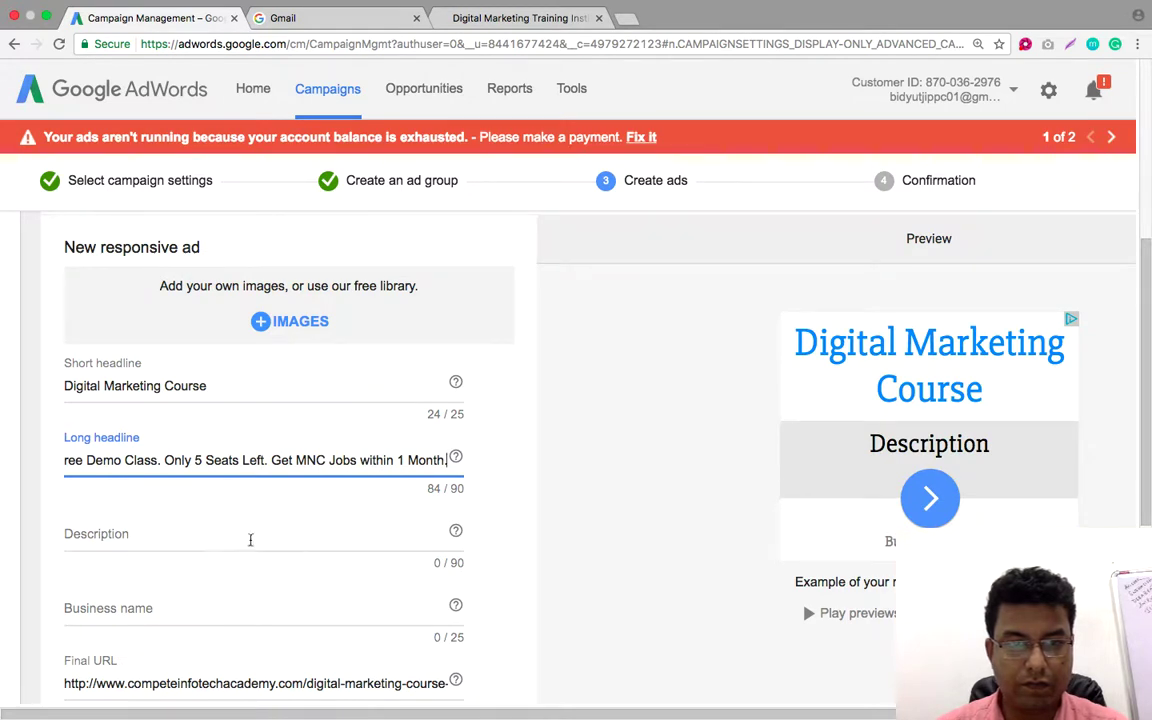
Type 'Earn from Home, Do Freelancing, Affiliate Marketing' into the ad's Description field
click(173, 535)
text(Earn from Home)
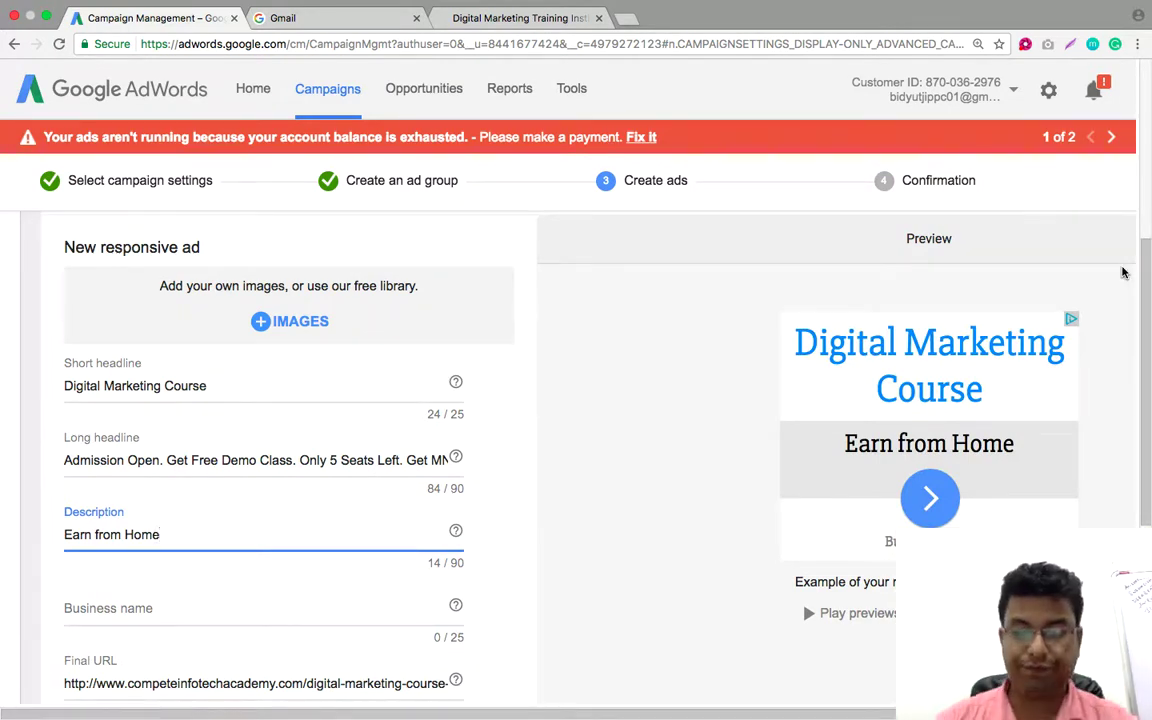
text(, Do Free)
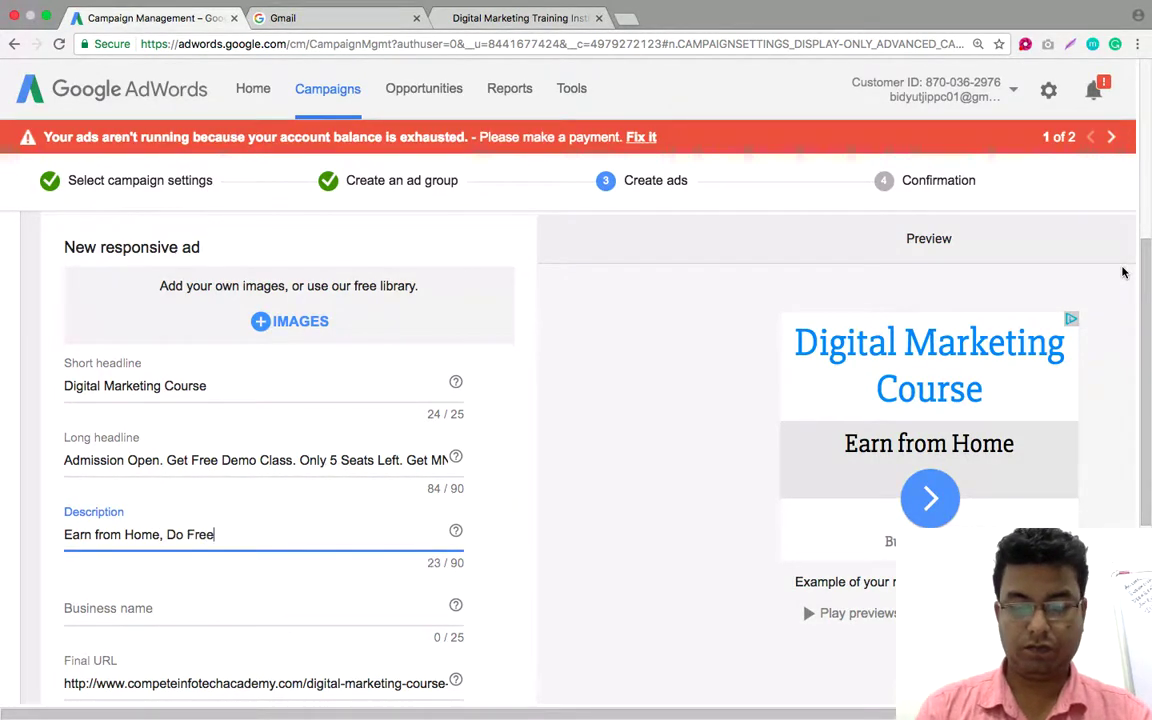
text(lancing, Affiliate Ma)
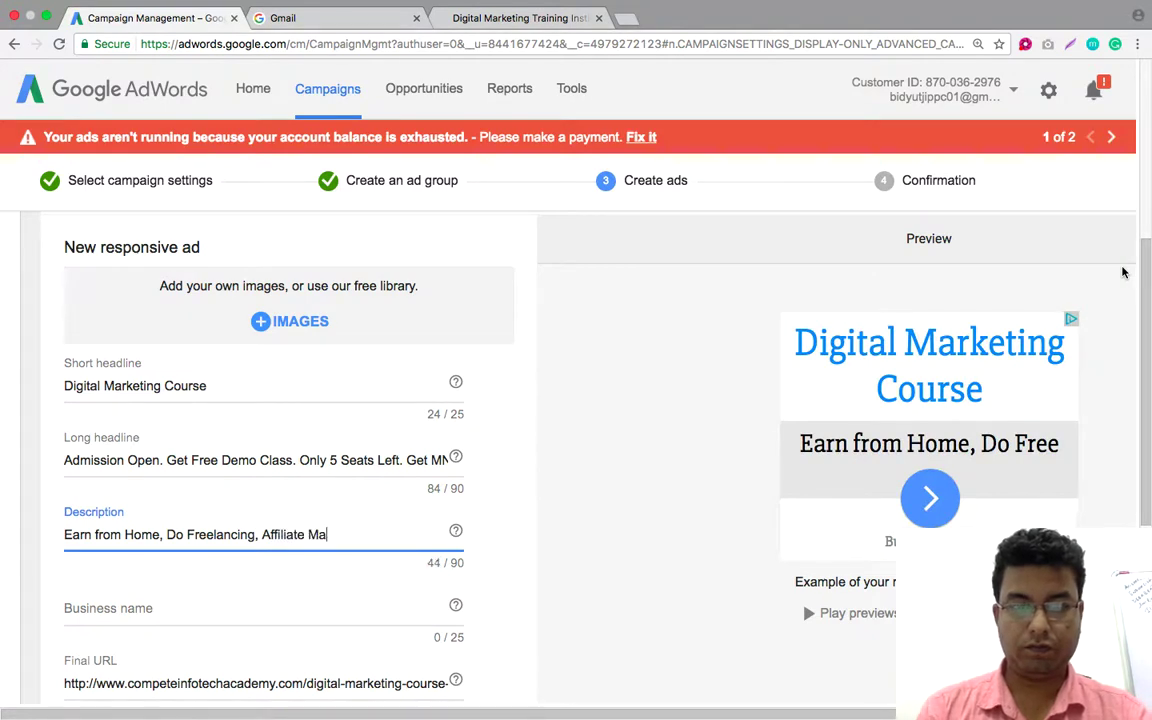
text(rketing)
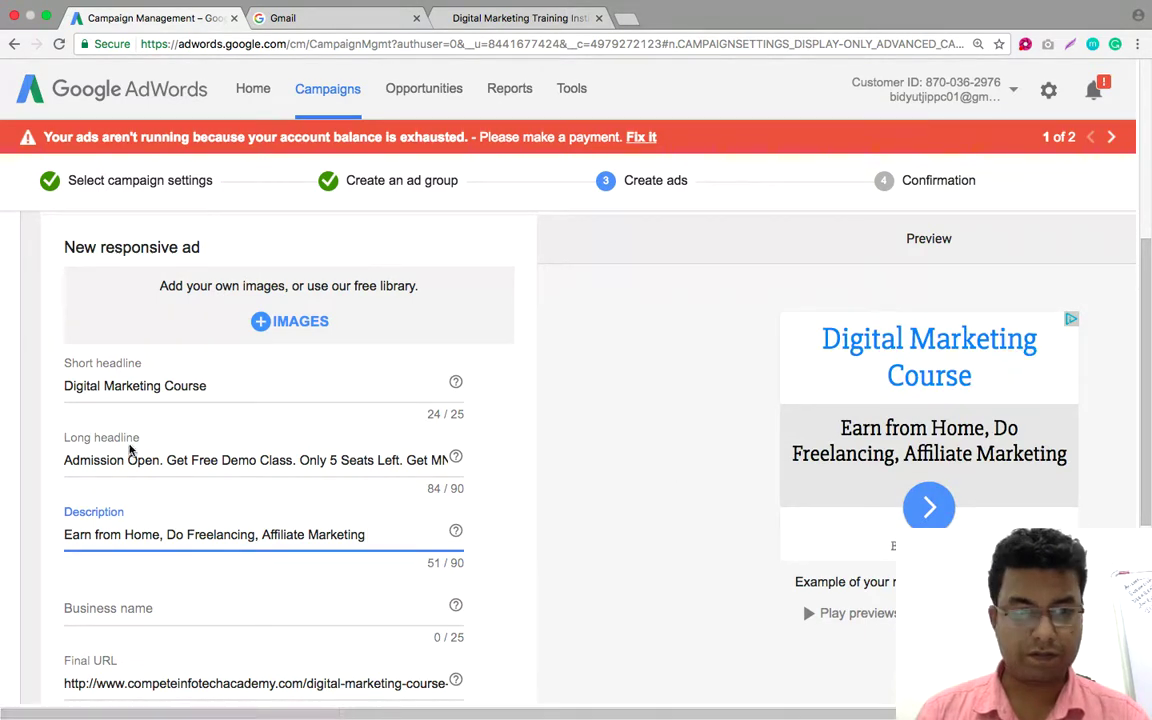
Cut the 'Admission Open…1 Month' text from the long headline and paste it over the description
drag(63, 539, 387, 531)
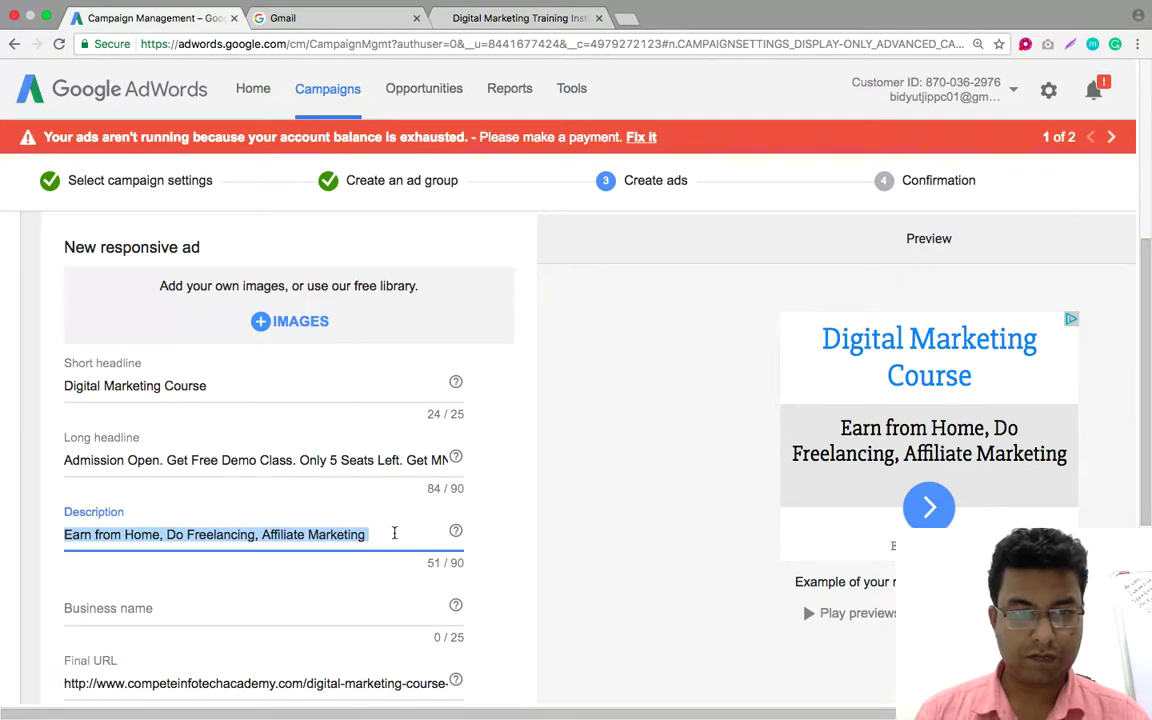
click(107, 460)
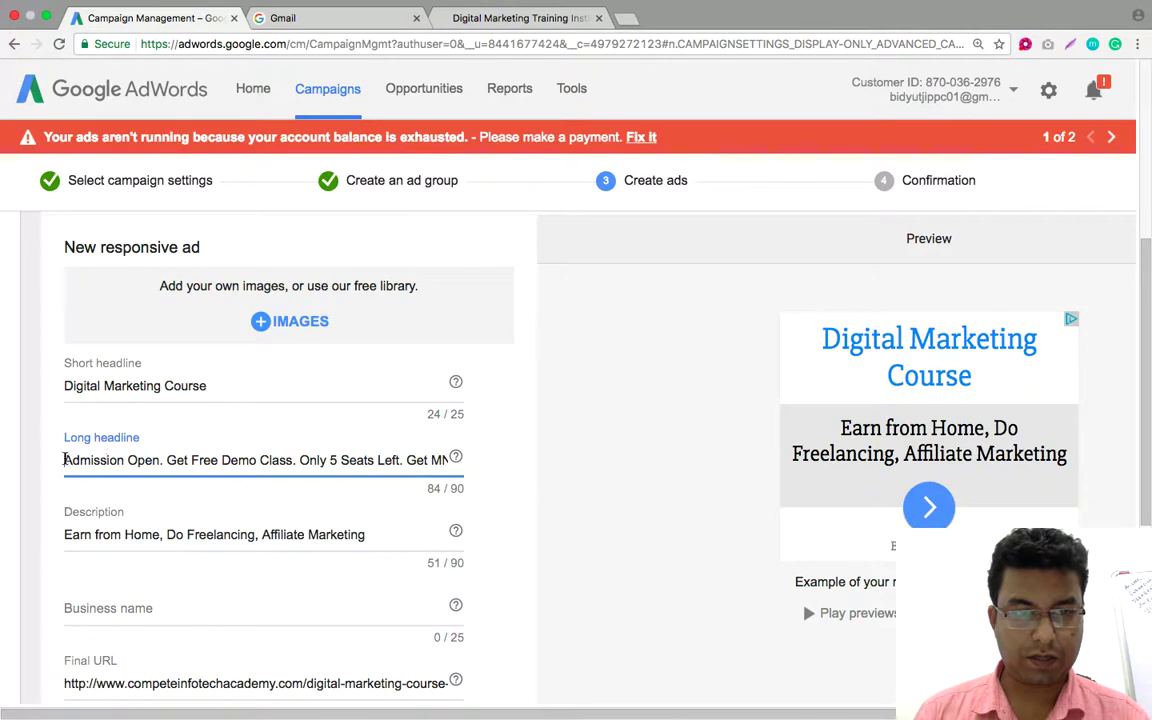
drag(63, 460, 489, 468)
right_click(403, 463)
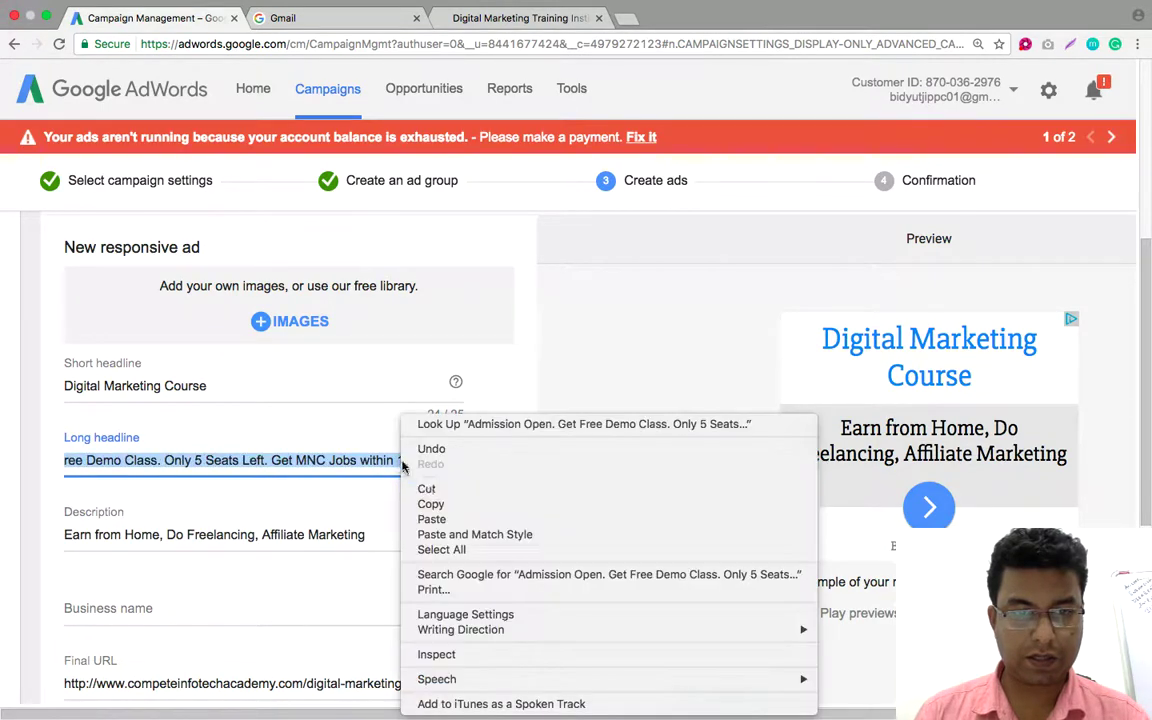
click(428, 489)
drag(375, 535, 41, 525)
right_click(97, 536)
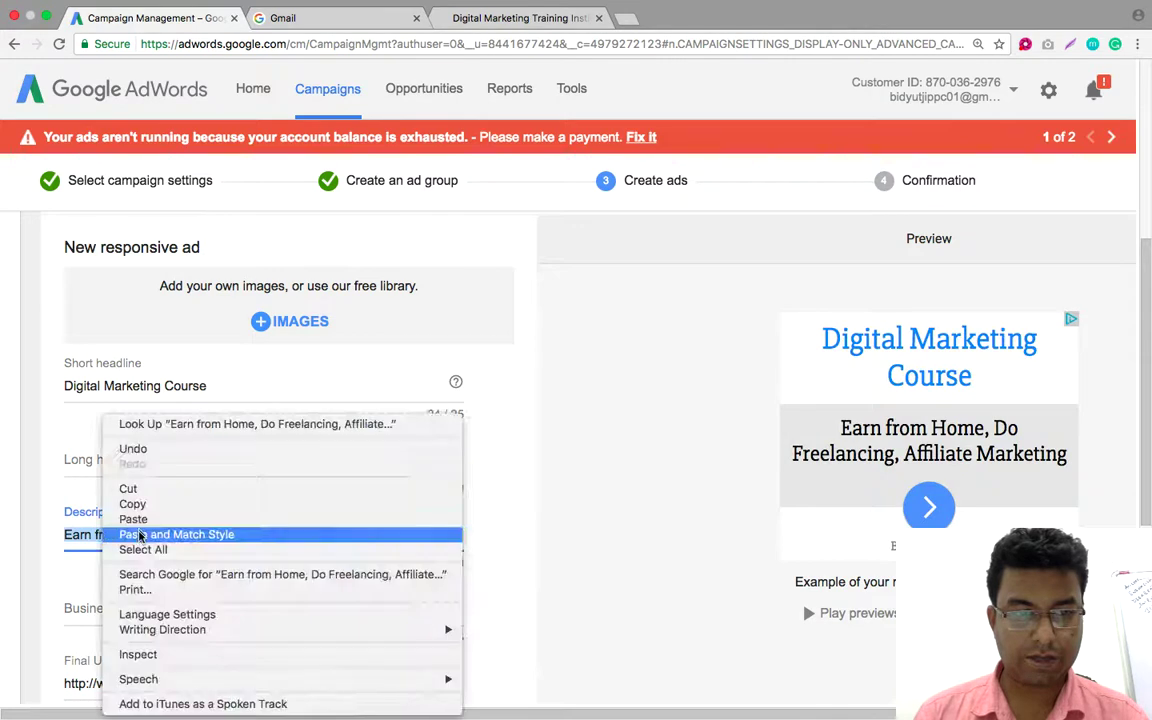
click(135, 518)
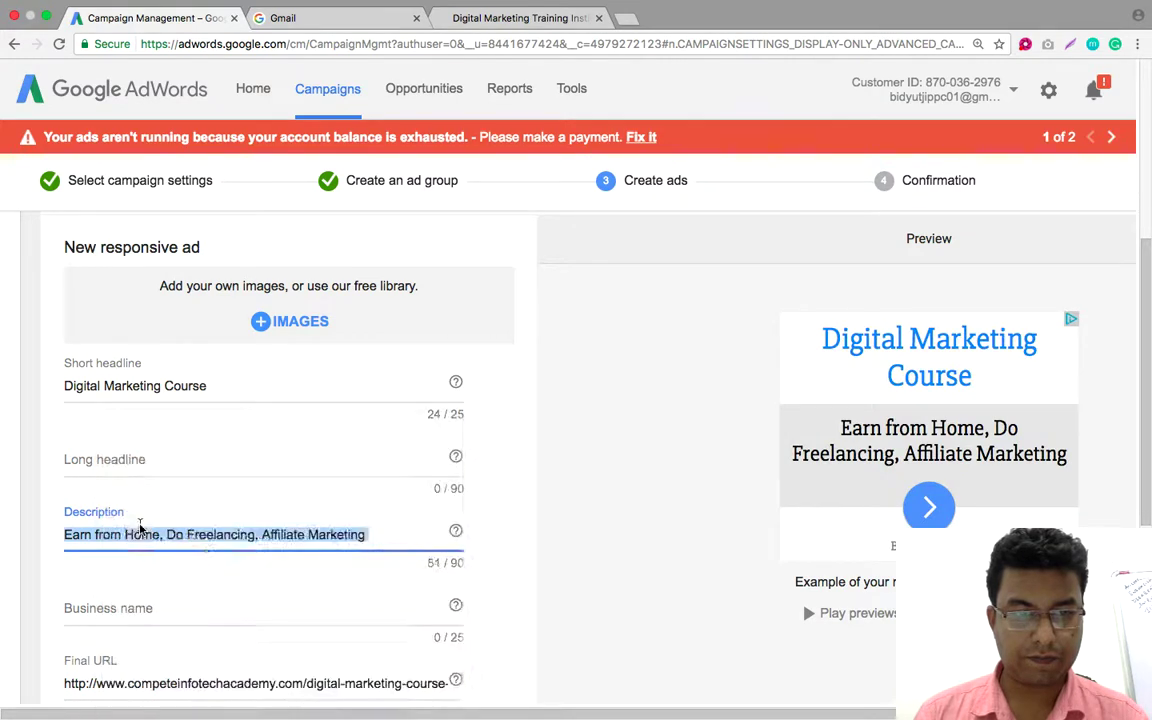
click(162, 466)
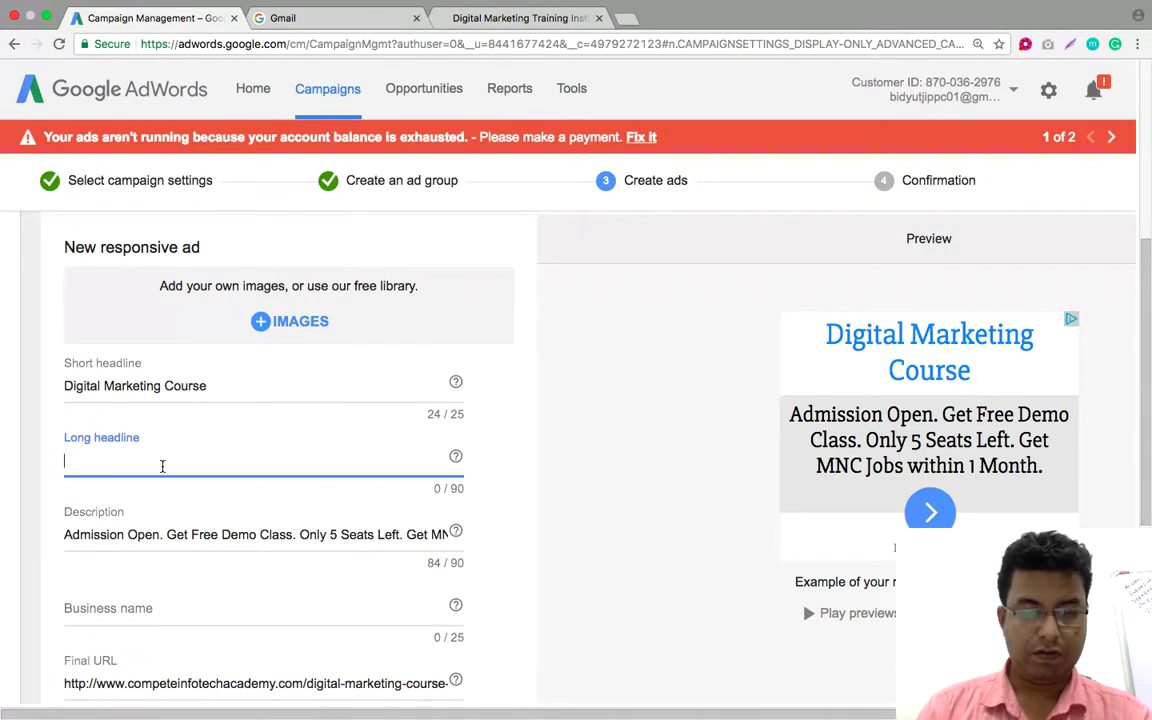
Write the new long headline 'Digital Marketing Training Program - Learn SEO, PPC, SMO, Affiliate'
text(Digital )
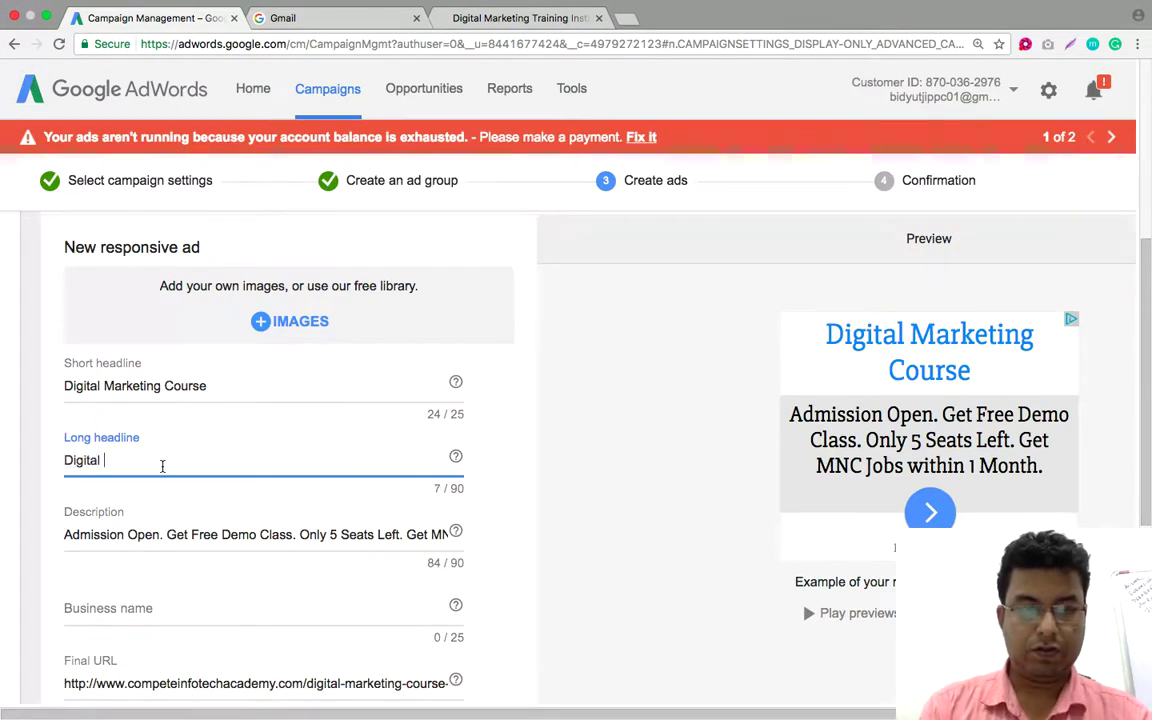
text(Marketing)
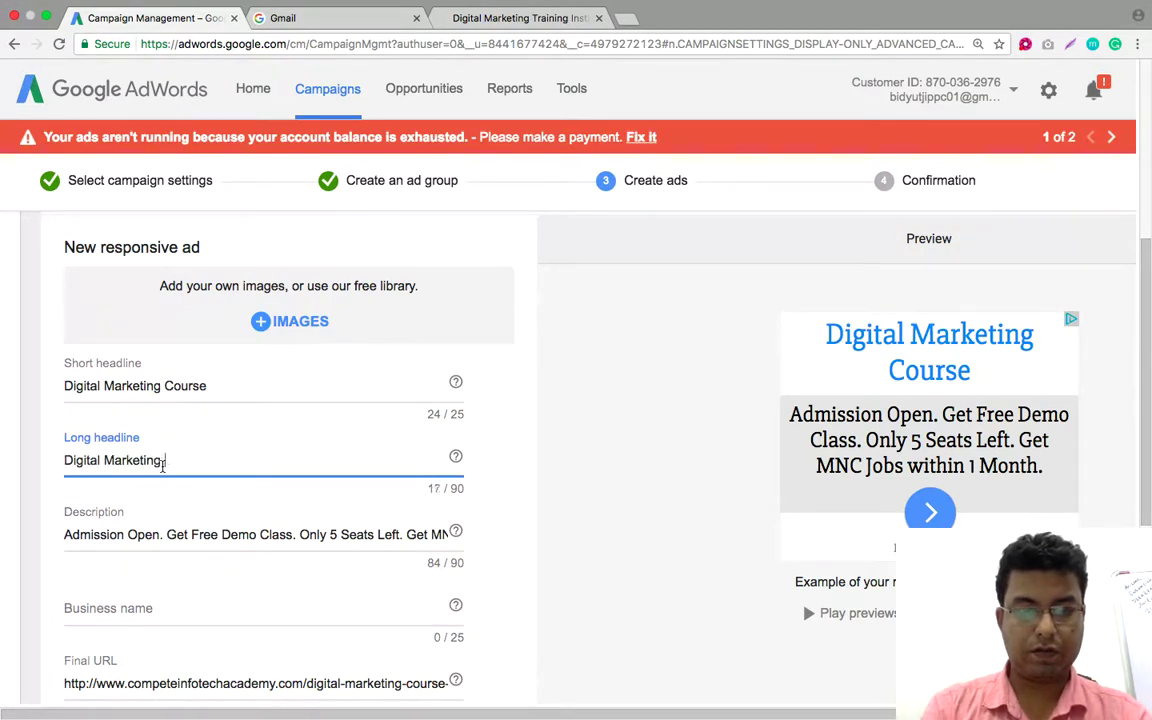
text( Training)
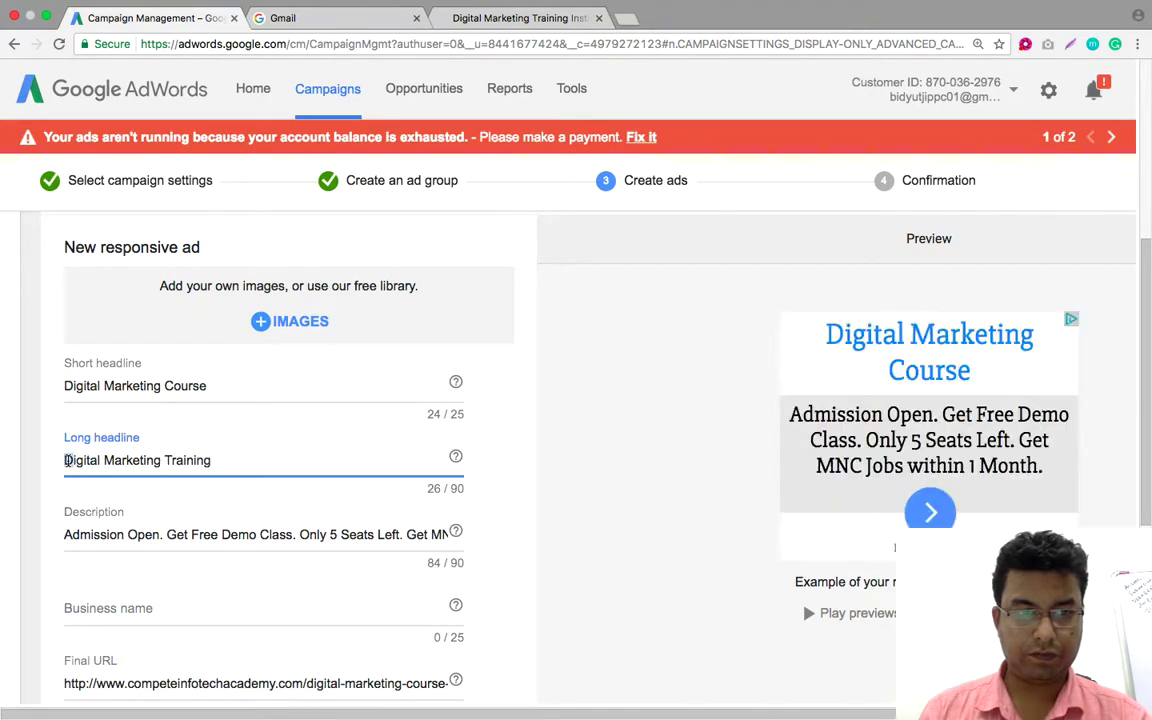
text(Masters i)
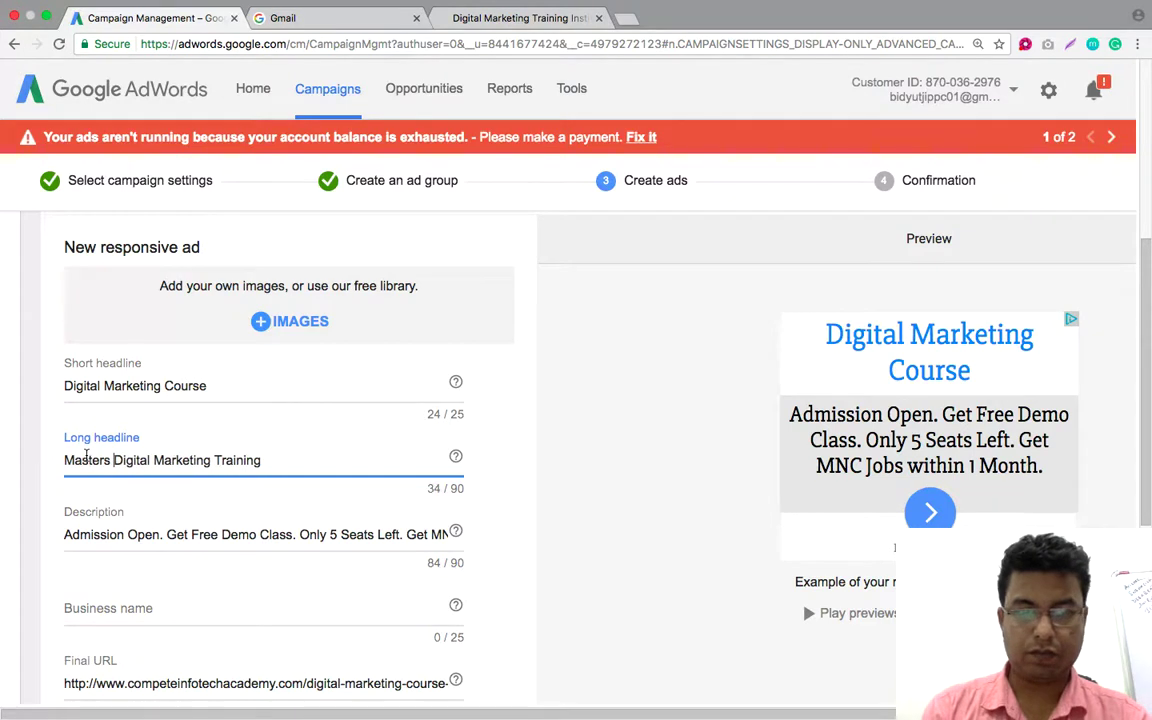
text(n)
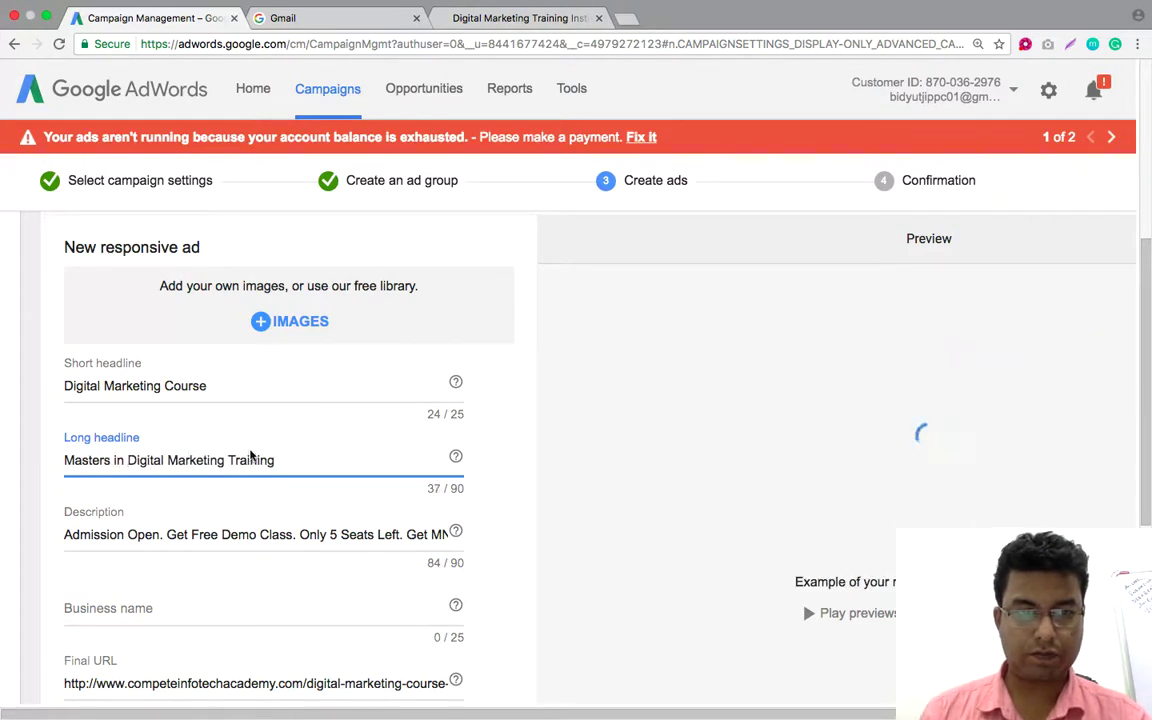
click(295, 461)
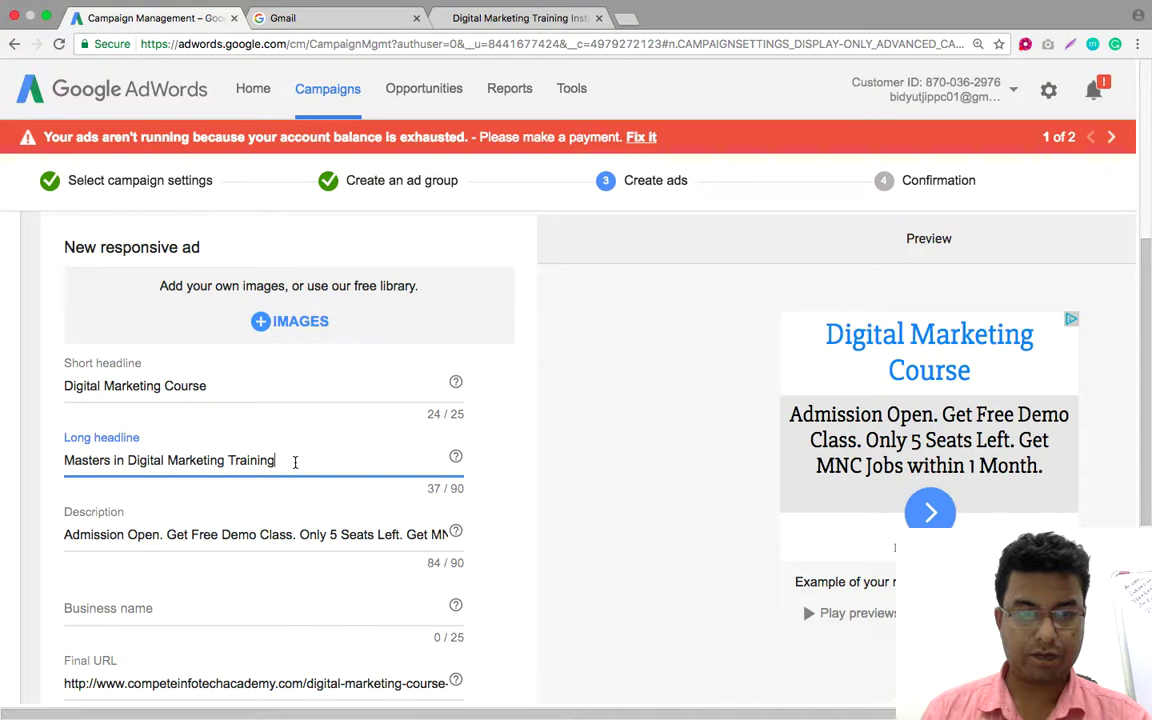
text(Program - )
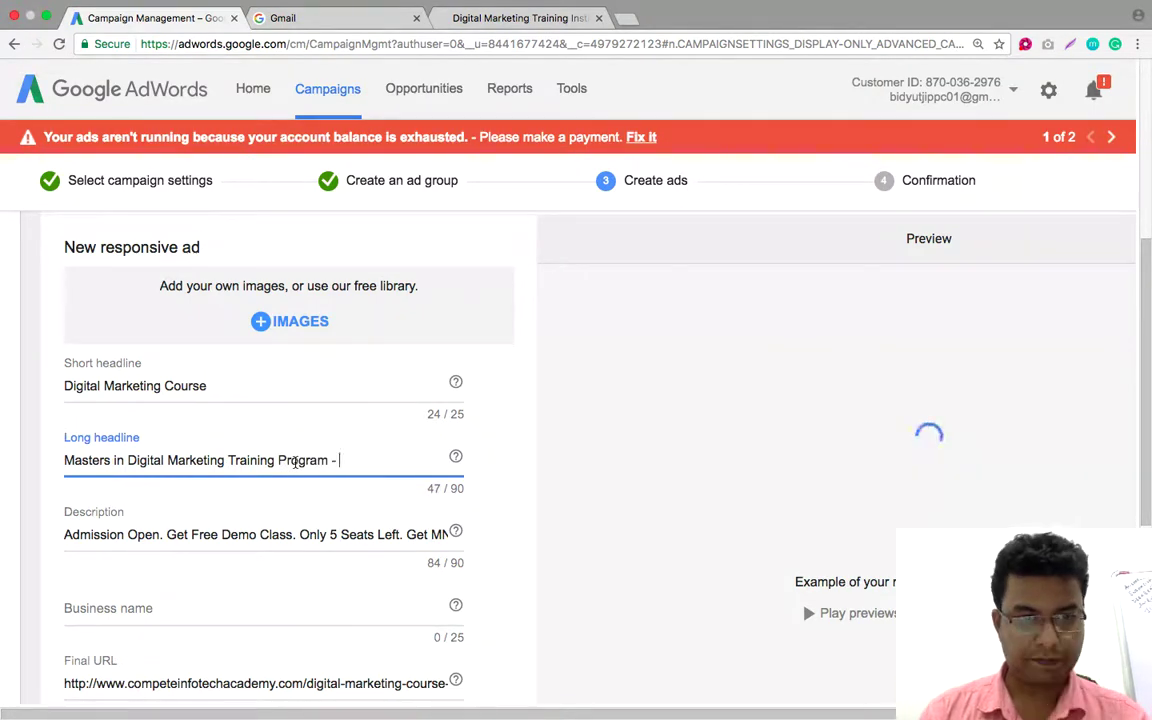
text(Admission Open.)
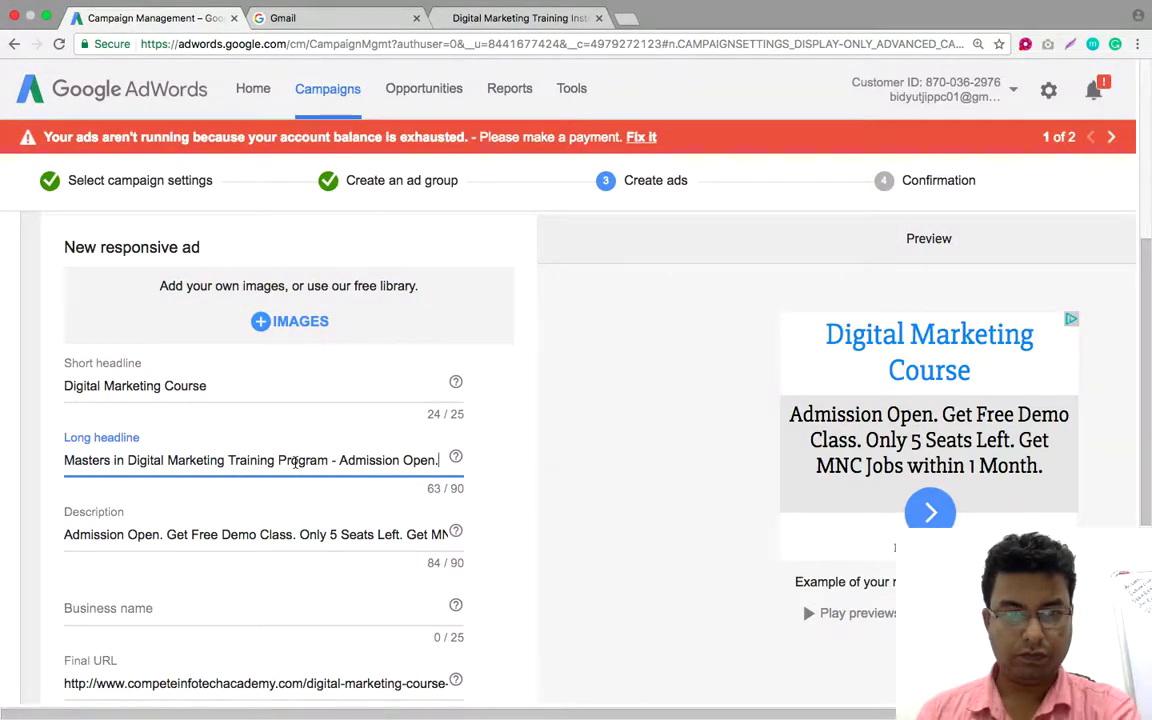
key(BackSpace)
key(BackSpace)
key(BackSpace)
key(BackSpace)
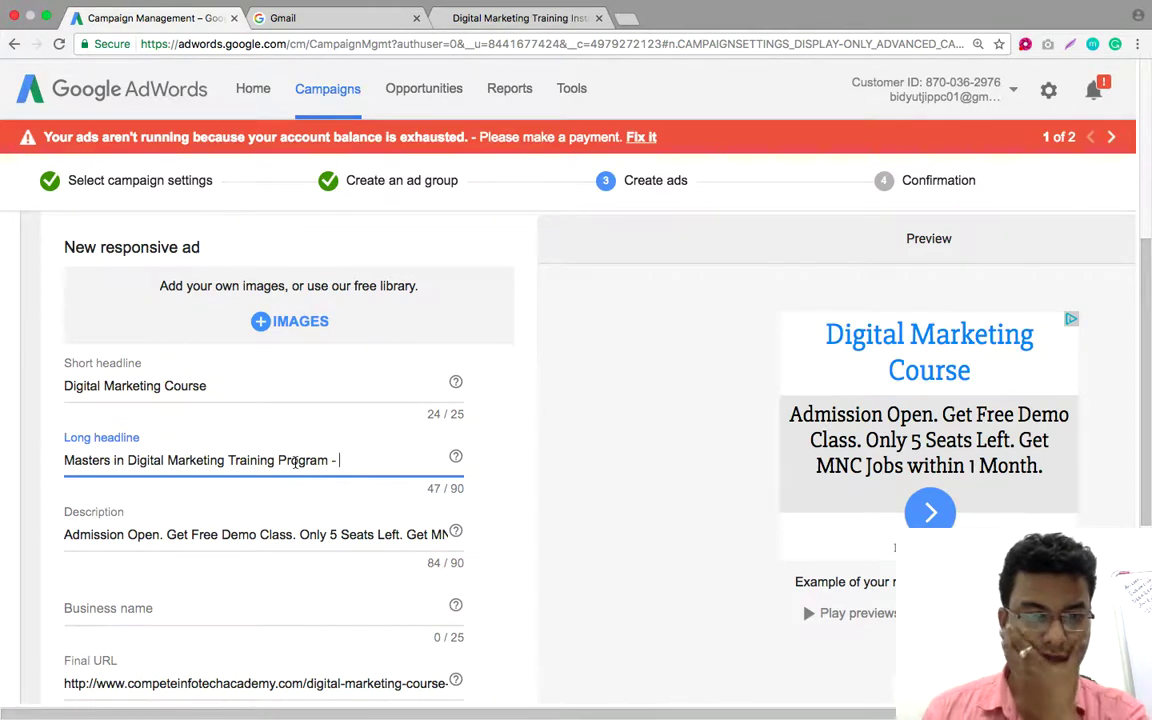
text(Learn SEO, )
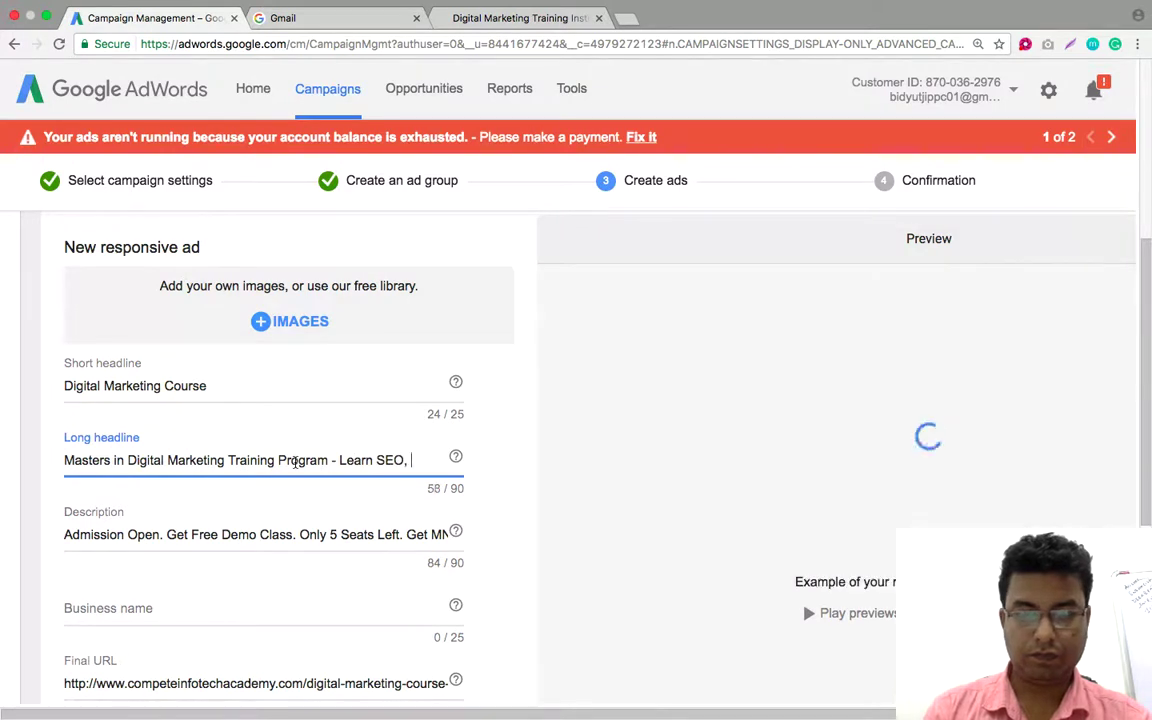
text(PPC, So)
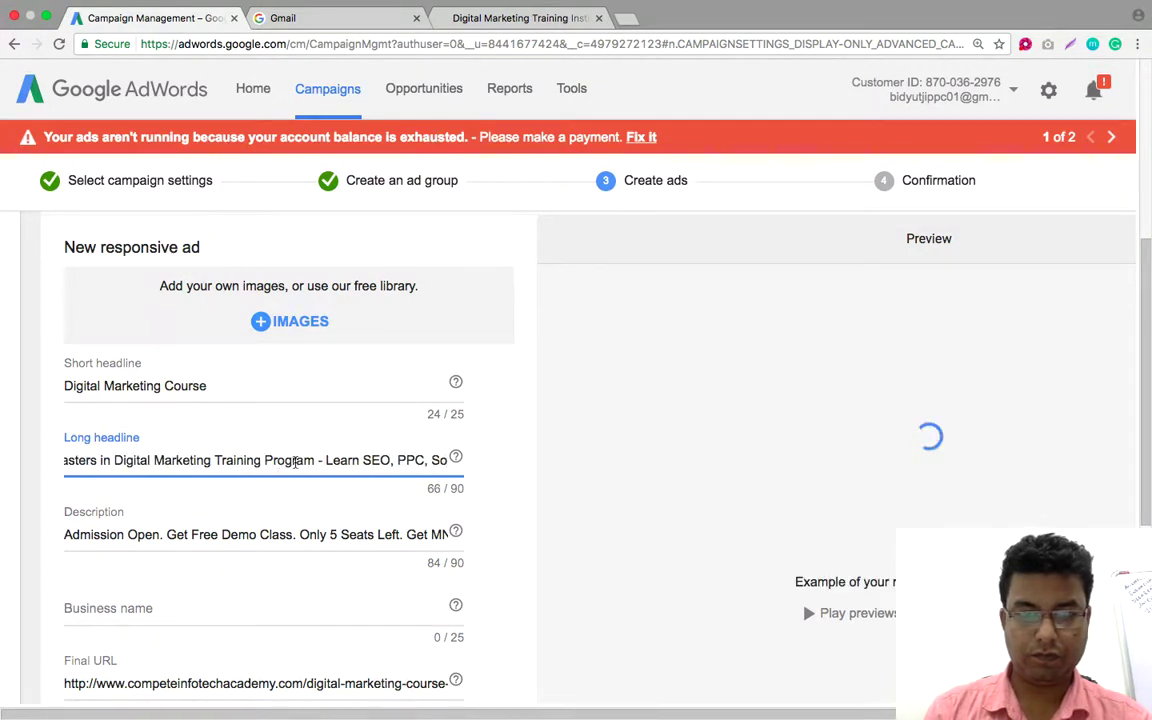
key(BackSpace)
text(Mo)
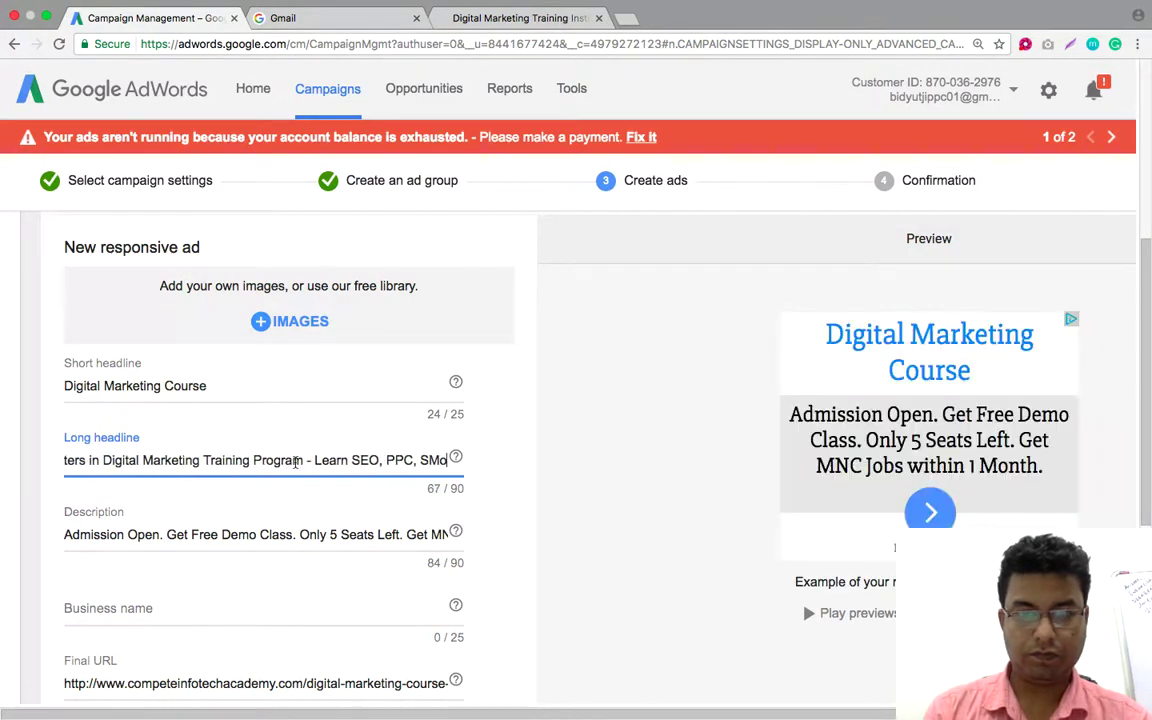
key(BackSpace)
text(O)
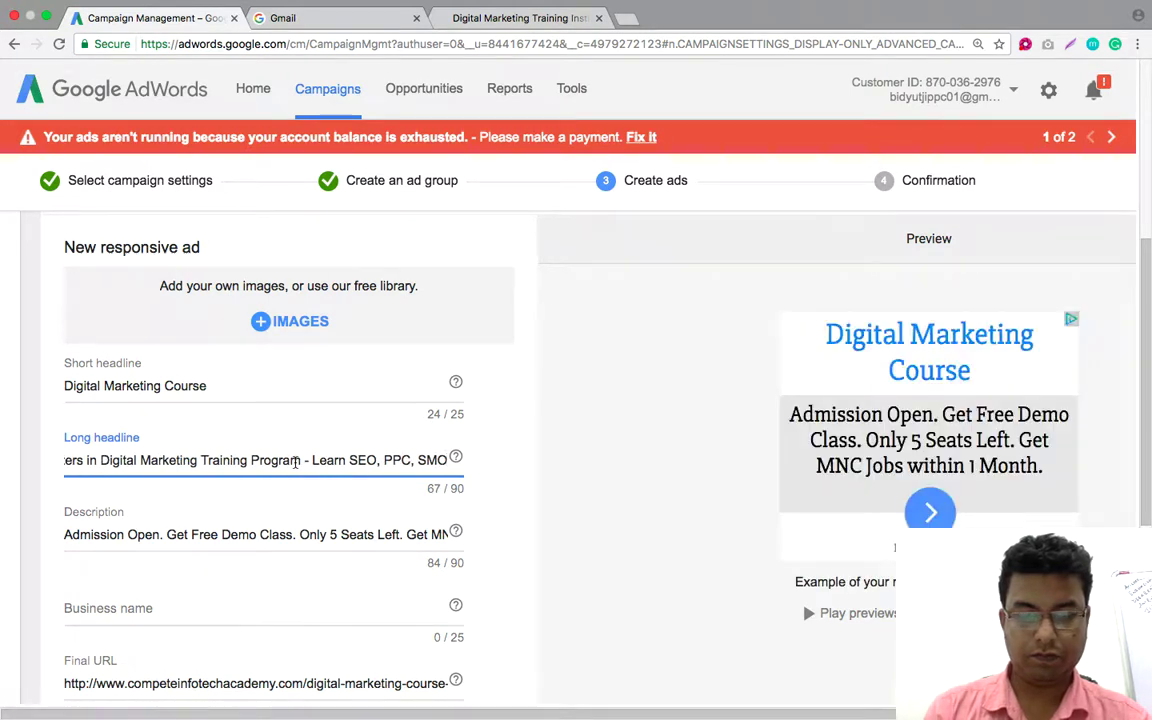
text( &)
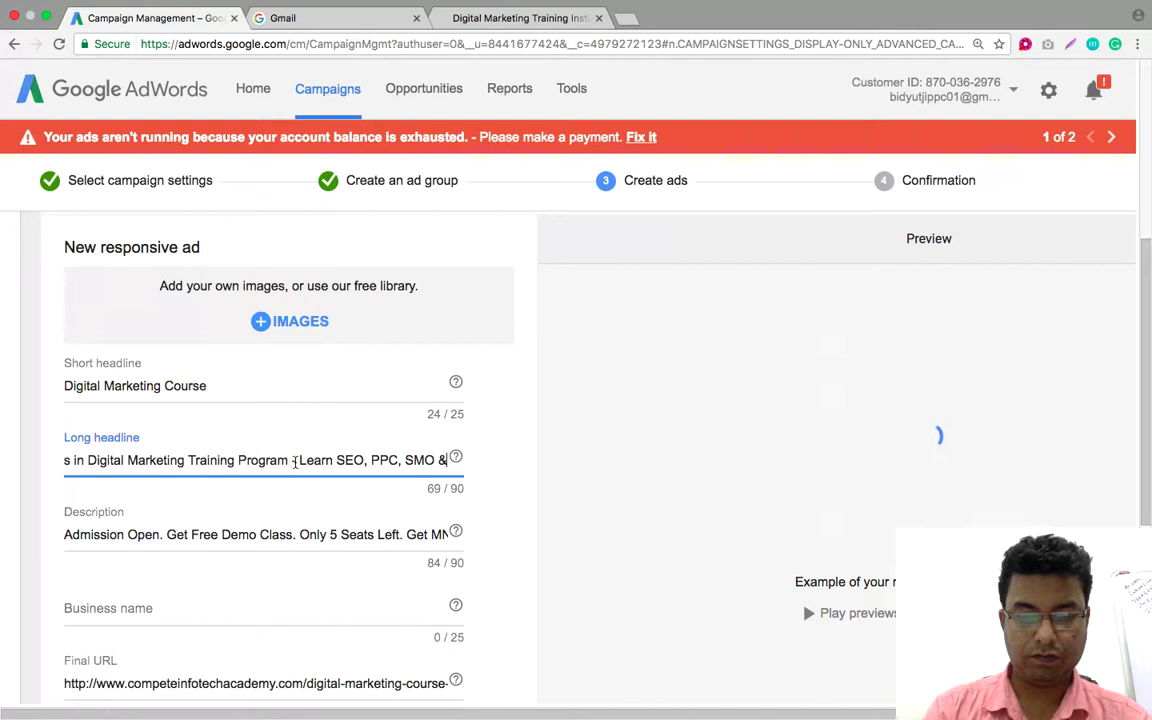
text( More)
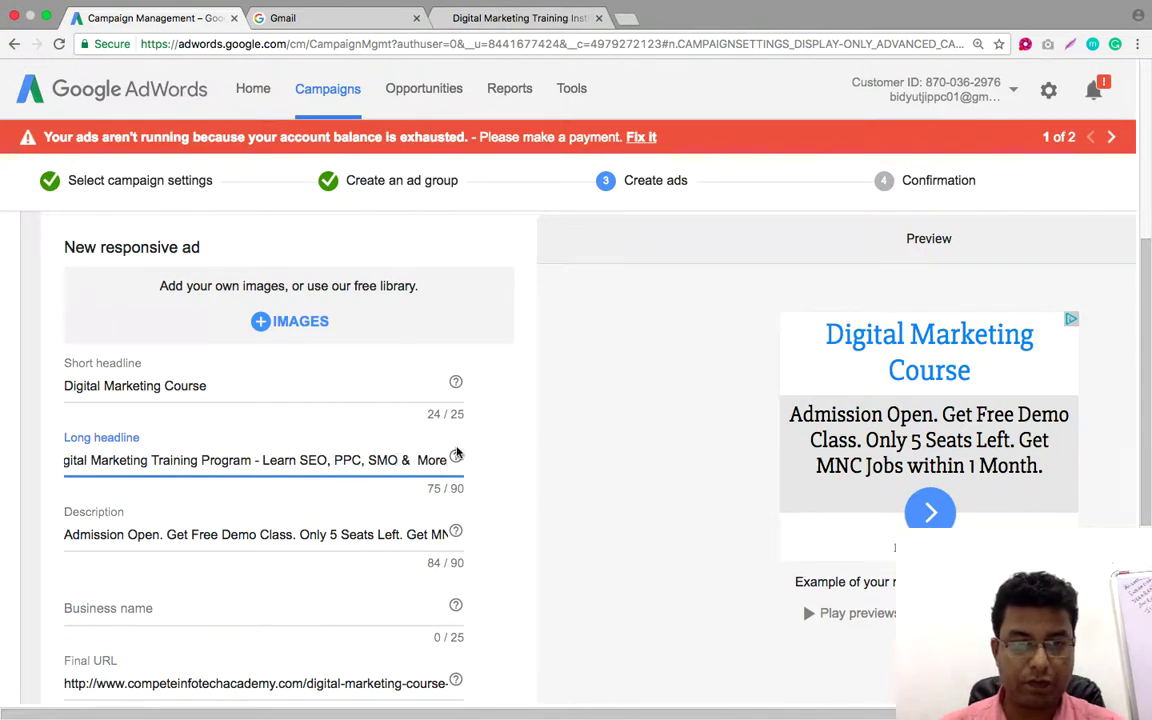
text(, )
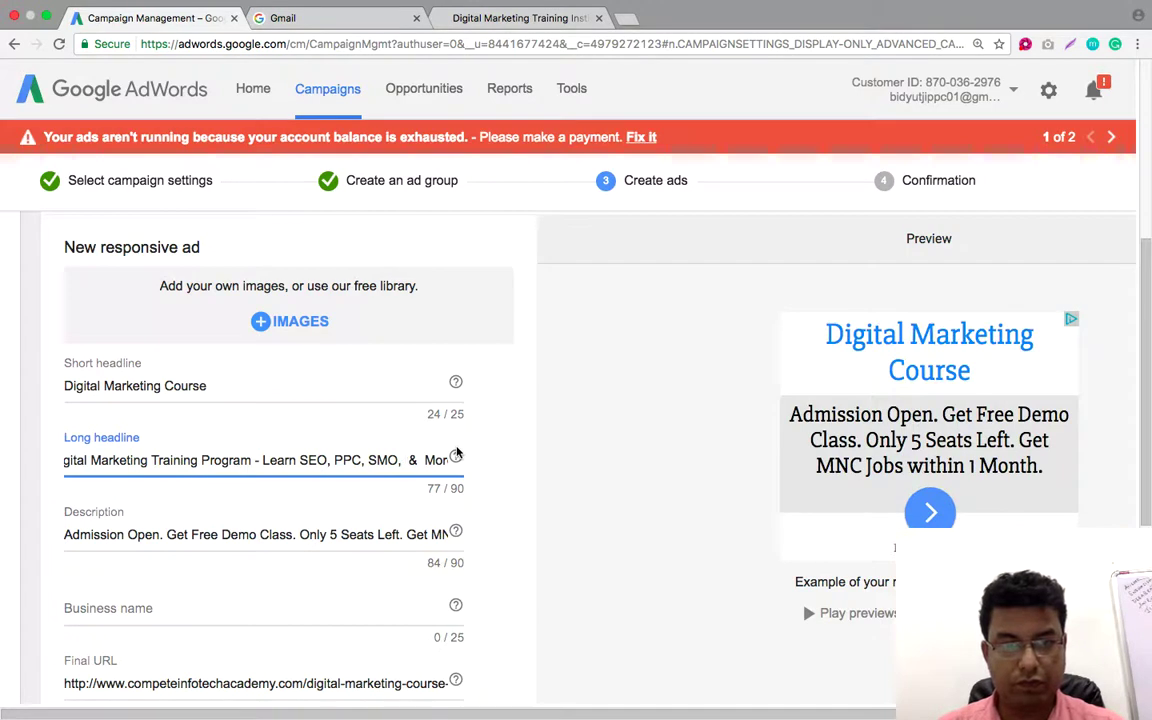
text(Affiliate)
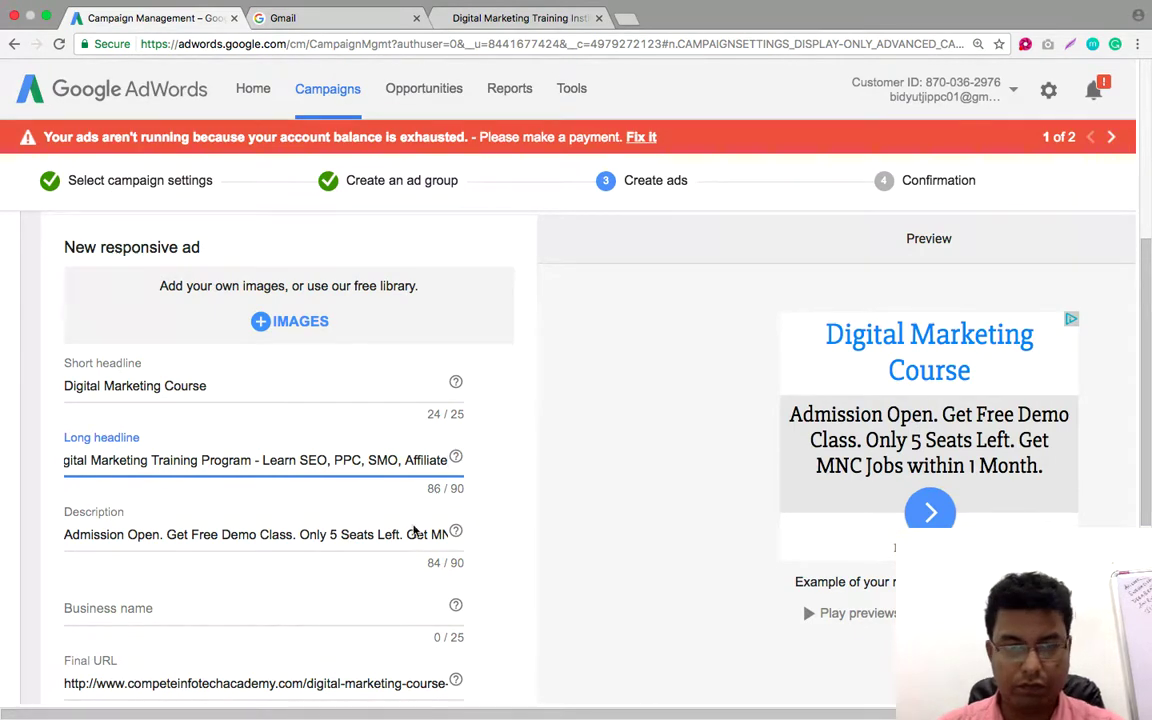
Enter 'Compete Infotech Academy' as the ad's business name
scroll(265, 589, down, 1)
click(190, 582)
text(Com)
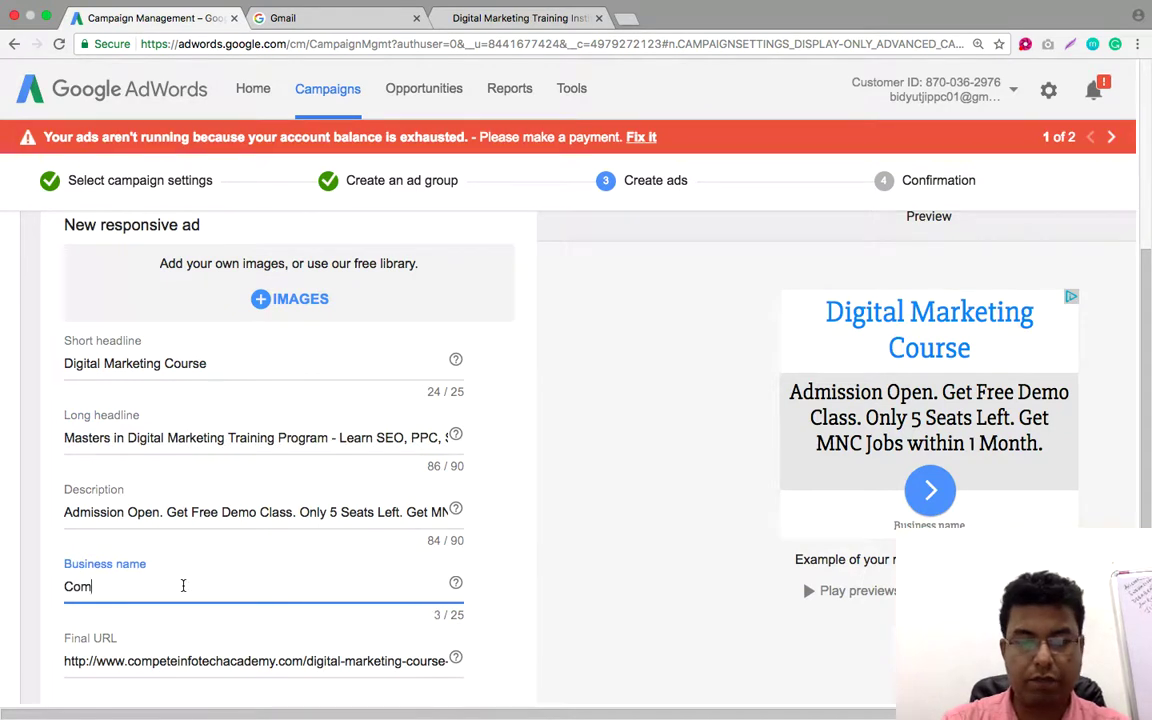
text(pete Infotech Academy)
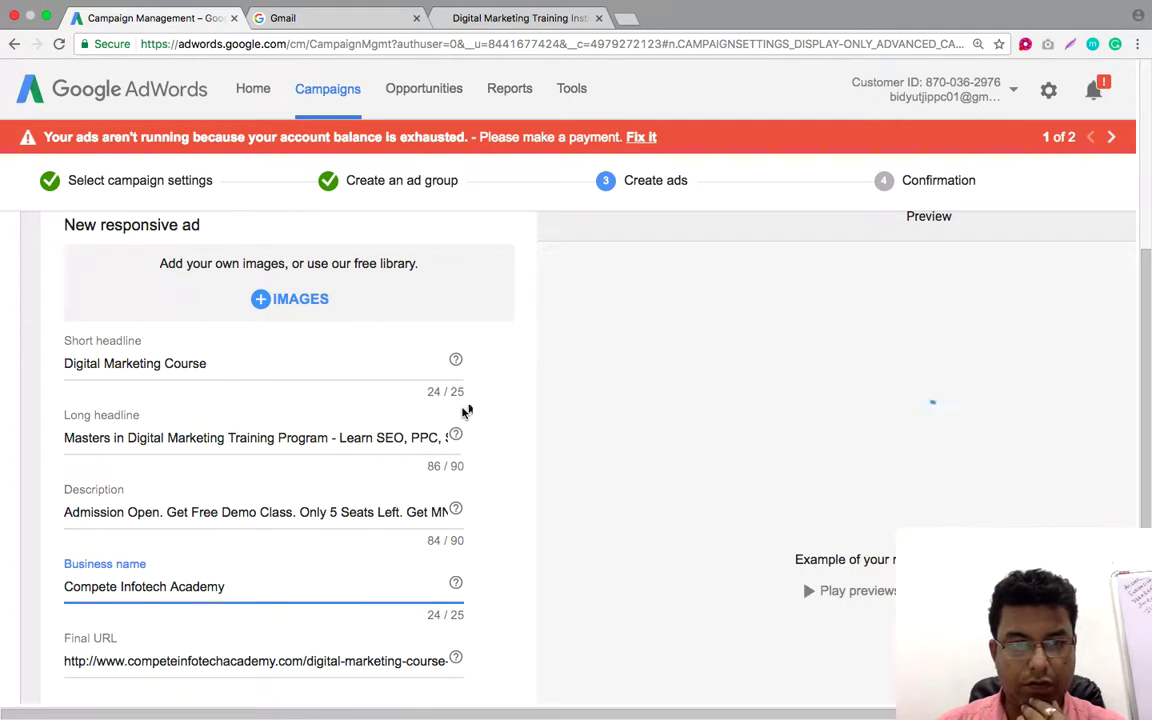
scroll(403, 429, up, 5)
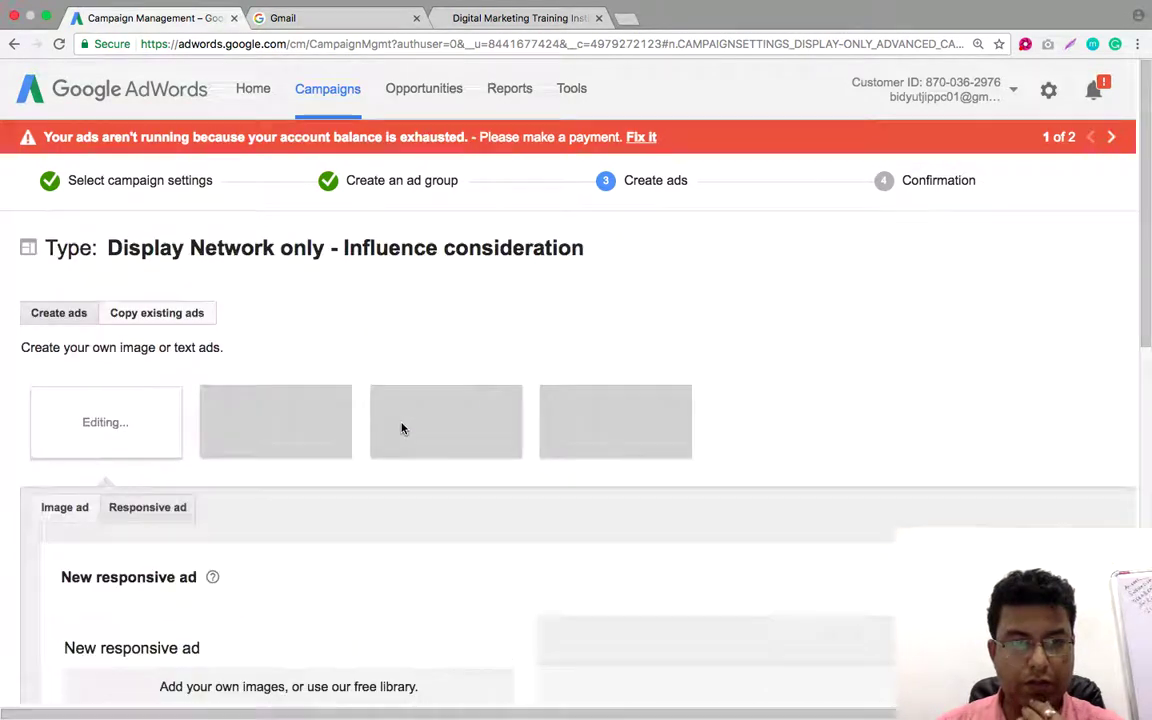
scroll(401, 429, down, 3)
Choose the first stock Digital Marketing photo to use as the ad image
click(291, 436)
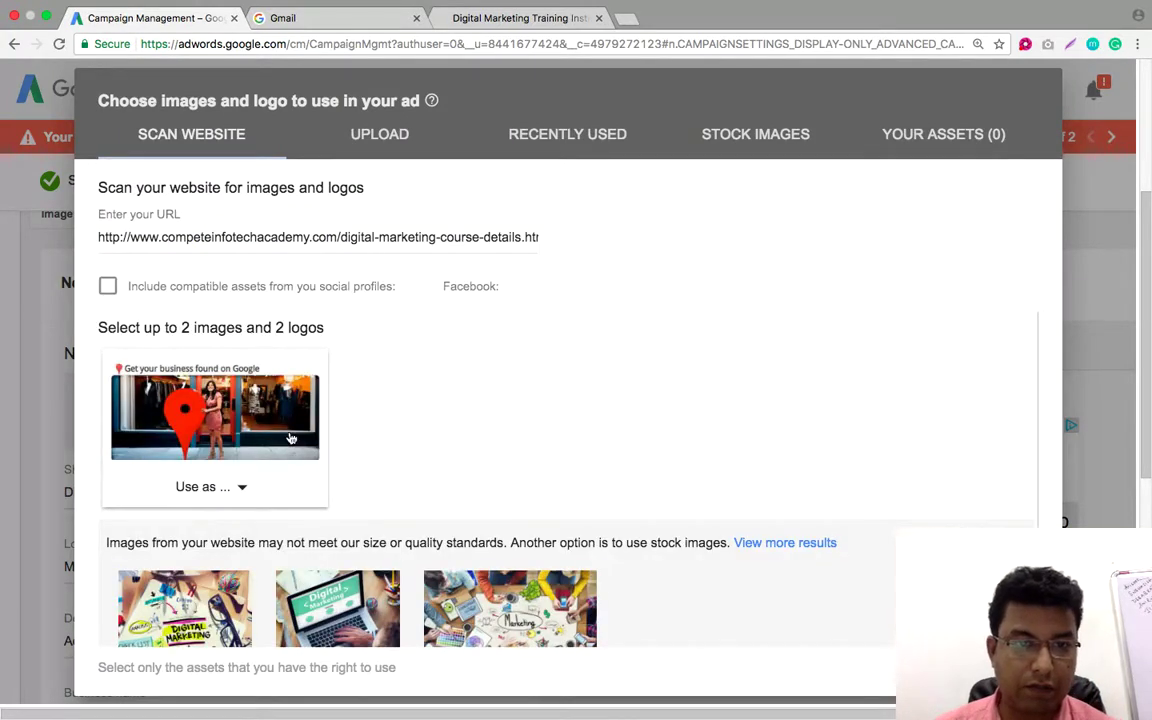
scroll(530, 410, down, 1)
scroll(530, 410, up, 1)
scroll(530, 410, down, 1)
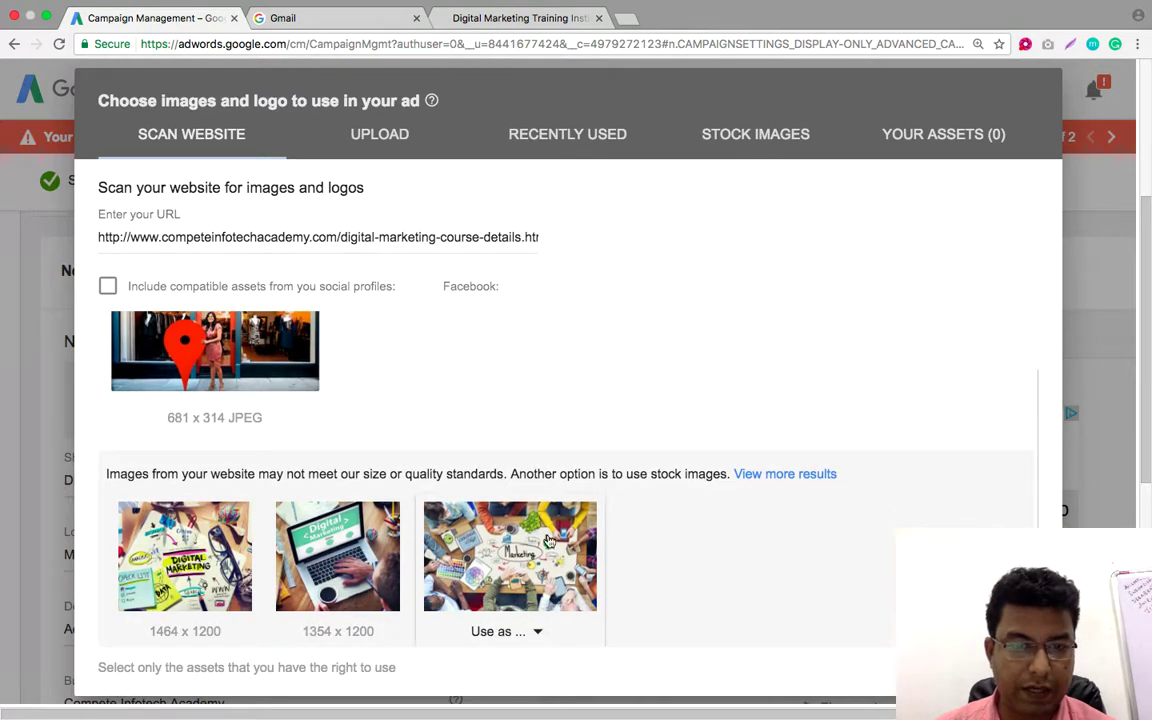
click(185, 631)
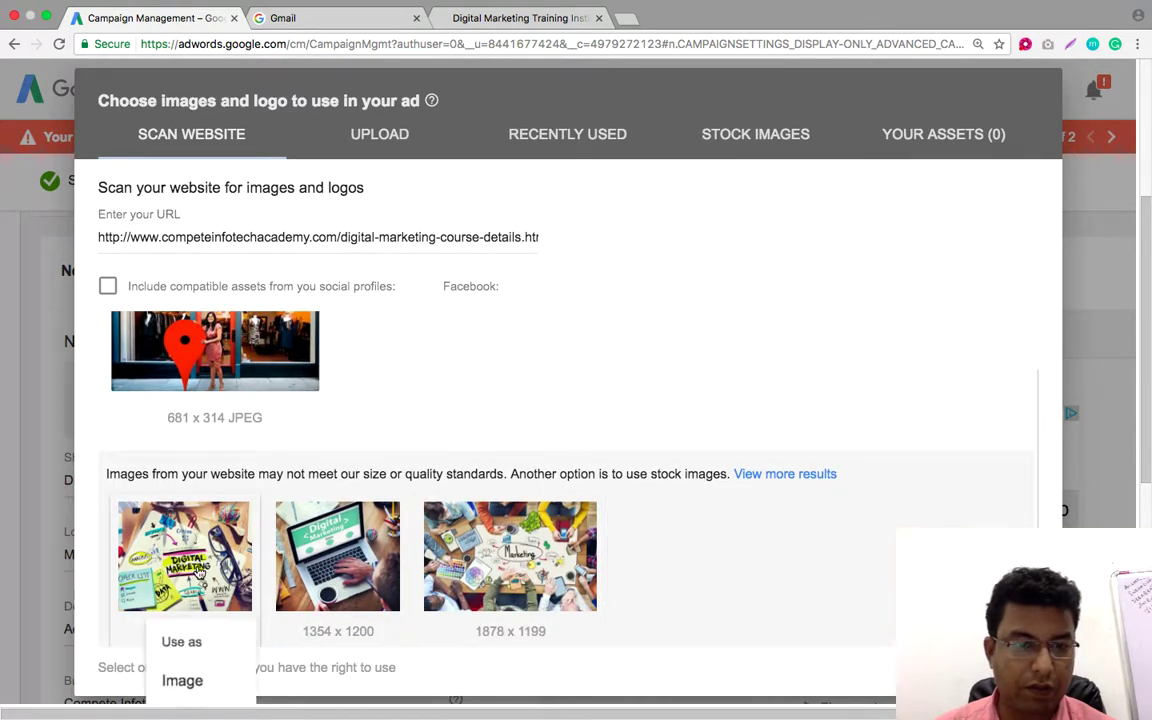
scroll(435, 530, down, 3)
scroll(754, 398, down, 2)
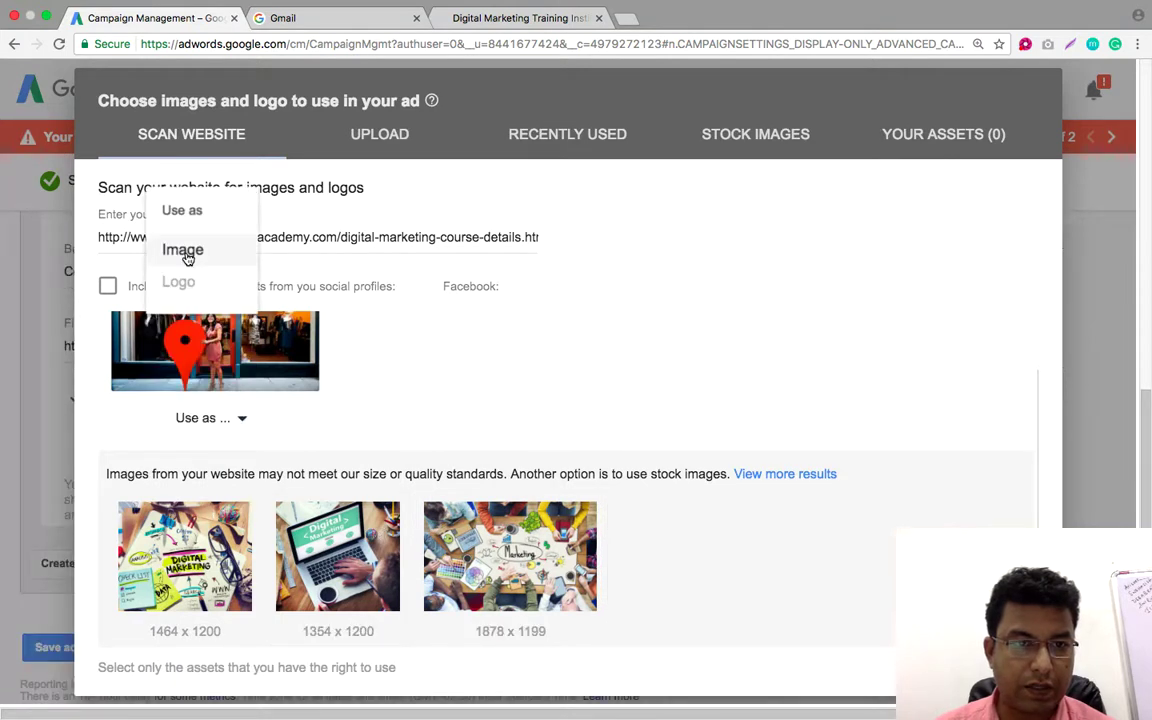
click(184, 252)
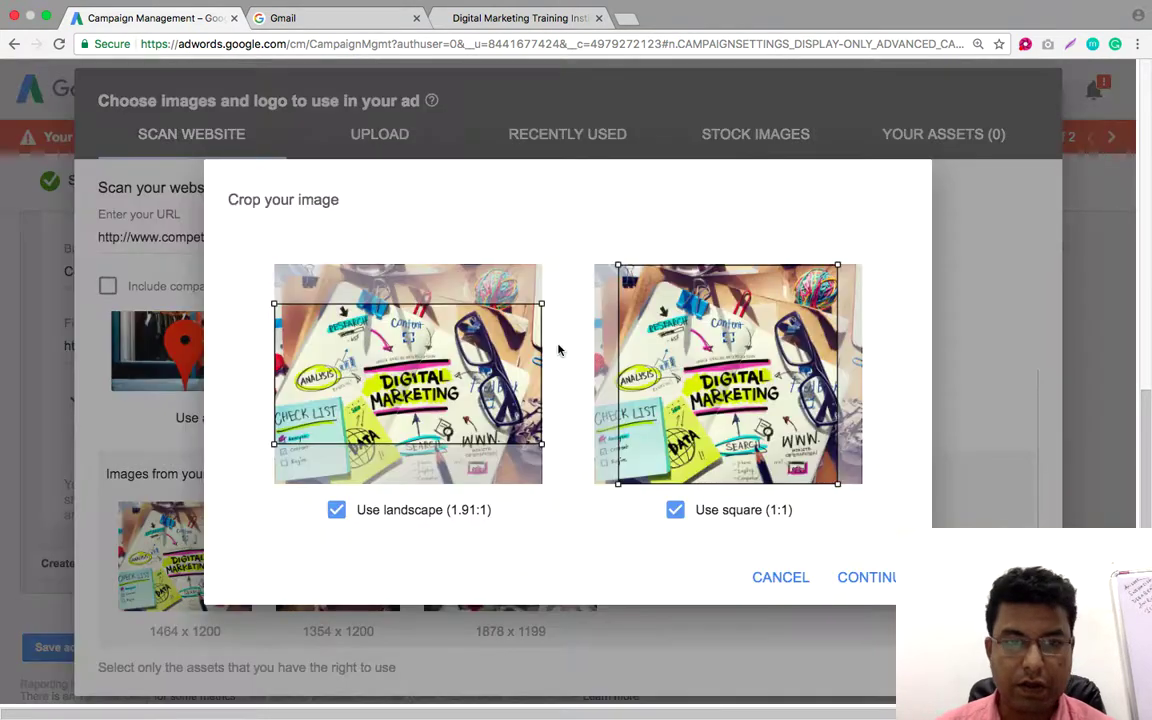
Adjust the 1.91:1 and 1:1 crops, accept them, and save the images to the ad
drag(488, 381, 493, 385)
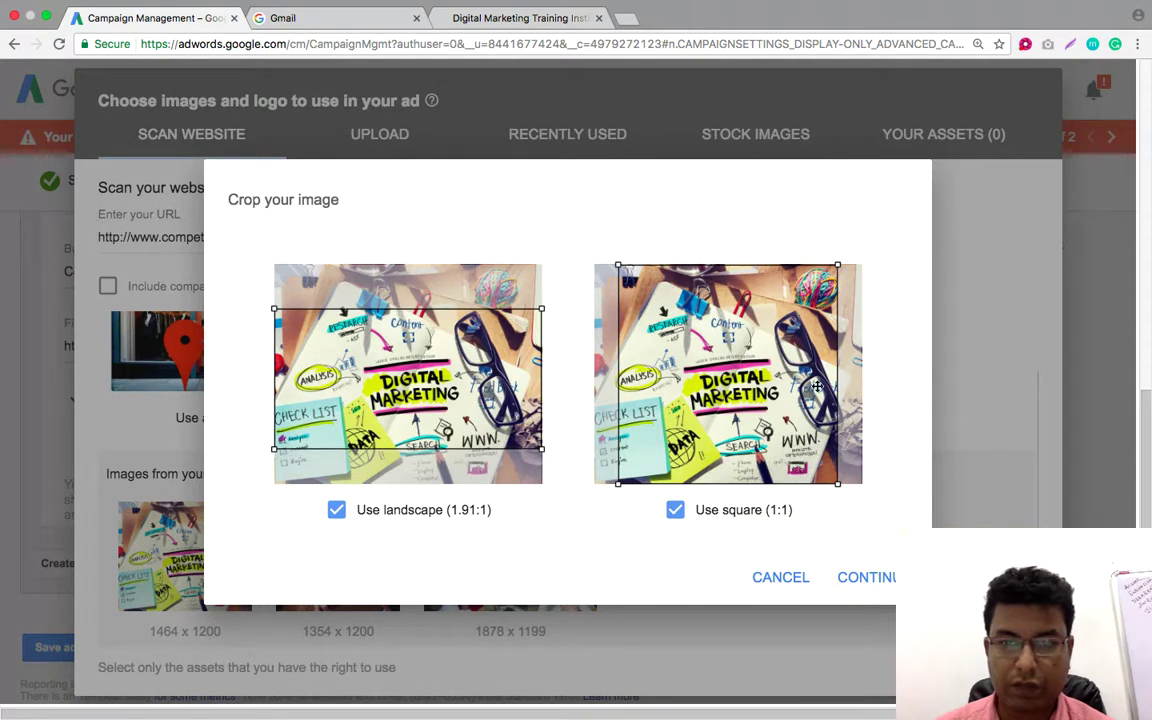
drag(817, 387, 823, 391)
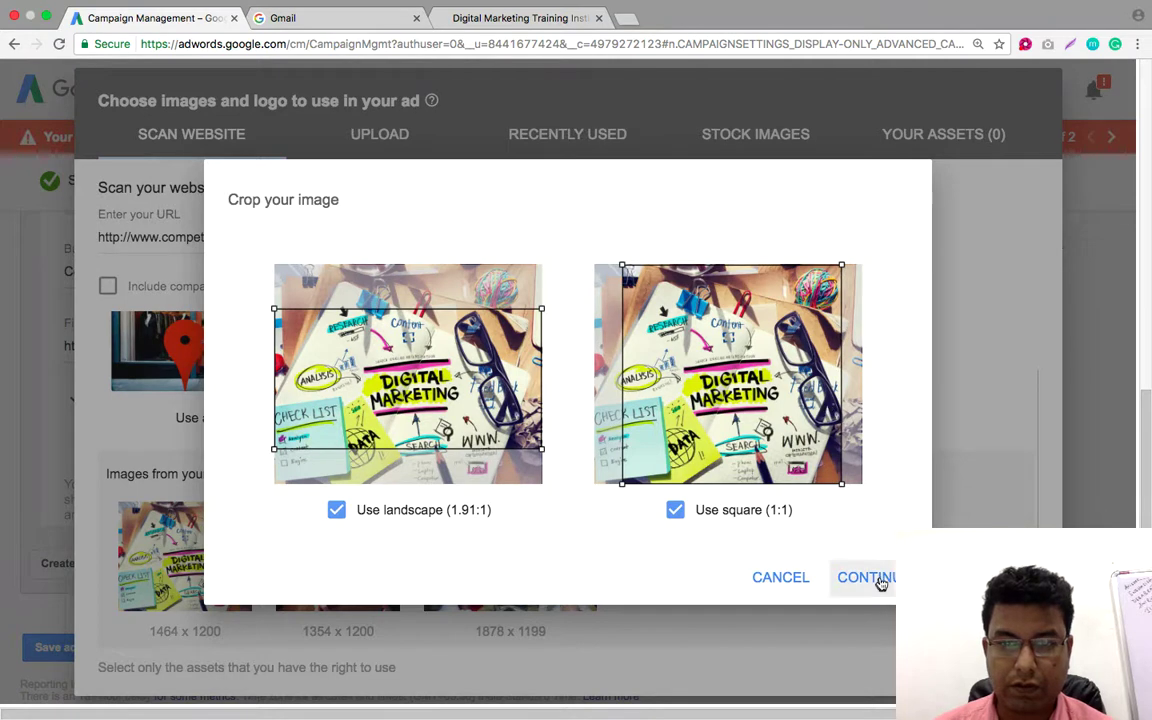
click(879, 581)
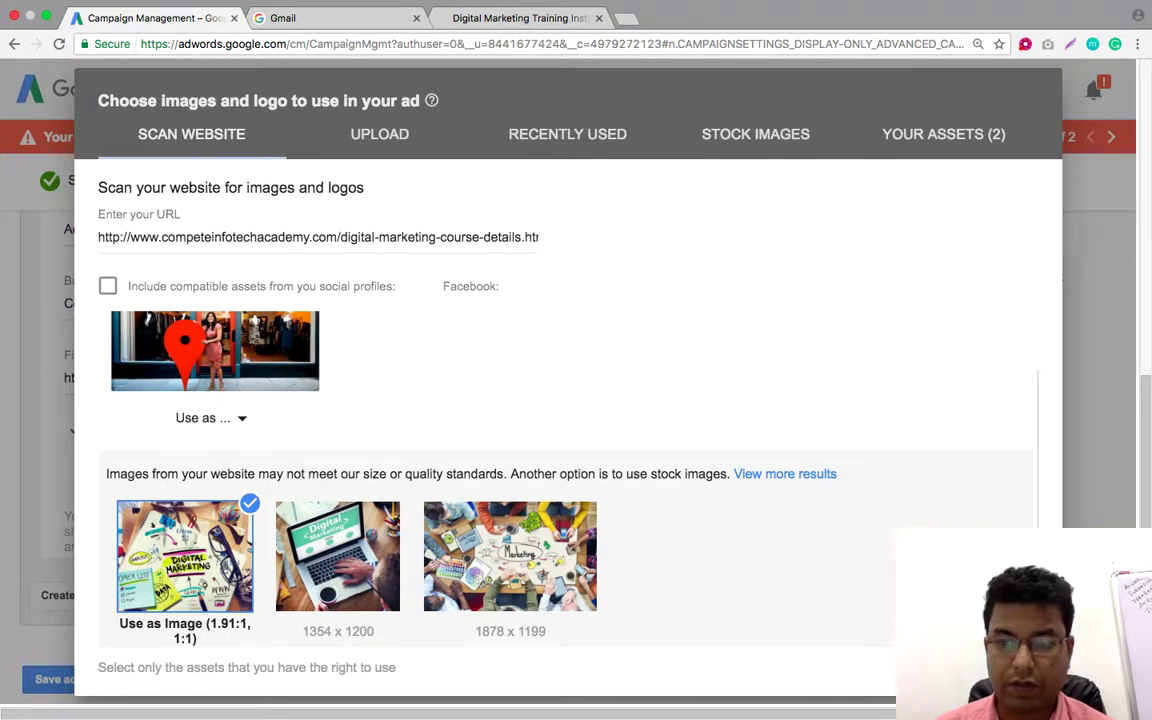
click(1000, 680)
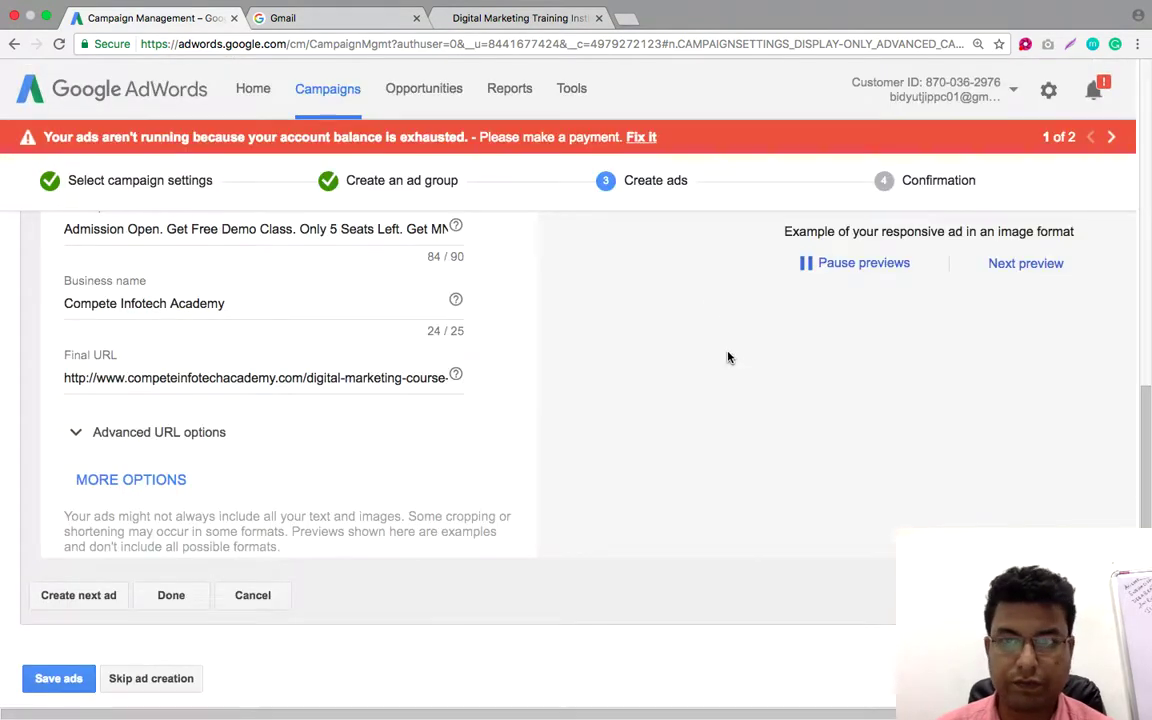
scroll(728, 358, down, 2)
scroll(728, 358, up, 10)
scroll(728, 358, down, 2)
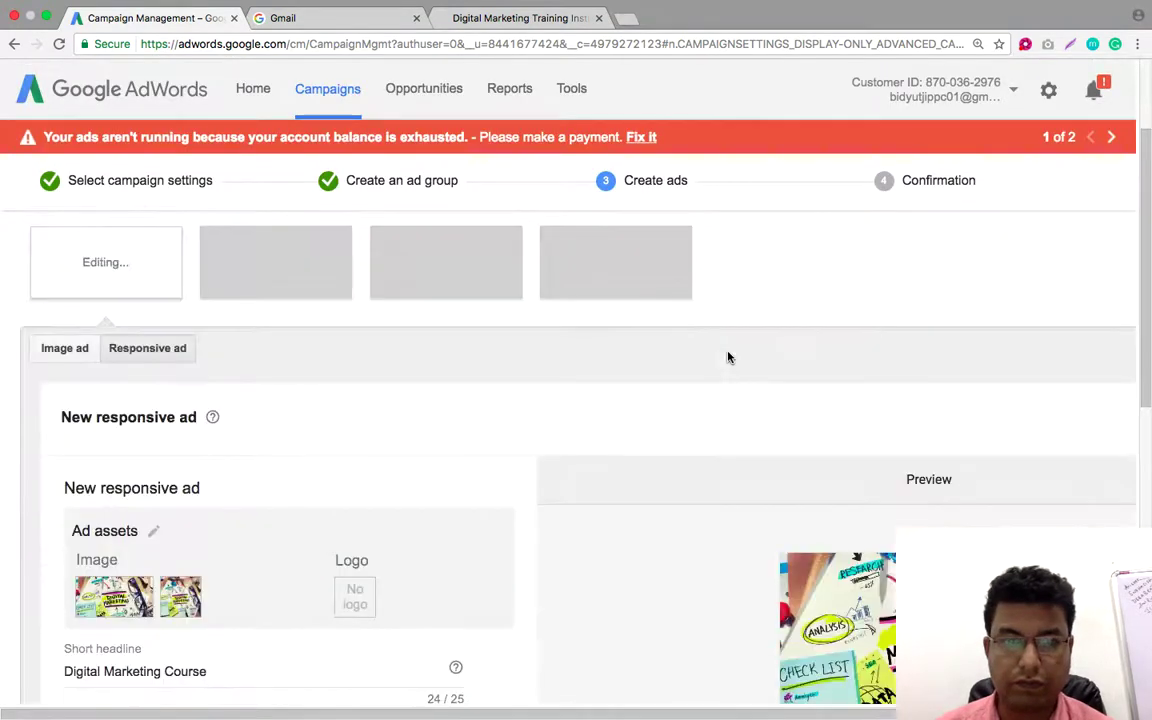
scroll(424, 505, down, 1)
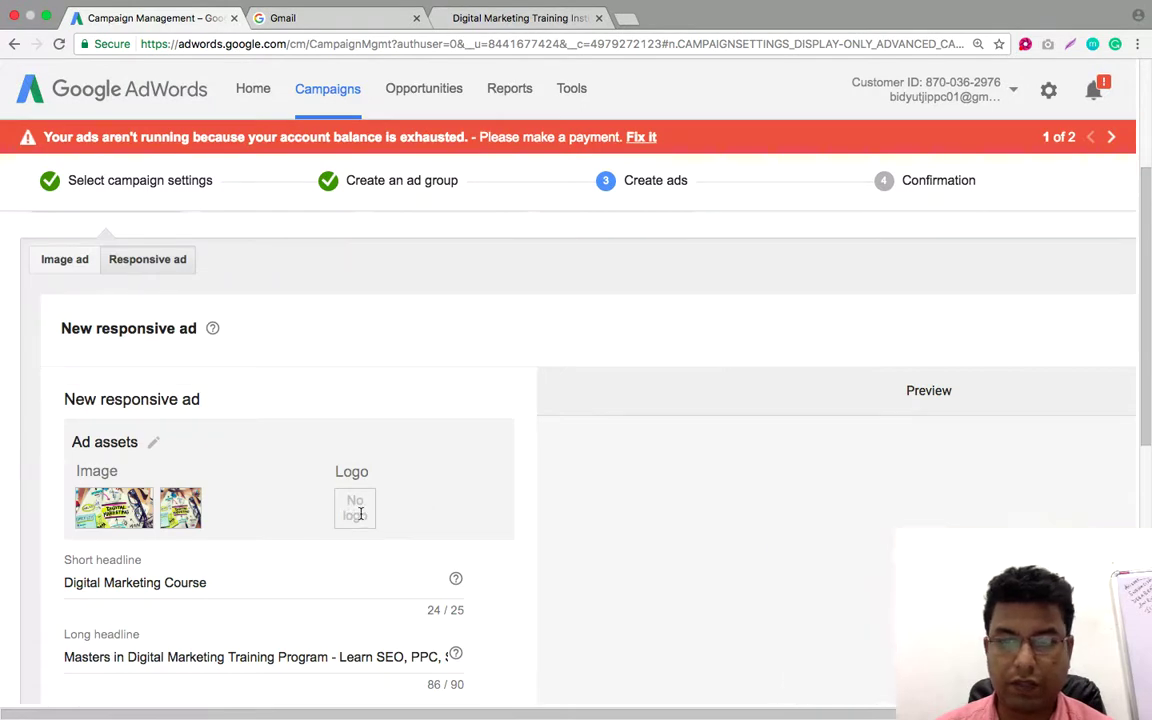
scroll(380, 512, down, 2)
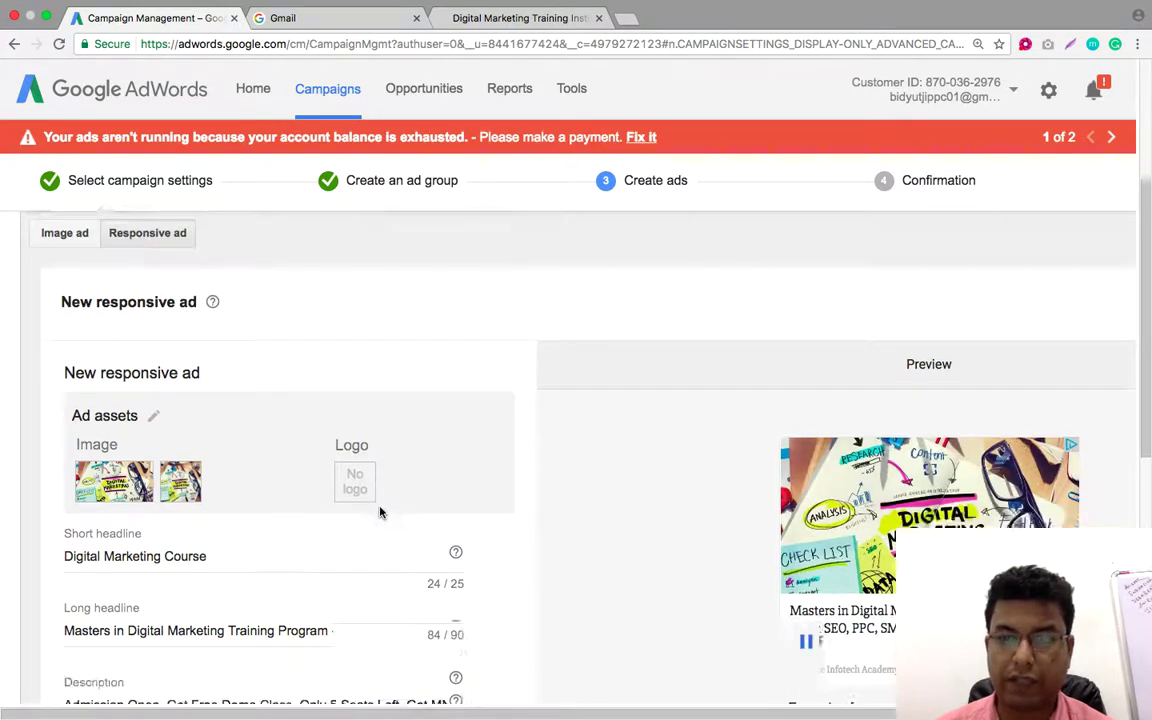
scroll(380, 512, up, 2)
scroll(379, 508, up, 2)
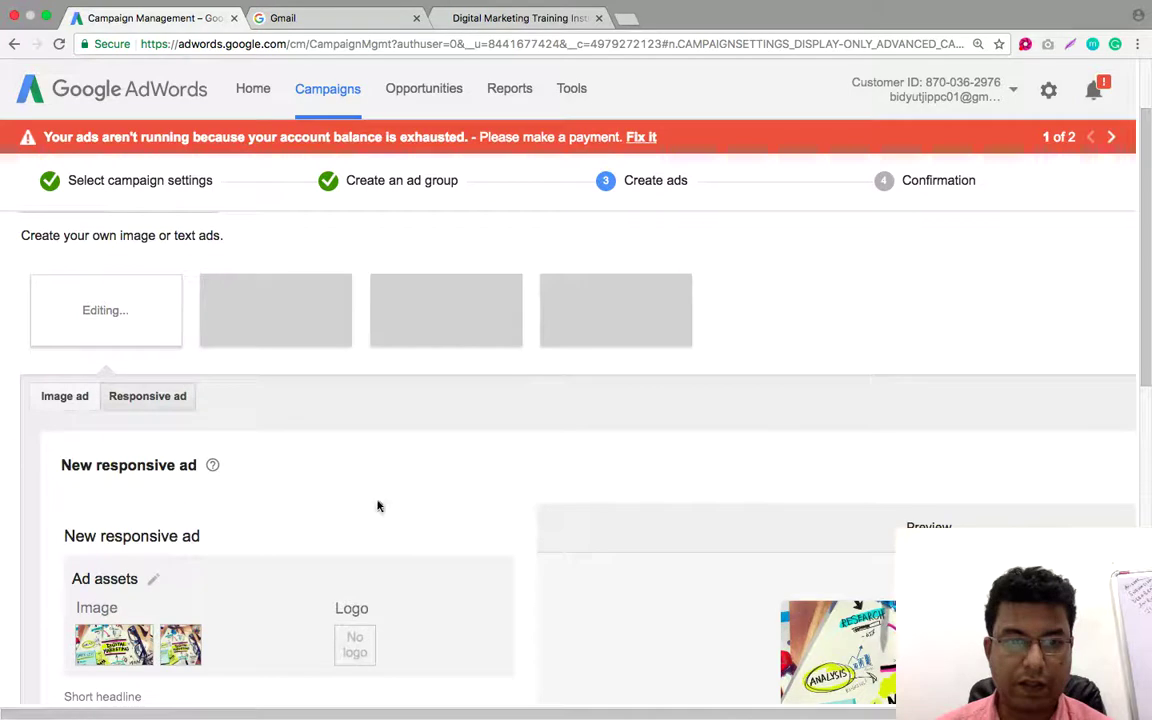
scroll(378, 505, down, 2)
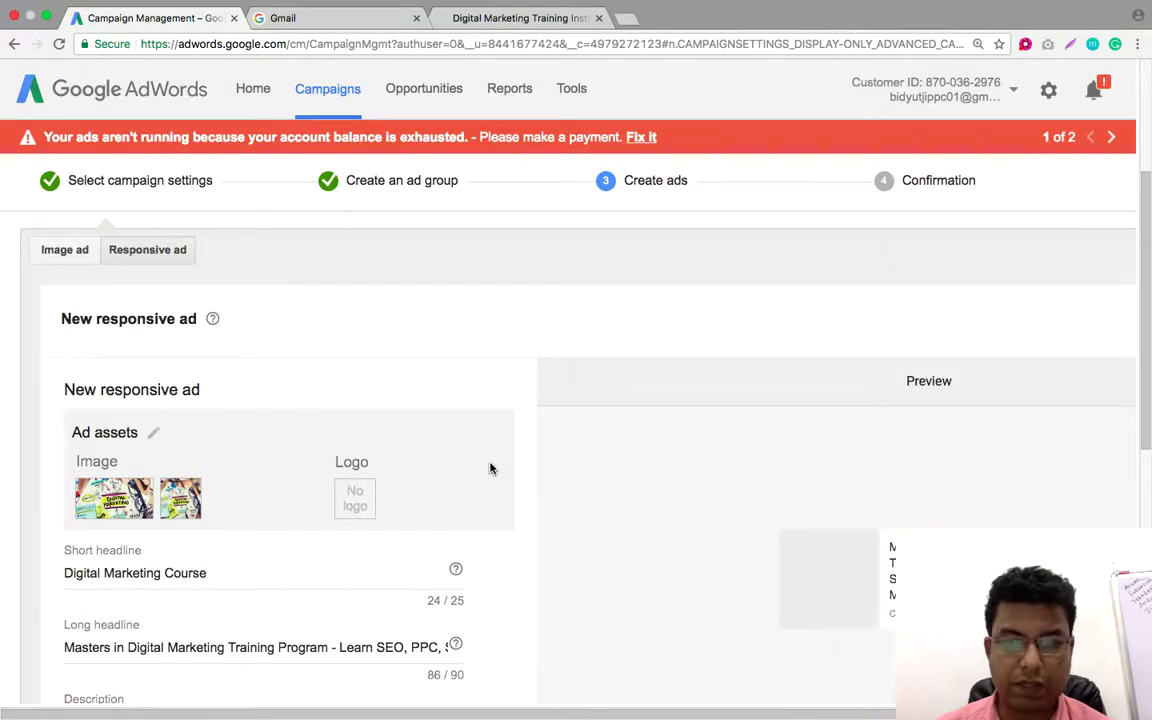
scroll(491, 468, down, 5)
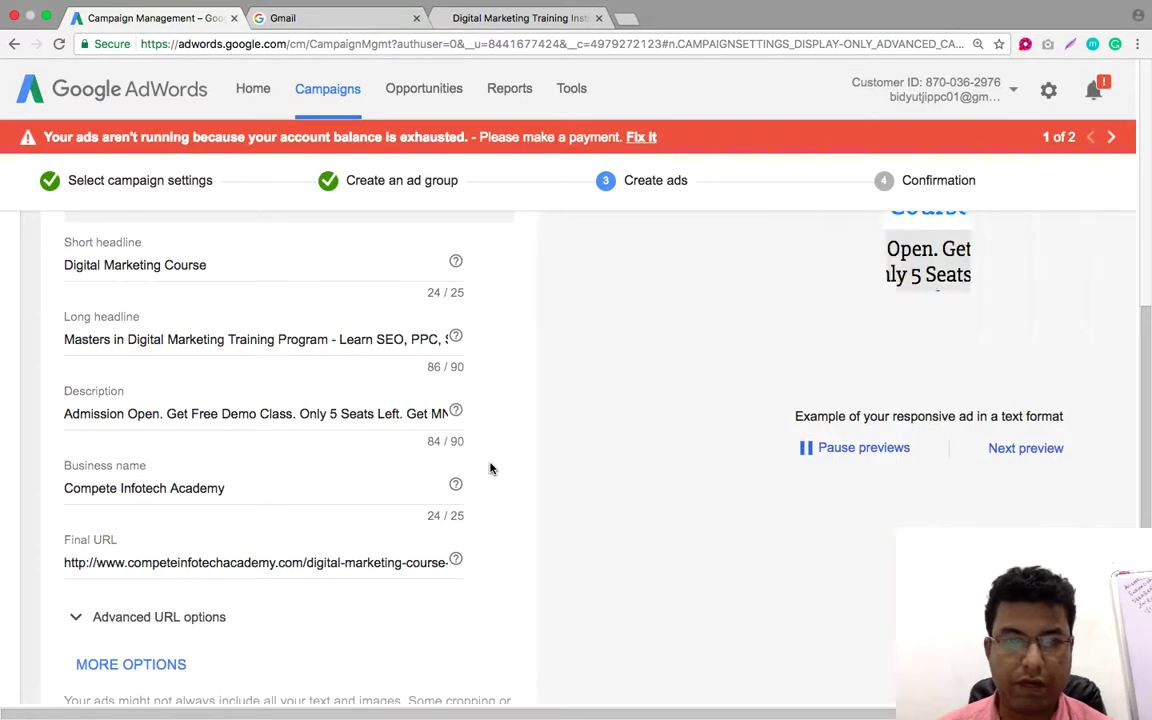
scroll(490, 468, down, 1)
scroll(490, 468, up, 5)
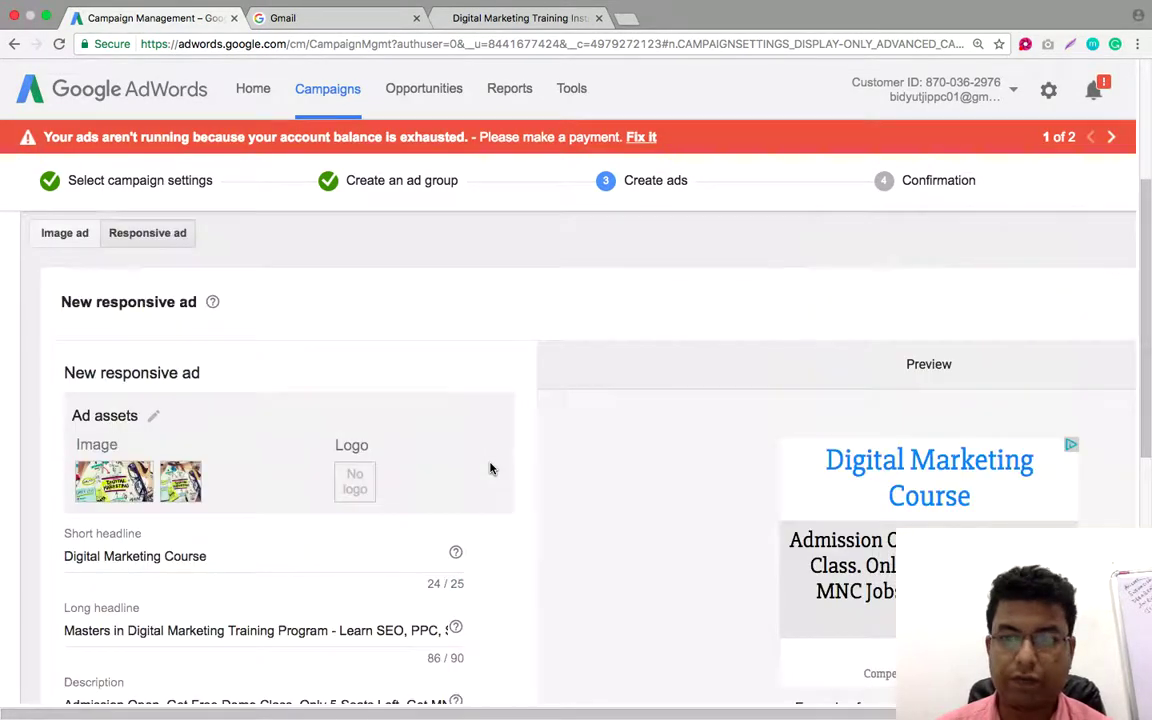
scroll(490, 468, down, 5)
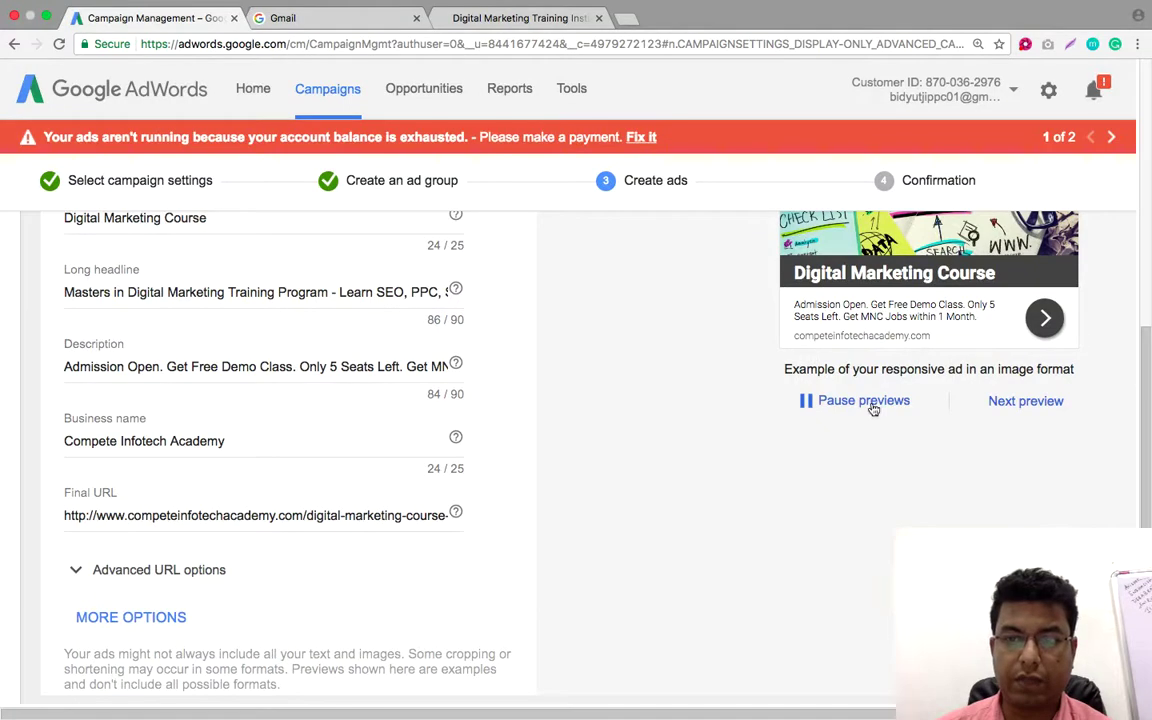
scroll(1010, 404, down, 2)
scroll(1010, 404, up, 5)
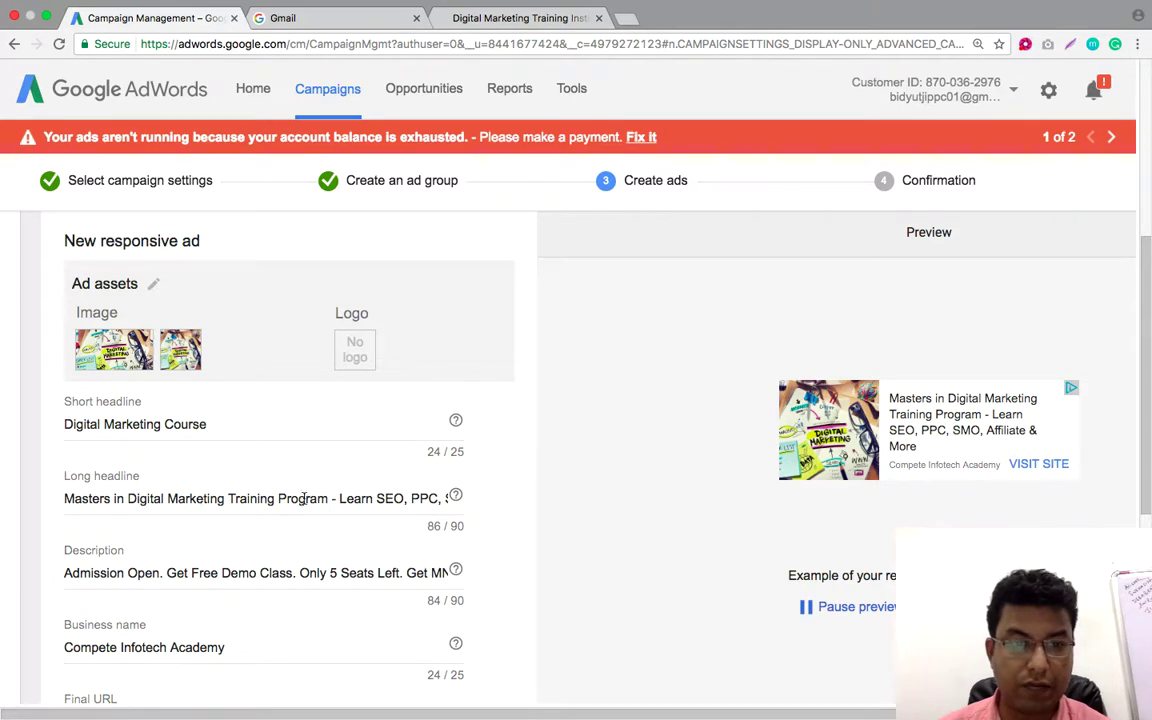
Replace the long headline's ending from 'Learn' onward with 'Call' and the academy's phone number
click(382, 498)
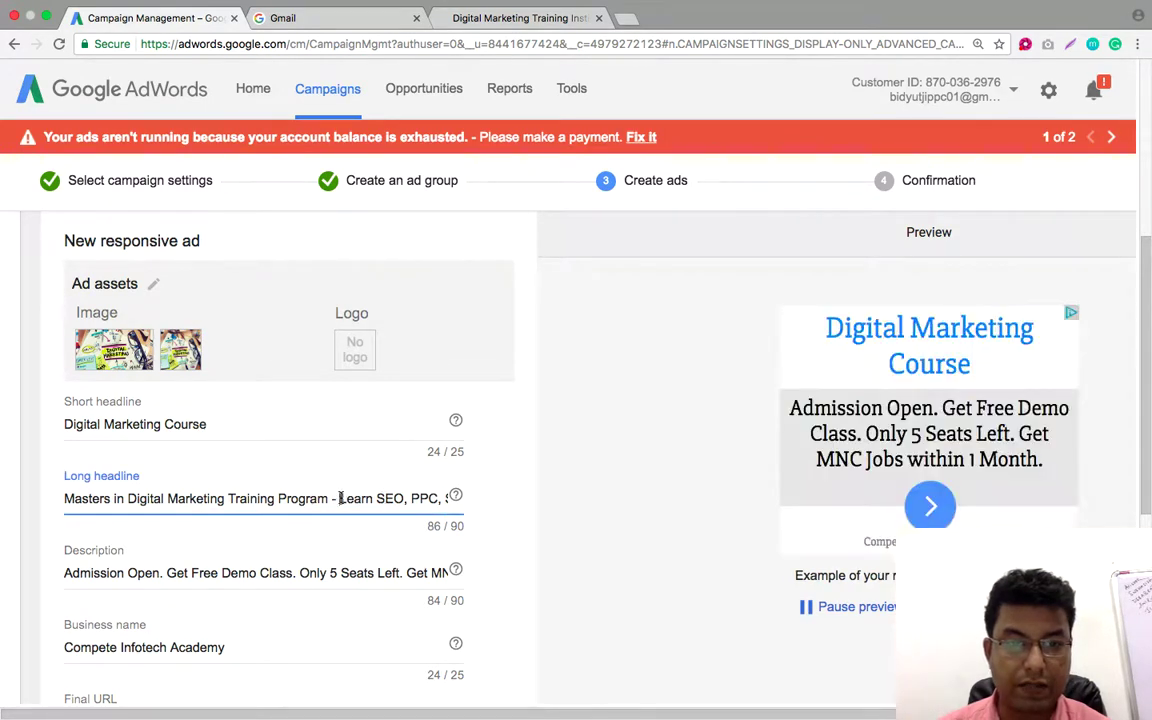
drag(341, 498, 475, 500)
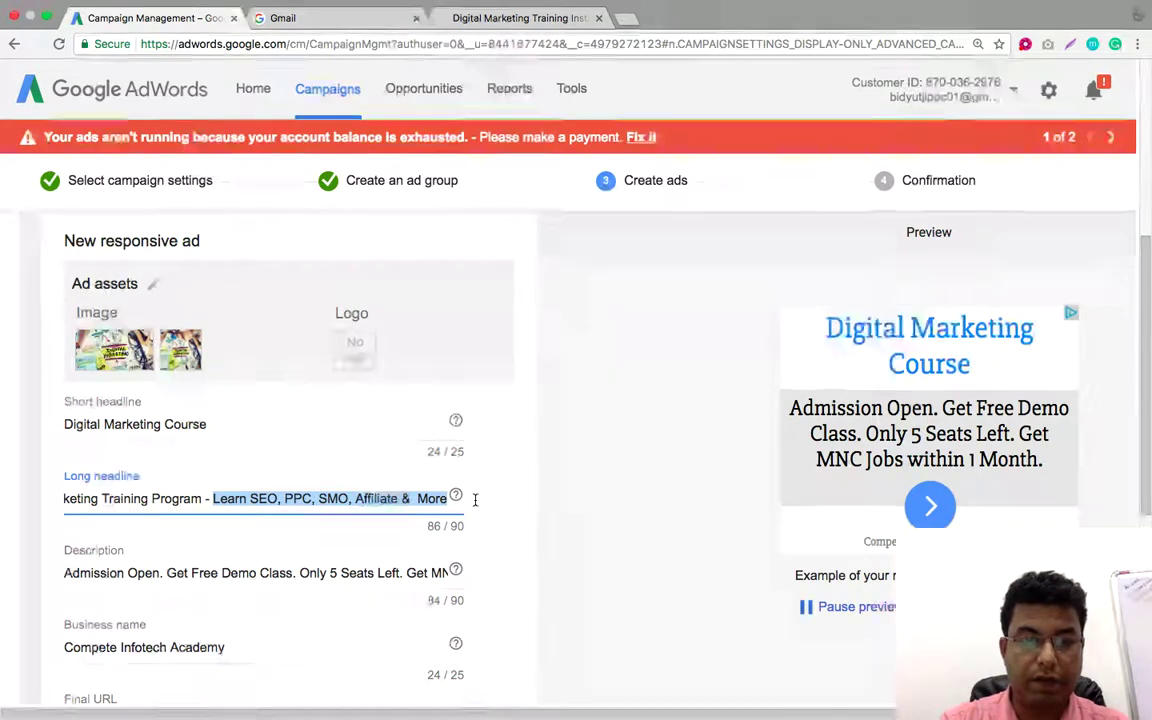
text(Call ()
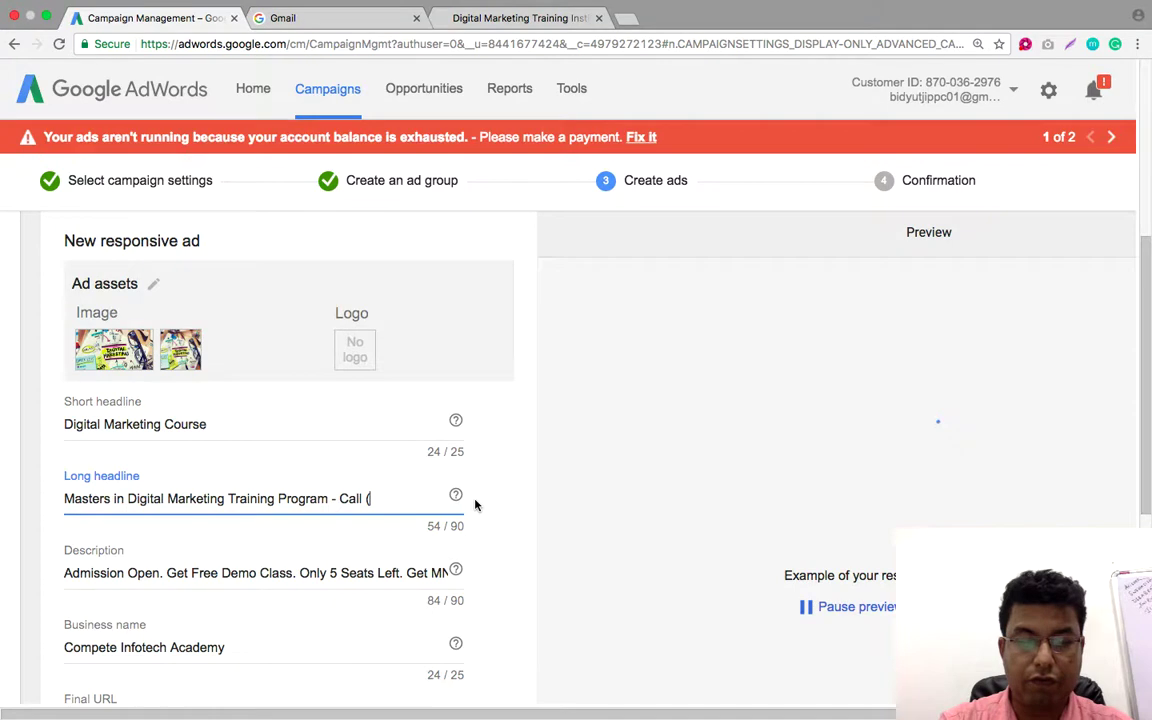
text(4333)
key(BackSpace)
key(BackSpace)
key(BackSpace)
key(BackSpace)
key(BackSpace)
key(BackSpace)
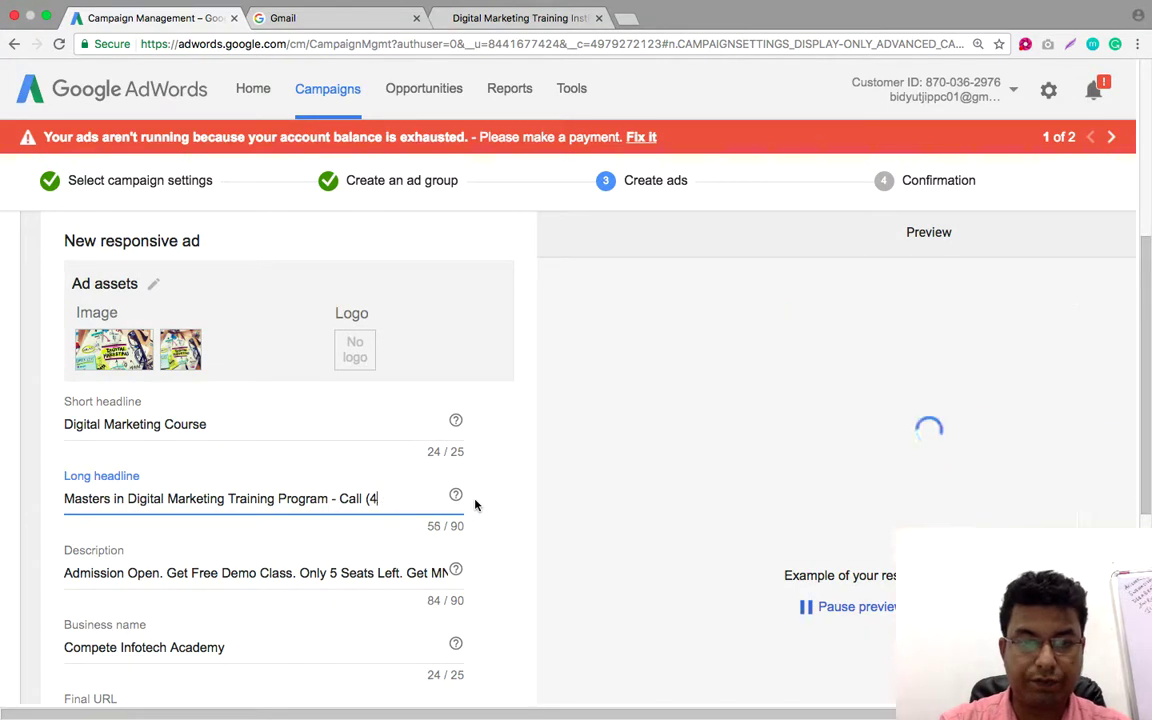
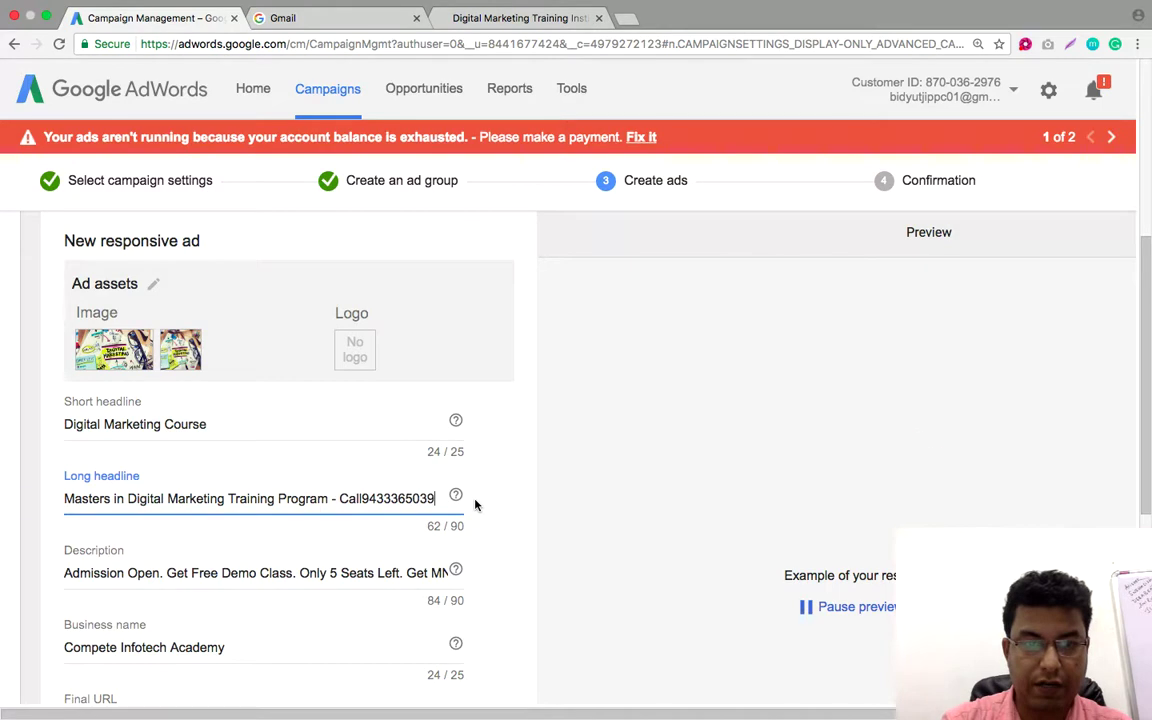
Fix the long headline to end 'Call' plus the phone number and 'to Book Your Seat Now.'
click(365, 498)
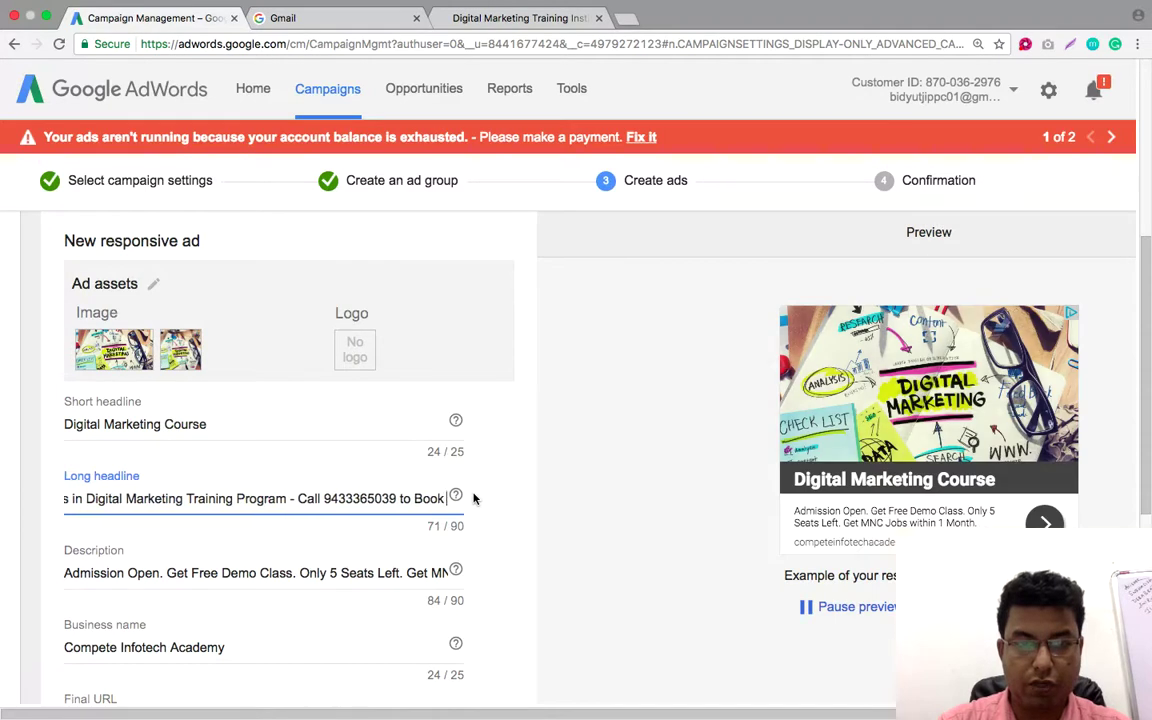
text( Your S)
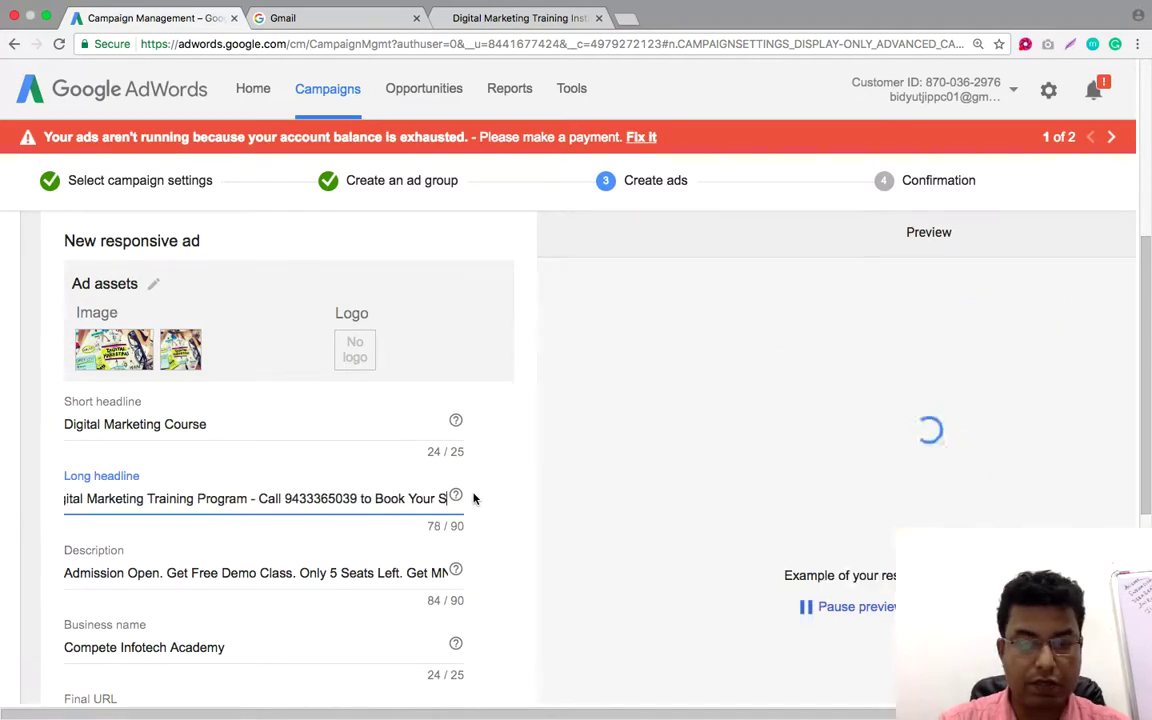
text(eat Nw)
key(BackSpace)
text(ow.)
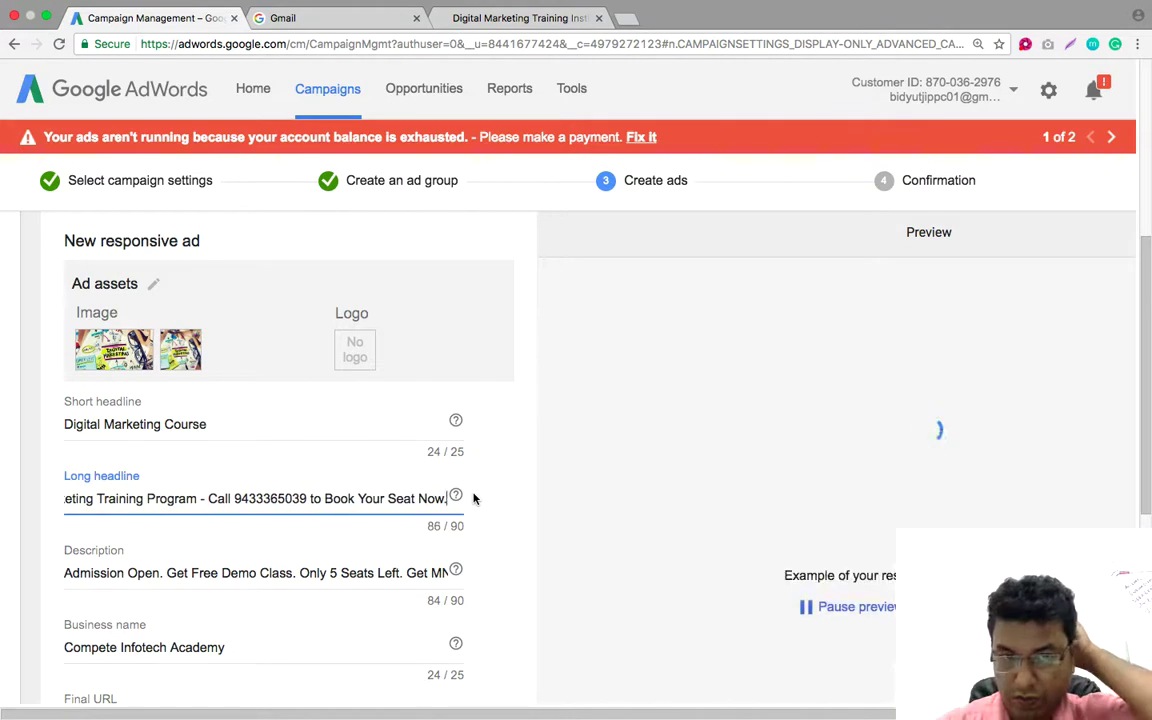
click(234, 498)
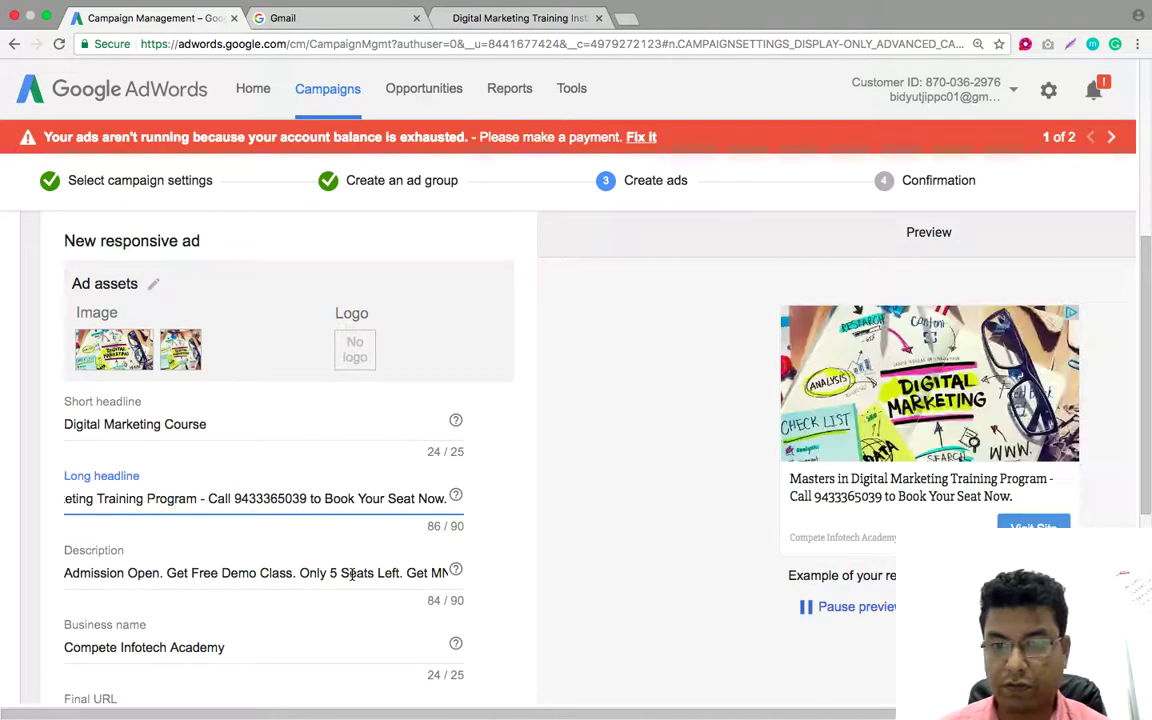
scroll(351, 576, down, 2)
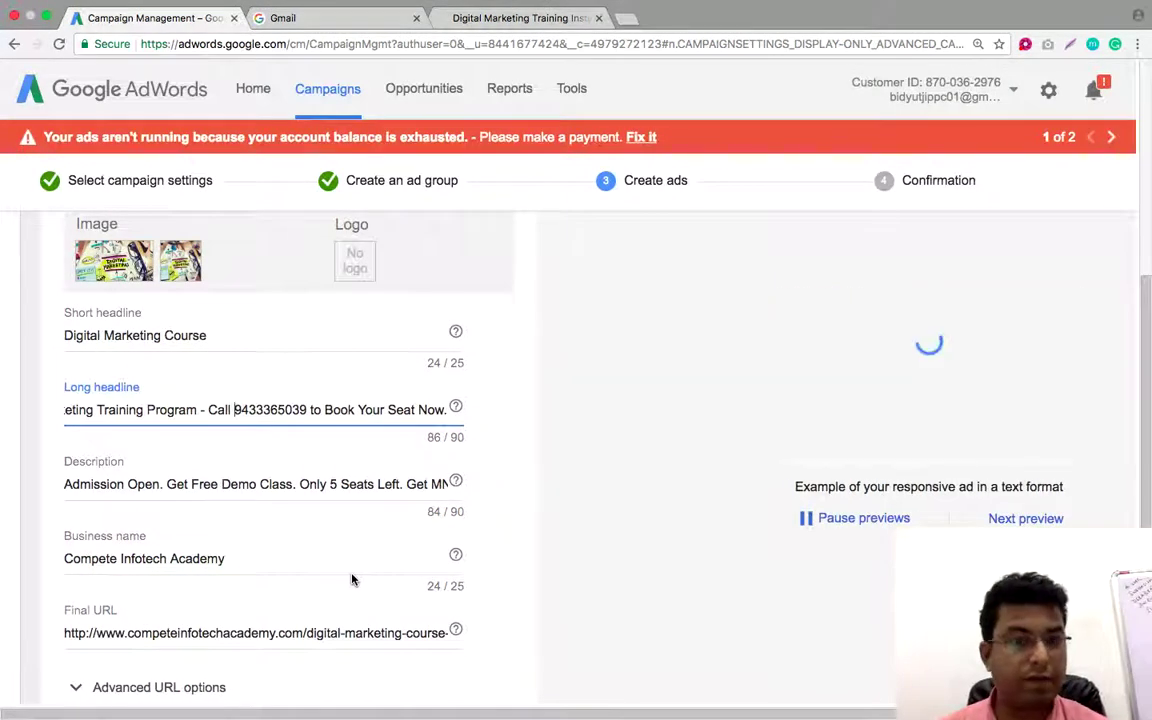
scroll(351, 578, up, 2)
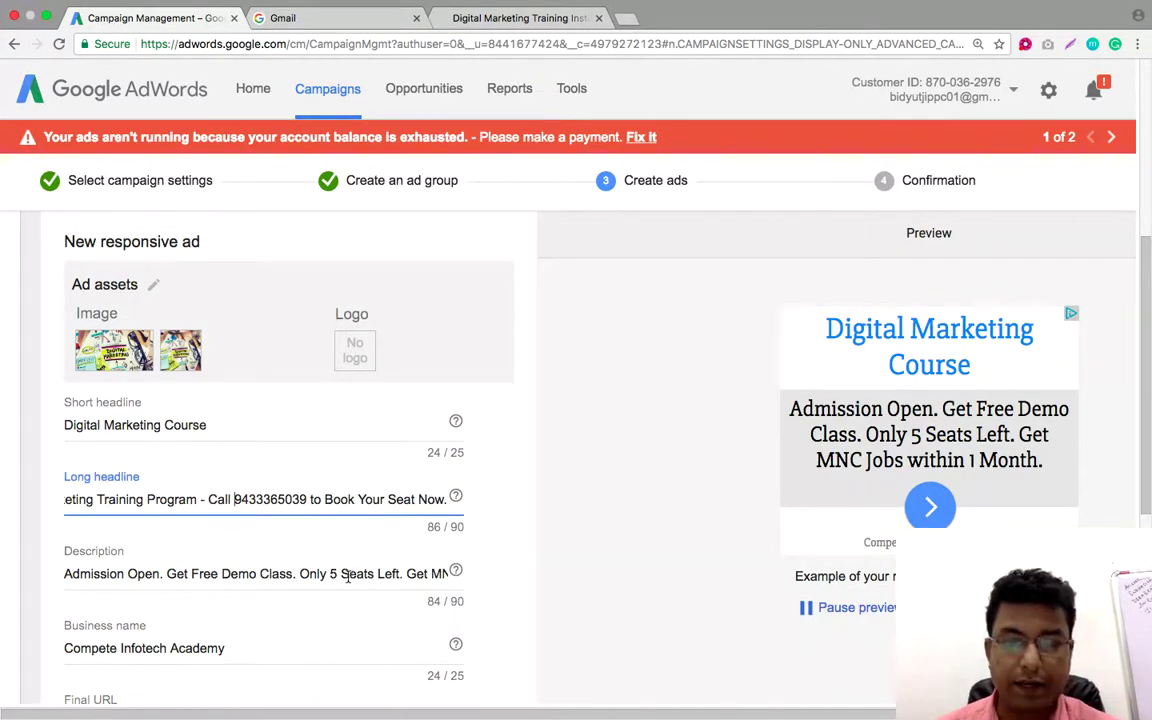
scroll(347, 577, down, 5)
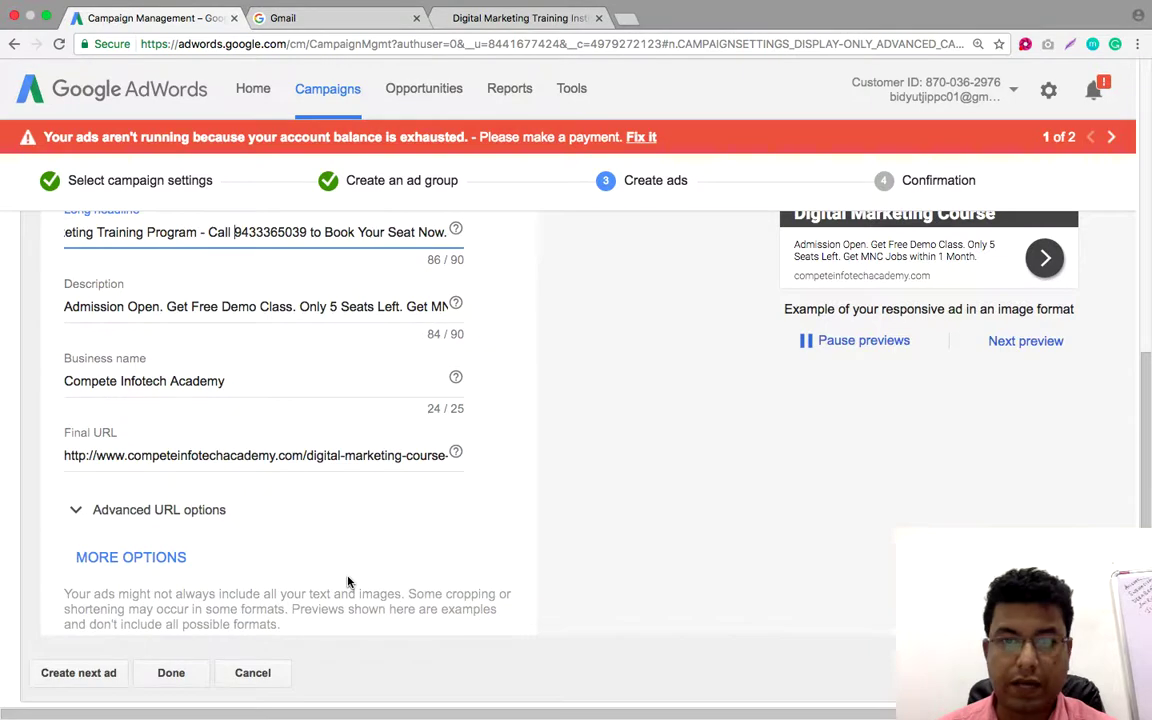
scroll(347, 580, up, 6)
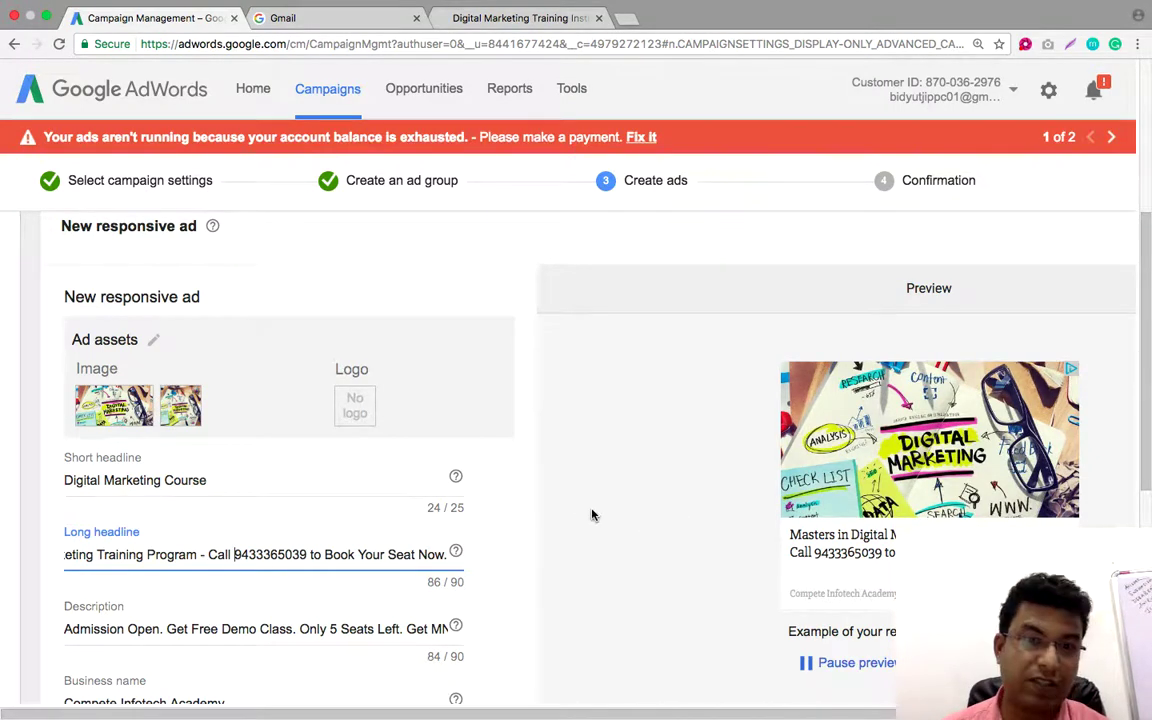
scroll(592, 515, down, 8)
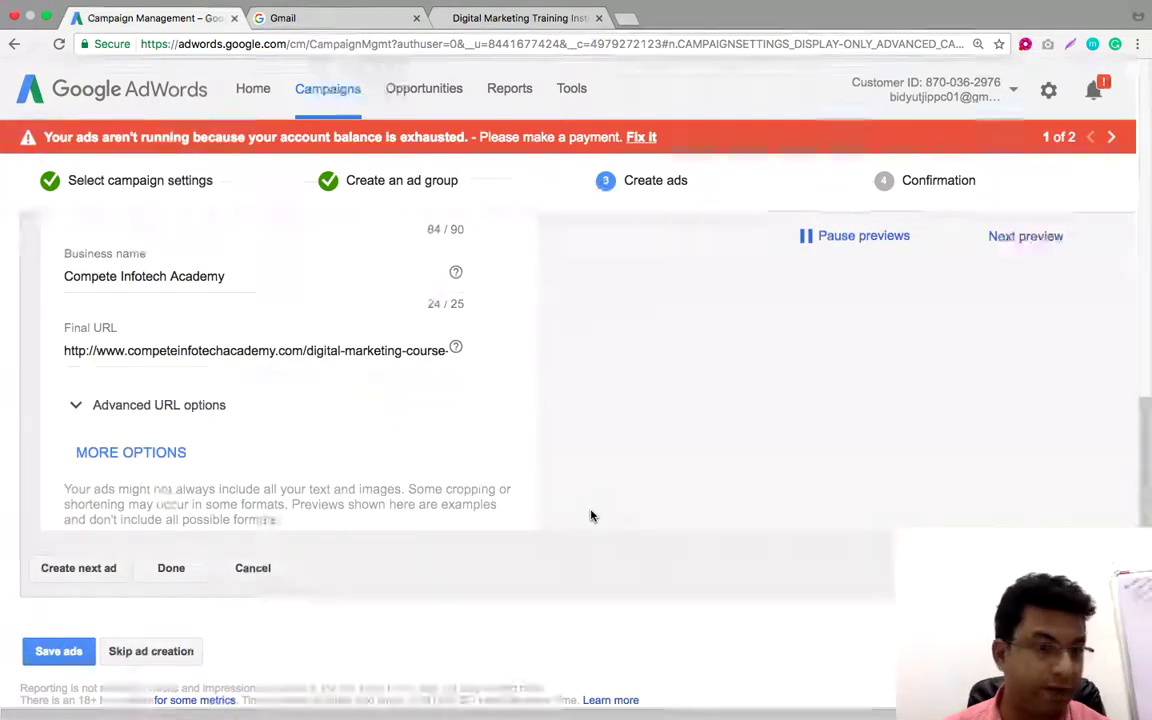
Finish the responsive ad, save it to the campaign, and go to the campaign
click(171, 570)
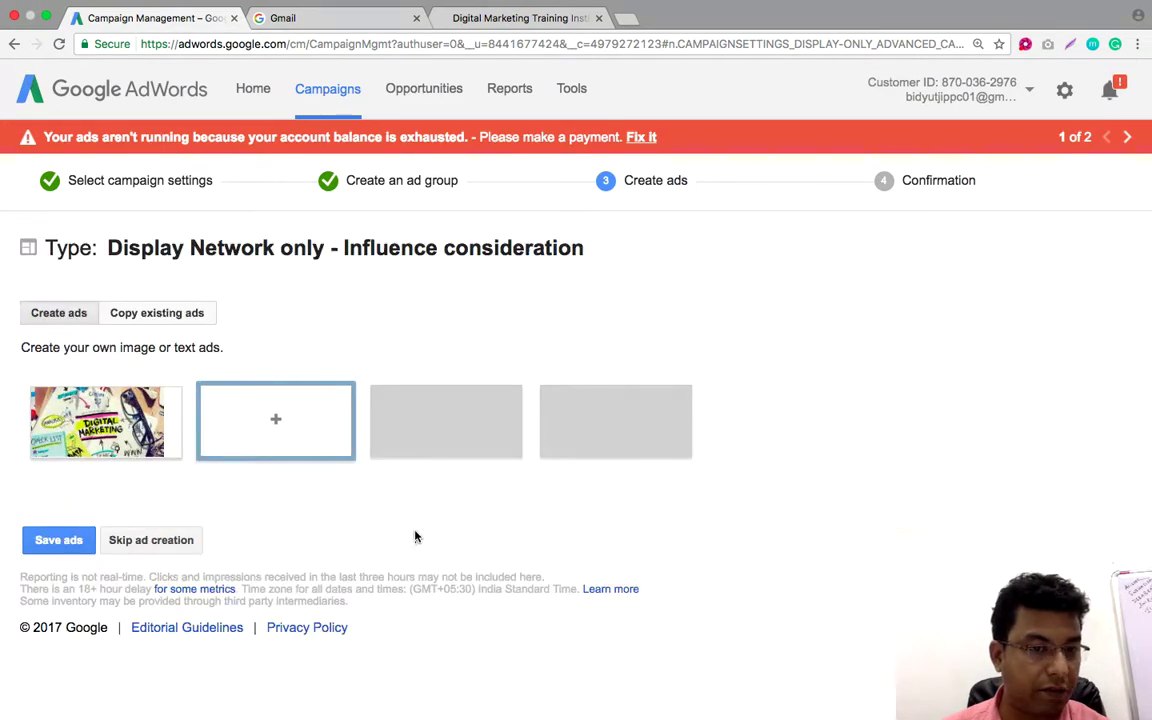
click(60, 540)
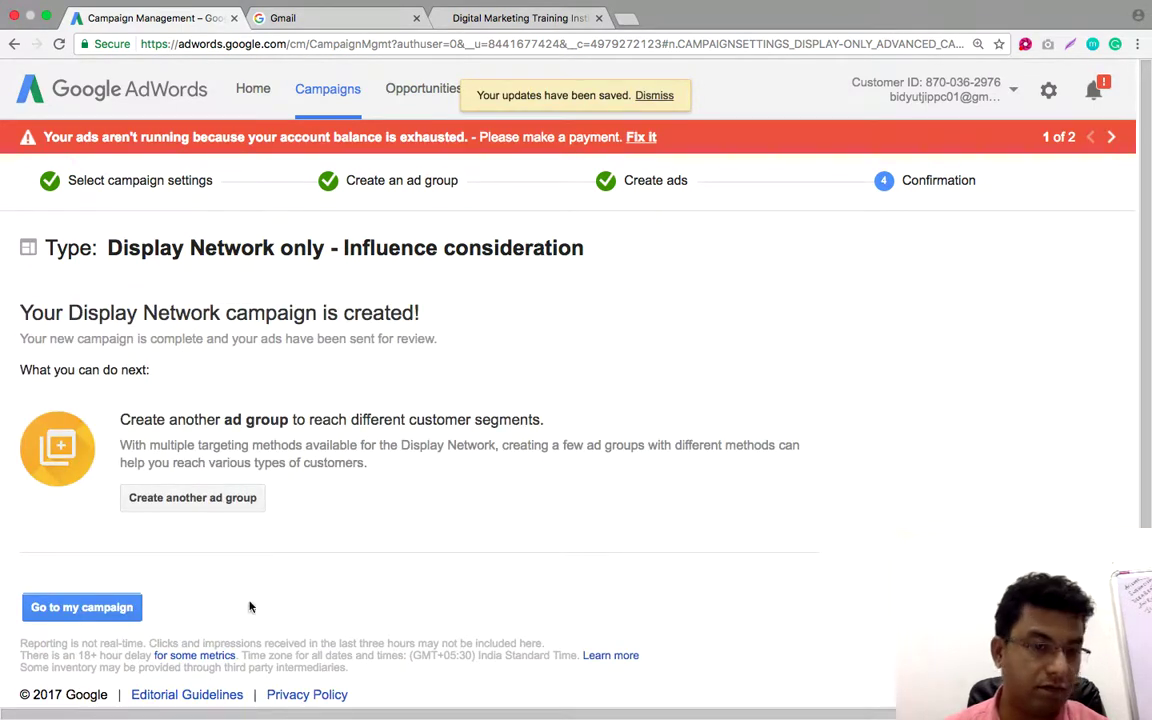
click(82, 607)
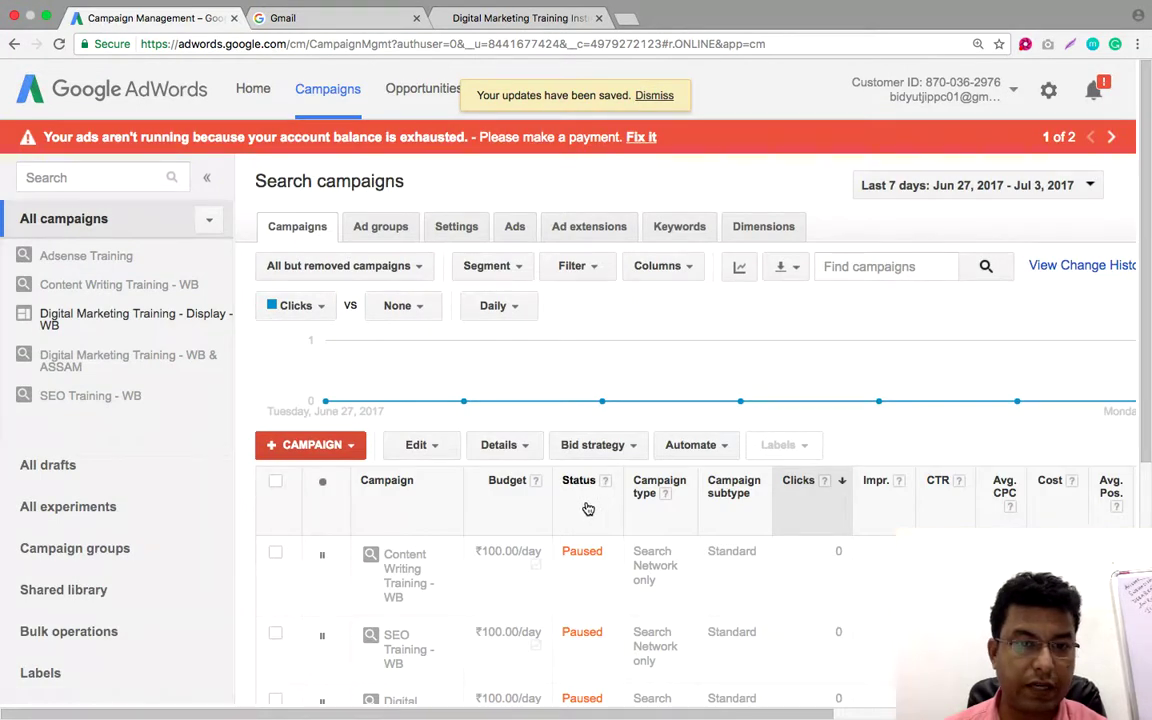
Reload the All campaigns list to show the Display - WB campaign as Eligible at ₹100/day
scroll(370, 488, down, 2)
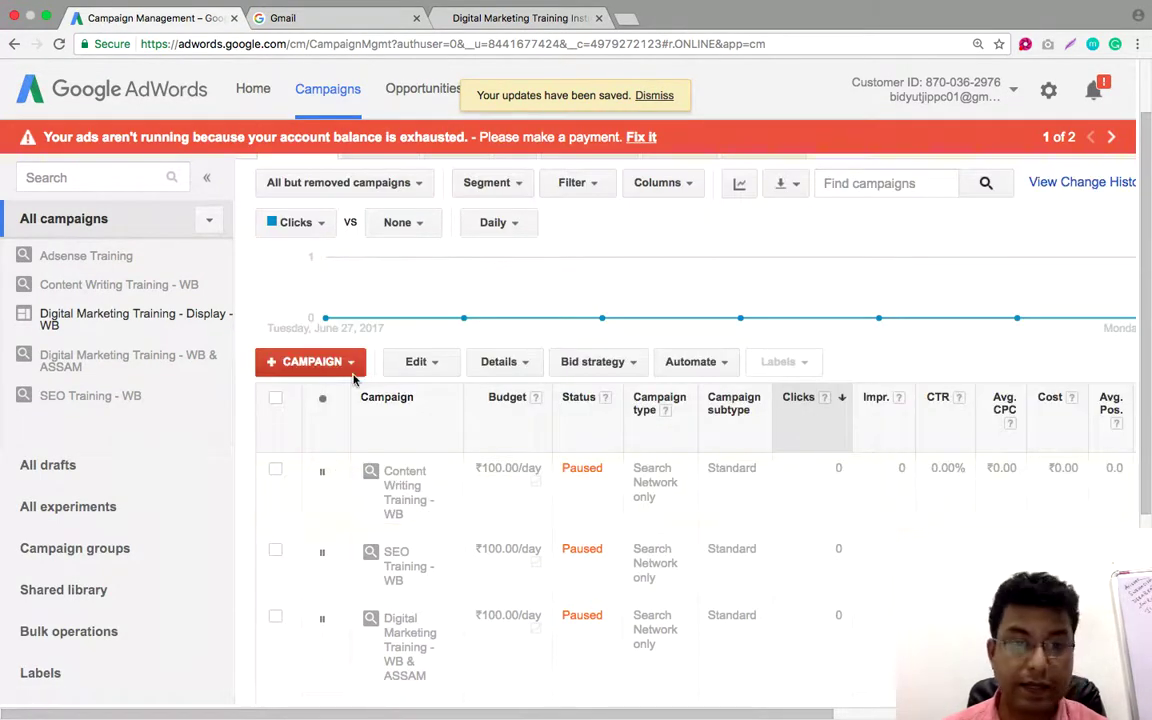
scroll(437, 483, down, 3)
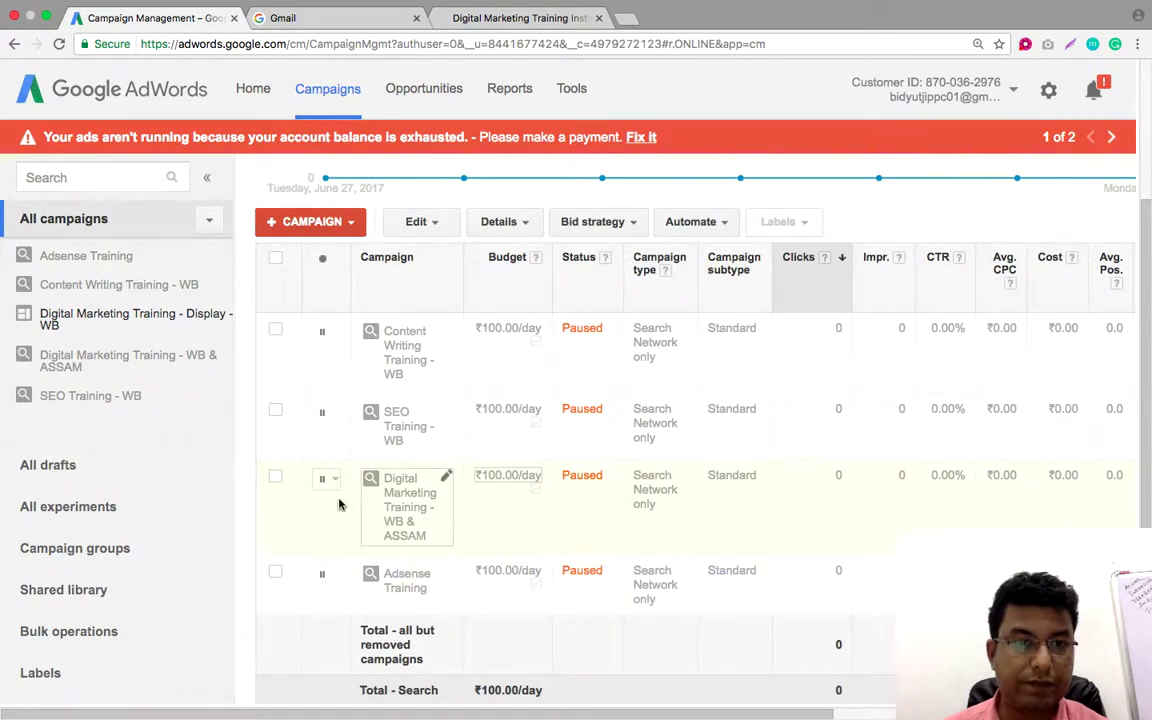
scroll(320, 480, up, 5)
click(59, 44)
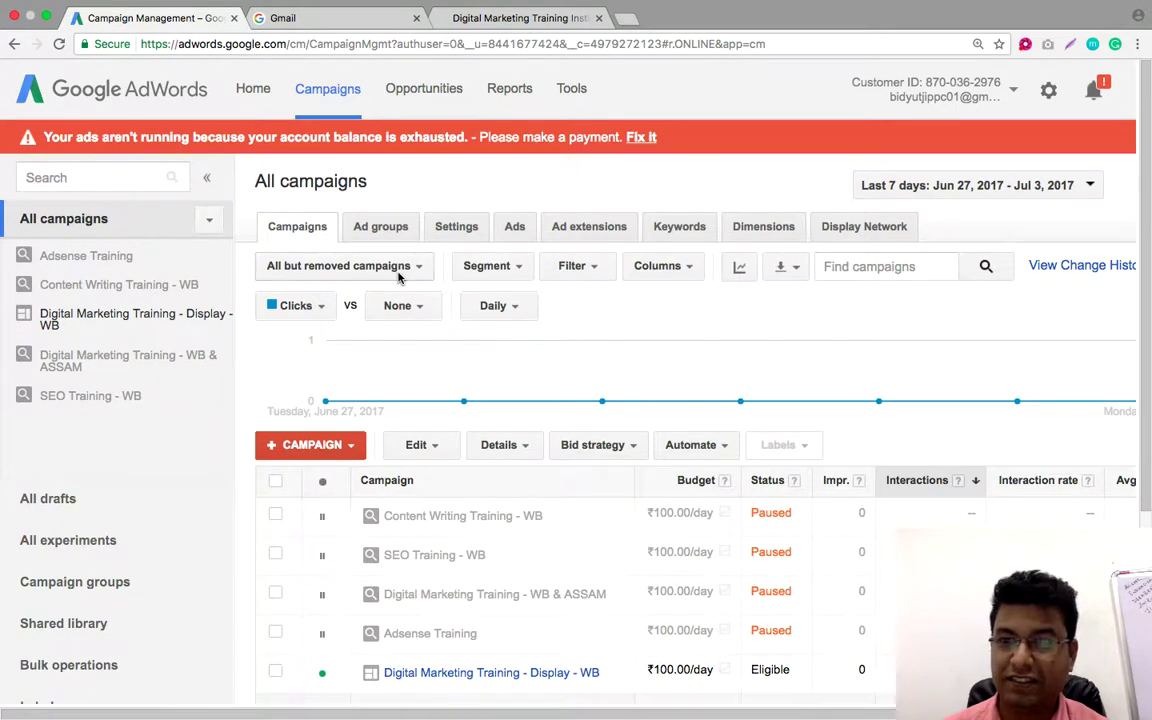
scroll(543, 218, down, 3)
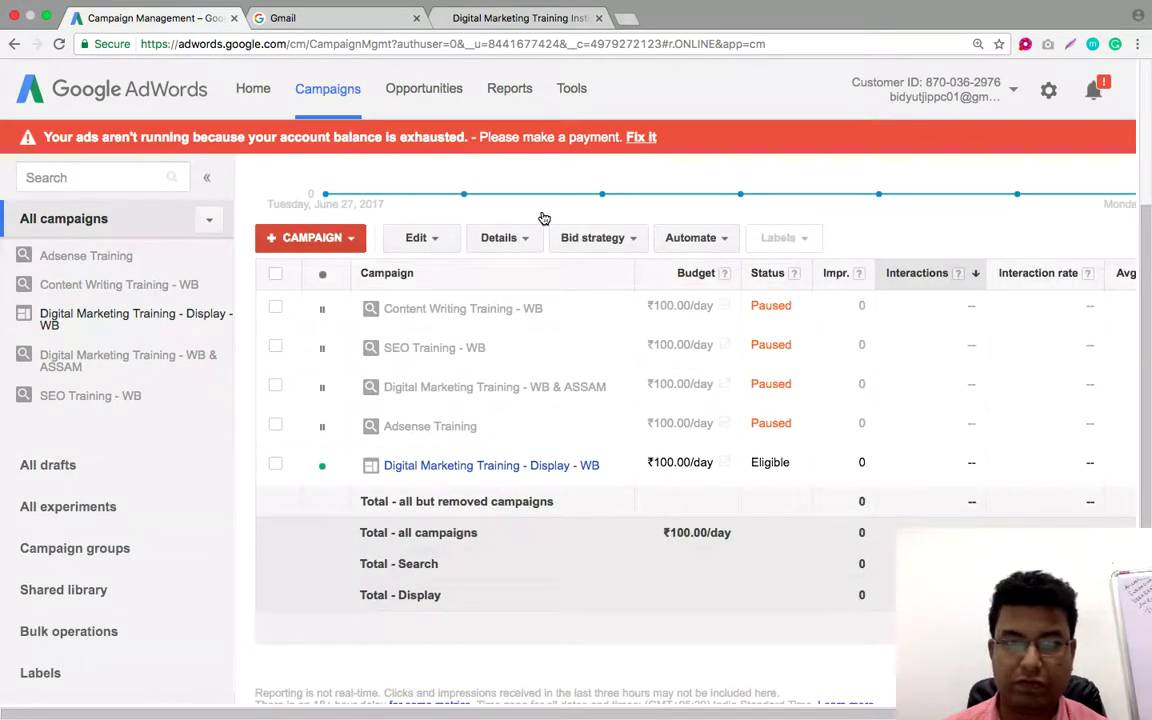
Open the Digital Marketing Training - Display - WB campaign and review its ad list
click(432, 470)
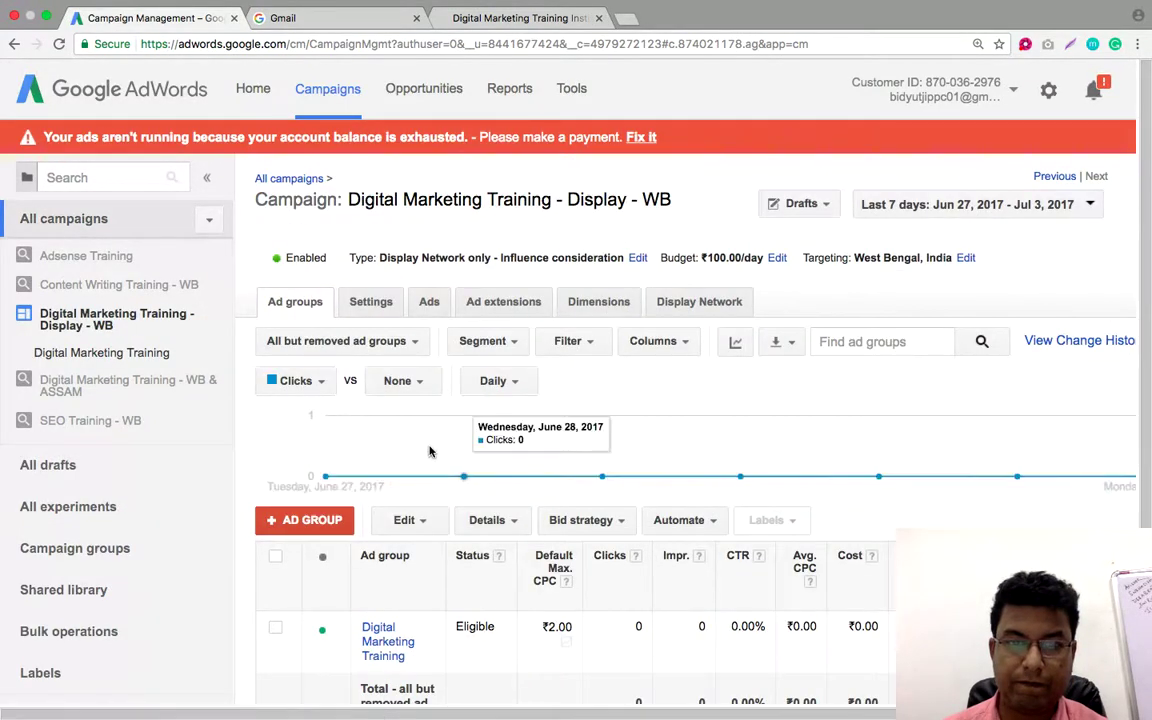
scroll(432, 460, down, 2)
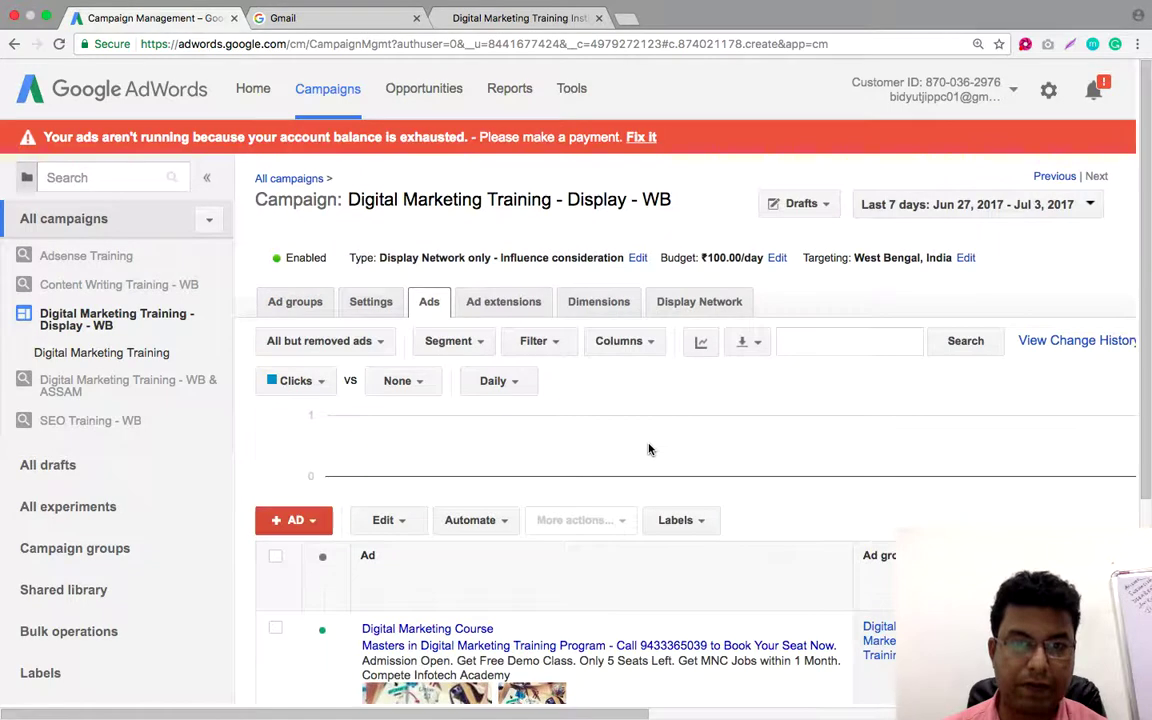
scroll(648, 447, down, 5)
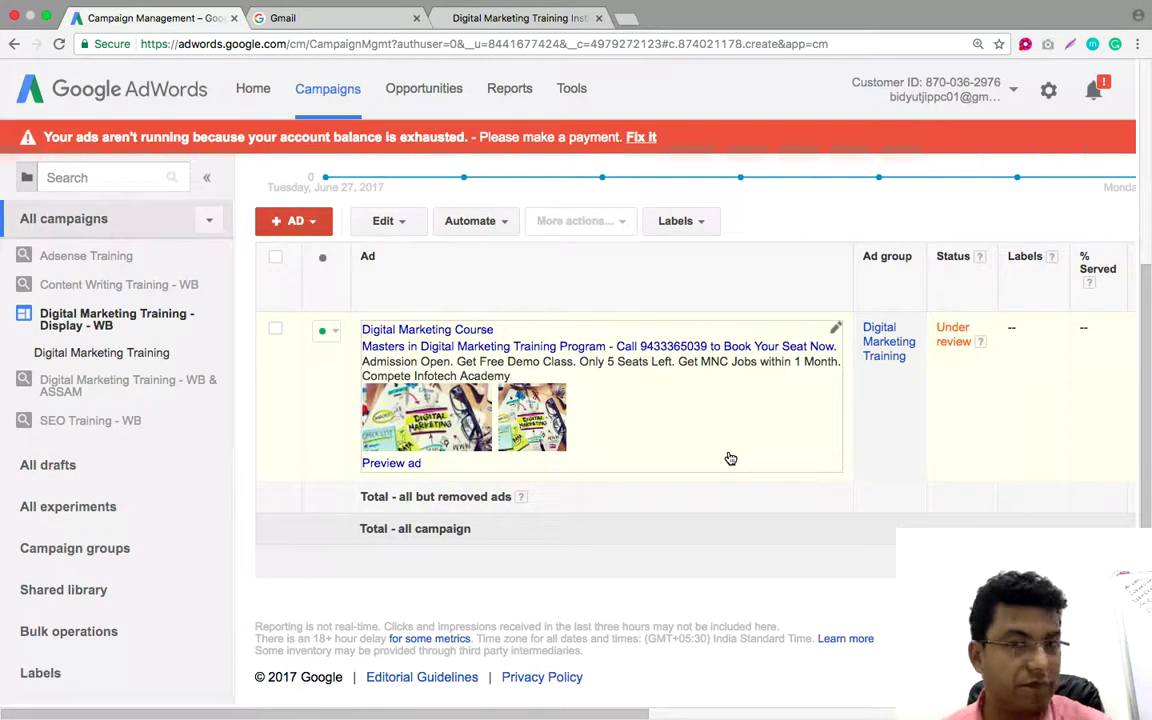
scroll(730, 458, up, 3)
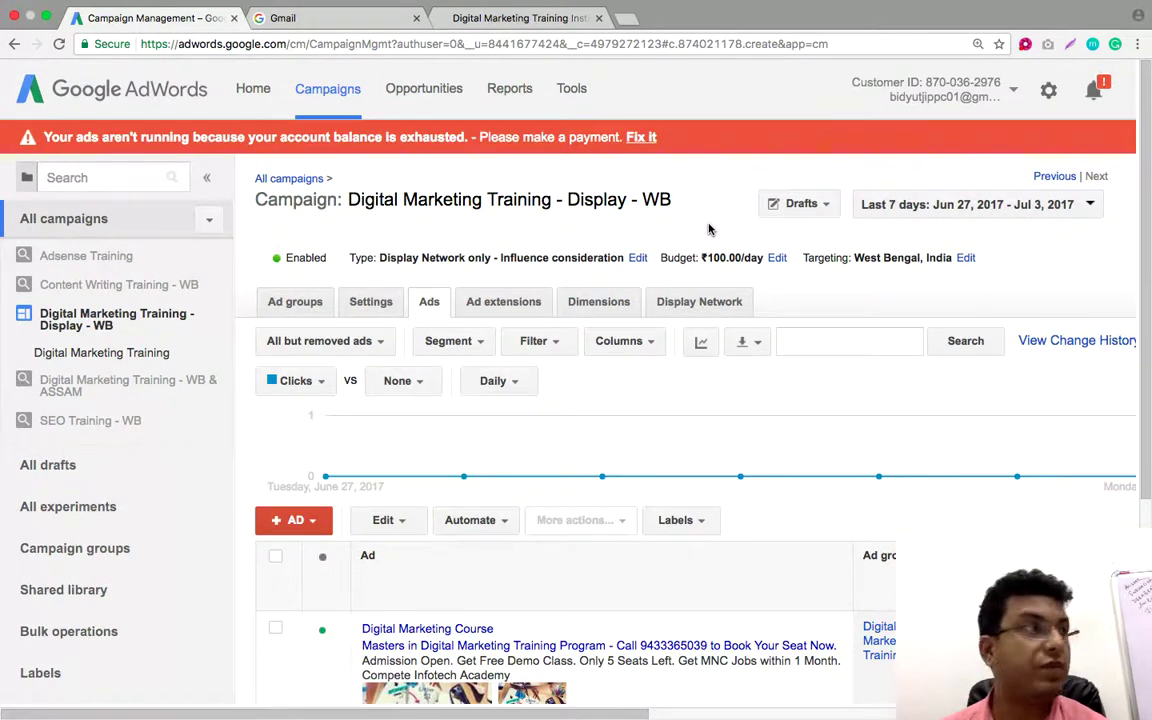
scroll(480, 610, down, 3)
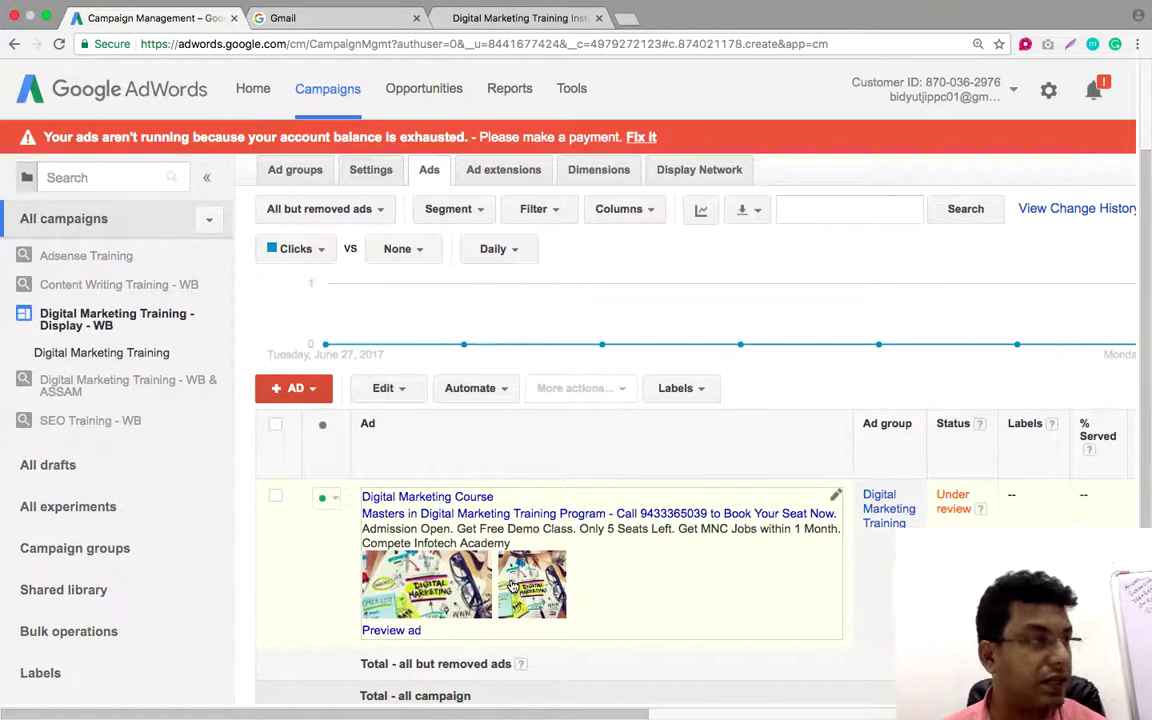
scroll(512, 585, up, 2)
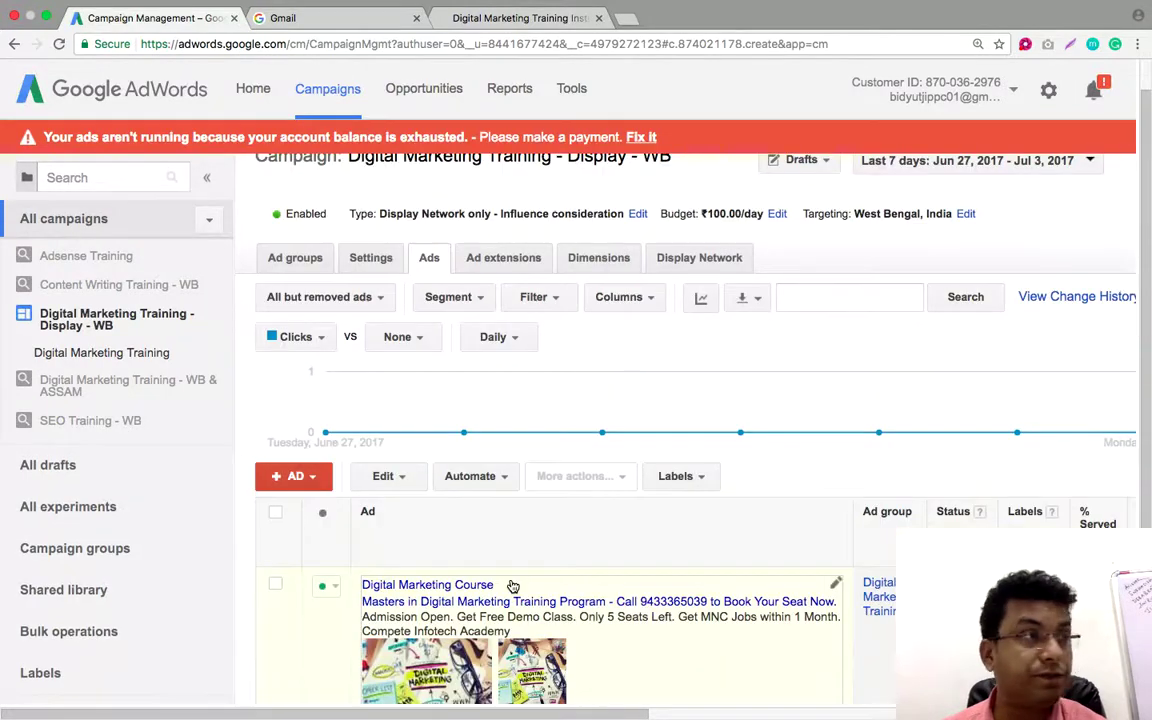
scroll(512, 585, down, 1)
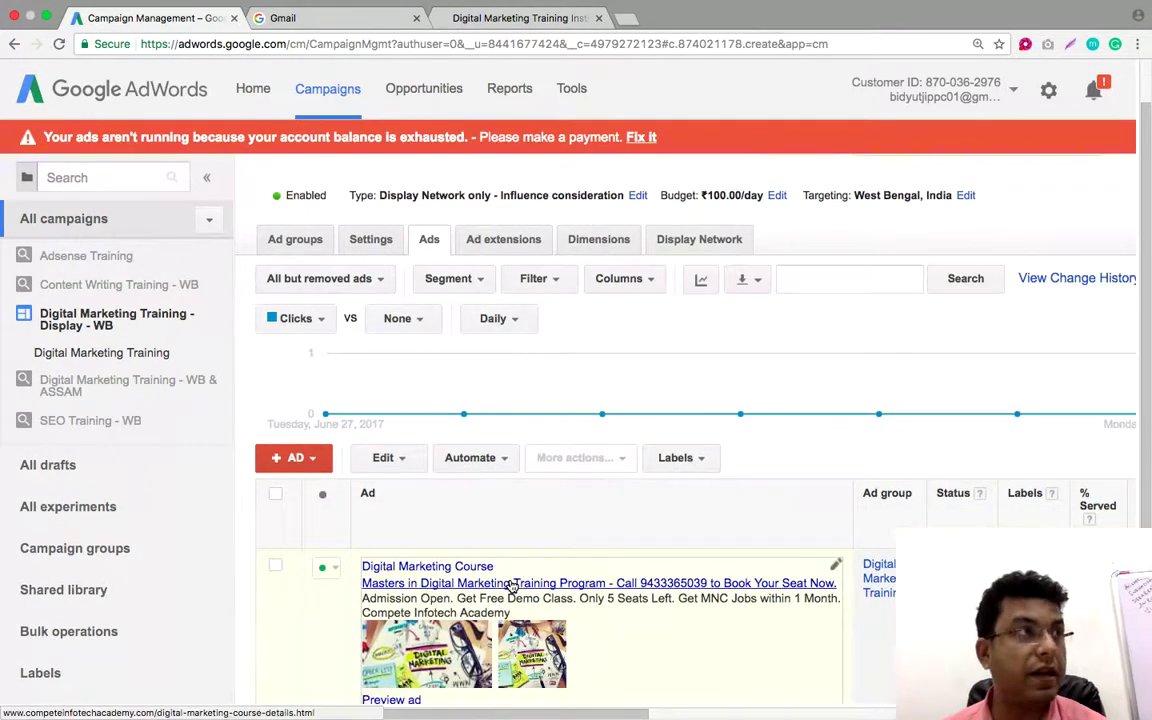
click(625, 18)
Play the Somlata & The Aces video on YouTube from about 4:00, then return to AdWords
text(youtube.com)
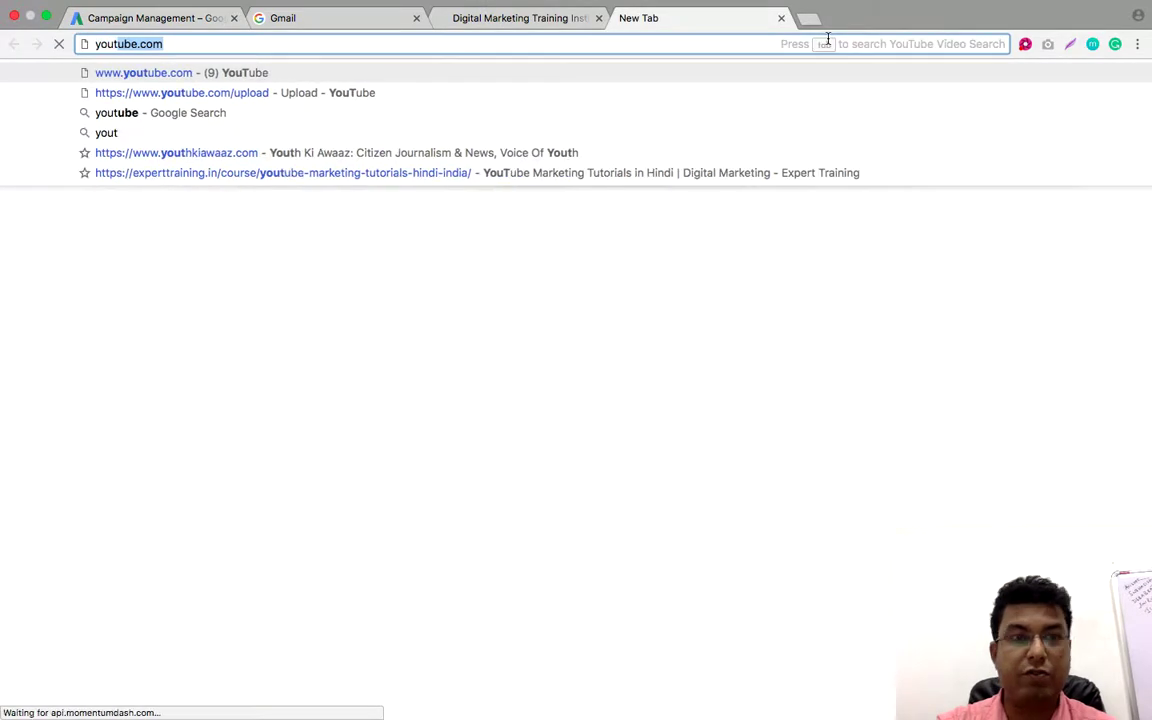
key(Return)
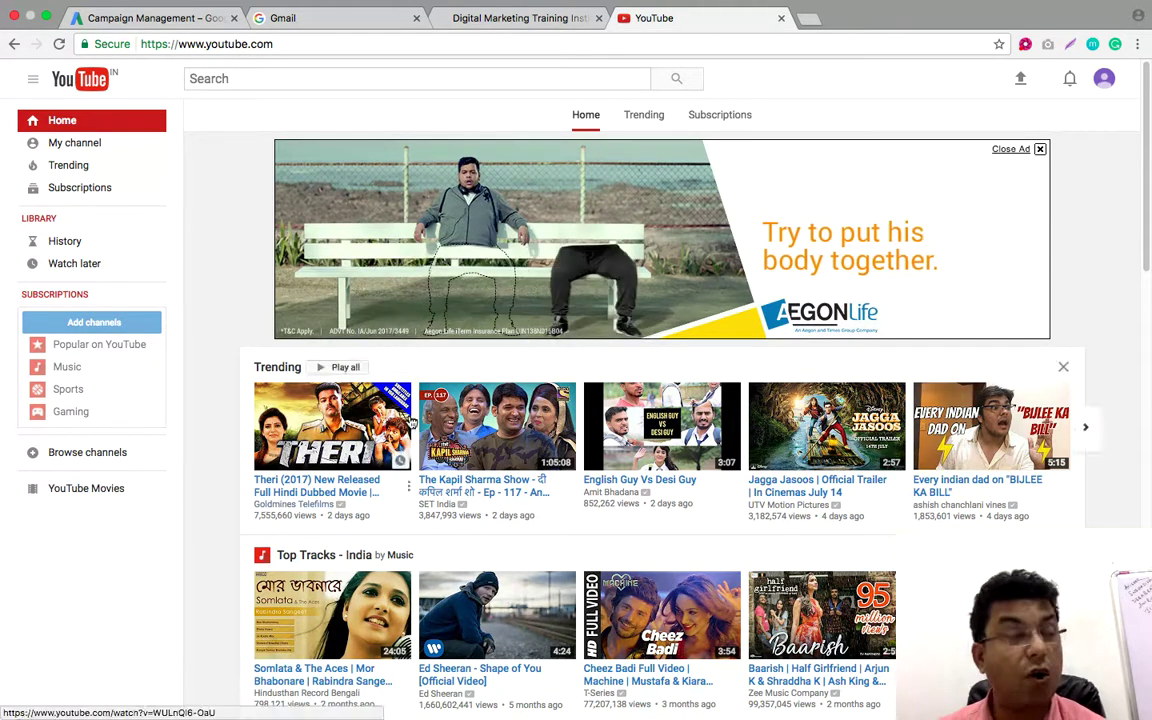
click(342, 77)
scroll(345, 425, down, 3)
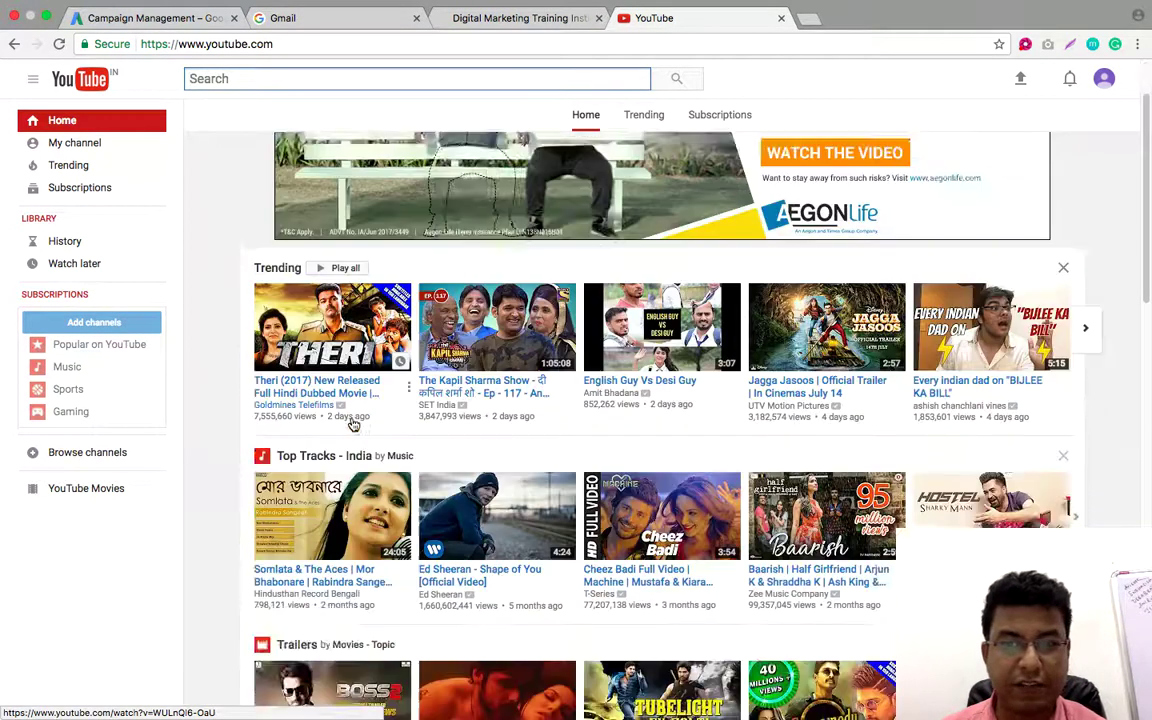
click(340, 465)
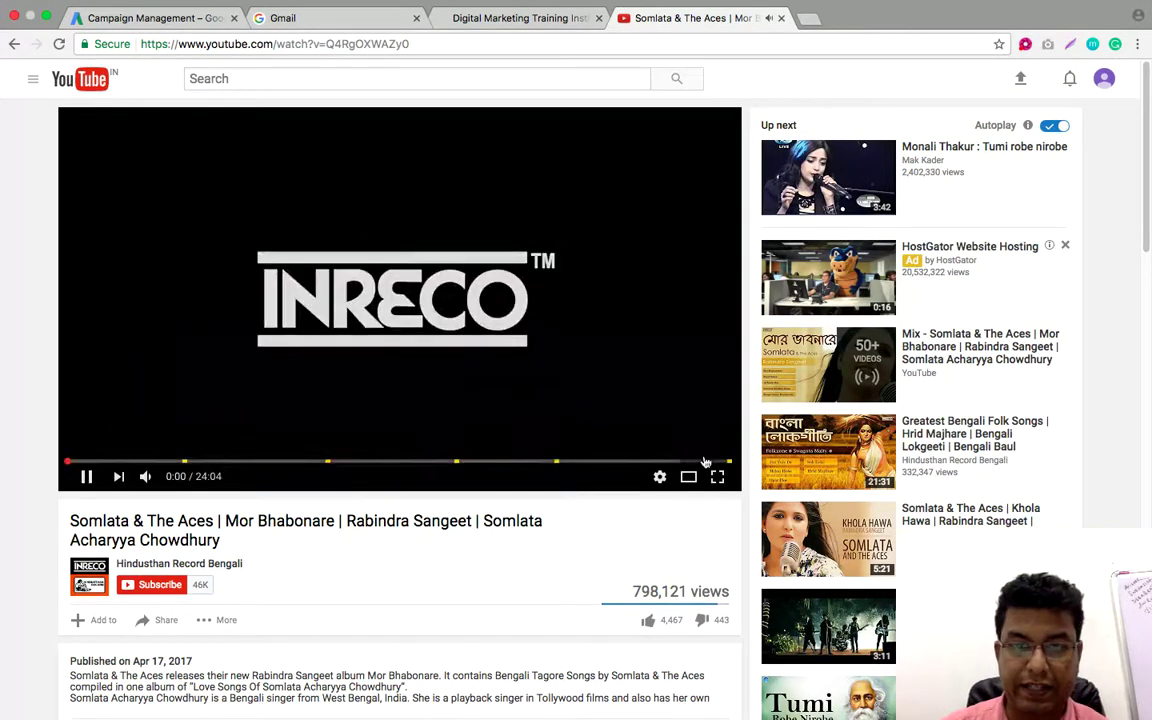
click(183, 463)
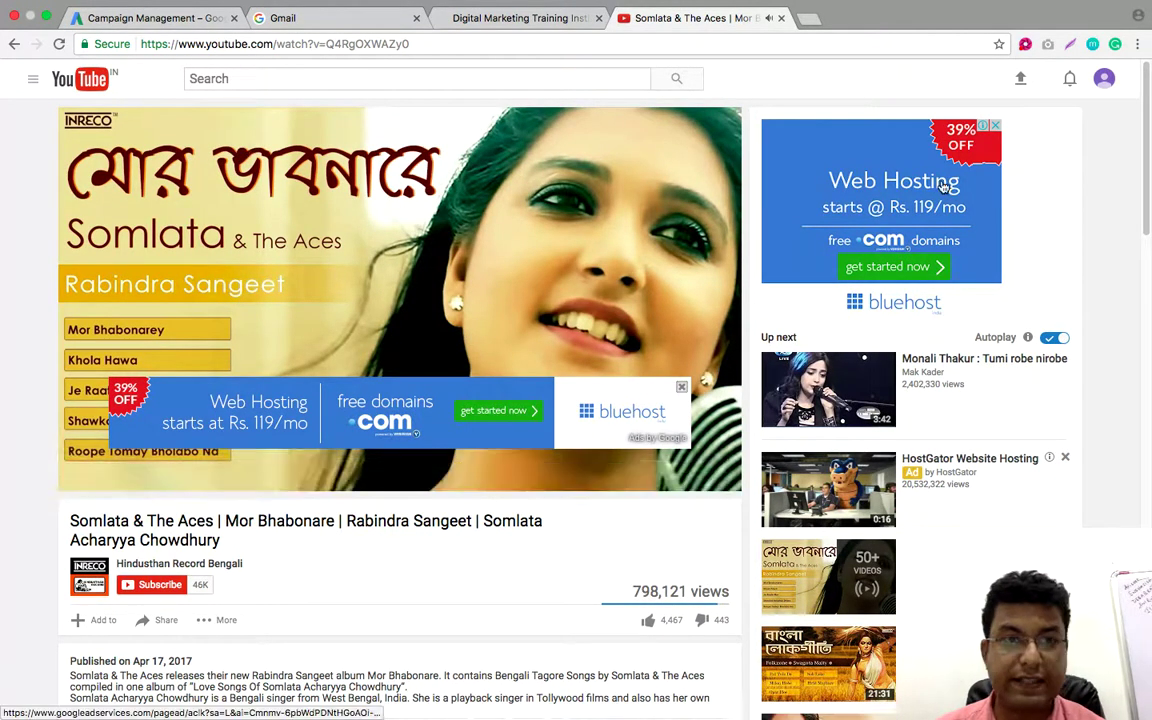
click(152, 18)
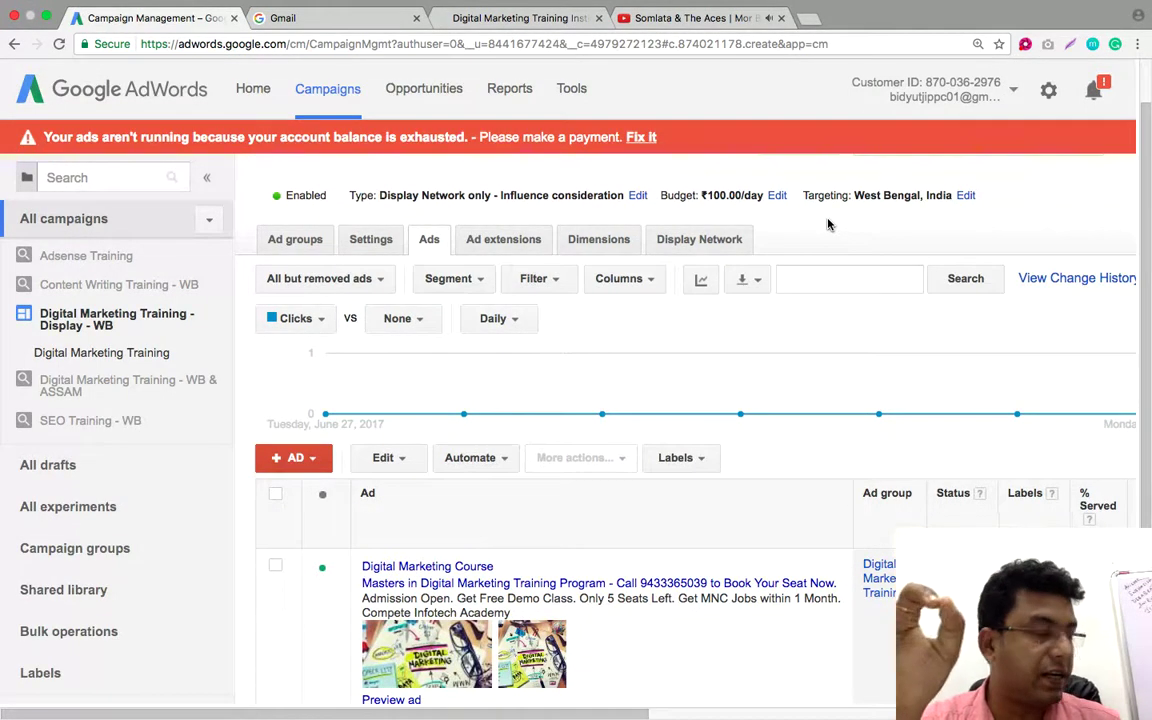
Close the YouTube tab and open the Display Network placements view, exiting the quick tour
click(672, 239)
click(781, 18)
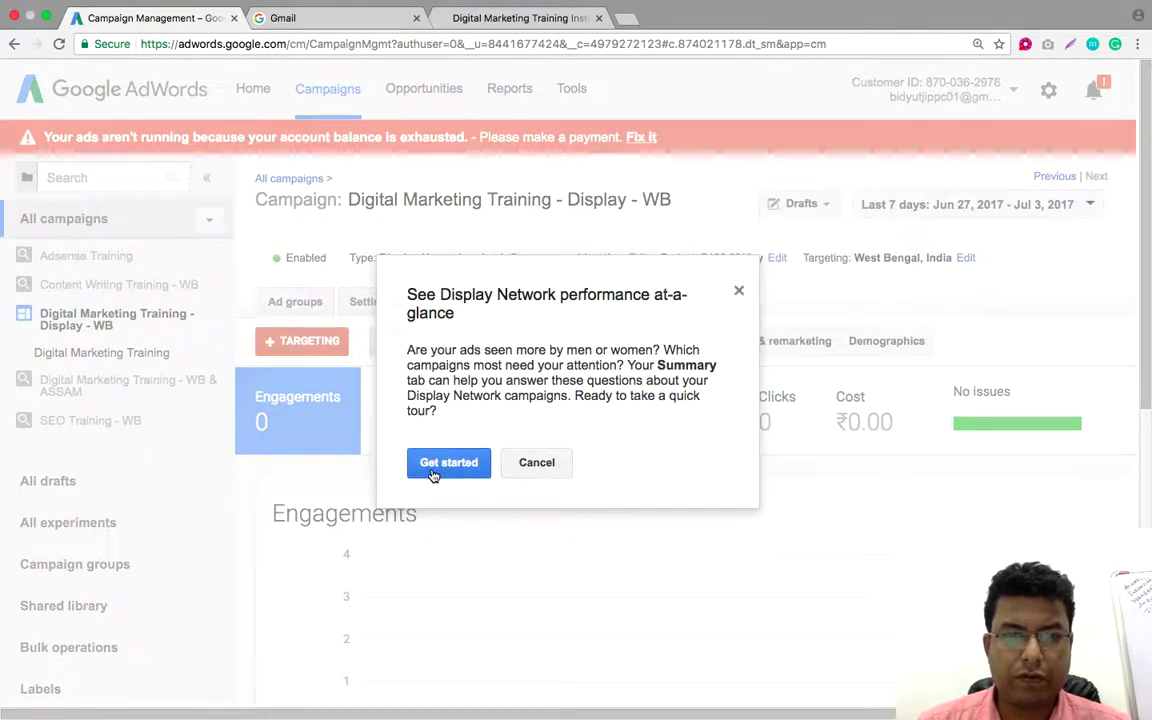
click(442, 468)
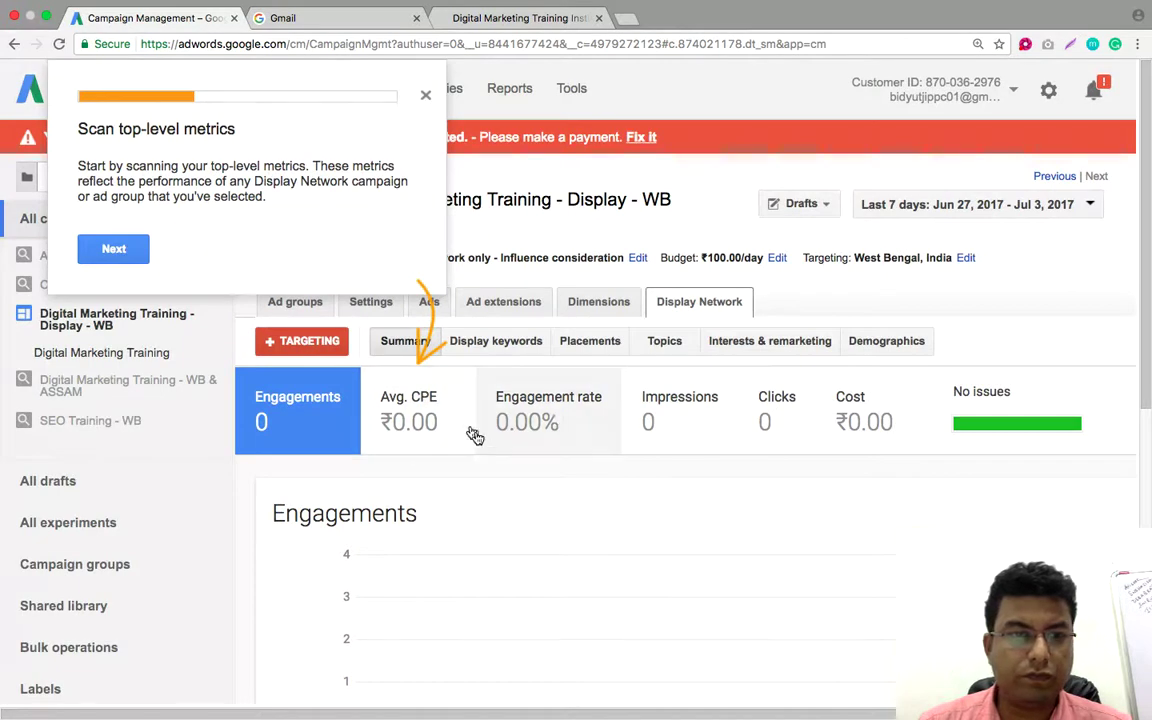
click(100, 245)
click(660, 343)
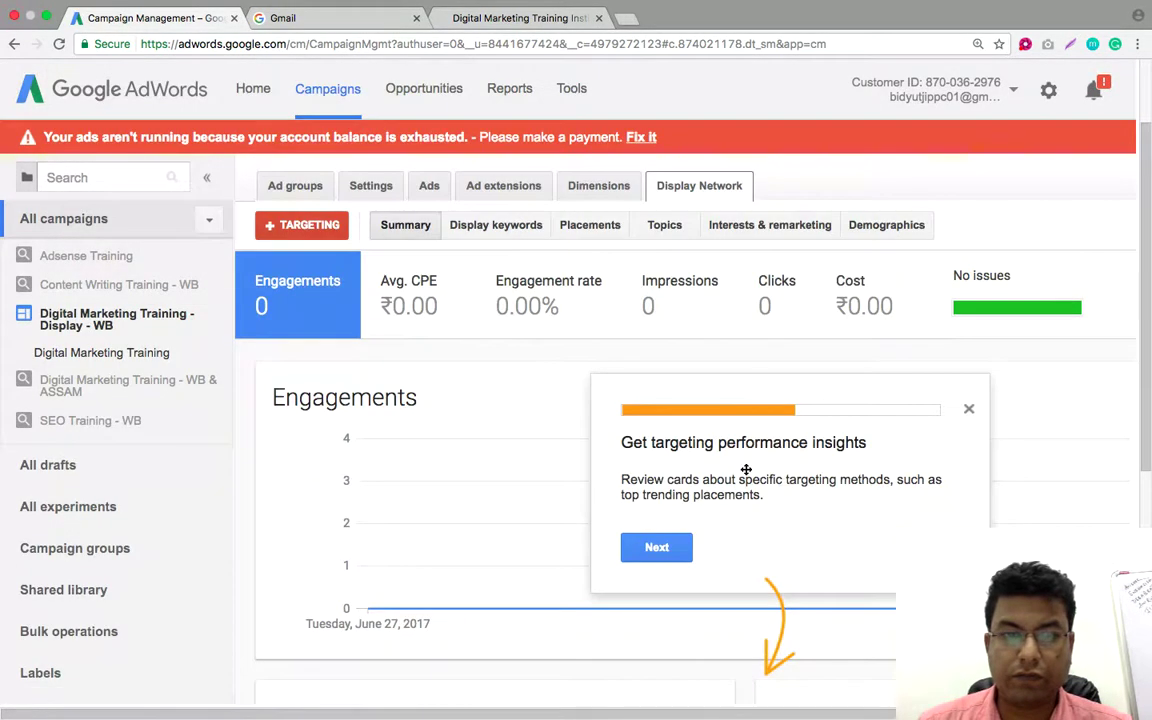
click(667, 536)
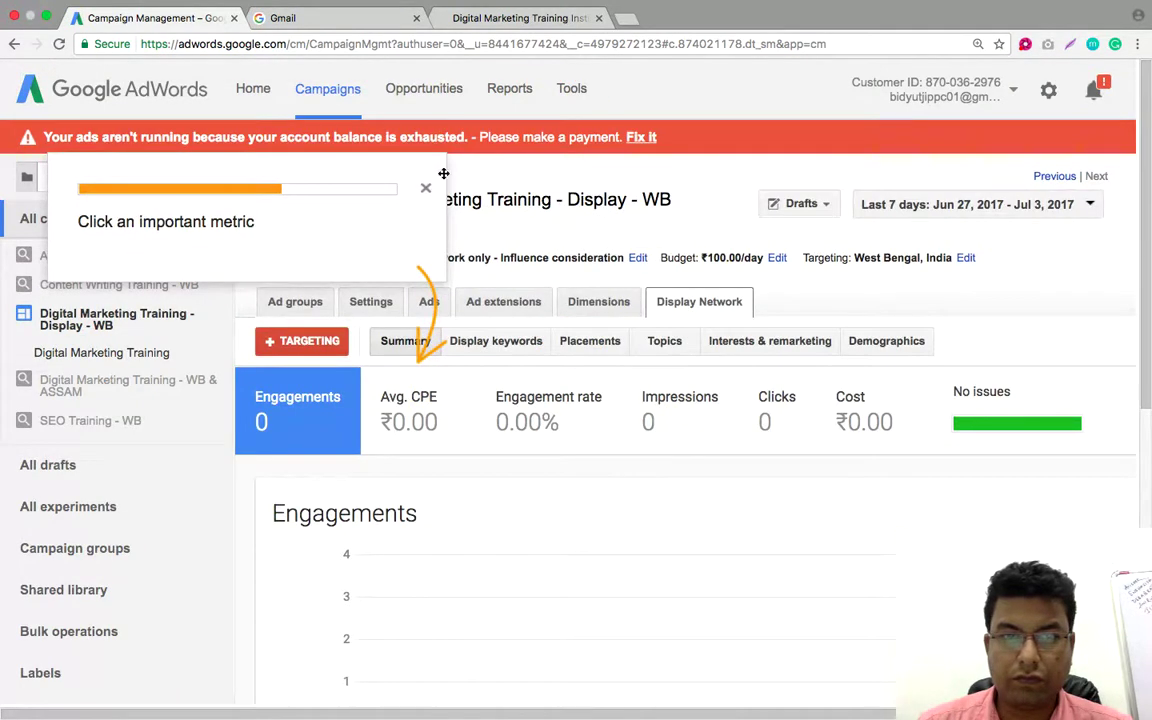
click(425, 188)
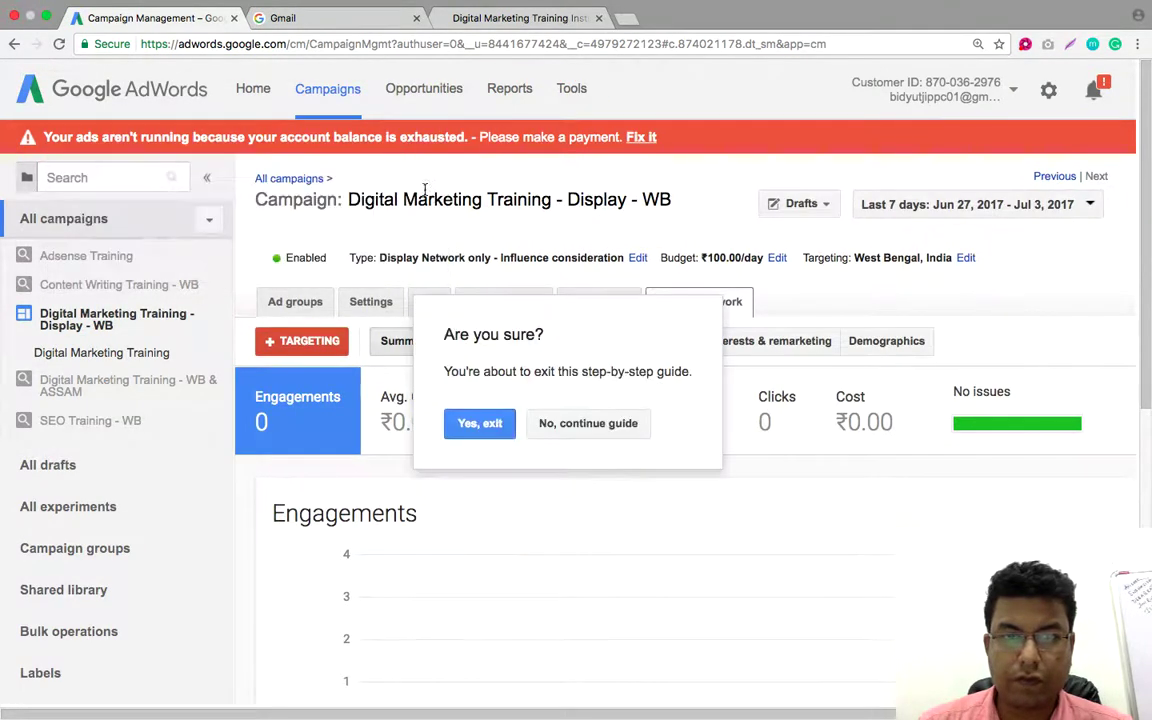
click(482, 424)
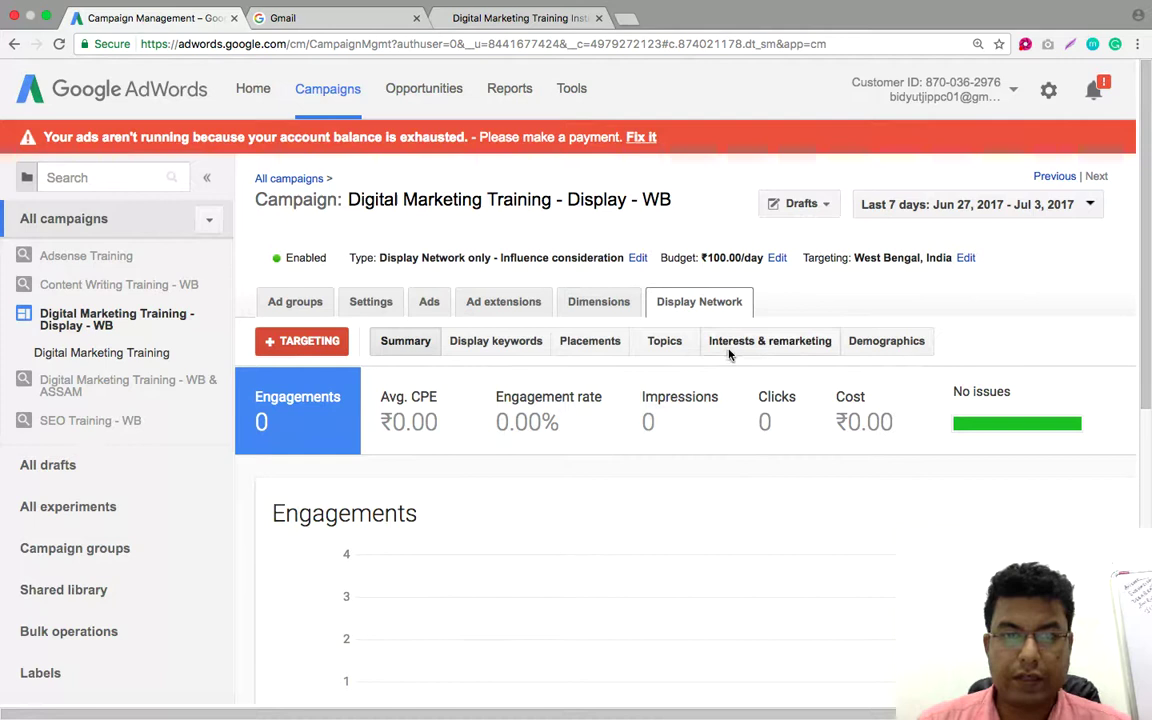
click(588, 346)
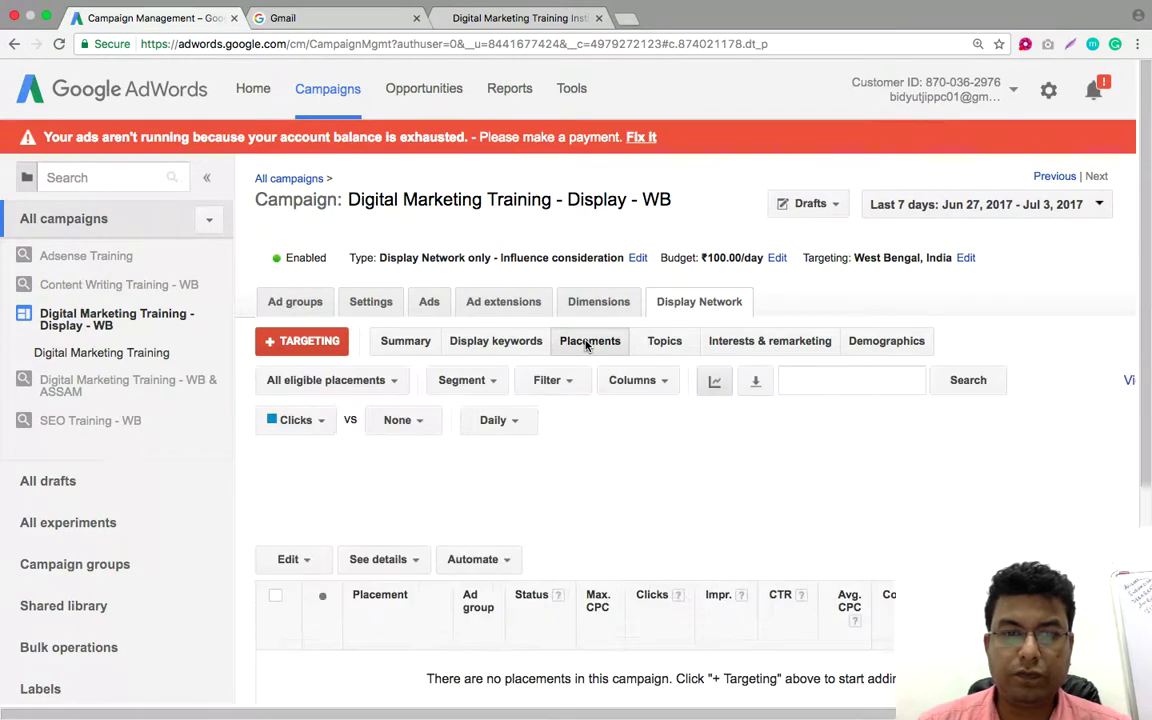
Confirm the Placements table is empty and open the site category options editor
scroll(1029, 267, down, 3)
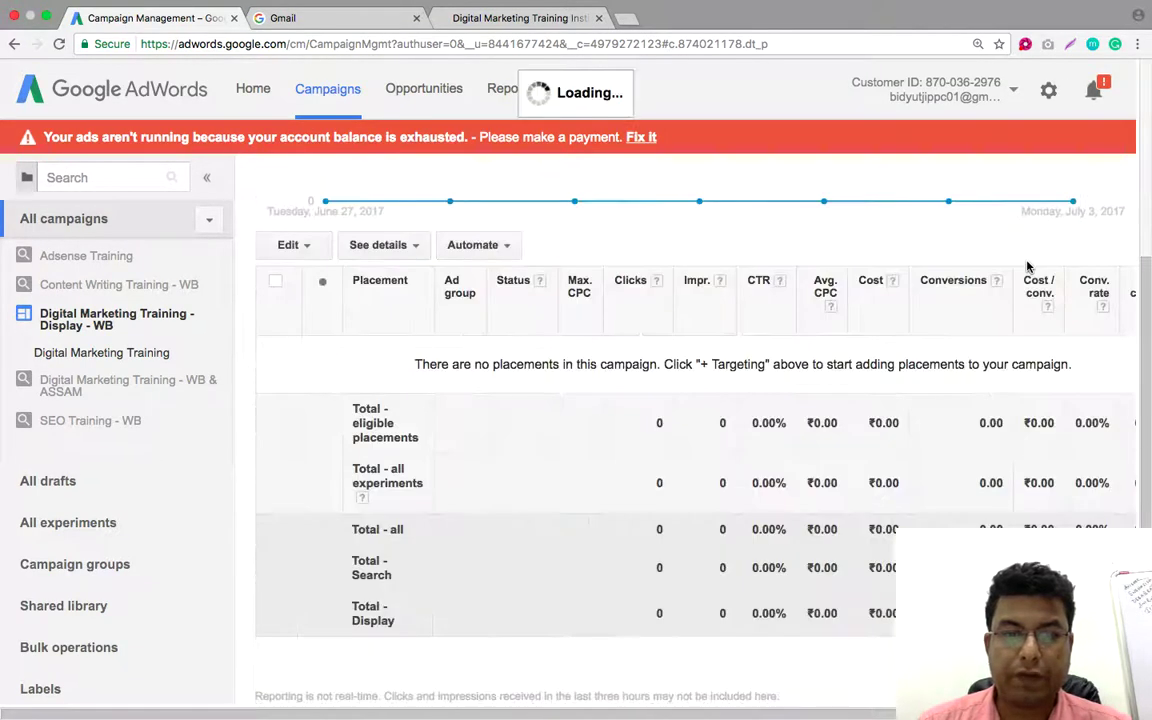
scroll(1027, 266, up, 1)
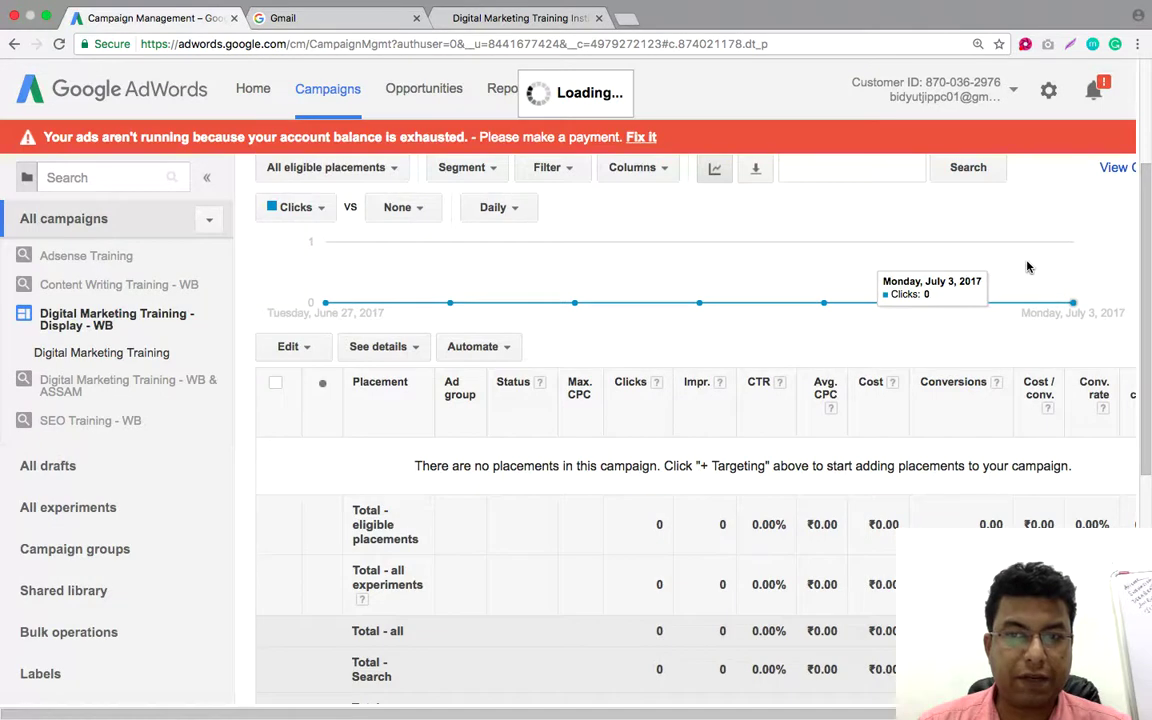
scroll(1027, 266, down, 5)
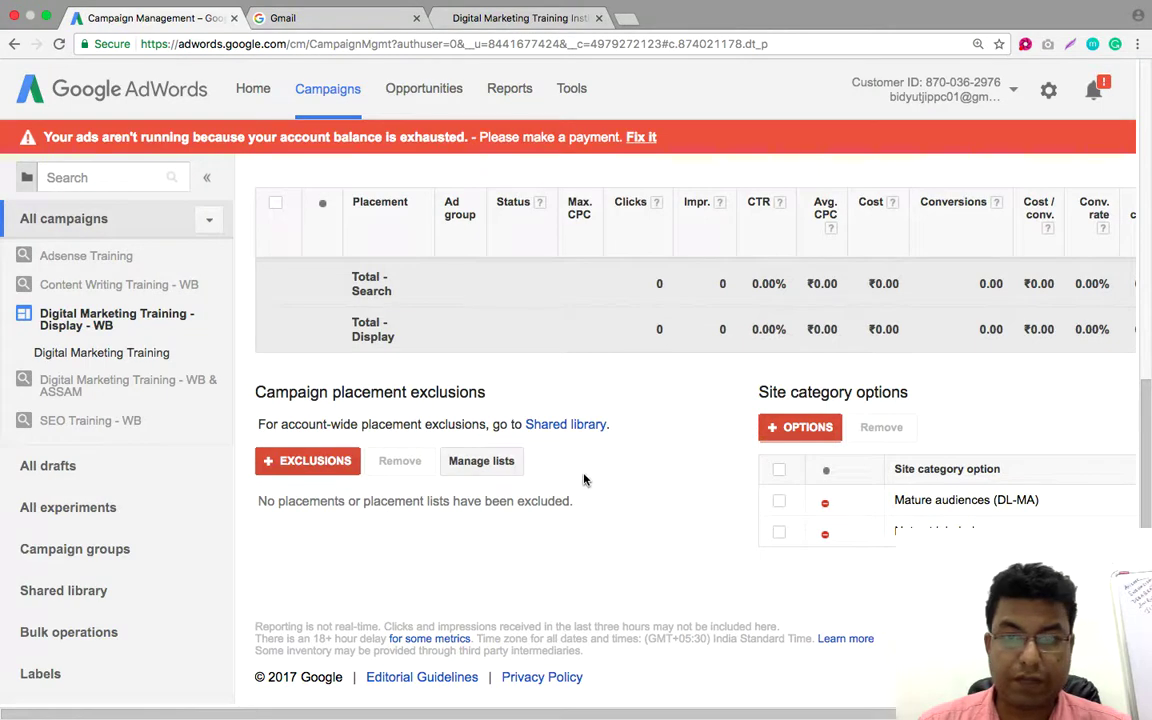
click(789, 430)
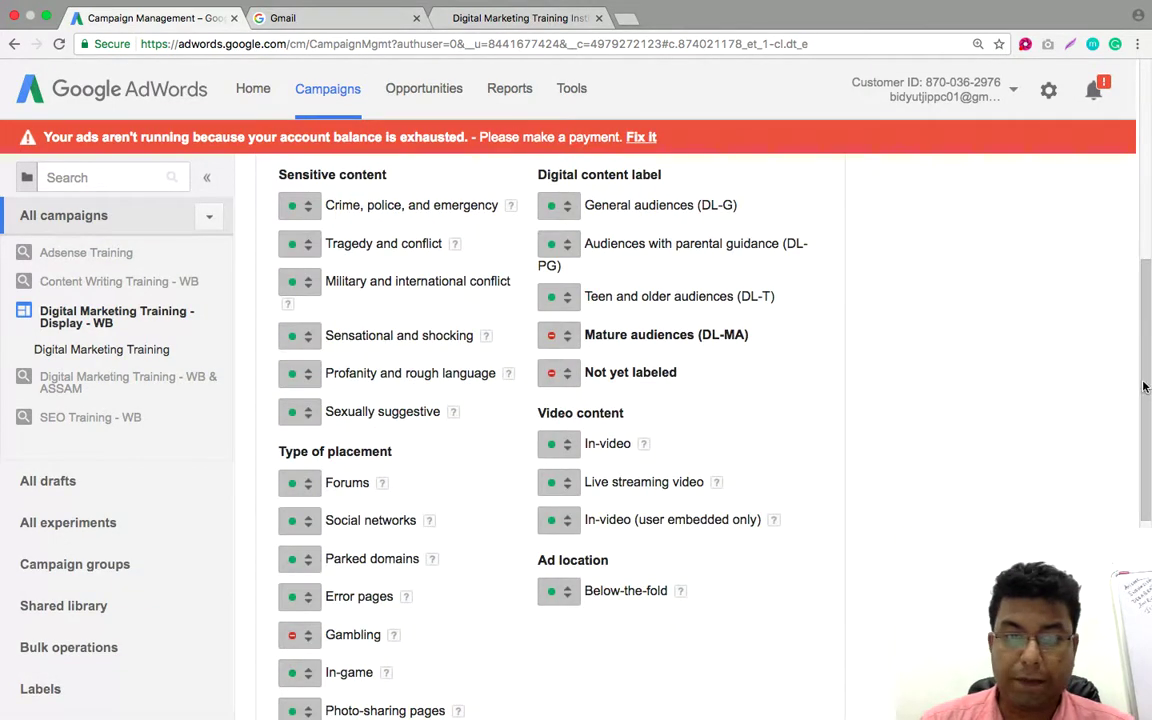
Exclude Crime, Tragedy, Military conflict, Sensational, Profanity and Sexually suggestive site categories
scroll(480, 549, up, 3)
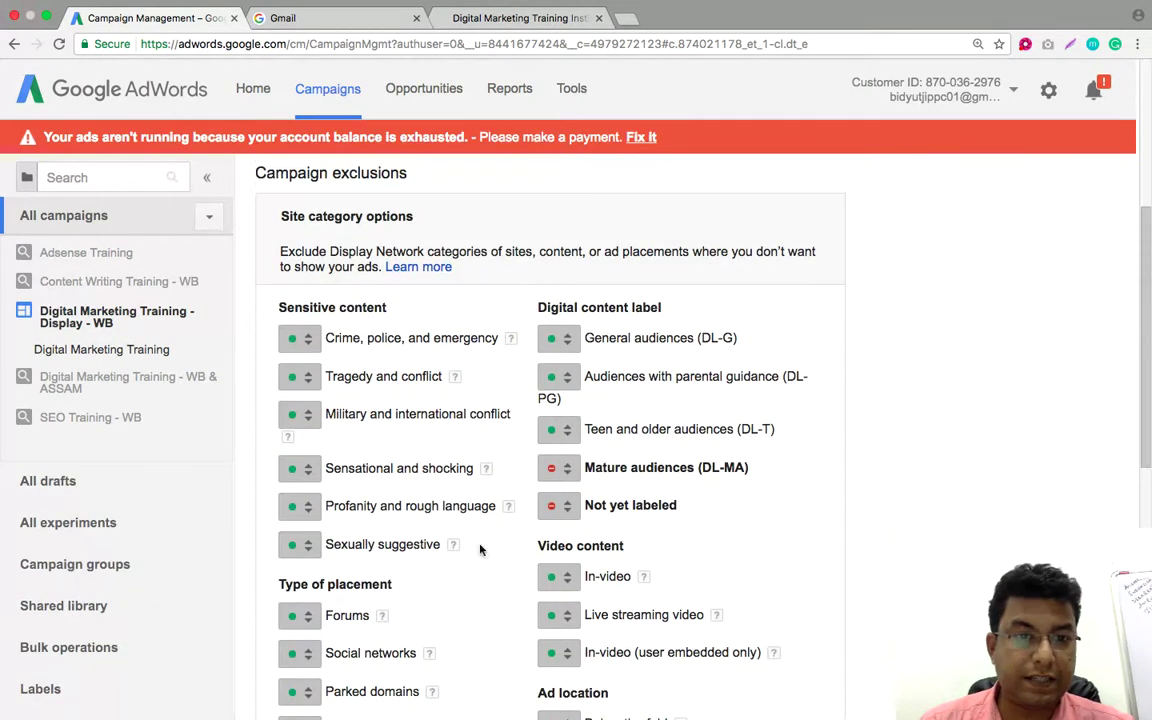
click(308, 342)
click(313, 397)
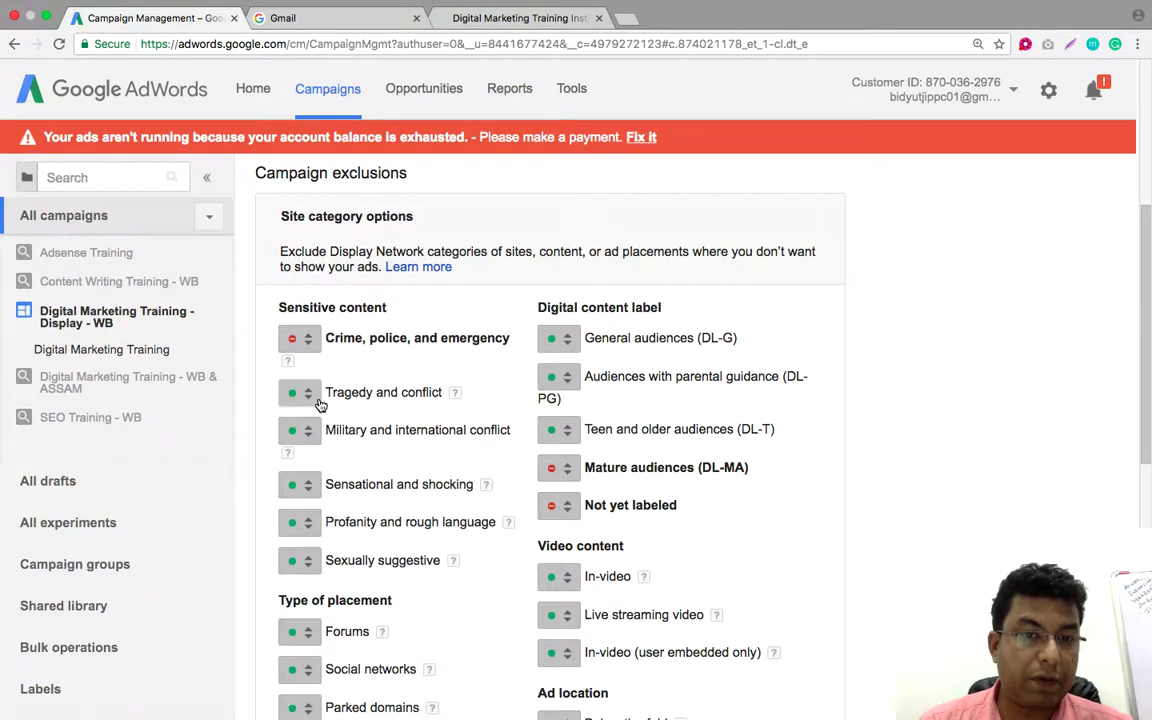
click(308, 400)
click(326, 451)
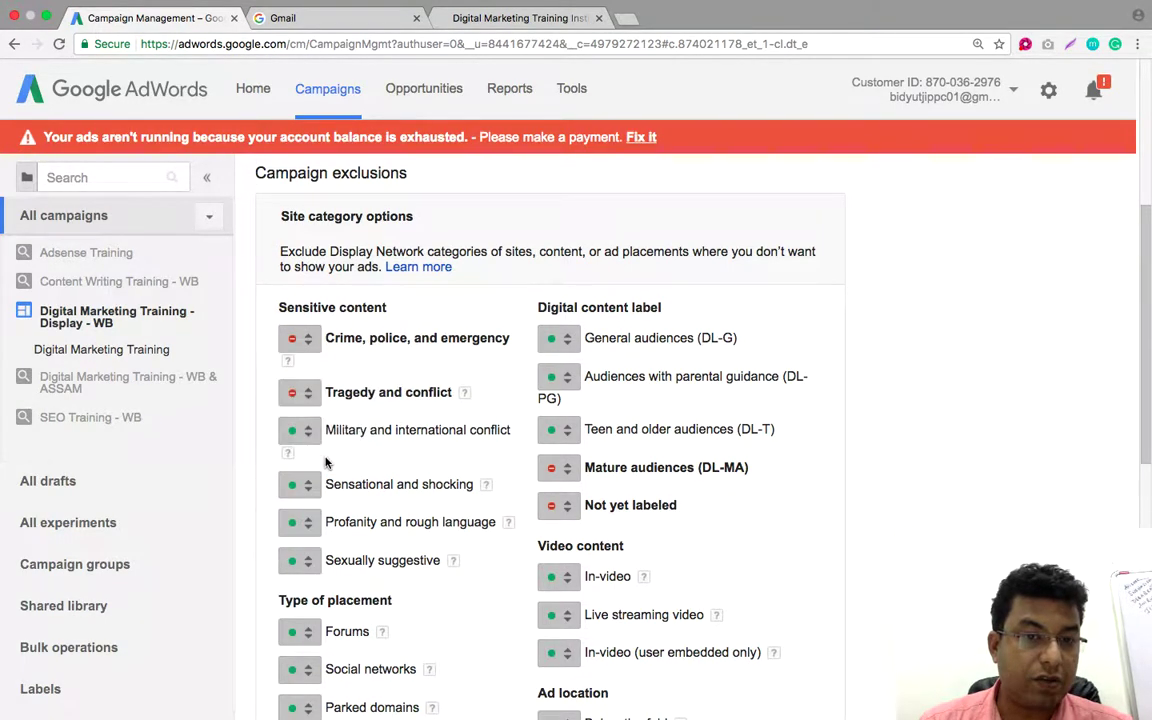
click(308, 442)
click(330, 490)
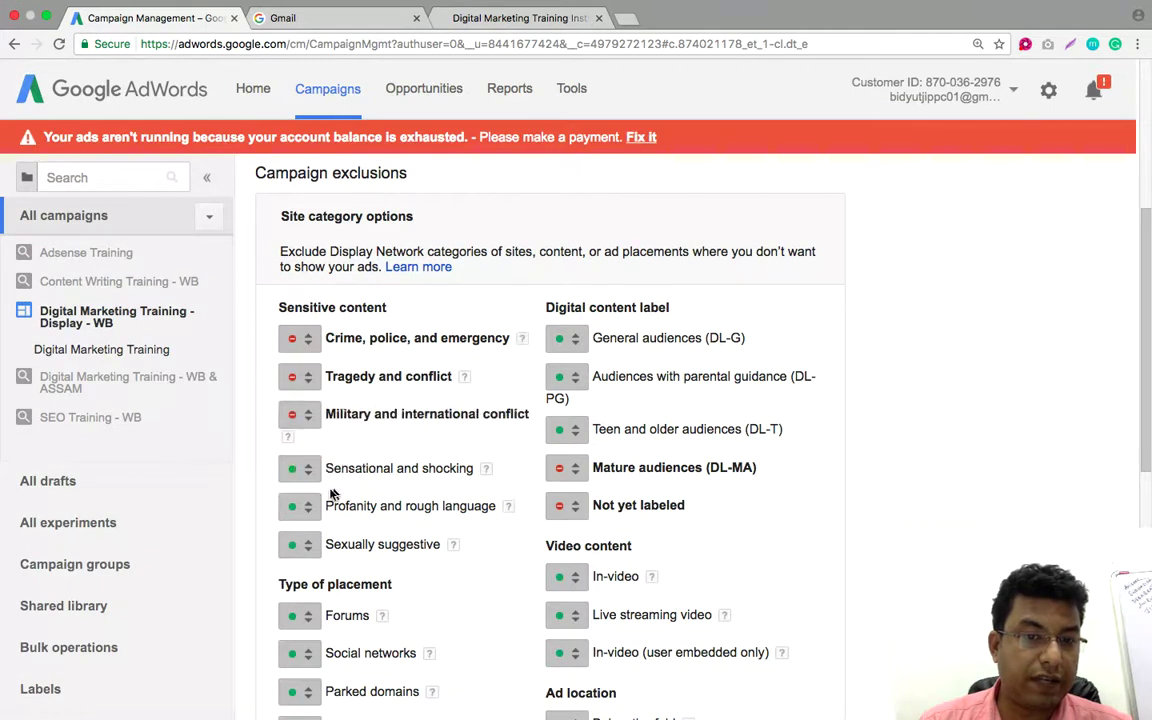
click(306, 470)
click(308, 524)
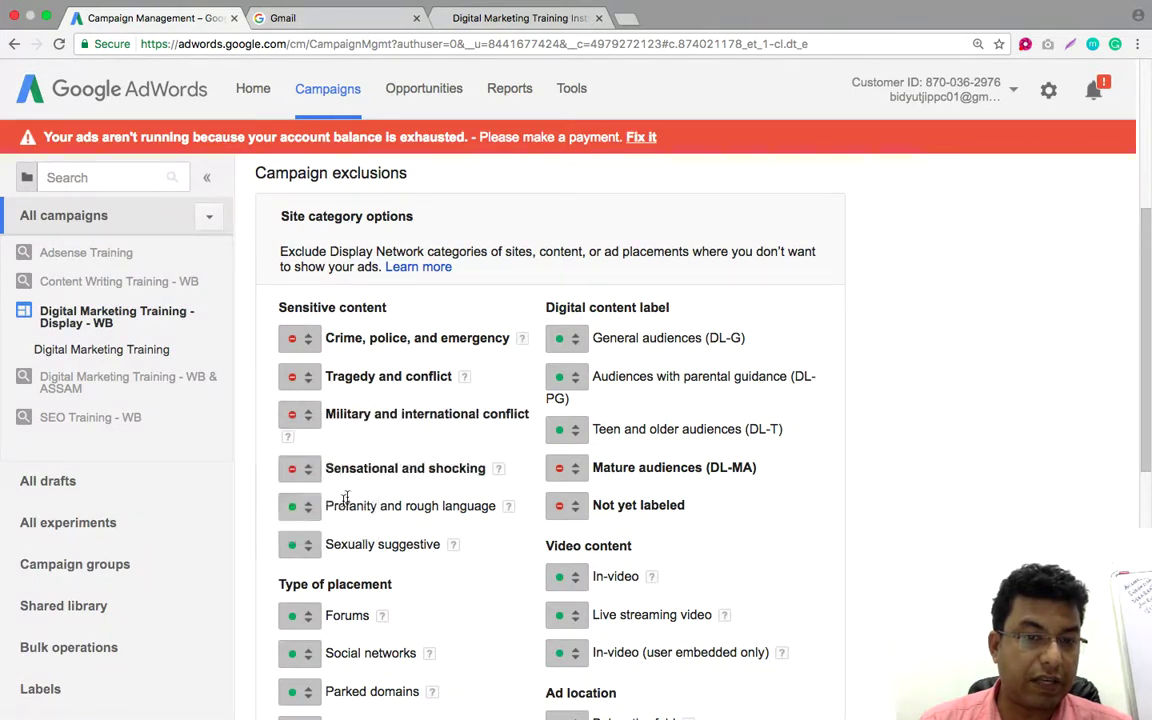
click(309, 514)
click(313, 561)
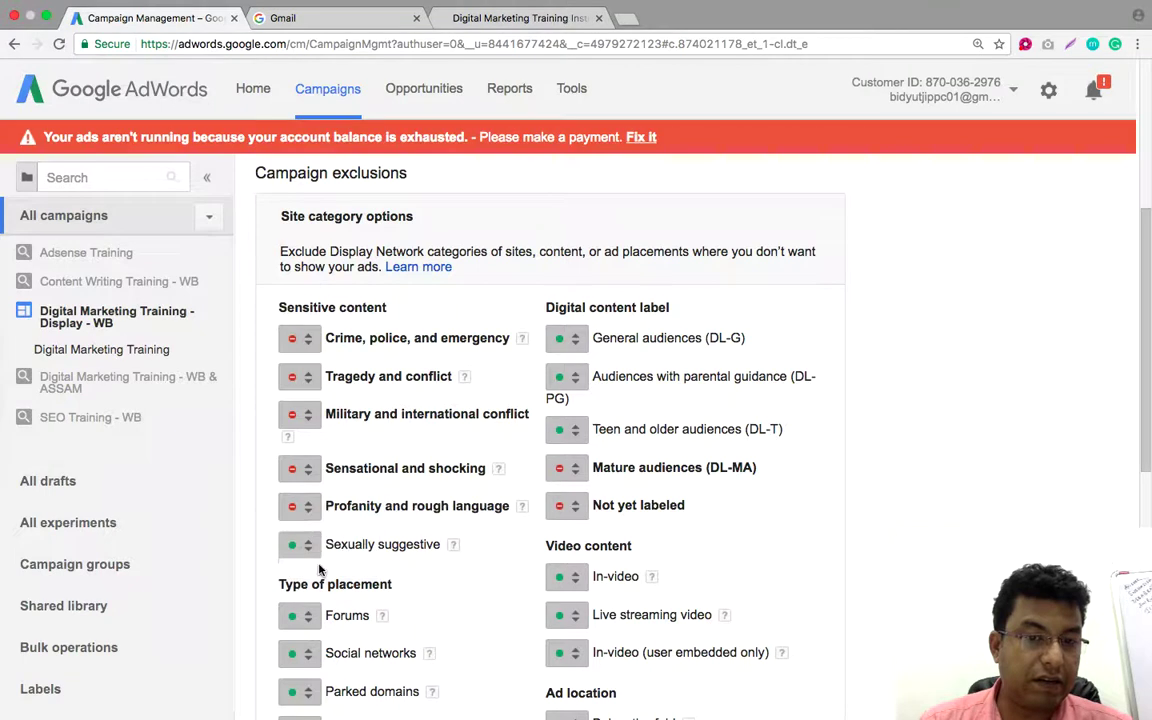
click(308, 548)
click(320, 603)
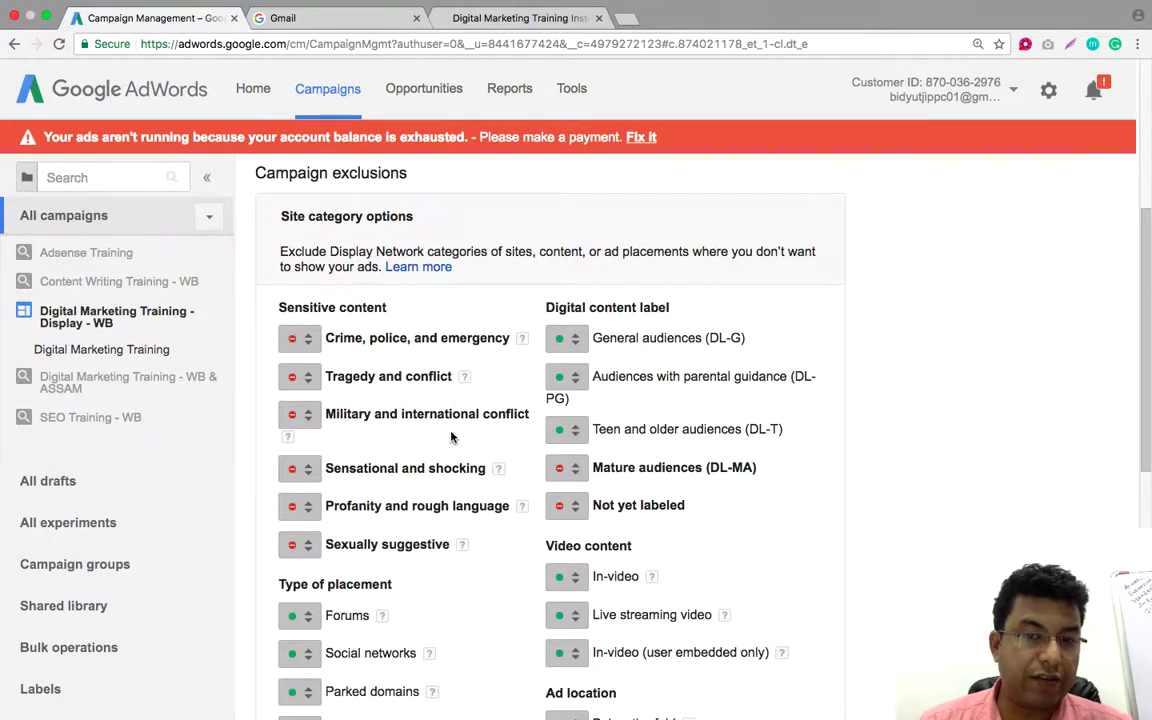
Exclude Error pages, Parked domains, Social networks, Forums, In-game and Photo-sharing; keep Video-sharing enabled
scroll(446, 433, down, 3)
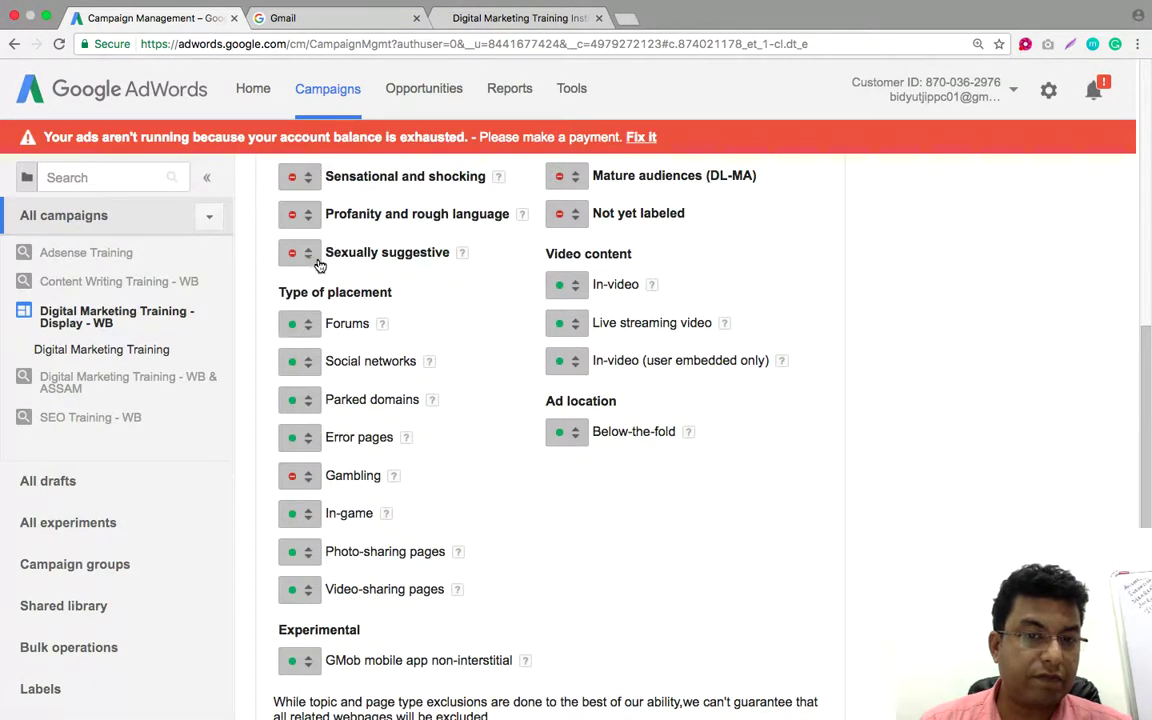
click(308, 441)
click(327, 487)
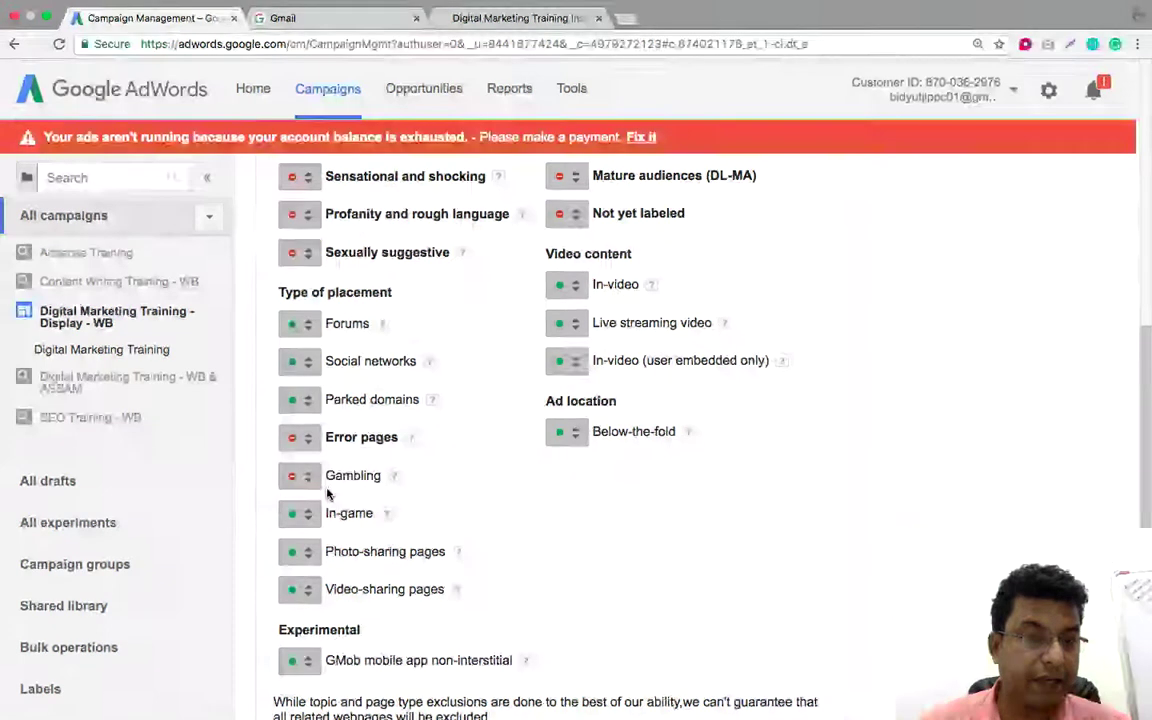
click(303, 400)
click(305, 455)
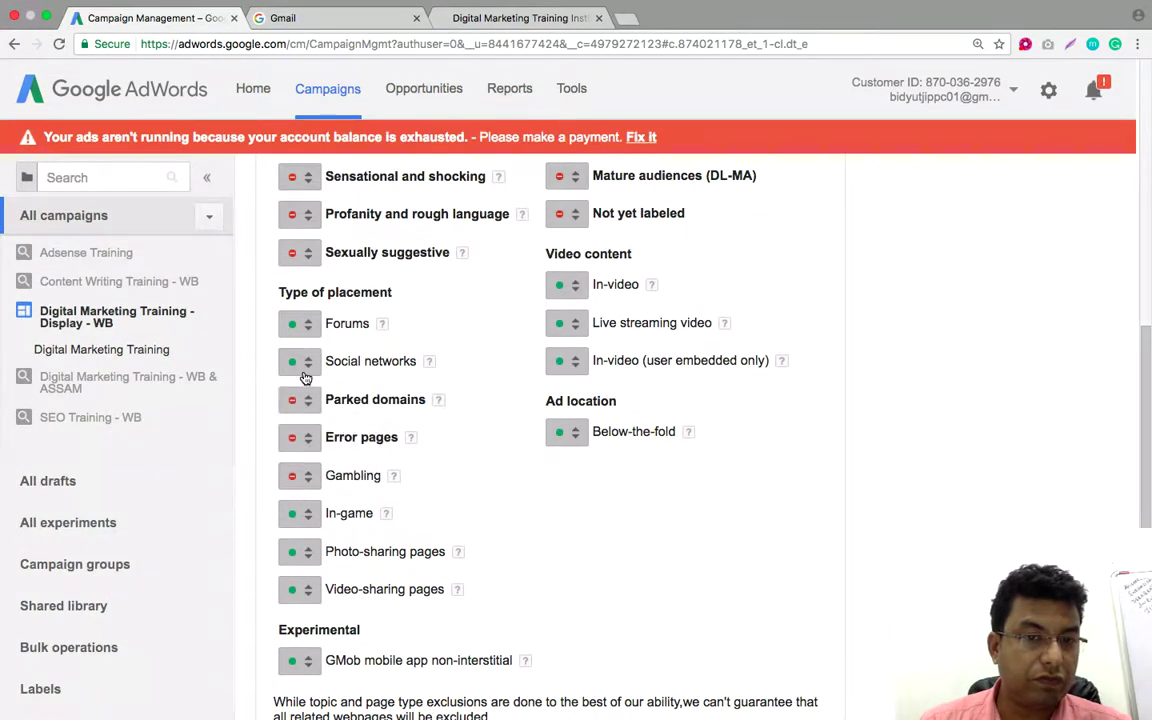
click(308, 363)
click(321, 418)
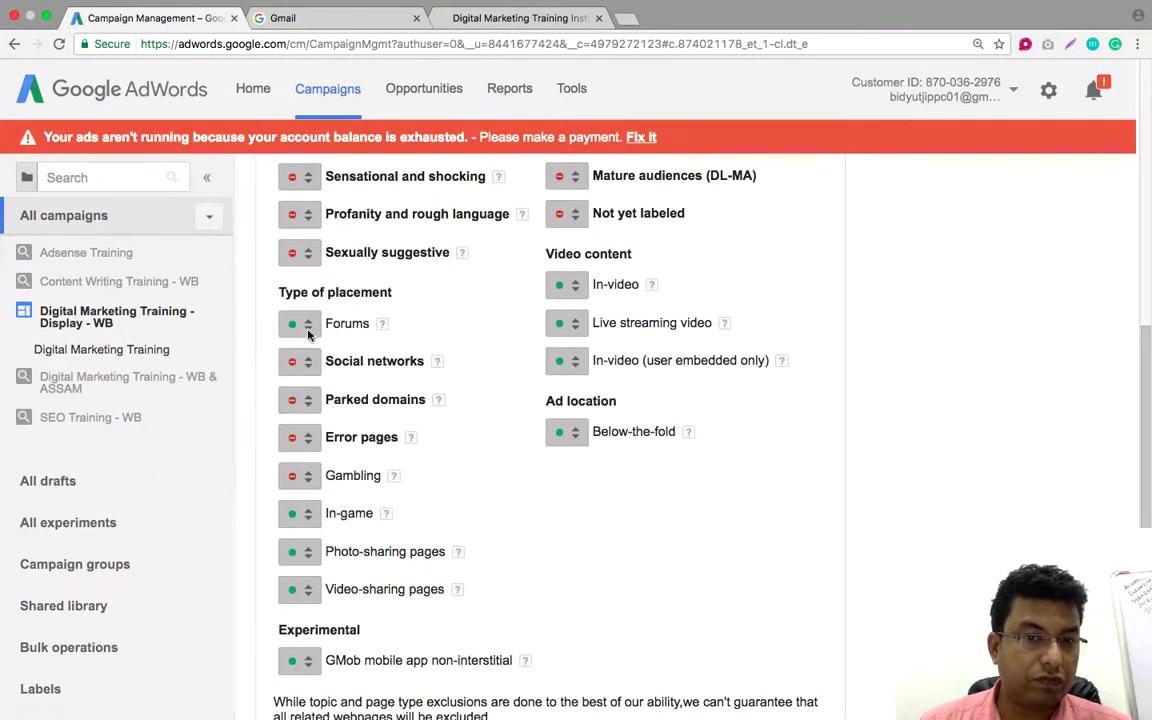
click(308, 334)
click(312, 381)
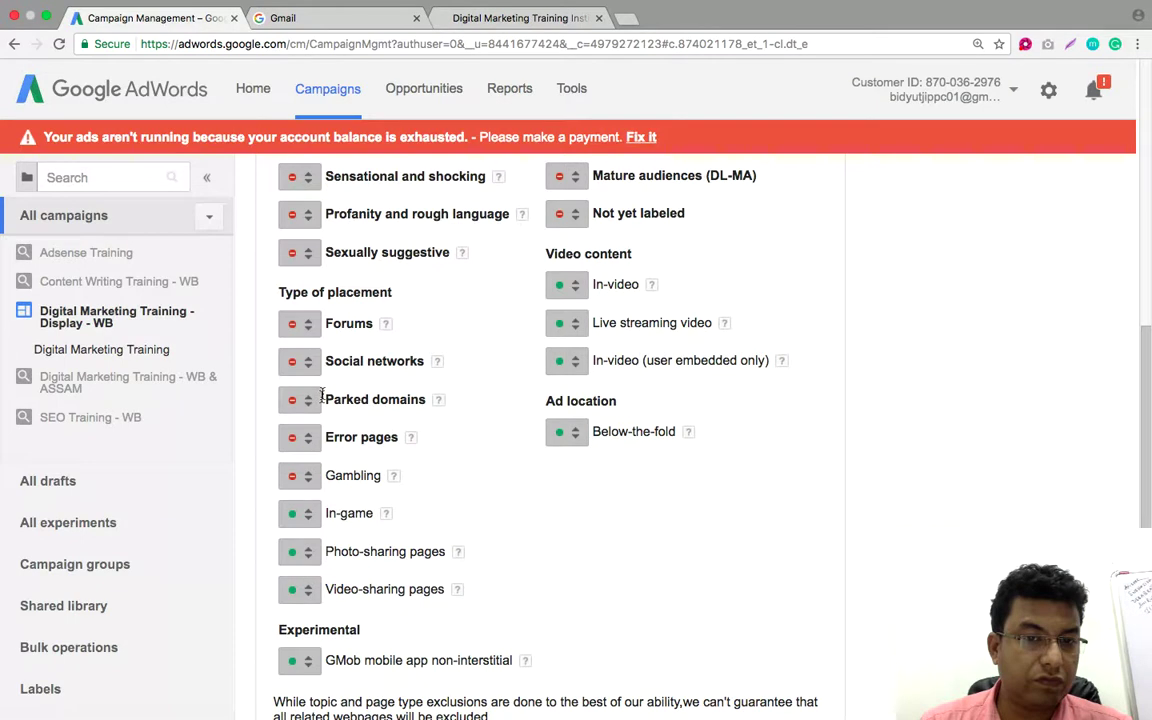
click(305, 522)
click(305, 571)
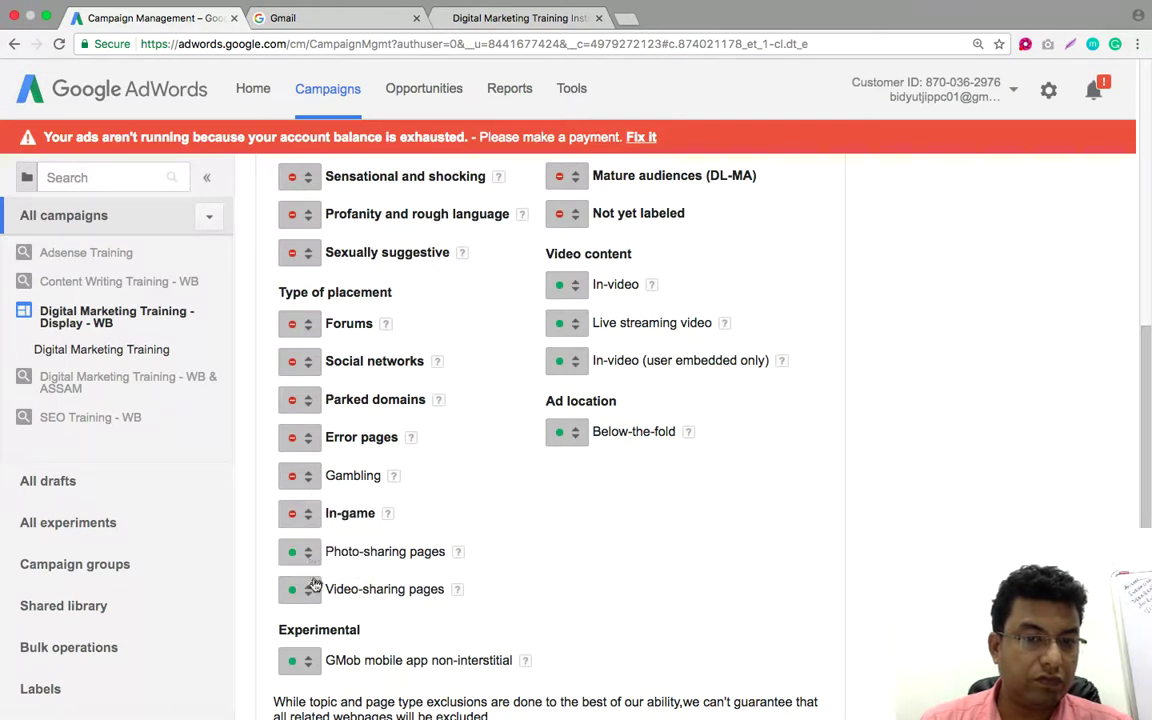
click(309, 556)
click(335, 608)
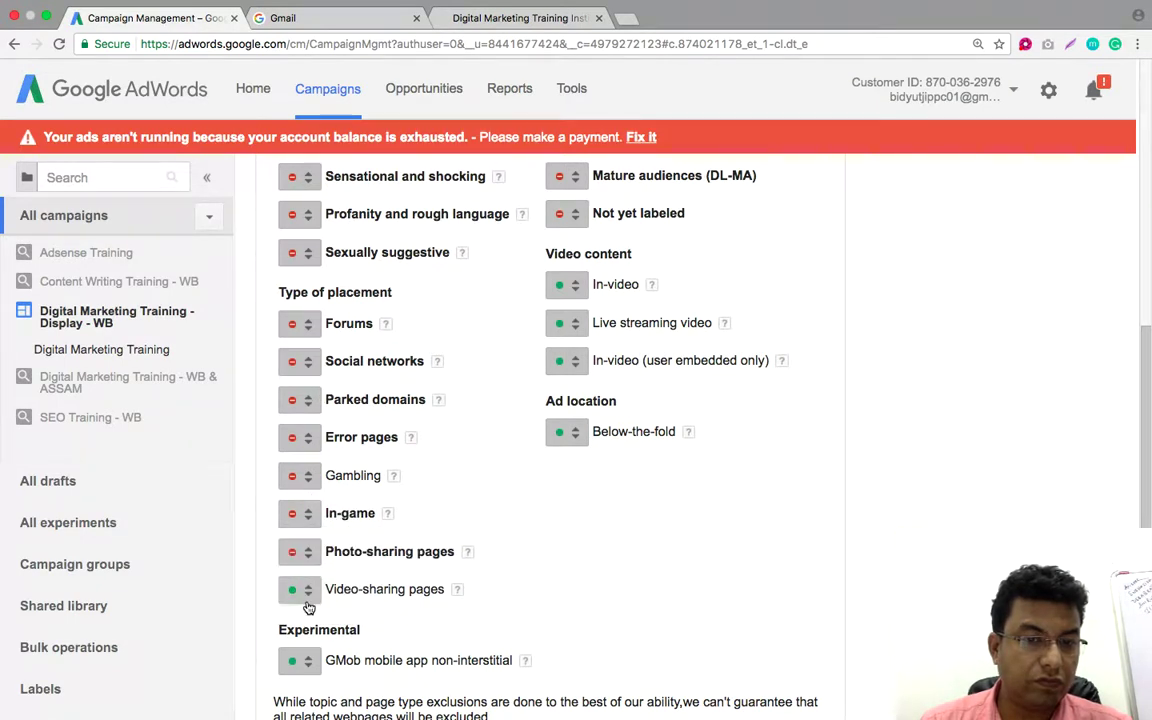
click(306, 596)
click(599, 535)
scroll(597, 536, down, 3)
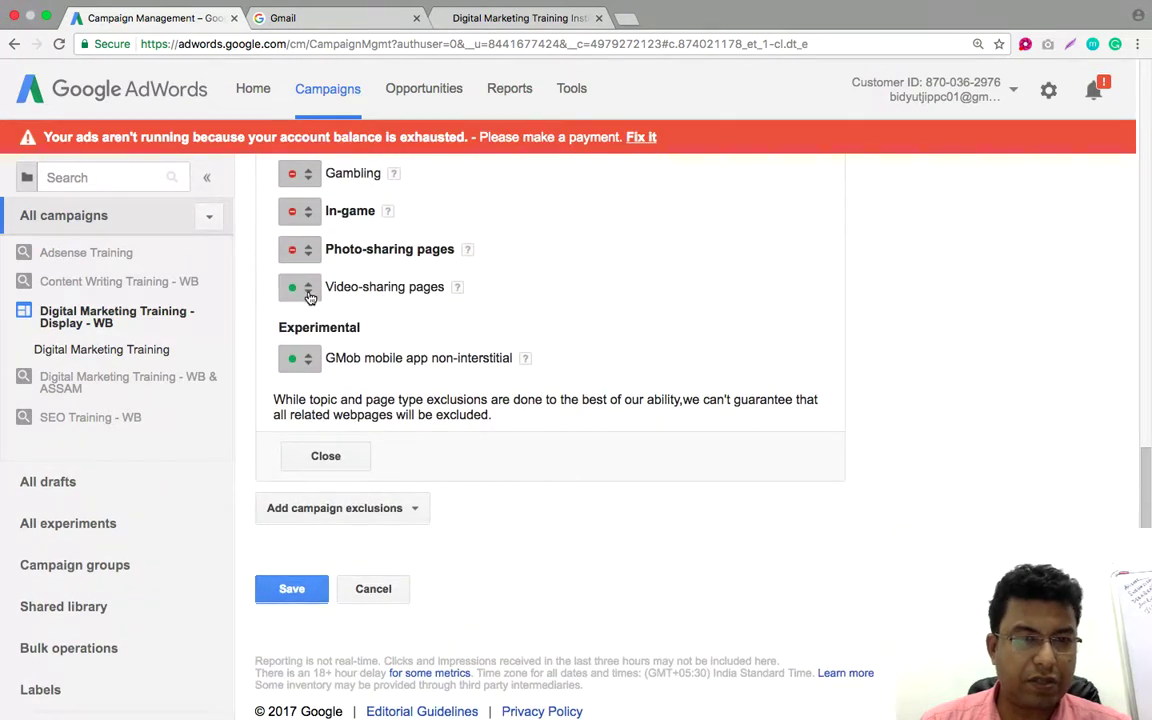
click(308, 290)
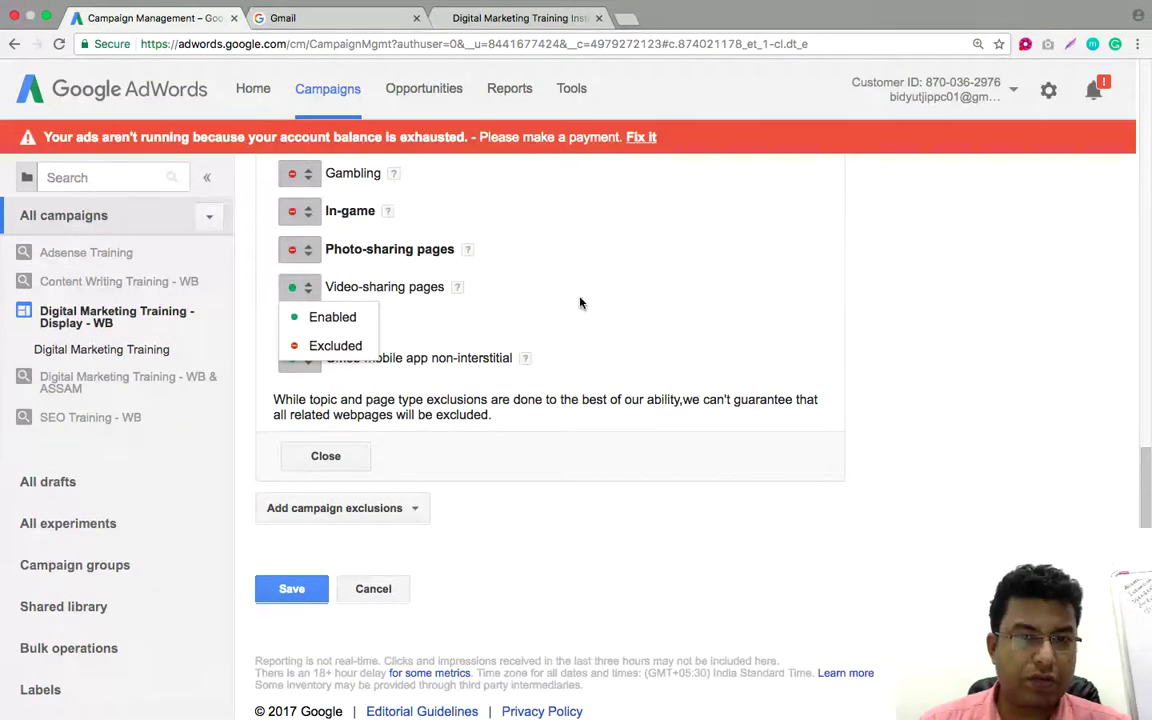
click(521, 266)
Exclude GMob mobile app non-interstitial pages
click(312, 366)
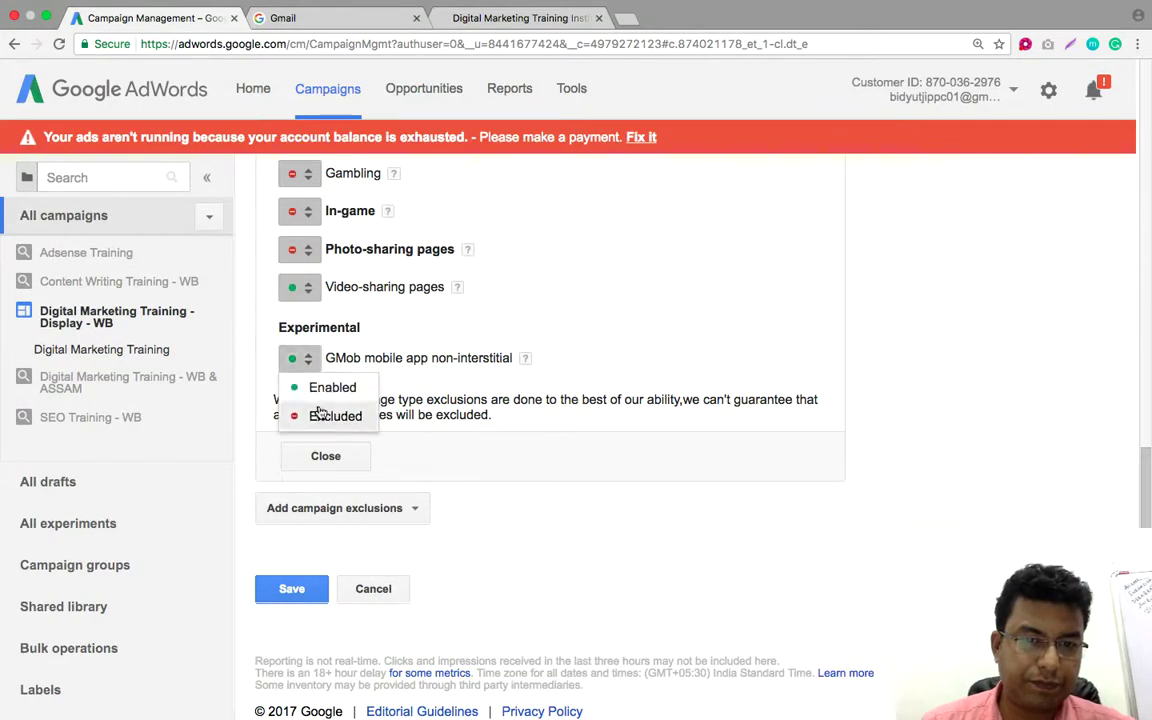
click(318, 414)
mouse_move(462, 290)
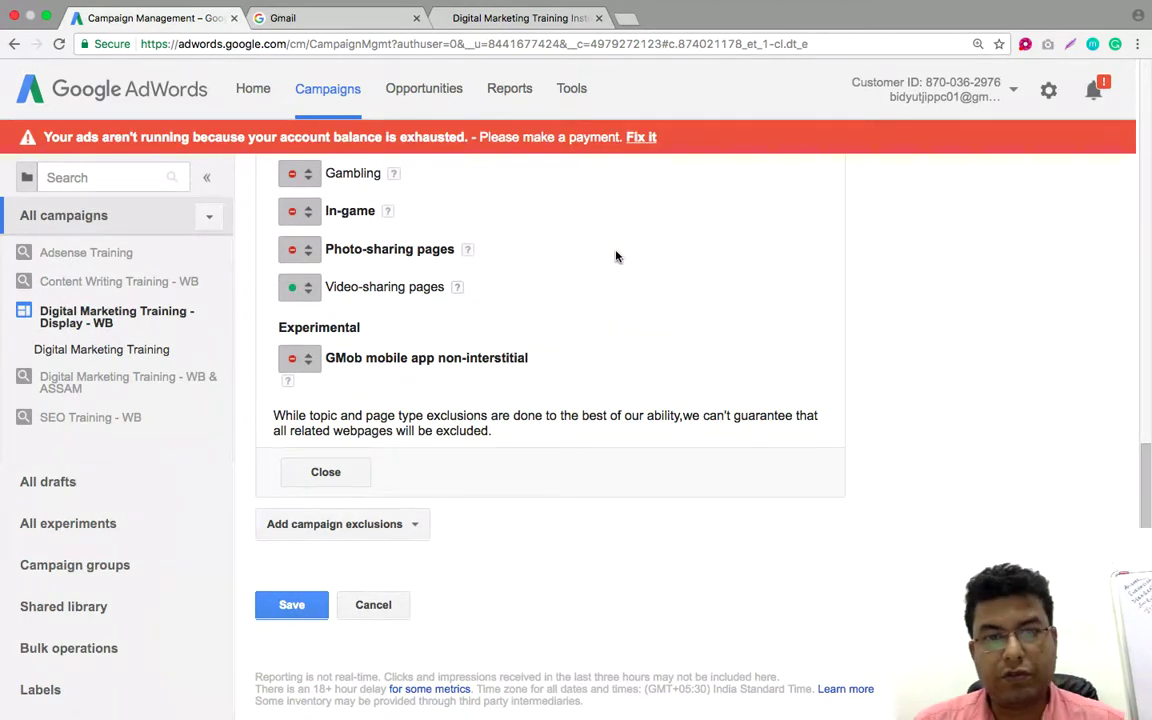
scroll(603, 266, down, 1)
scroll(603, 269, up, 10)
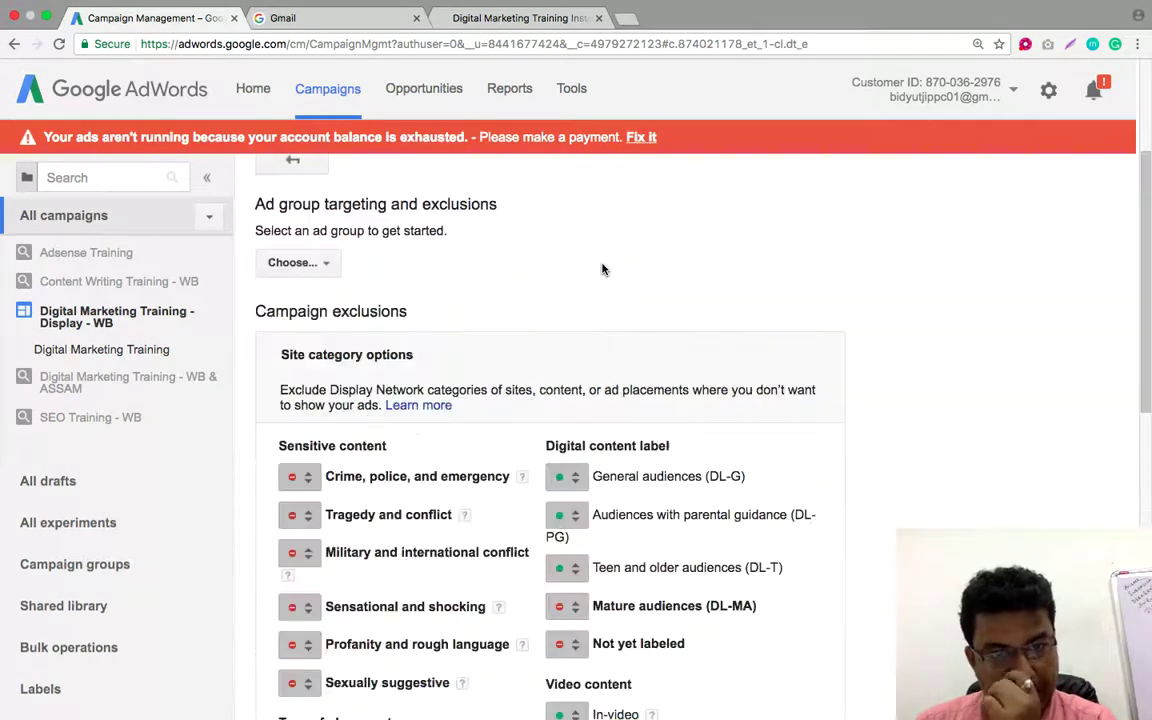
scroll(603, 269, down, 5)
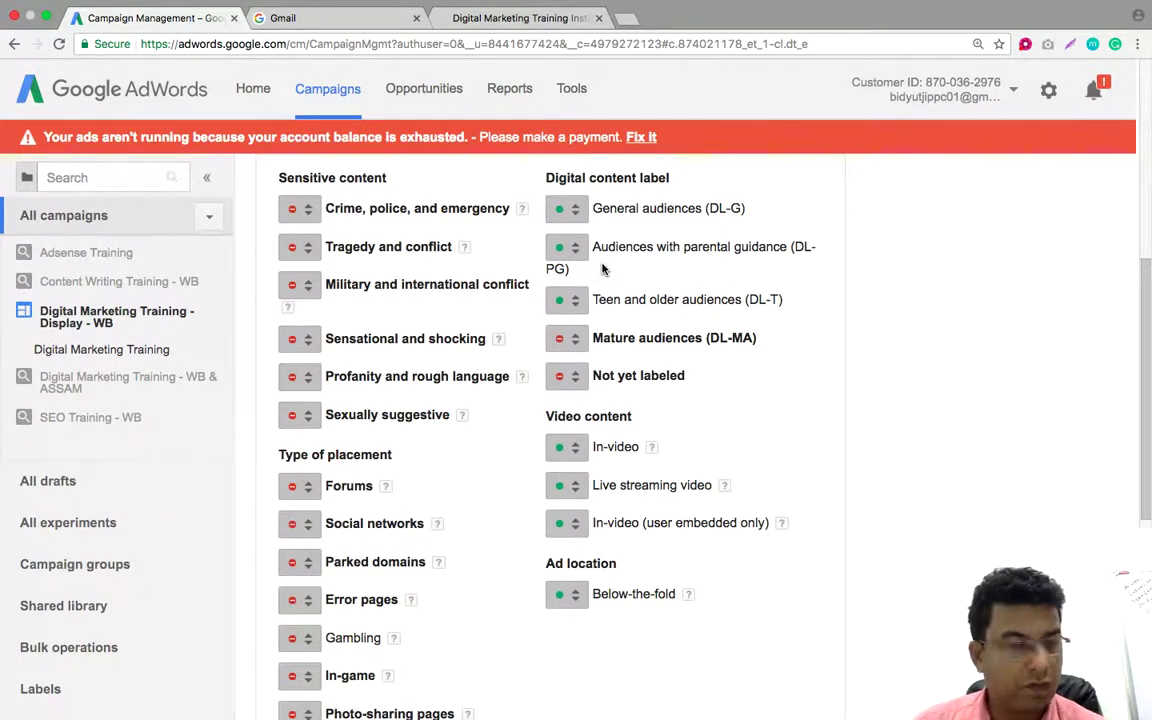
scroll(601, 269, up, 5)
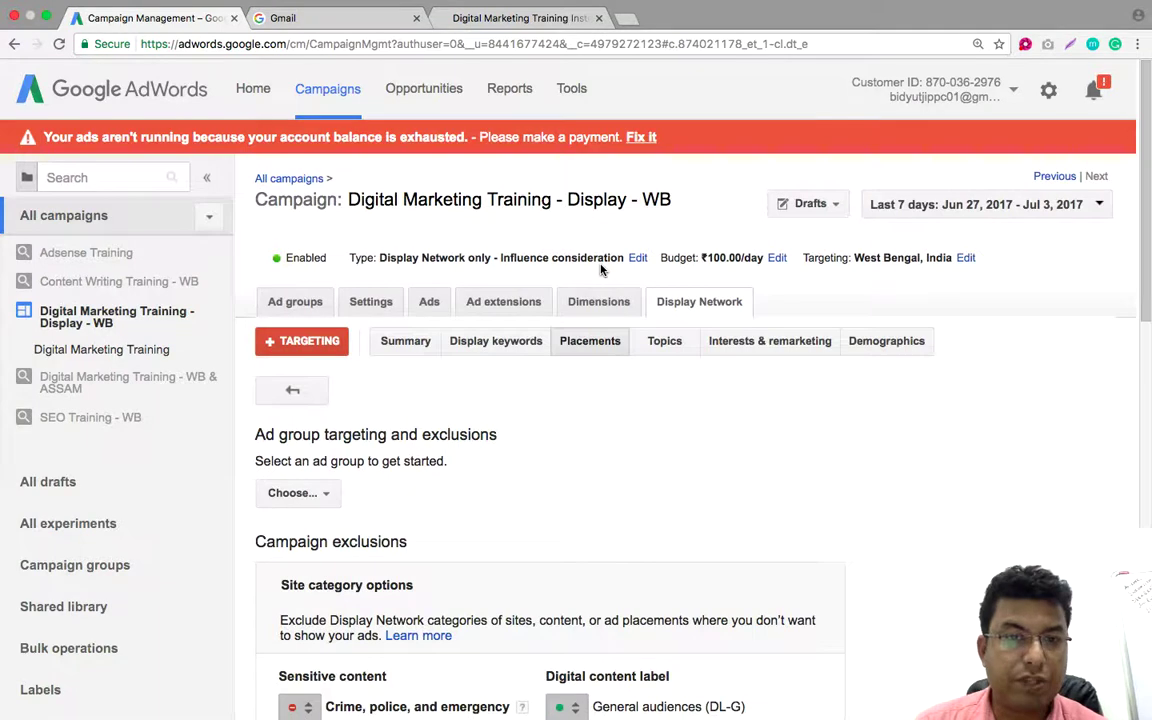
scroll(601, 269, down, 1)
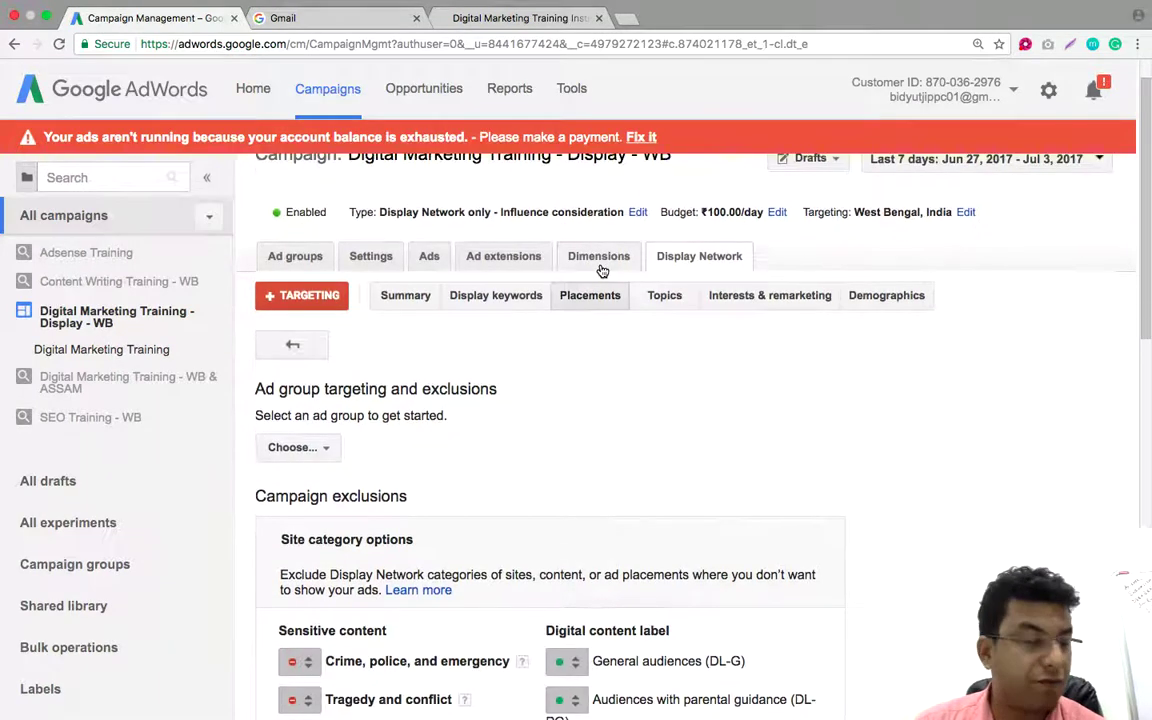
Switch to the Display Network summary and open the targeting editor's ad group list
click(403, 296)
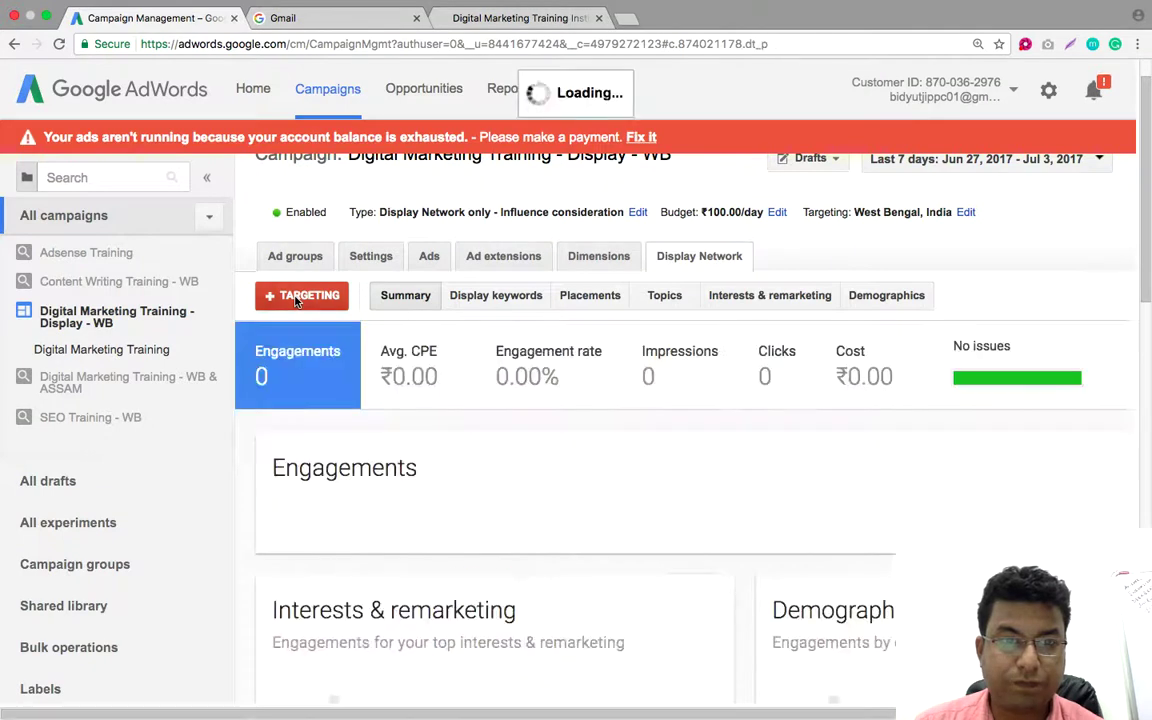
click(298, 297)
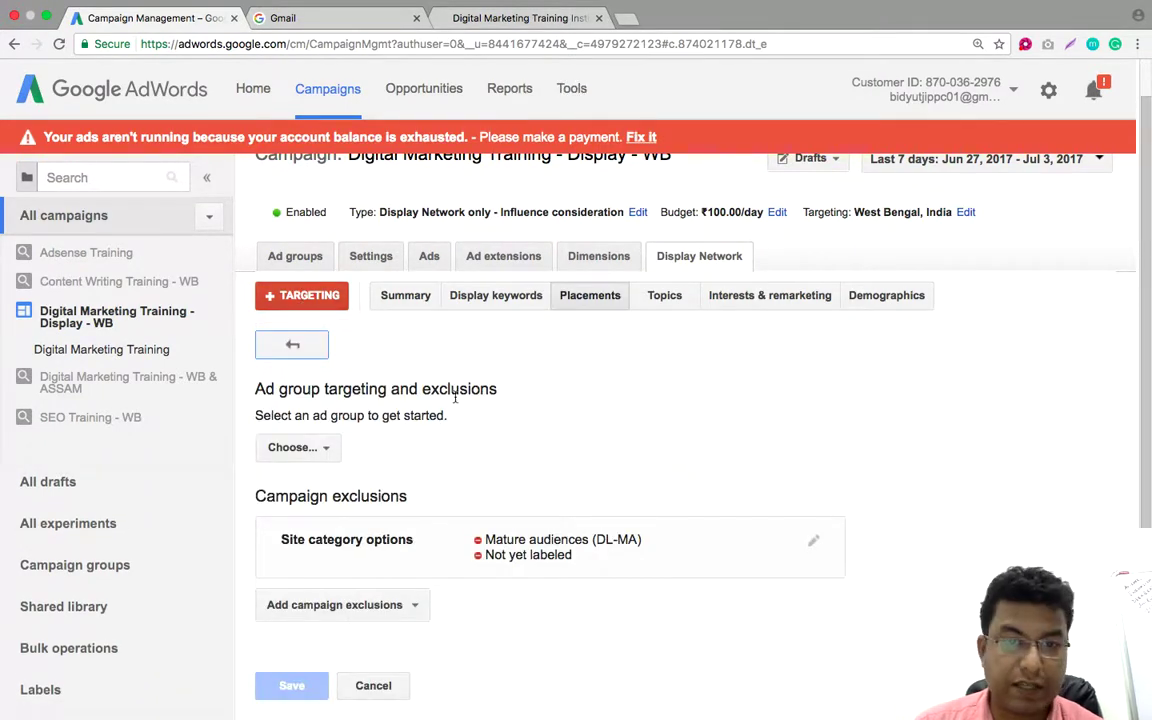
scroll(738, 414, down, 2)
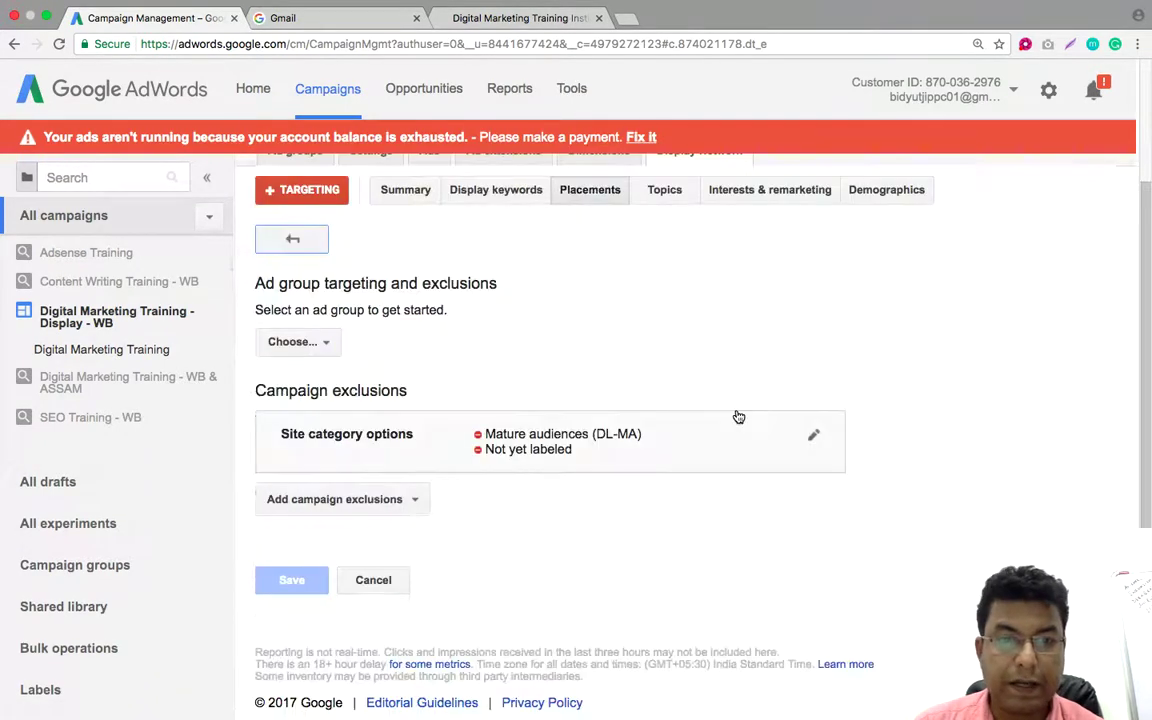
click(298, 342)
Open the Digital Marketing Training ad group's targeting and choose Placements under Add targeting
click(334, 470)
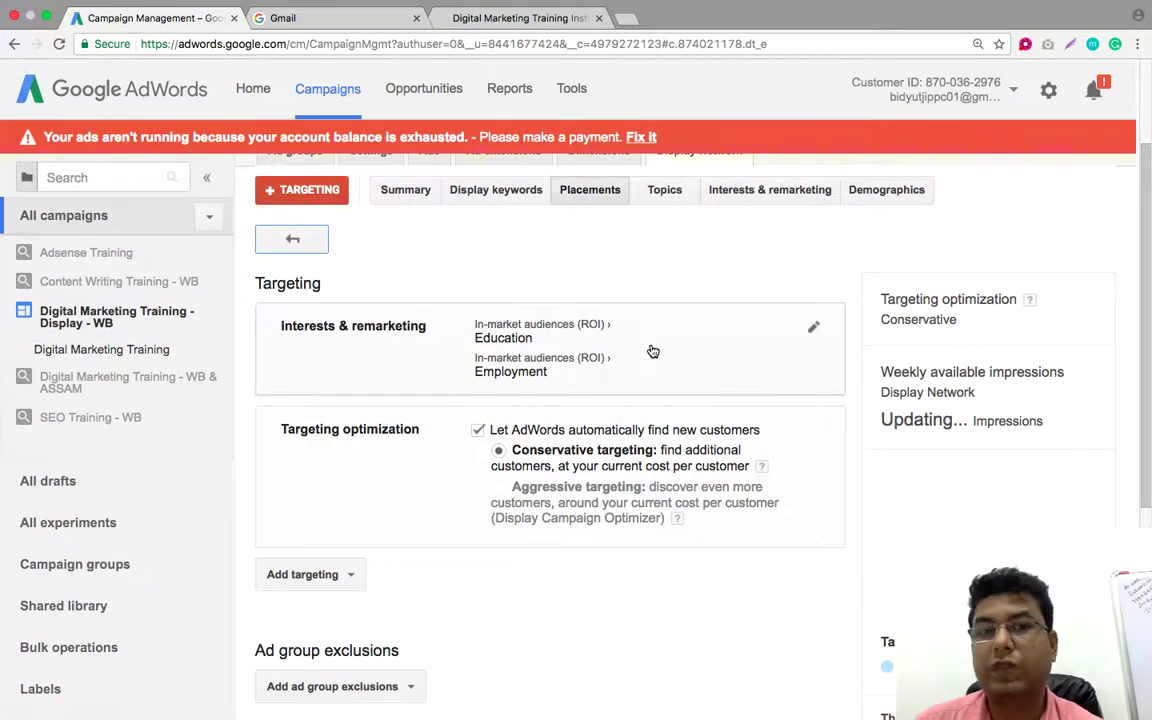
click(814, 330)
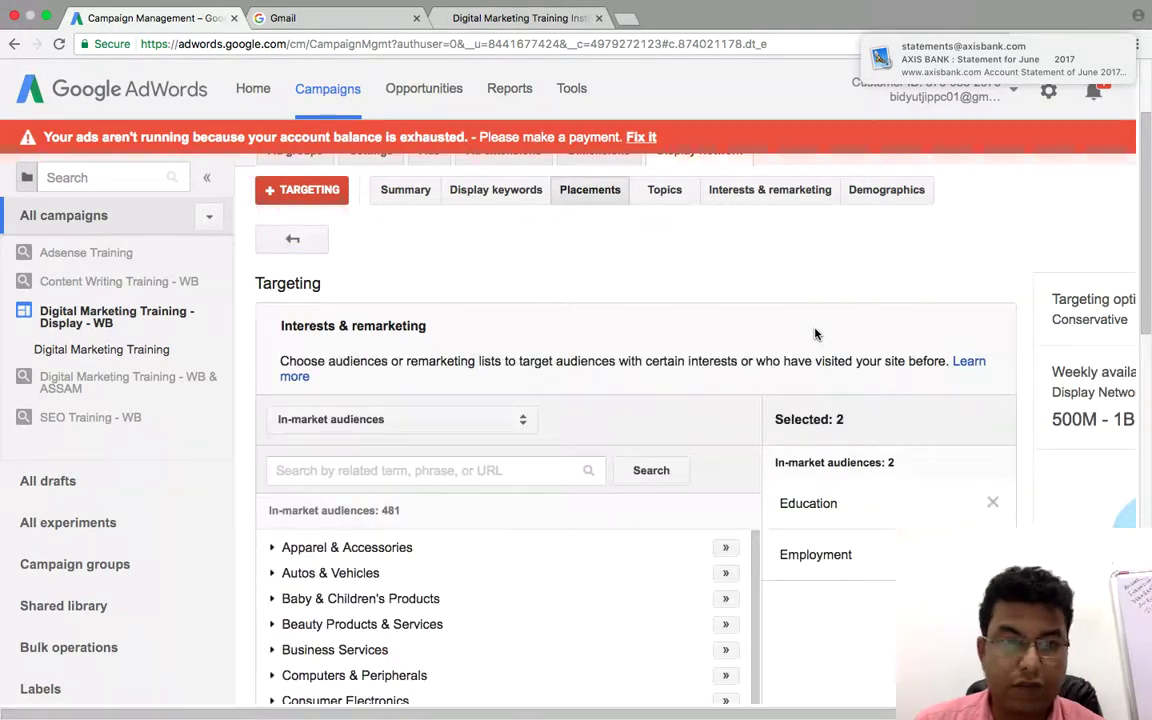
scroll(815, 333, down, 5)
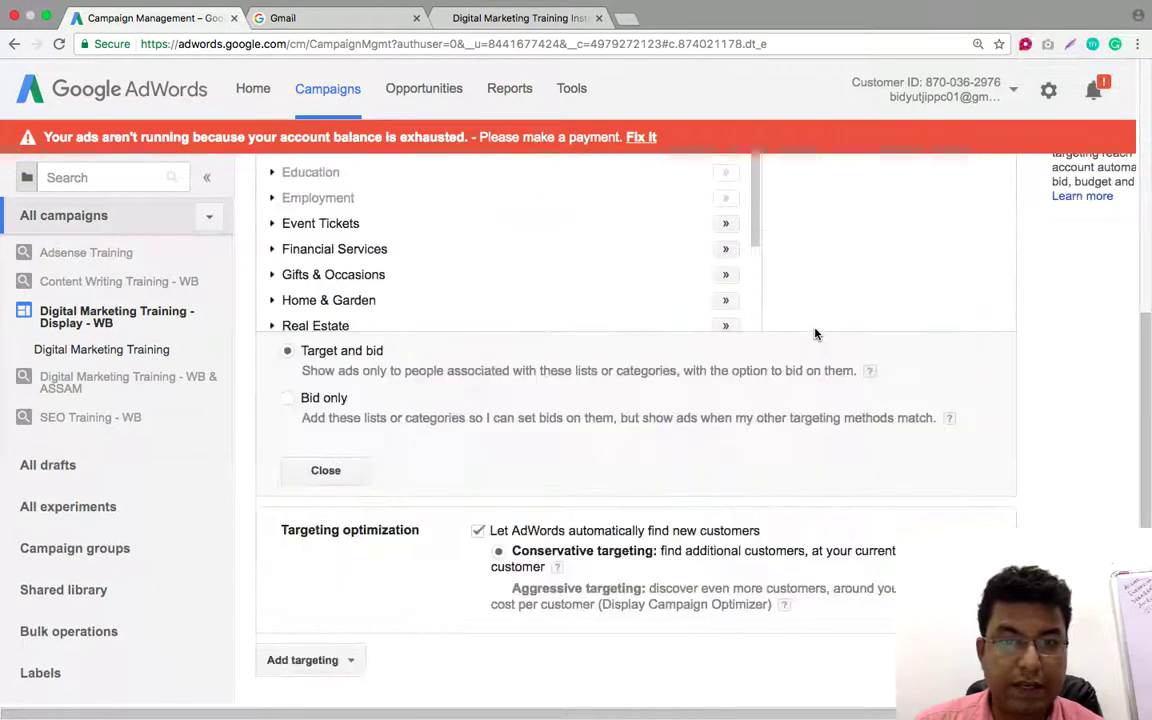
scroll(815, 333, down, 3)
scroll(815, 333, up, 2)
scroll(815, 333, up, 1)
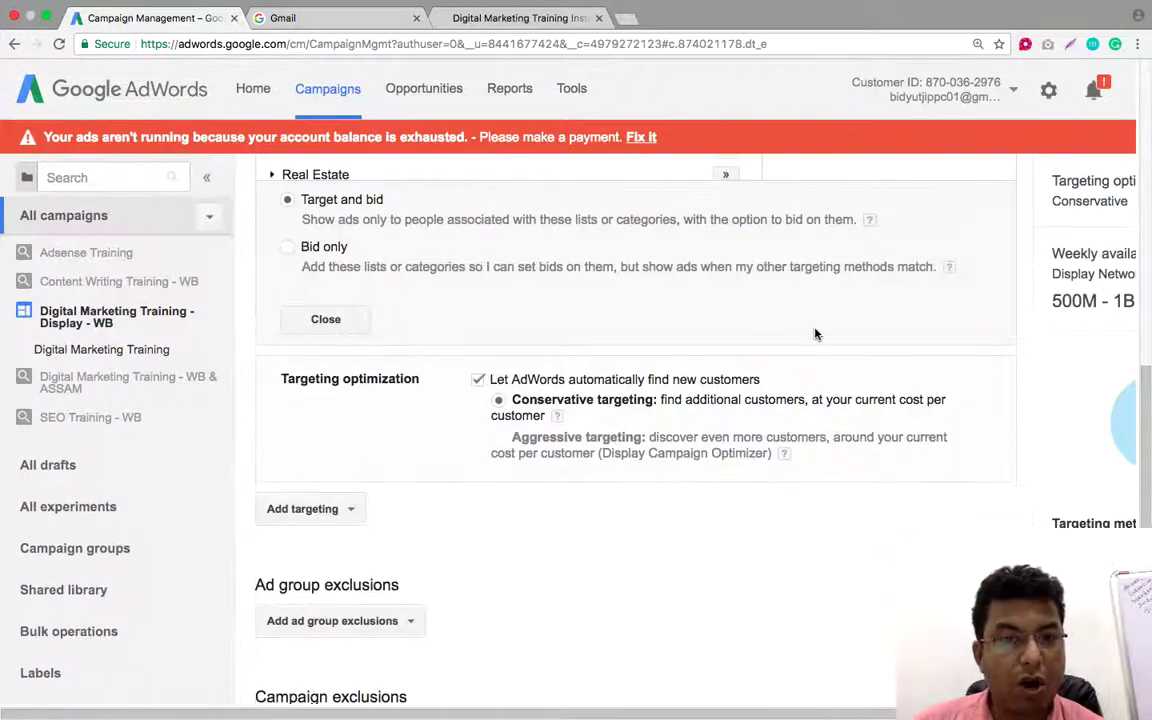
scroll(815, 333, up, 2)
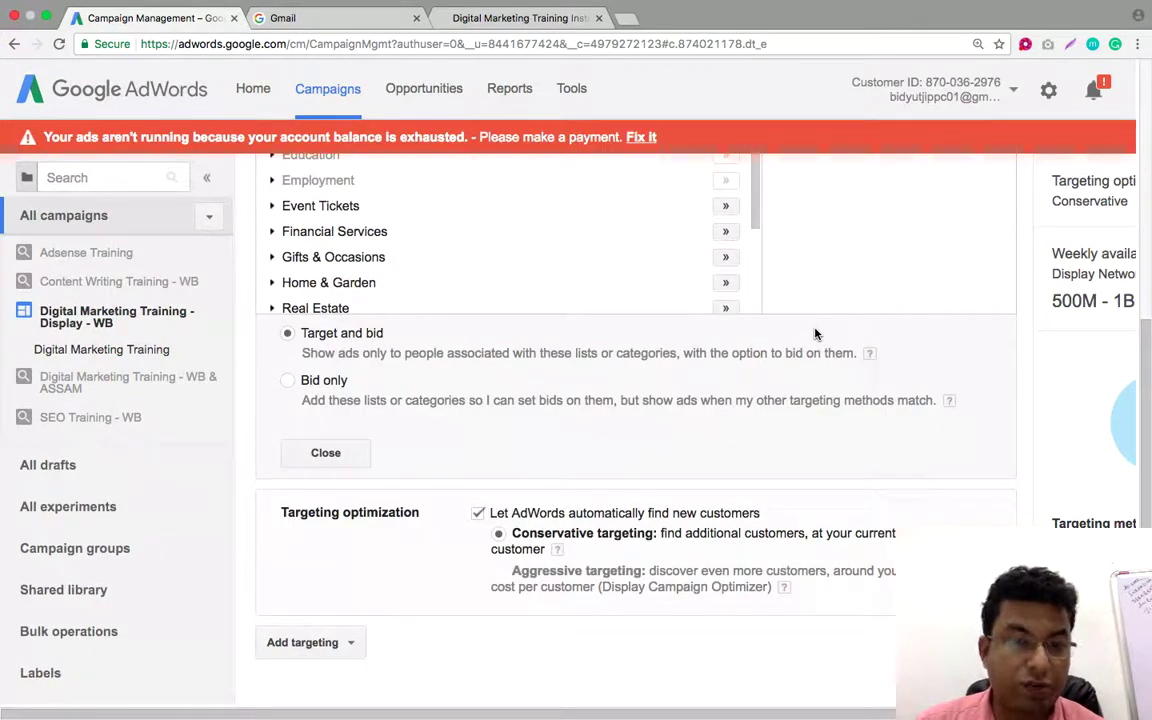
scroll(815, 333, down, 2)
scroll(815, 333, down, 2)
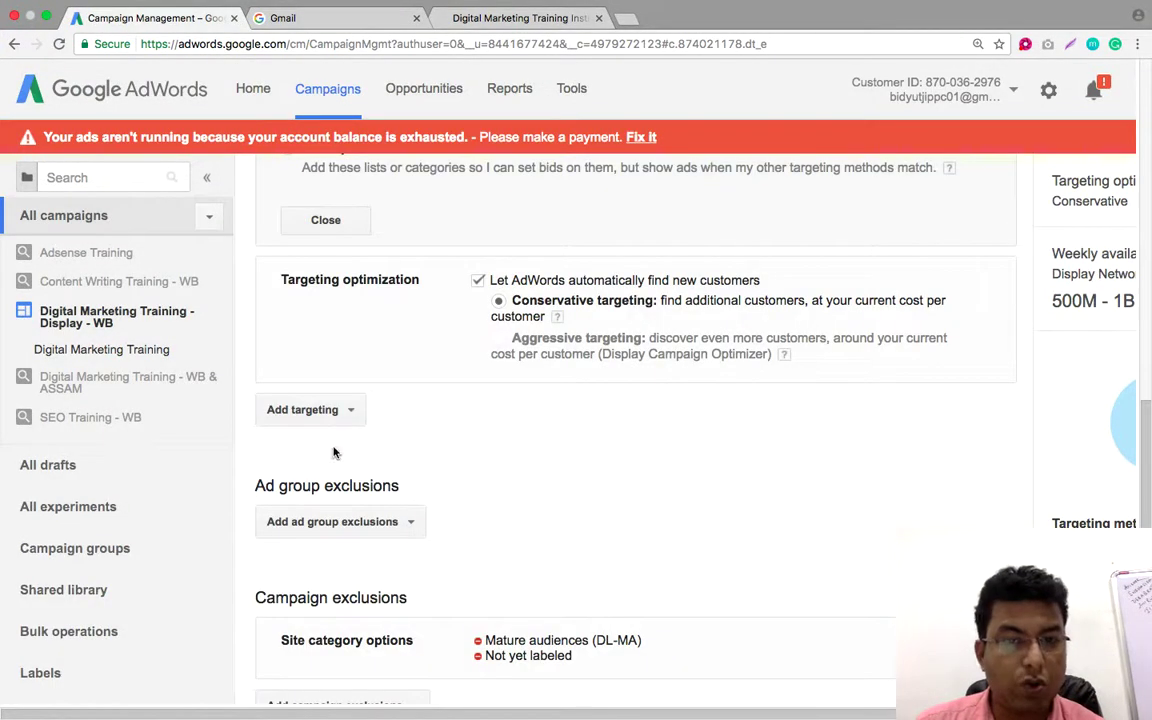
click(349, 411)
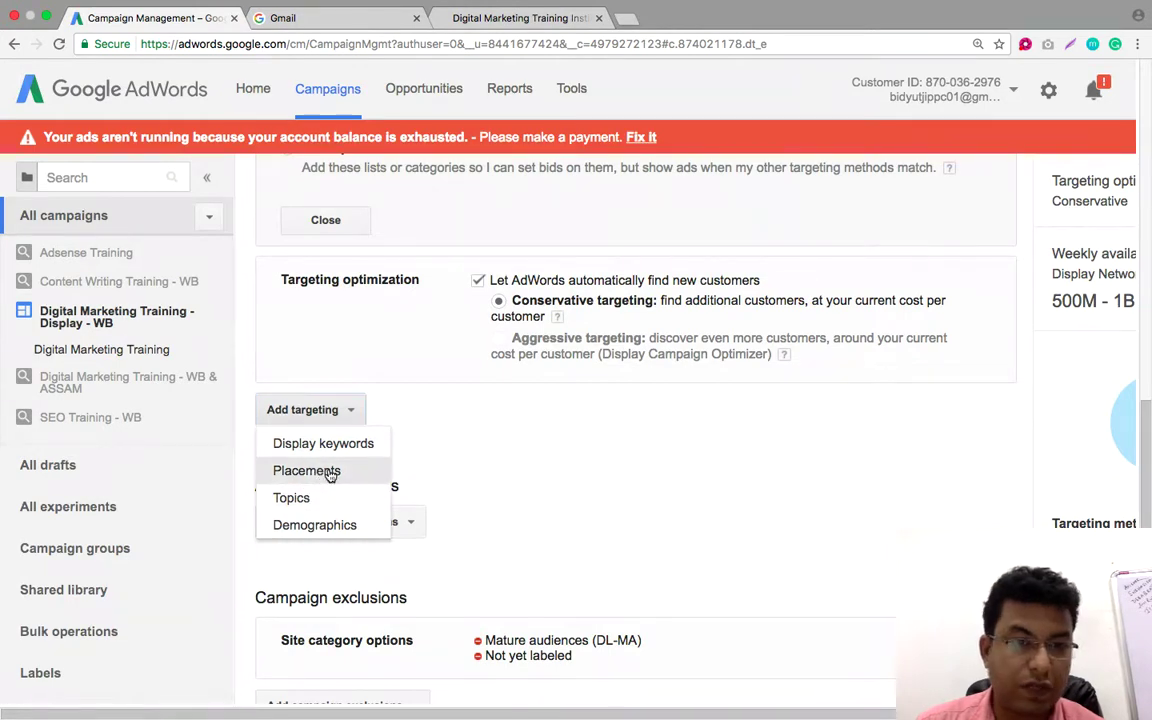
click(330, 472)
Search the website placements for youtube.com
scroll(364, 458, down, 2)
click(417, 308)
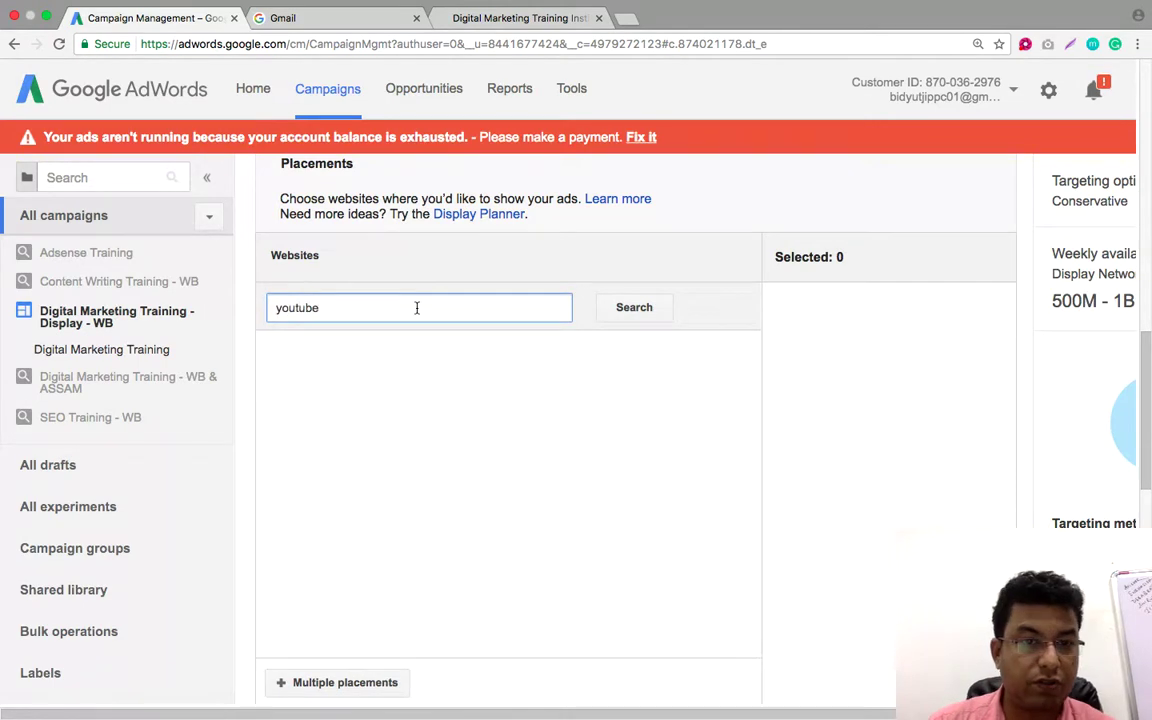
click(646, 309)
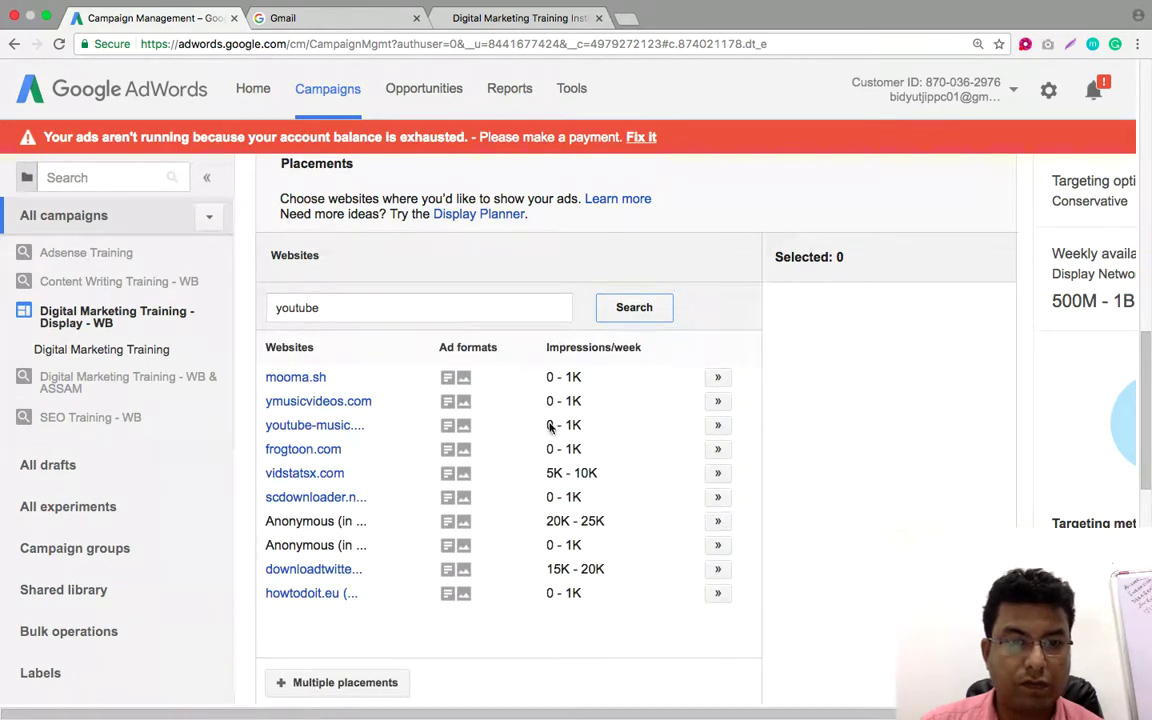
click(373, 314)
text(.com)
key(Return)
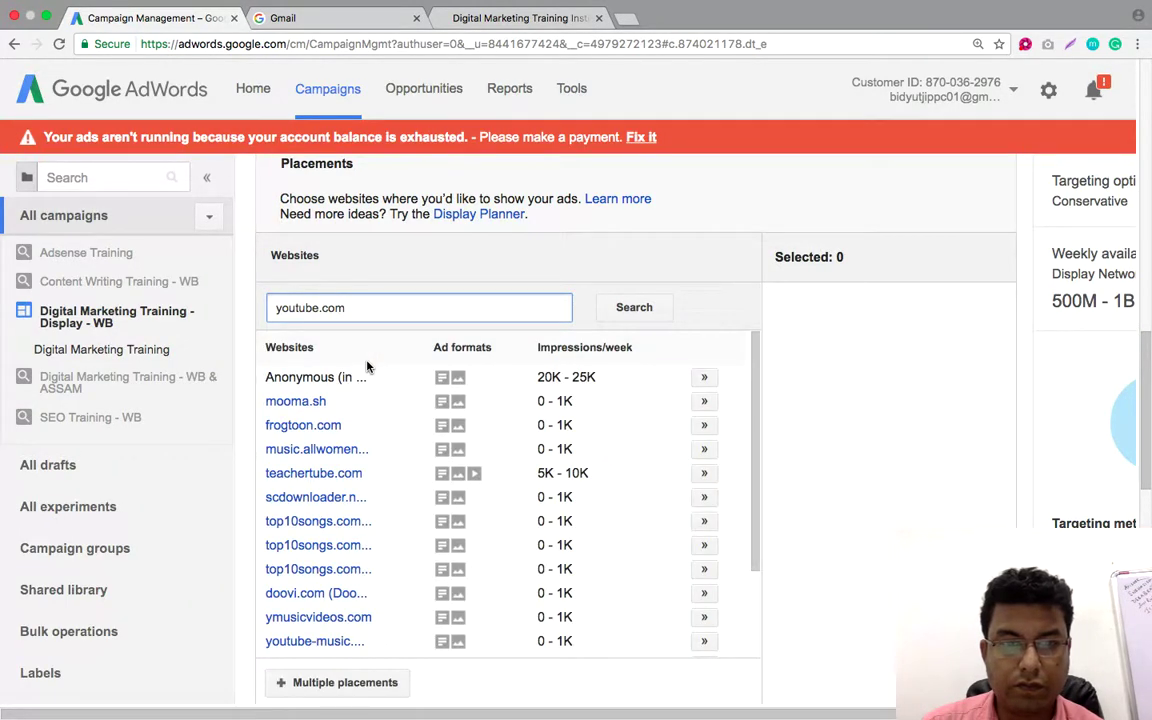
Add youtube.com to the ad group's selected placements
scroll(396, 487, down, 3)
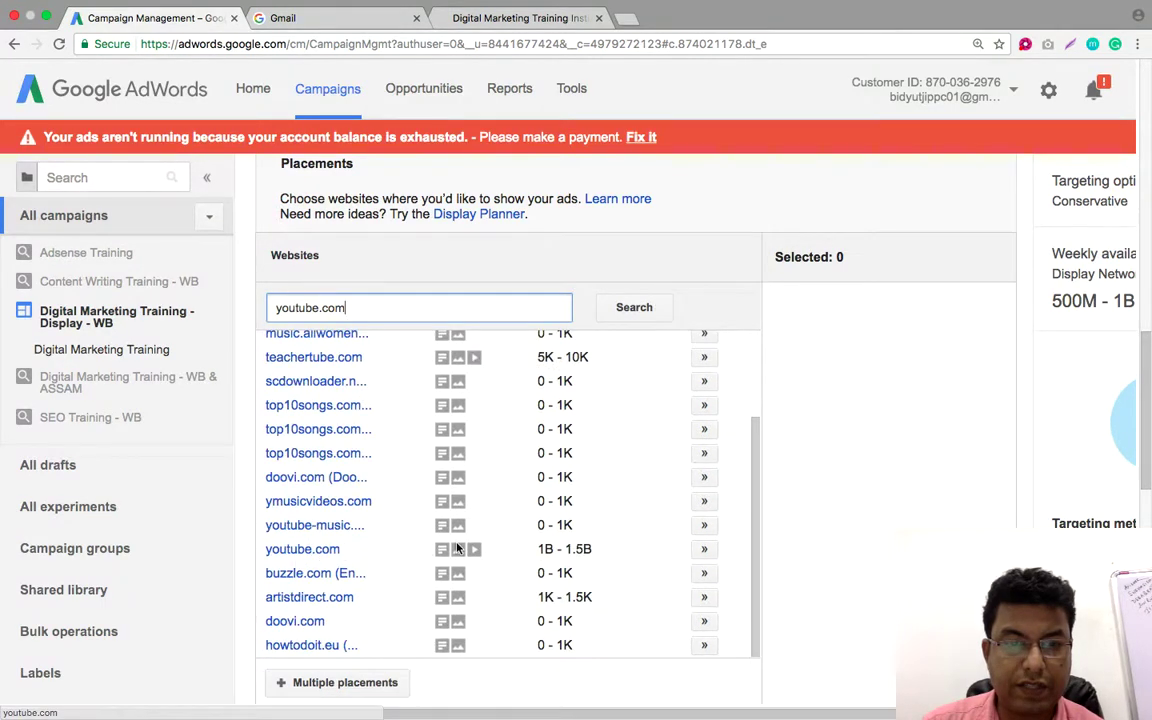
click(704, 549)
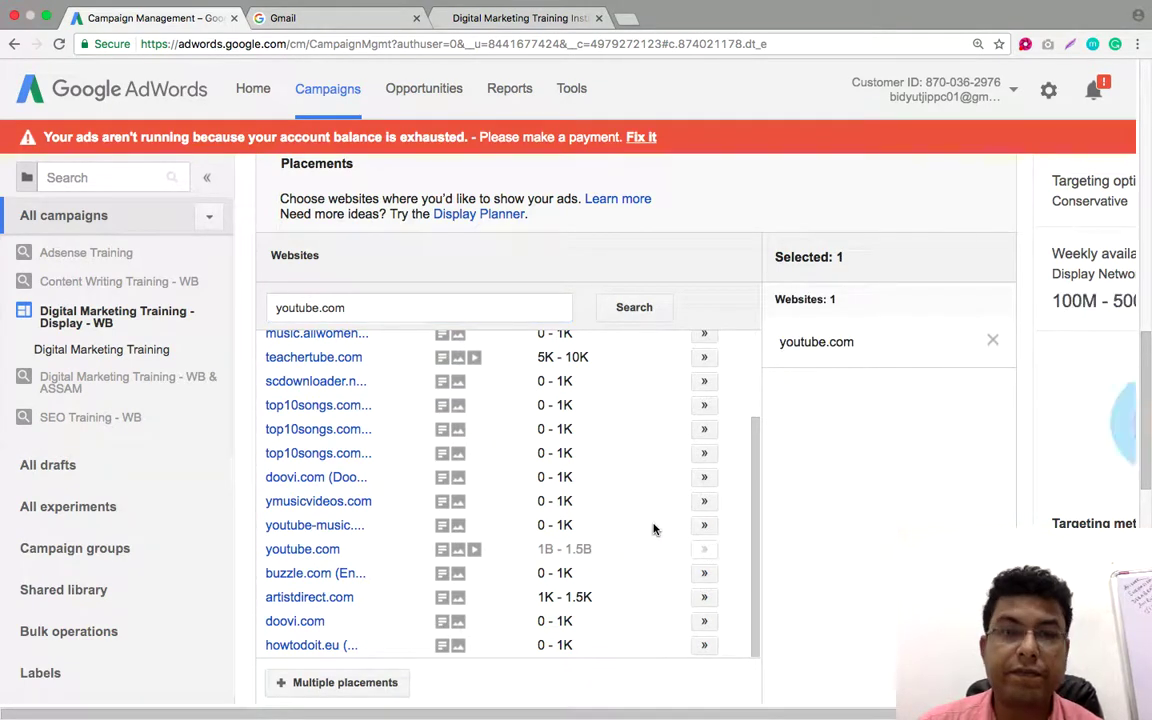
scroll(603, 486, down, 2)
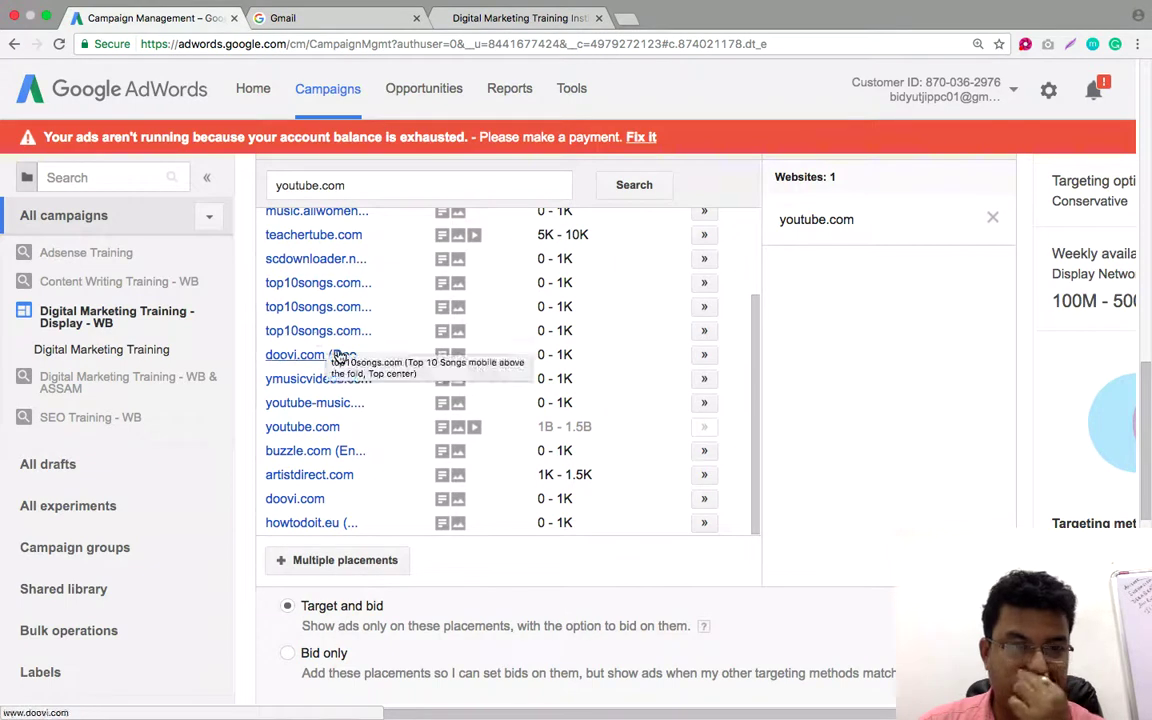
scroll(320, 345, up, 1)
scroll(338, 358, up, 4)
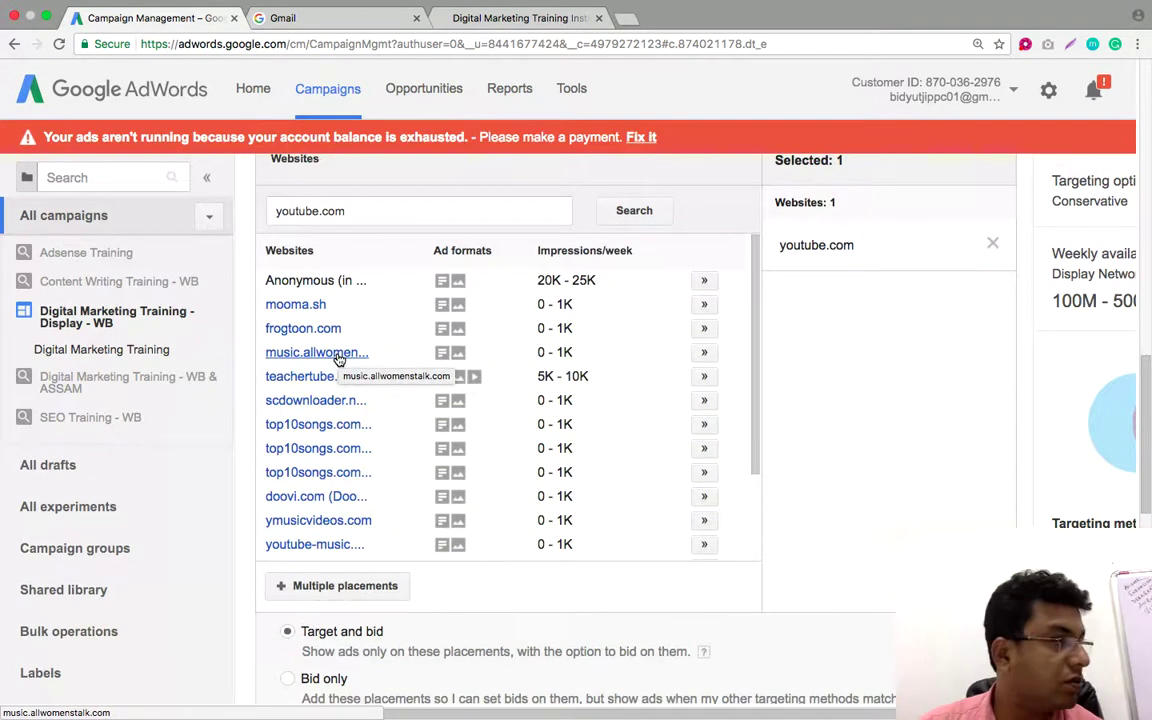
scroll(338, 358, up, 1)
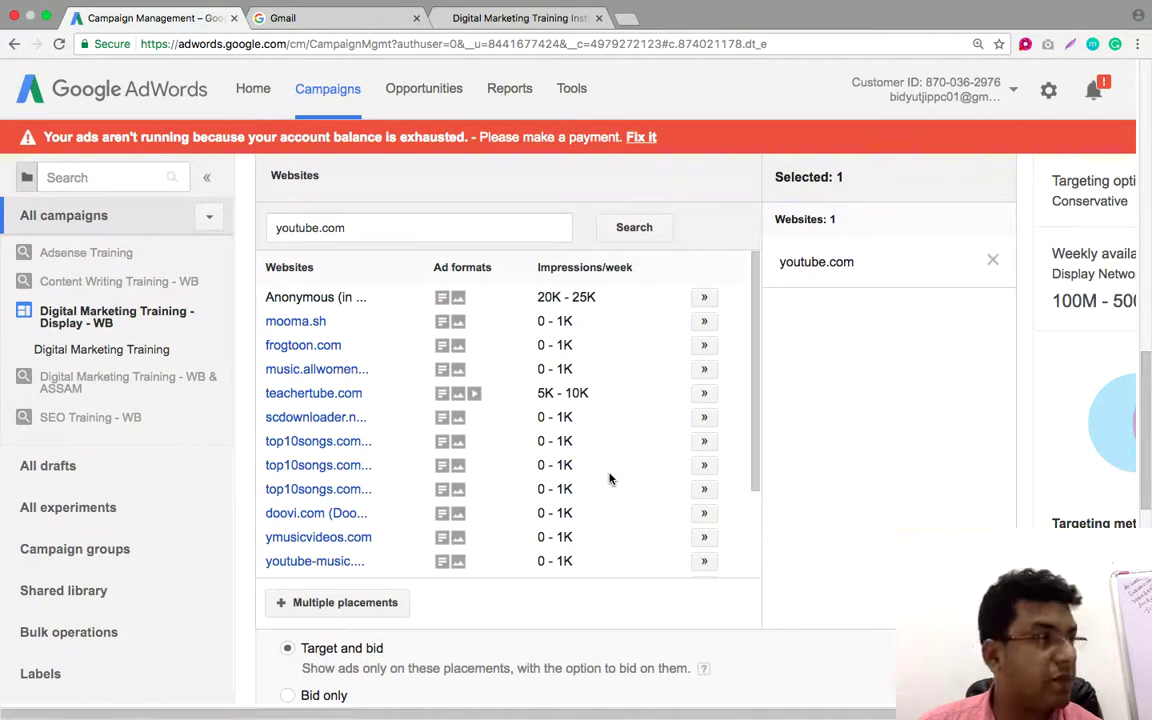
scroll(427, 369, up, 2)
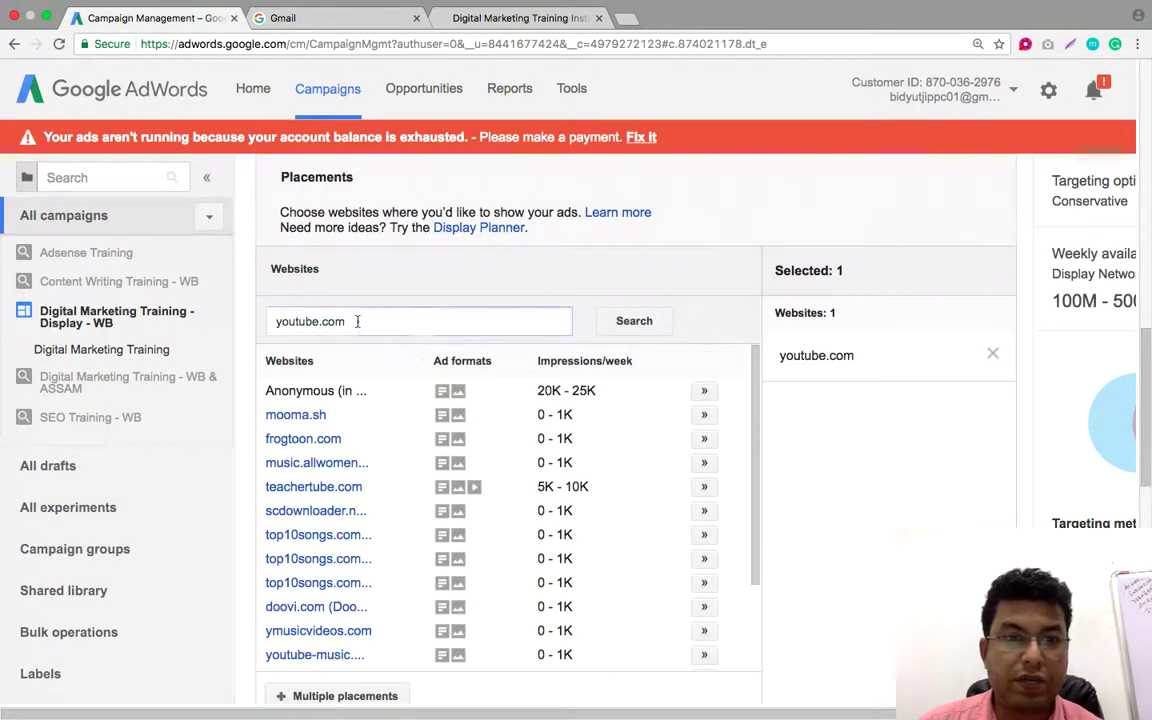
drag(357, 321, 270, 326)
Search placements for naukri.com and add naukri.com, fresherslive.com, careersingulf.com and the govtjobsfreshers page
text(nau)
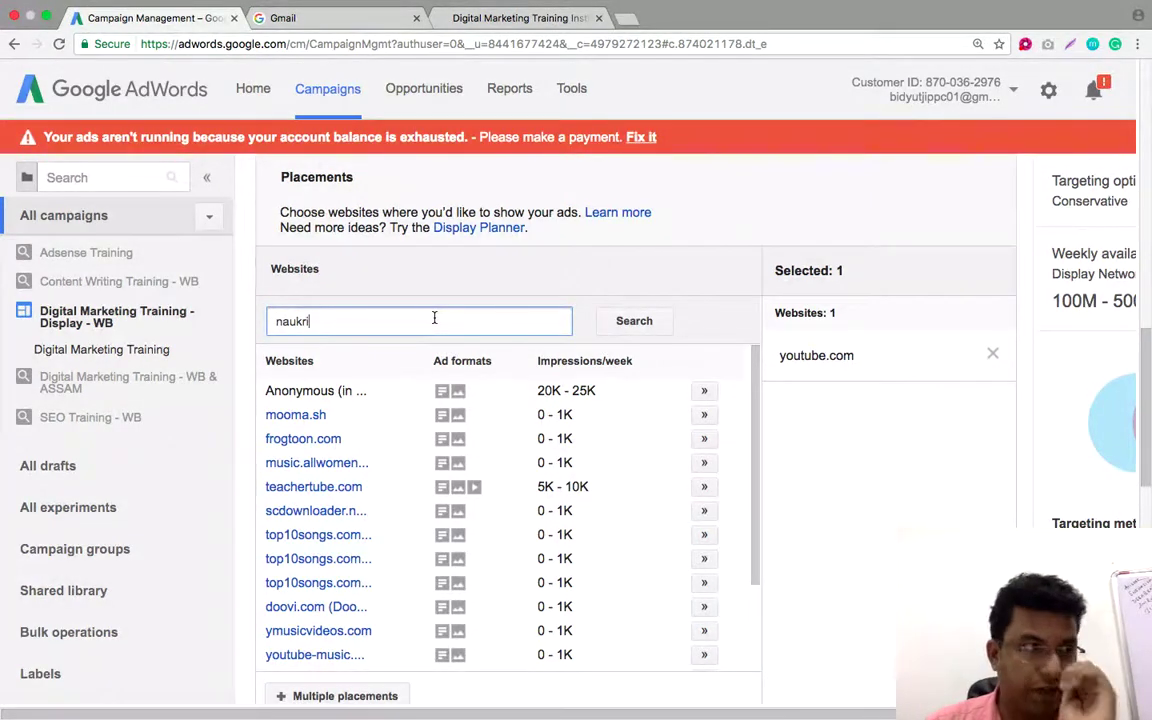
text(kri.com)
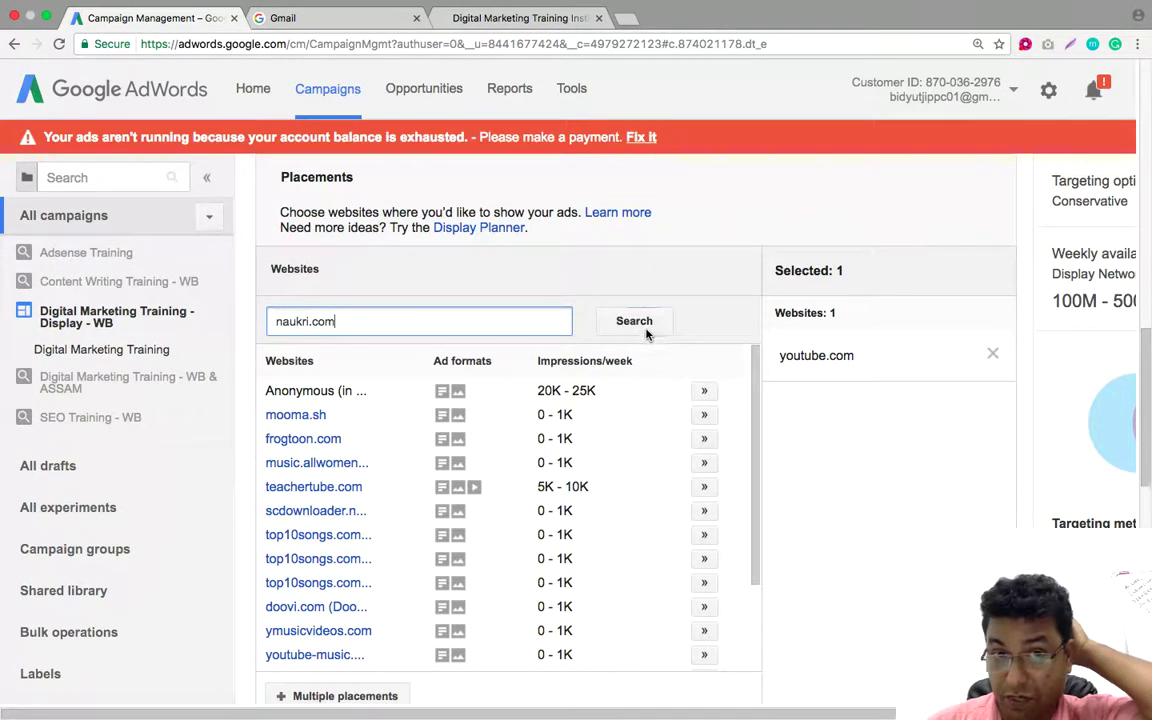
click(645, 328)
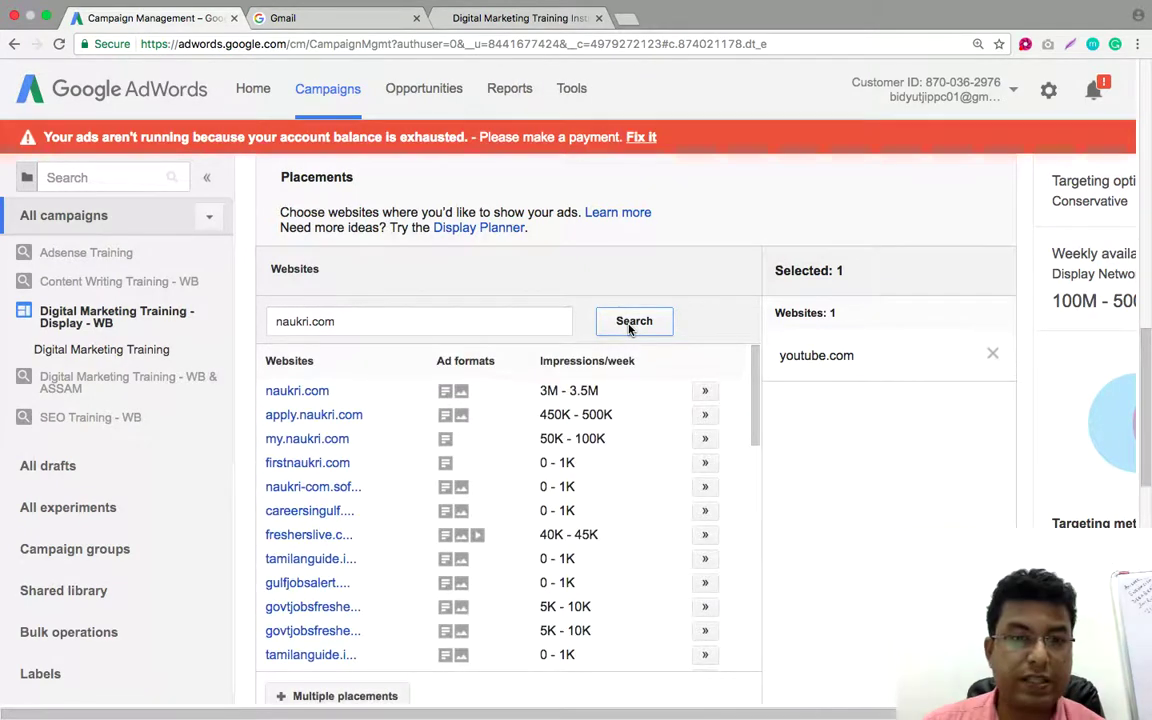
click(705, 391)
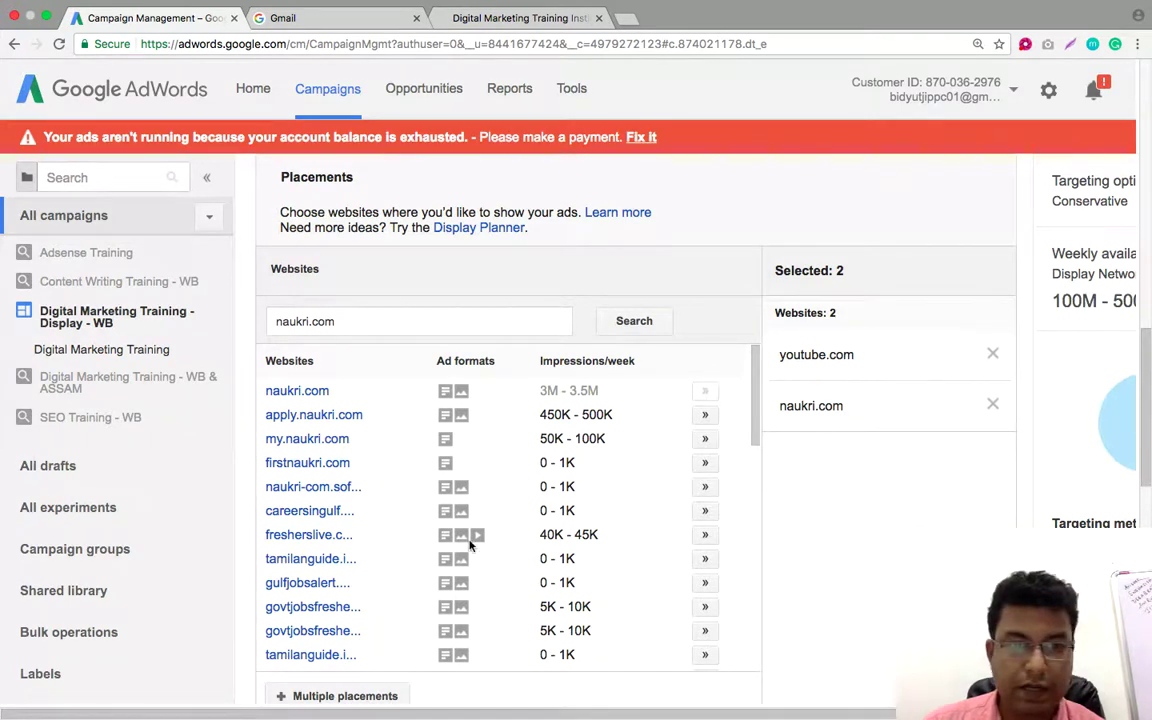
click(705, 534)
click(705, 511)
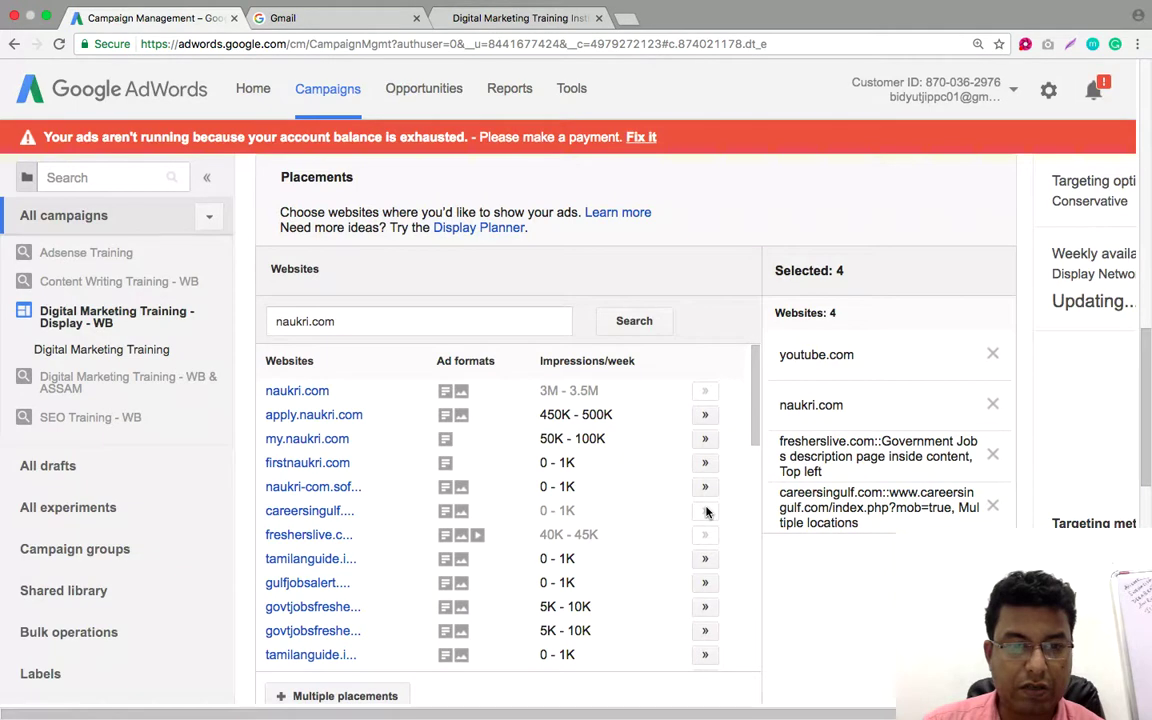
click(705, 608)
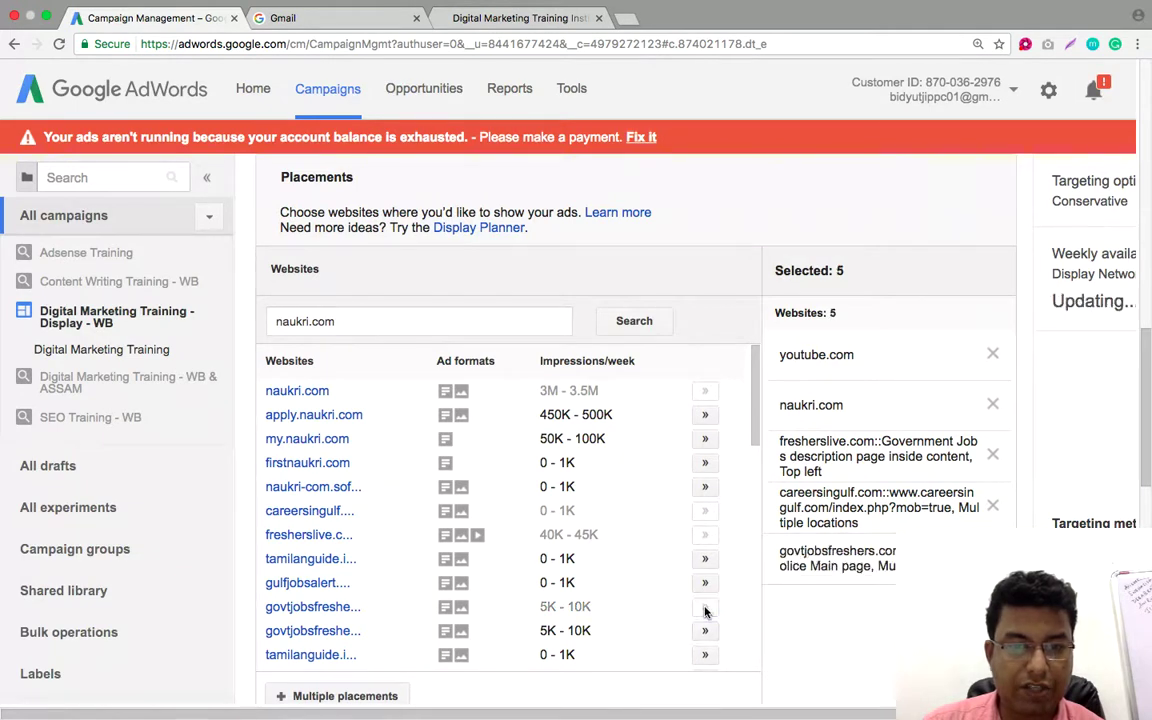
Add freshjobs.org from further down the naukri.com search results
scroll(705, 600, down, 3)
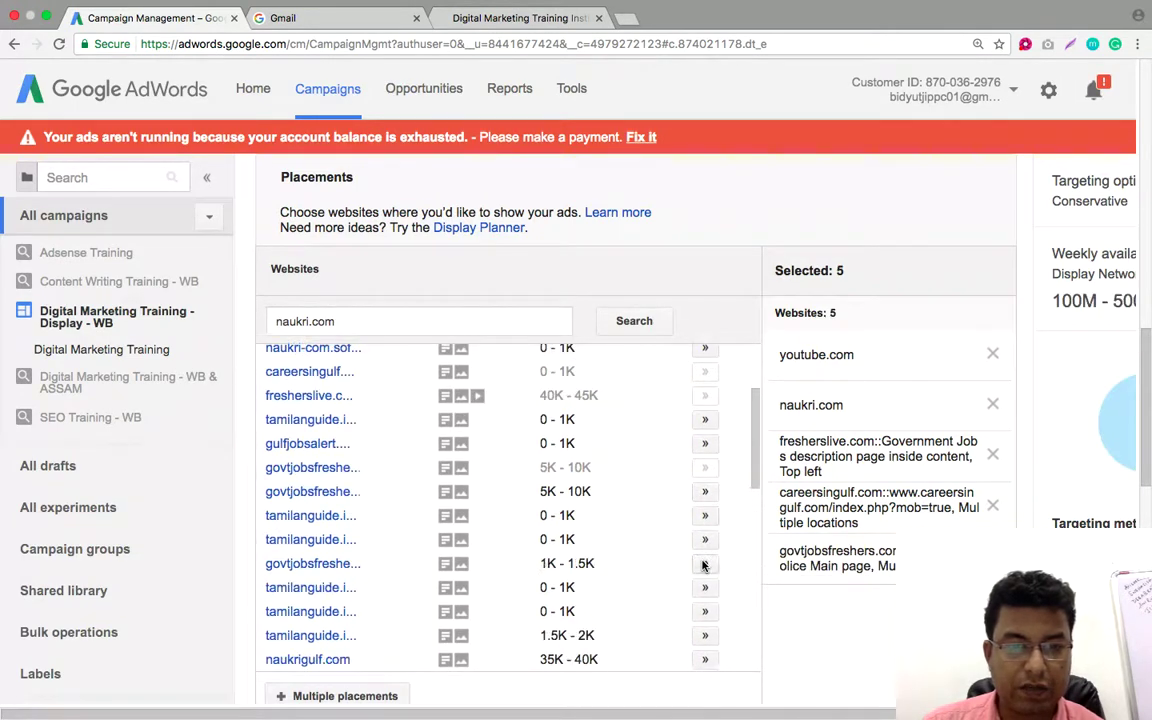
scroll(703, 566, down, 5)
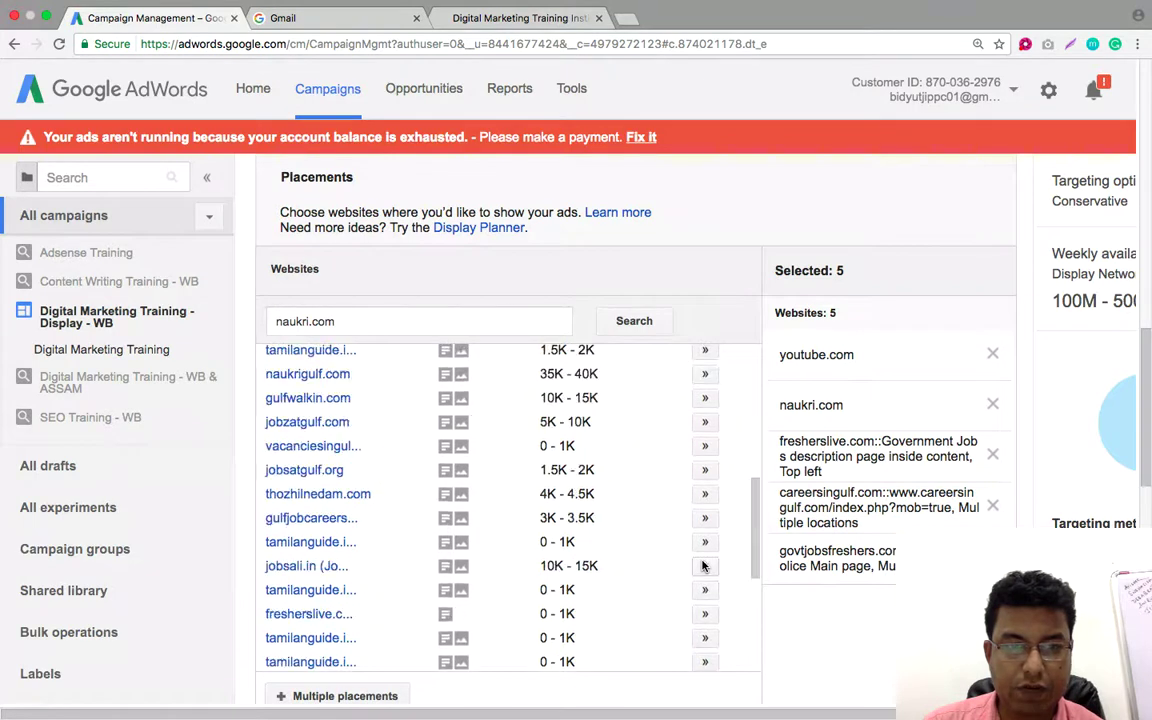
scroll(703, 566, down, 4)
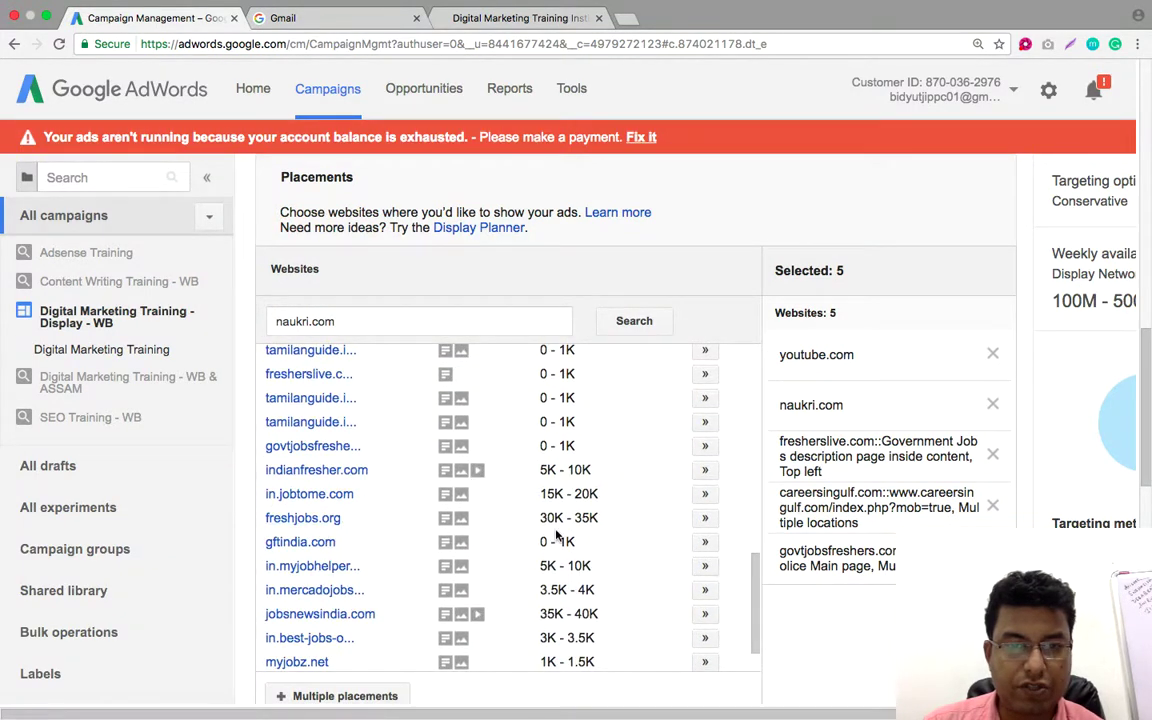
click(707, 518)
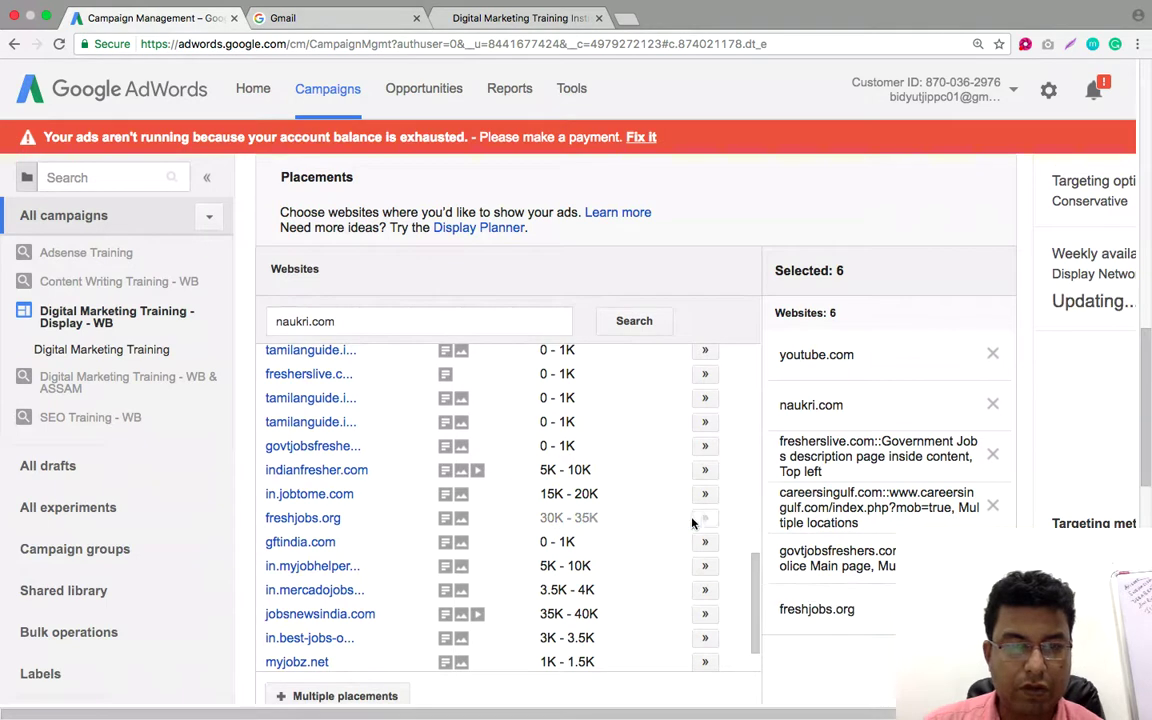
scroll(635, 522, down, 3)
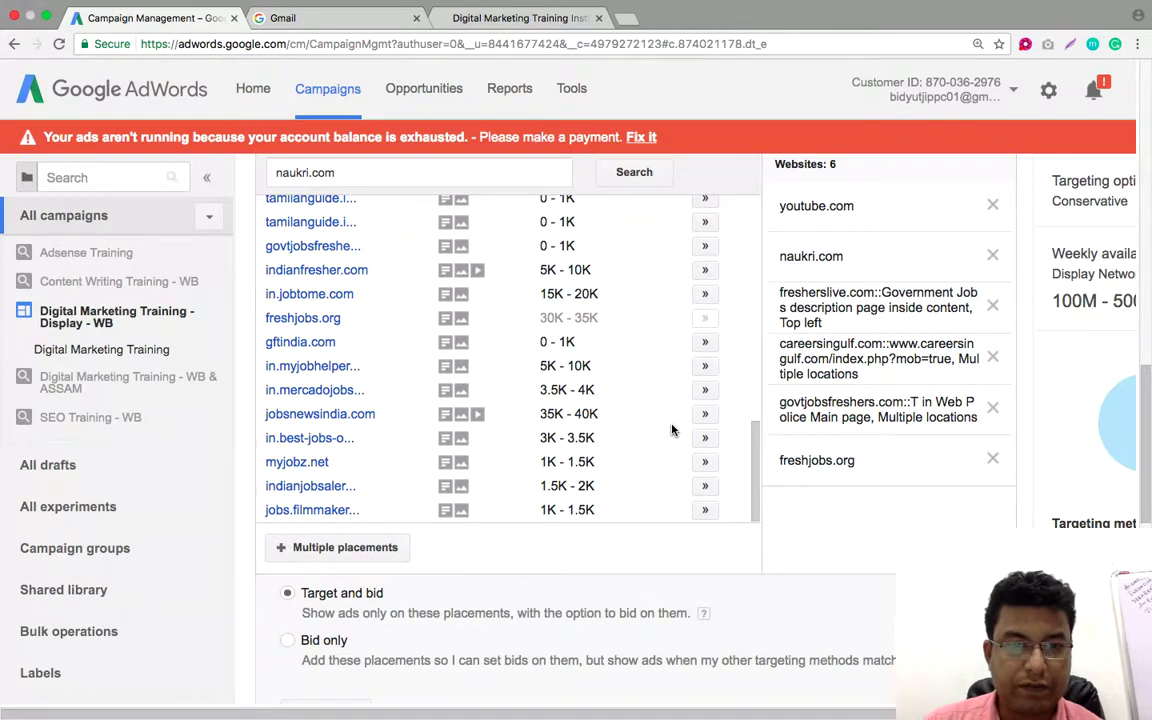
scroll(671, 430, up, 3)
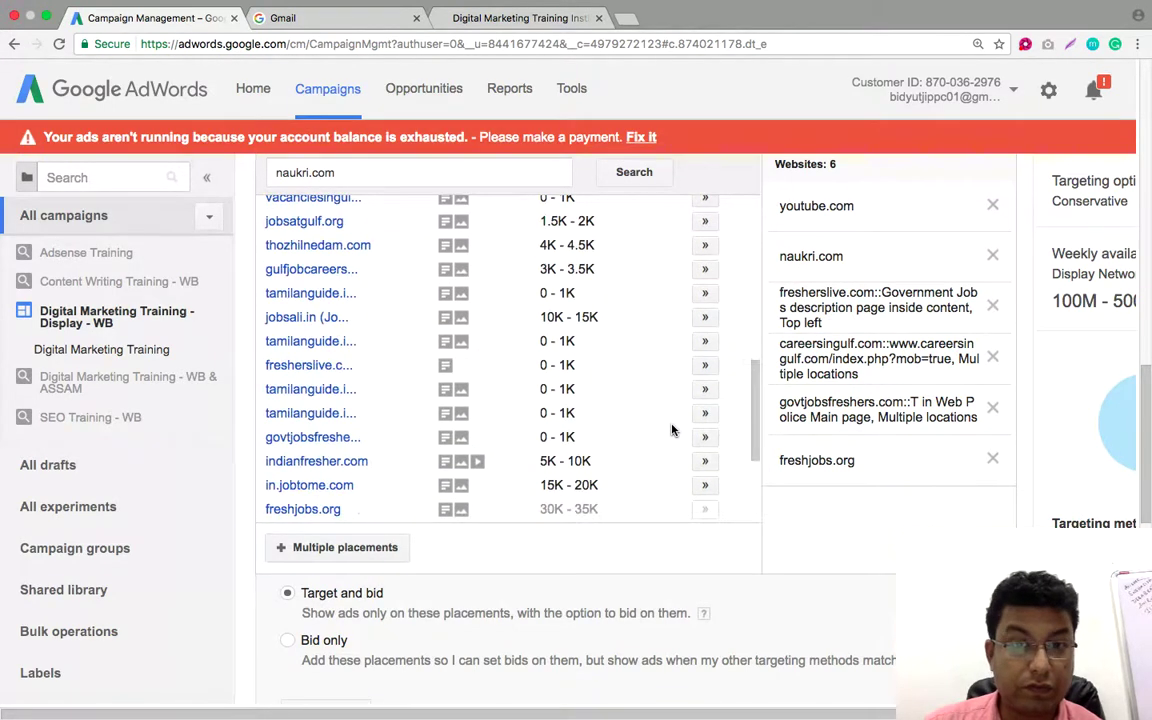
scroll(671, 430, up, 5)
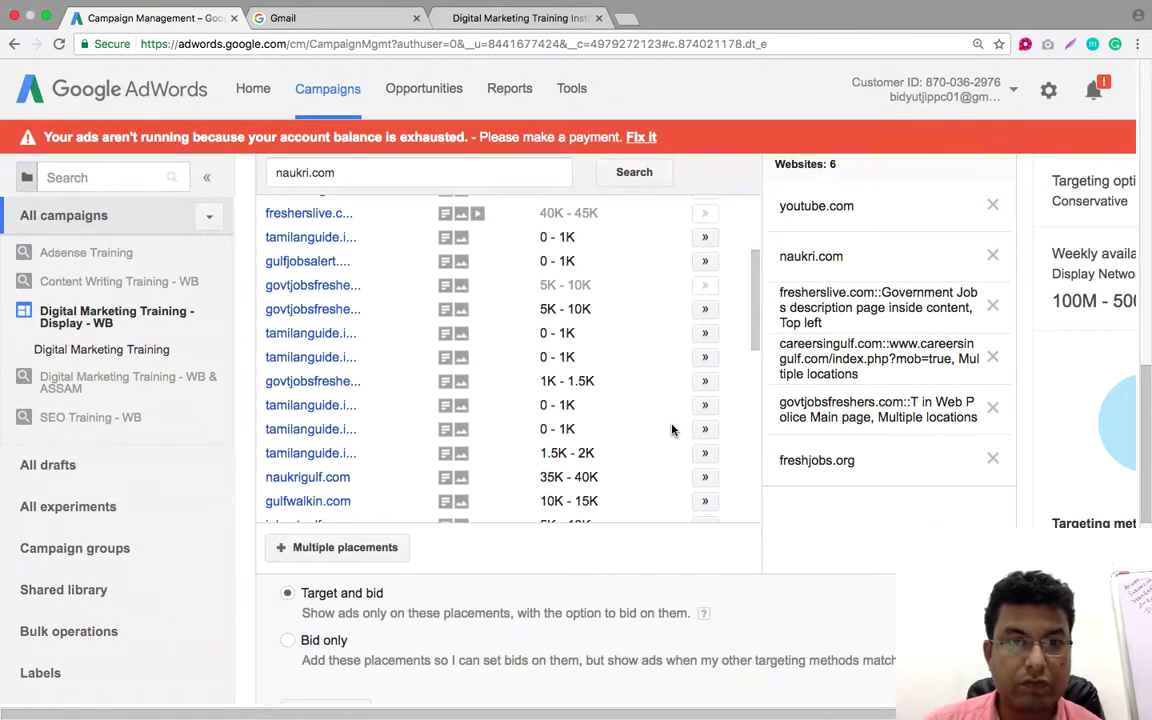
scroll(671, 430, up, 1)
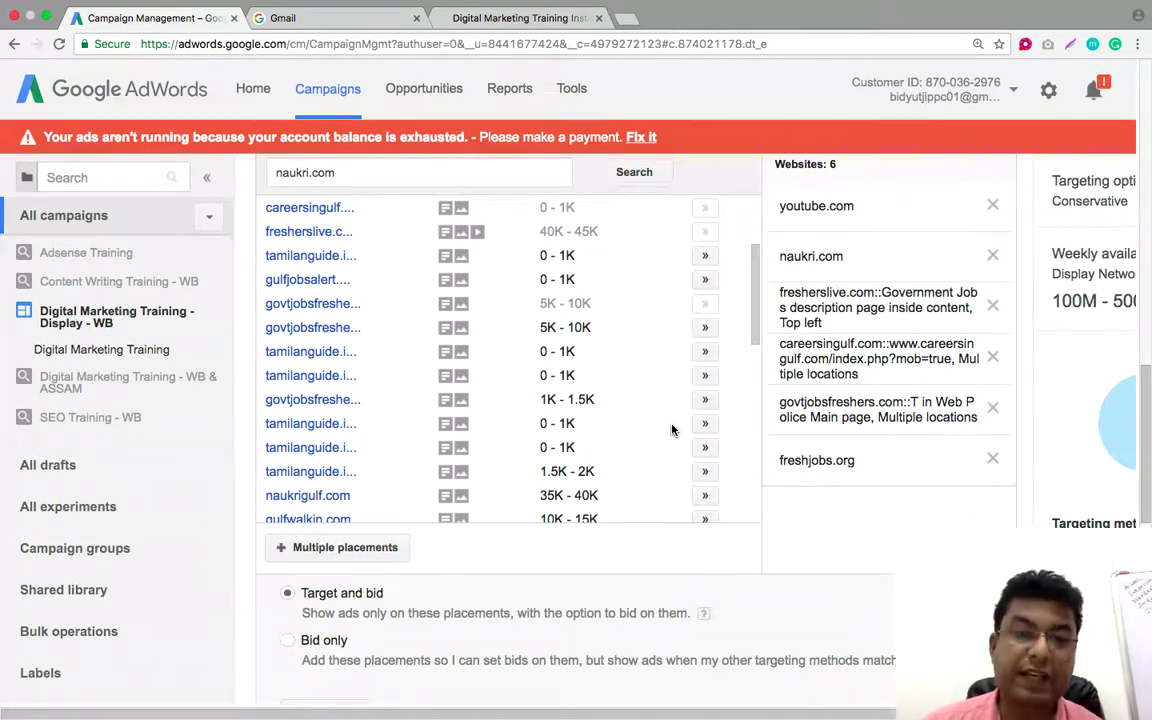
scroll(671, 430, up, 3)
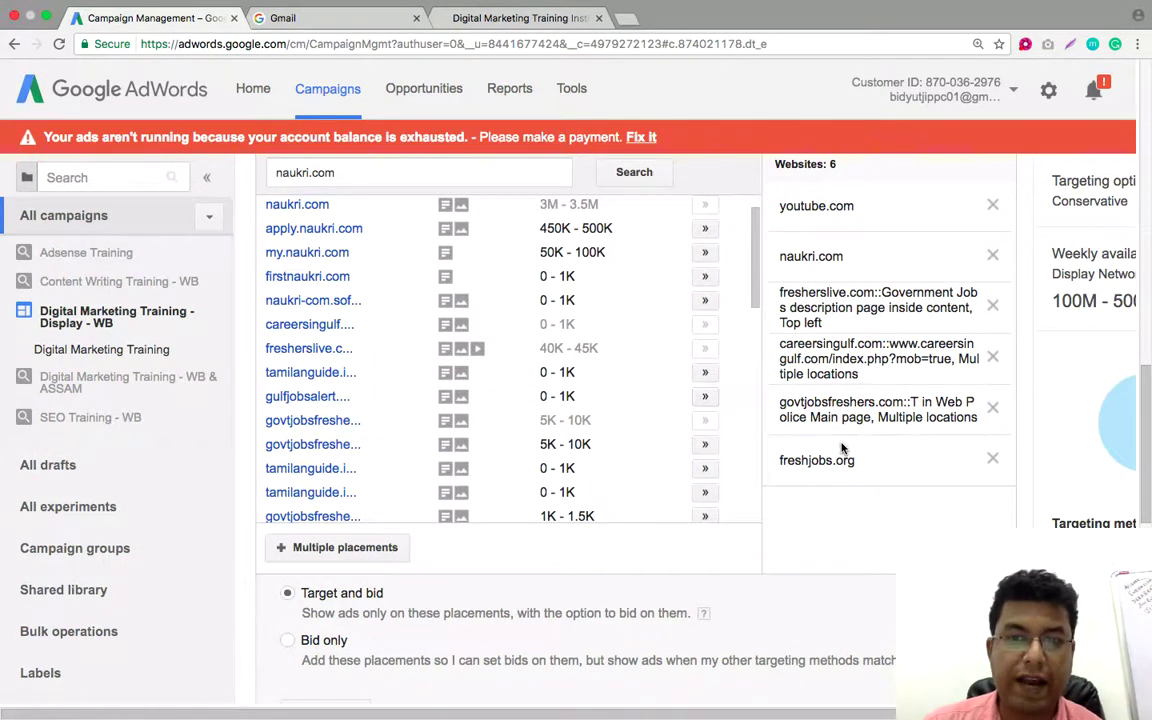
scroll(572, 380, up, 3)
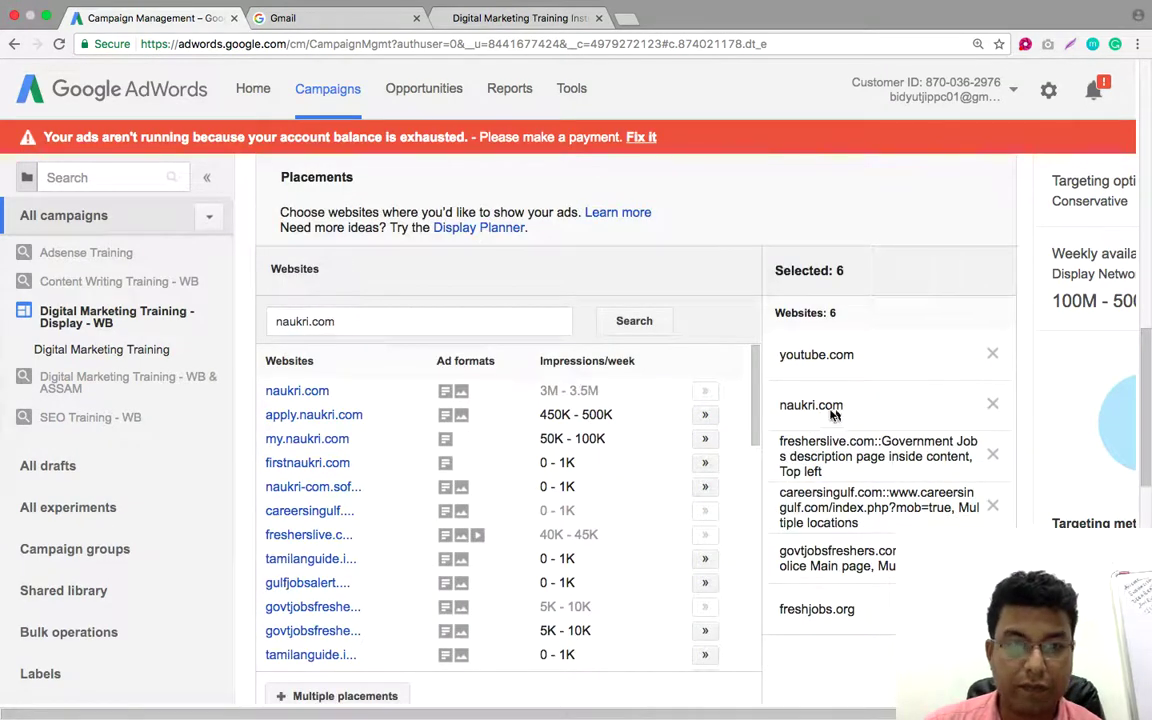
Add my.naukri.com and apply.naukri.com to the placements
click(411, 321)
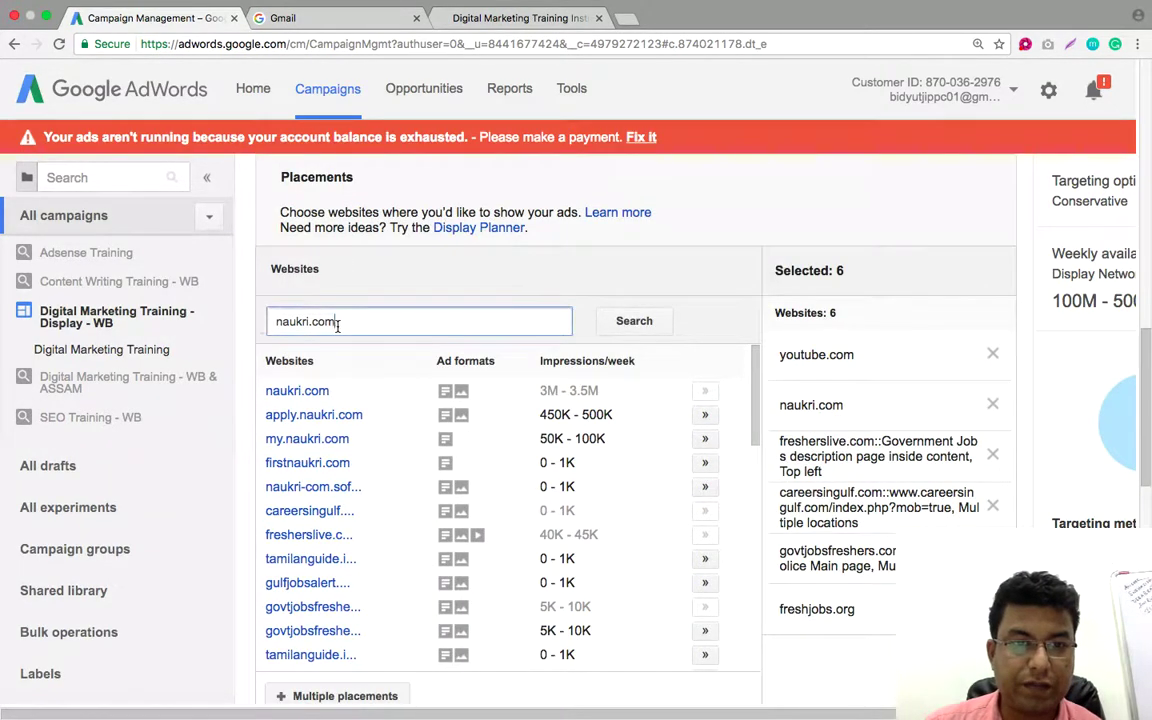
drag(411, 321, 262, 321)
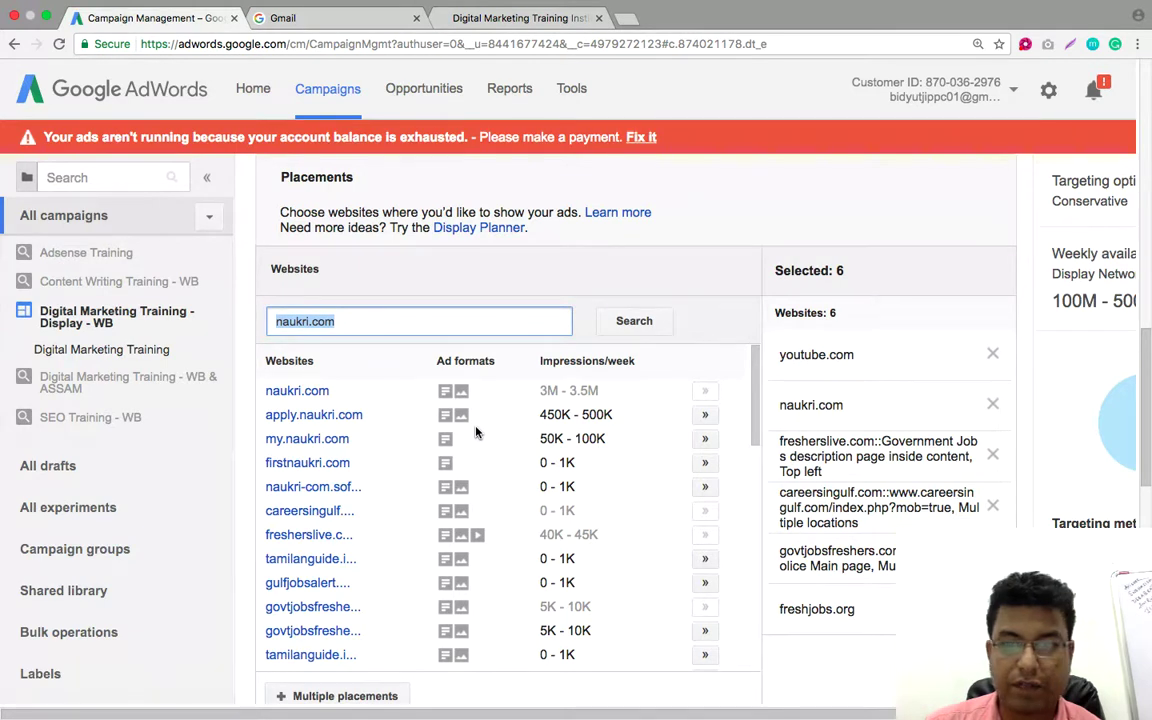
click(705, 441)
click(705, 415)
drag(340, 321, 257, 322)
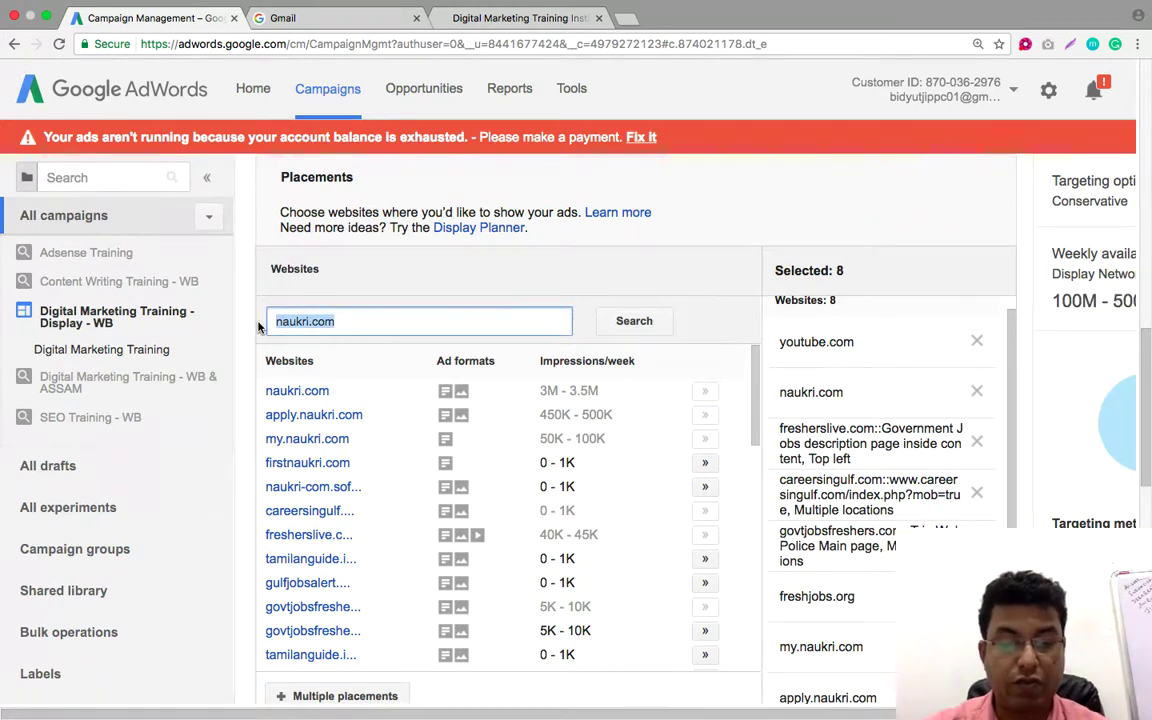
Search for 'ana' and add anandabazar.com, ebela.in, bartamanpatrika.com, the three eisamay sites and epaper.ebela.in
text(anadabazar)
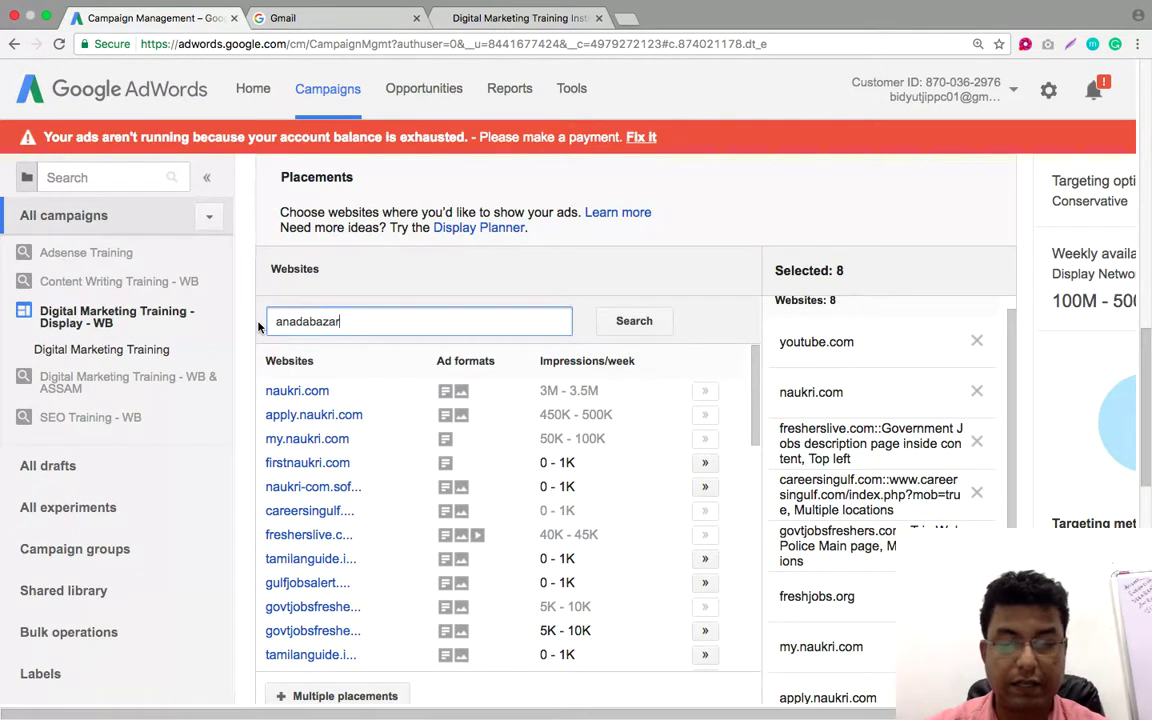
key(Return)
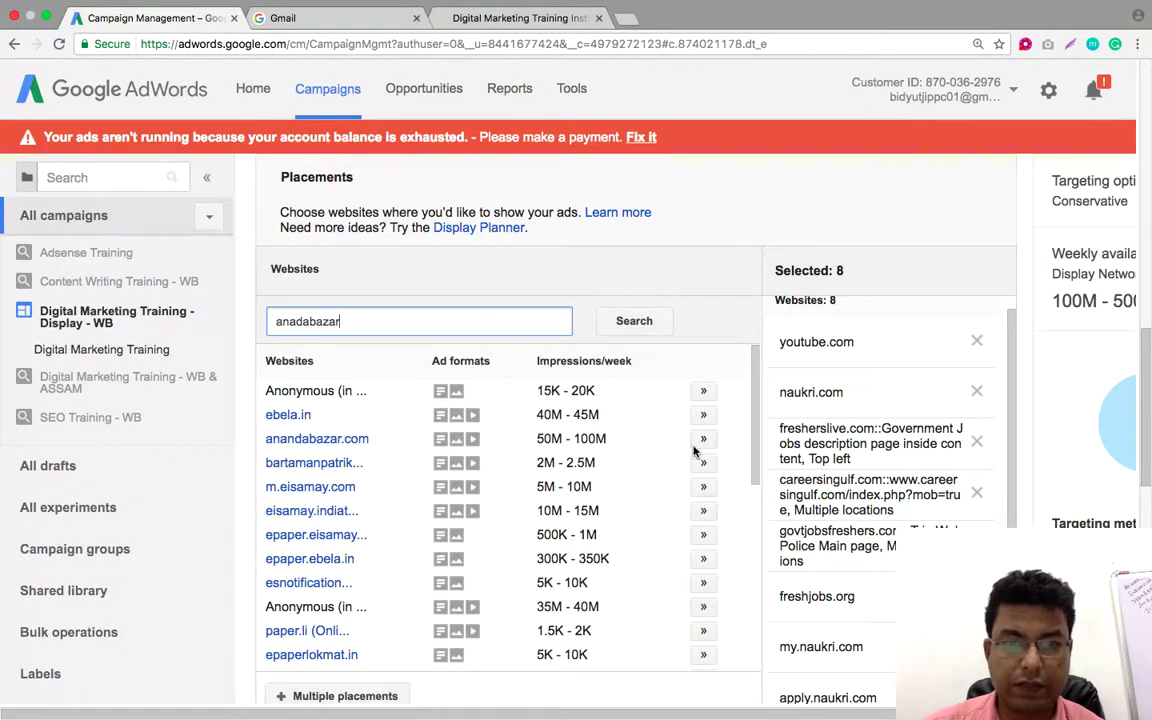
click(704, 440)
click(704, 415)
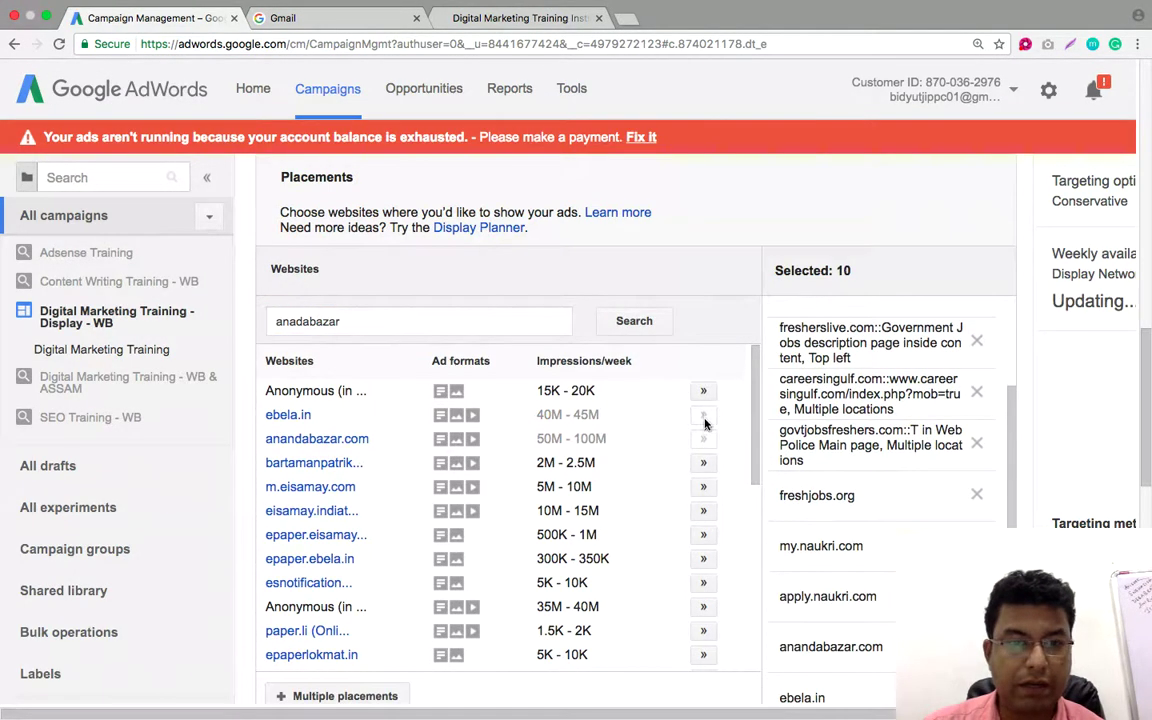
click(704, 463)
click(704, 487)
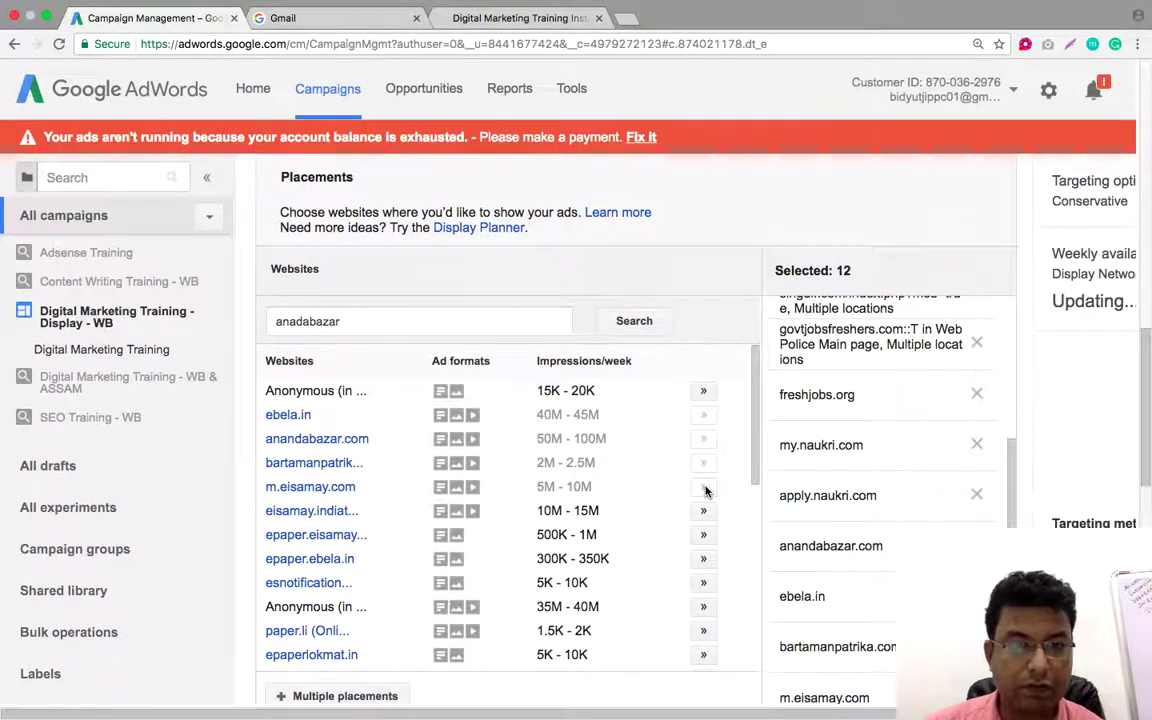
click(705, 511)
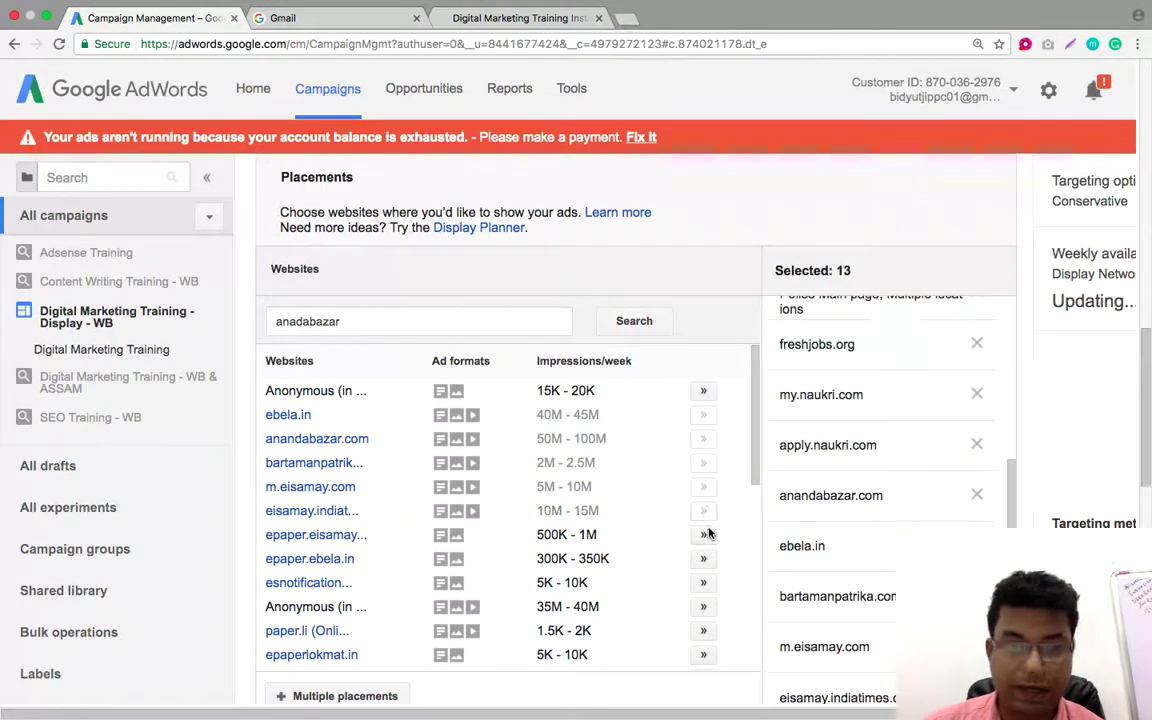
click(705, 535)
click(705, 559)
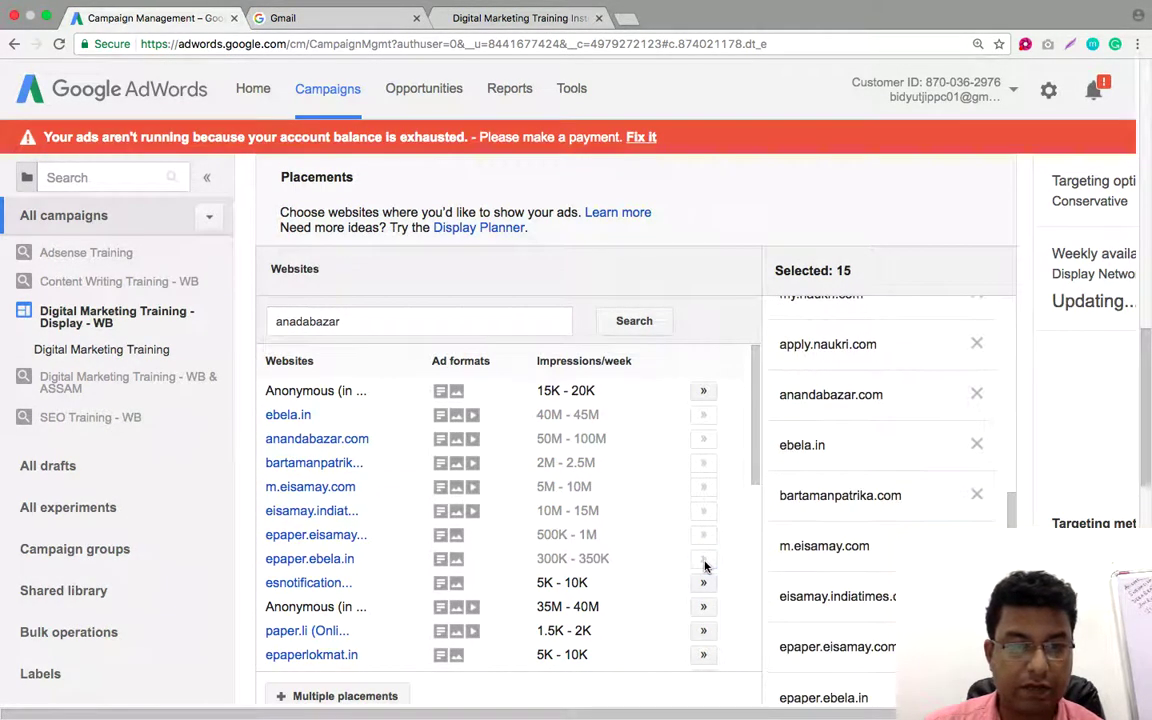
Add assamtribune.com from lower in the search results
scroll(662, 514, down, 3)
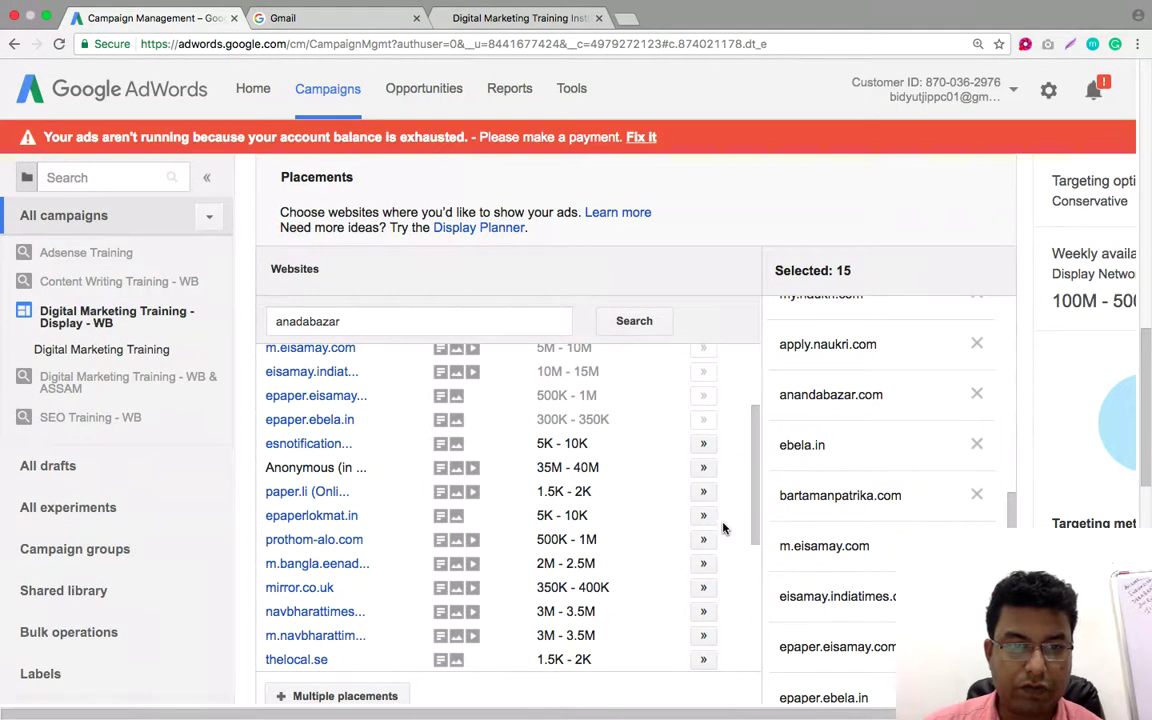
scroll(714, 519, down, 2)
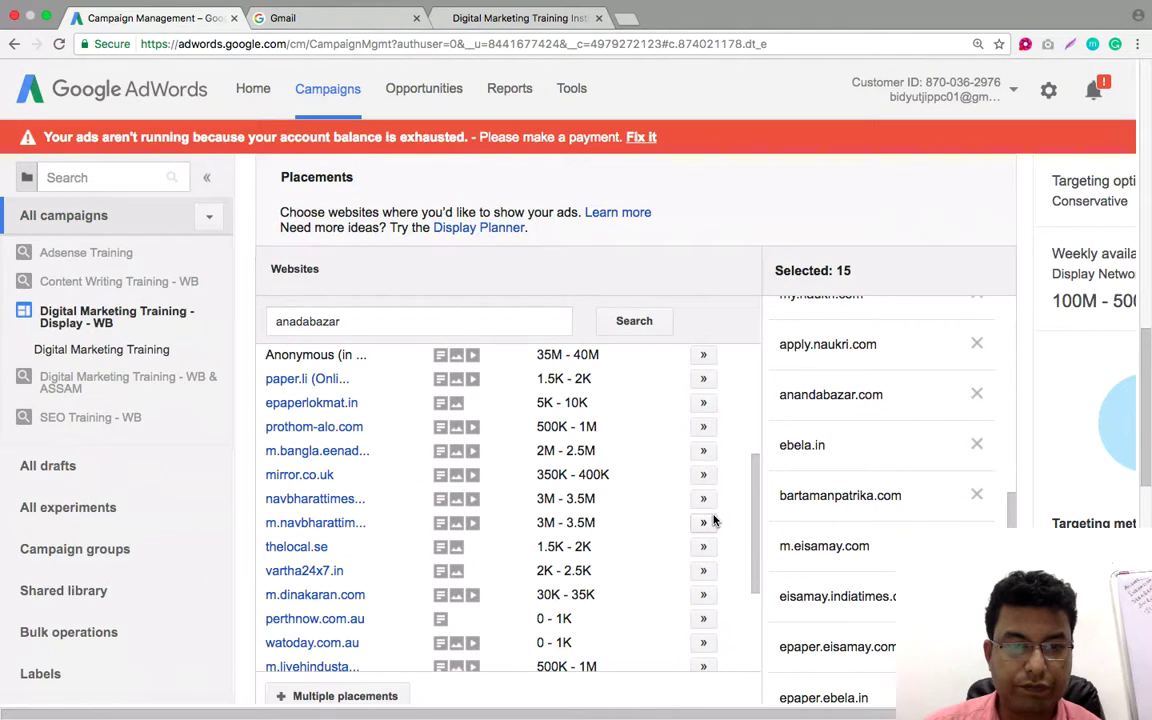
scroll(714, 519, down, 1)
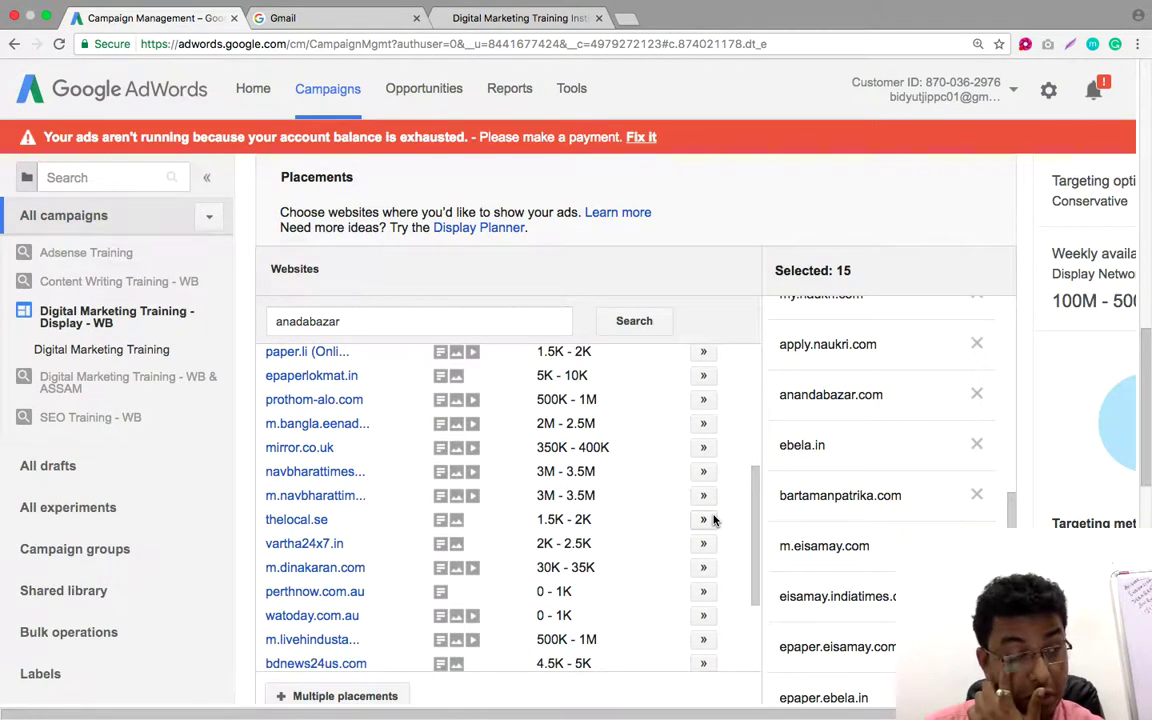
scroll(714, 519, down, 3)
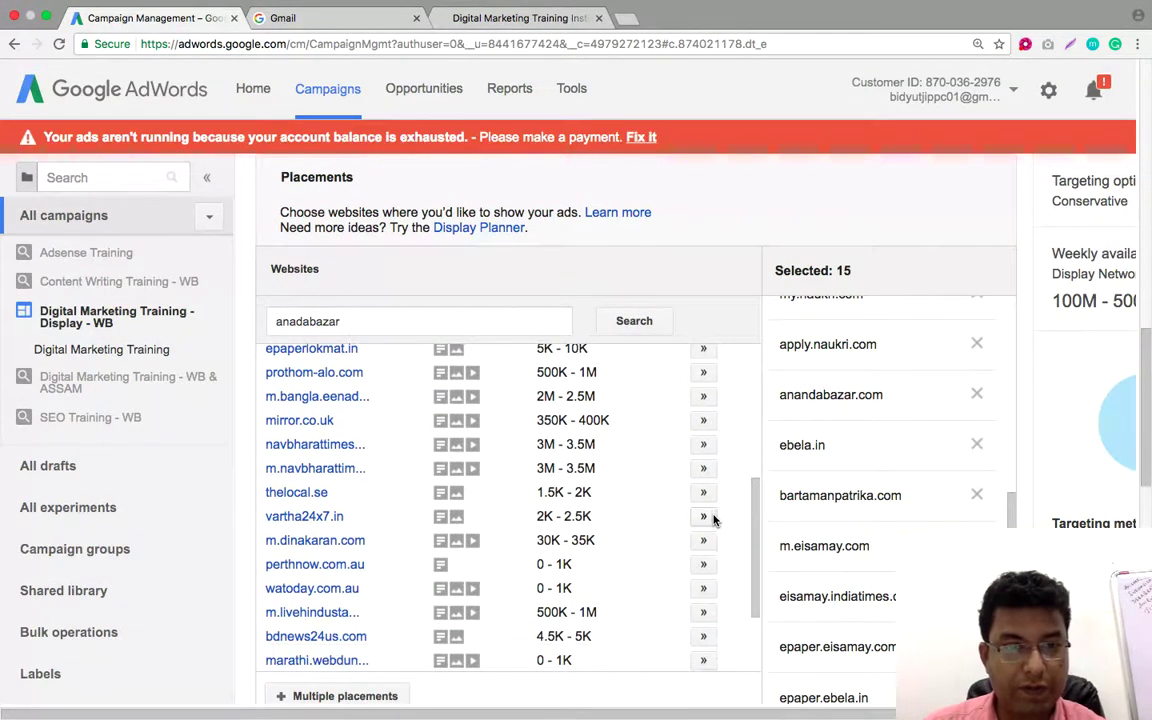
scroll(714, 519, down, 1)
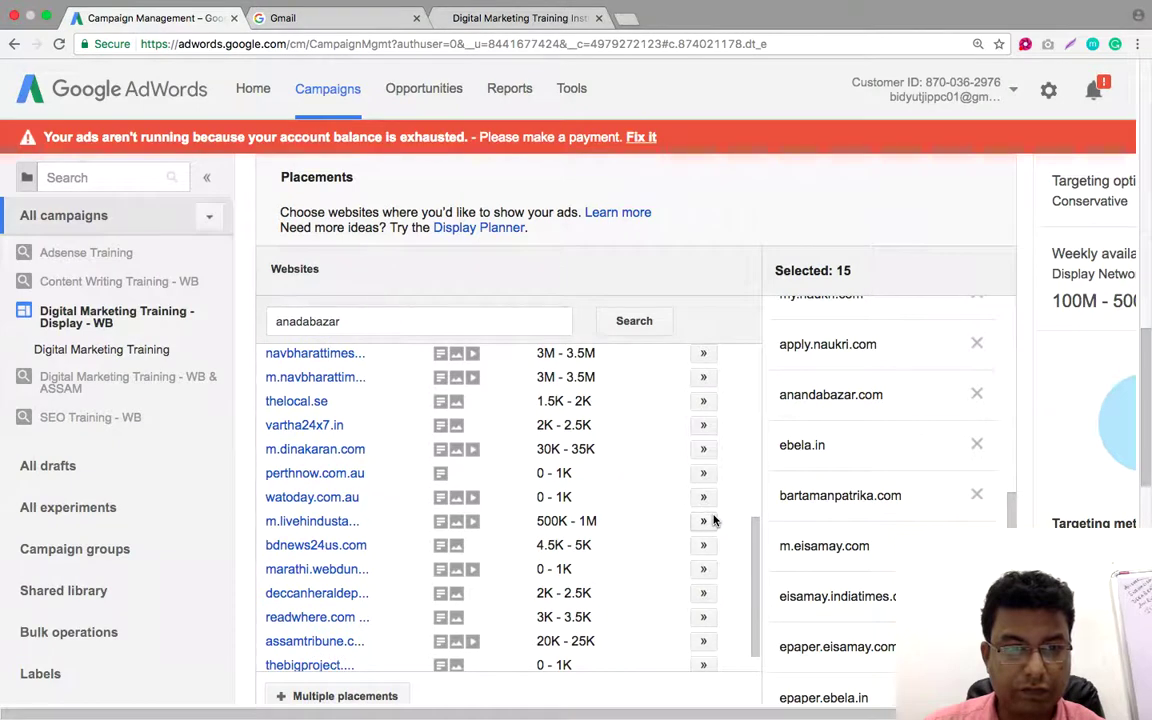
scroll(714, 519, down, 5)
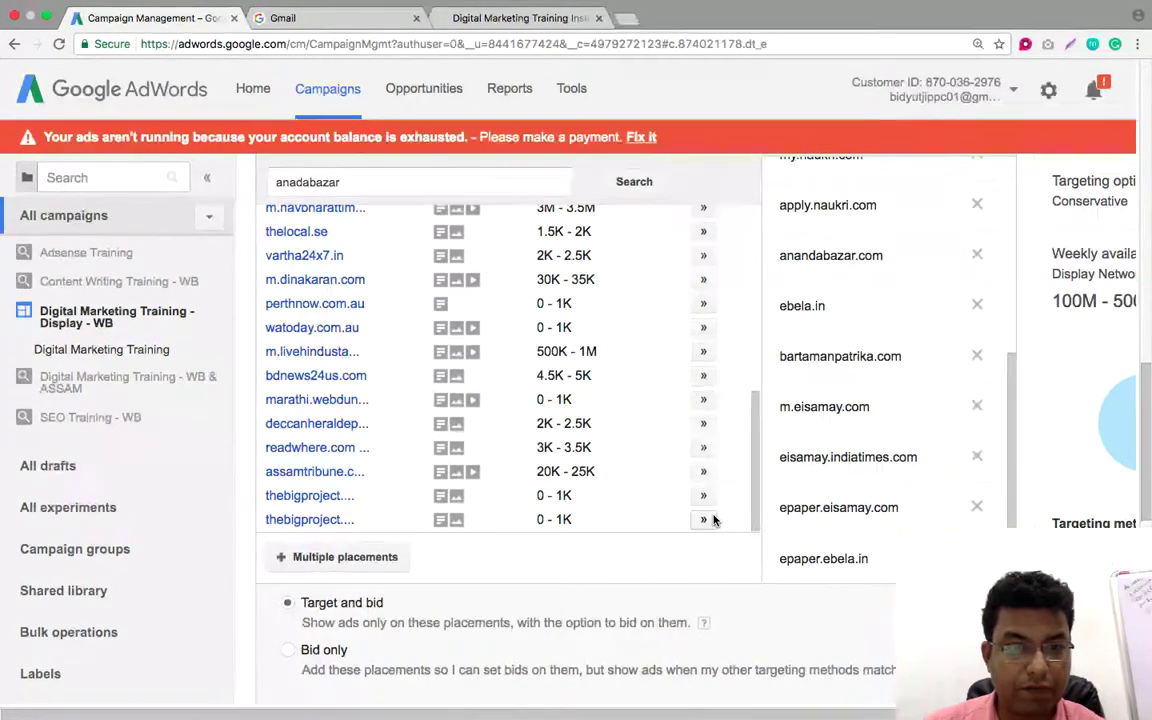
click(703, 473)
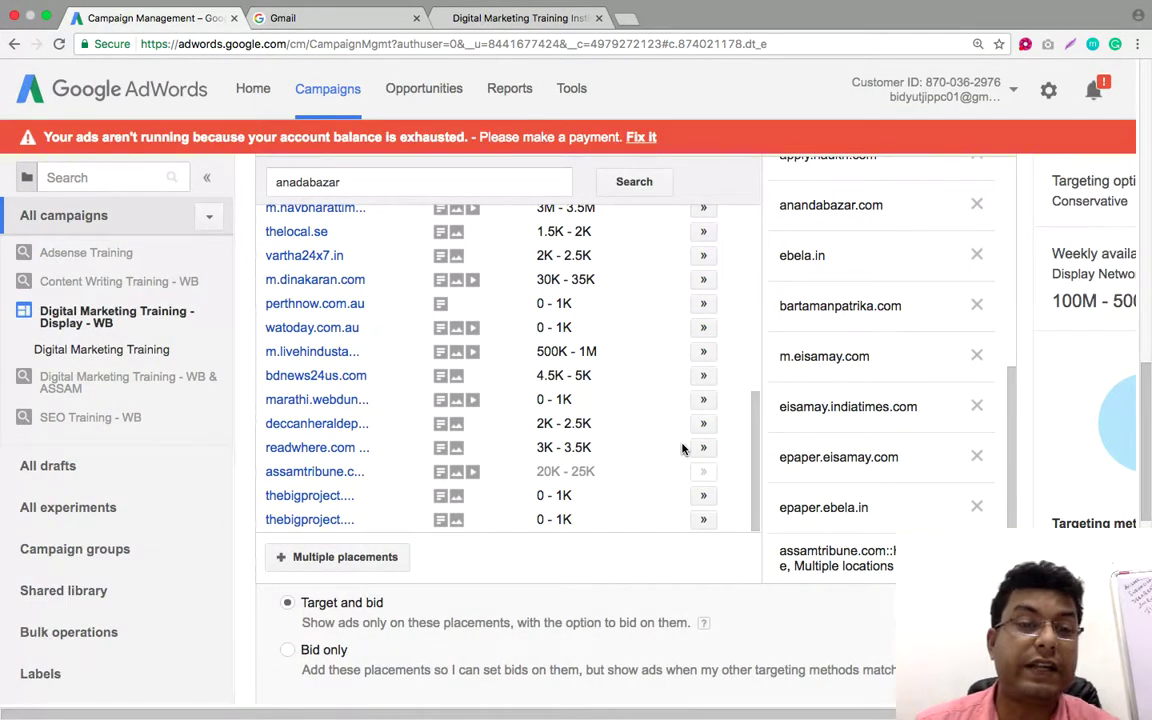
scroll(682, 449, up, 10)
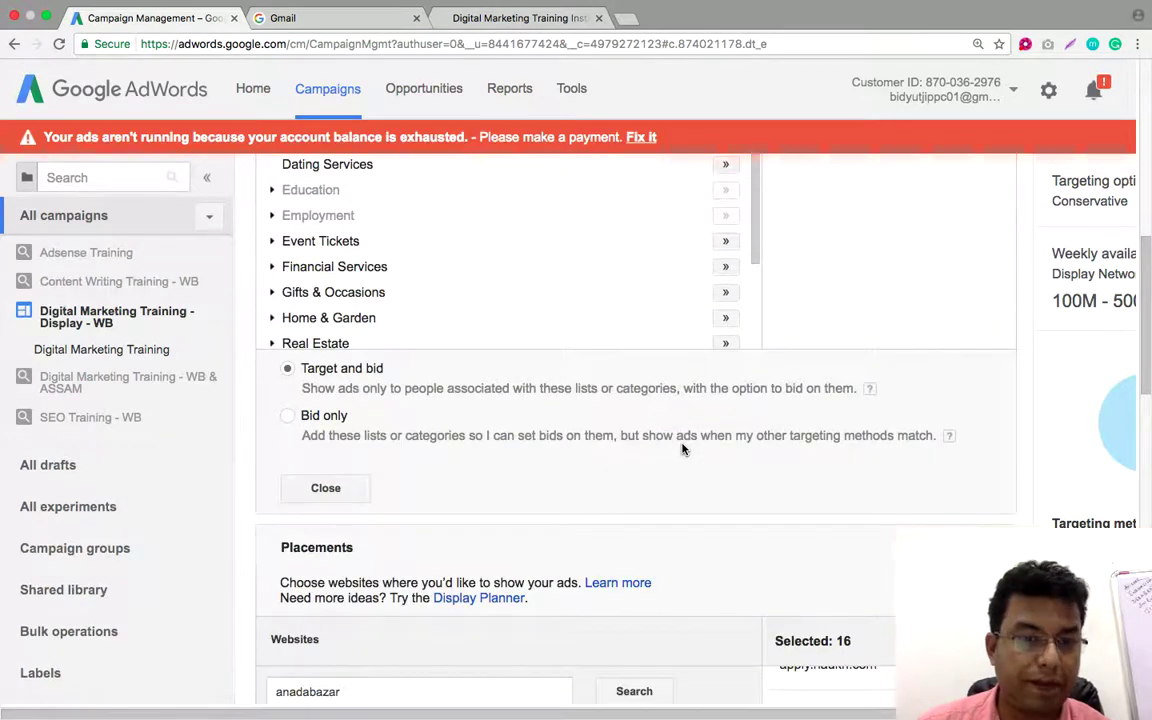
scroll(682, 449, down, 3)
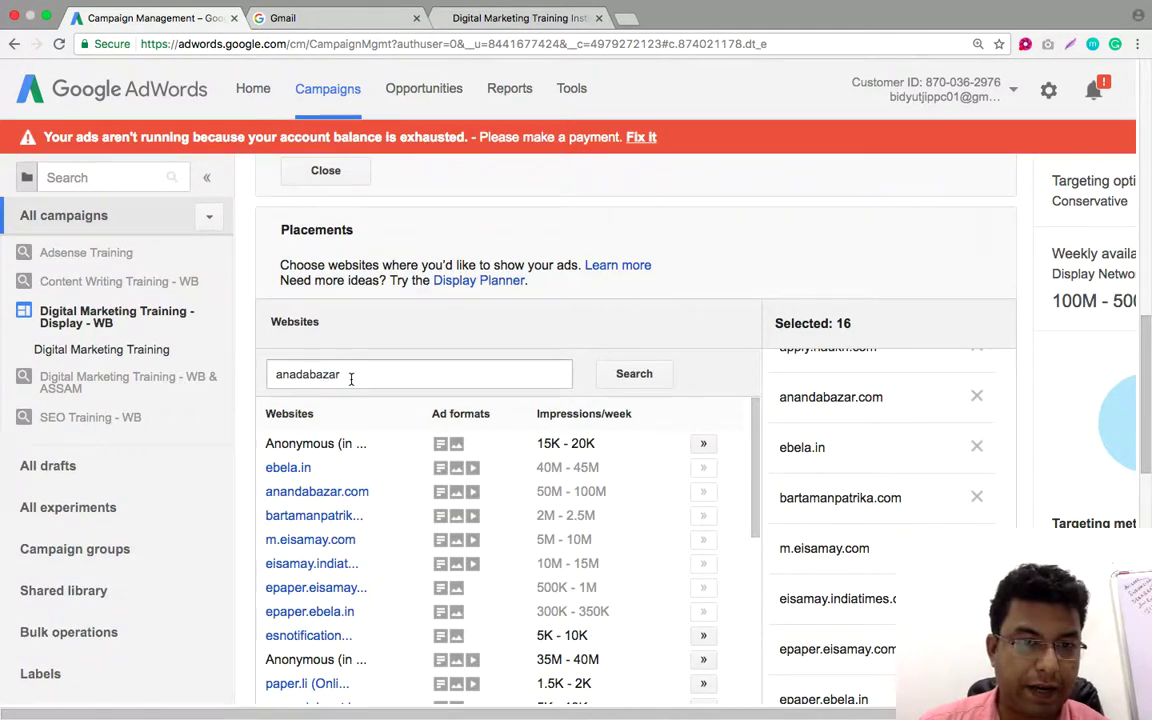
drag(422, 375, 260, 375)
Search 'times of india' and add indianexpress.com, timesofindia.indiatimes.com, m.timesofindia.com, newindianexpress.com and timesofindia.com
text(times of india)
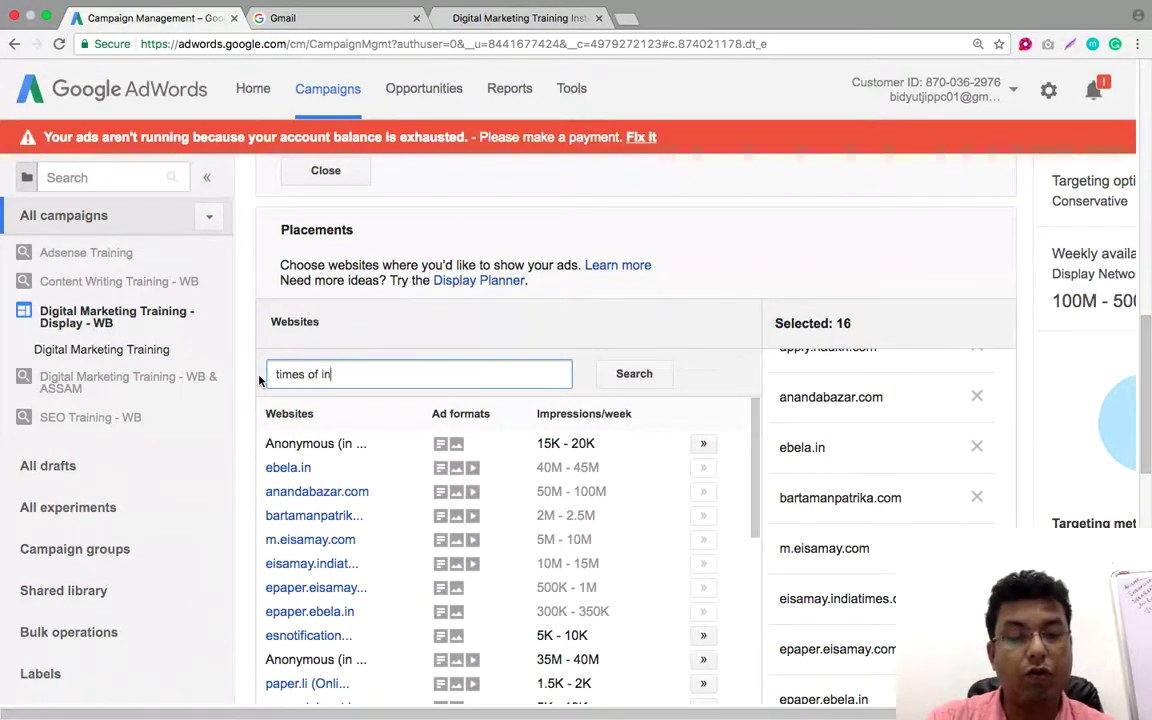
click(636, 373)
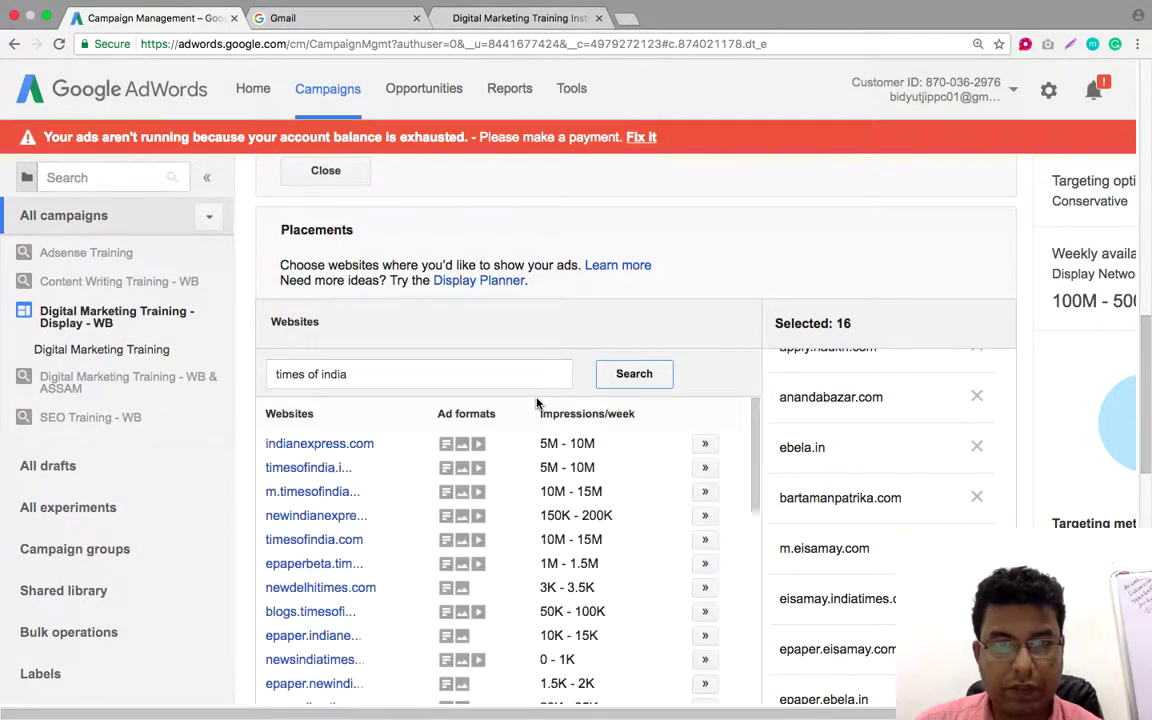
click(704, 443)
click(705, 468)
click(704, 491)
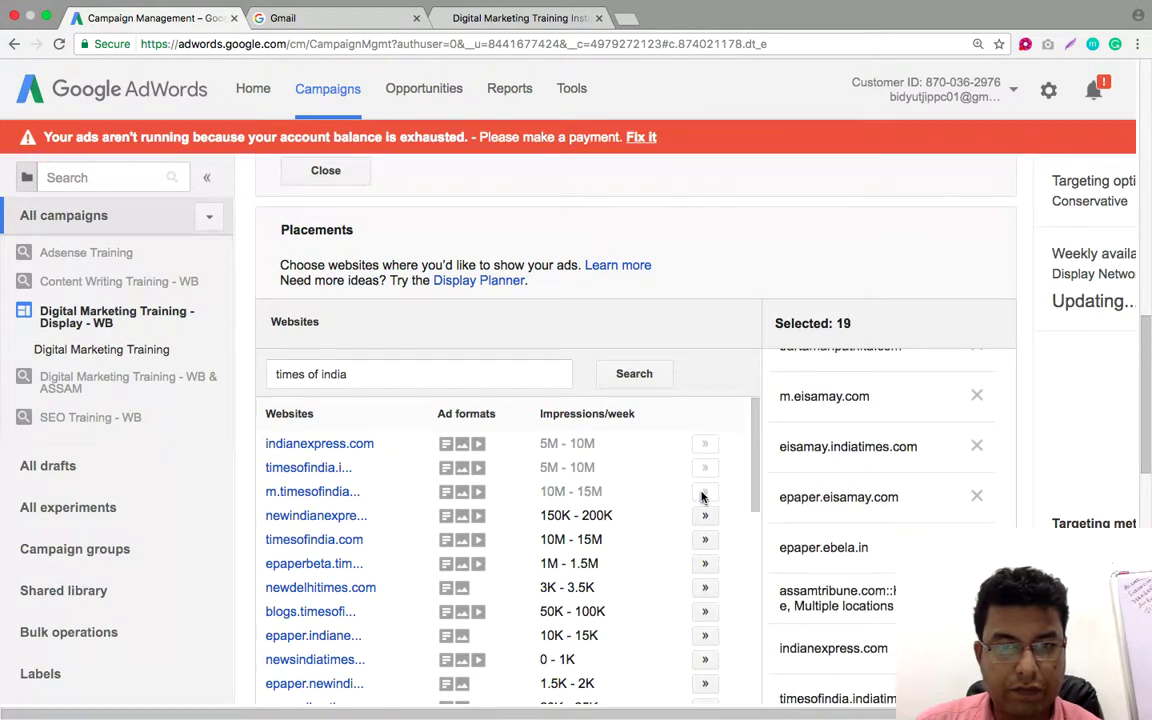
click(705, 515)
click(705, 539)
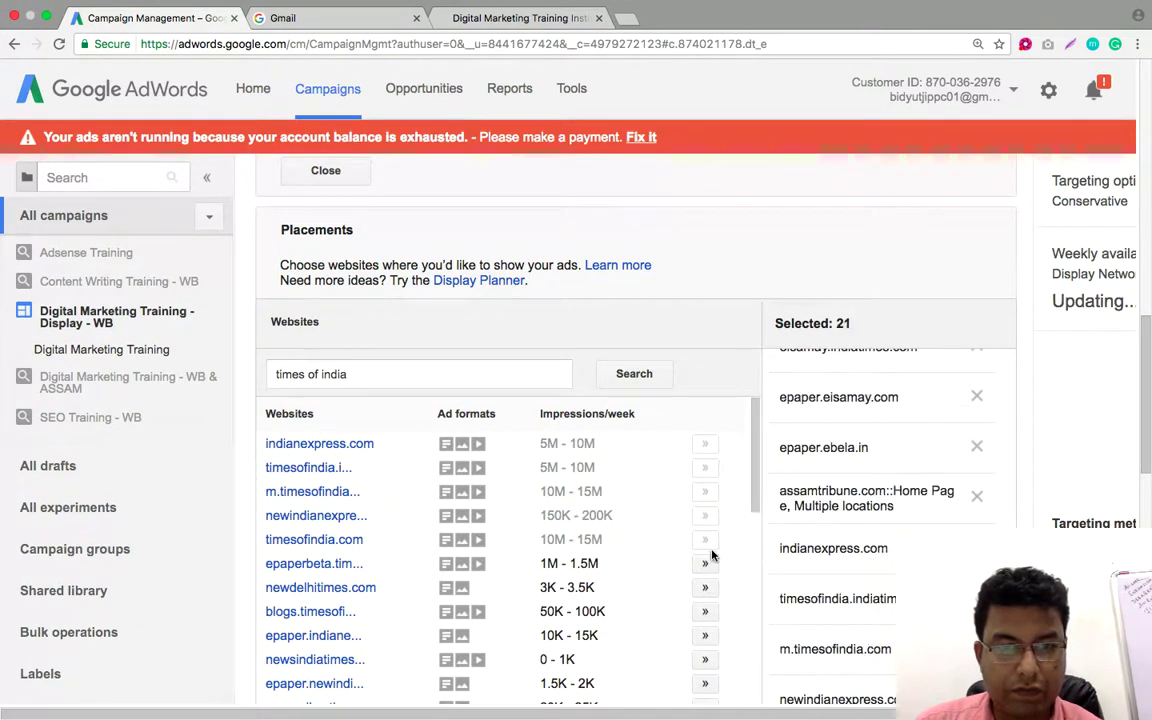
Add blogs.timesofindia.indiatimes.com, epaper.indianexpress.com and dnaindia.com to the placements
scroll(620, 538, down, 1)
scroll(620, 538, down, 1)
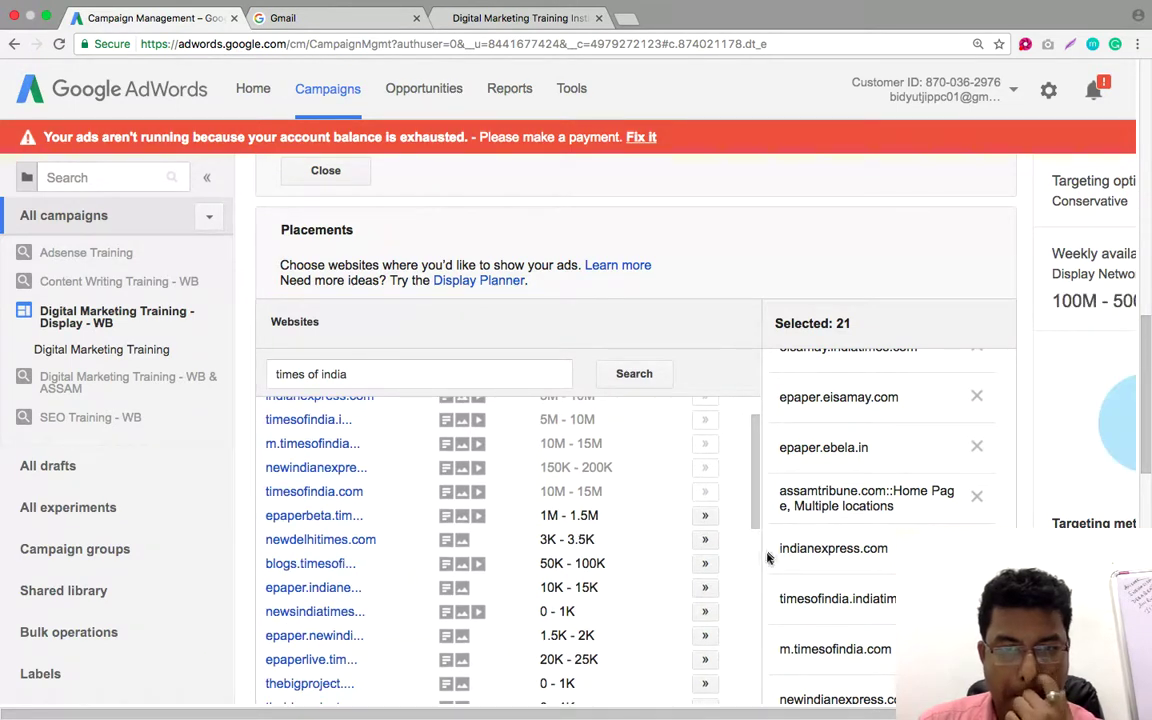
click(705, 565)
scroll(594, 533, down, 1)
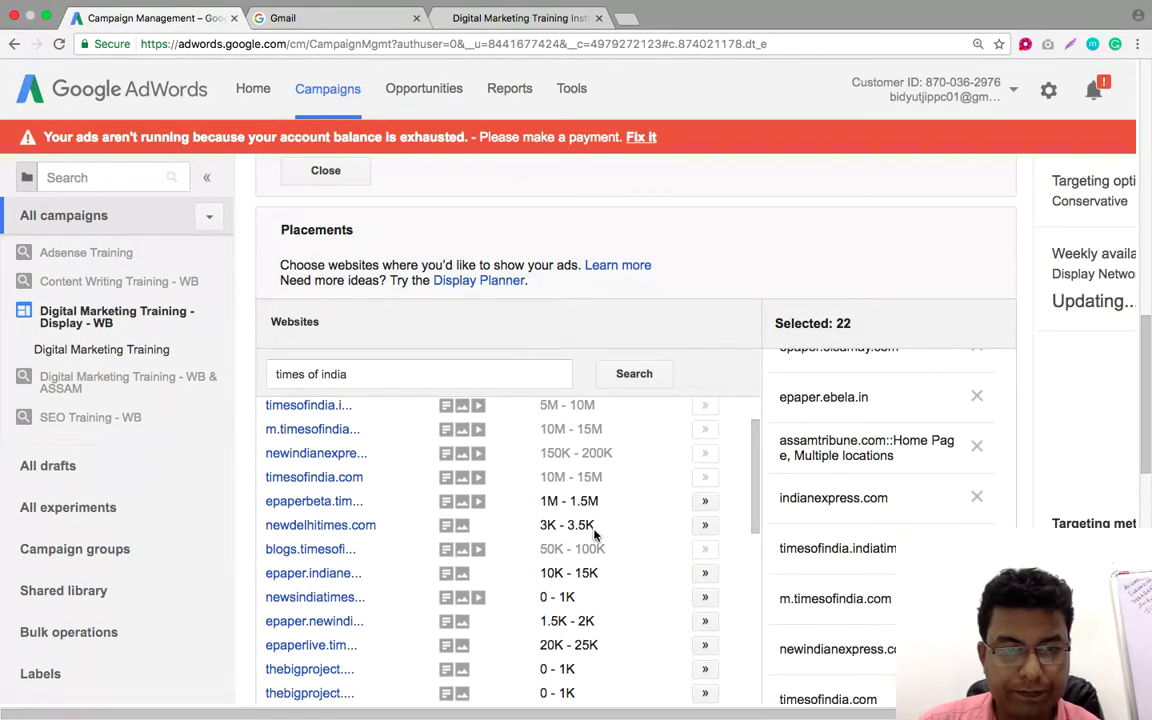
click(705, 574)
scroll(663, 535, down, 2)
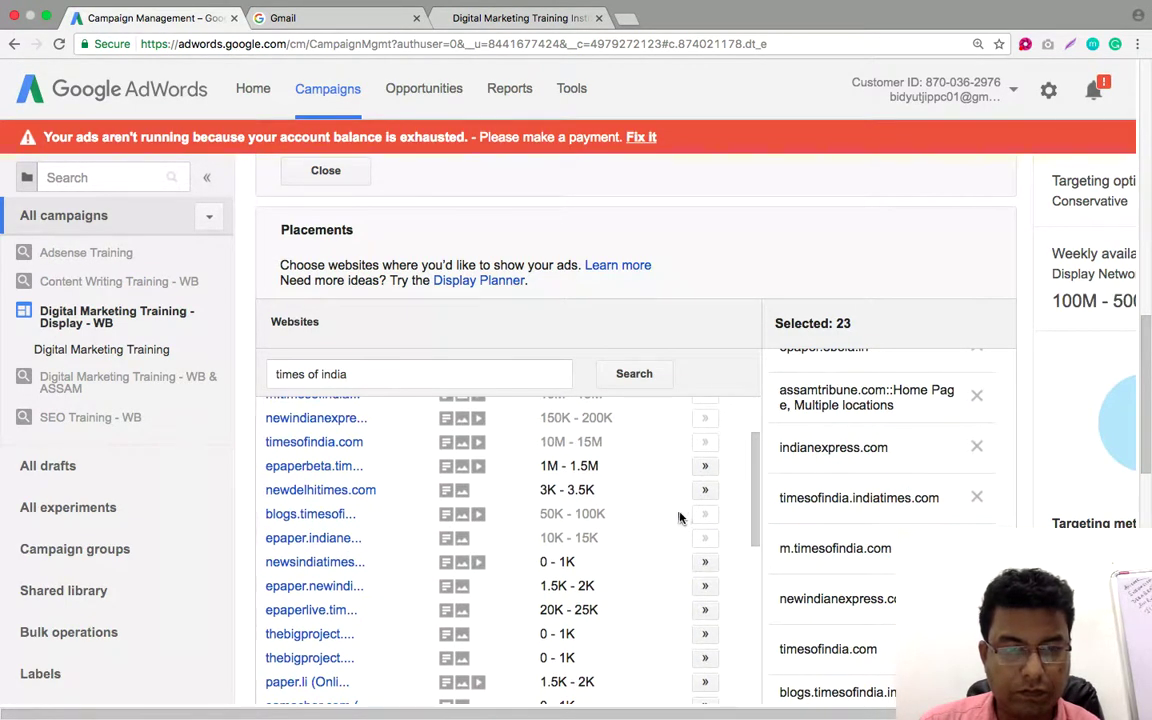
scroll(660, 510, down, 6)
scroll(643, 502, up, 1)
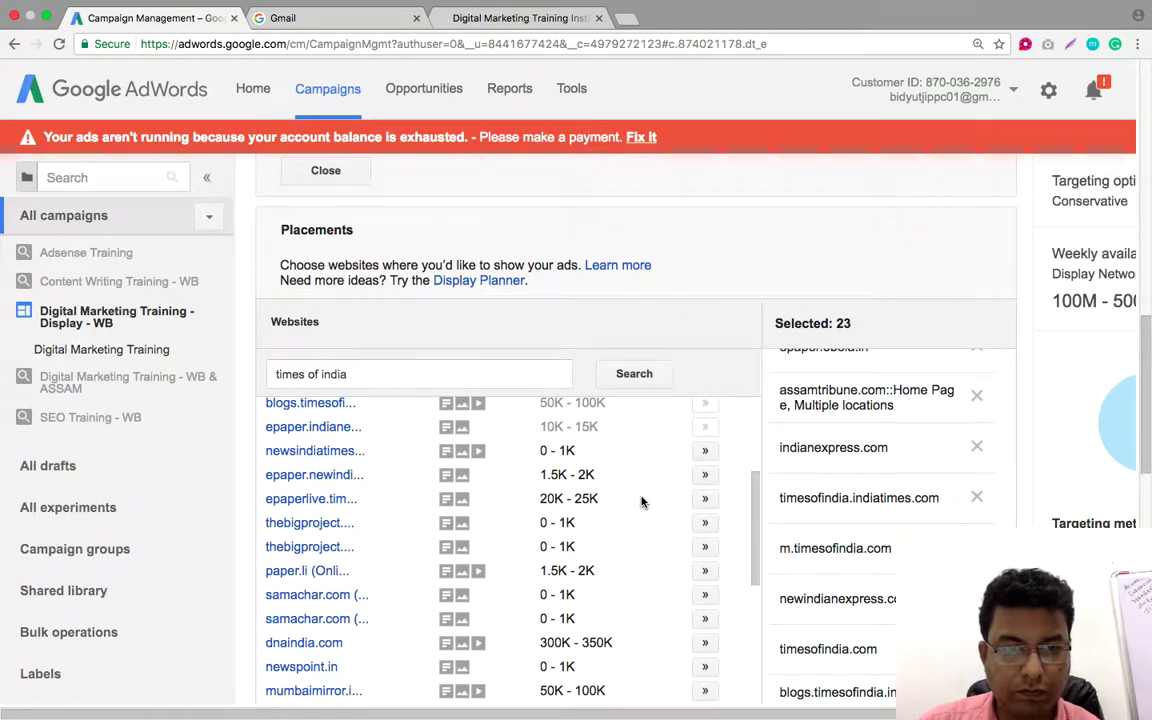
scroll(642, 502, down, 5)
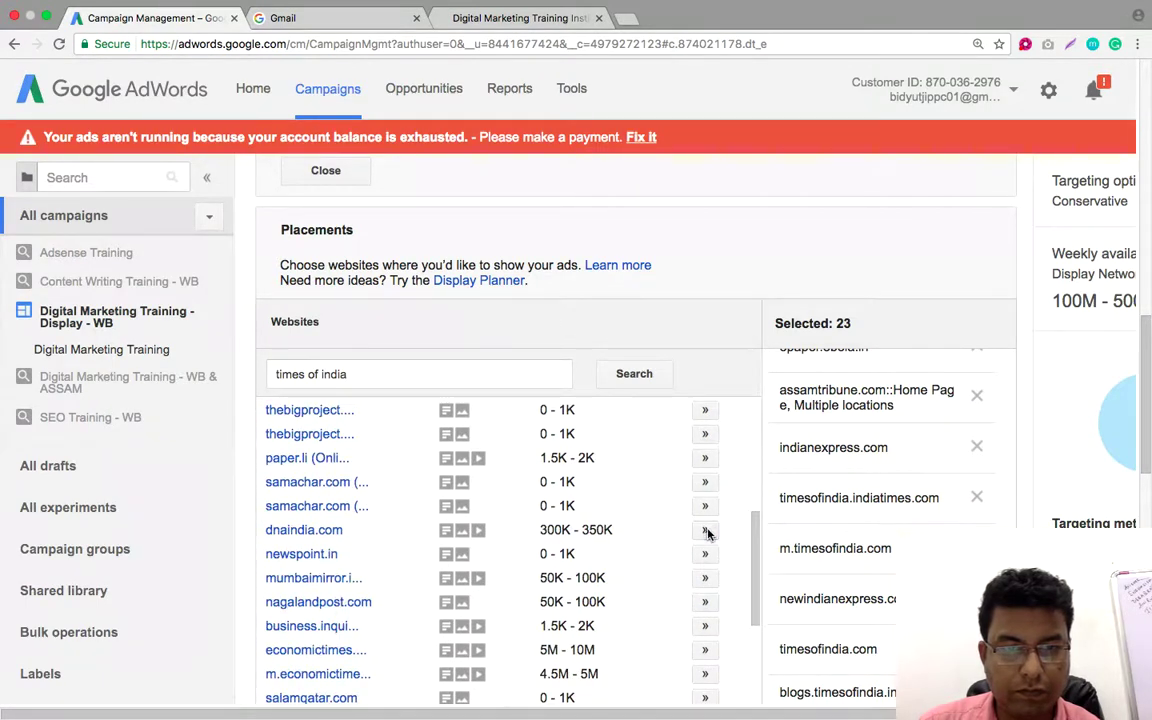
click(674, 530)
Add economictimes.indiatimes.com, m.hindustantimes.com, prothom-alo.com, hindustantimes.com and statetimes.in to the placements
scroll(685, 516, down, 3)
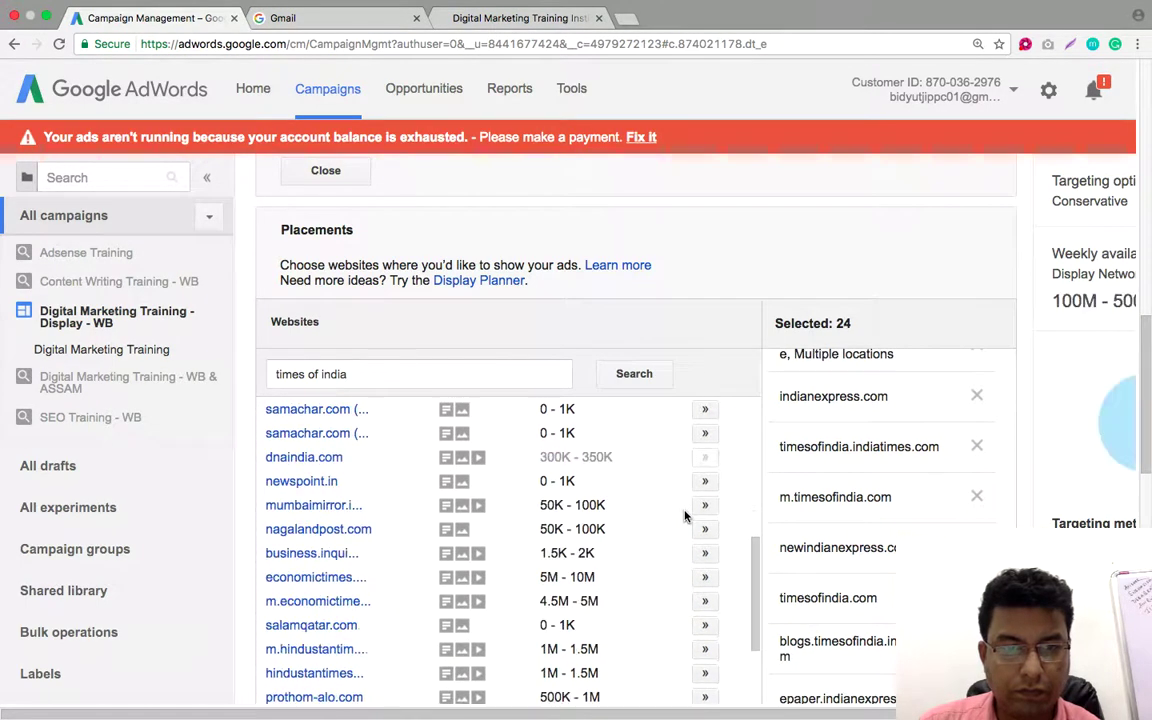
scroll(685, 516, down, 2)
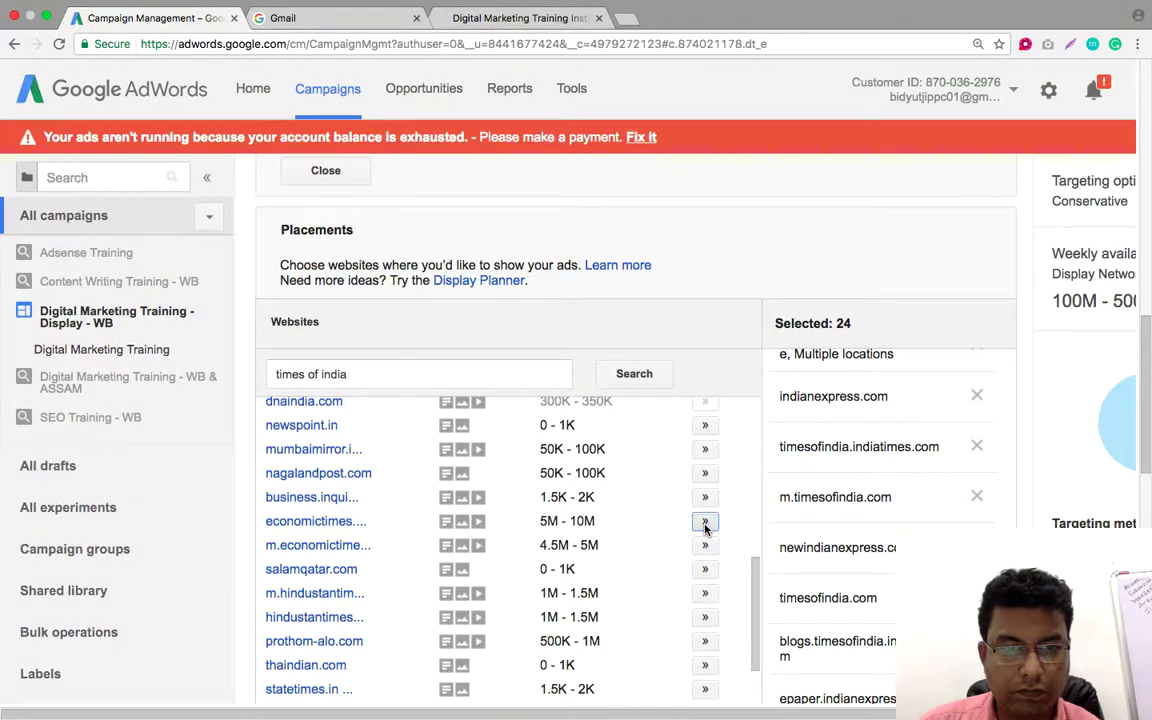
click(704, 520)
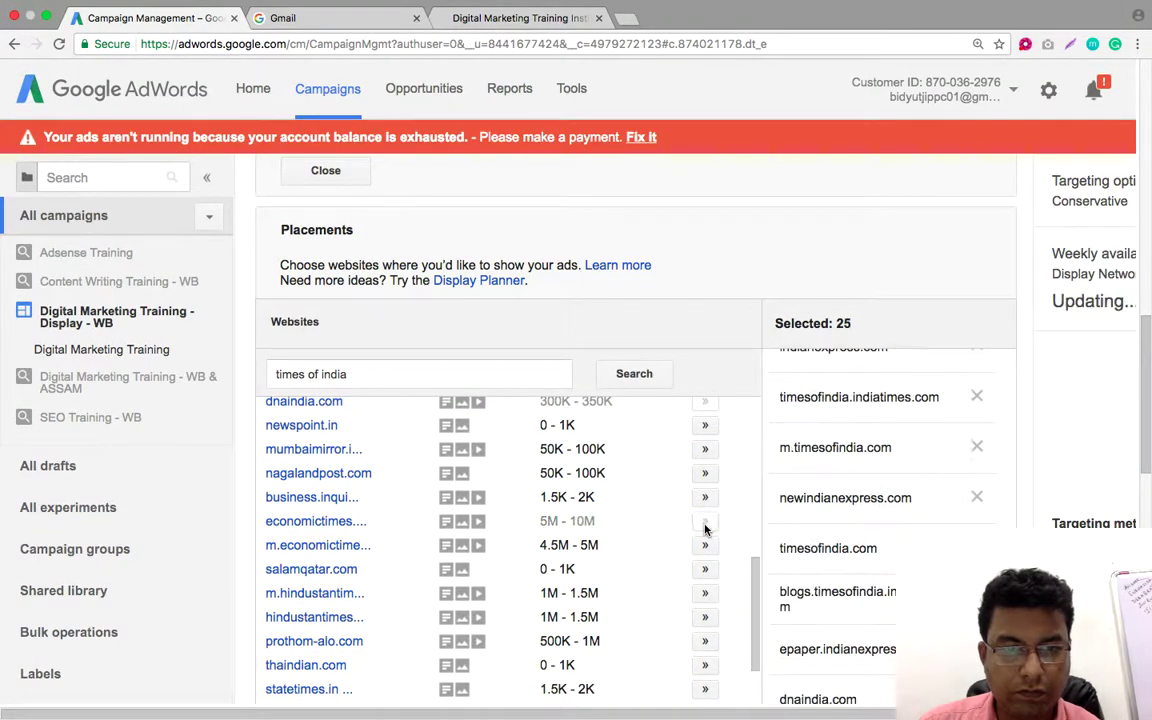
click(704, 593)
scroll(685, 545, down, 3)
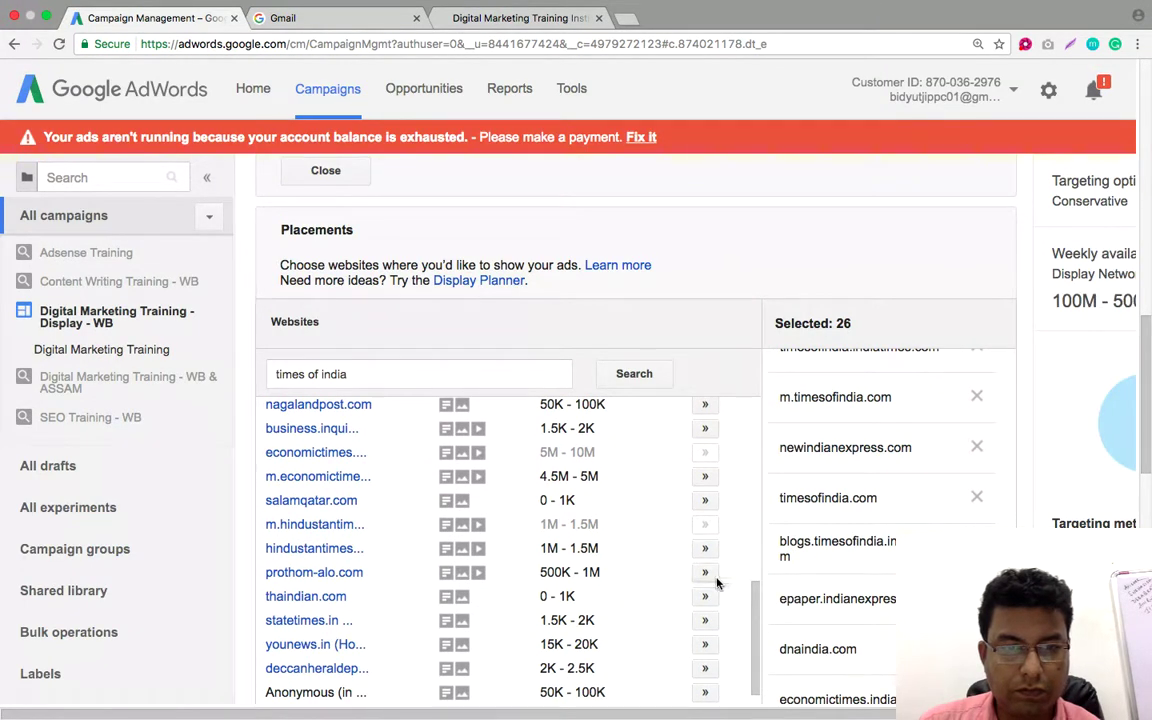
click(704, 572)
scroll(713, 545, down, 1)
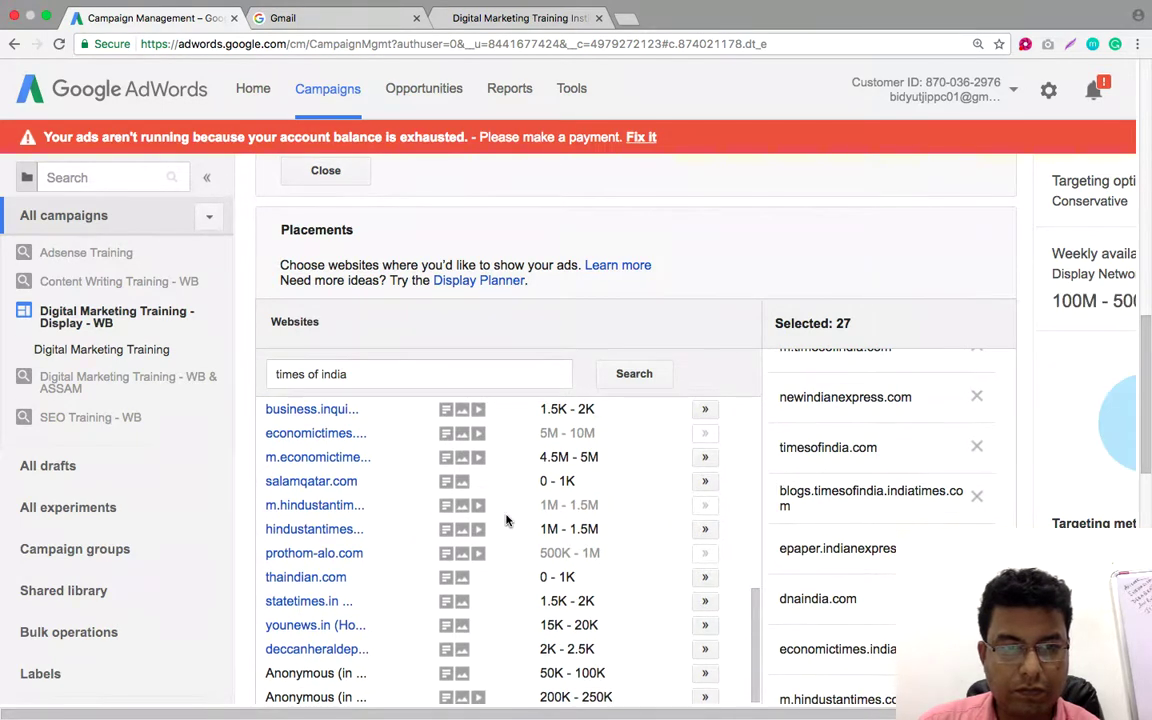
click(704, 529)
scroll(683, 522, down, 1)
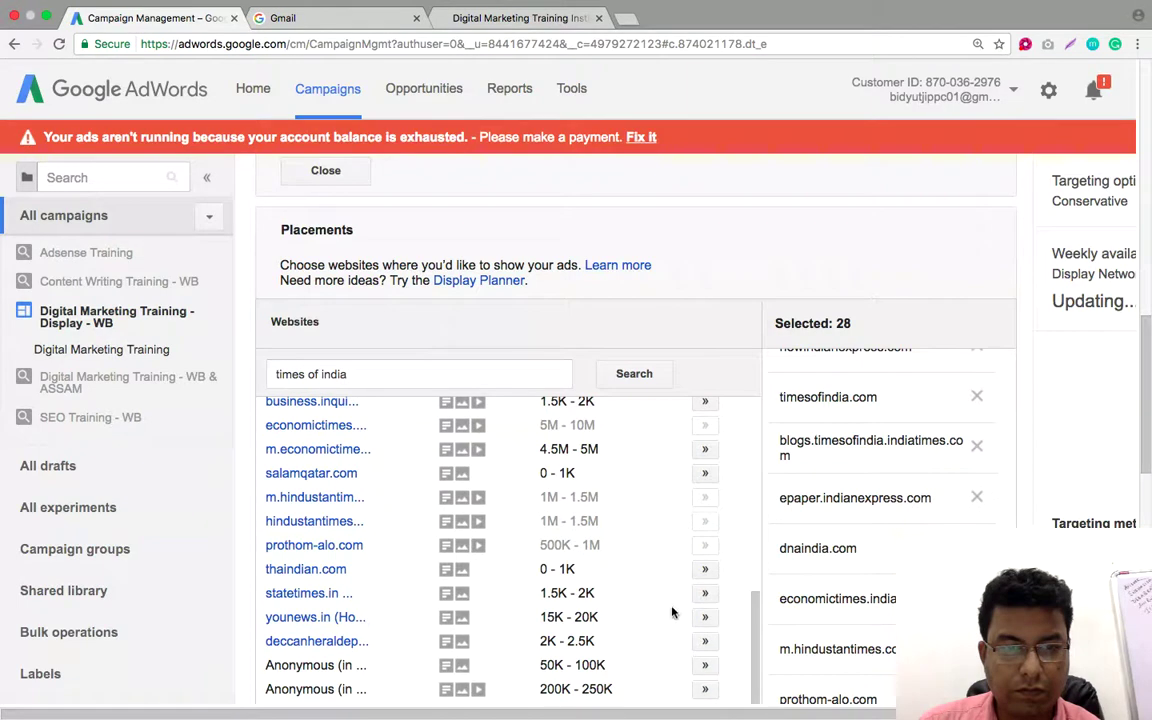
click(703, 594)
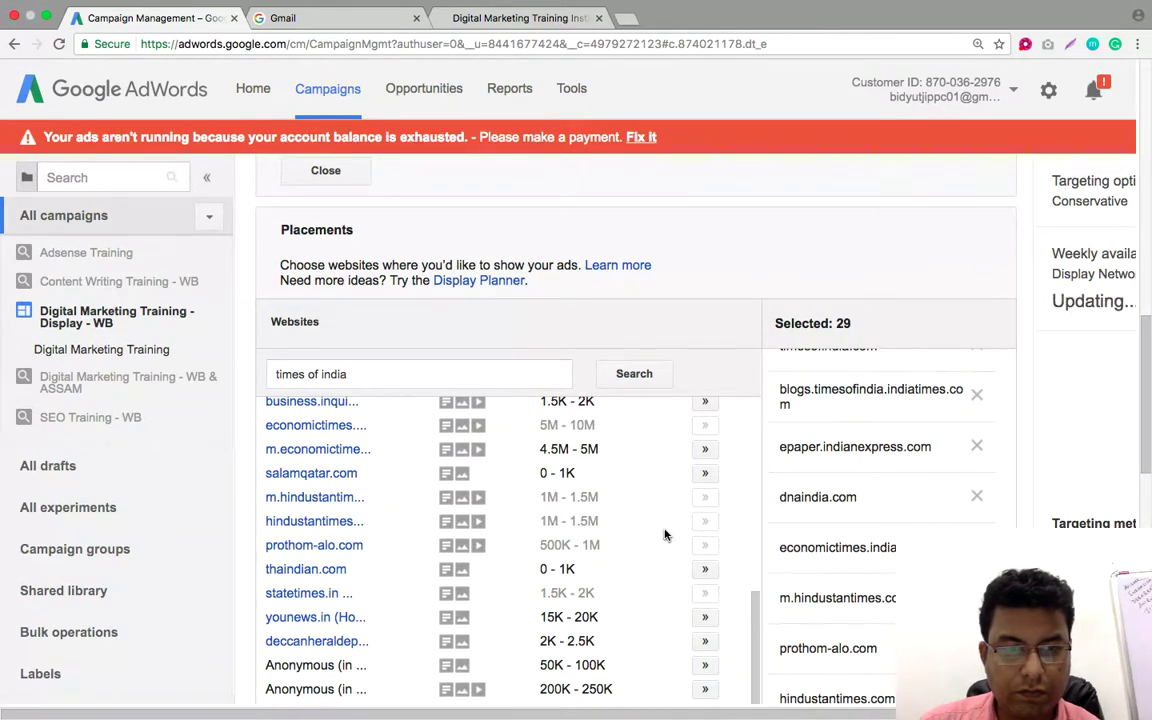
scroll(680, 560, down, 1)
scroll(663, 535, down, 1)
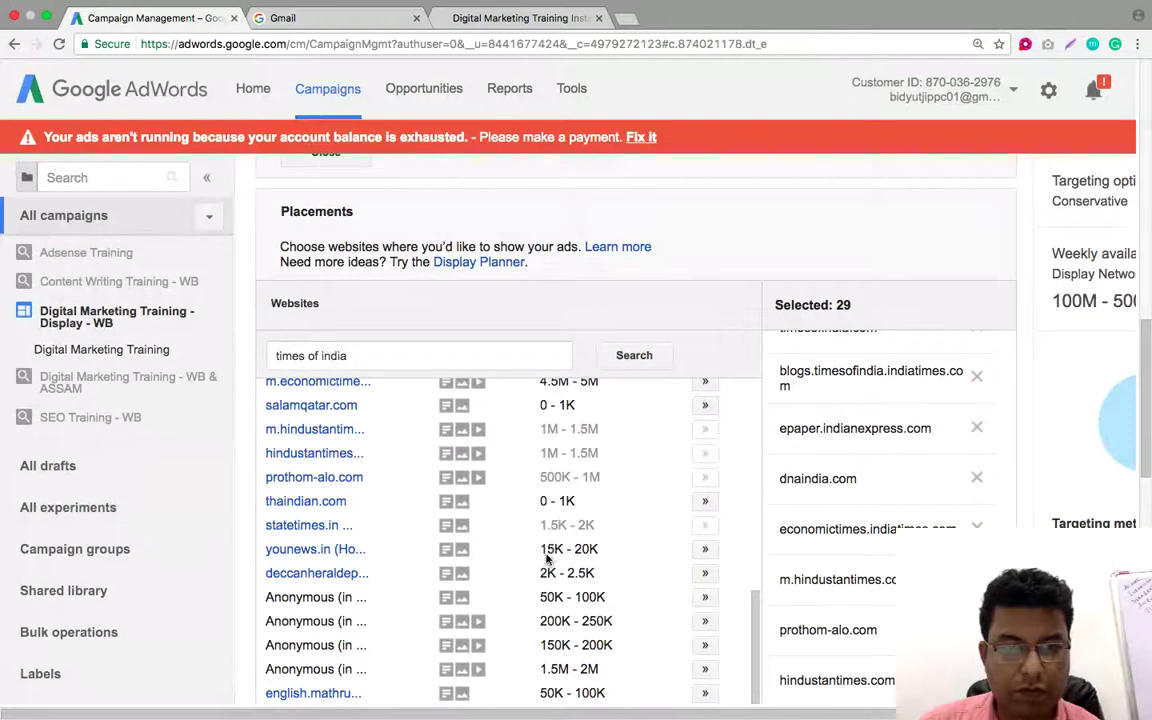
scroll(549, 545, down, 2)
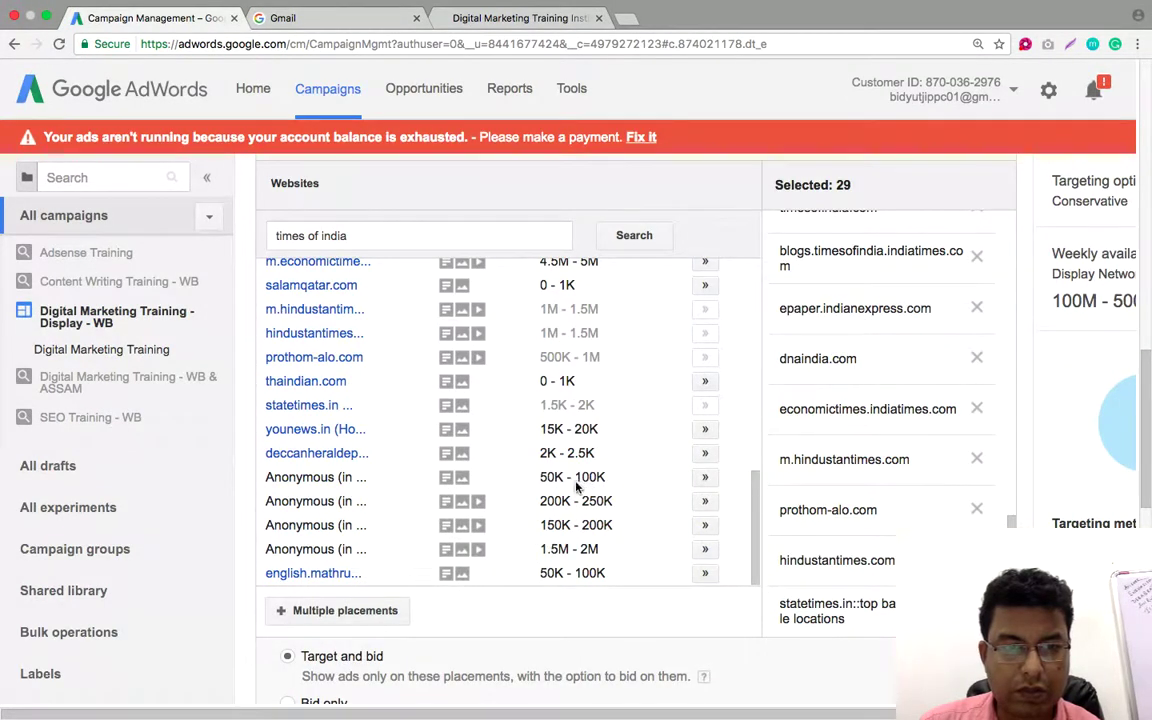
scroll(580, 480, up, 5)
scroll(578, 494, up, 4)
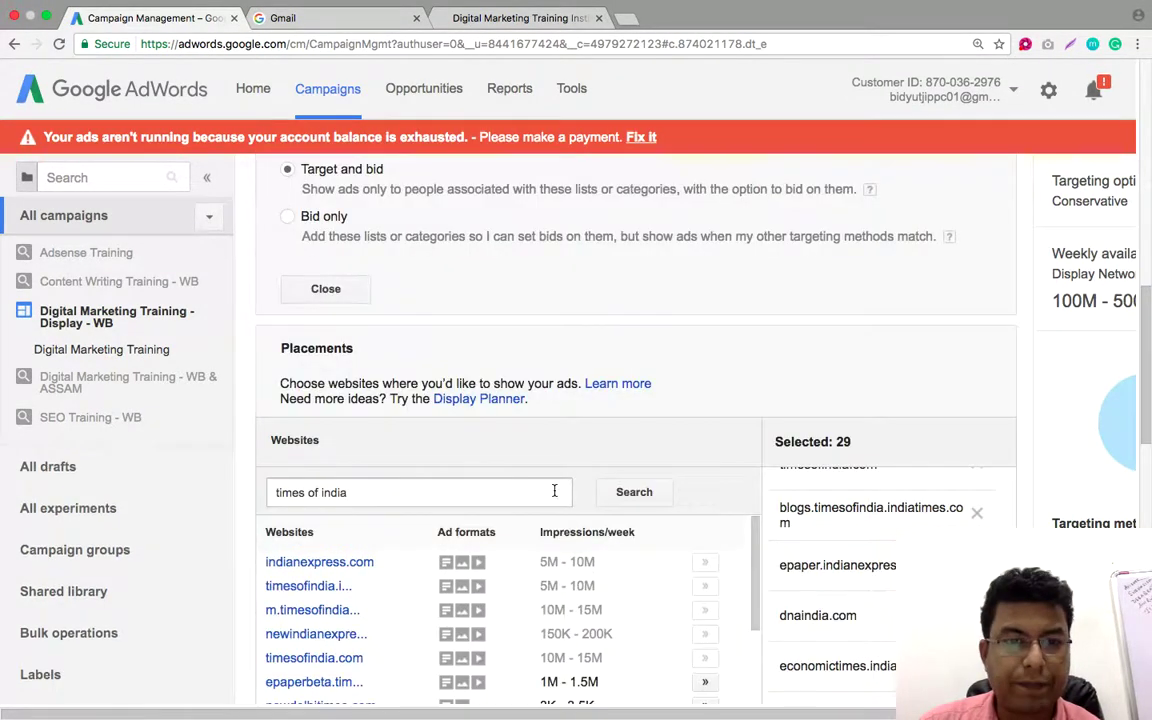
scroll(595, 430, down, 1)
scroll(606, 417, down, 1)
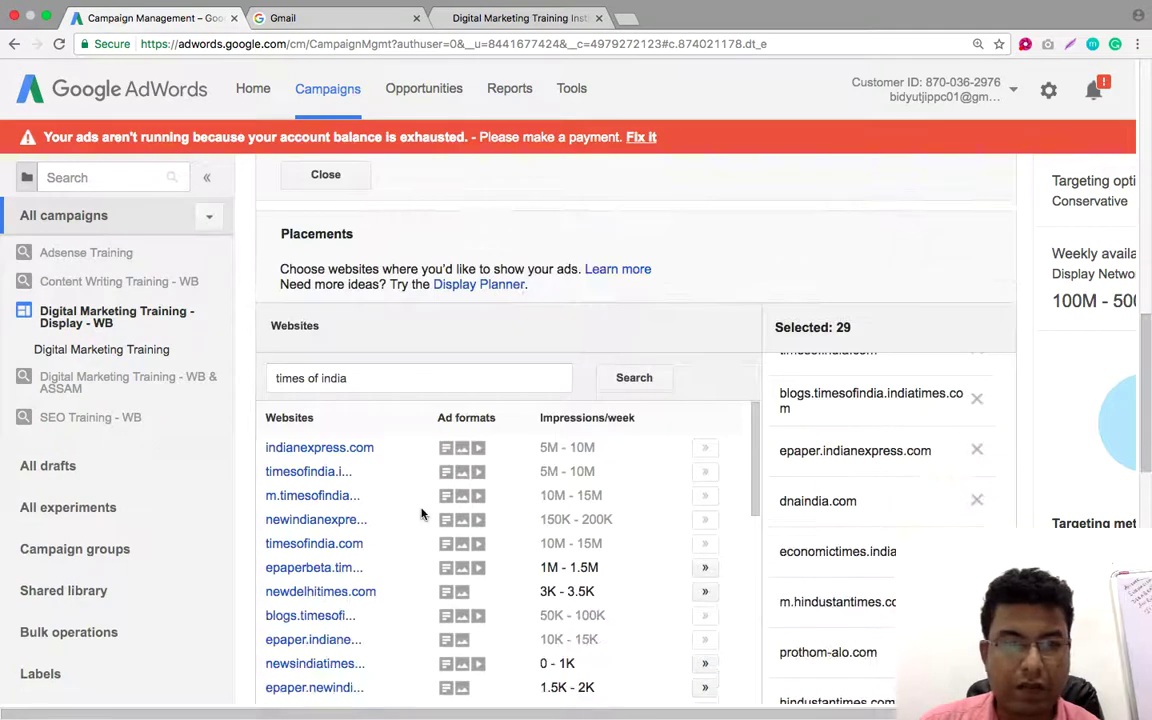
Replace the 'times of india' website search with karmaketra and browse the suggested sites
double_click(373, 380)
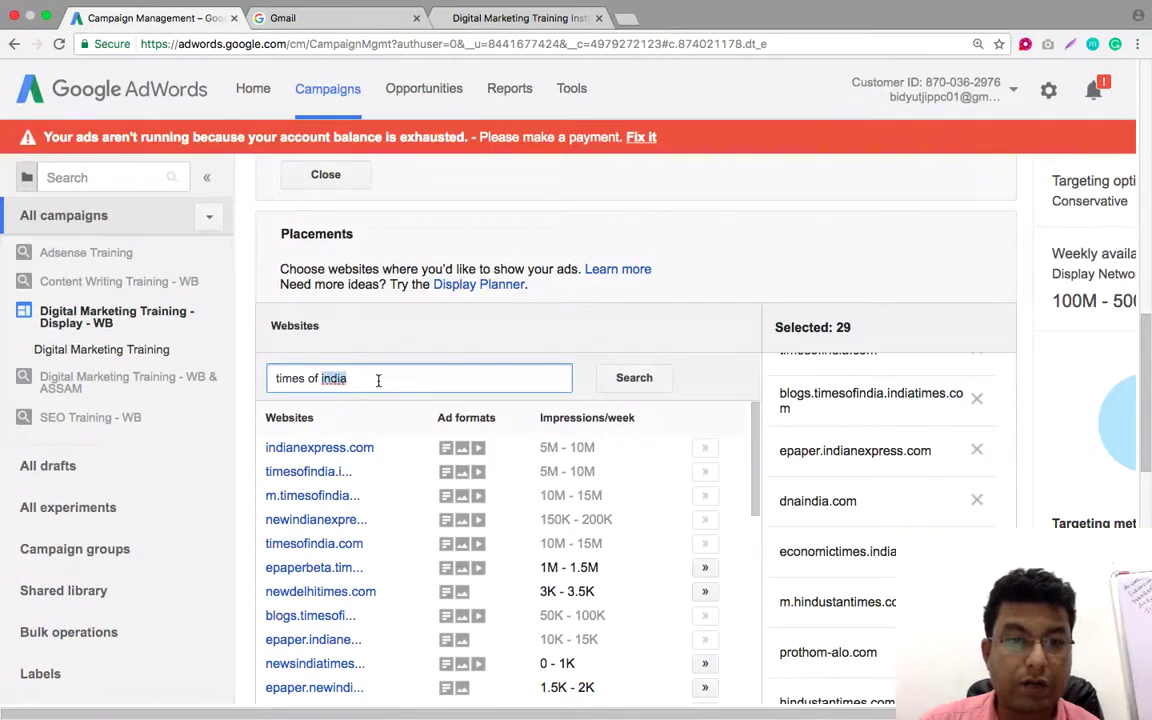
triple_click(378, 380)
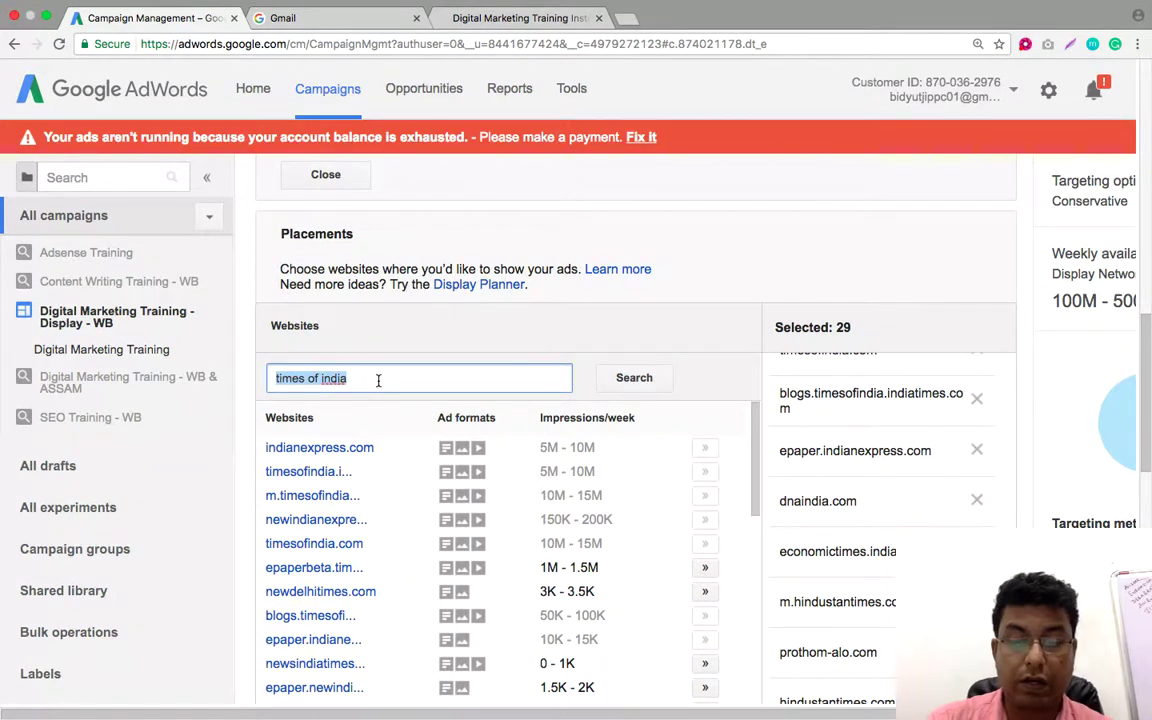
text(karmaketr)
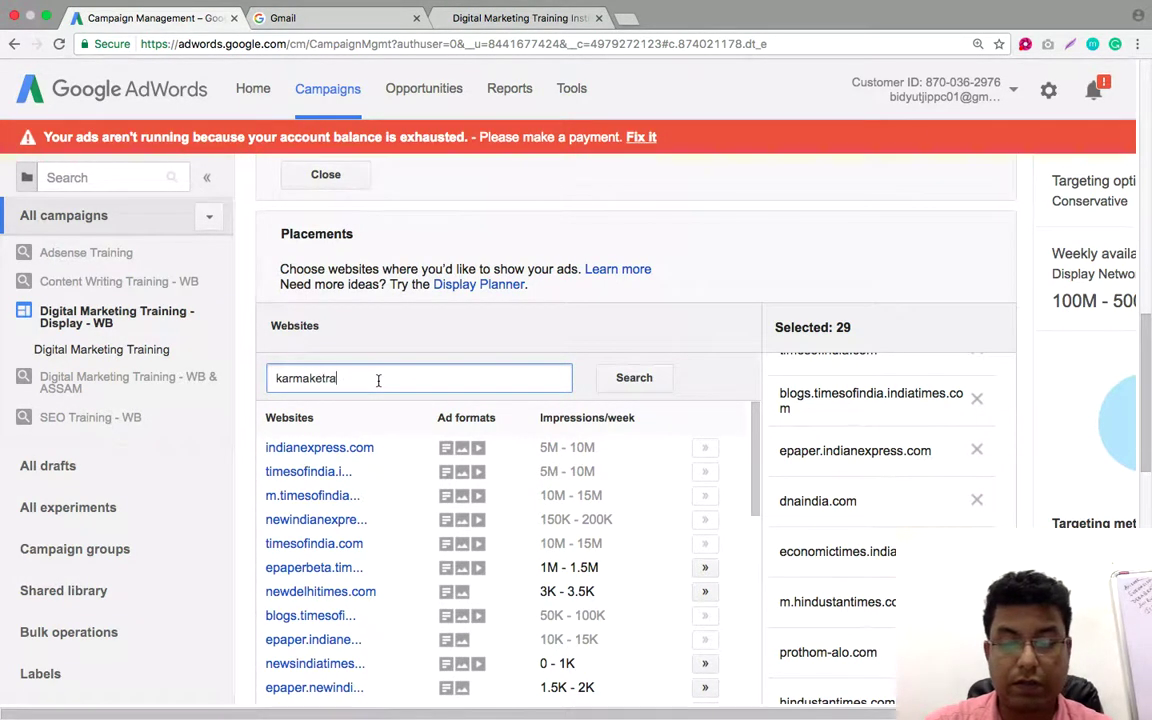
text(a)
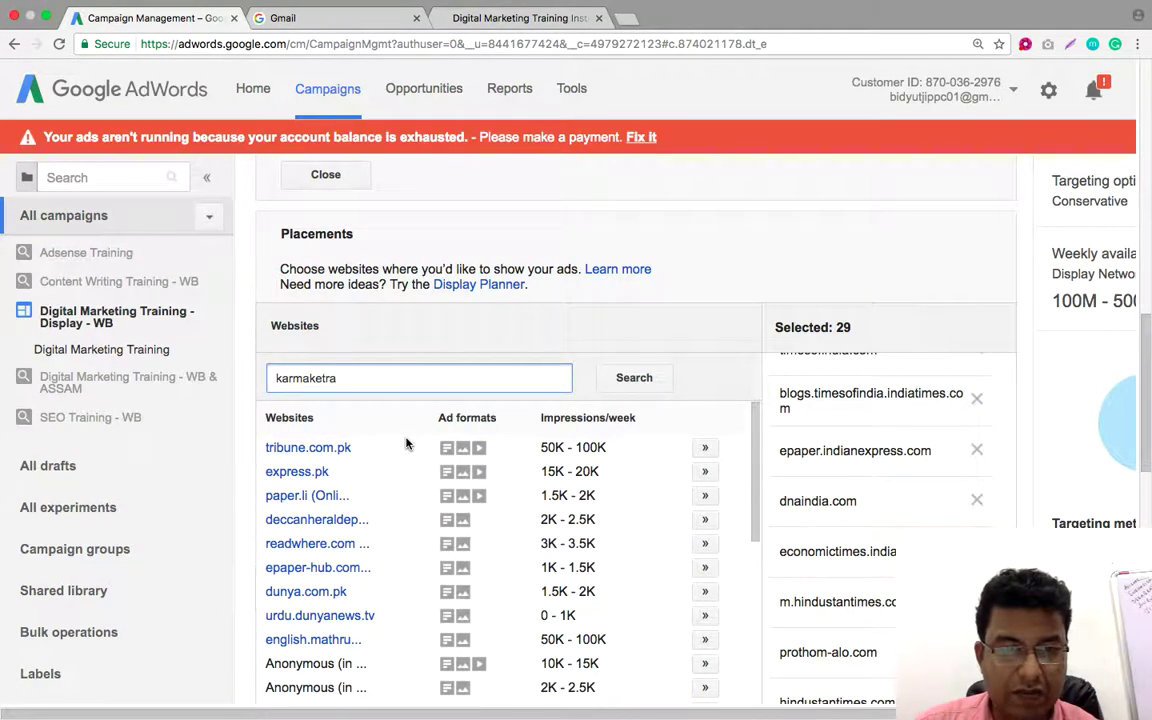
scroll(360, 535, down, 3)
scroll(362, 535, down, 1)
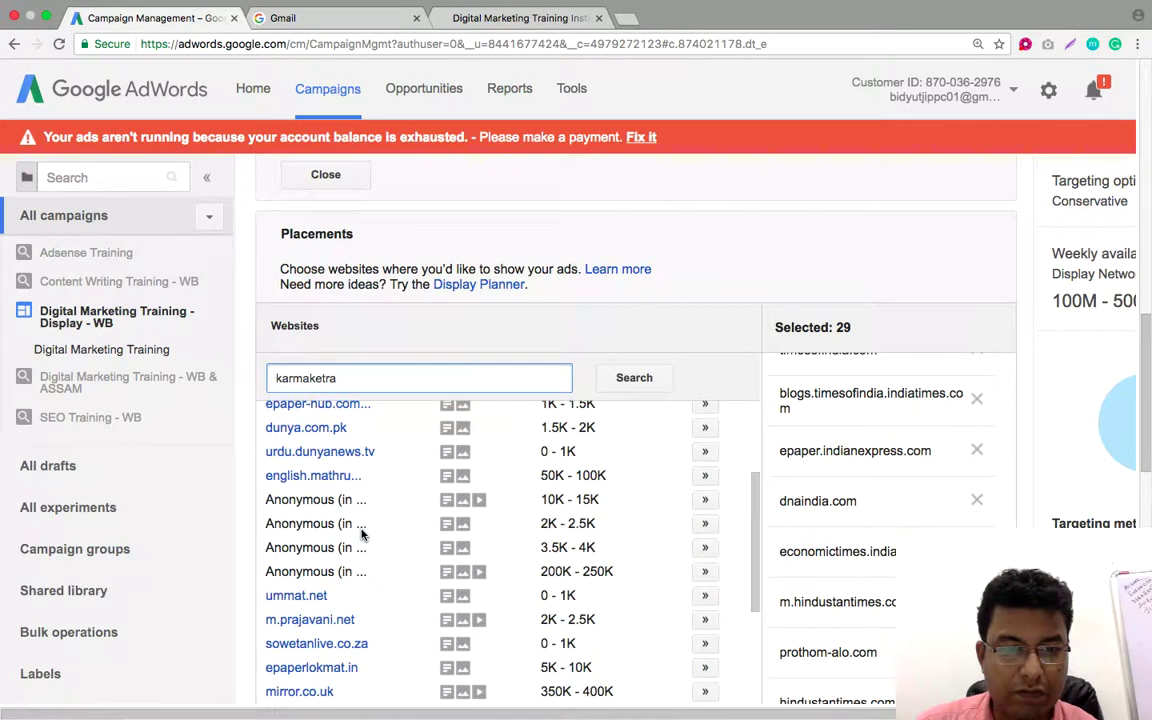
Google 'karmaketra' in a fresh Chrome tab
click(631, 20)
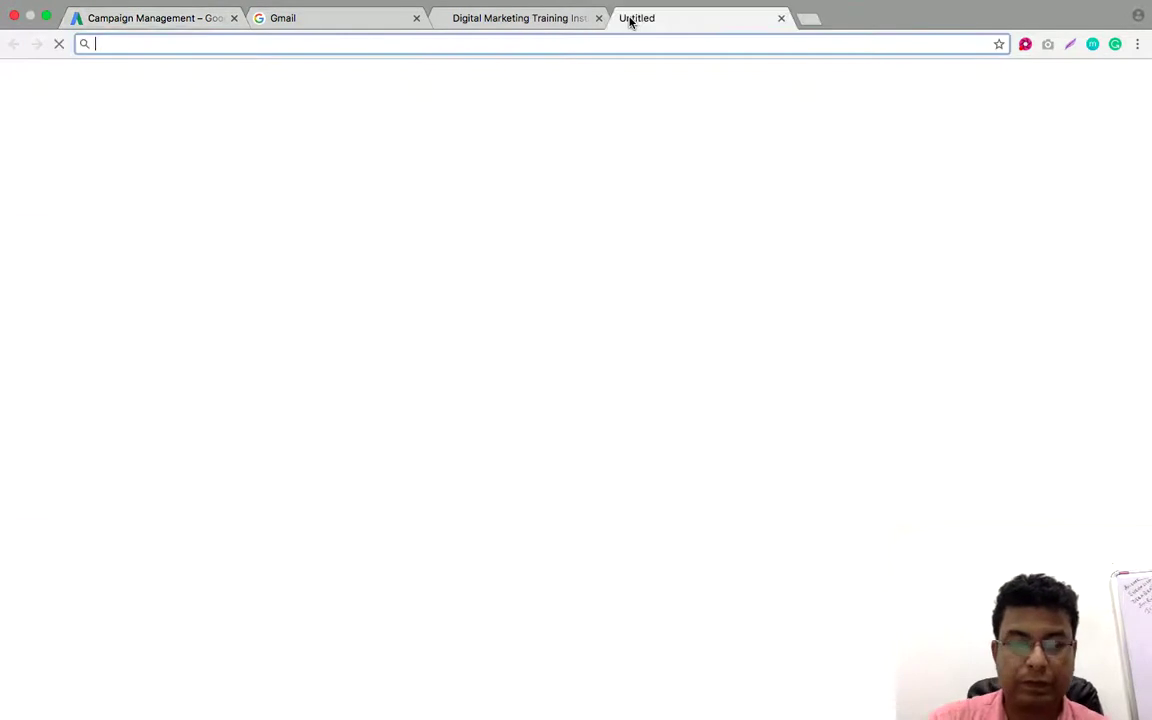
text(karmaketra)
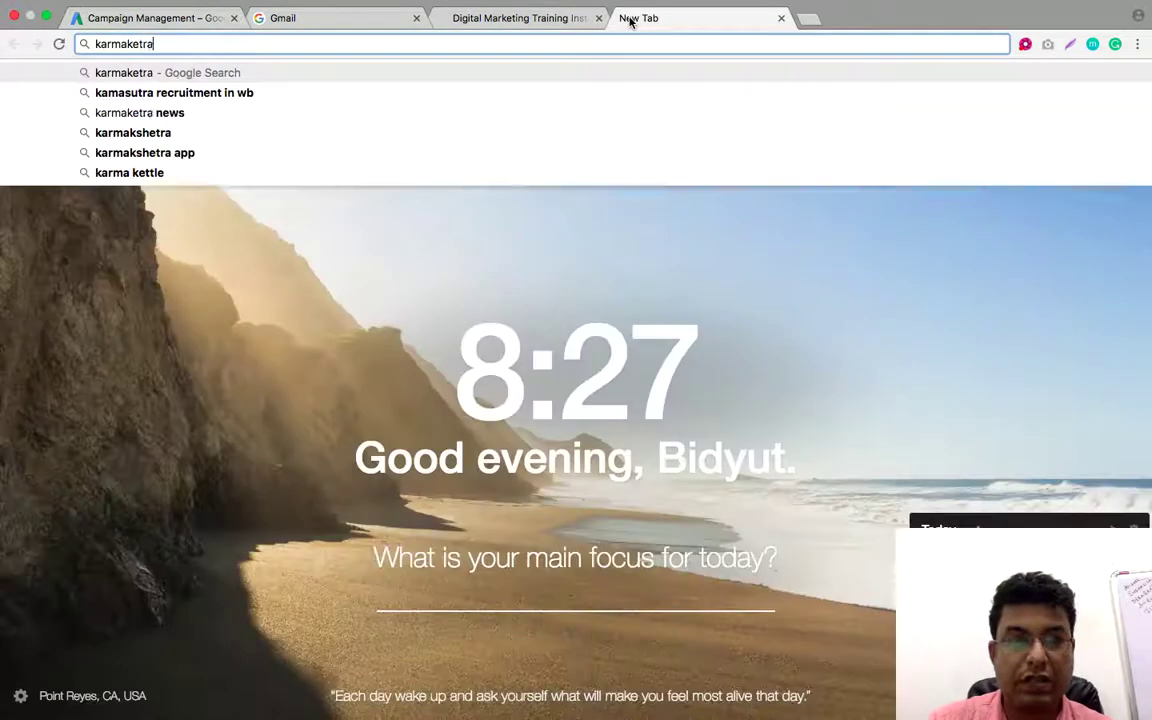
key(Return)
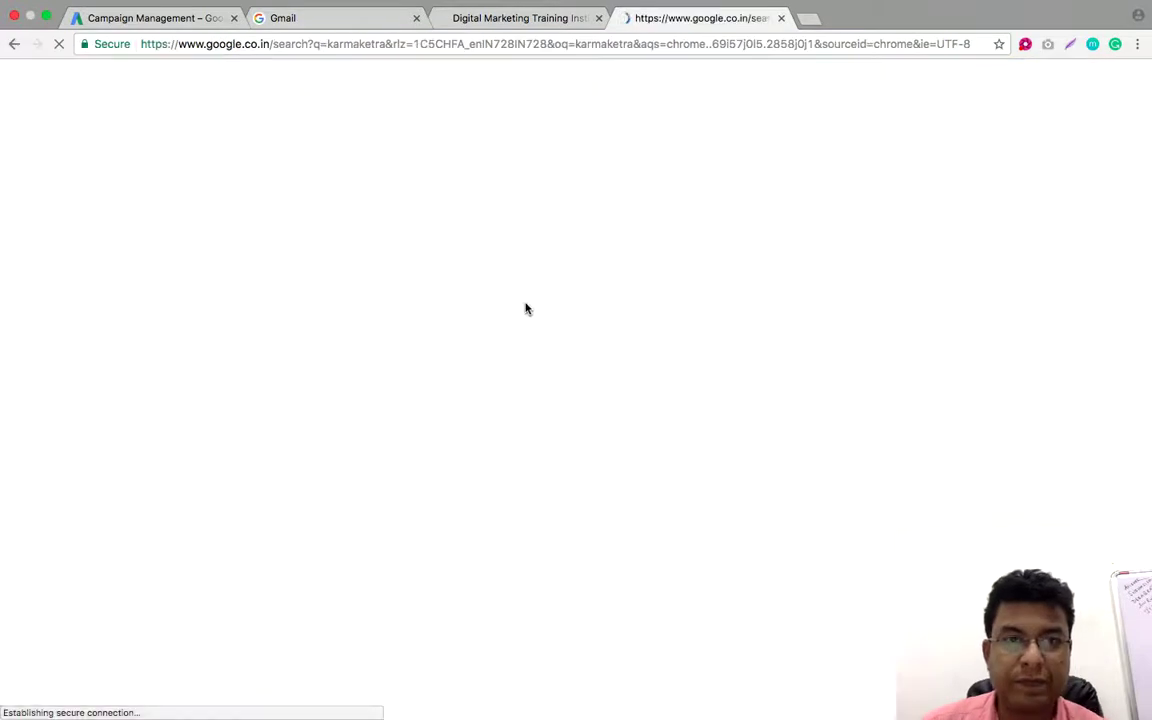
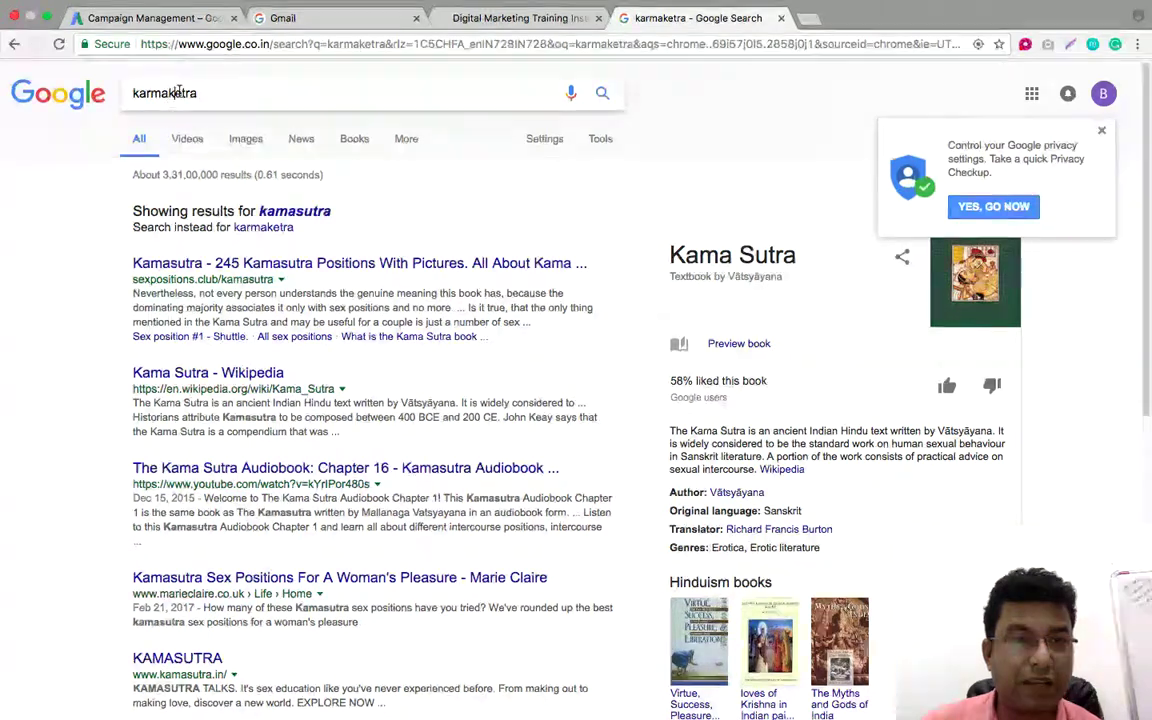
Search Google for karmakhetra and open the Karmakshetra Epaper result in two new tabs
key(Return)
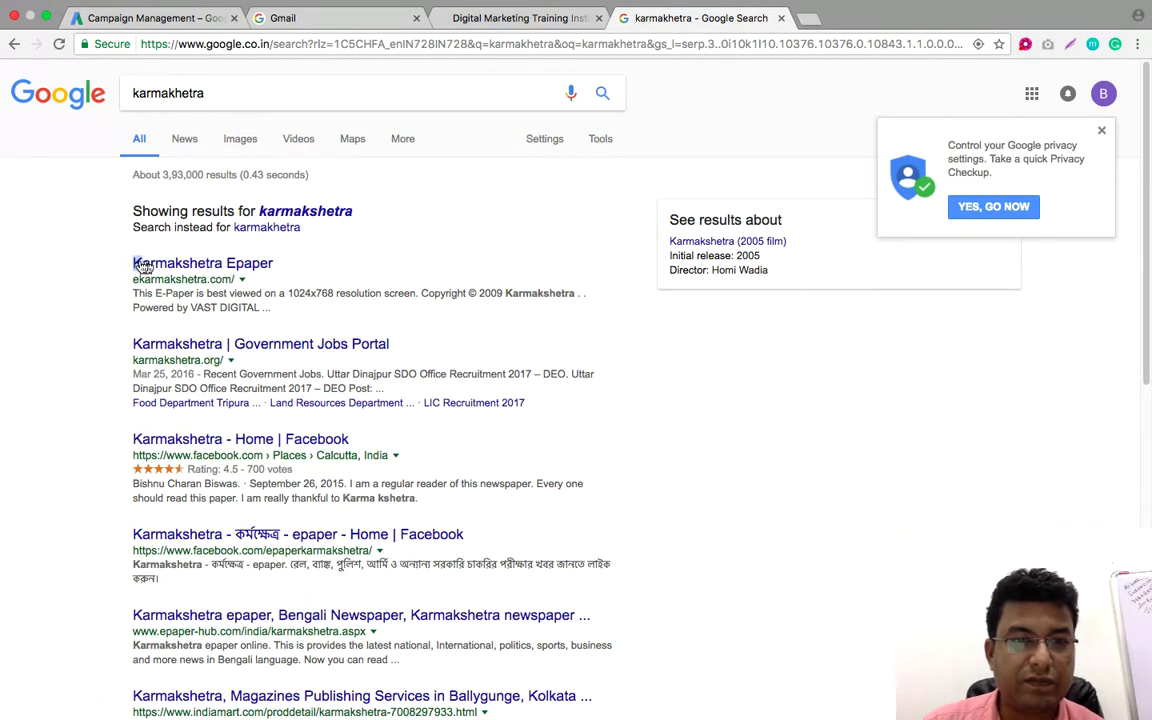
drag(143, 265, 208, 263)
right_click(211, 259)
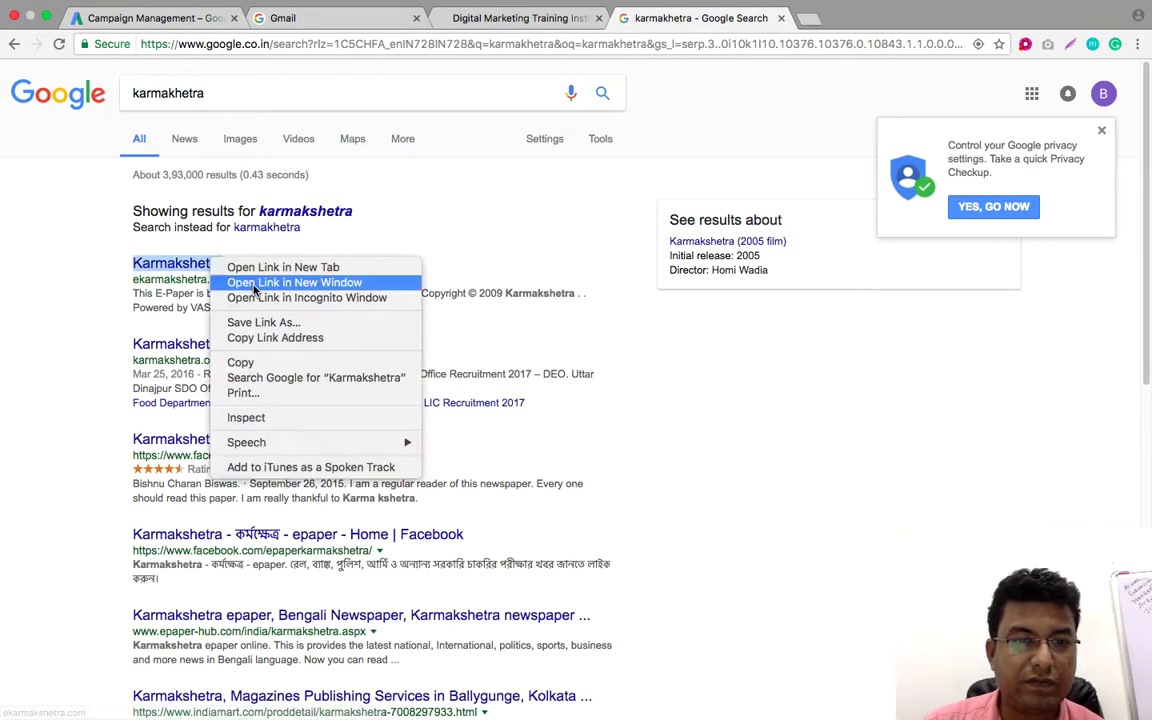
click(258, 267)
right_click(221, 279)
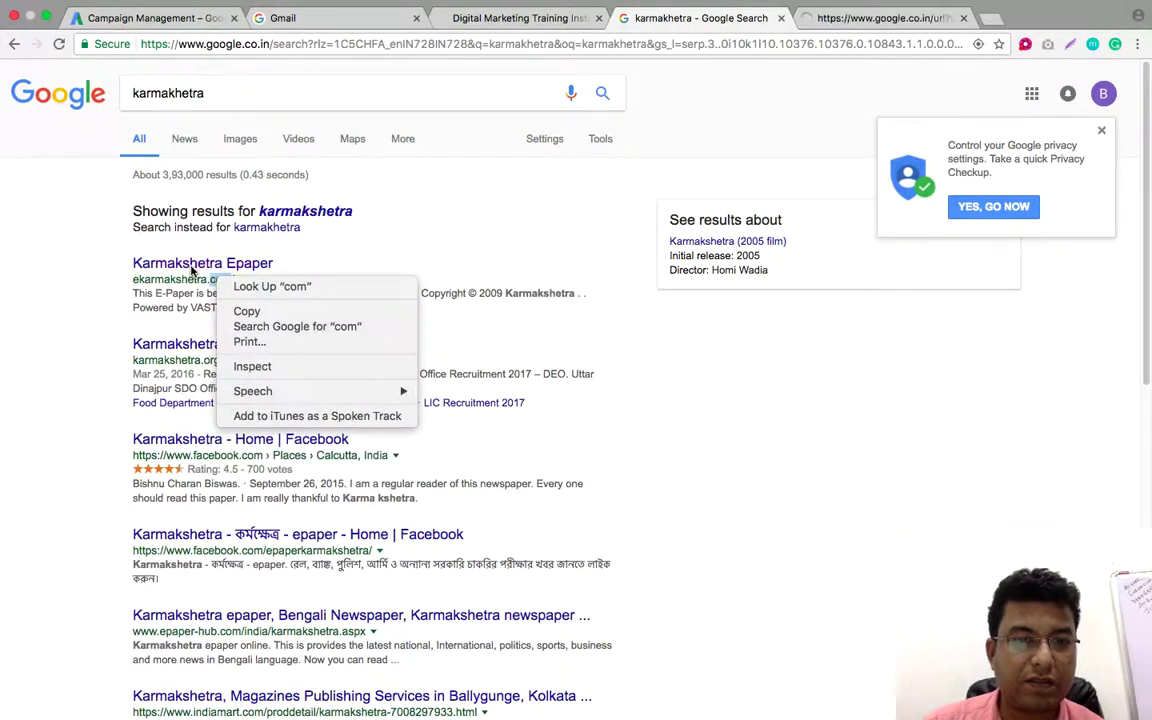
right_click(211, 268)
click(237, 275)
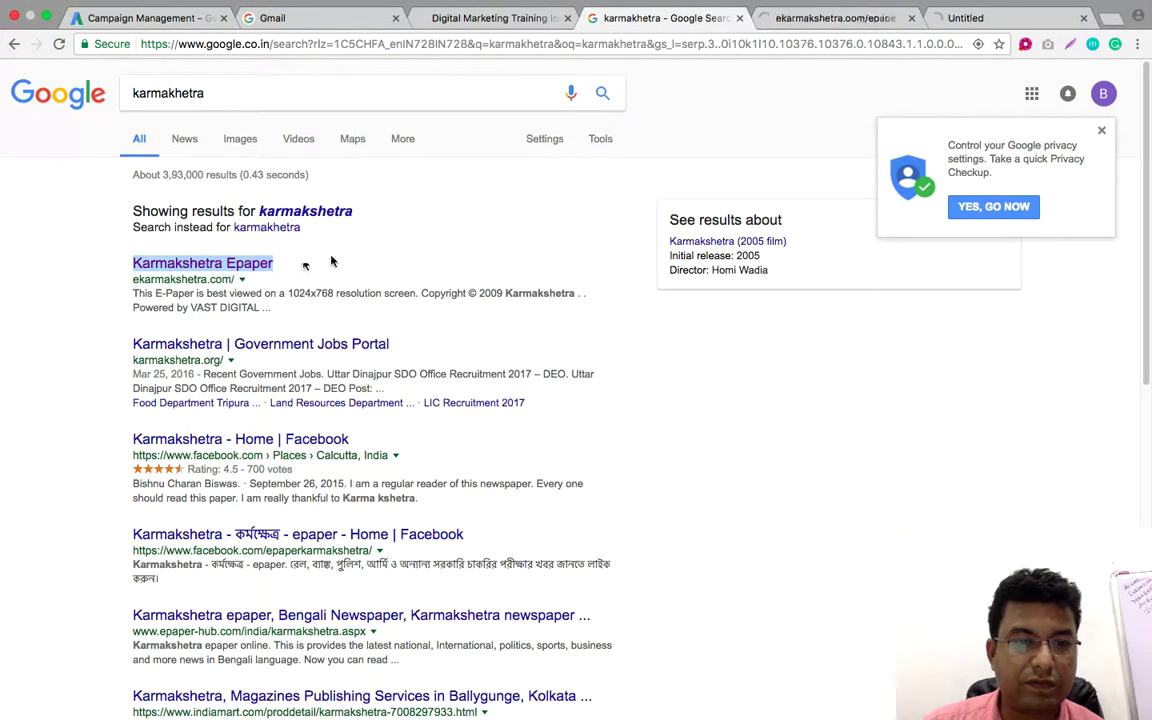
Look over both Karmakshetra Epaper tabs, then go back to the AdWords placements page
click(810, 18)
click(958, 20)
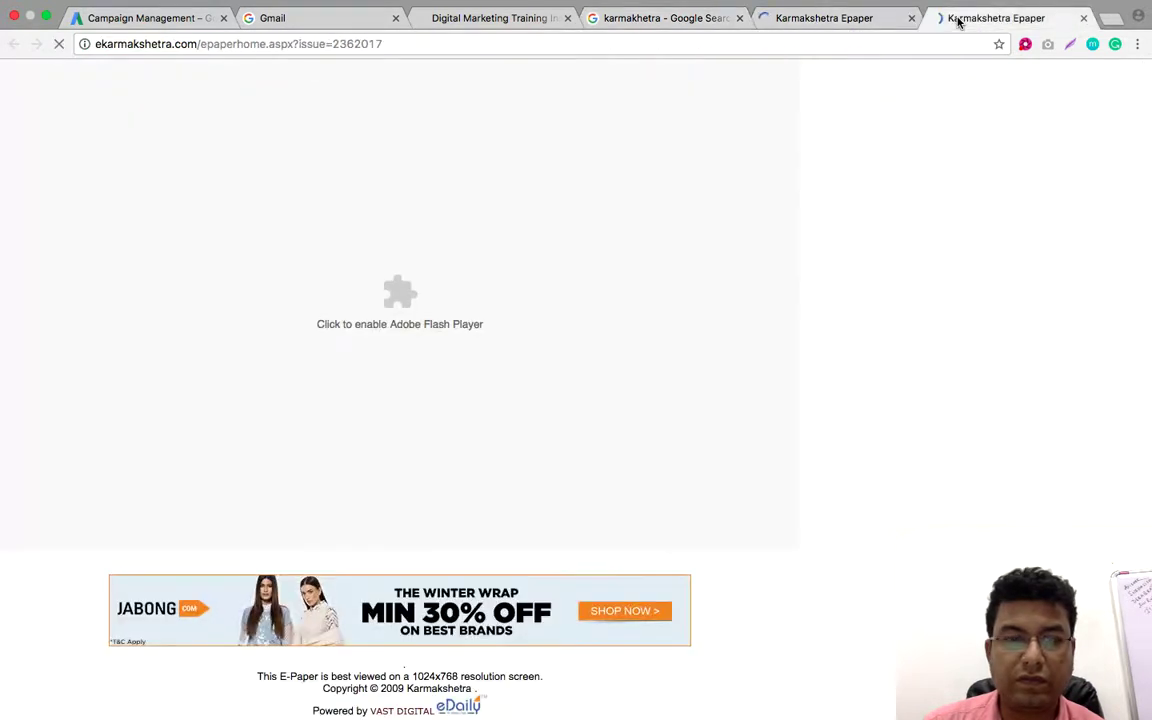
click(692, 22)
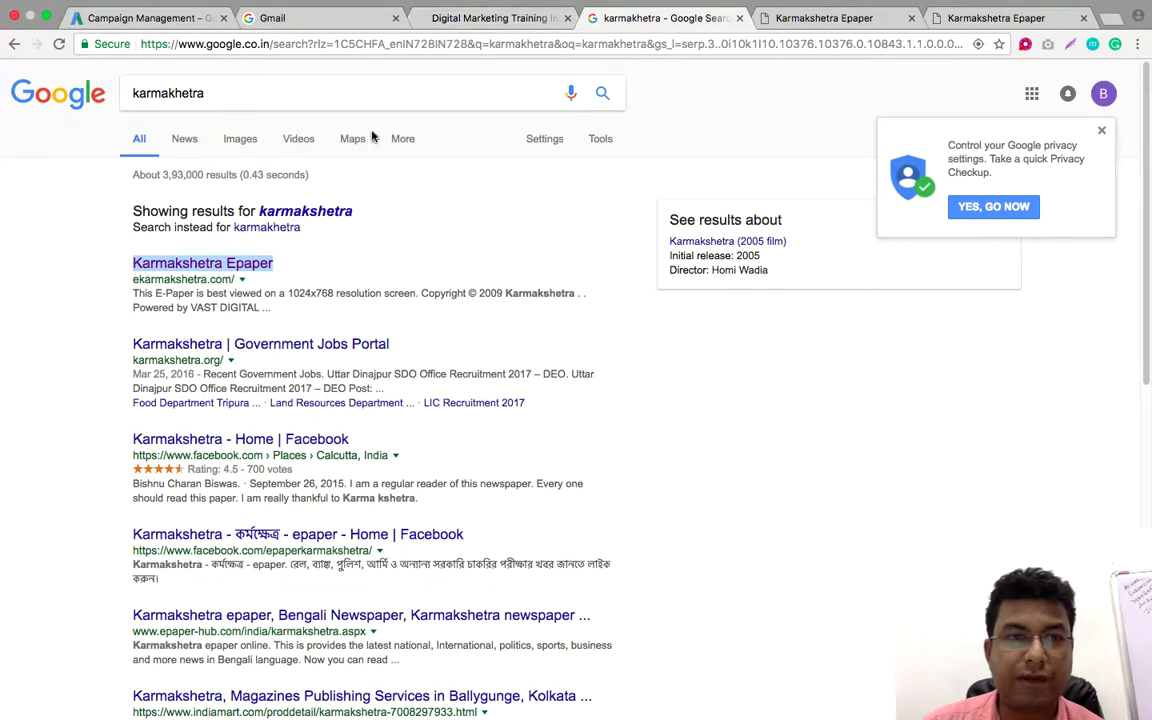
click(168, 22)
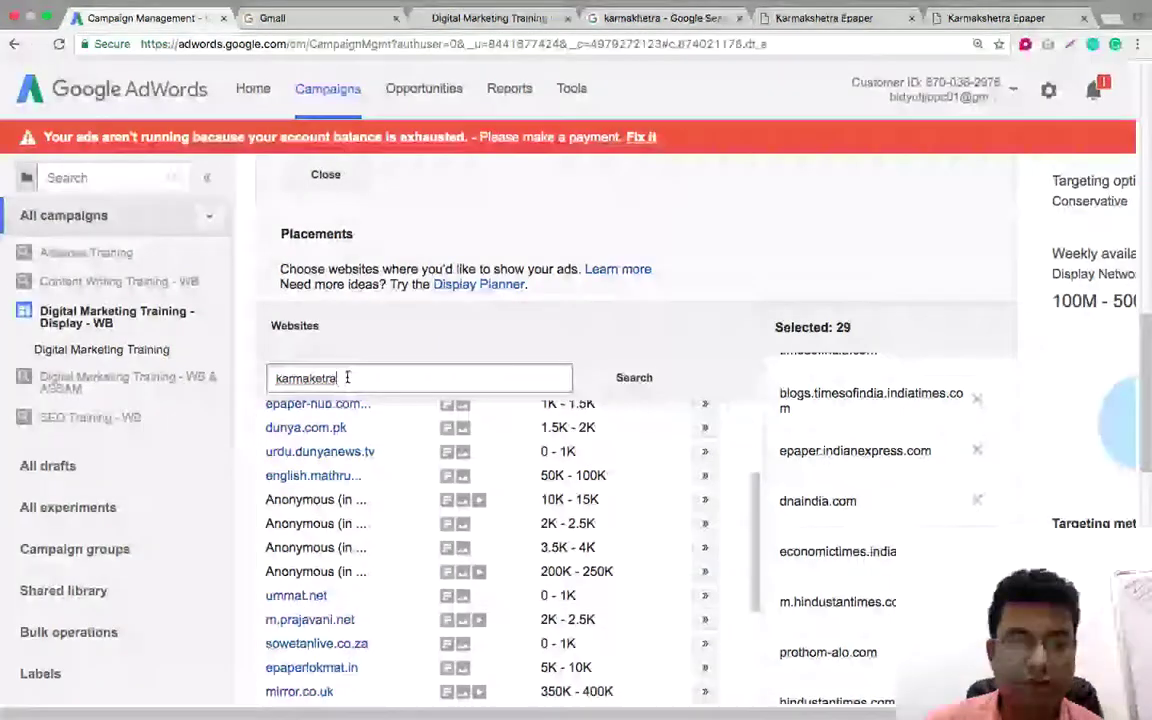
Replace the placement search text with 'karmashektra' and run the search
drag(345, 378, 258, 376)
right_click(303, 379)
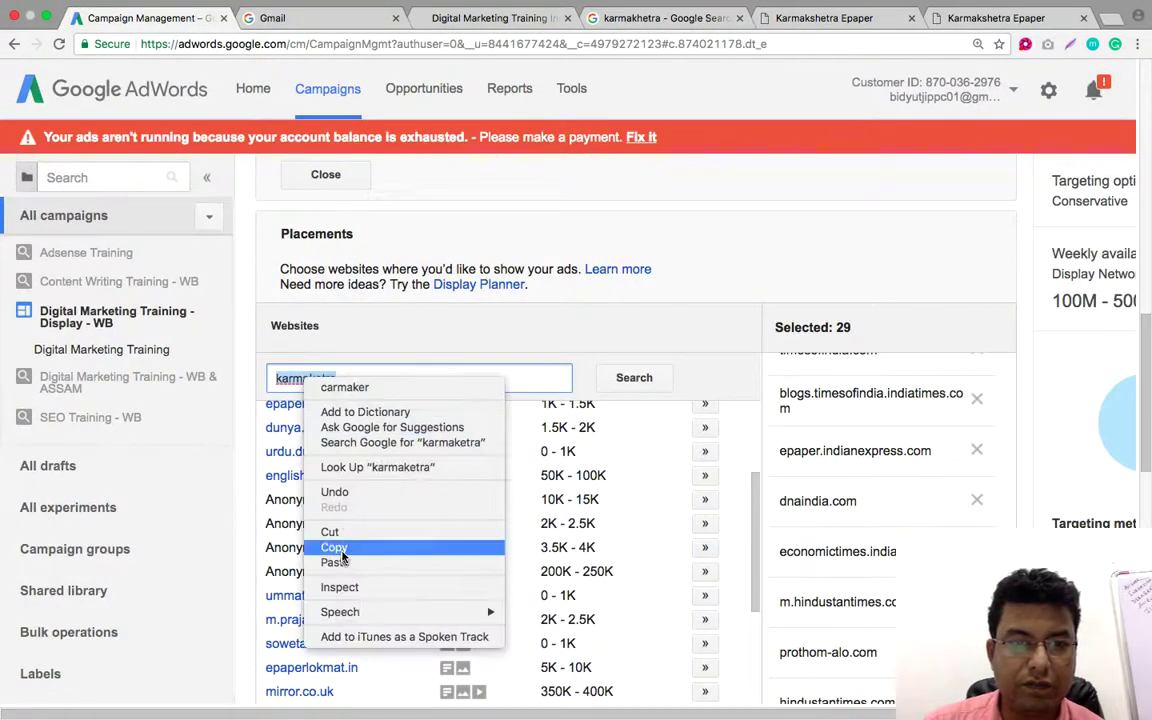
click(366, 527)
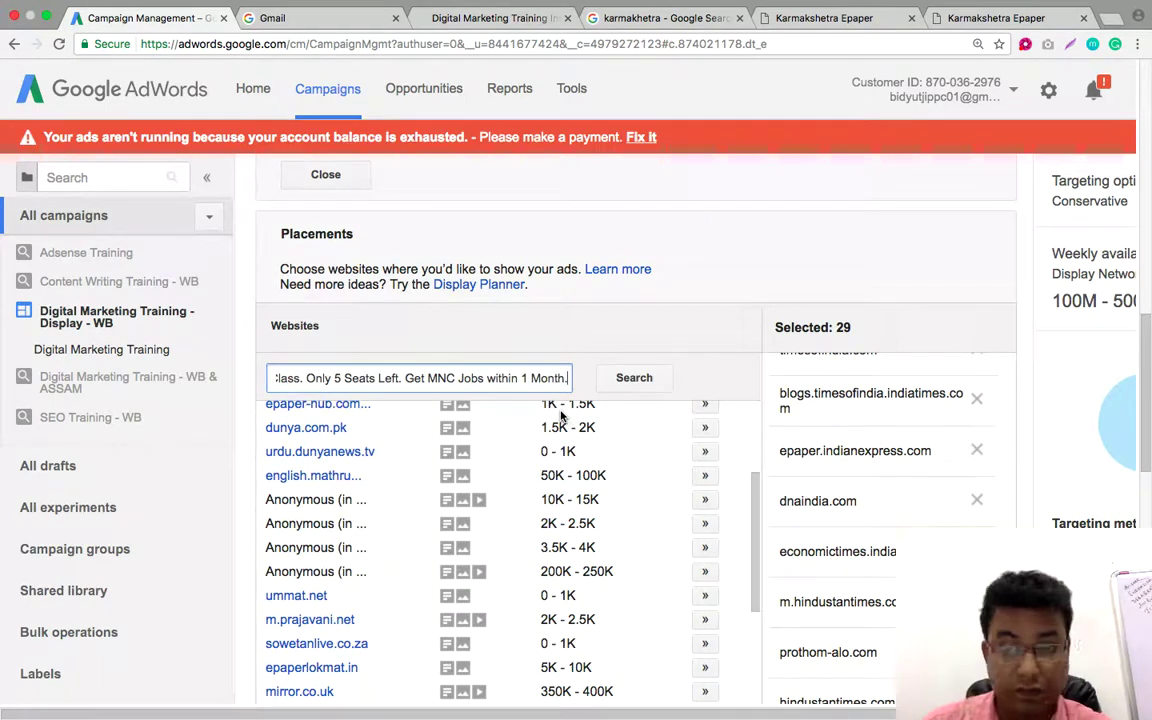
key(Left)
key(Left)
key(Left)
key(Left)
key(Left)
key(Left)
key(Left)
key(Left)
key(Left)
key(Left)
key(Left)
key(Left)
key(Left)
key(Left)
key(Left)
key(Left)
key(Left)
key(Left)
key(Left)
key(Left)
key(Left)
key(Left)
key(Left)
key(Left)
key(Left)
key(Left)
key(Left)
key(Left)
key(Left)
key(Left)
key(Left)
key(Left)
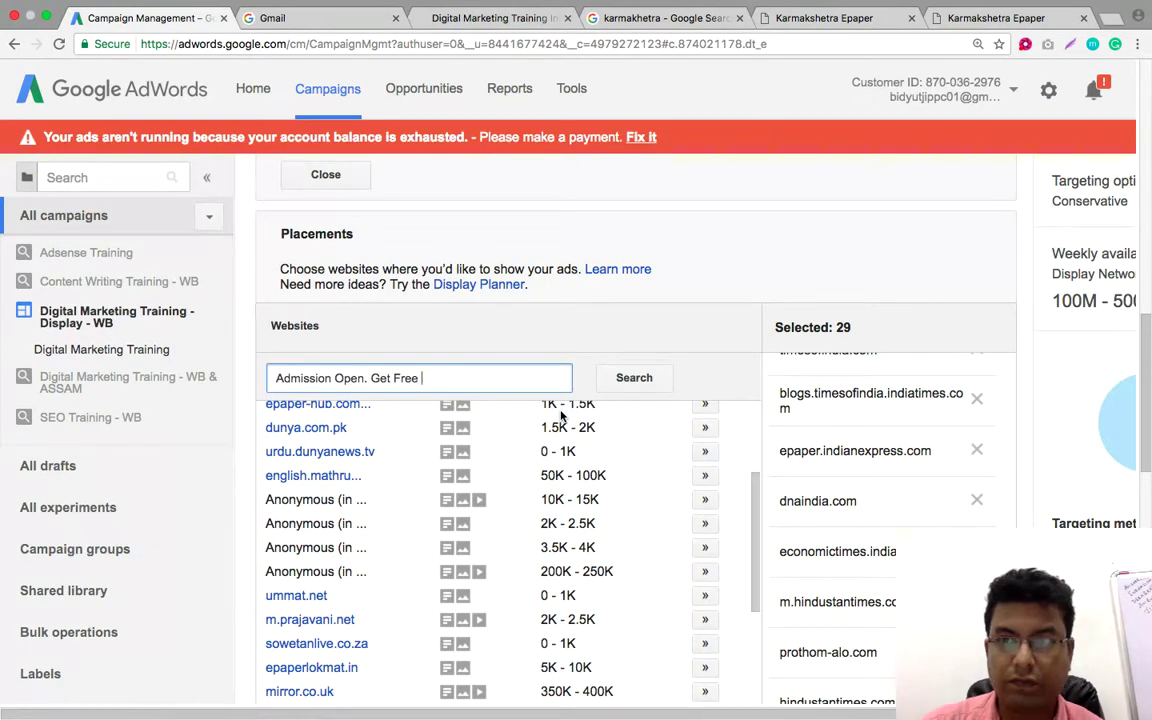
key(BackSpace)
key(BackSpace)
key(BackSpace)
key(BackSpace)
key(BackSpace)
key(BackSpace)
key(BackSpace)
key(BackSpace)
key(BackSpace)
key(BackSpace)
key(BackSpace)
key(BackSpace)
key(BackSpace)
key(BackSpace)
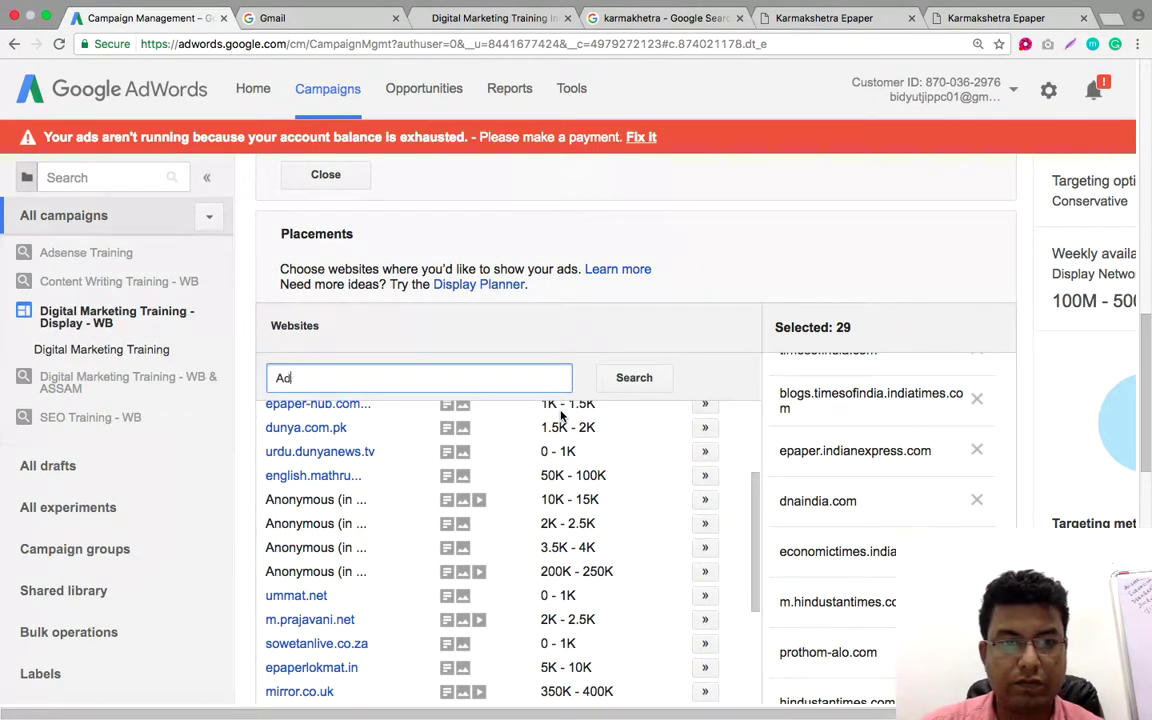
text(kar)
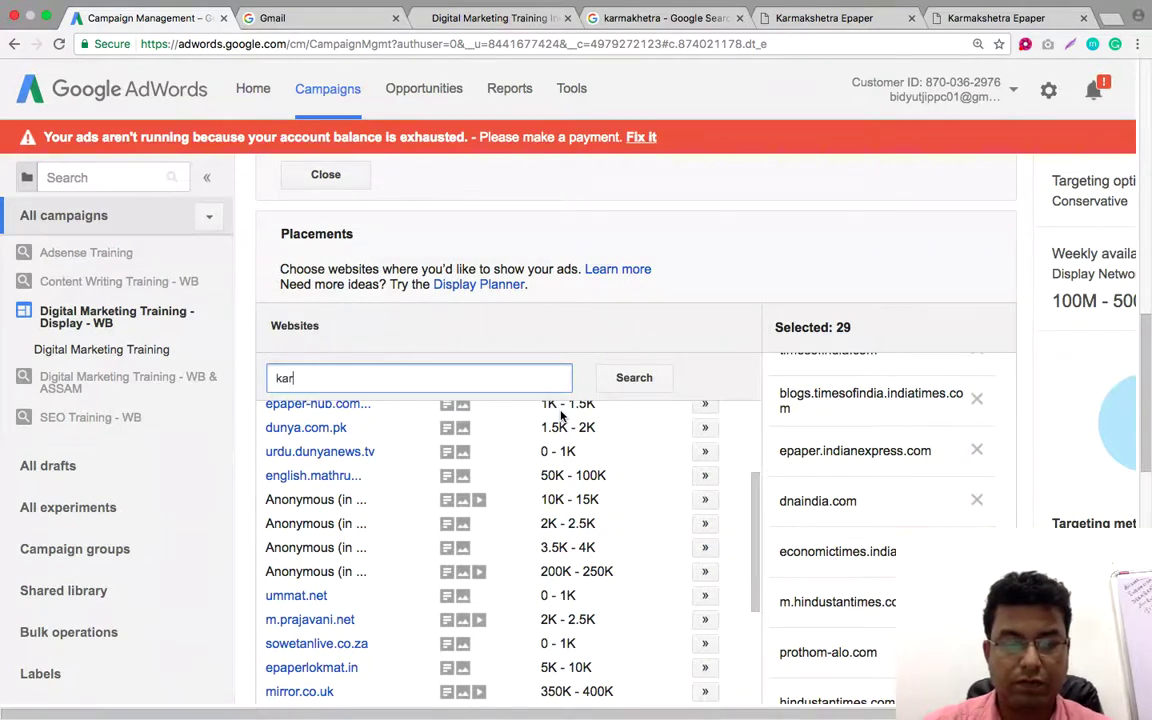
text(mashektra)
key(Return)
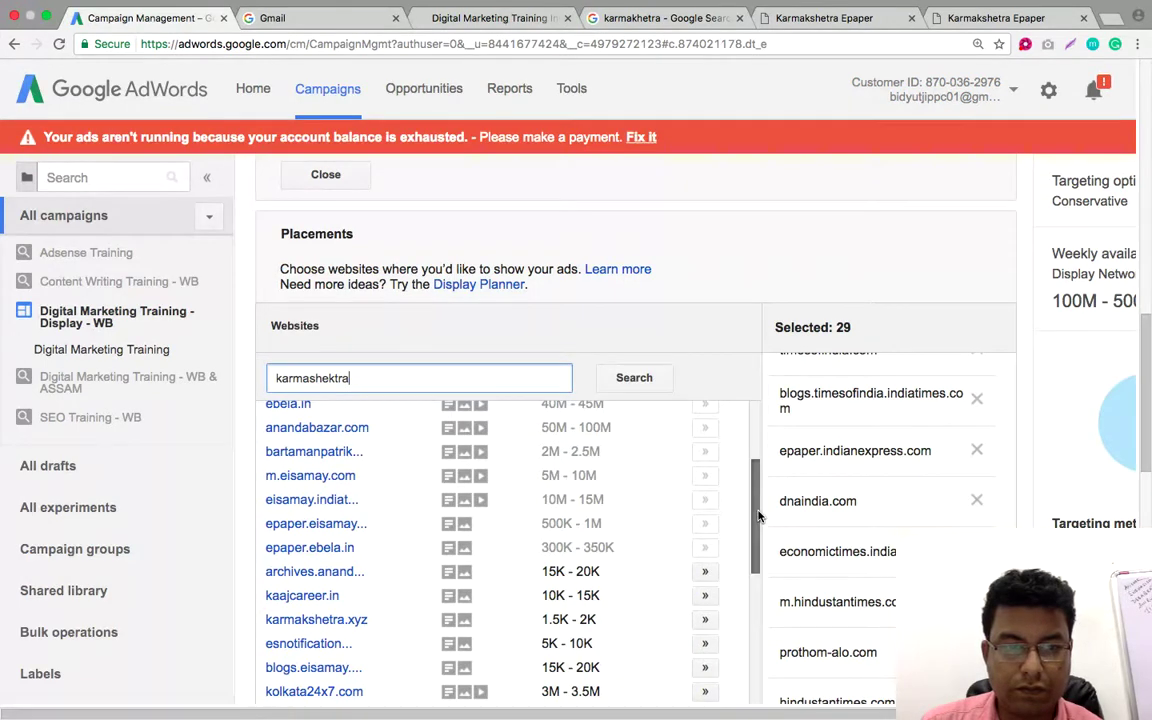
Add kolkata24x7.com to the selected placements, bringing the total to 30
drag(757, 516, 757, 598)
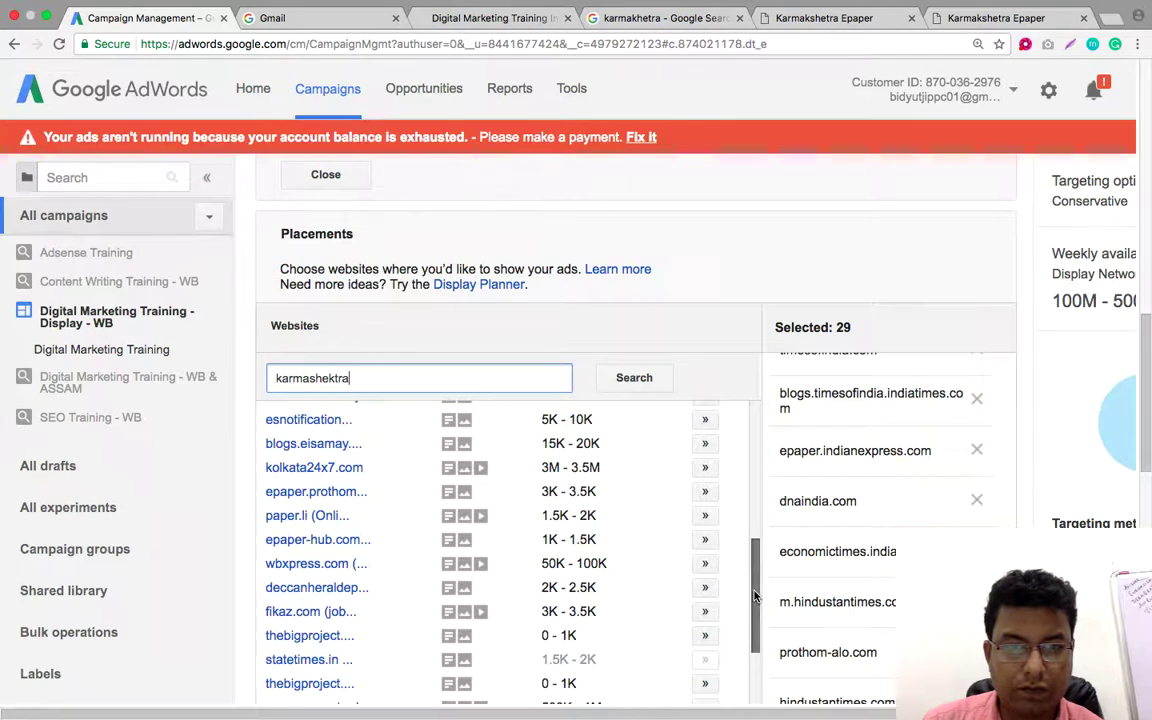
click(705, 469)
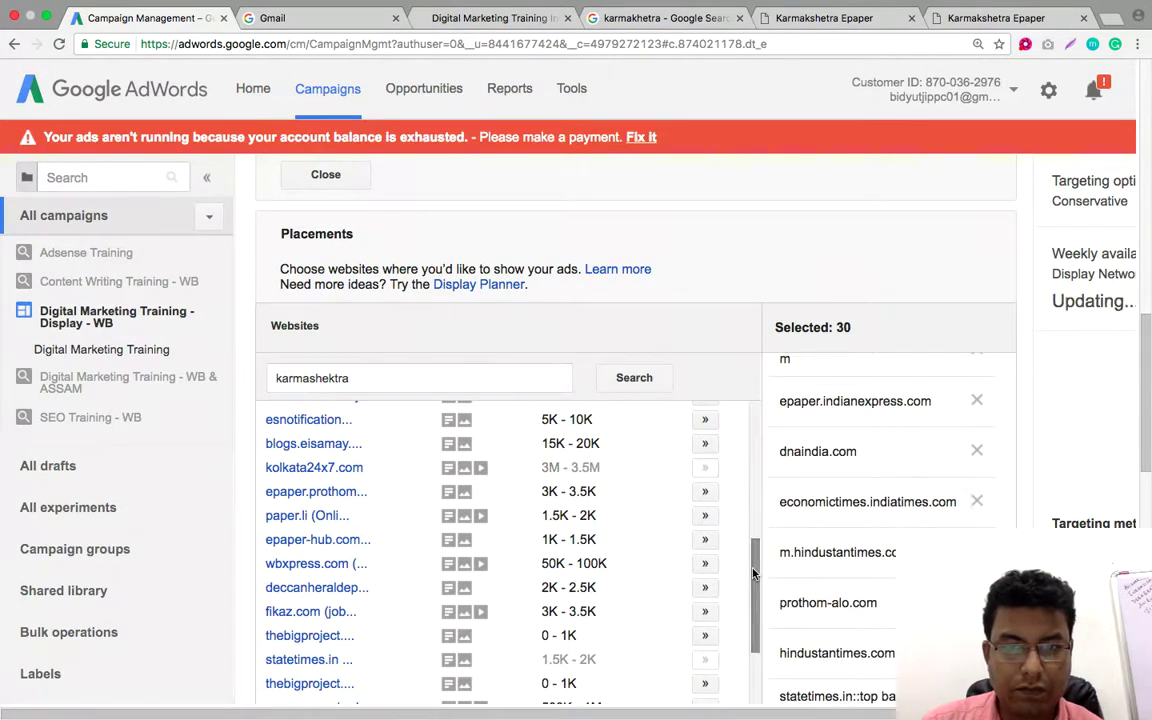
drag(758, 579, 758, 633)
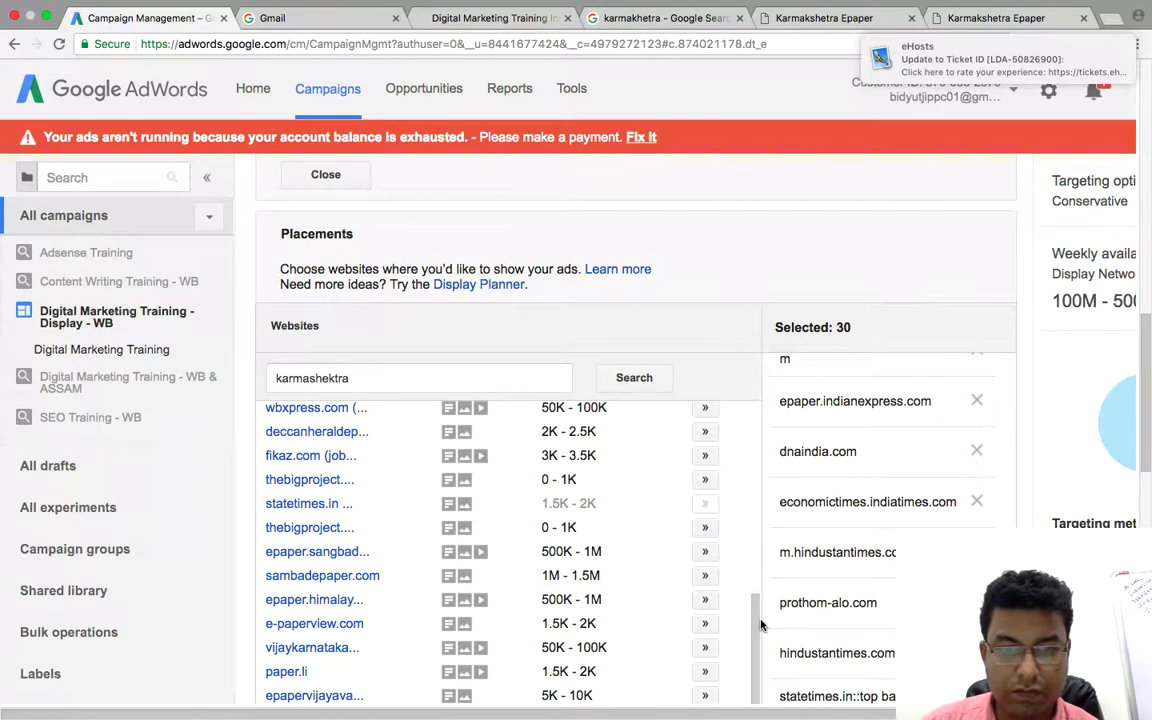
drag(760, 625, 755, 620)
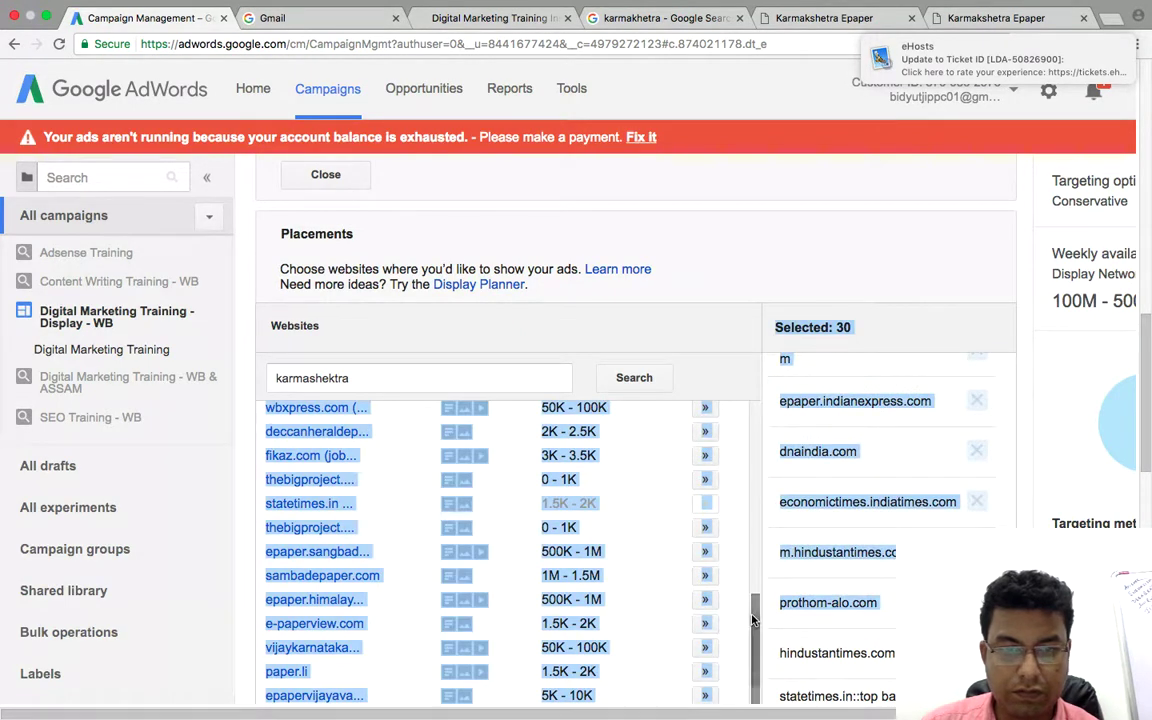
drag(755, 620, 765, 412)
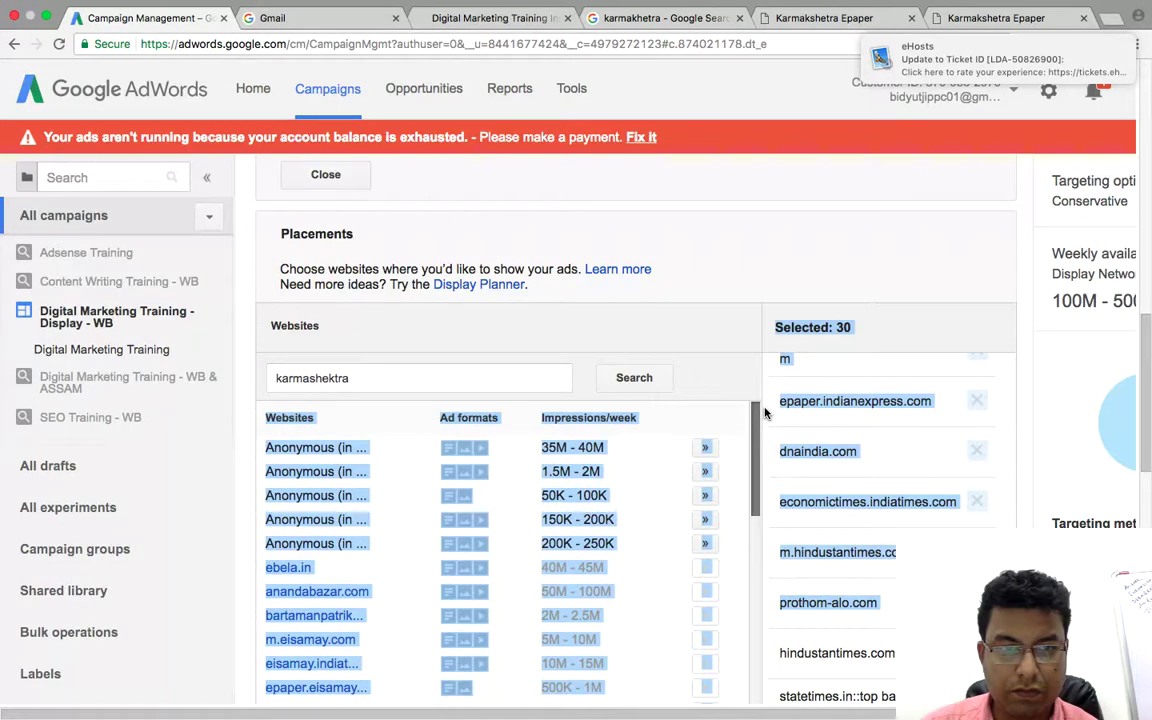
click(722, 305)
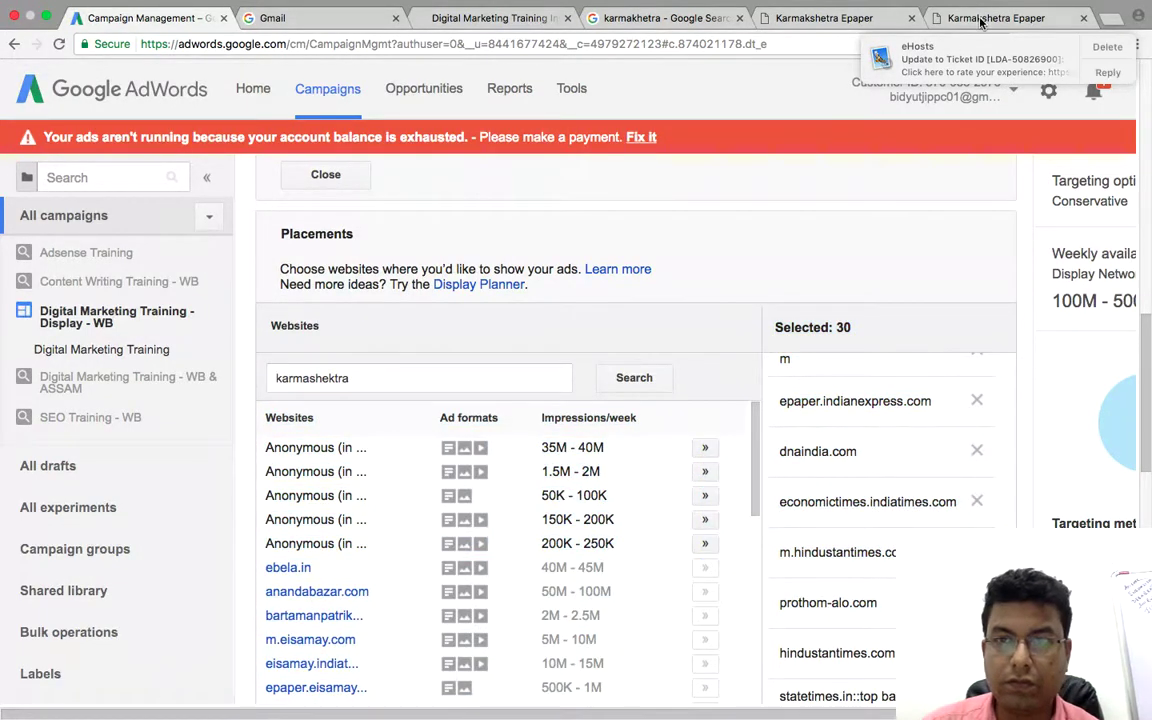
Copy ekarmakshetra.com from the Epaper tab's address bar and go back to AdWords
click(948, 20)
click(192, 45)
click(197, 44)
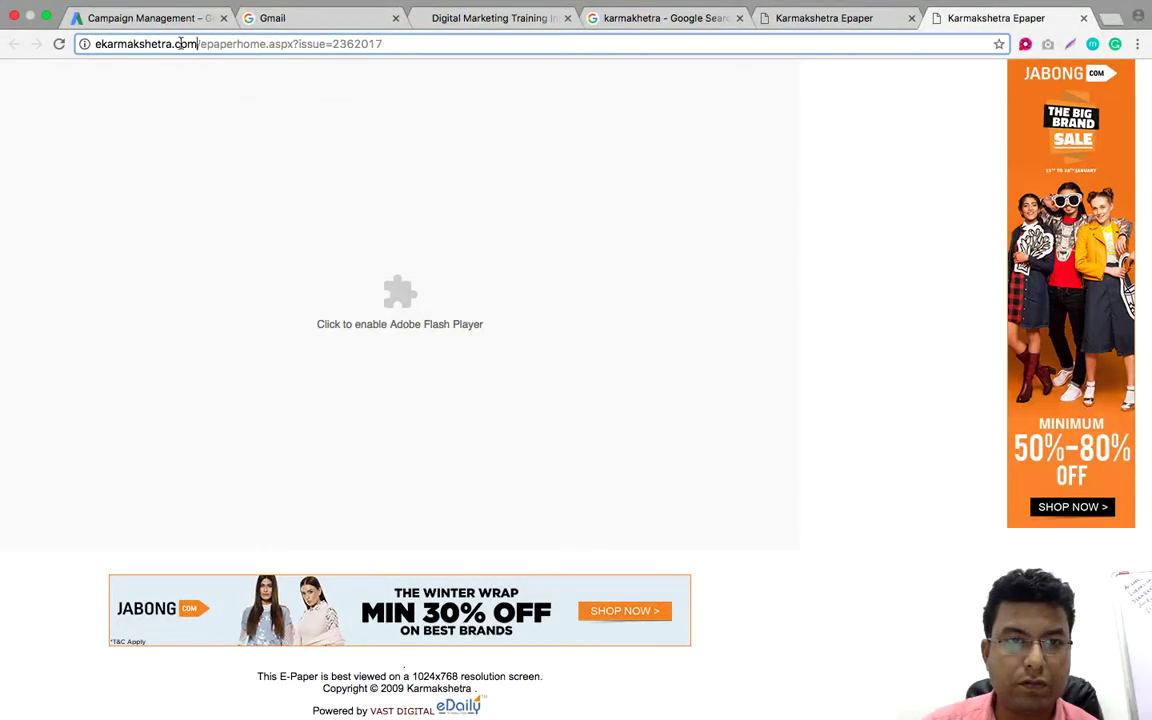
drag(174, 43, 88, 42)
right_click(107, 44)
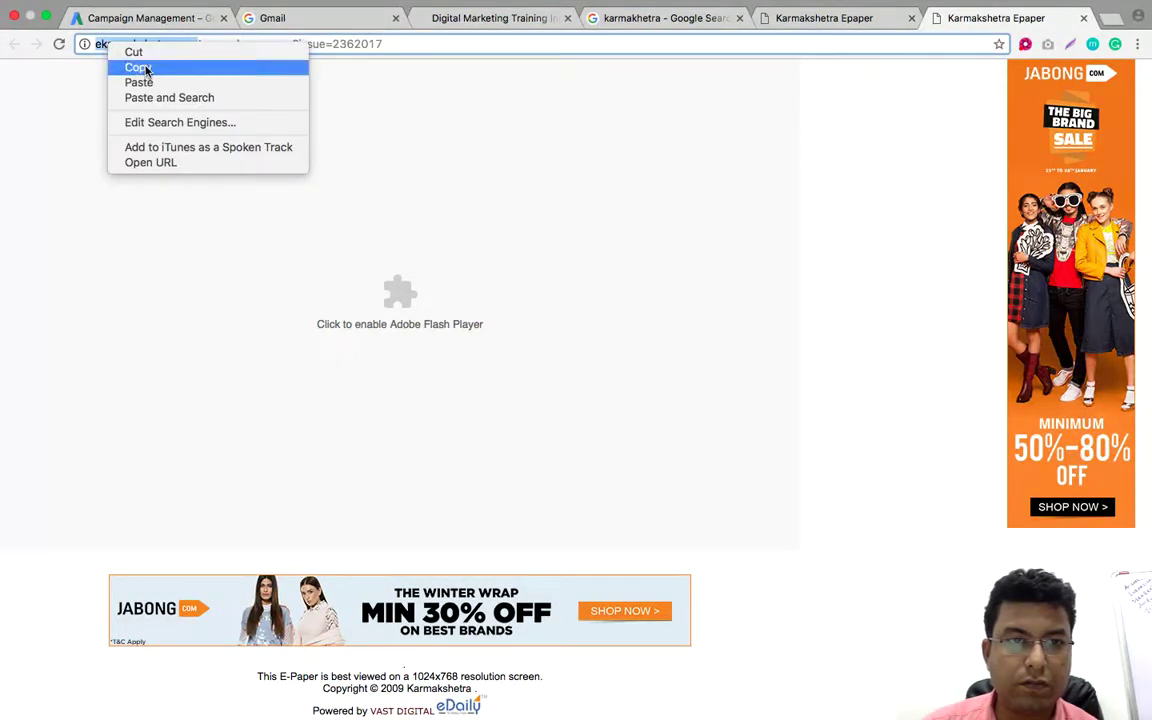
click(144, 69)
click(167, 21)
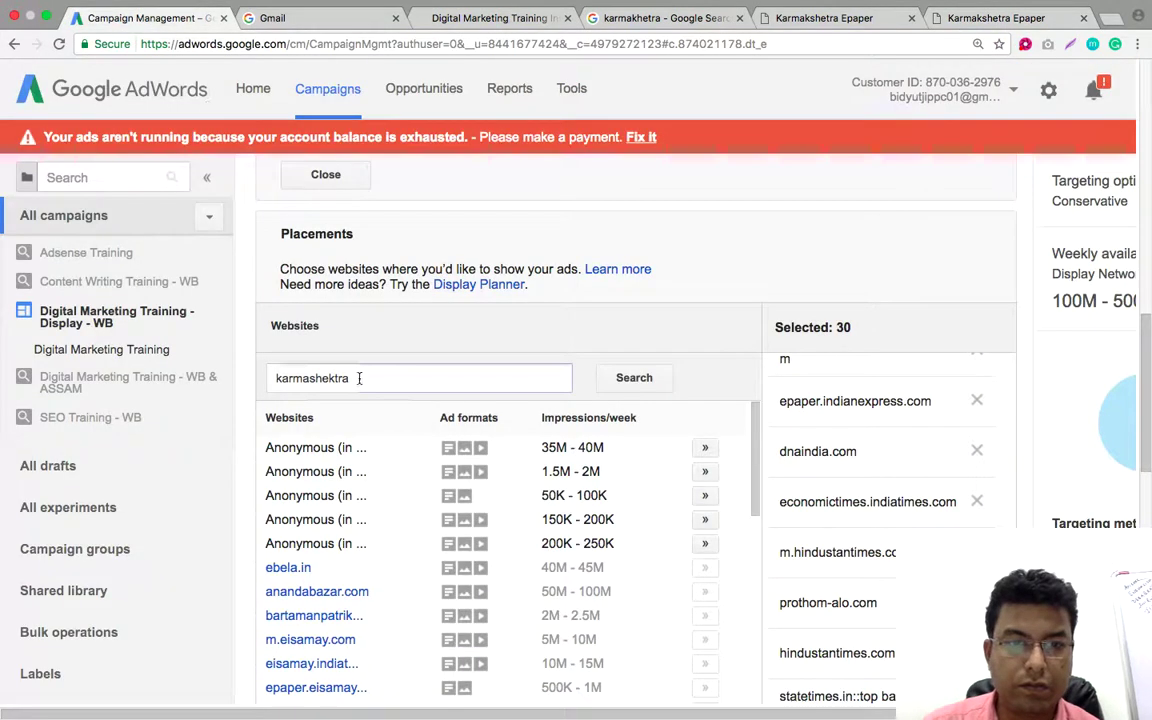
drag(429, 375, 265, 374)
right_click(295, 384)
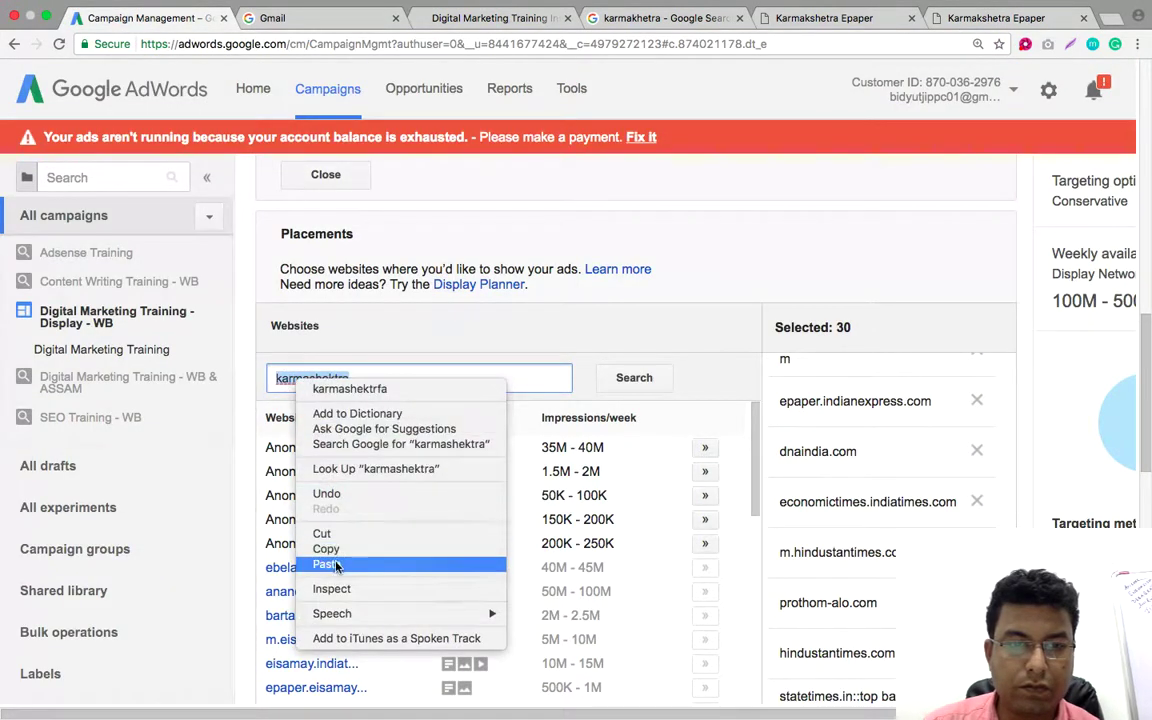
click(603, 380)
key(super+v)
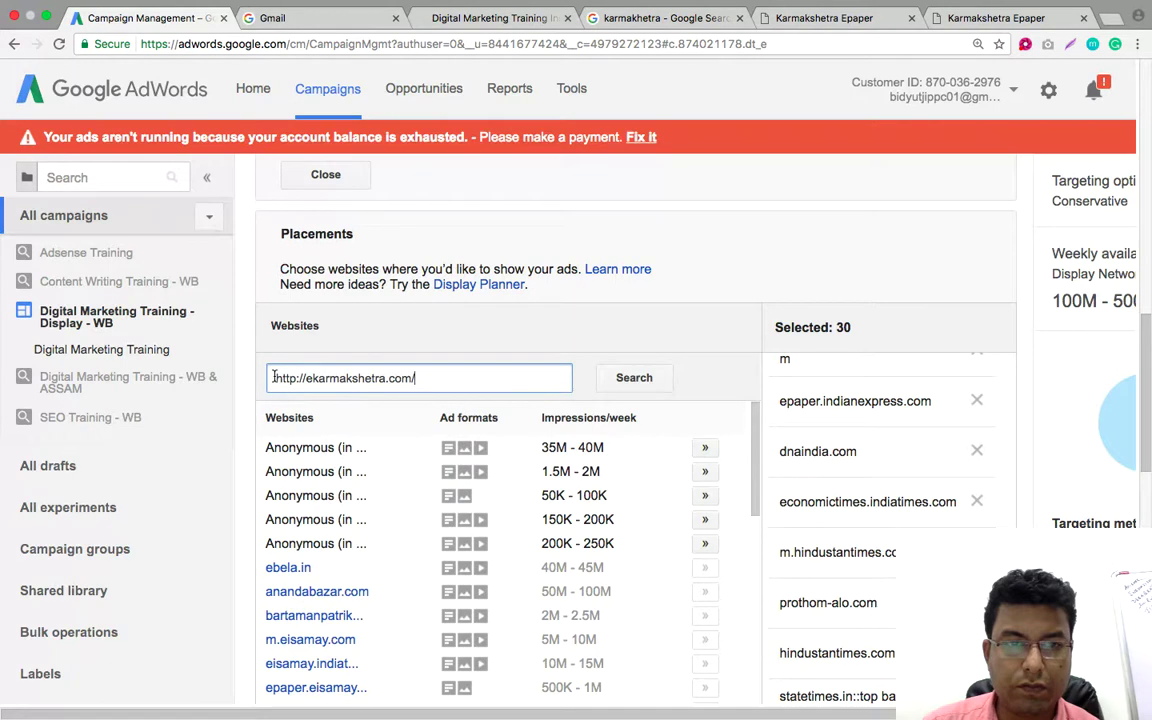
drag(307, 378, 260, 379)
key(BackSpace)
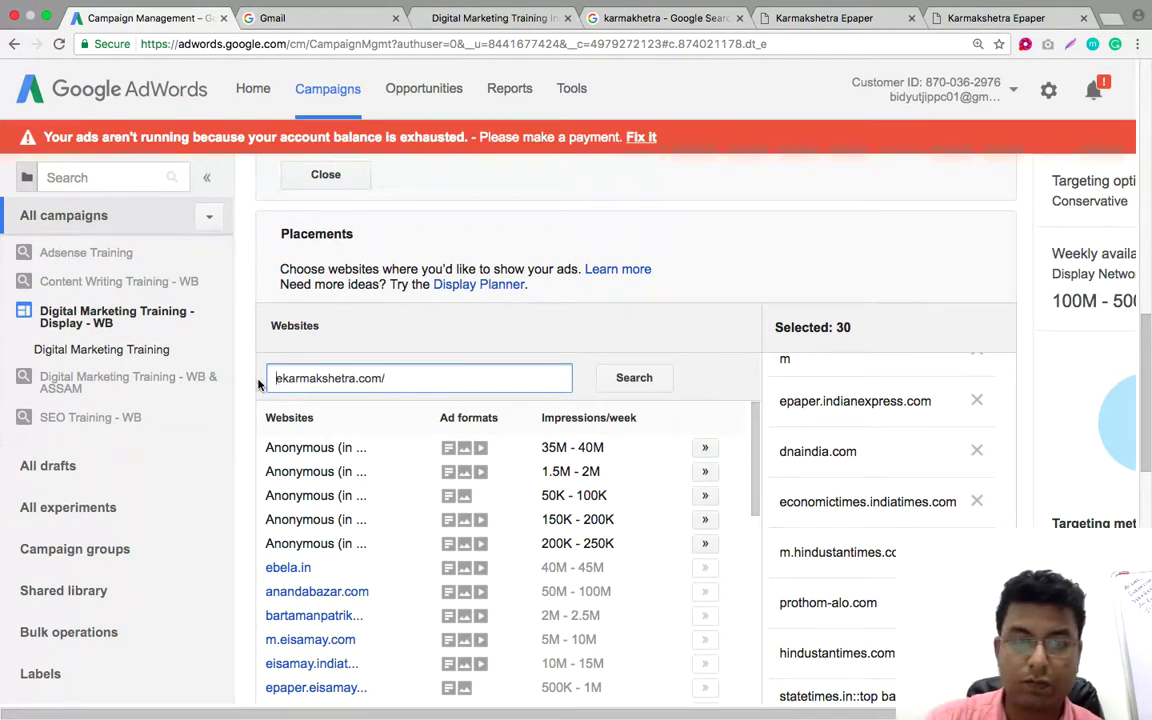
key(BackSpace)
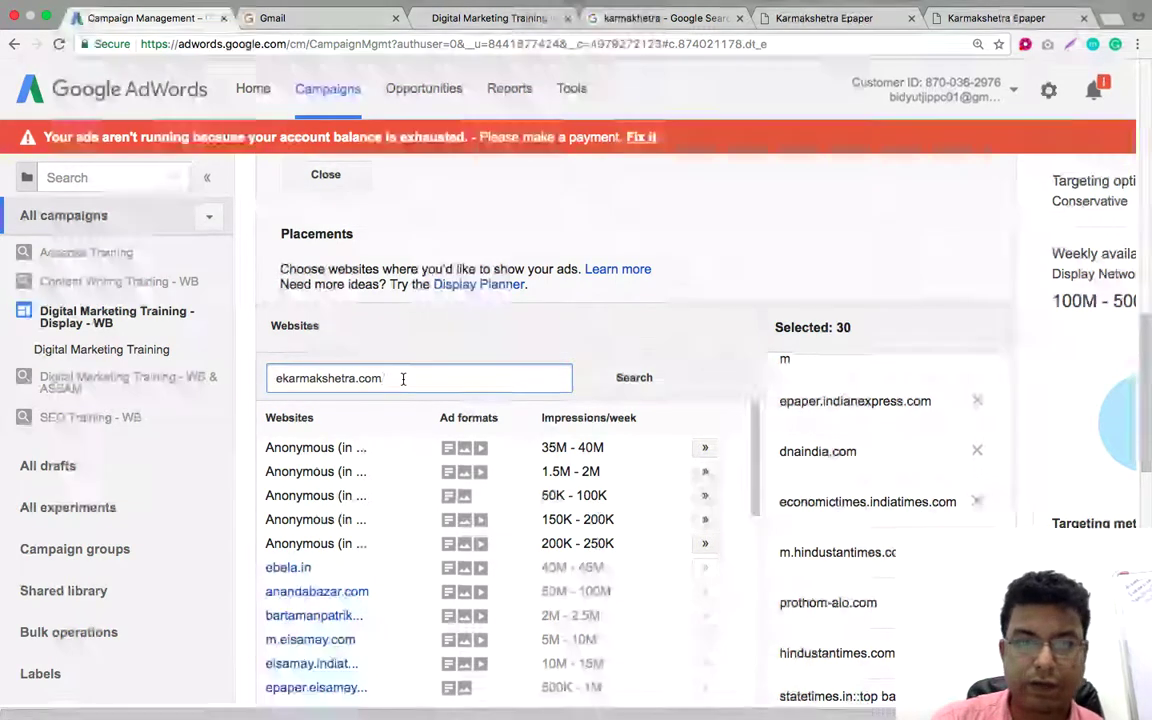
click(621, 379)
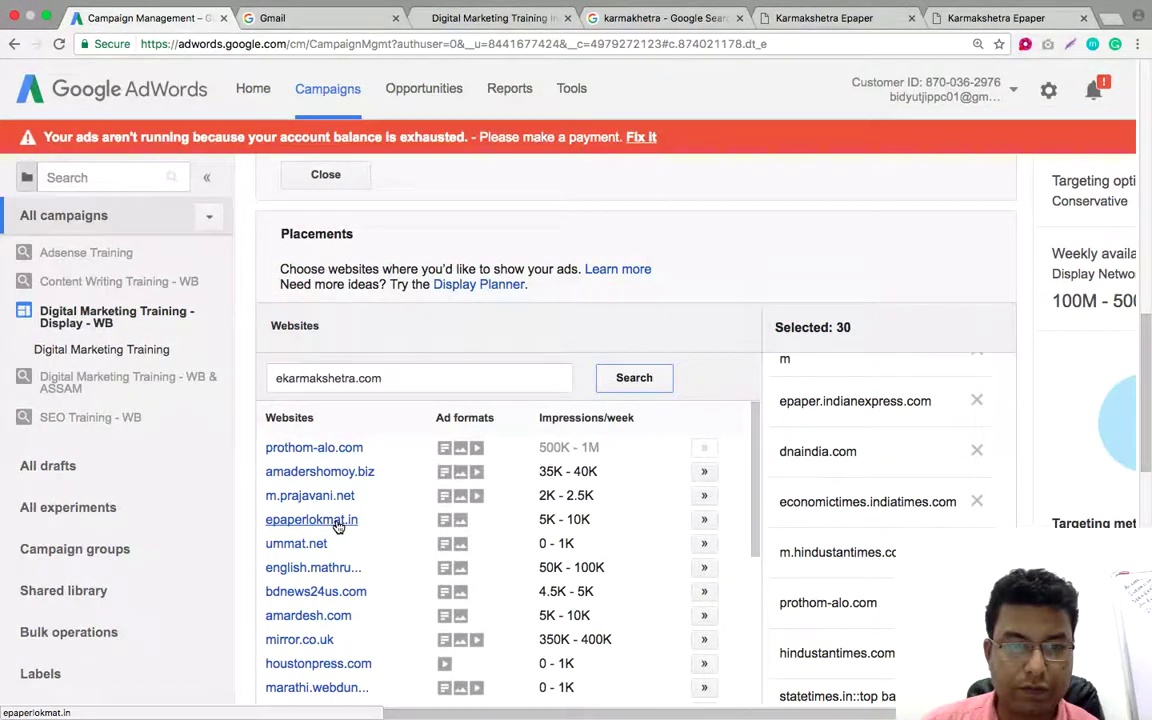
Scroll through the returned websites, then trim '.com' from the search term
scroll(336, 524, down, 1)
scroll(338, 527, down, 4)
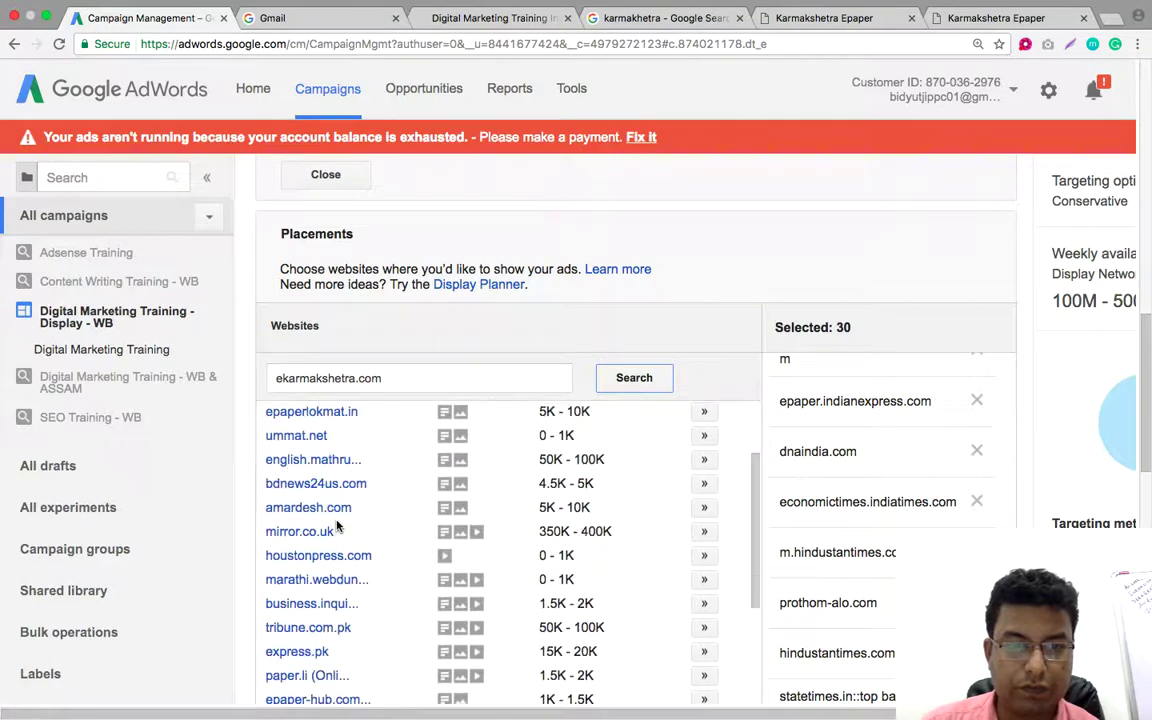
scroll(336, 527, down, 1)
scroll(337, 525, down, 1)
scroll(338, 527, down, 1)
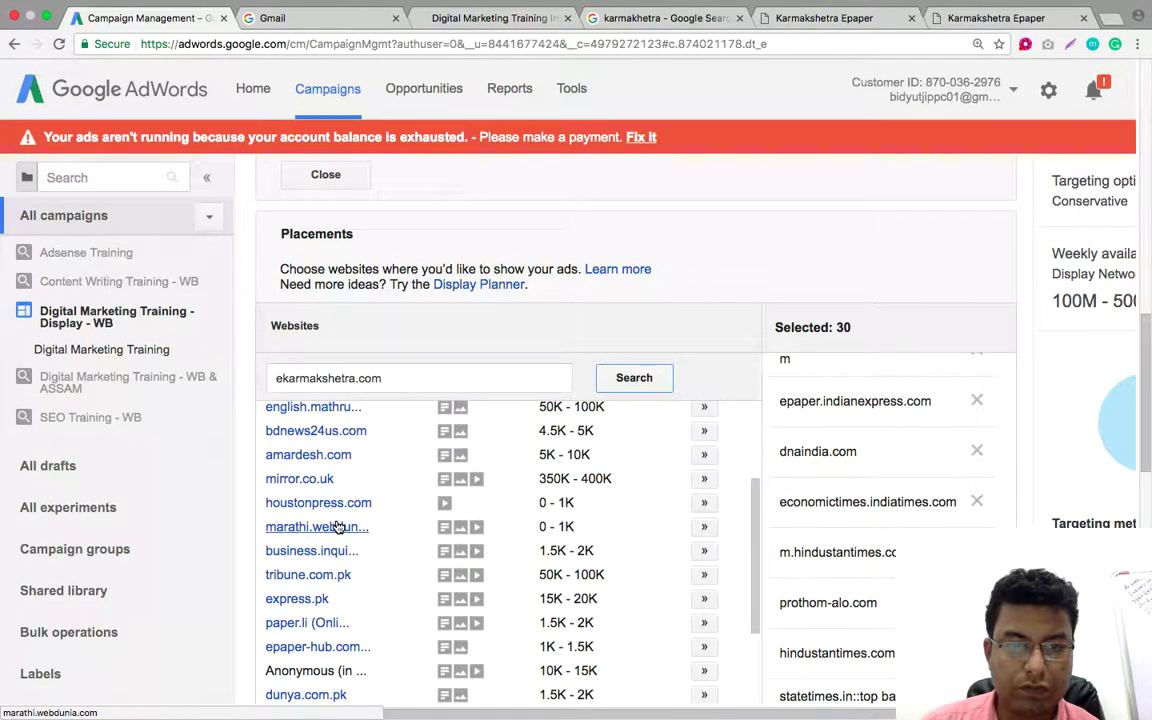
scroll(338, 527, up, 4)
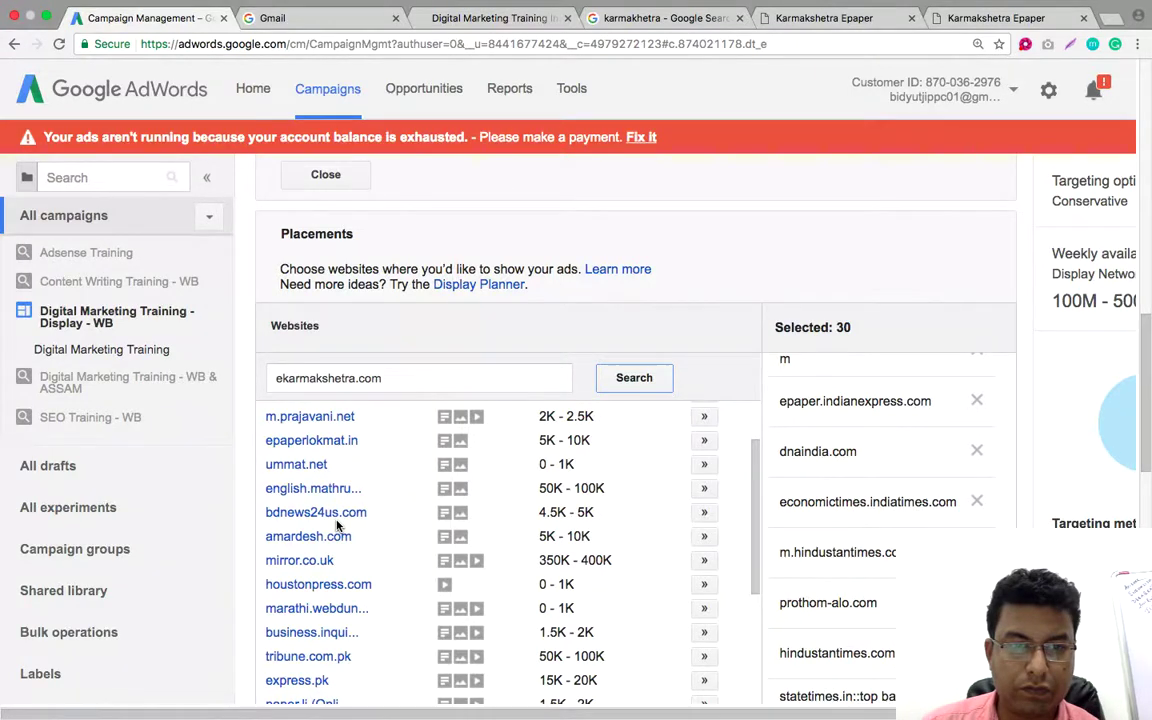
scroll(337, 527, down, 10)
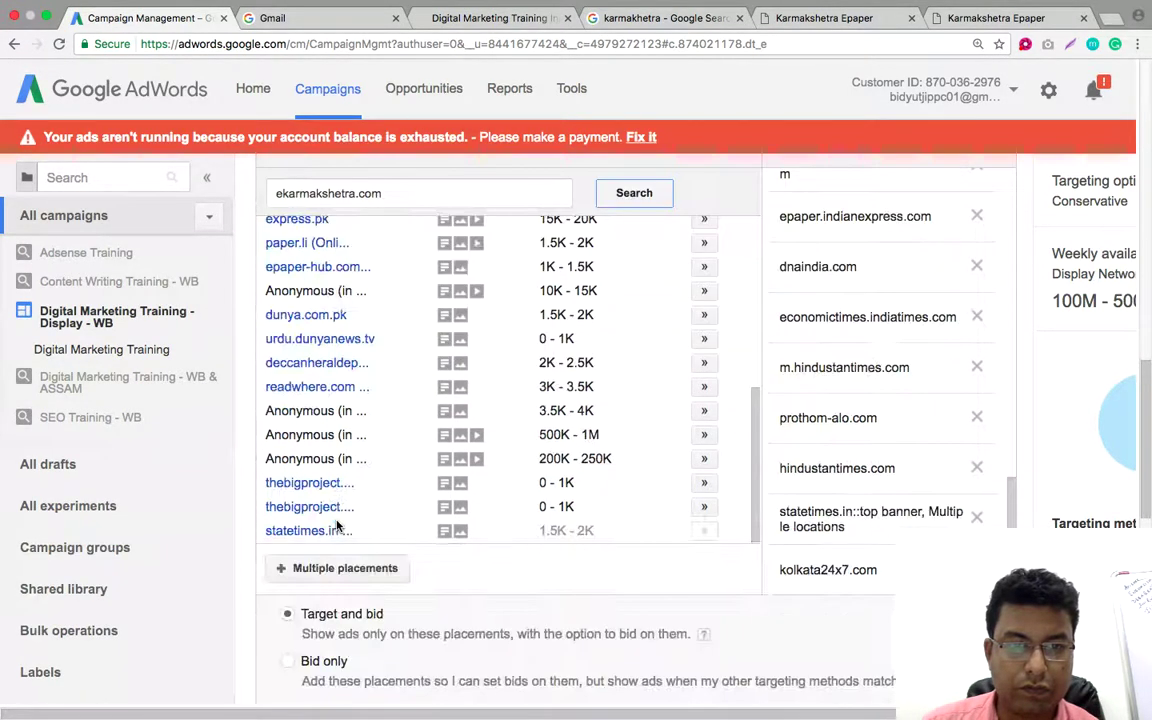
scroll(337, 527, up, 15)
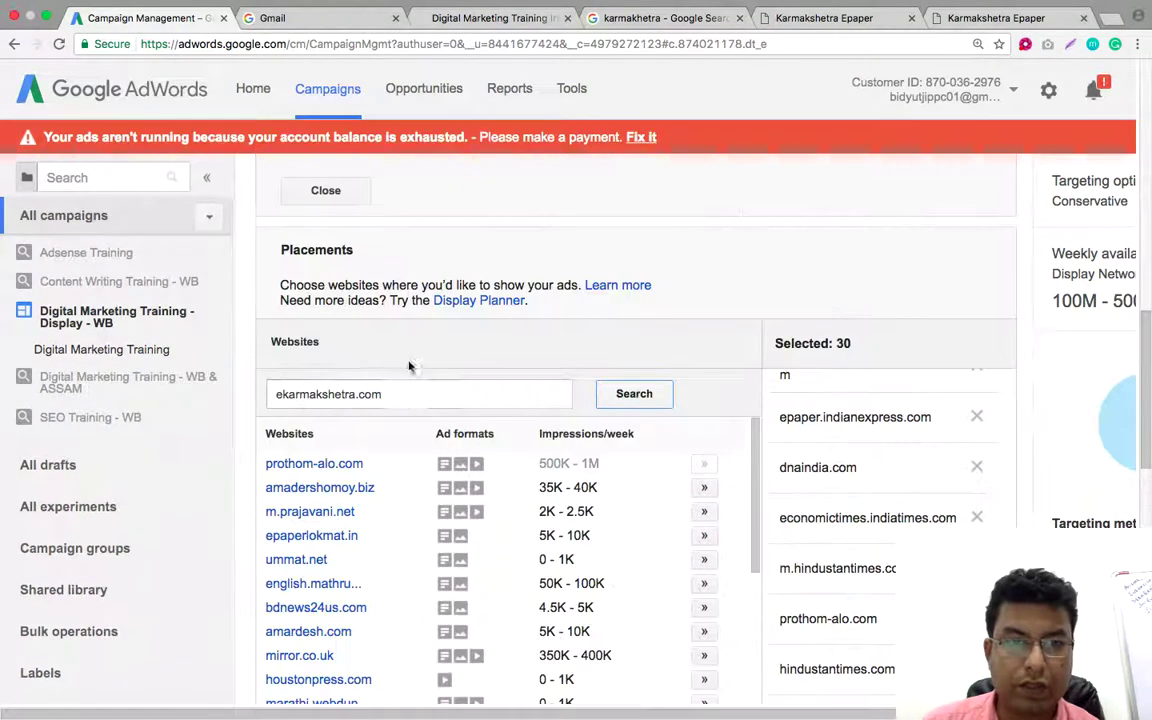
drag(382, 394, 357, 394)
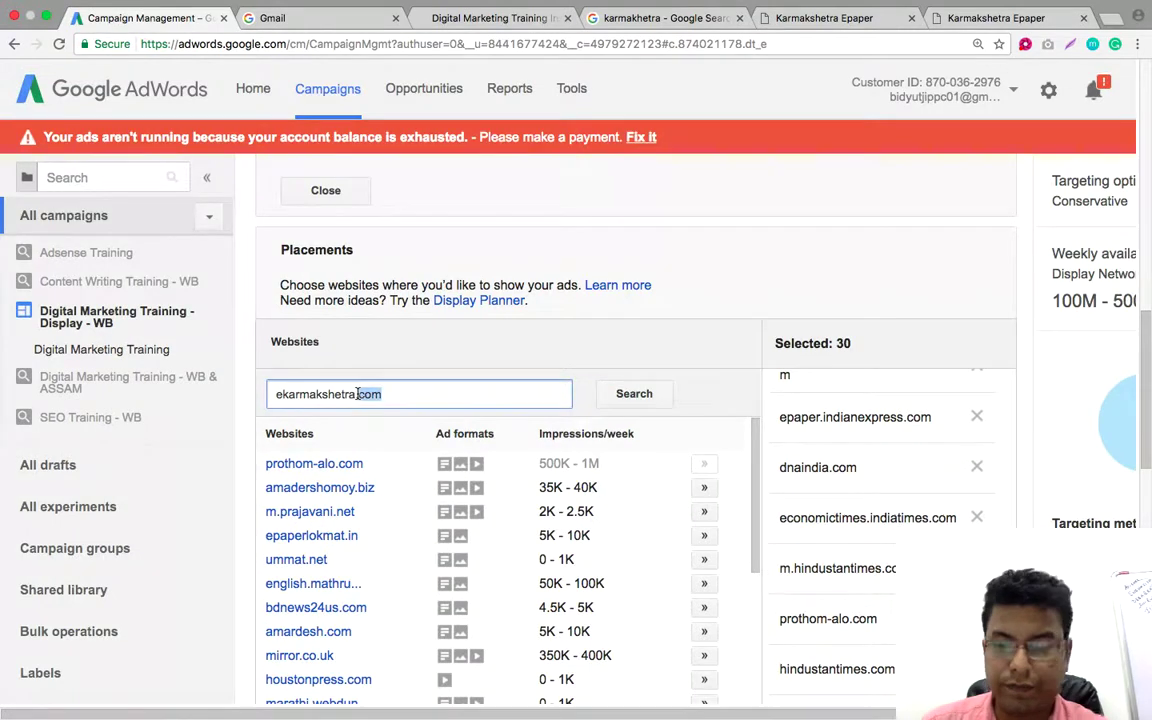
click(281, 393)
Search placement suggestions for 'karmakshetra', review the results, then return to the Epaper tab
key(BackSpace)
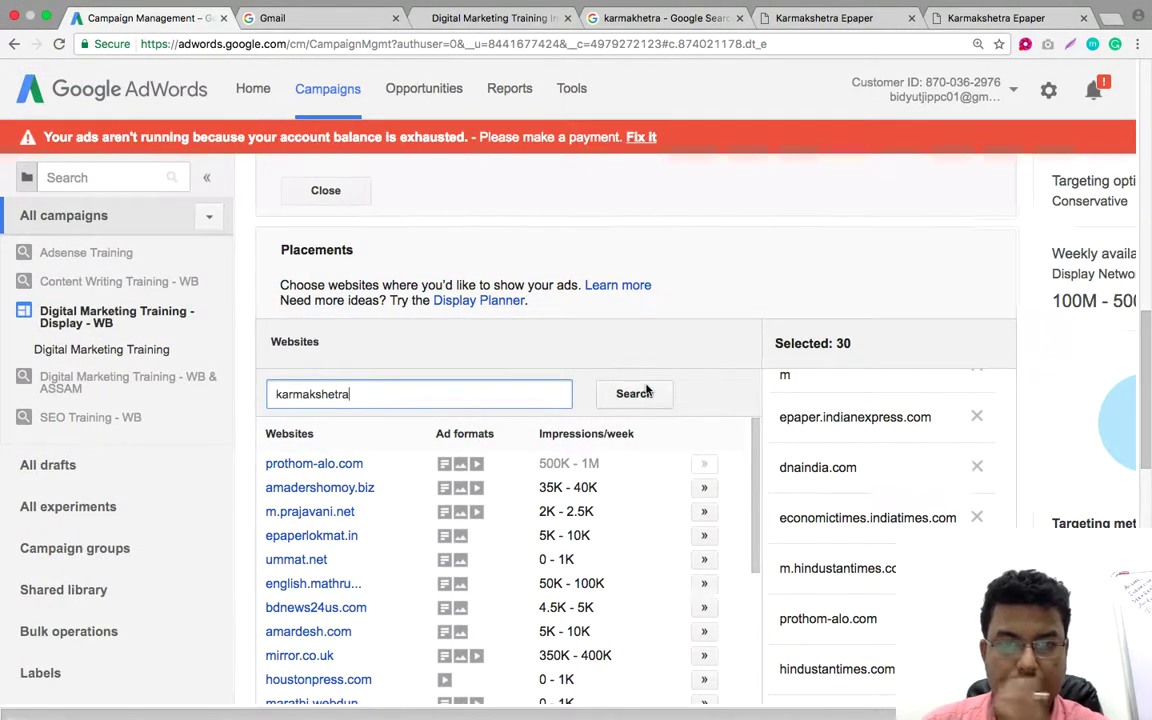
click(645, 393)
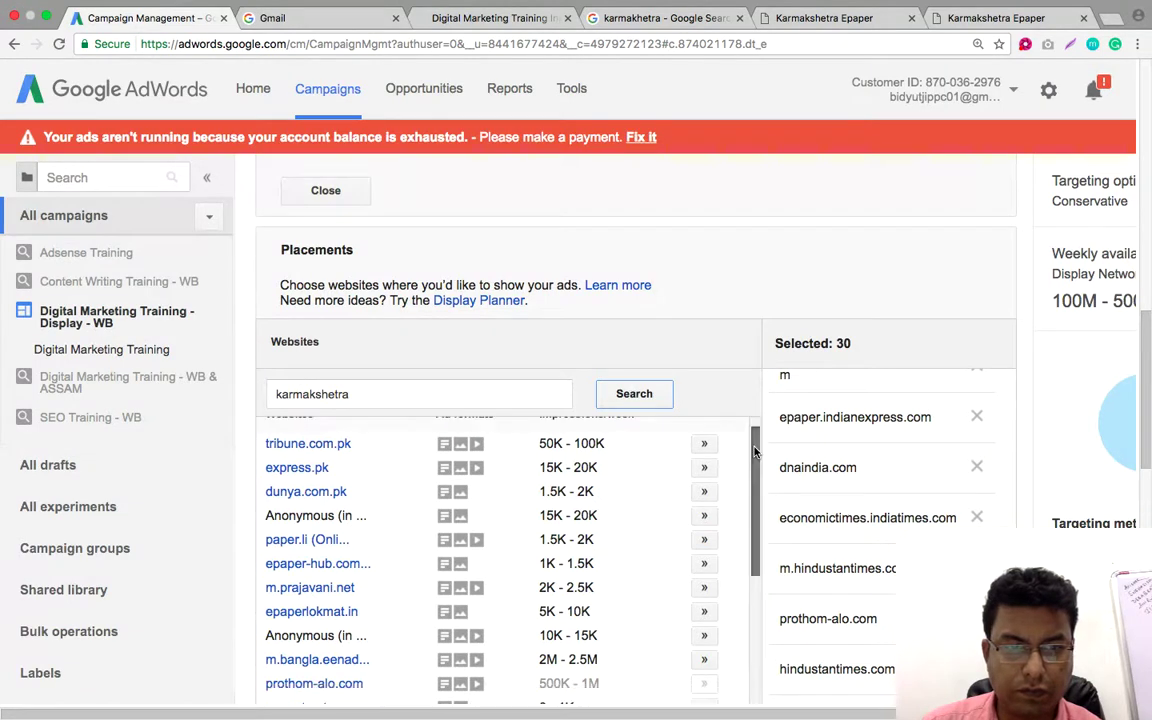
drag(758, 441, 758, 635)
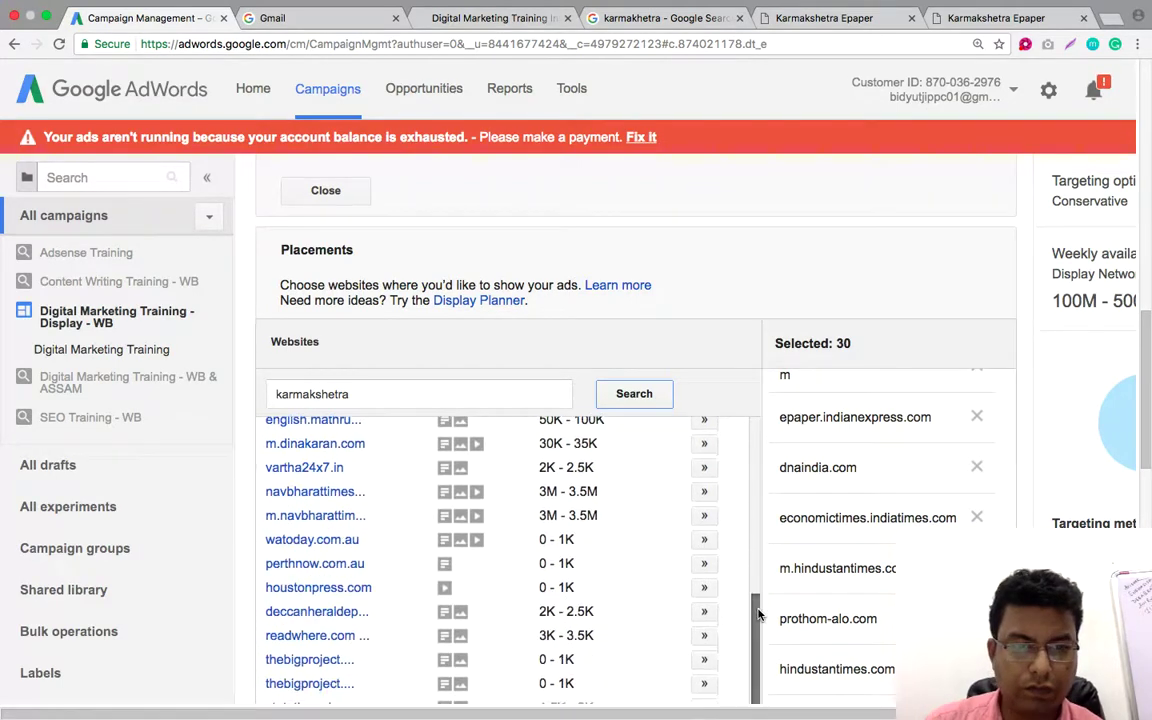
scroll(760, 566, down, 2)
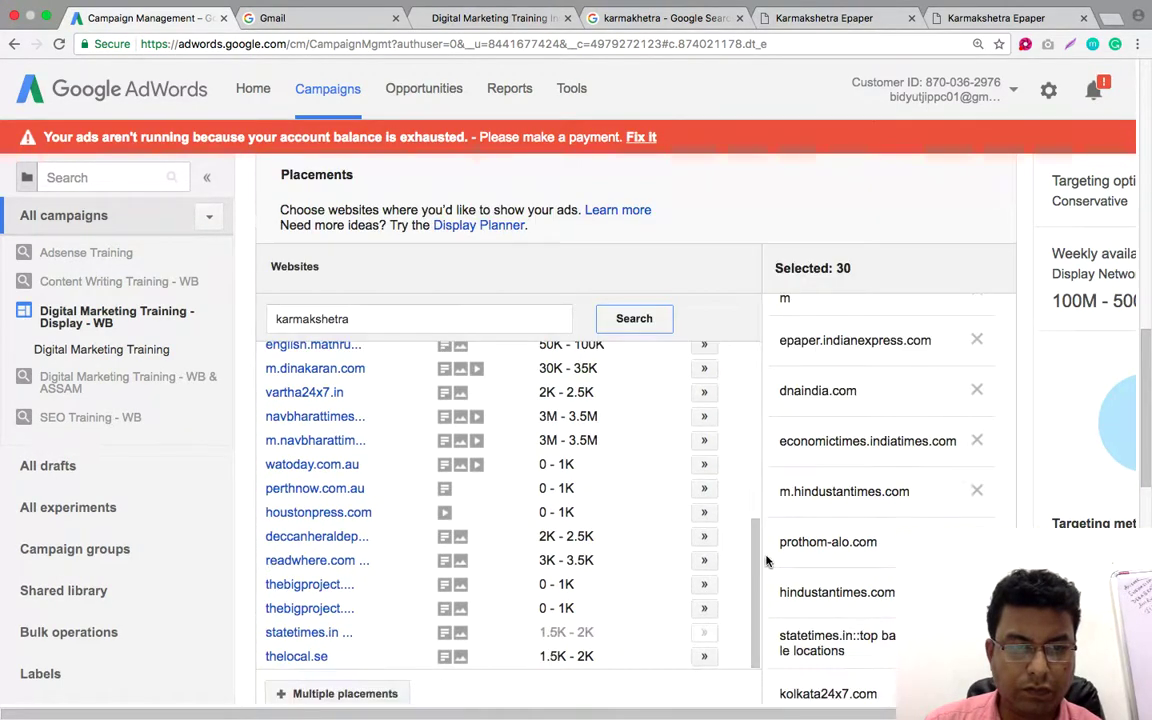
scroll(766, 563, down, 3)
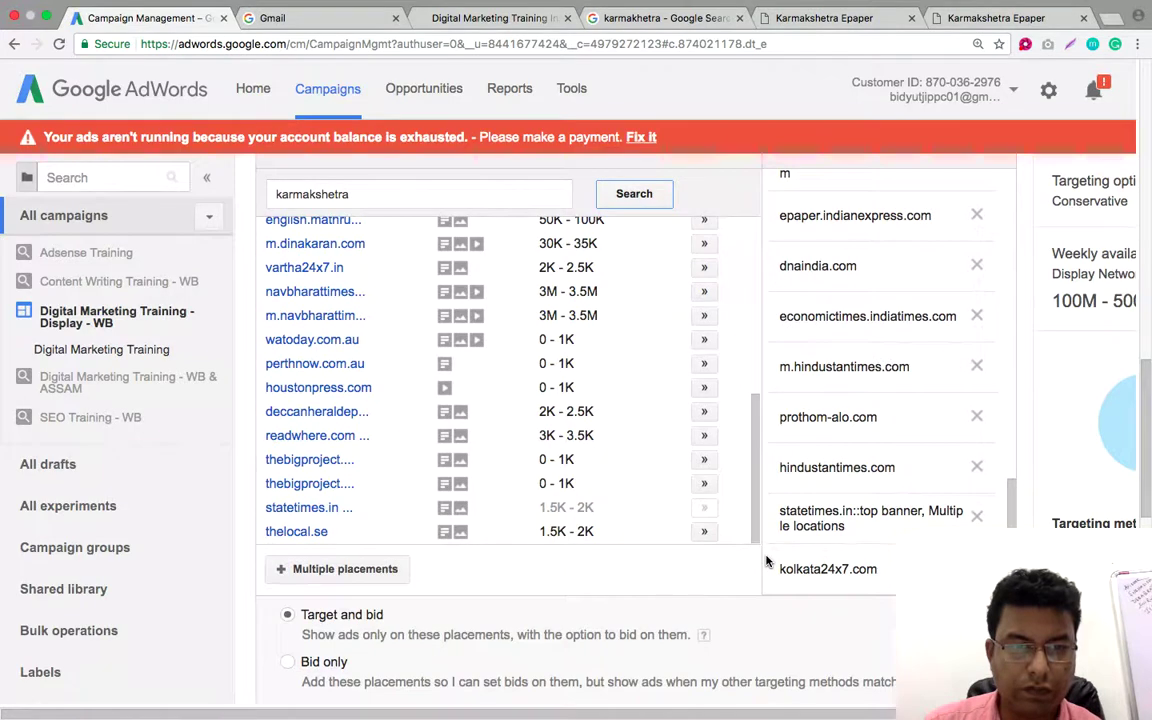
scroll(766, 560, up, 3)
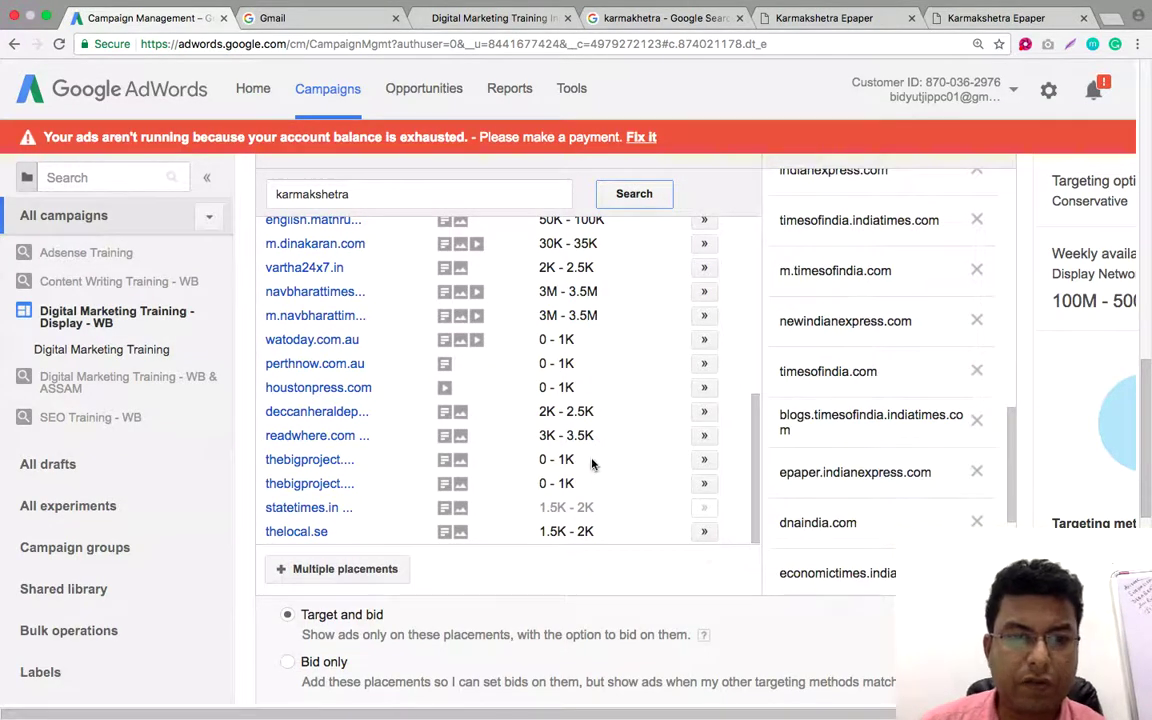
scroll(591, 463, up, 10)
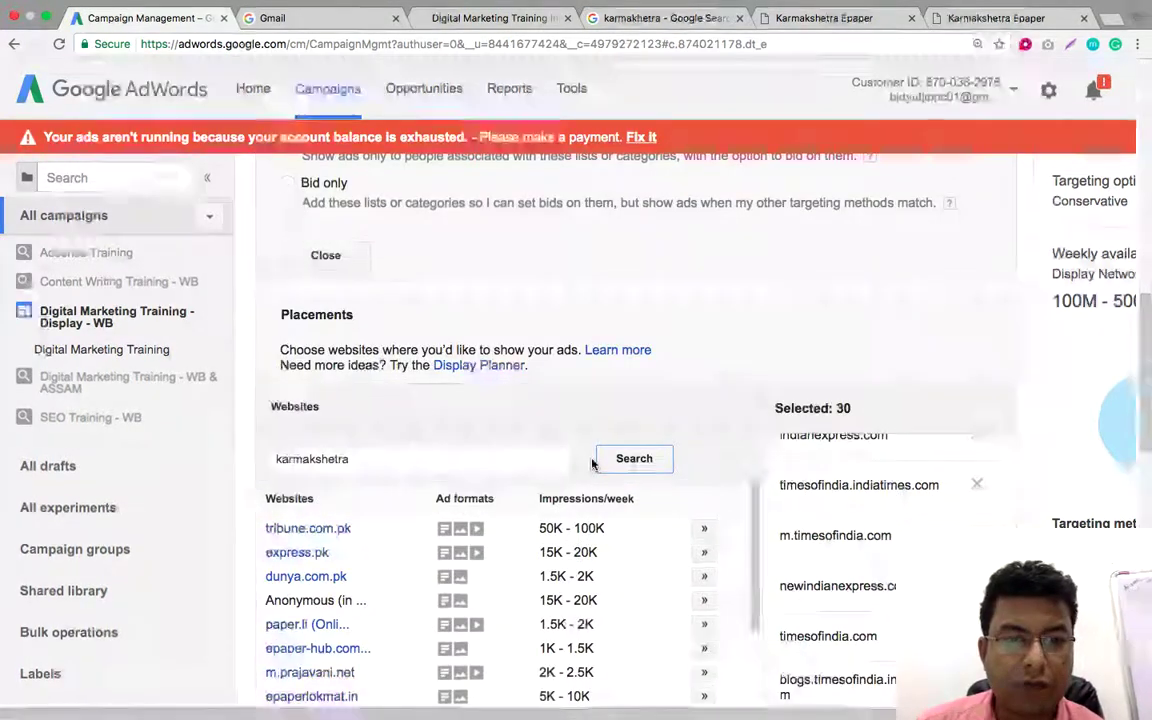
scroll(784, 303, down, 5)
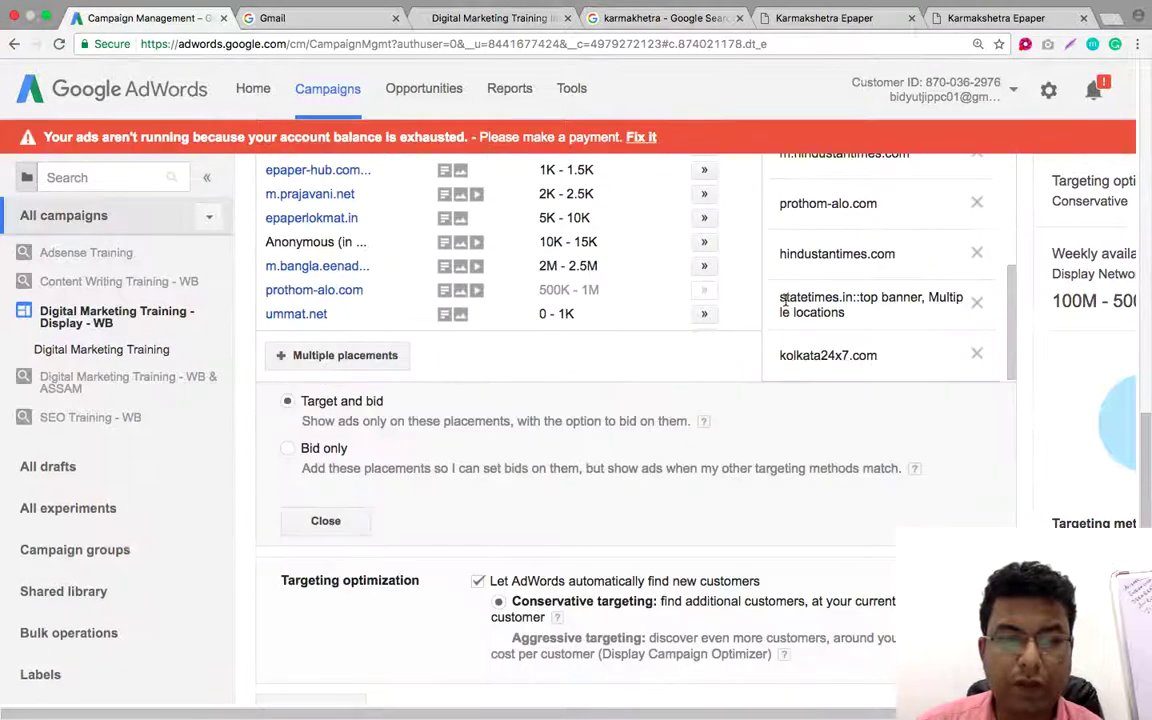
scroll(784, 300, up, 5)
click(940, 22)
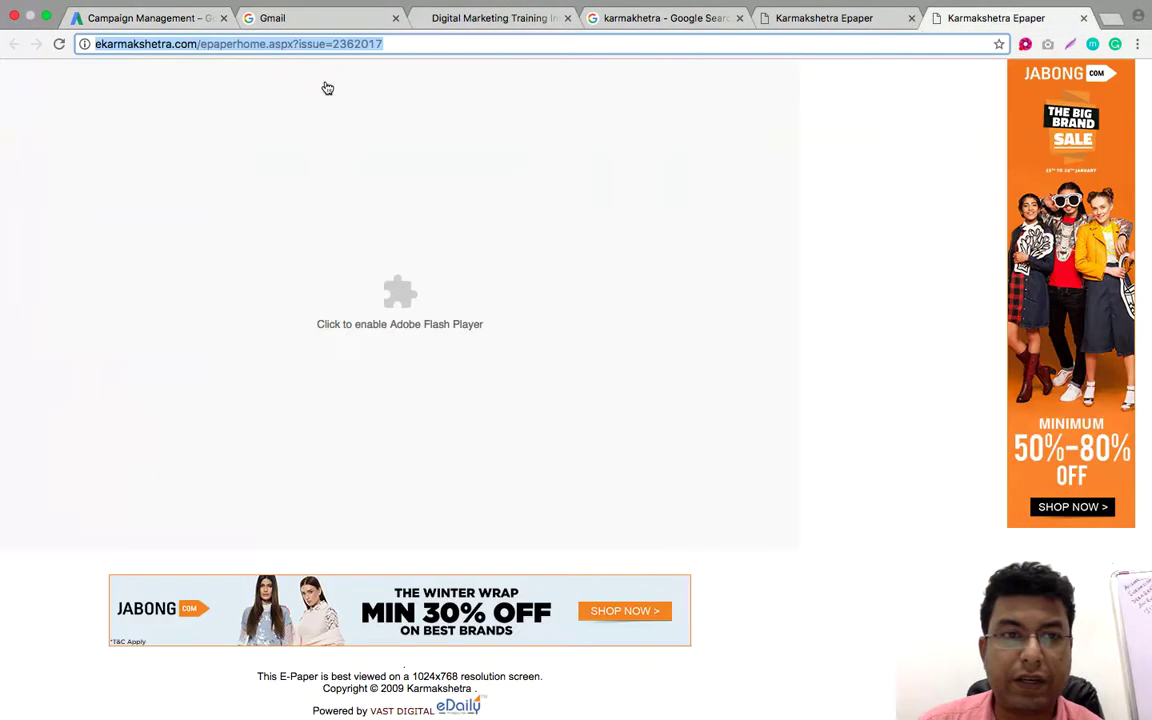
Copy the domain ekarmakshetra.com from the Epaper address bar and return to the AdWords campaign
click(199, 44)
drag(200, 44, 97, 44)
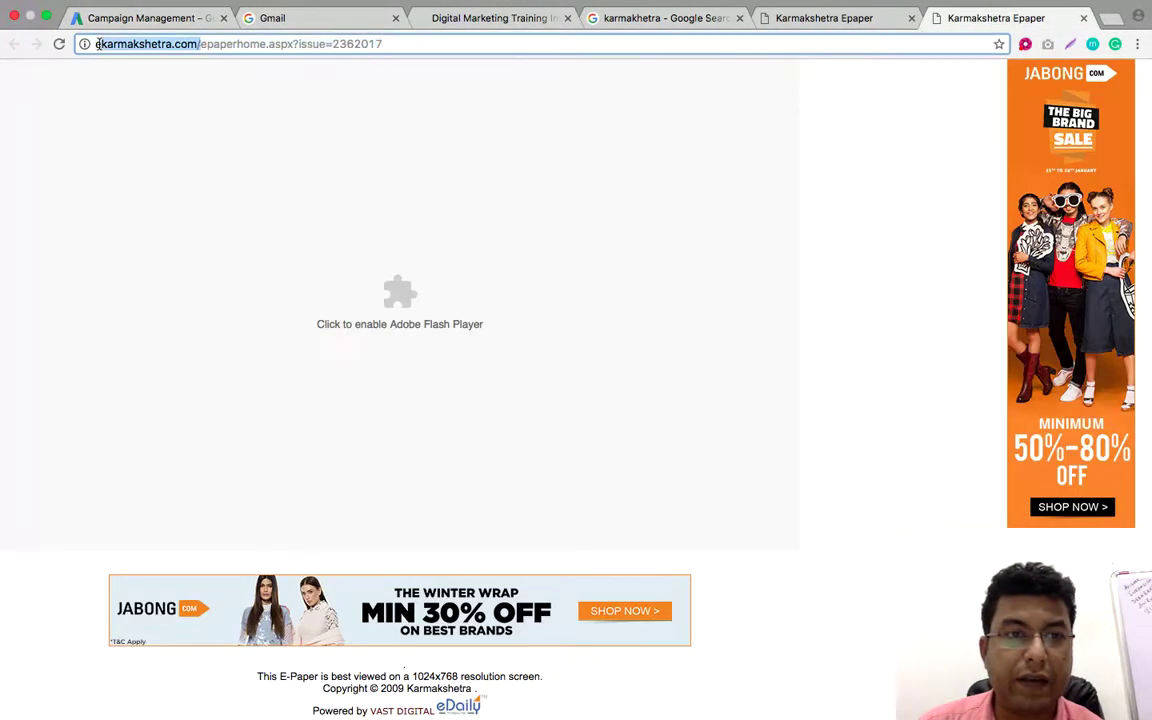
click(155, 43)
drag(197, 44, 93, 47)
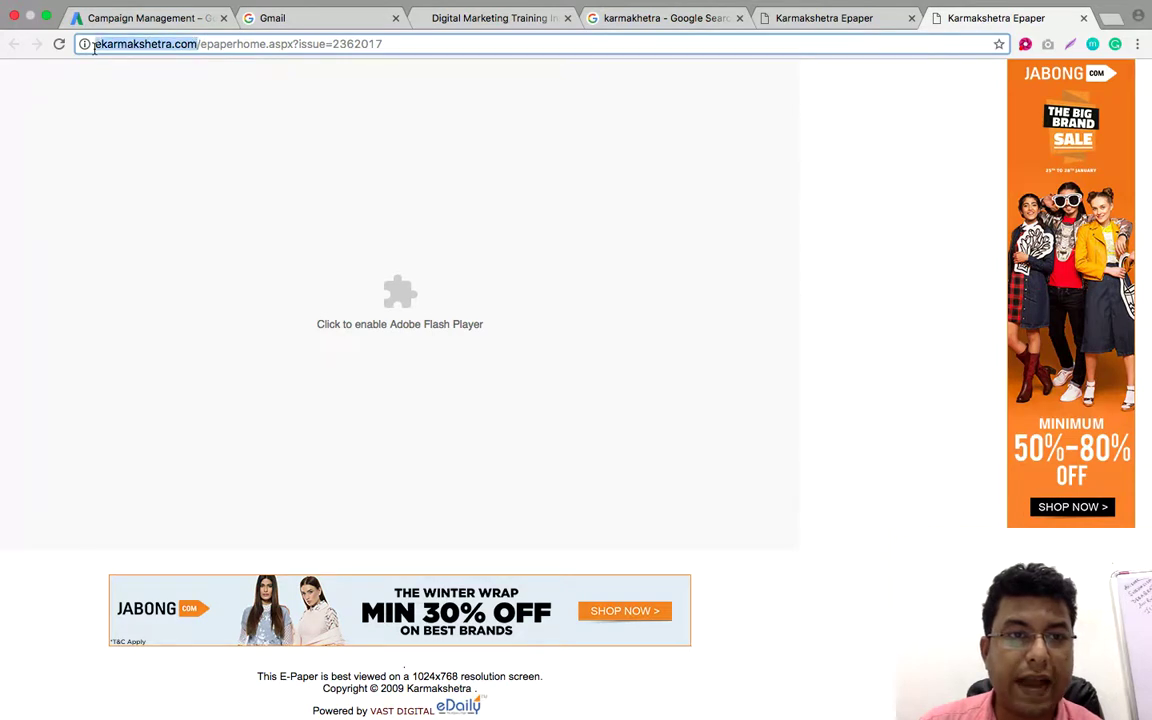
right_click(116, 44)
click(147, 63)
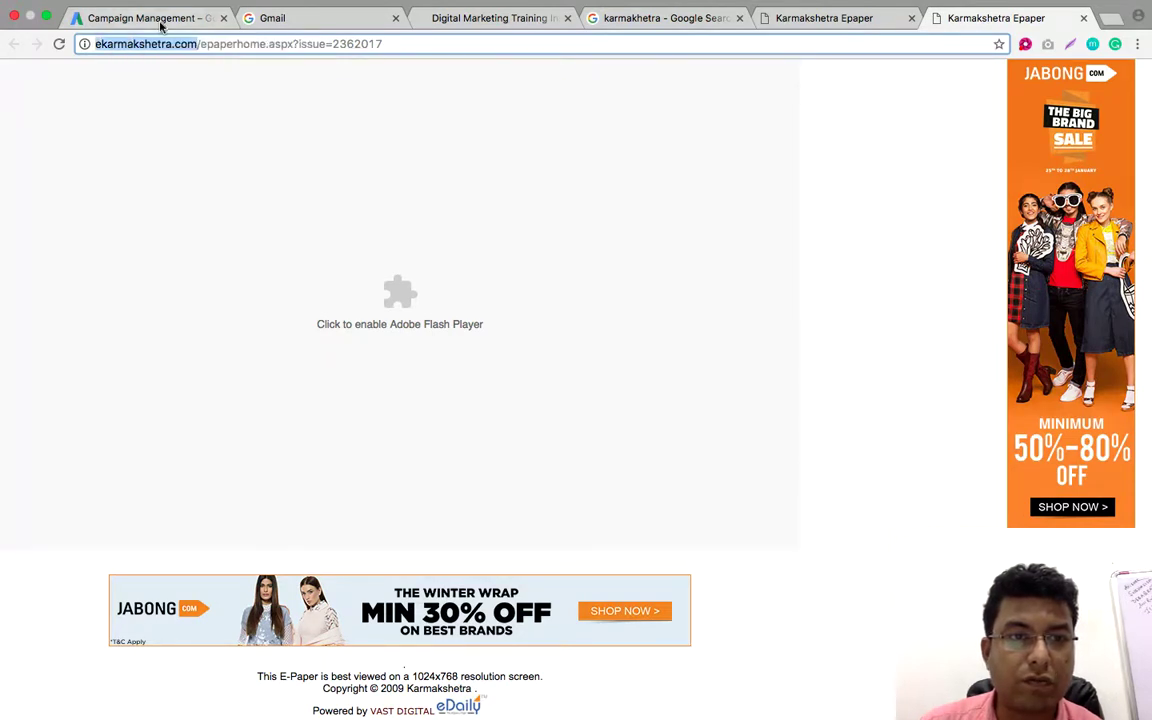
click(159, 20)
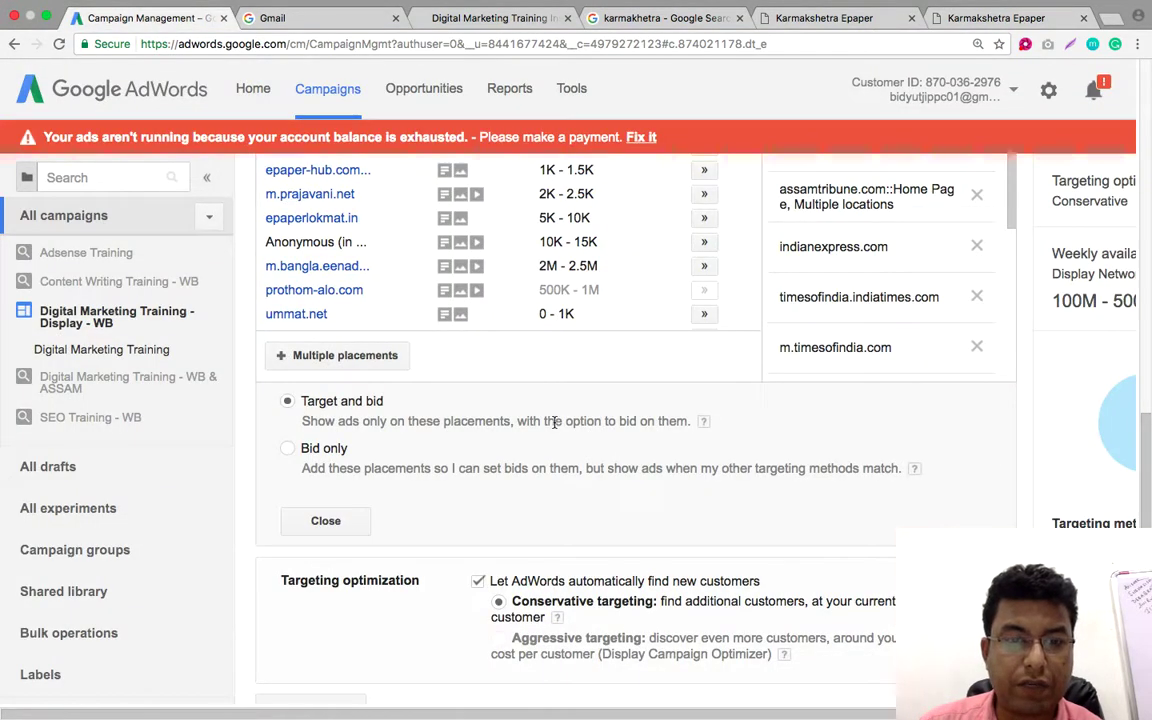
Paste the copied site address into the multiple-placements box
scroll(554, 426, up, 8)
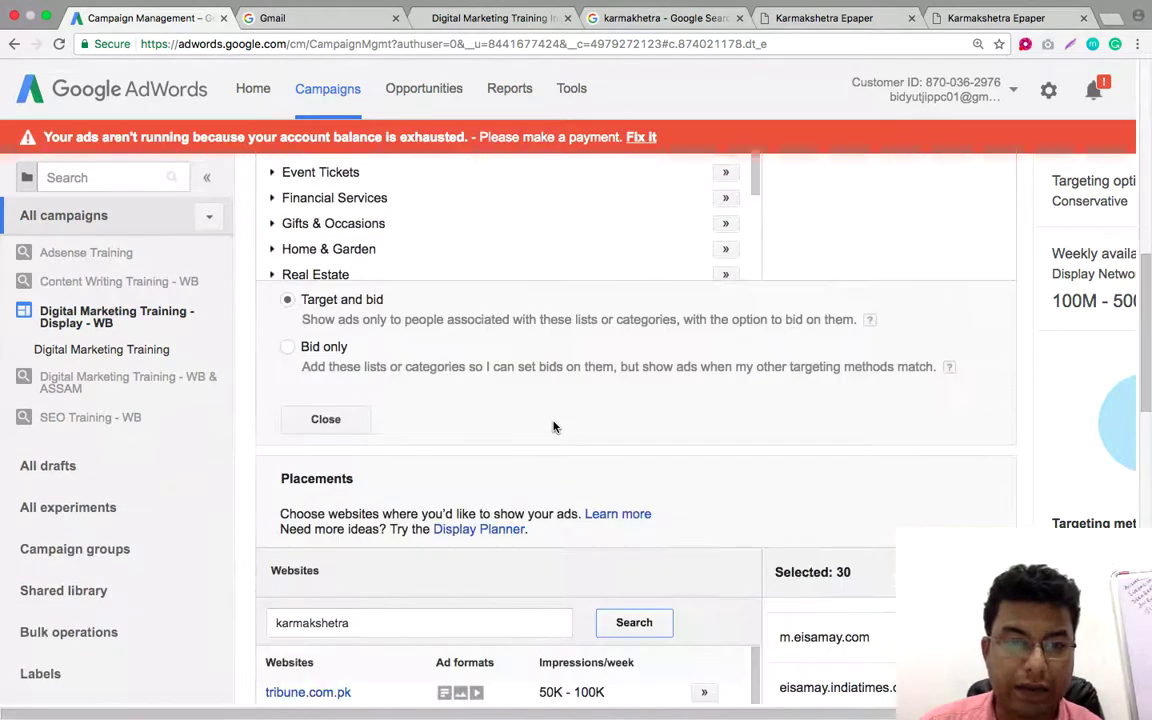
scroll(554, 426, down, 3)
scroll(554, 426, down, 5)
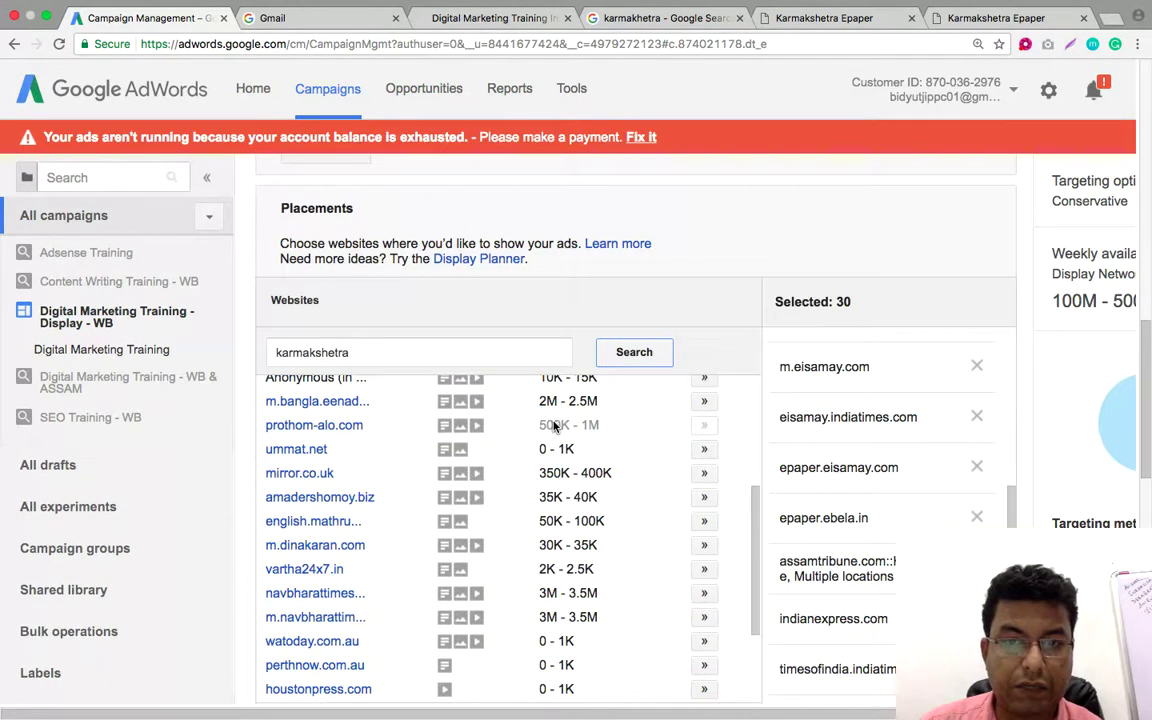
scroll(689, 285, down, 7)
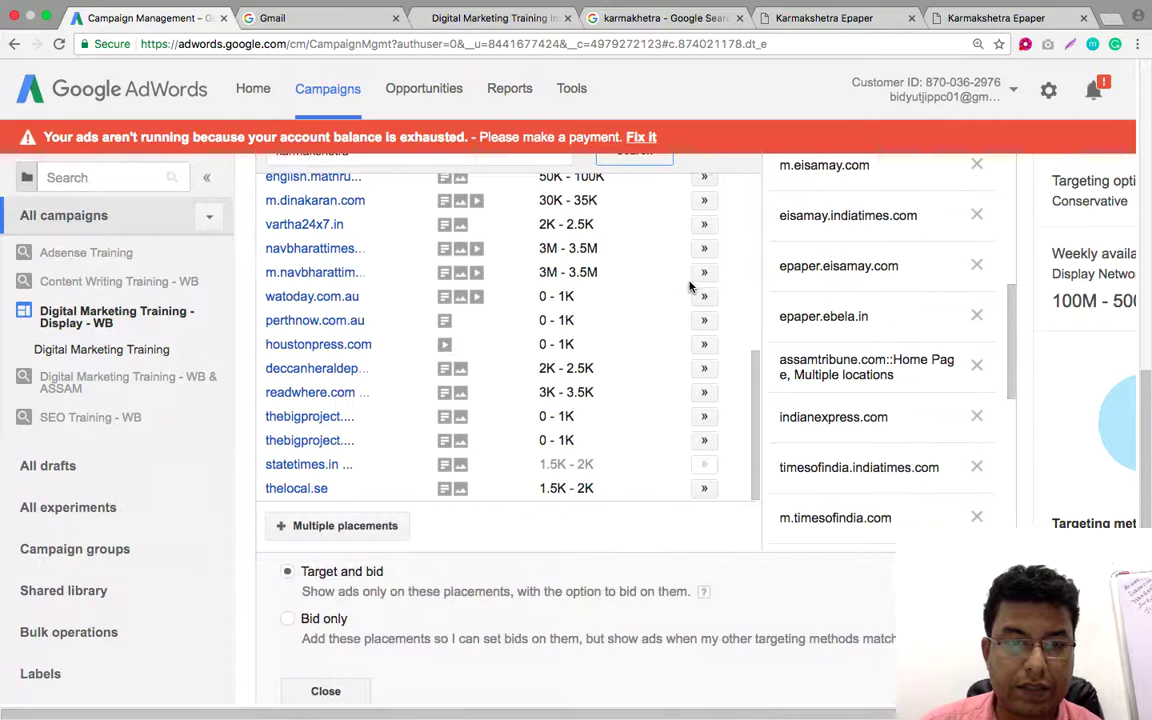
click(389, 528)
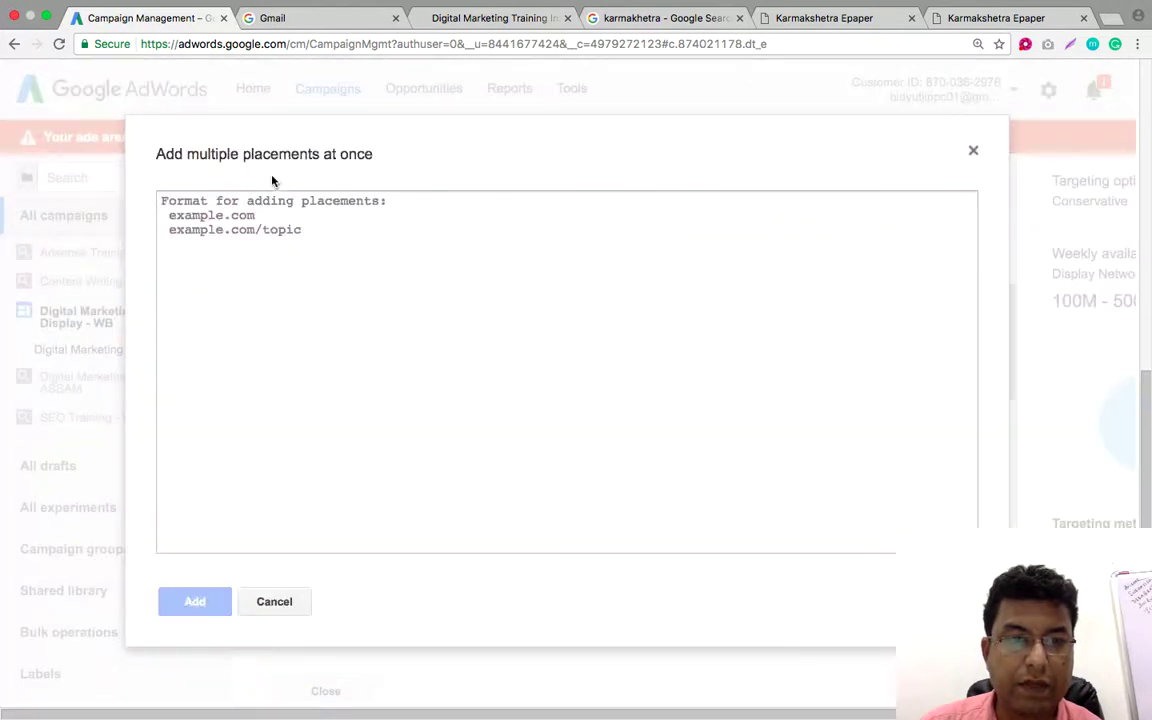
right_click(173, 205)
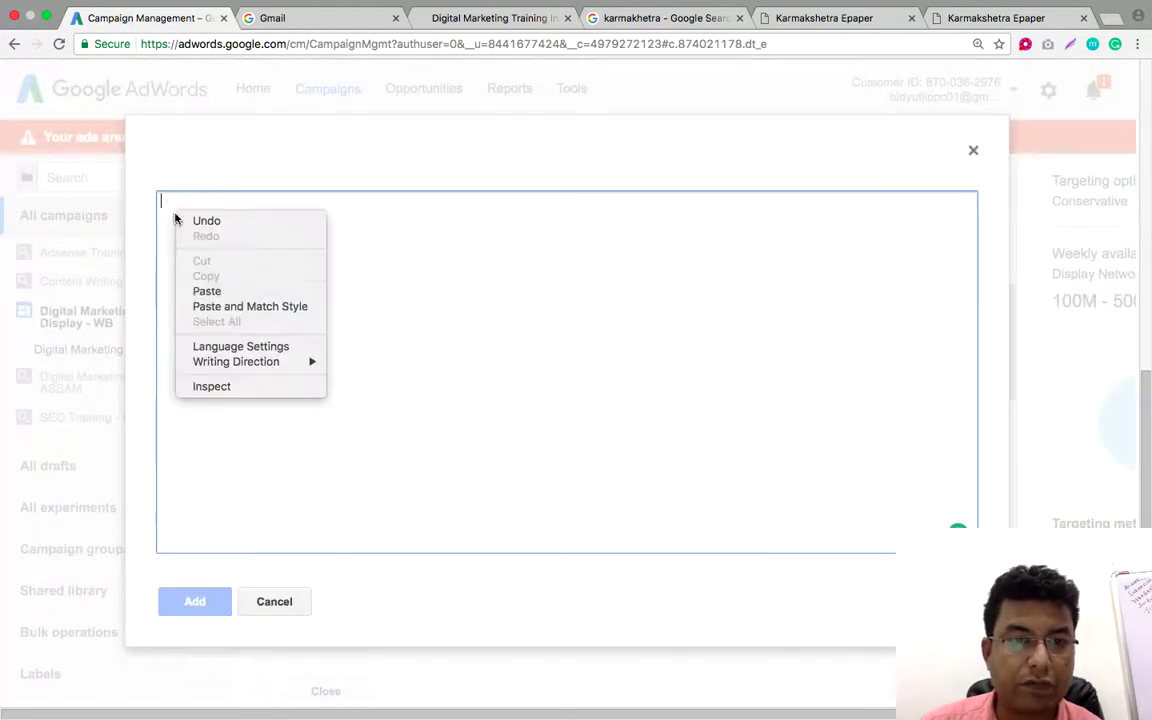
click(212, 289)
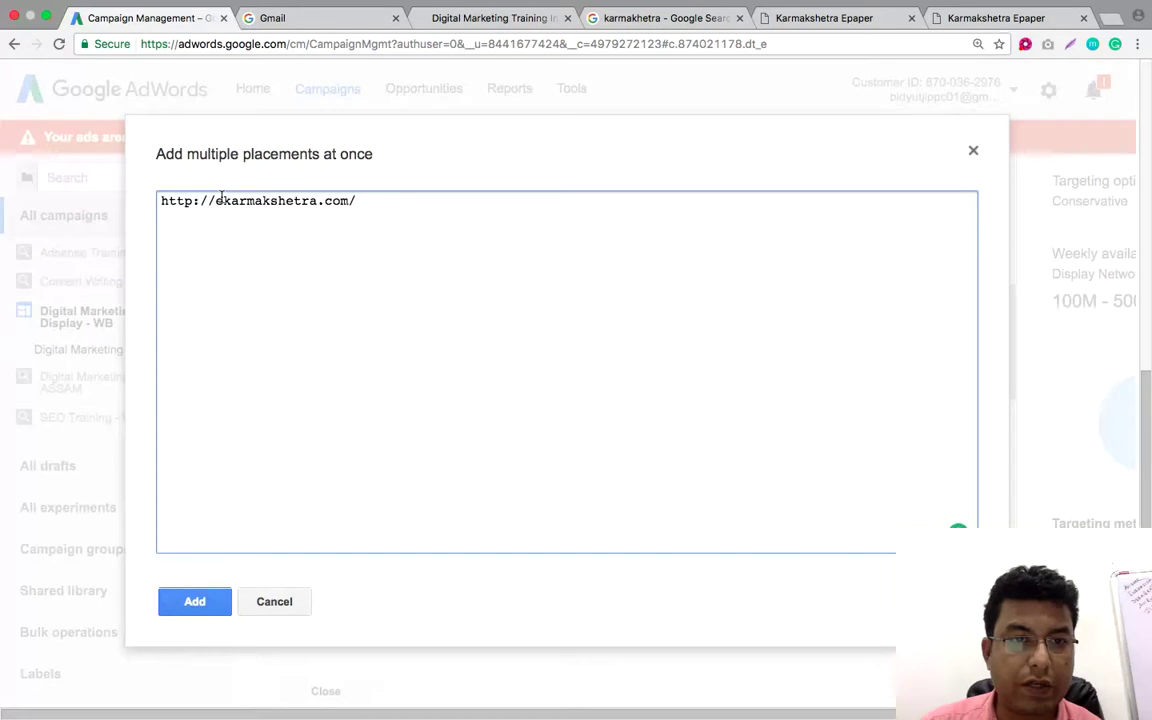
drag(215, 200, 165, 203)
key(BackSpace)
click(334, 198)
key(BackSpace)
click(195, 601)
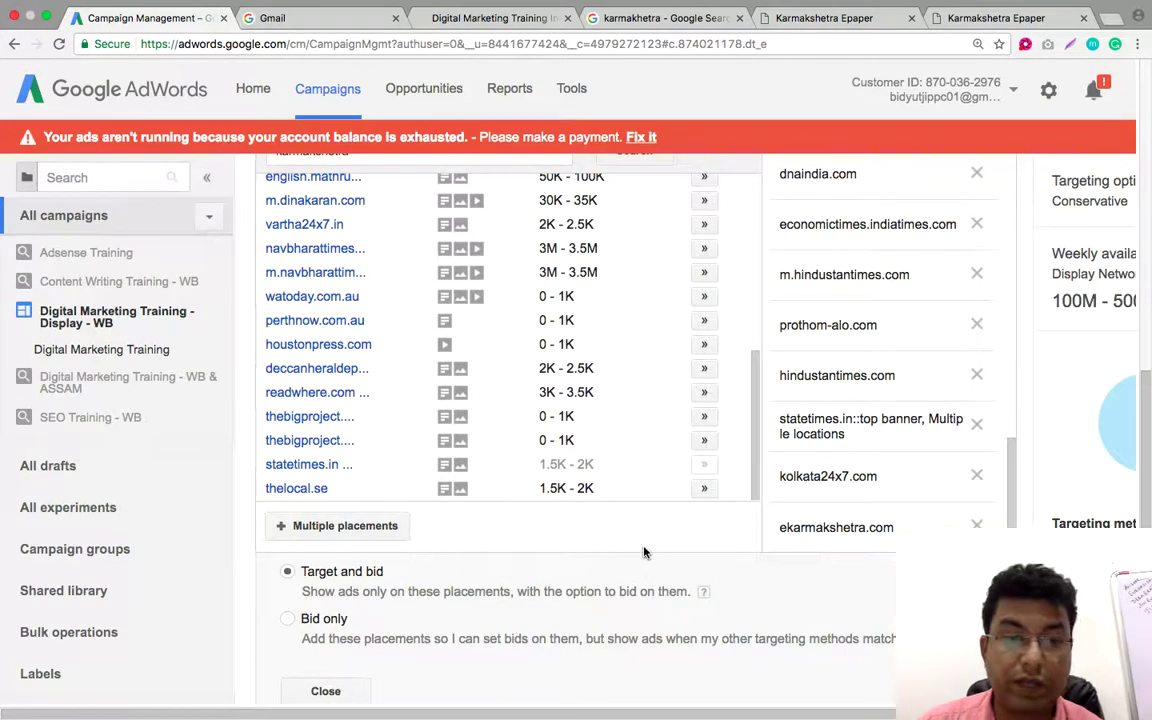
scroll(641, 560, down, 2)
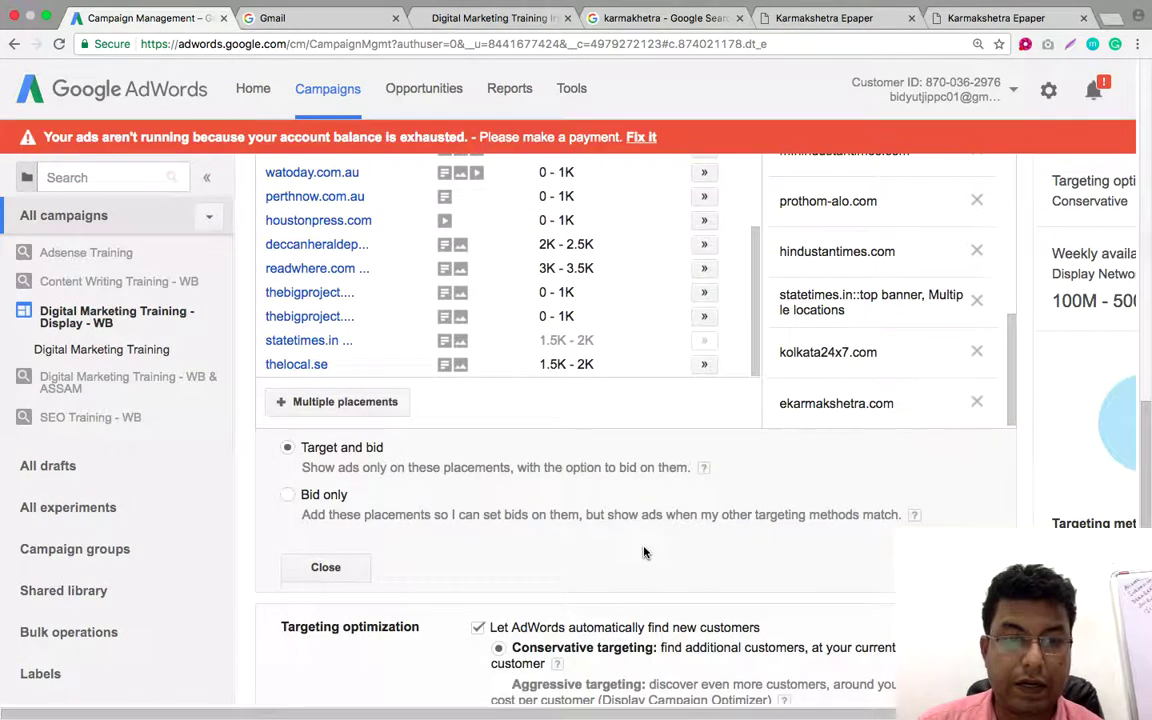
scroll(643, 552, down, 5)
scroll(643, 552, down, 4)
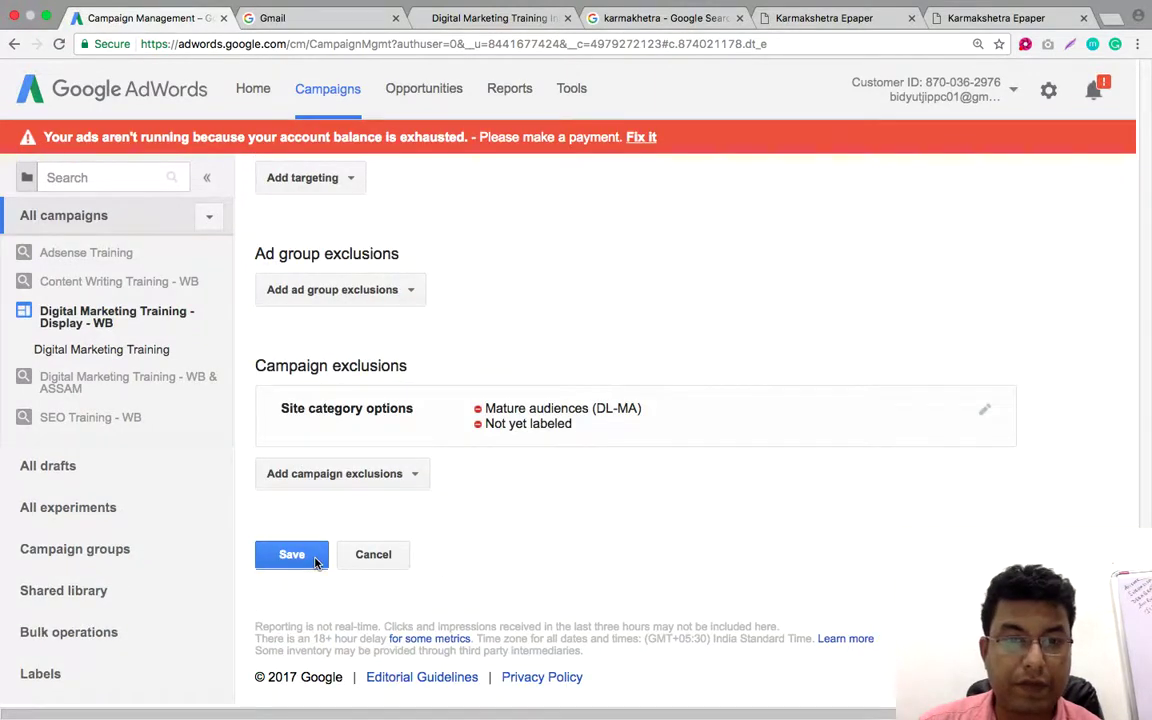
Save the targeting changes and confirm ekarmakshetra.com is listed as a managed placement
click(315, 558)
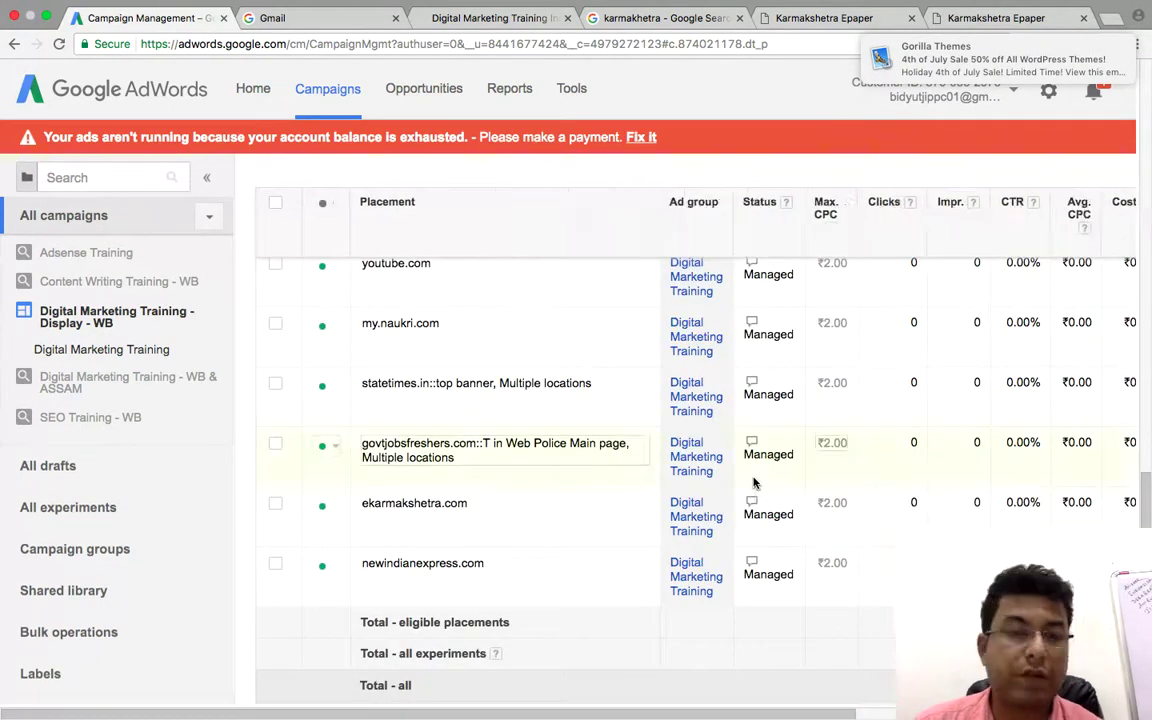
scroll(754, 483, up, 15)
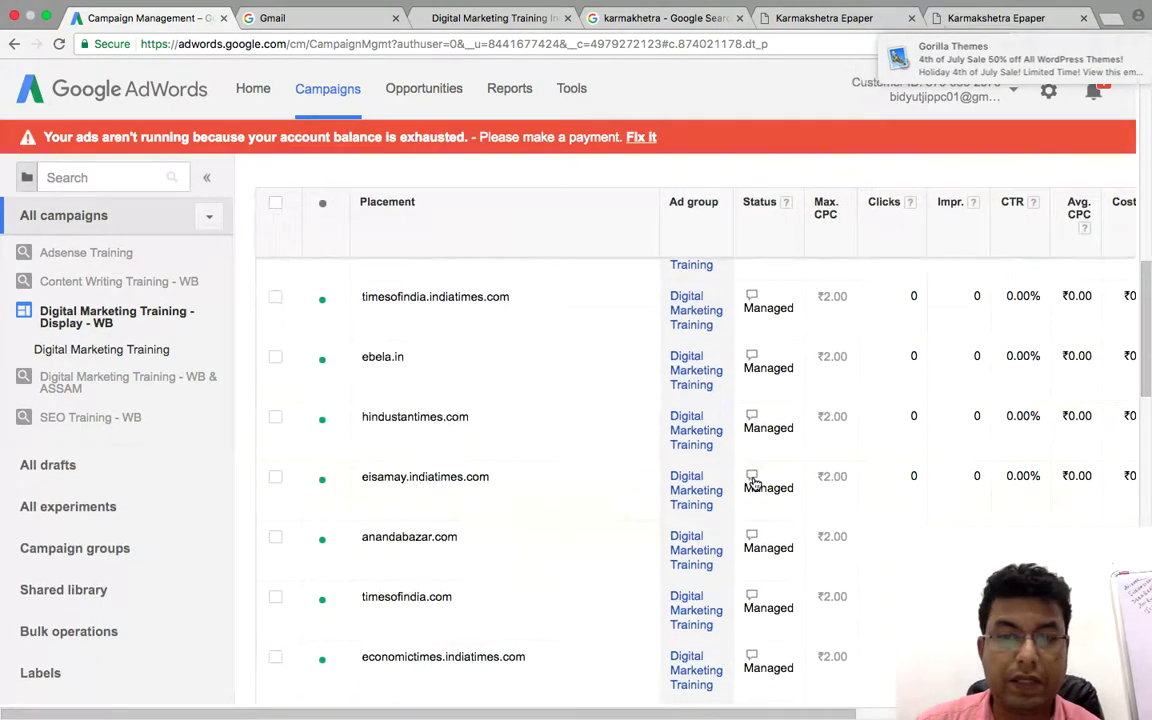
scroll(591, 535, up, 5)
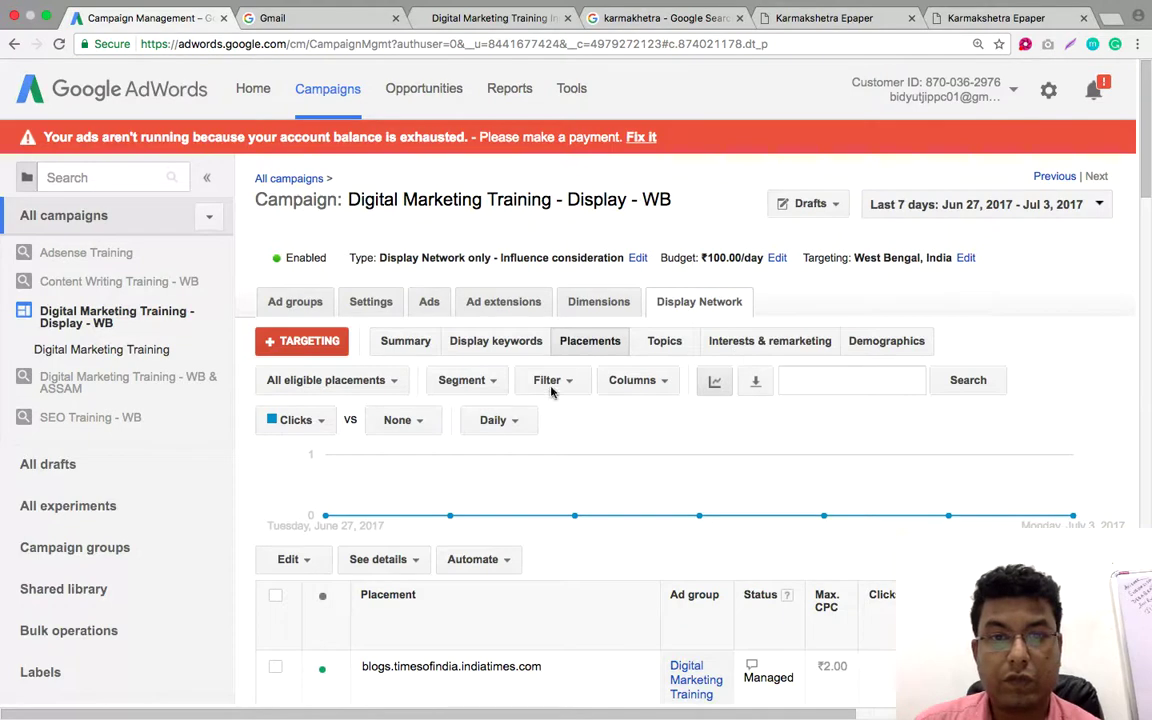
Switch to the campaign's Display Network summary view
click(406, 344)
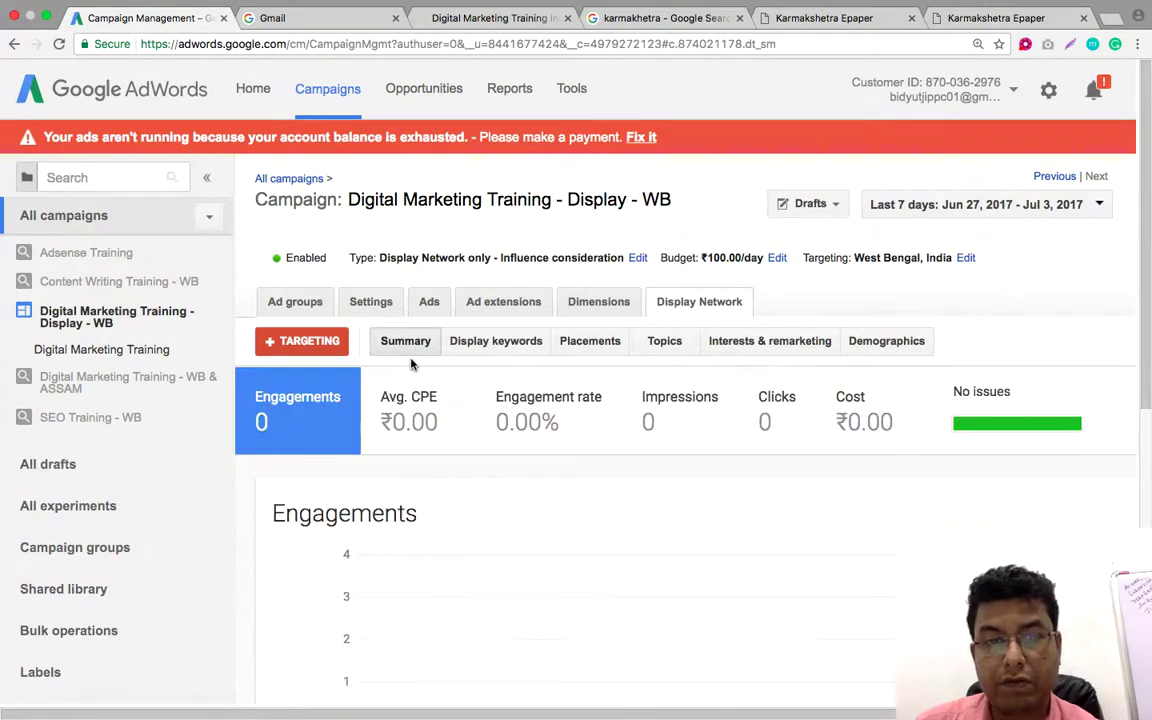
scroll(589, 438, down, 3)
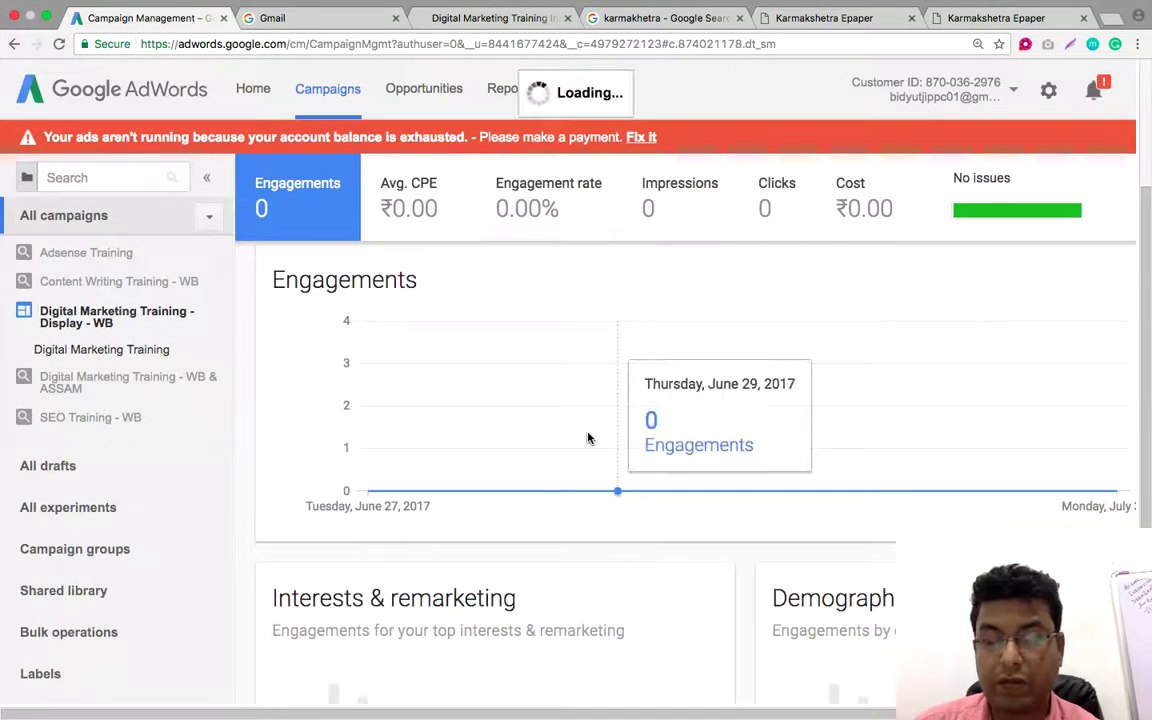
scroll(500, 450, down, 5)
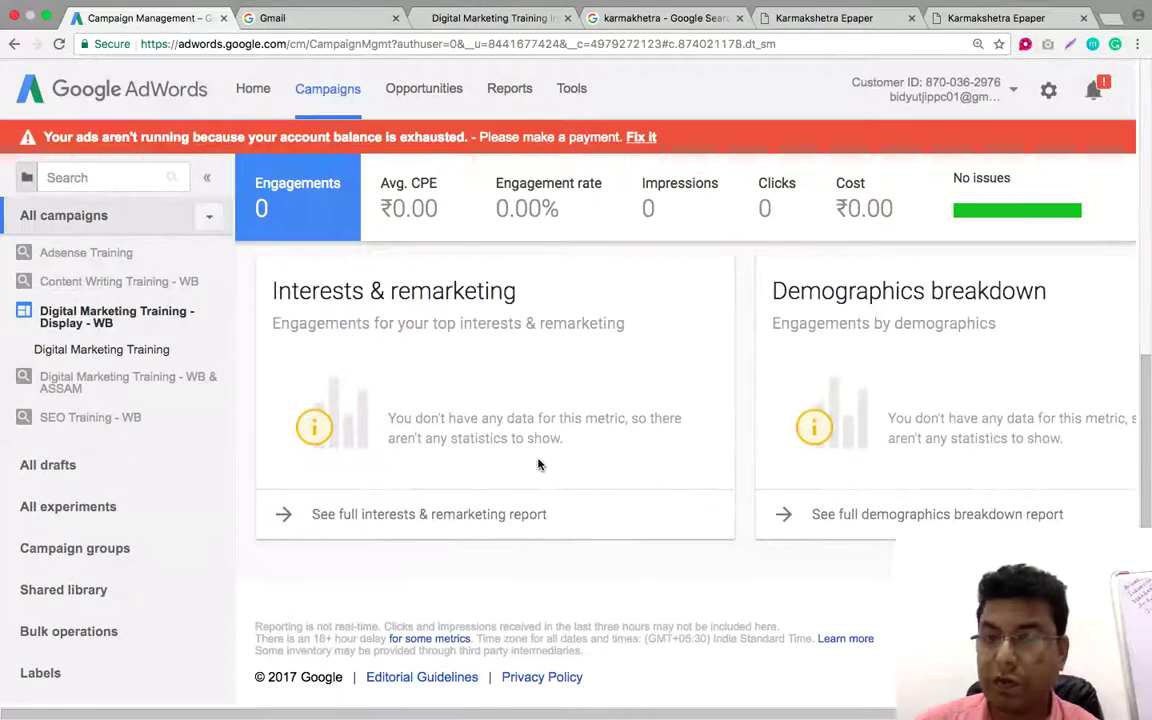
scroll(538, 464, up, 5)
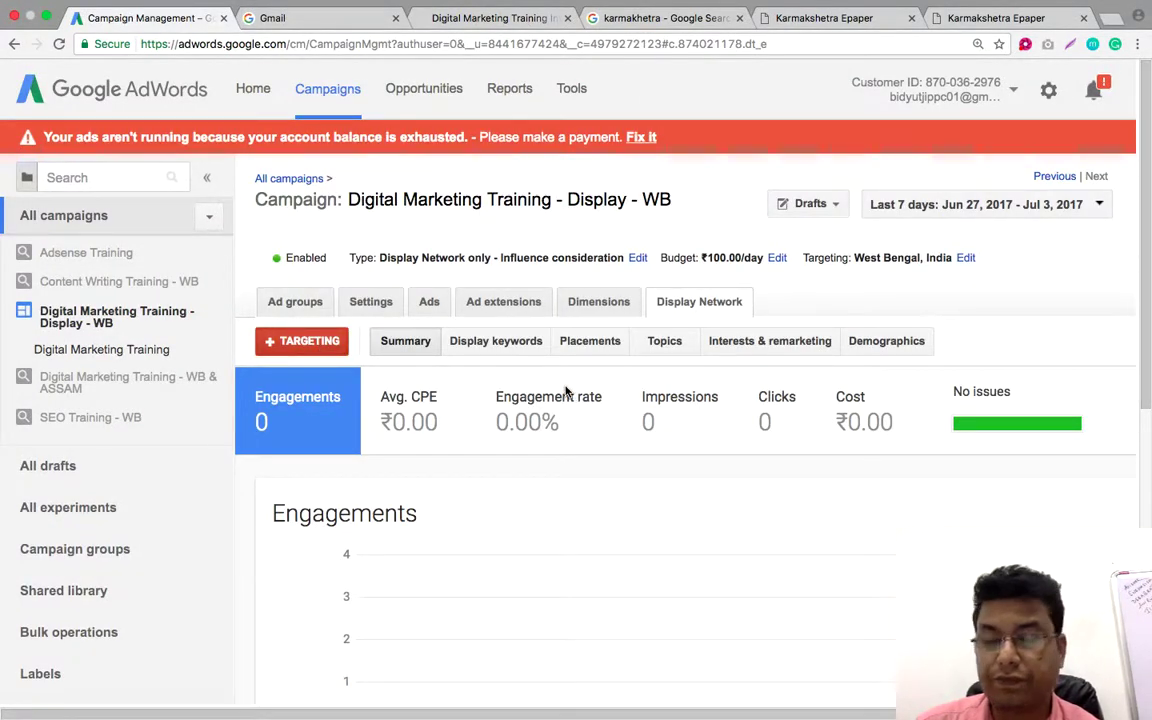
scroll(552, 394, down, 3)
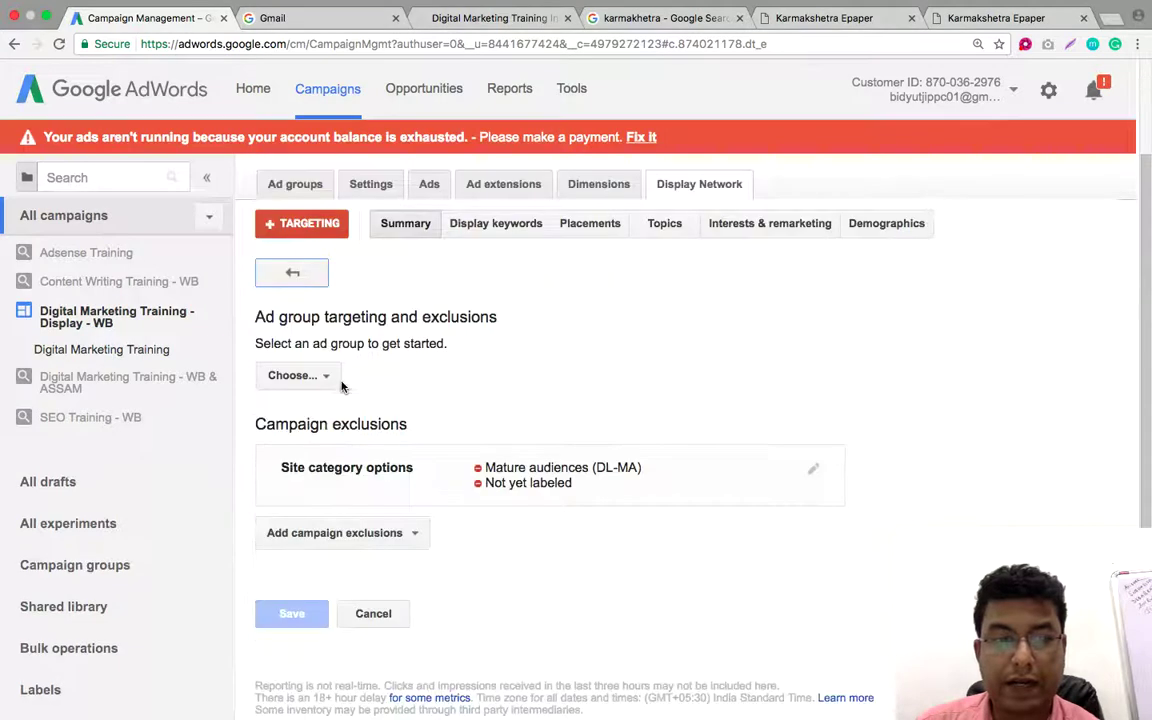
Choose the Digital Marketing Training ad group and edit its 31 placement websites
click(305, 377)
click(326, 503)
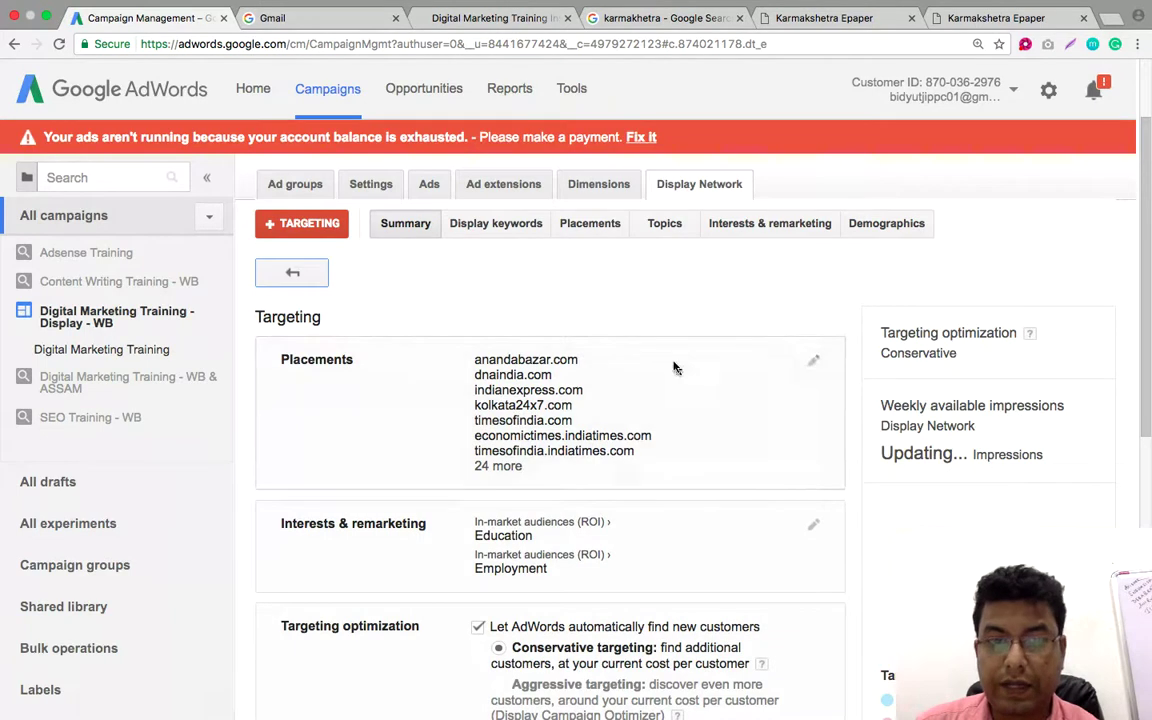
click(815, 363)
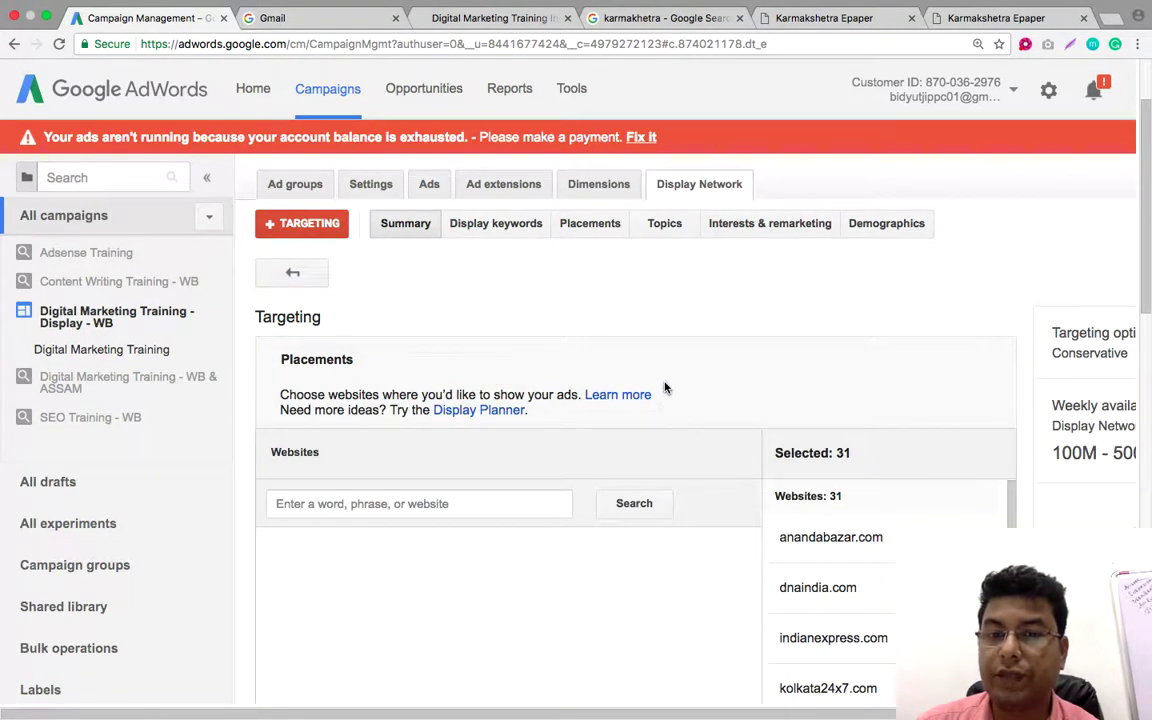
scroll(662, 392, down, 5)
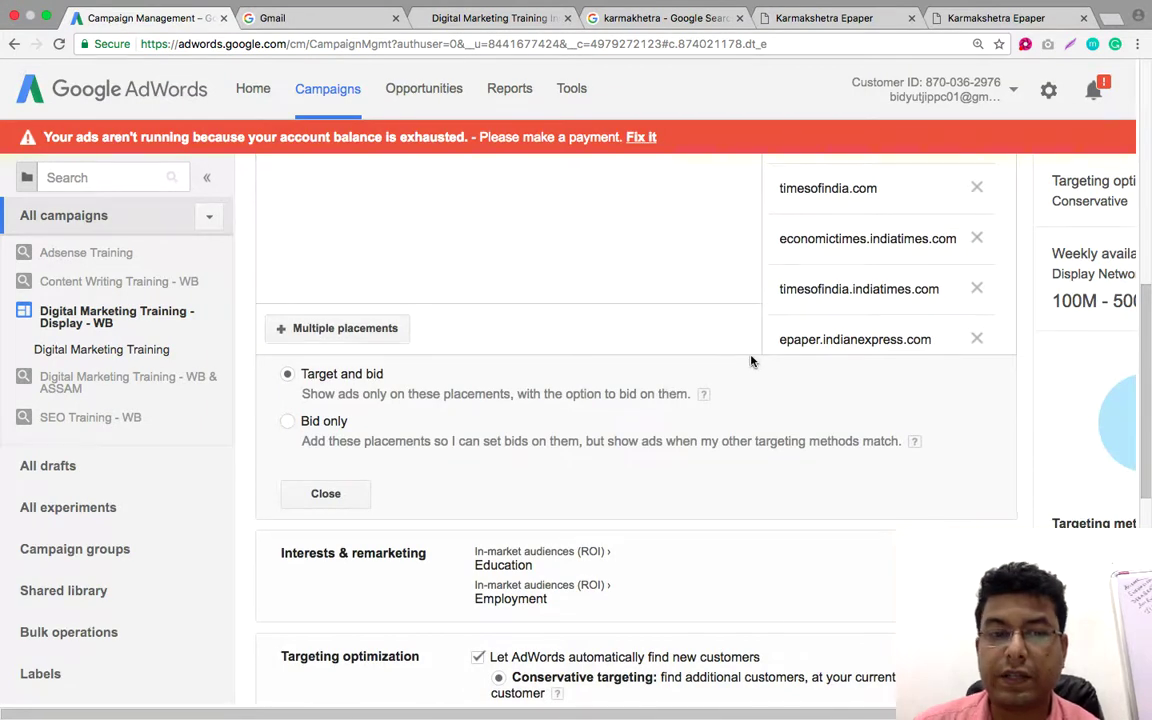
scroll(752, 362, up, 5)
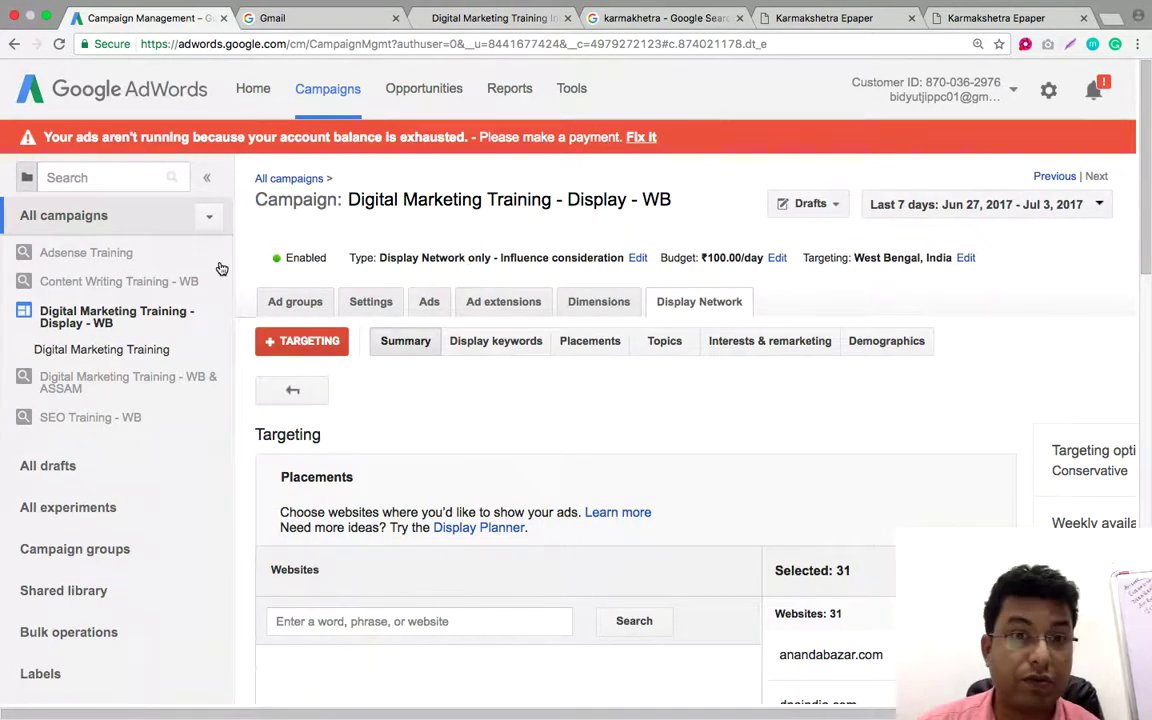
Go back to the All campaigns table and bring up the new campaign type choices
click(283, 179)
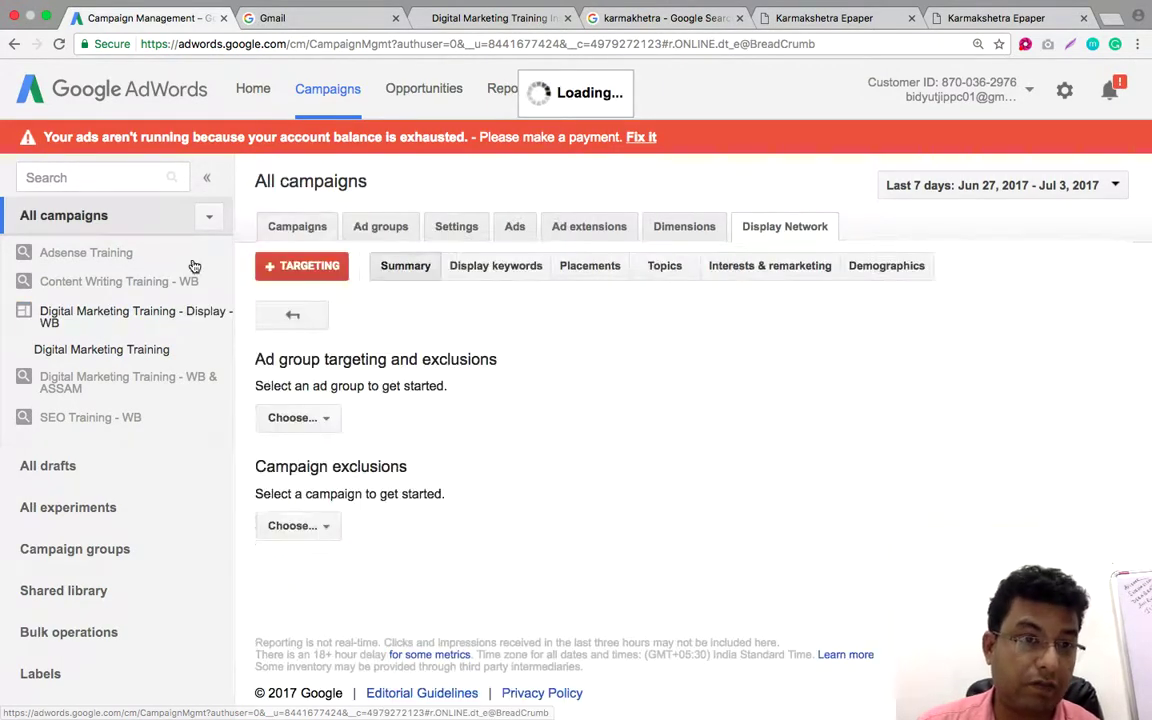
click(301, 227)
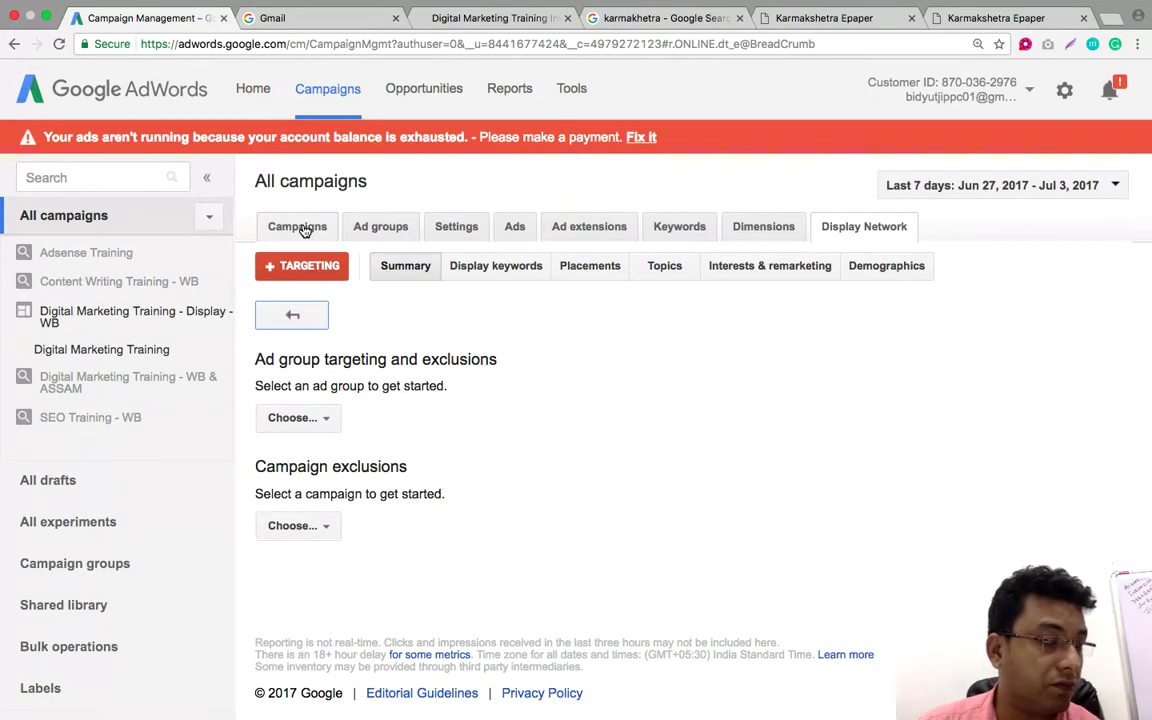
click(302, 228)
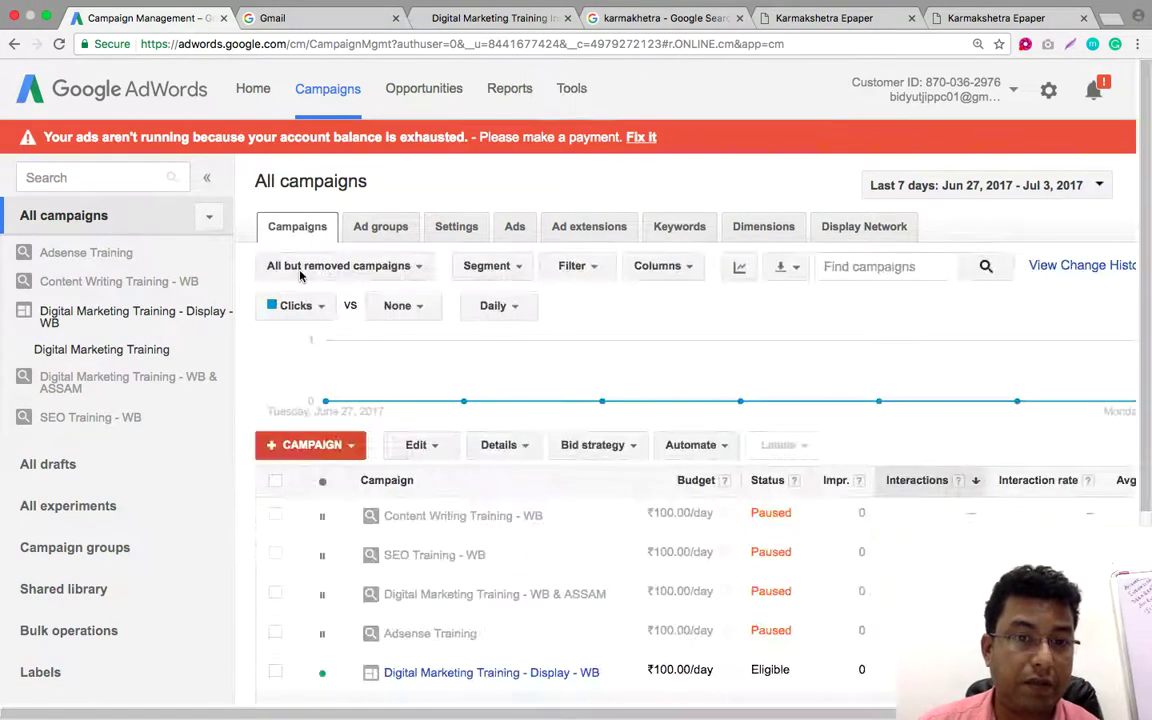
click(345, 445)
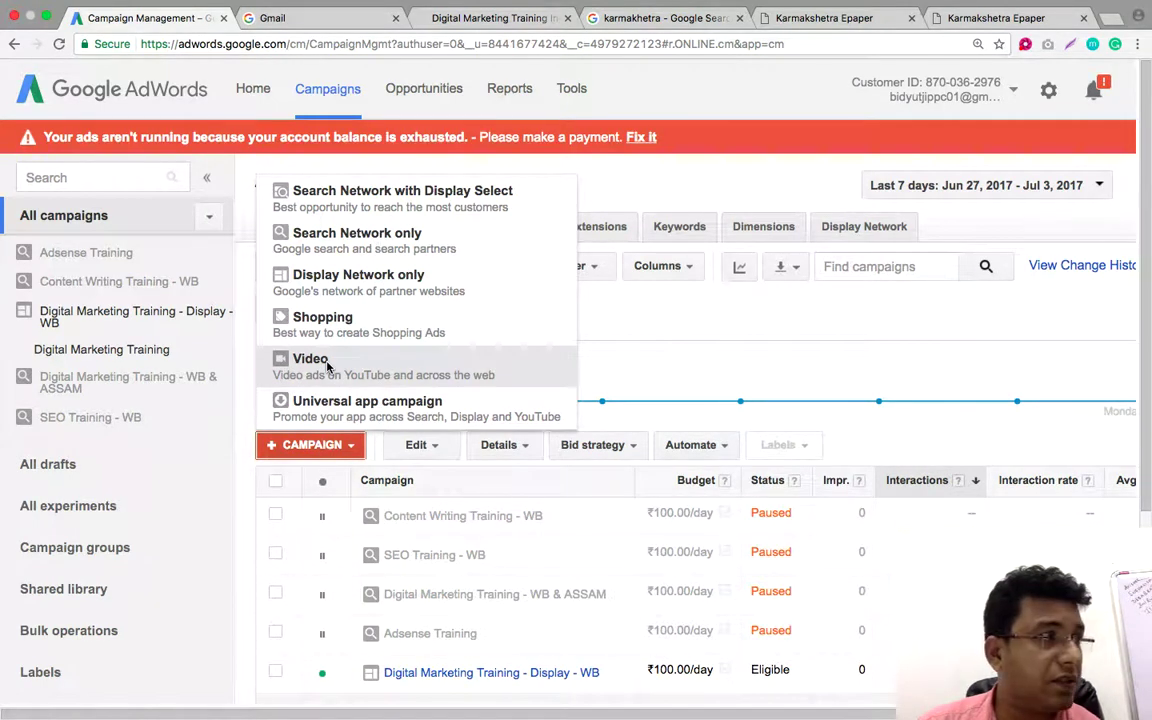
Create a Video campaign named 'Digital Marketing Training Video - Youtube - WB'
click(327, 367)
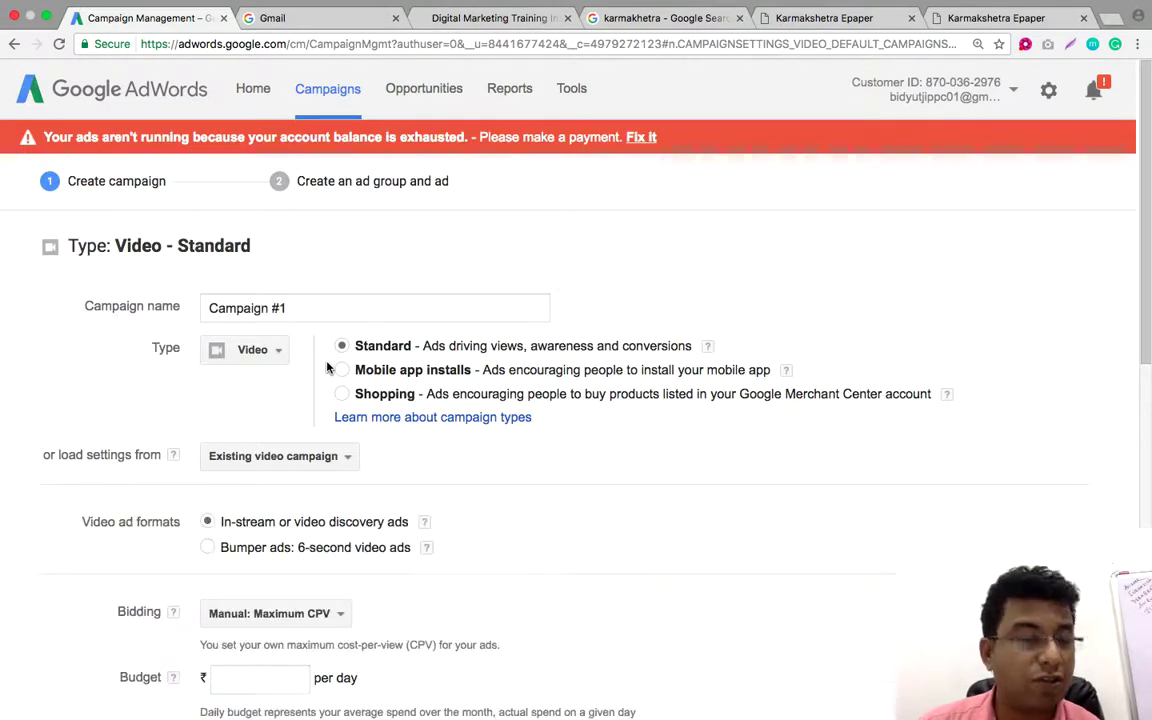
click(300, 308)
drag(288, 308, 206, 308)
text(Digital Marketing Training)
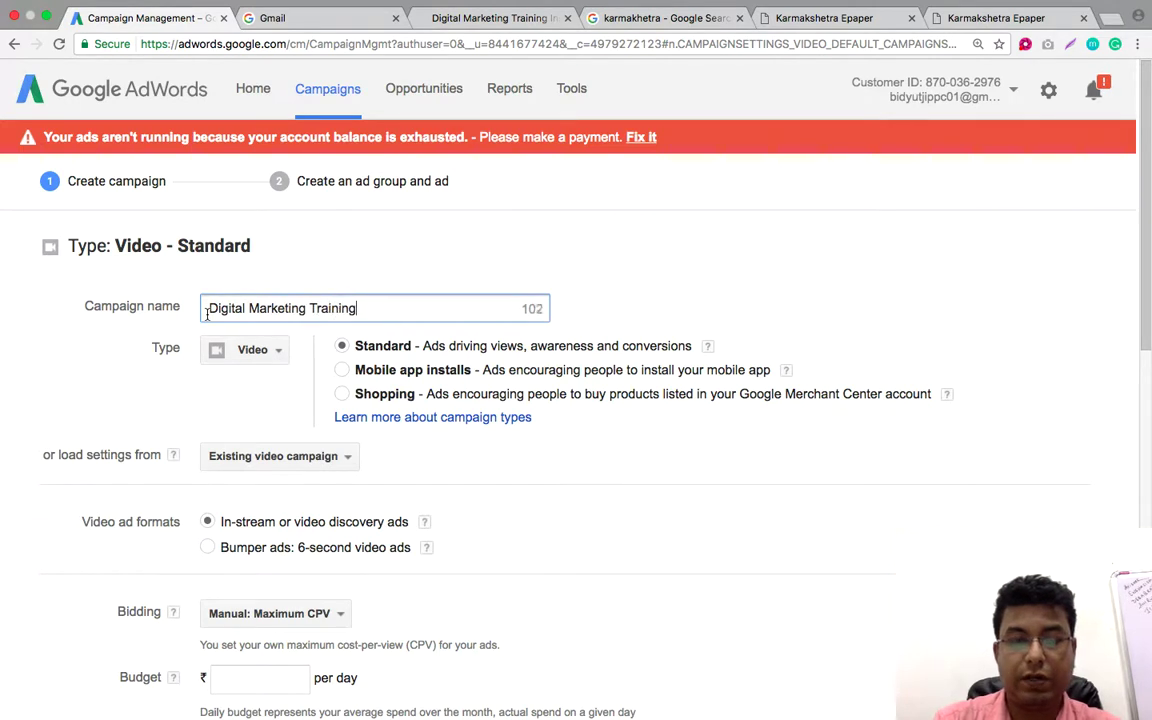
text( Vide)
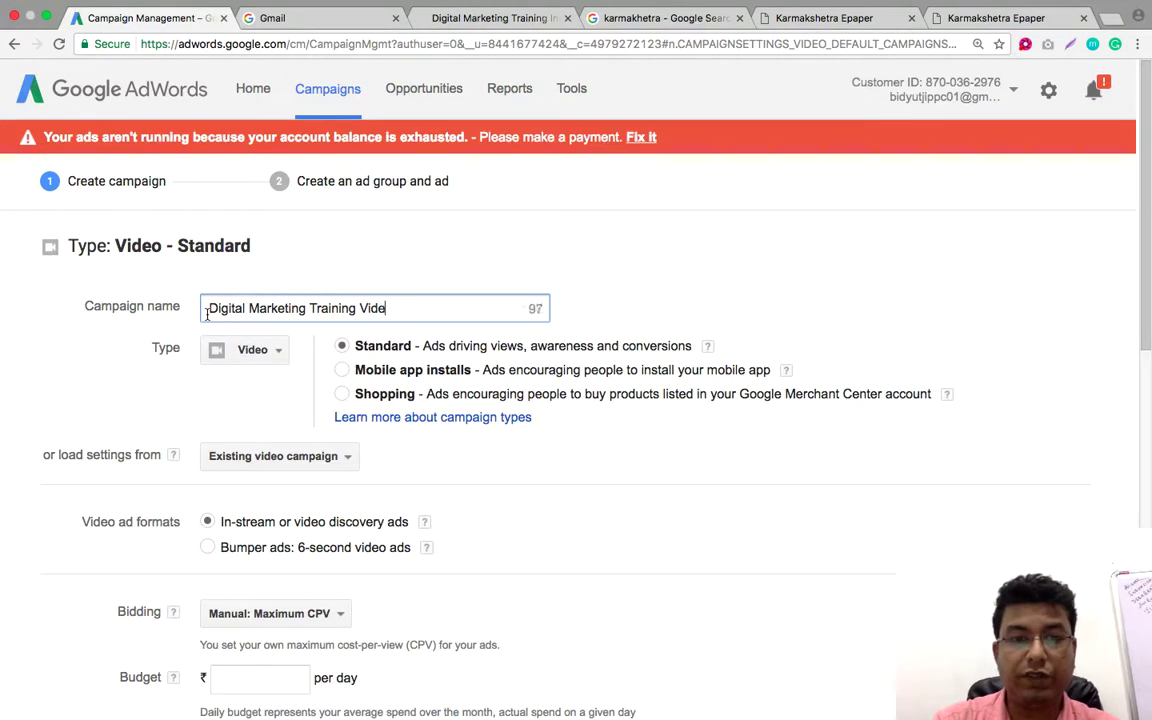
text(o -)
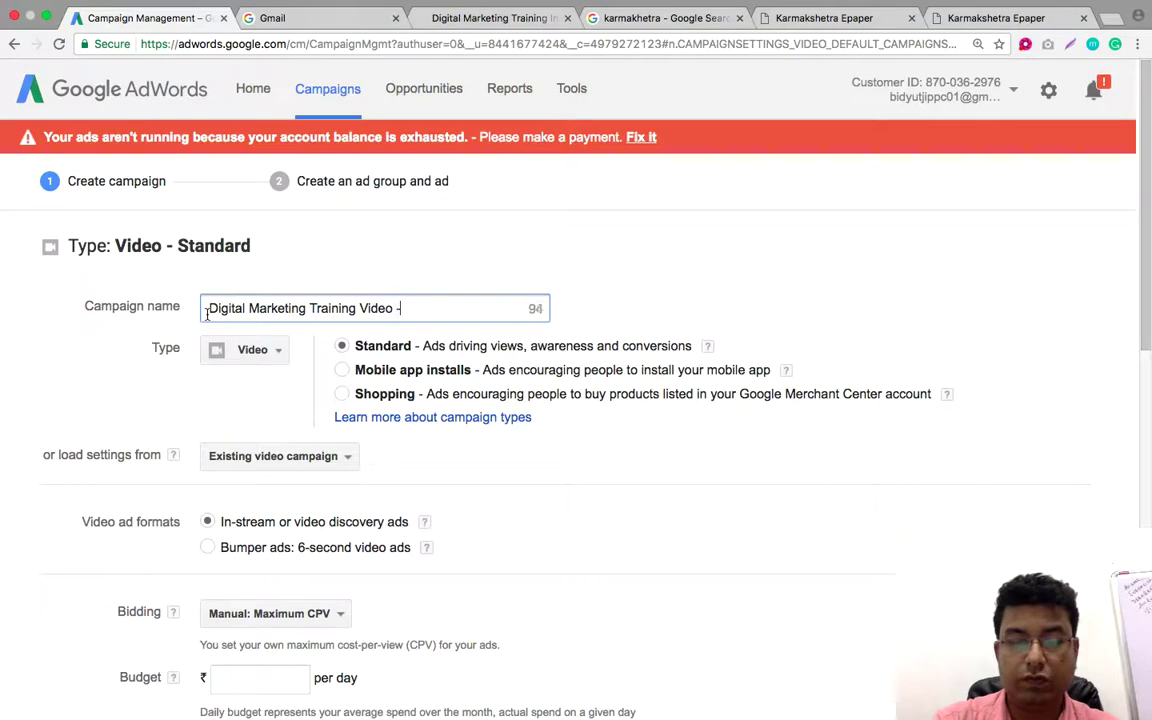
text( Youtube)
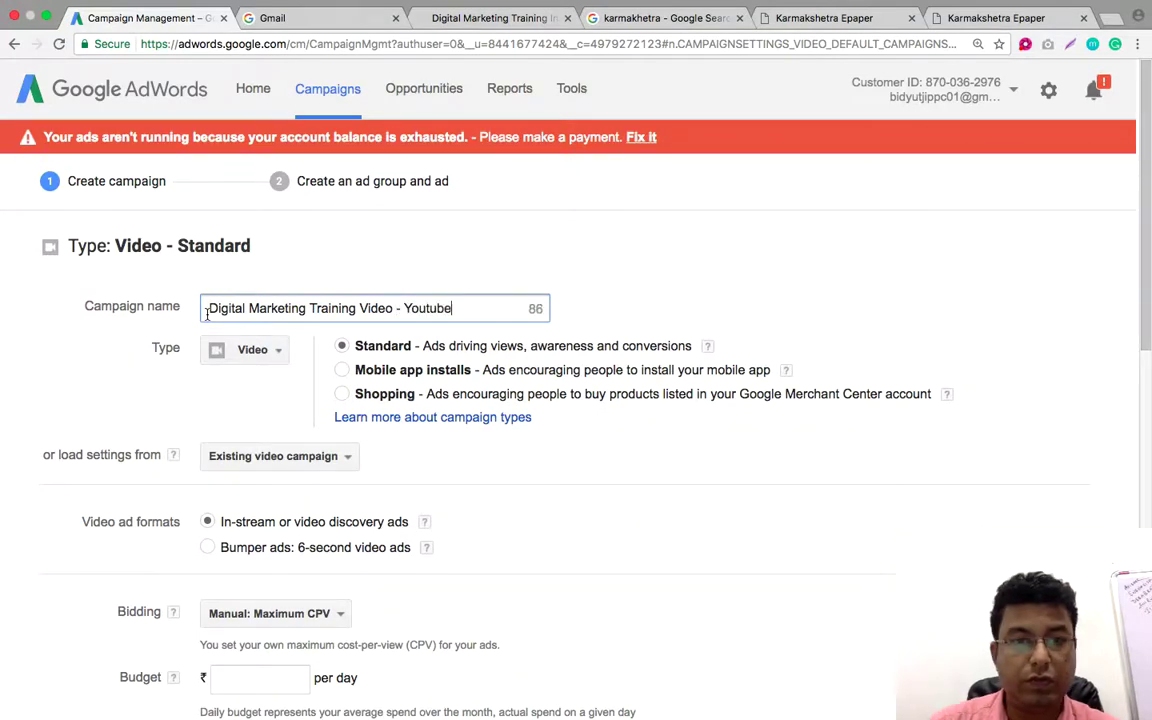
text( - WB)
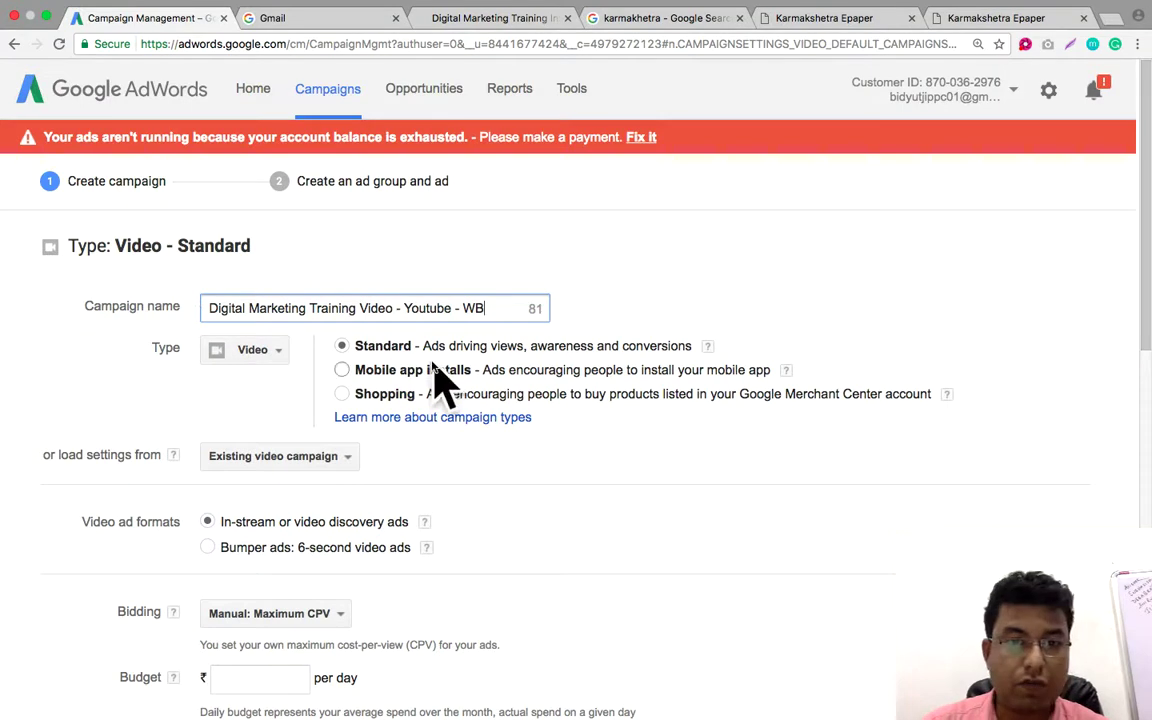
scroll(500, 398, down, 2)
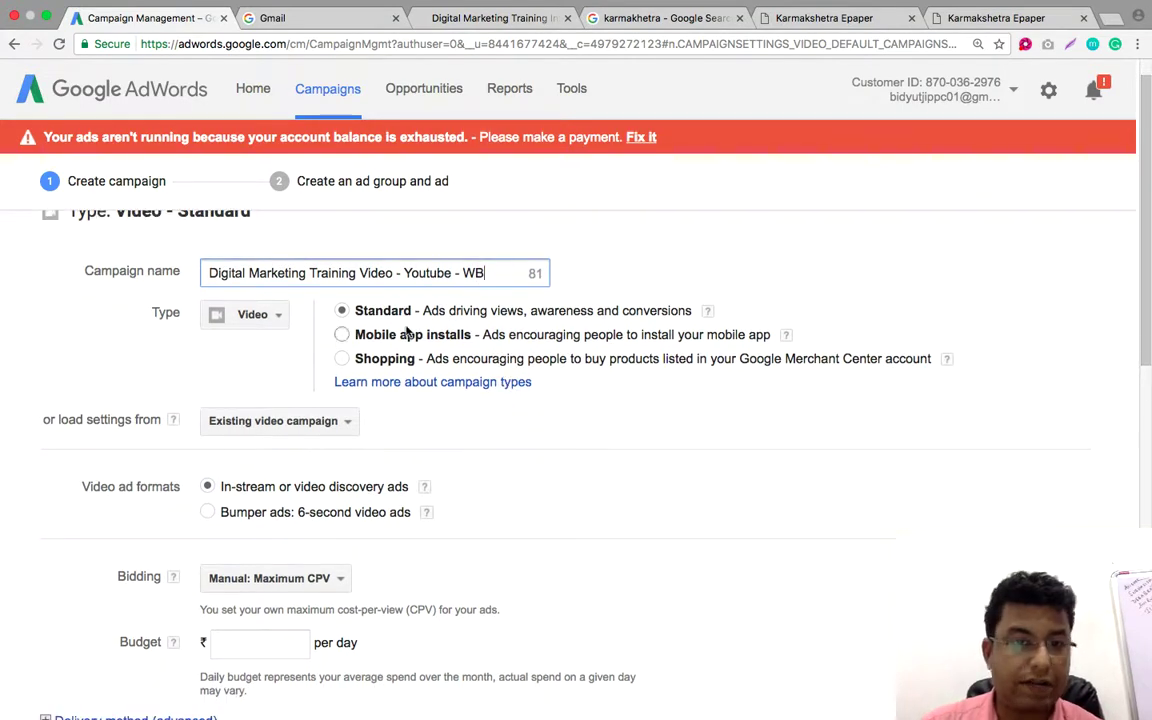
scroll(457, 380, down, 3)
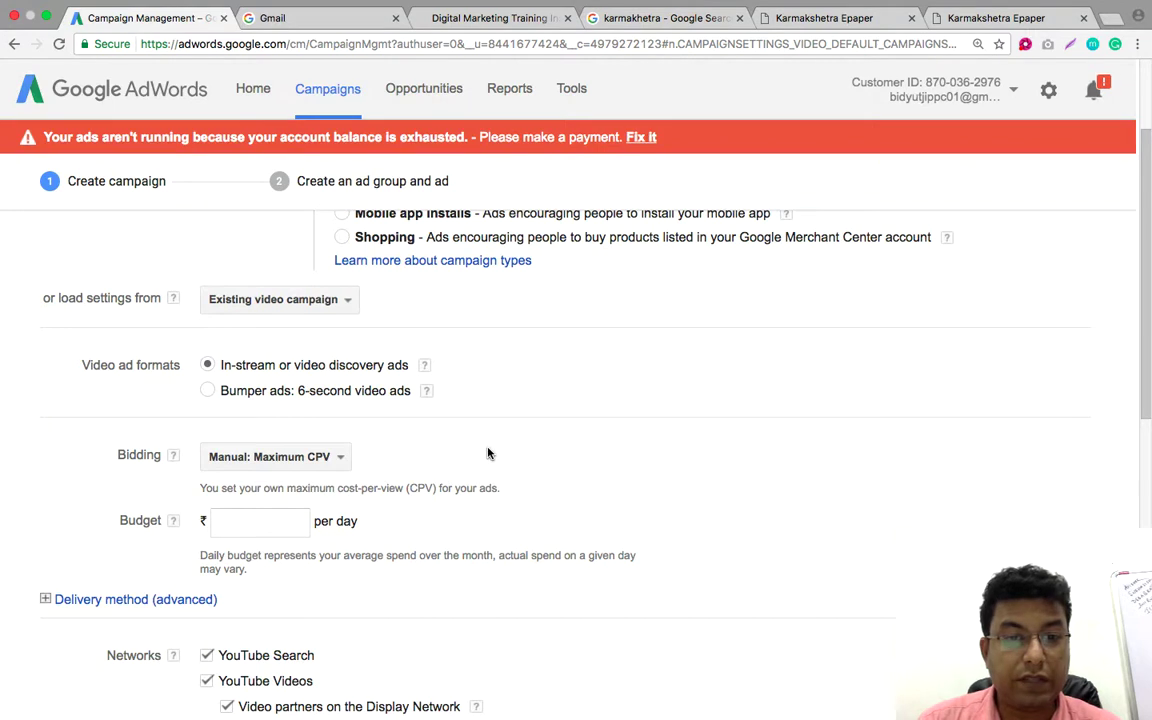
Enter a ₹100.00 daily budget and keep Manual: Maximum CPV bidding
scroll(433, 450, down, 1)
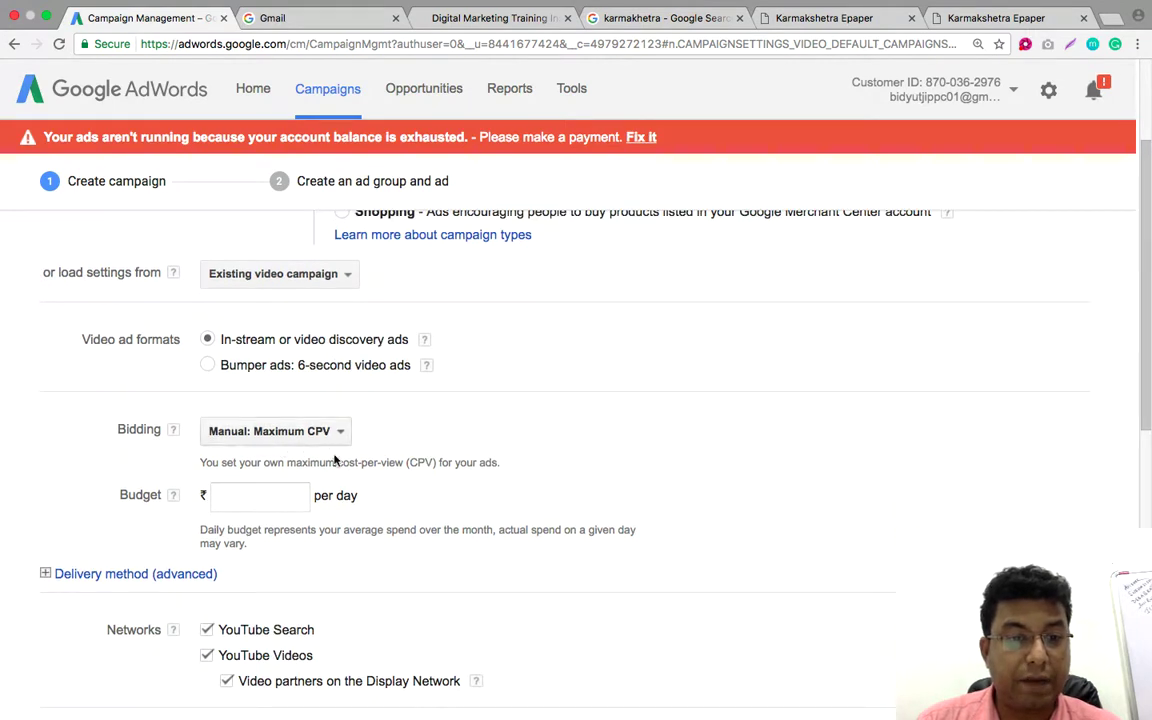
click(258, 494)
text(100.)
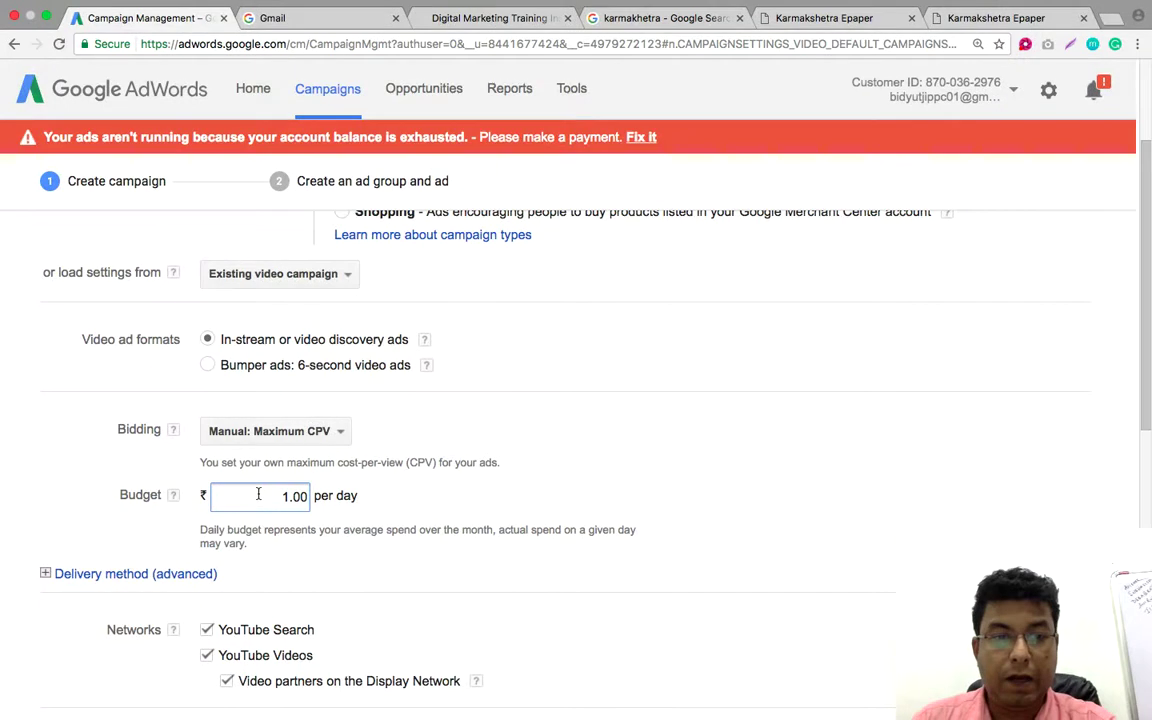
text(00)
click(586, 472)
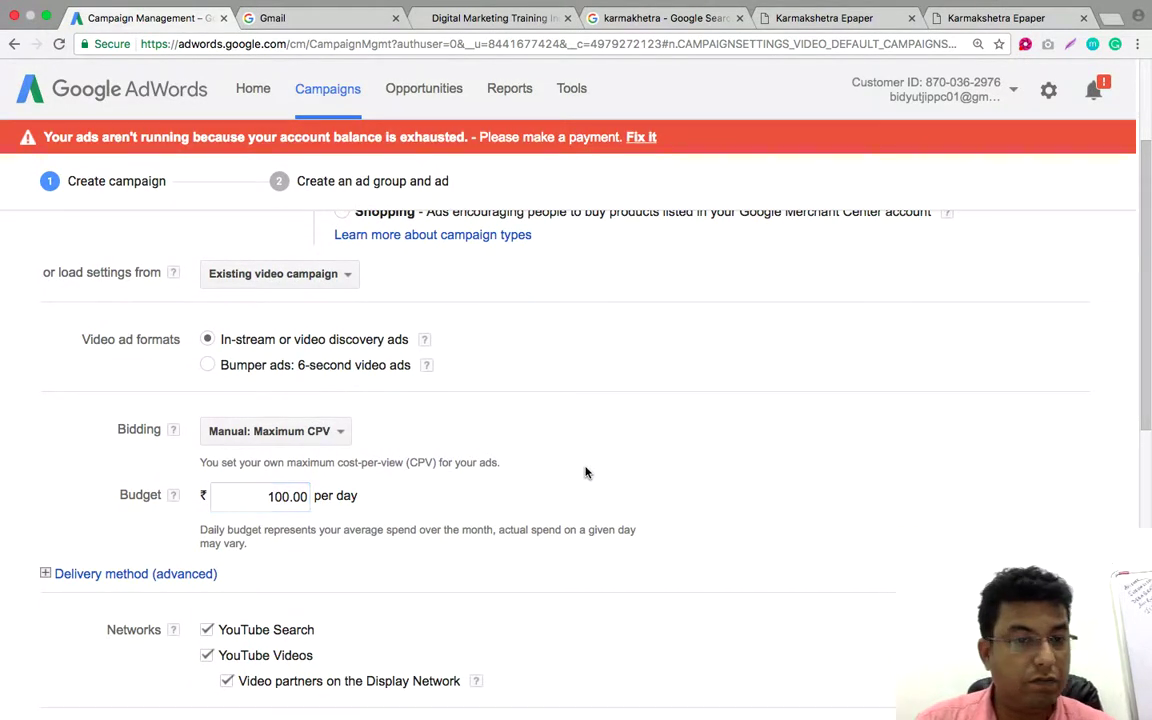
click(335, 432)
click(540, 463)
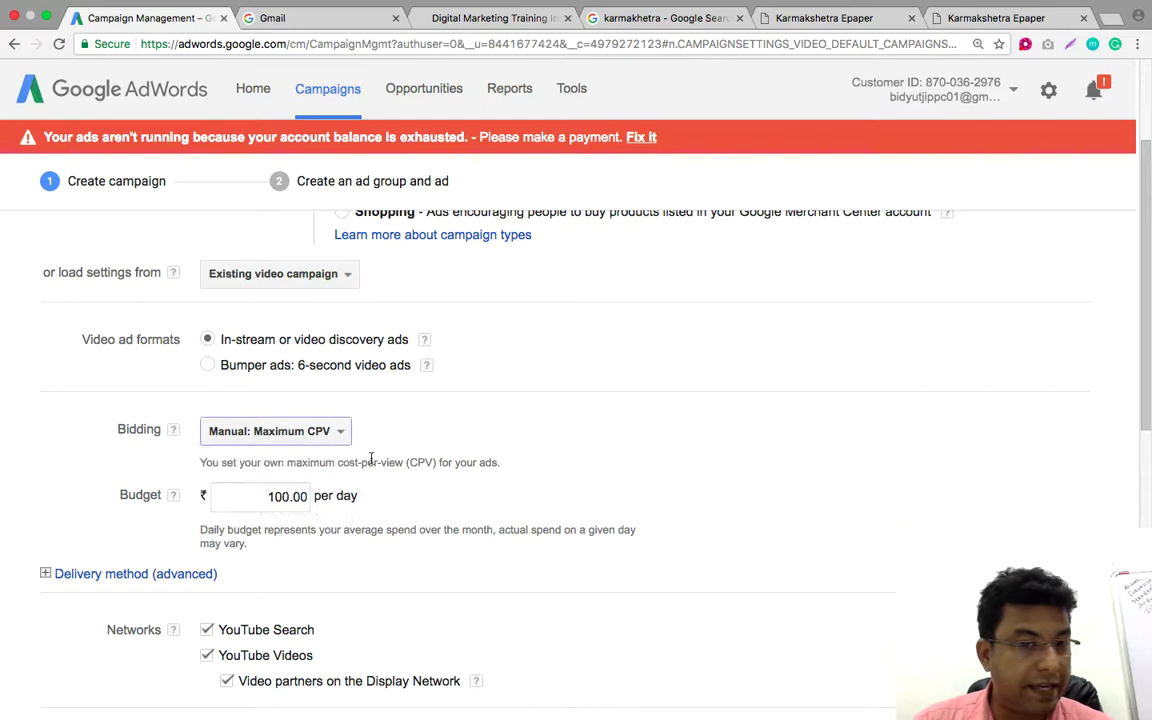
scroll(506, 470, down, 2)
scroll(506, 470, down, 5)
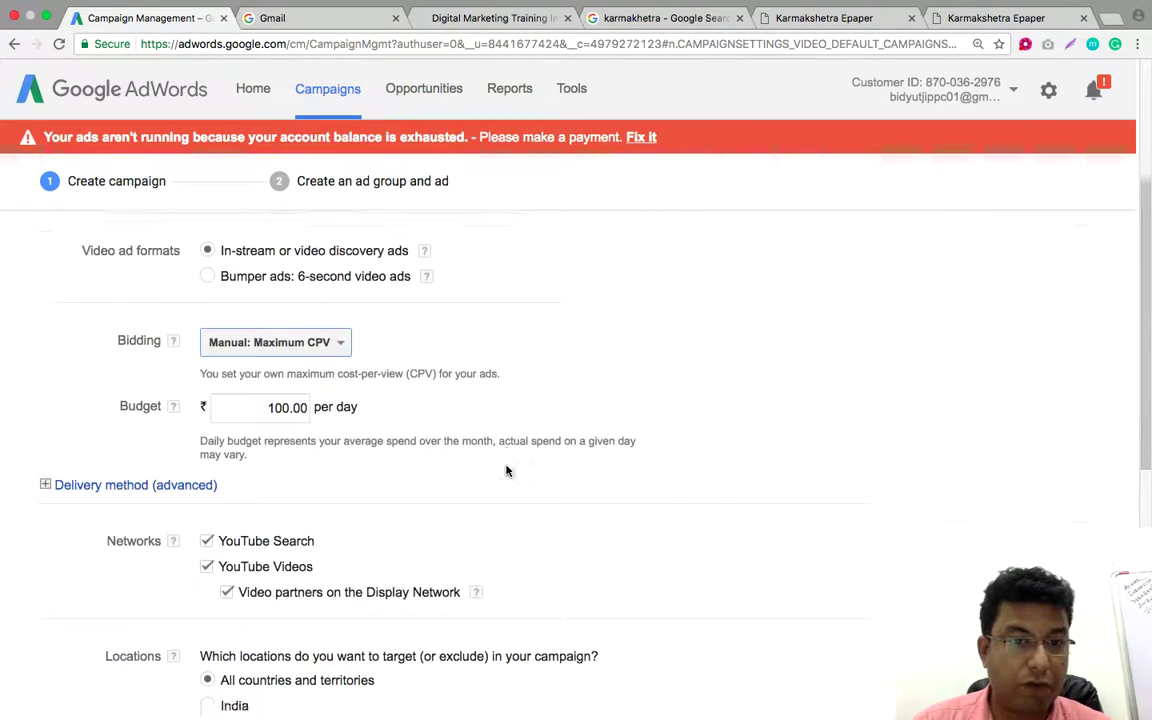
scroll(466, 455, up, 1)
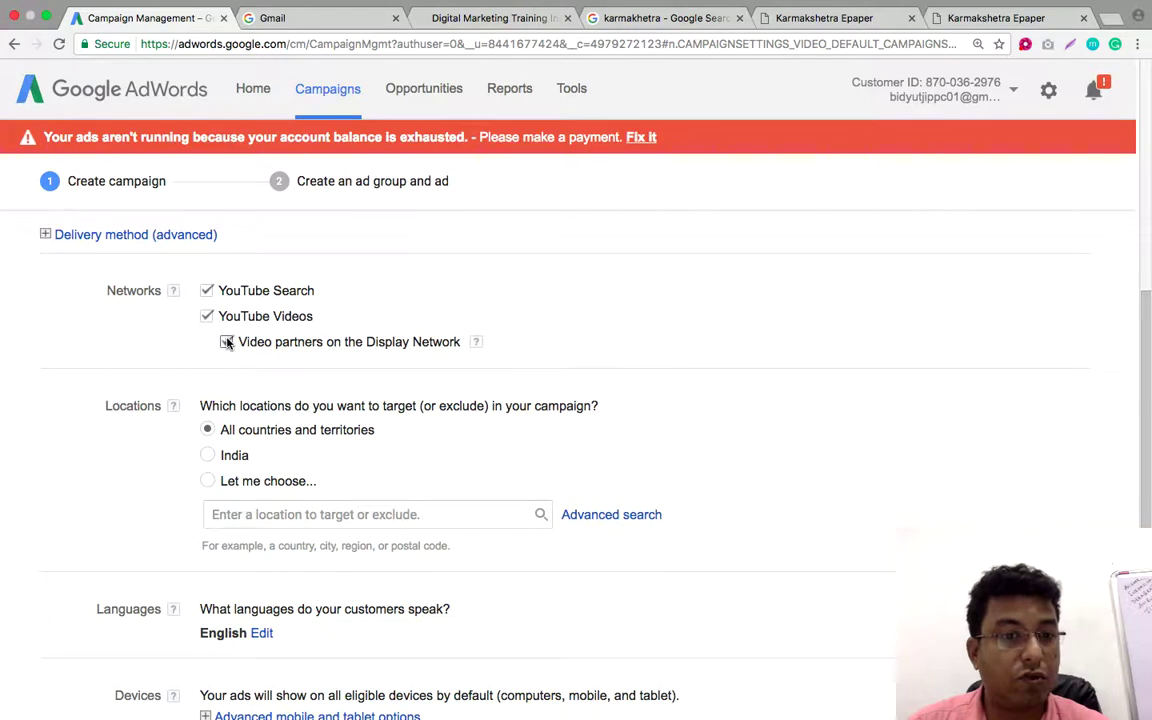
Untick Video partners on the Display Network, keeping YouTube Search and YouTube Videos
click(227, 342)
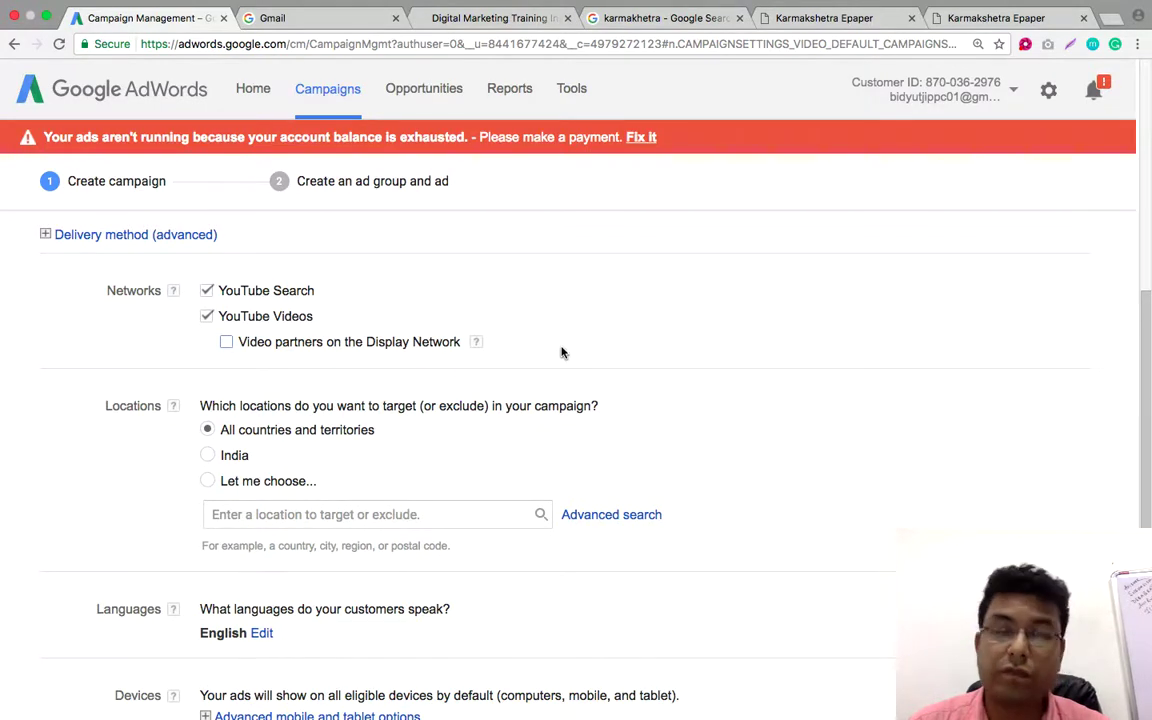
click(226, 342)
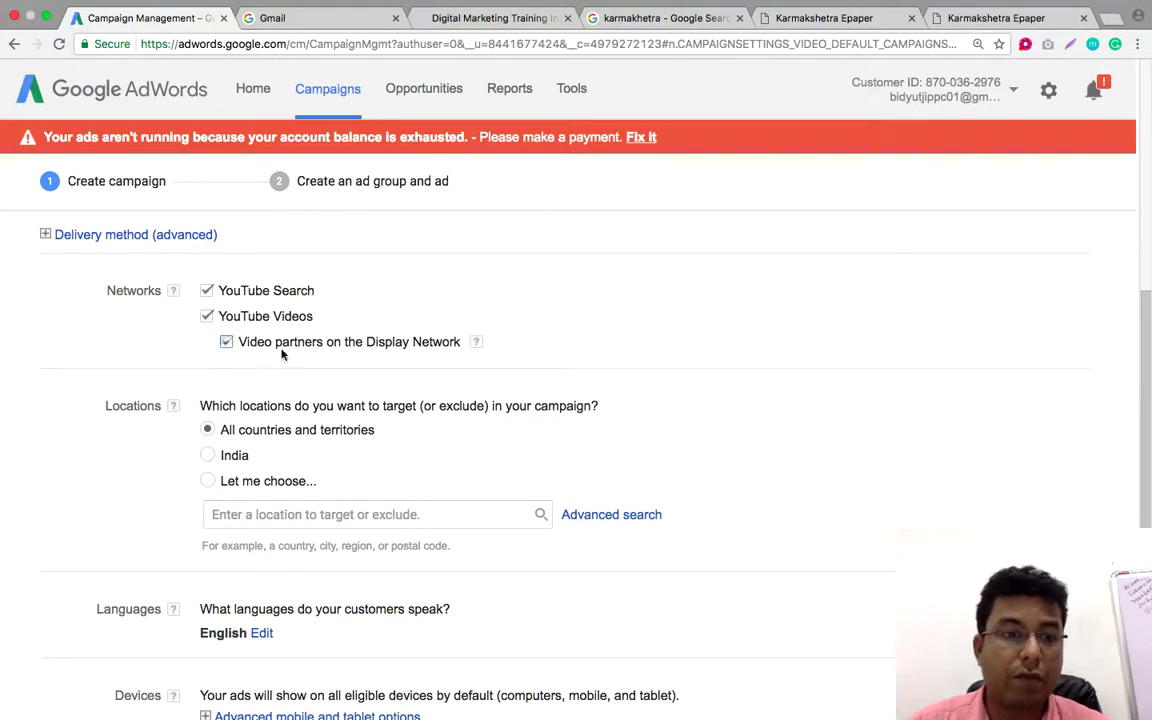
scroll(666, 383, down, 3)
scroll(666, 383, up, 1)
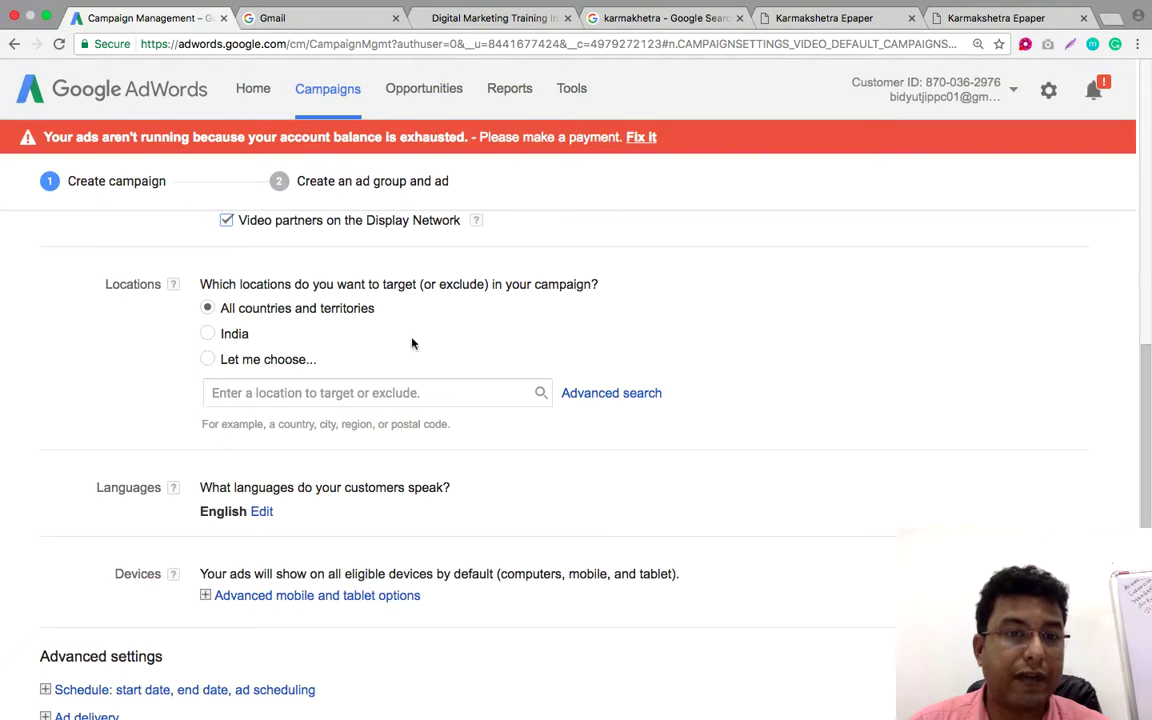
click(227, 221)
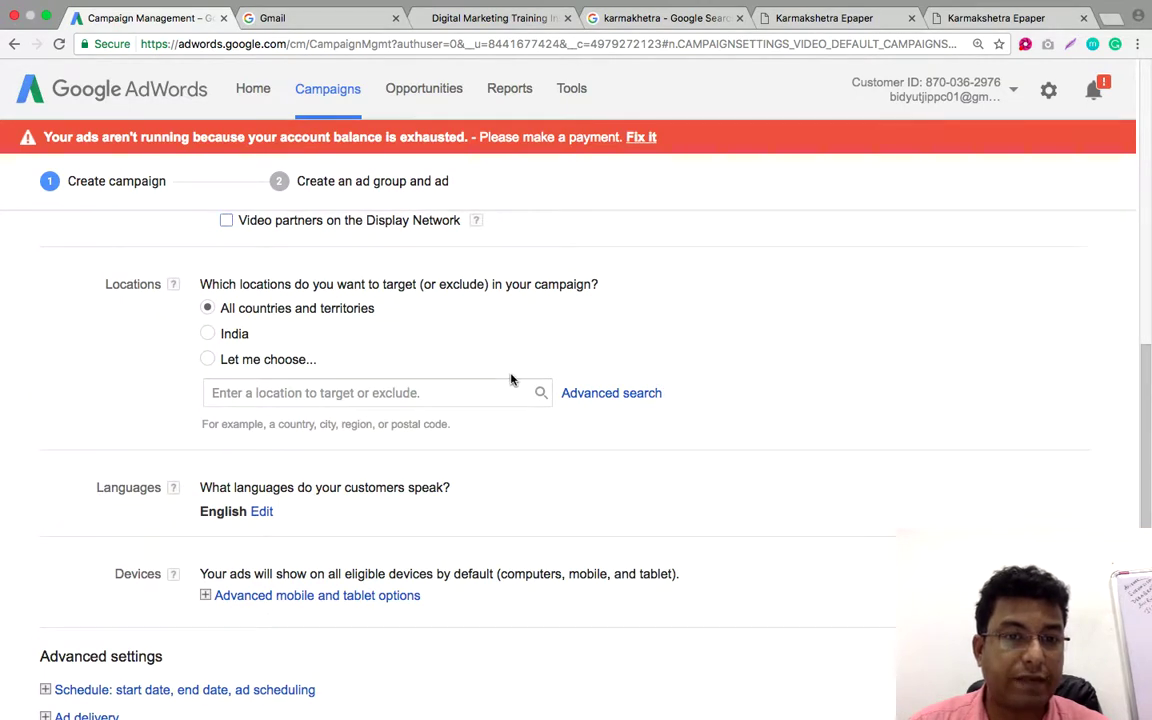
scroll(511, 379, up, 3)
scroll(509, 378, down, 3)
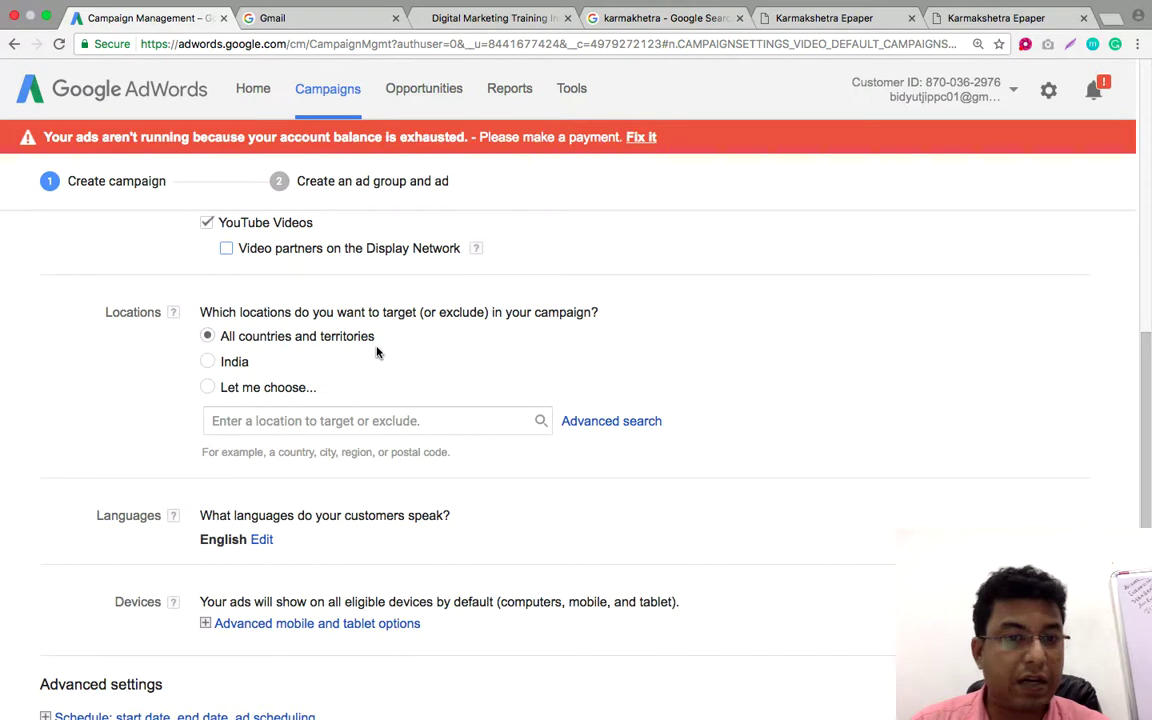
Switch to chosen locations and add West Bengal, India (state) by searching 'West ben'
click(208, 389)
click(244, 418)
text(W)
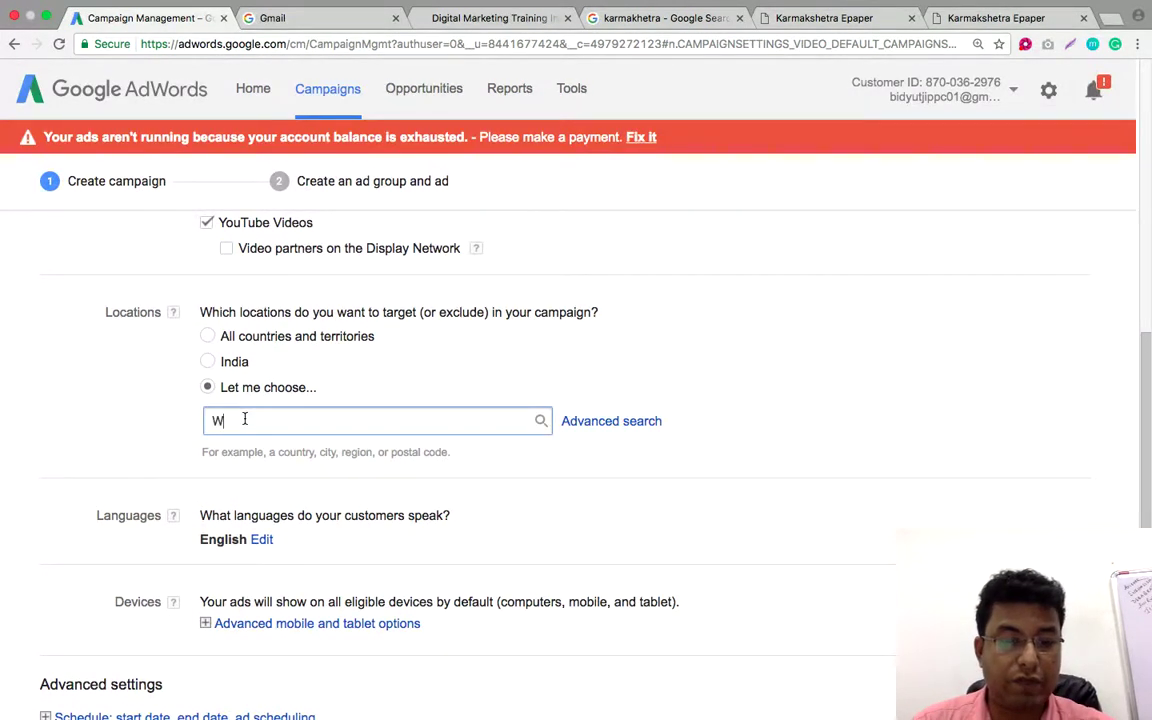
text(est)
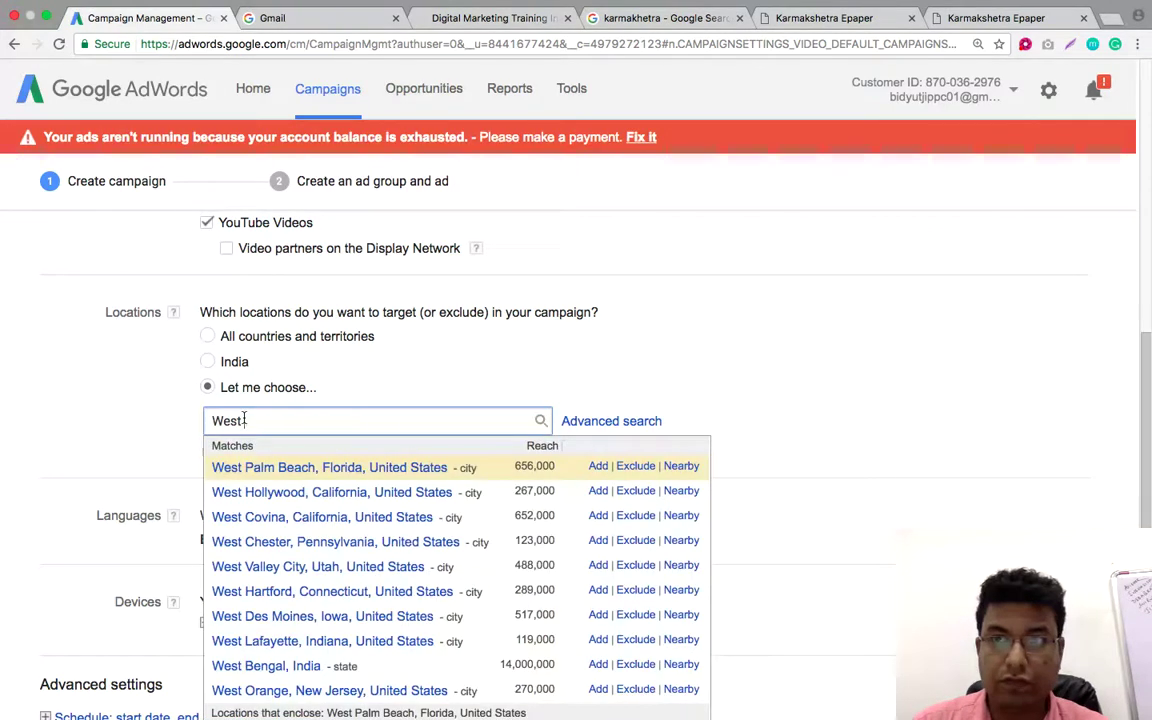
text( ben)
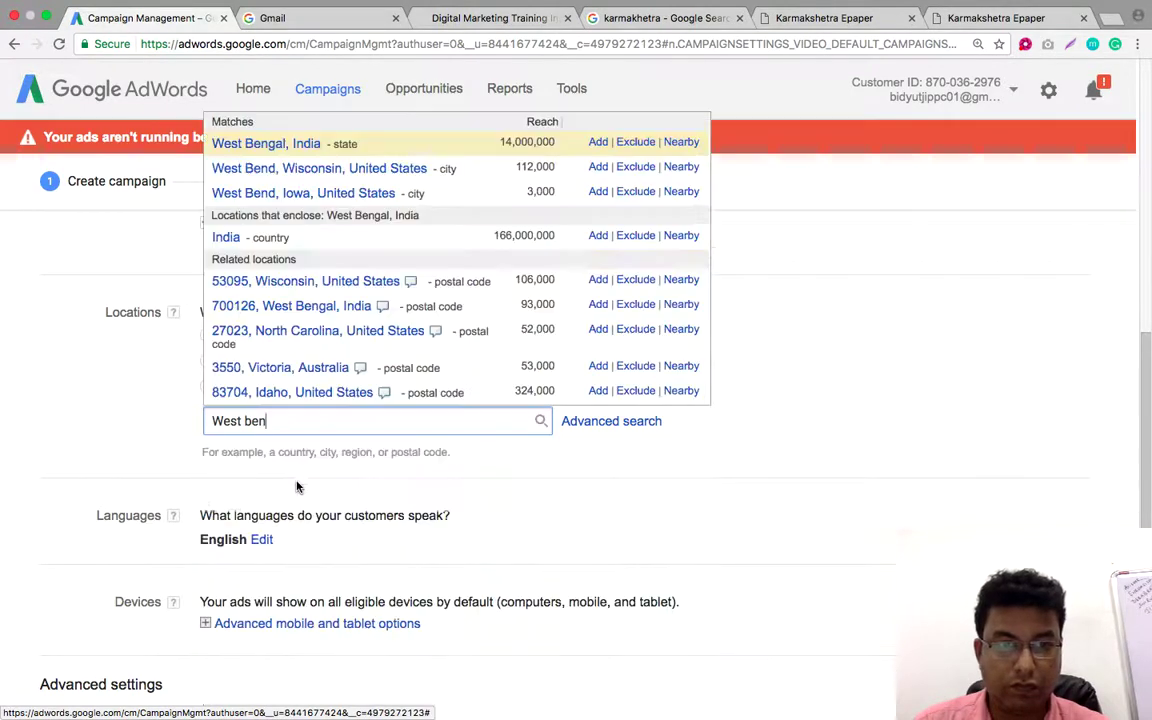
click(598, 142)
scroll(808, 350, down, 1)
scroll(813, 348, down, 3)
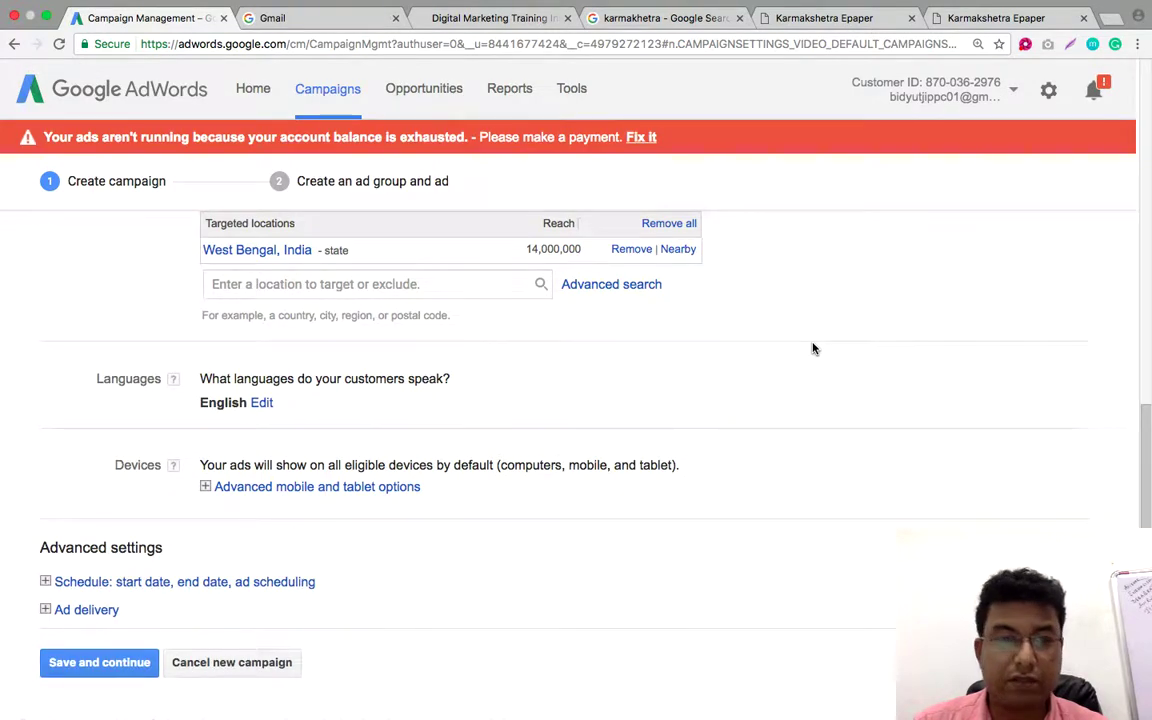
Expand the language choices and tick All languages in place of English only
click(262, 391)
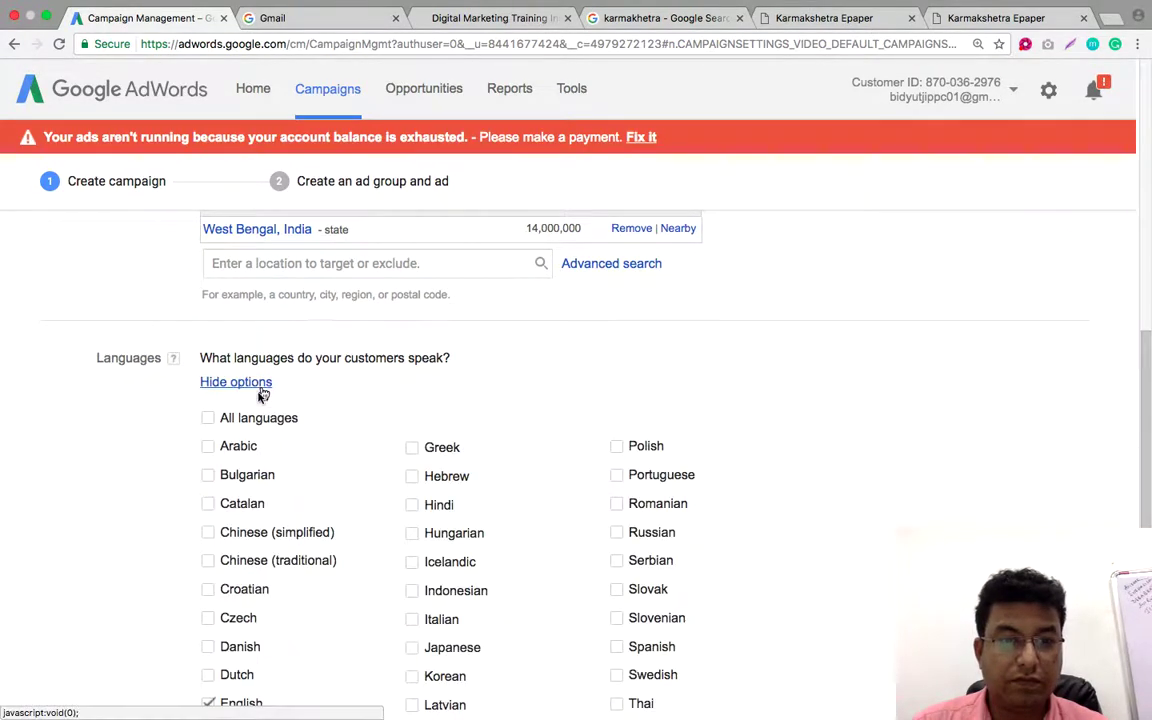
click(207, 418)
scroll(772, 389, down, 2)
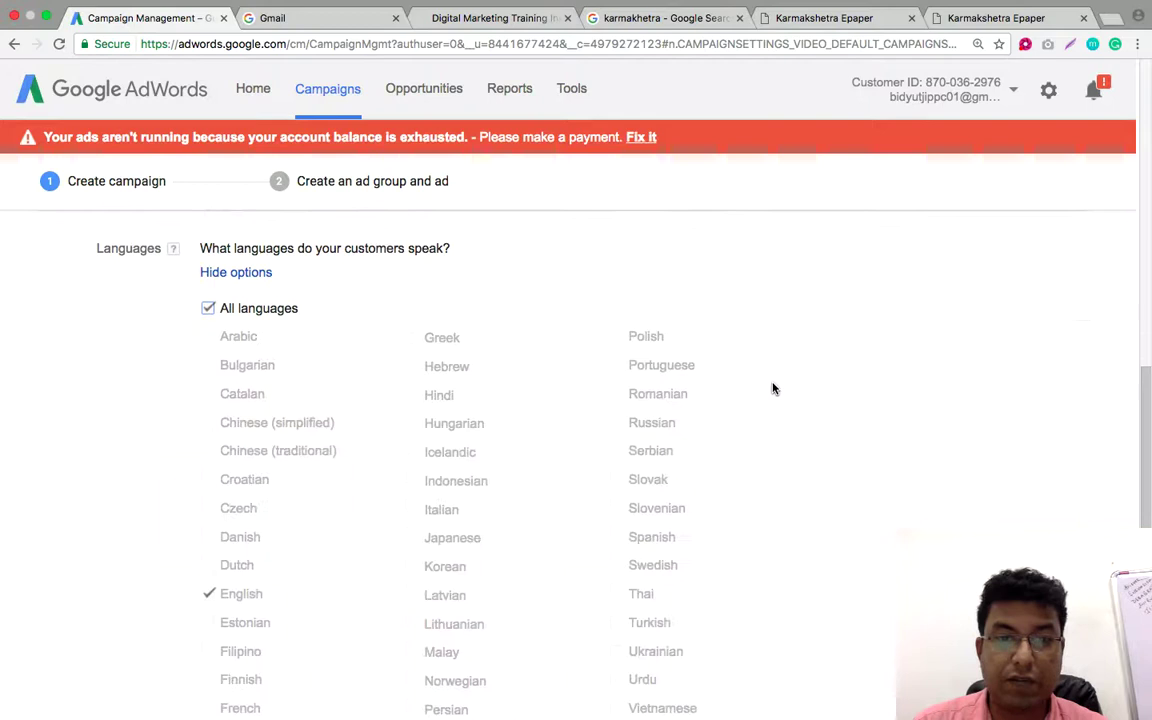
scroll(772, 389, down, 5)
scroll(772, 388, down, 2)
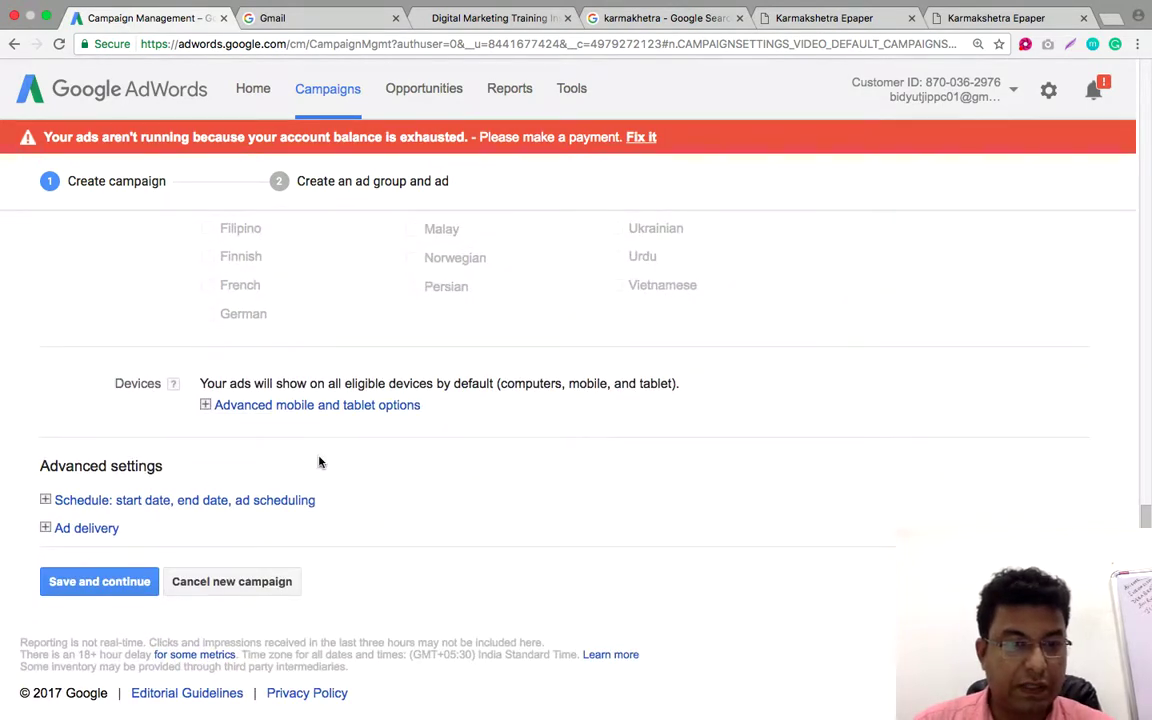
Save and continue the campaign settings, then open a blank Chrome tab
click(98, 582)
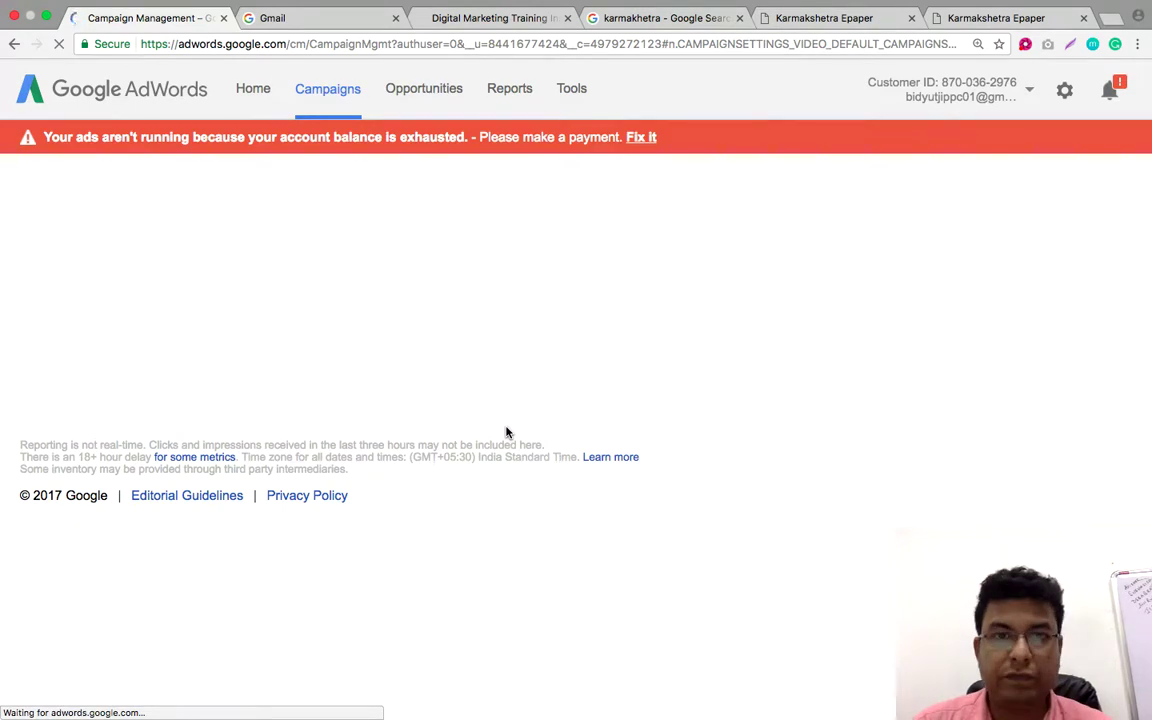
click(1112, 18)
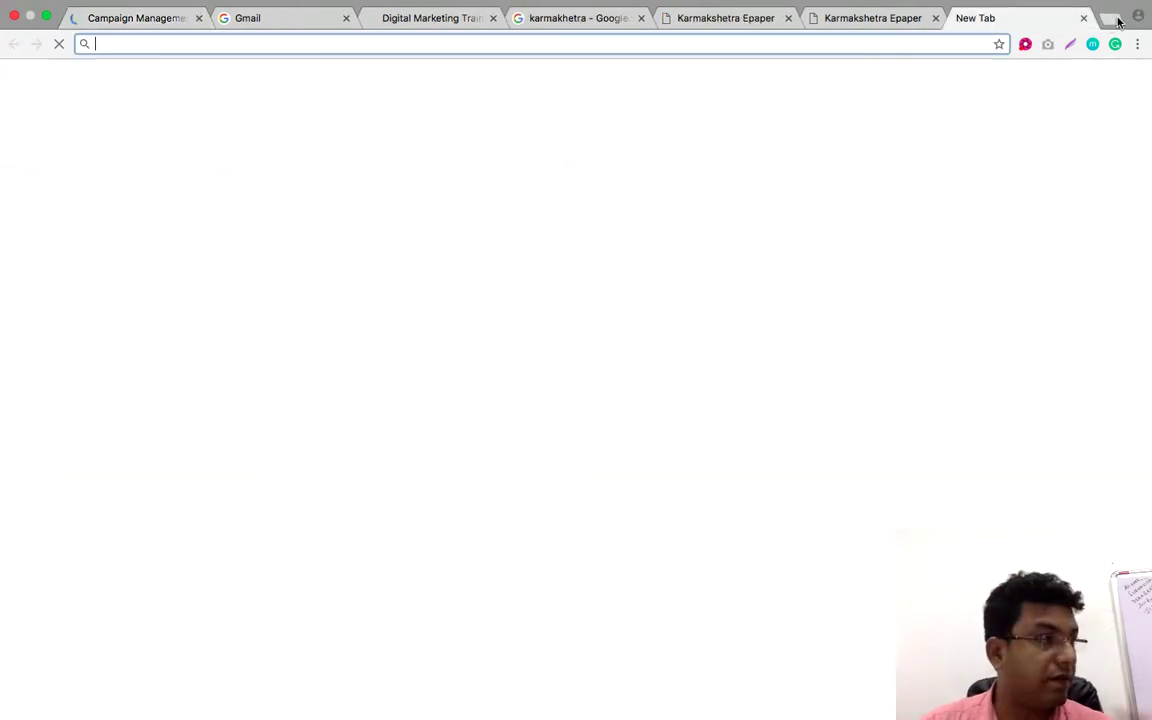
Go to YouTube, search for the trainer's channel and open its featured video
text(yo)
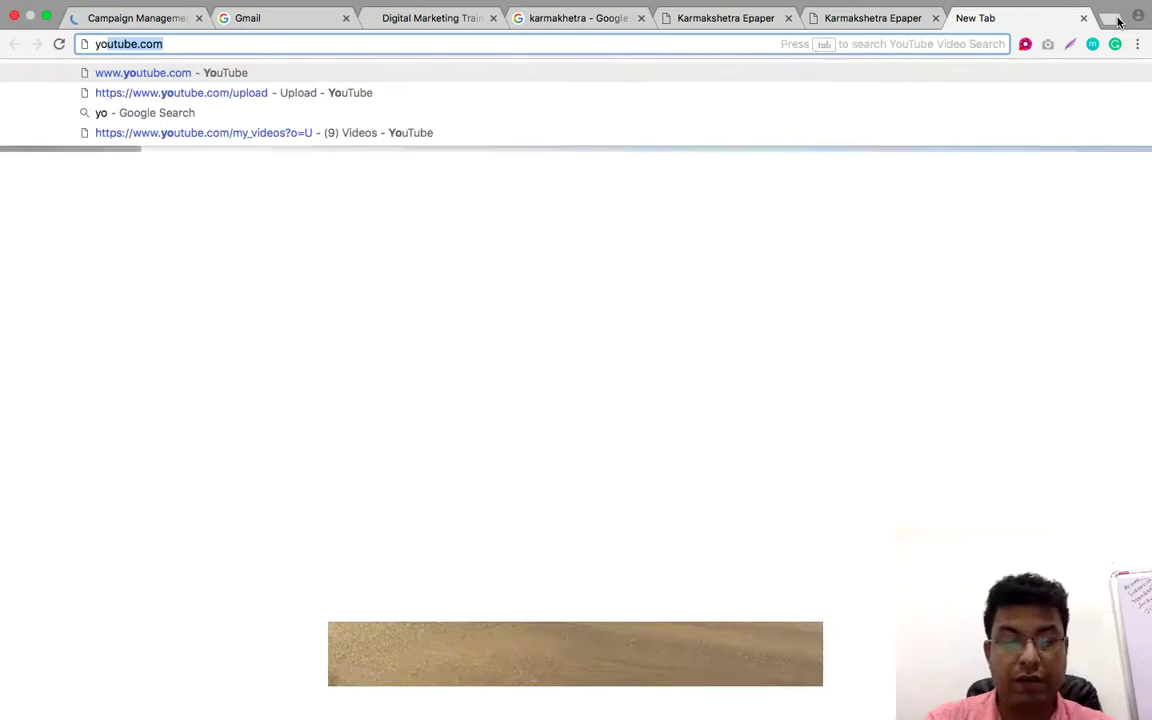
text(ut)
key(Return)
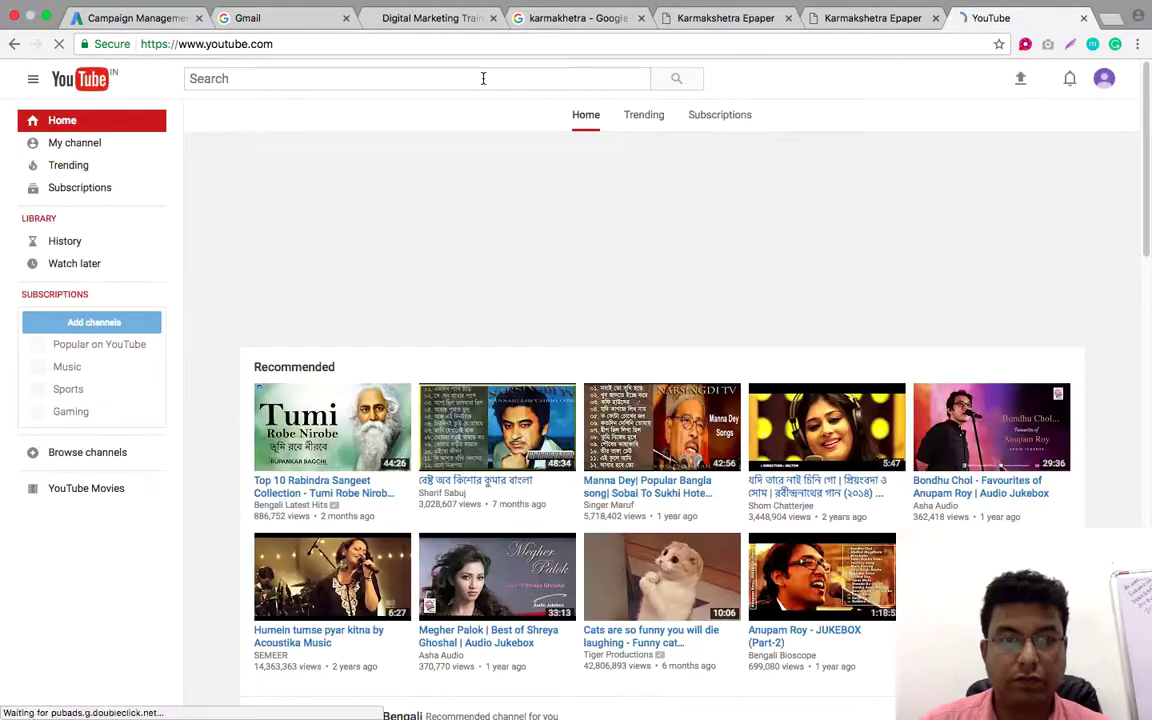
click(483, 78)
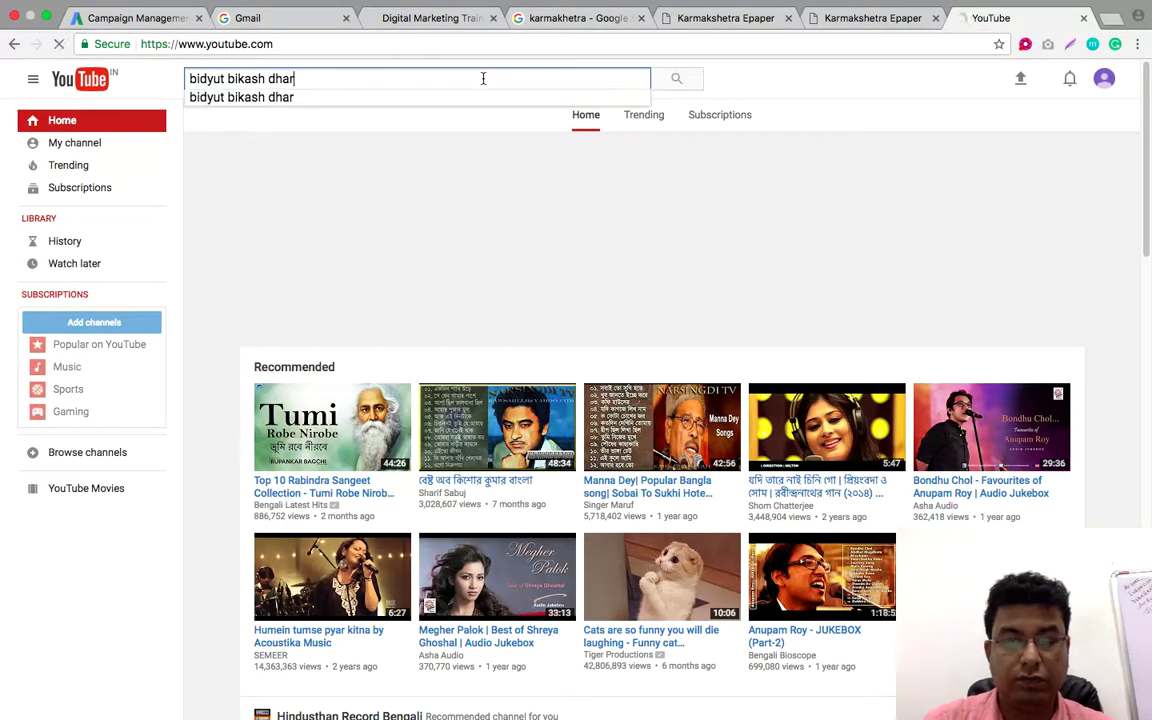
key(Return)
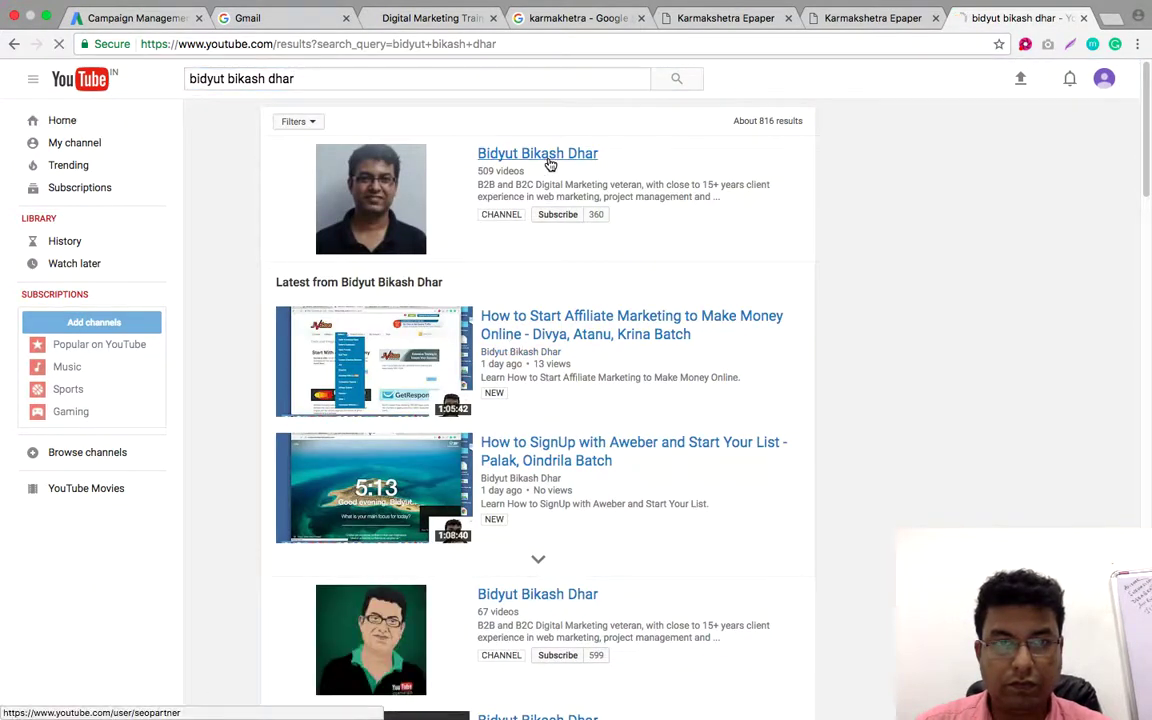
click(548, 163)
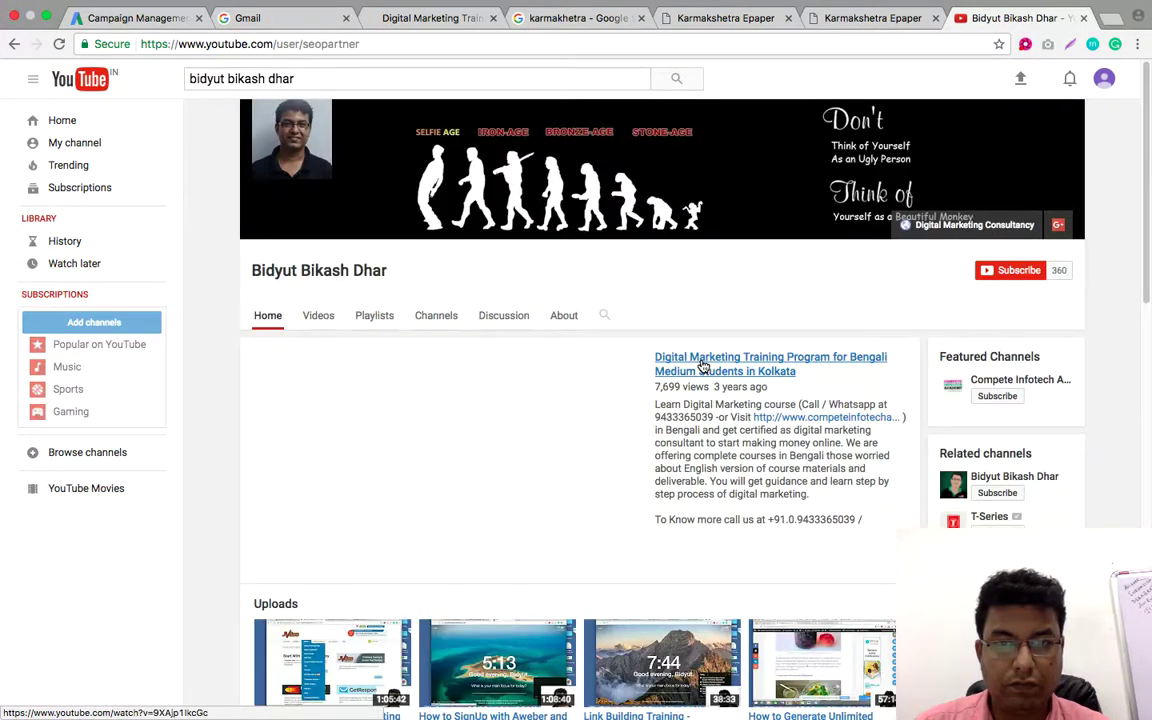
click(703, 367)
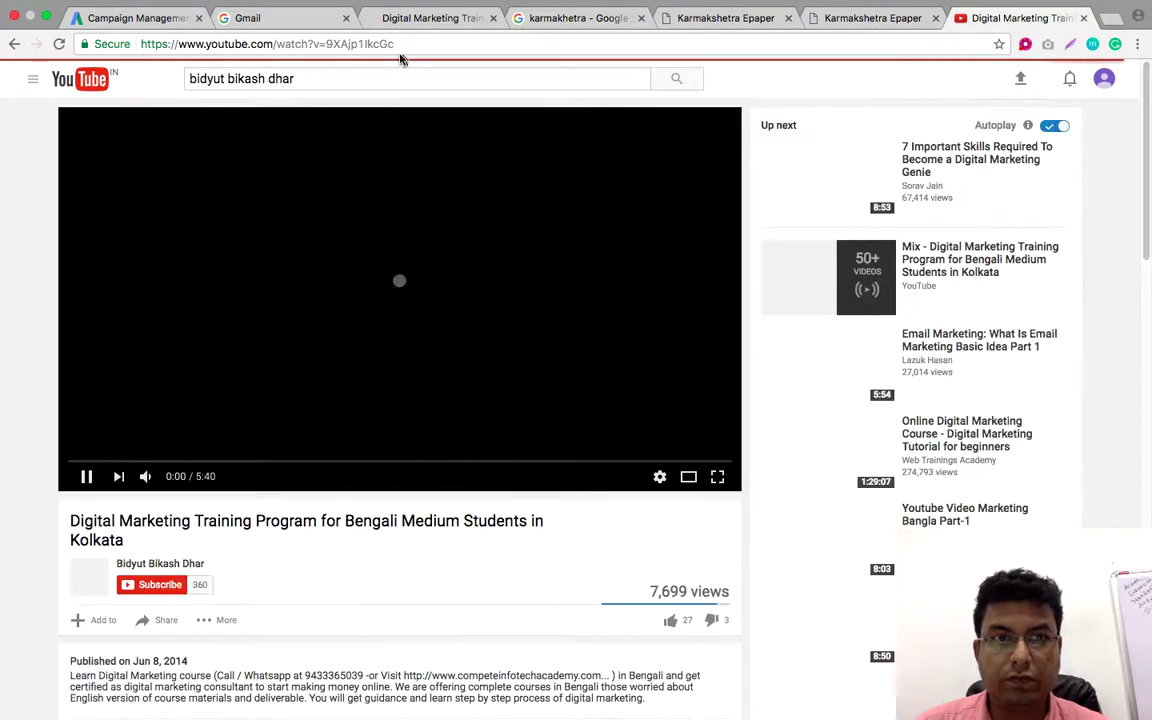
Copy the watch-page URL of the Bengali Medium Students training video
click(368, 44)
right_click(368, 44)
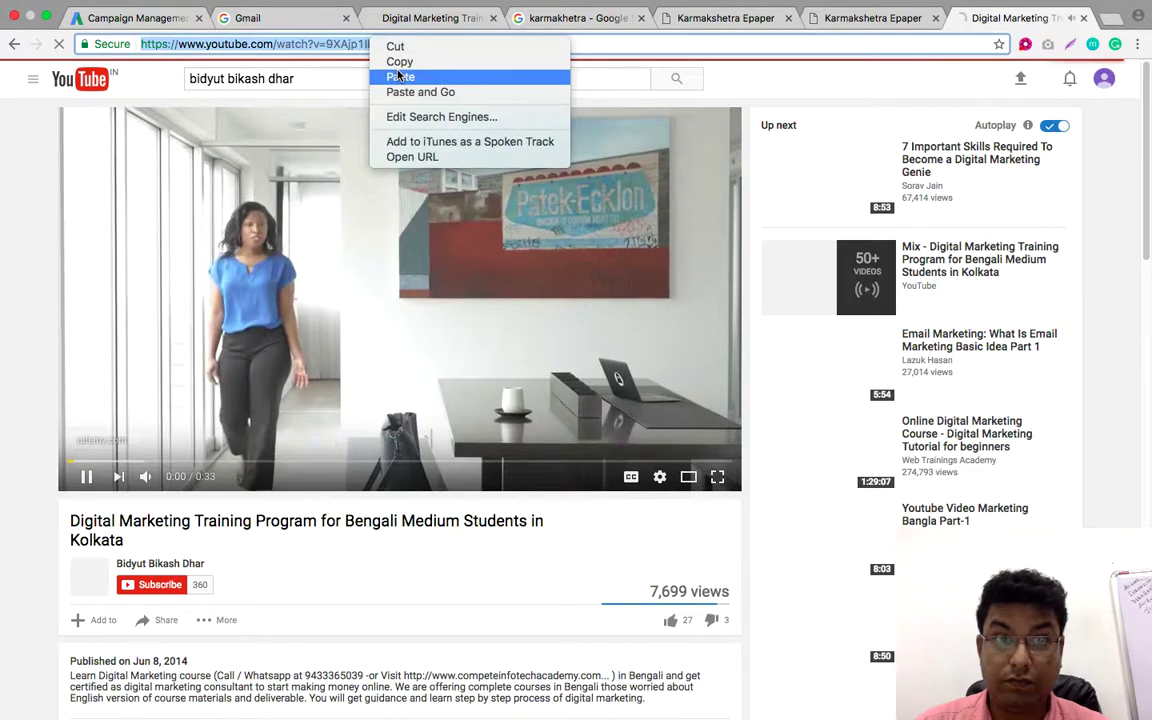
click(398, 74)
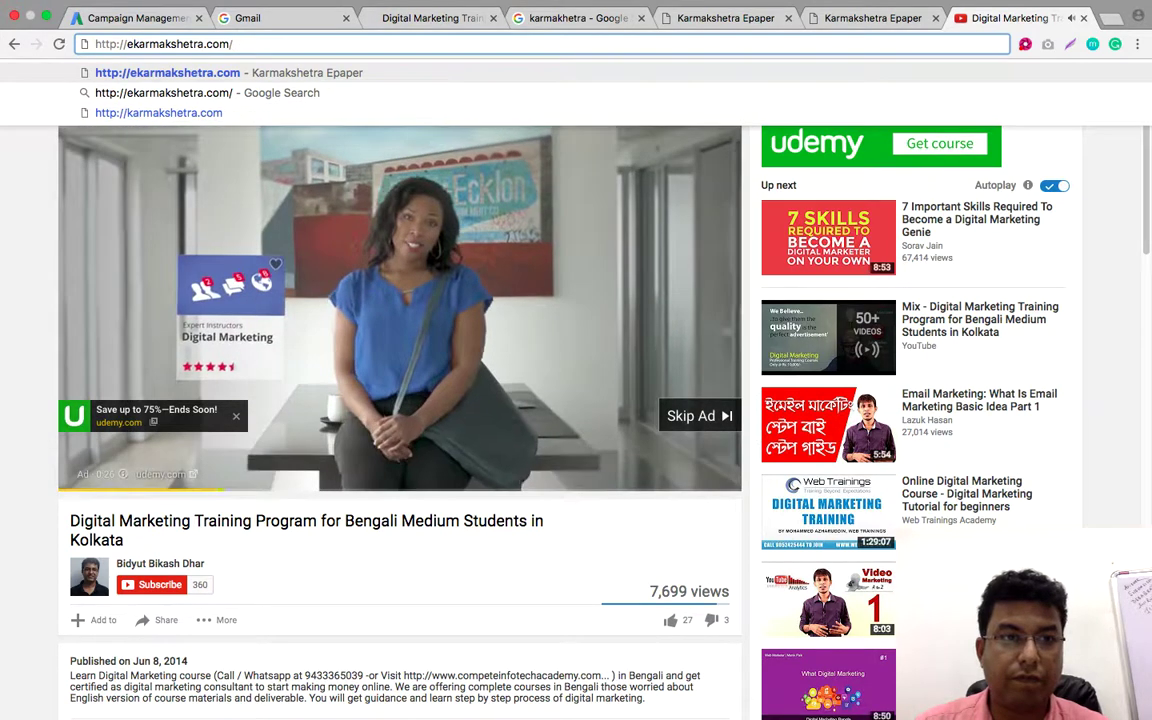
click(15, 46)
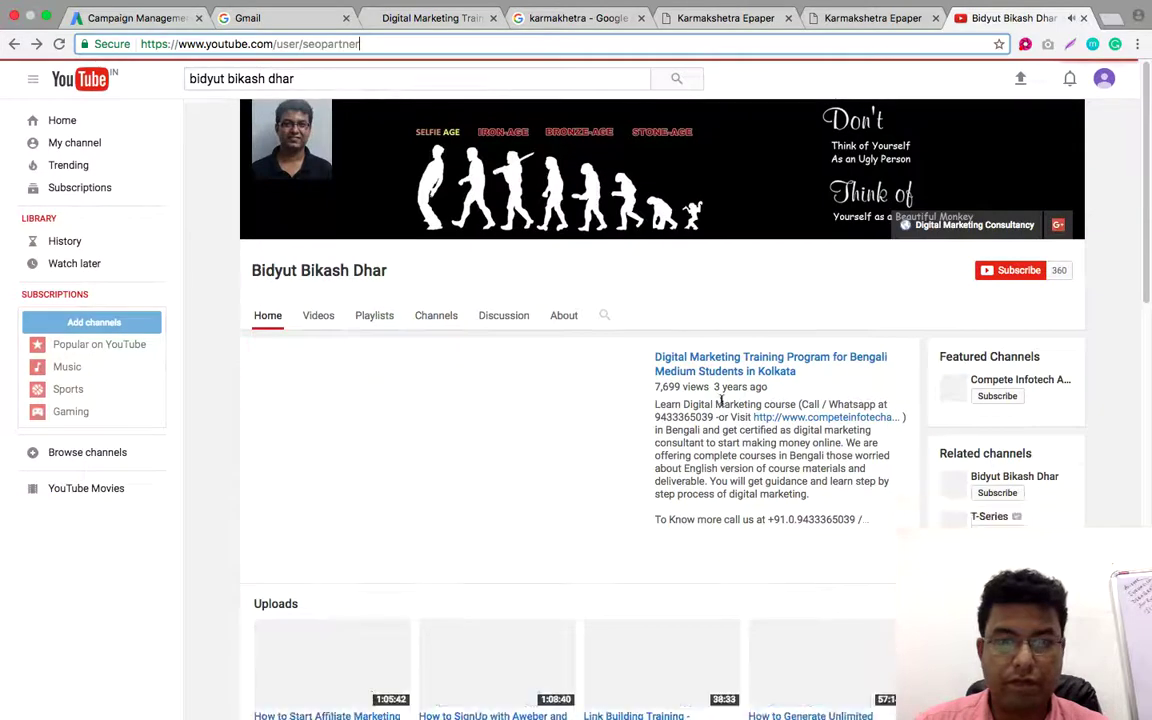
click(725, 363)
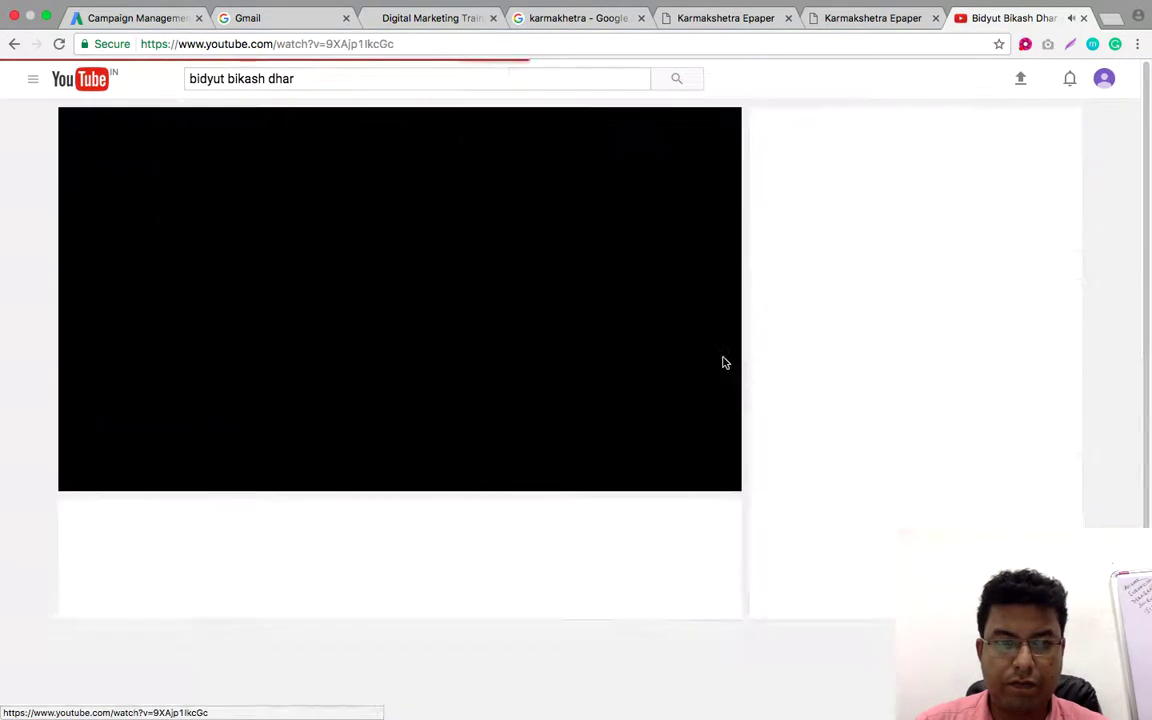
click(371, 44)
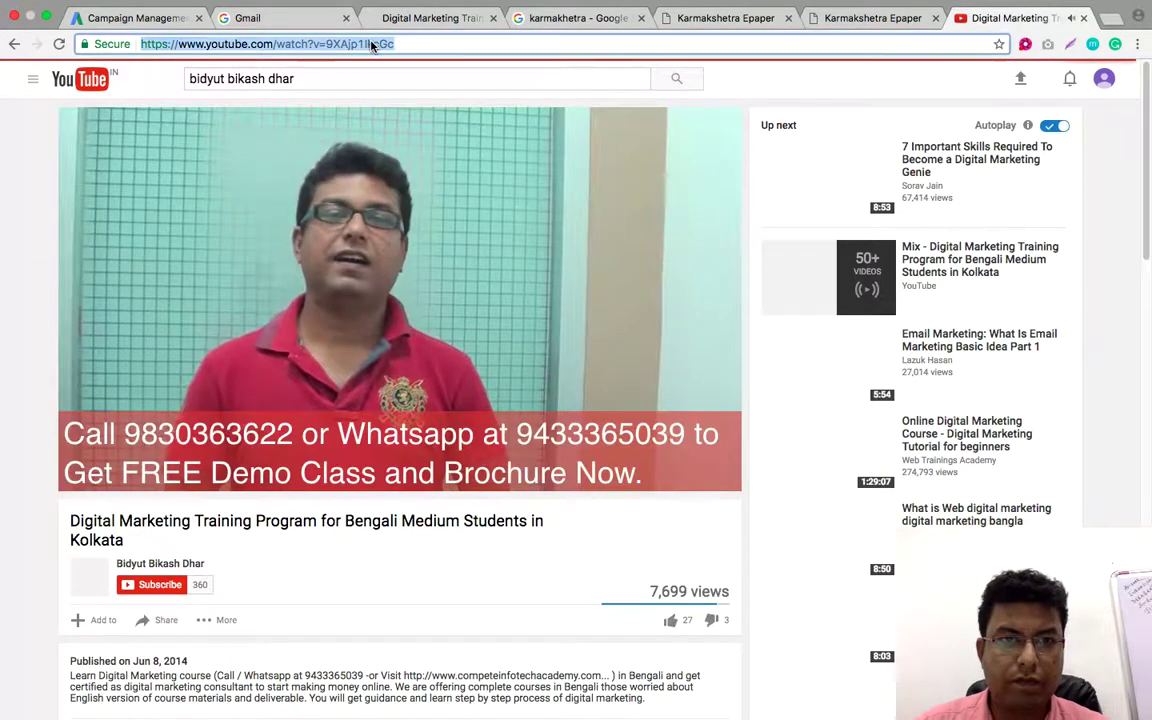
right_click(371, 44)
click(414, 66)
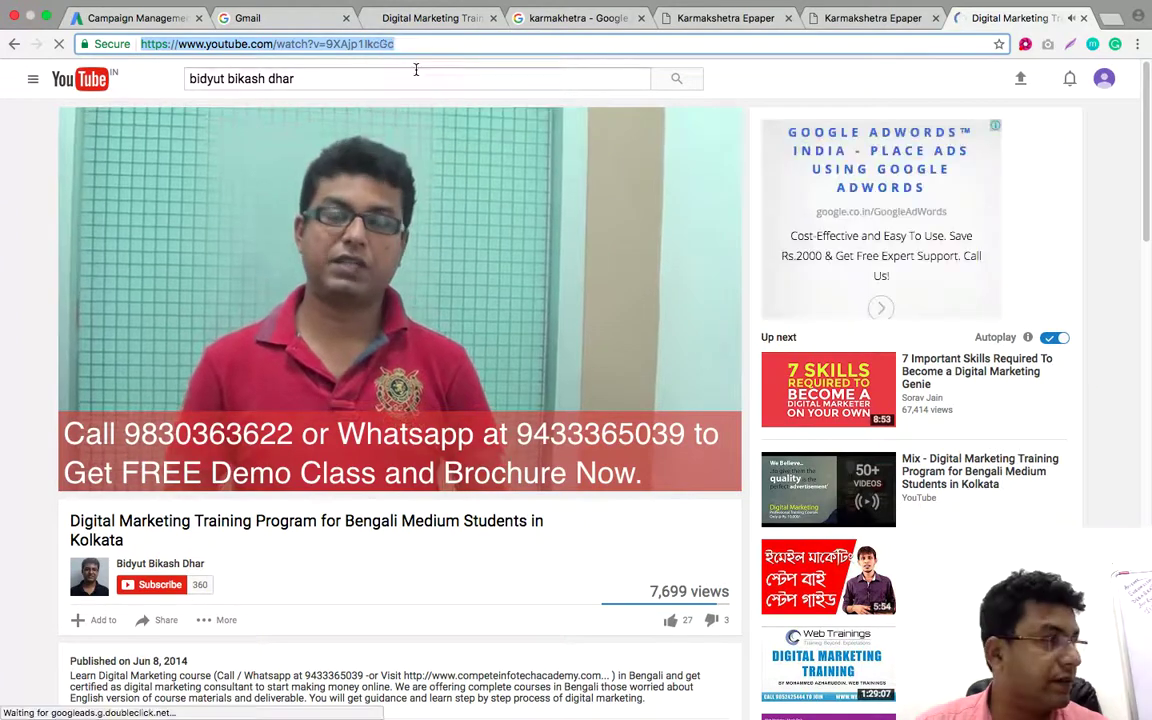
Paste the training video's URL into the Your YouTube video field
click(130, 18)
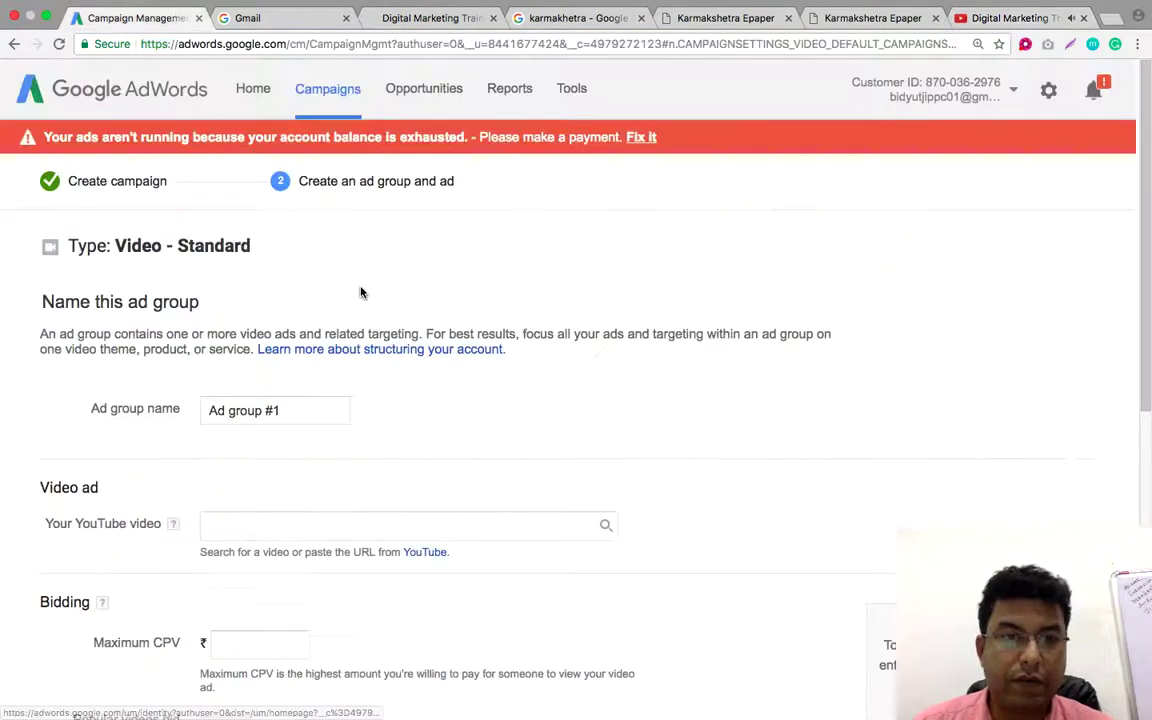
scroll(373, 463, down, 2)
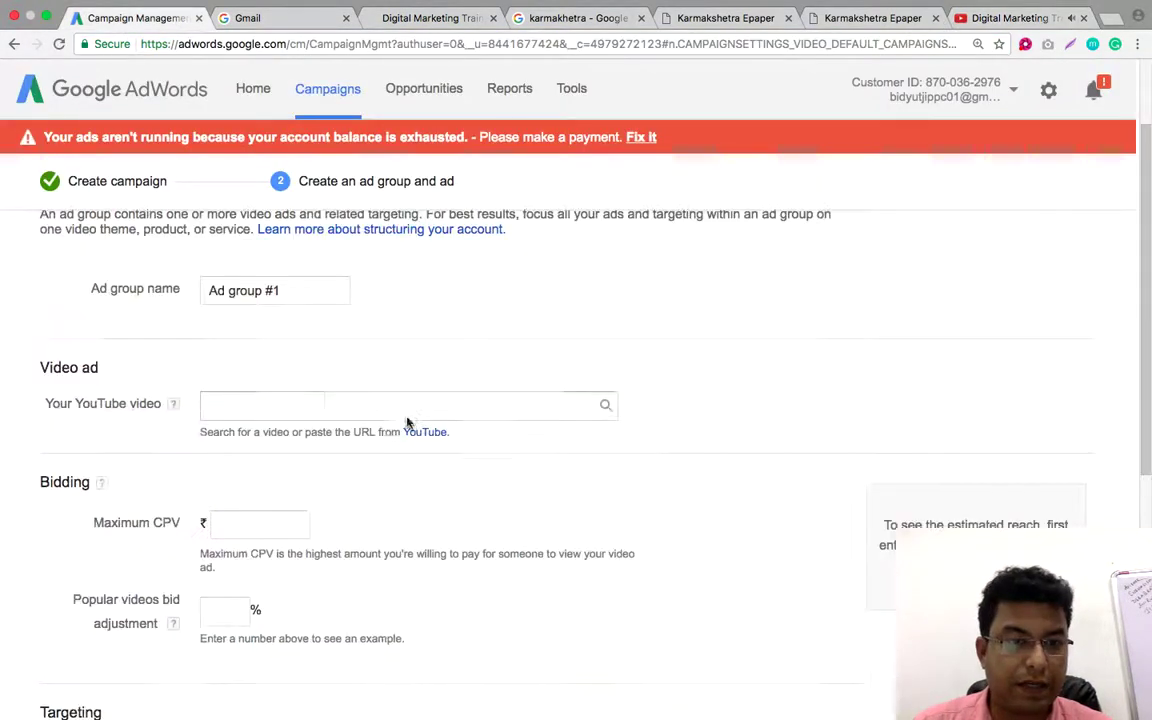
right_click(313, 401)
click(364, 473)
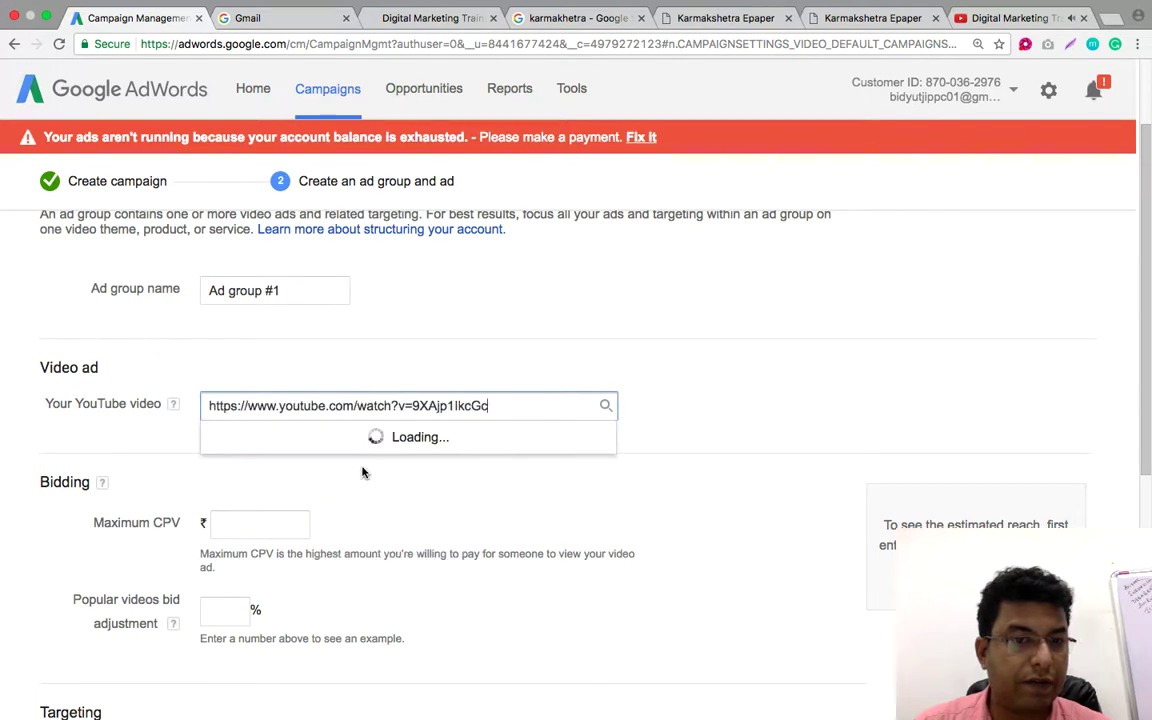
Rename the ad group from 'Ad group #1' to 'Bengali Student Targeted'
click(301, 288)
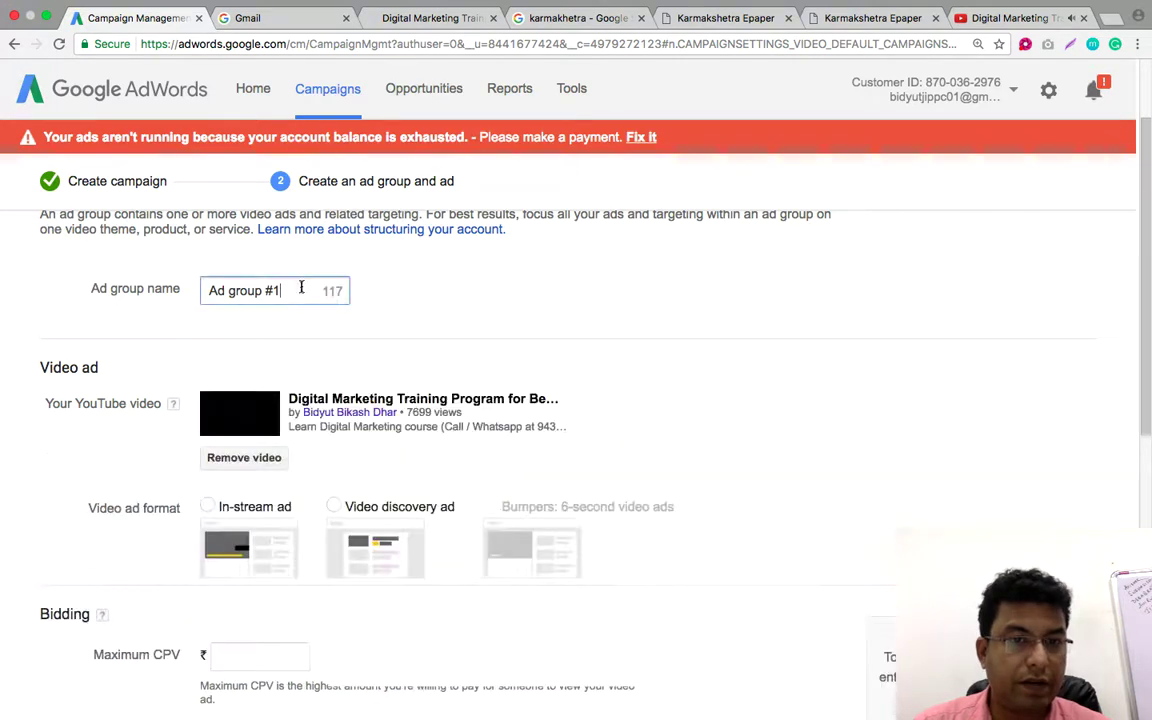
drag(301, 288, 200, 290)
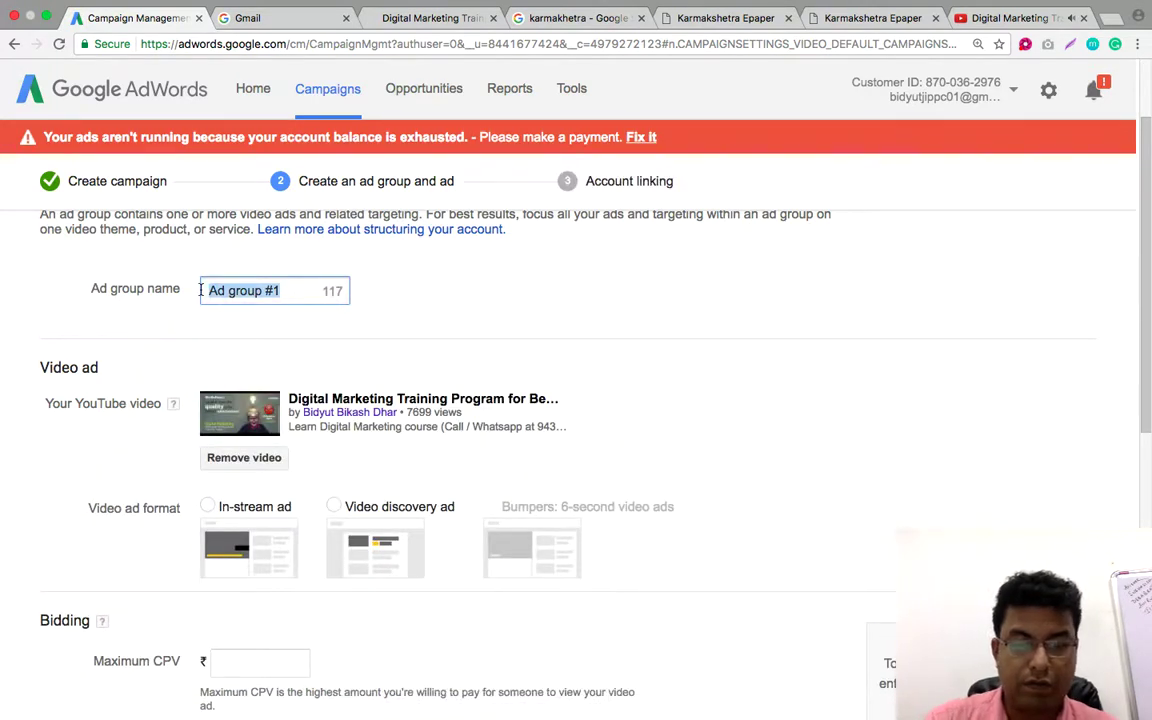
text(Bengali Stu)
text(dent Targeted)
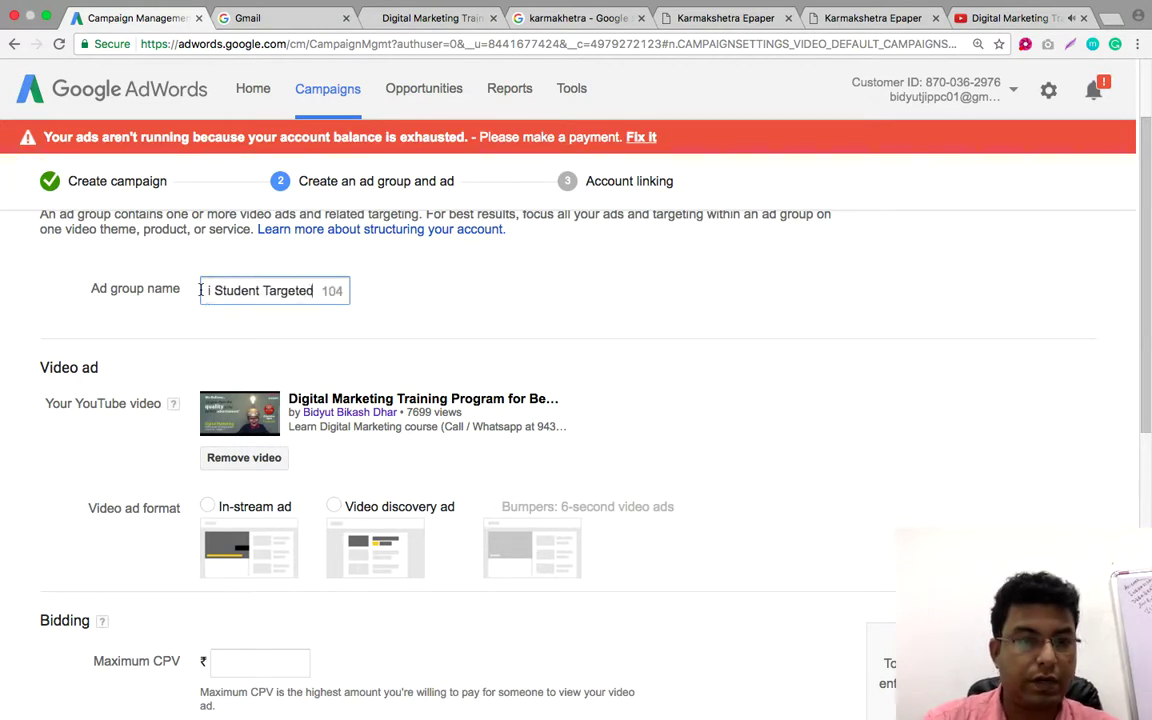
click(515, 340)
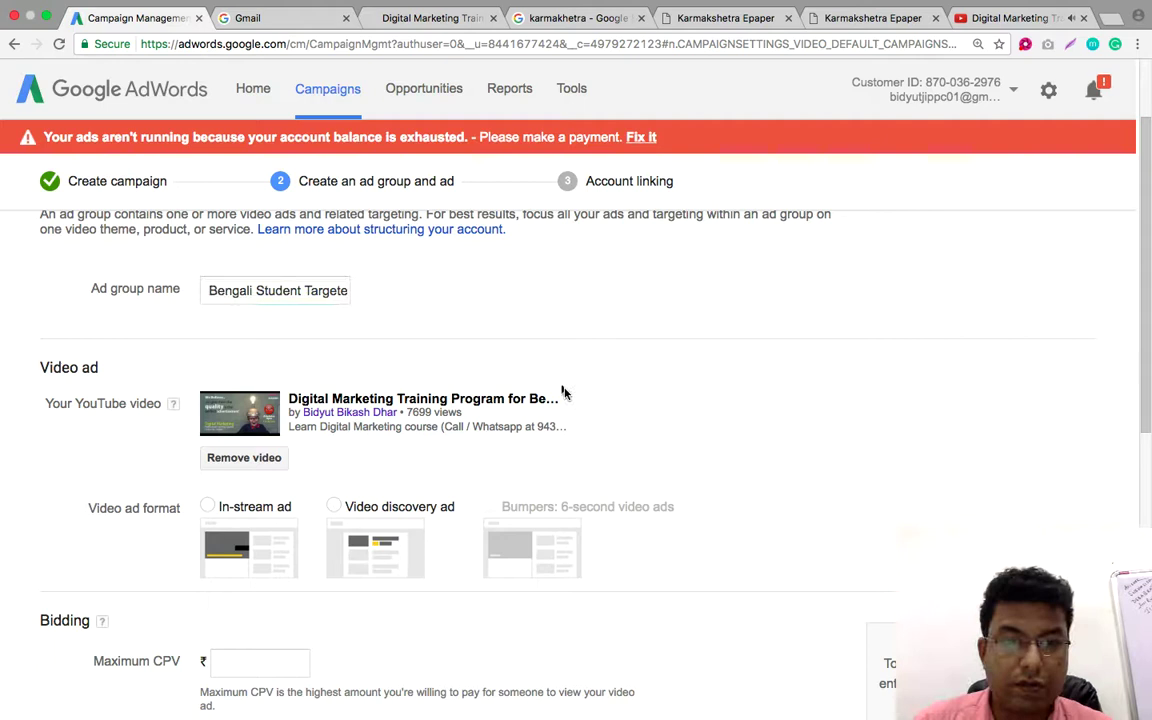
click(1005, 18)
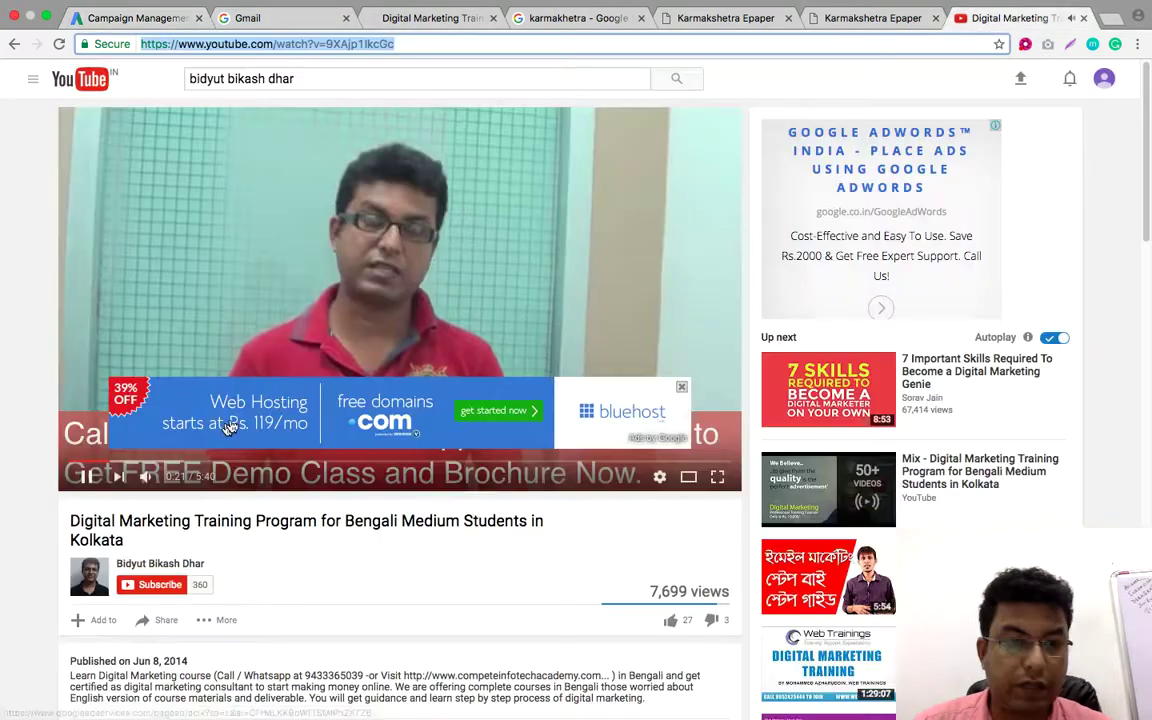
click(195, 477)
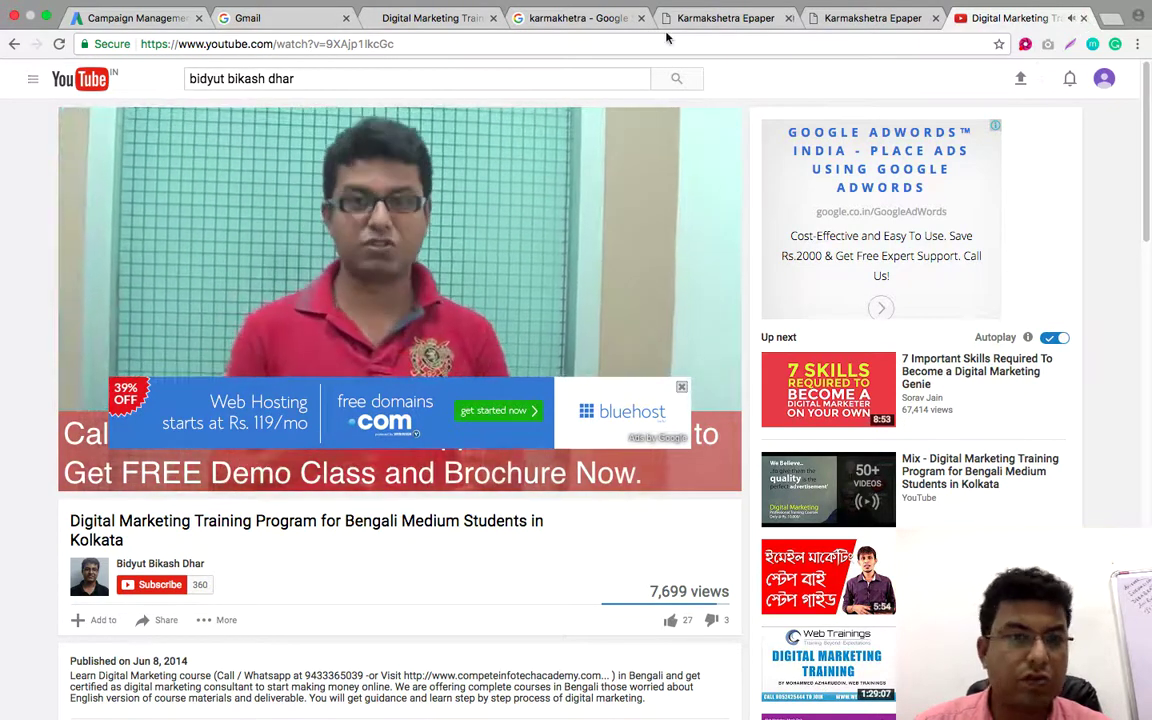
click(163, 22)
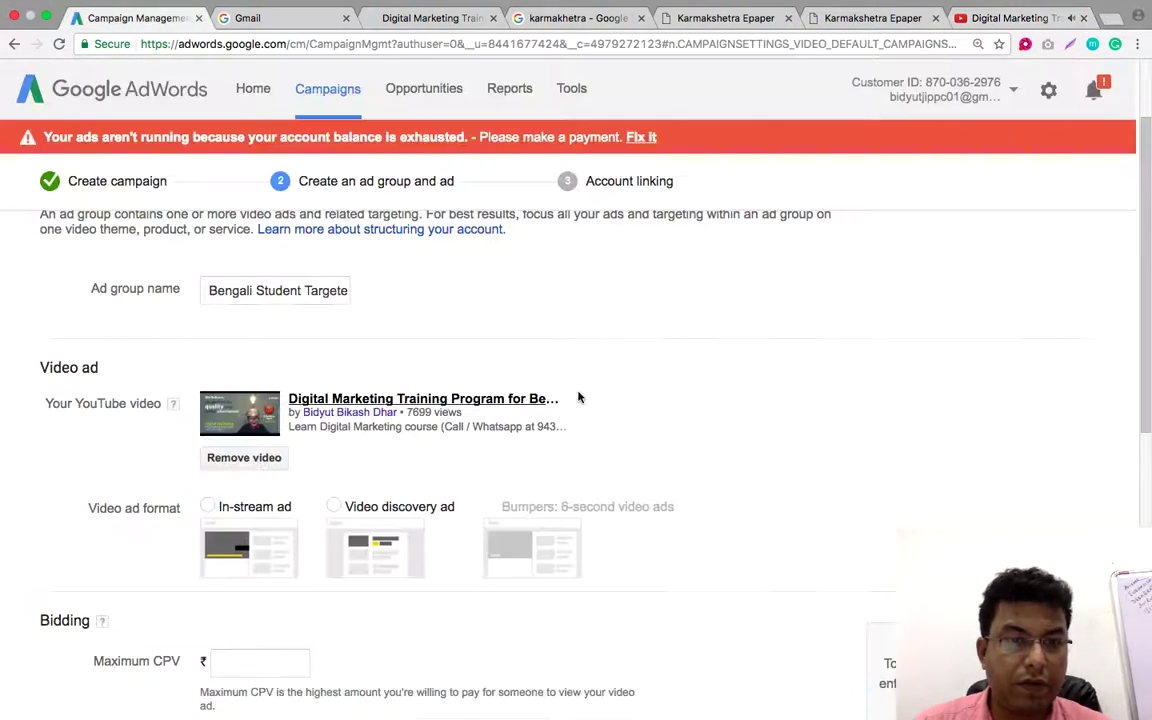
Choose the in-stream ad format for the video
scroll(660, 380, down, 3)
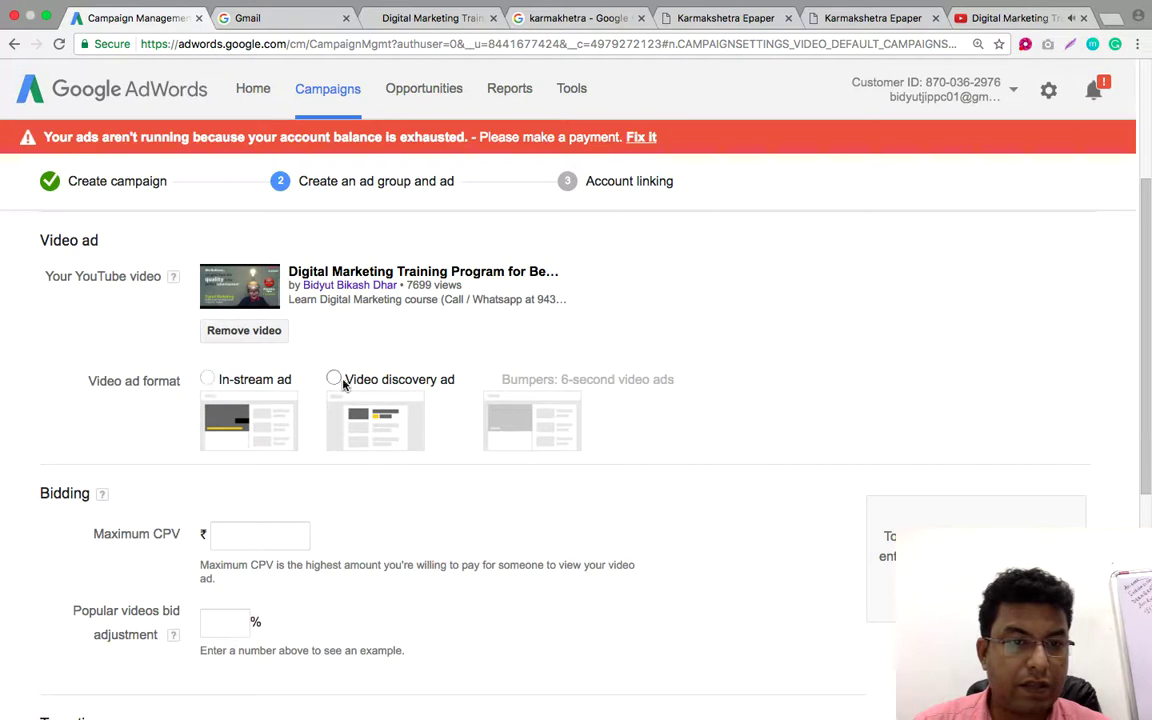
click(268, 374)
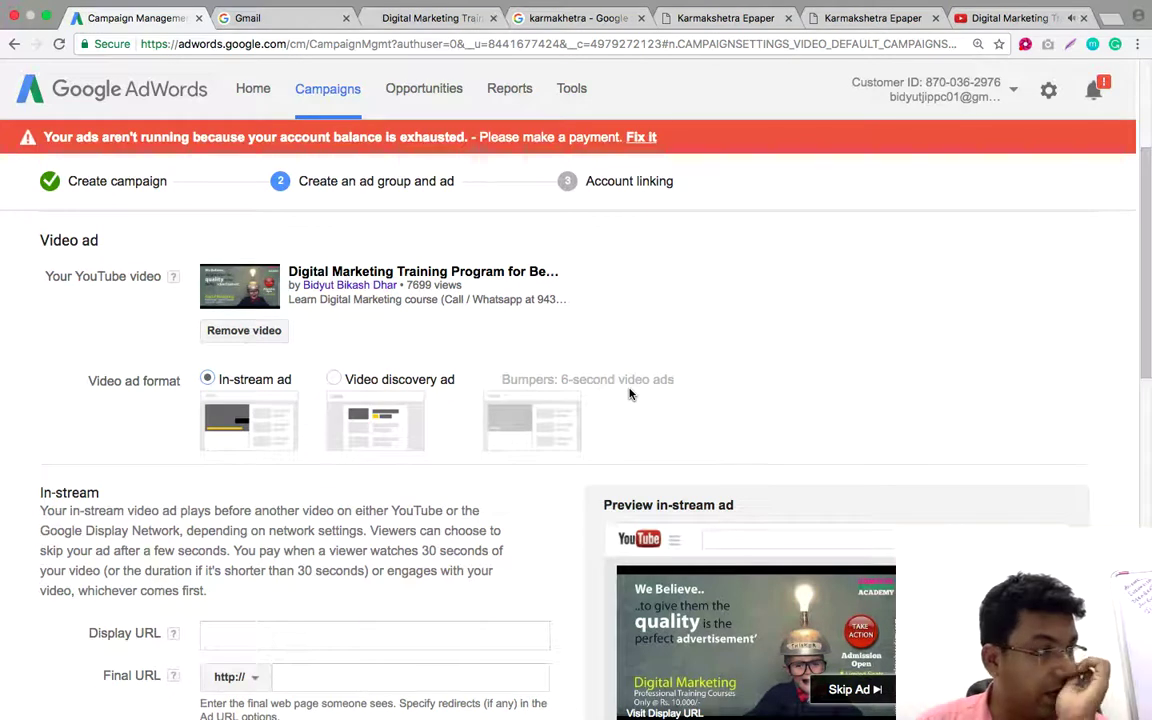
scroll(687, 365, down, 1)
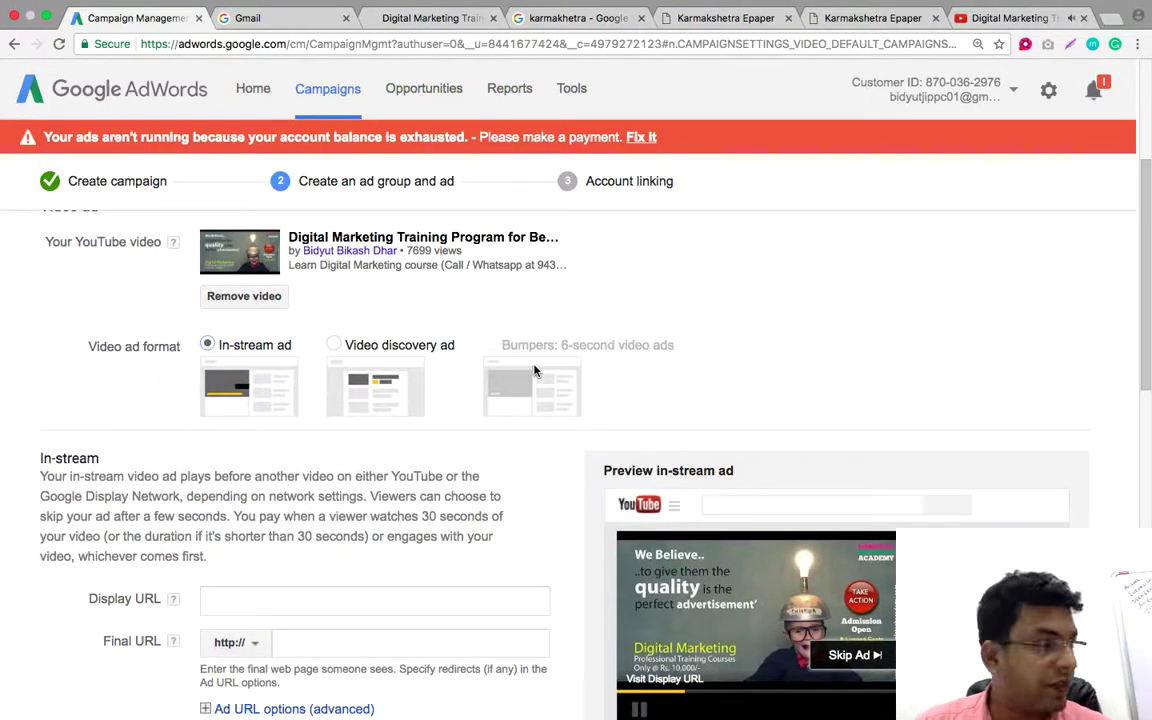
scroll(534, 371, down, 1)
mouse_move(534, 371)
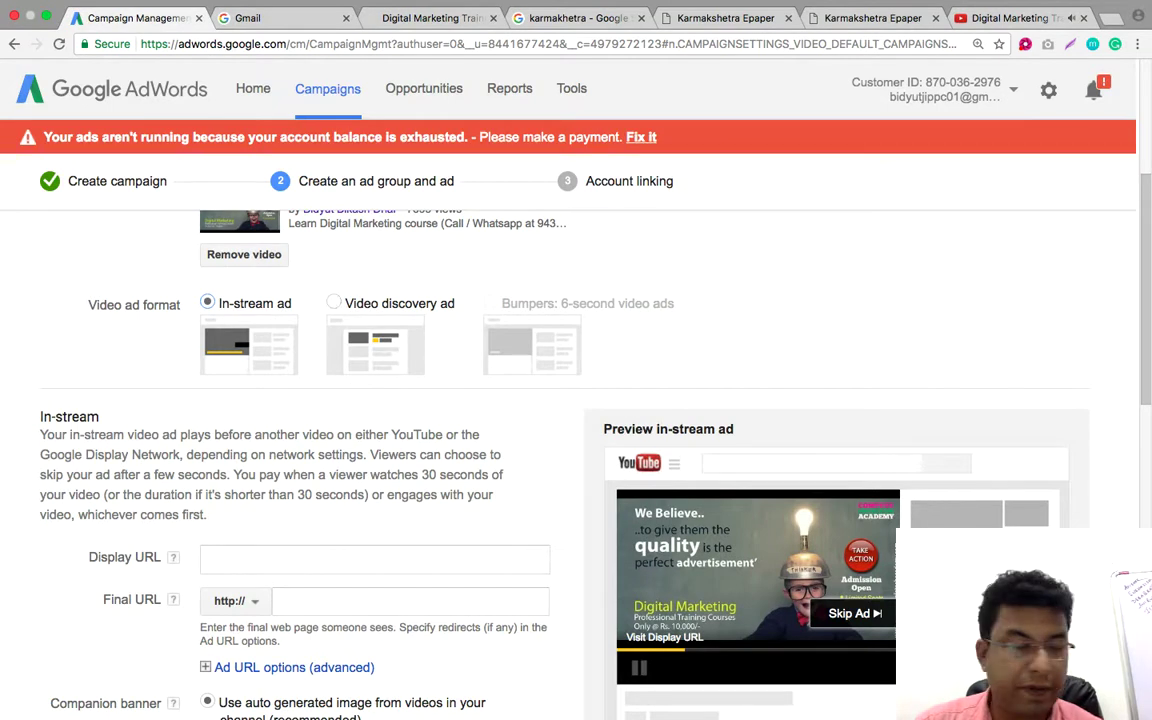
scroll(368, 470, down, 3)
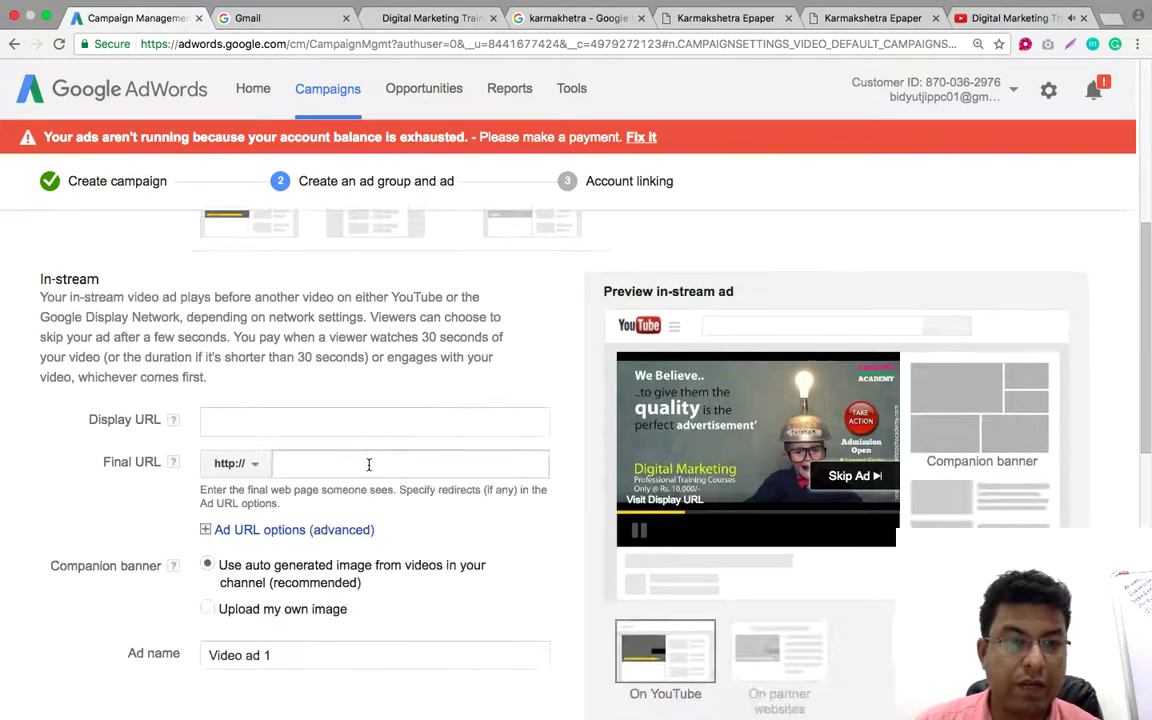
Copy the Compete Infotech Academy course page address from its browser tab
click(235, 422)
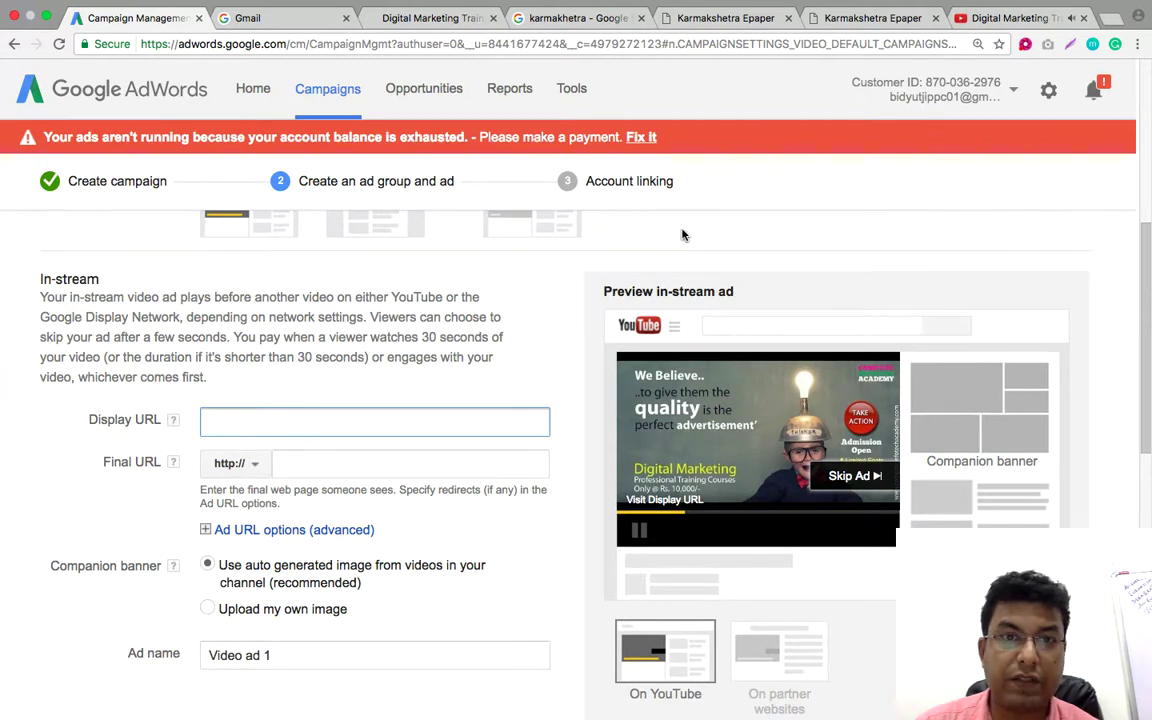
click(412, 18)
right_click(405, 45)
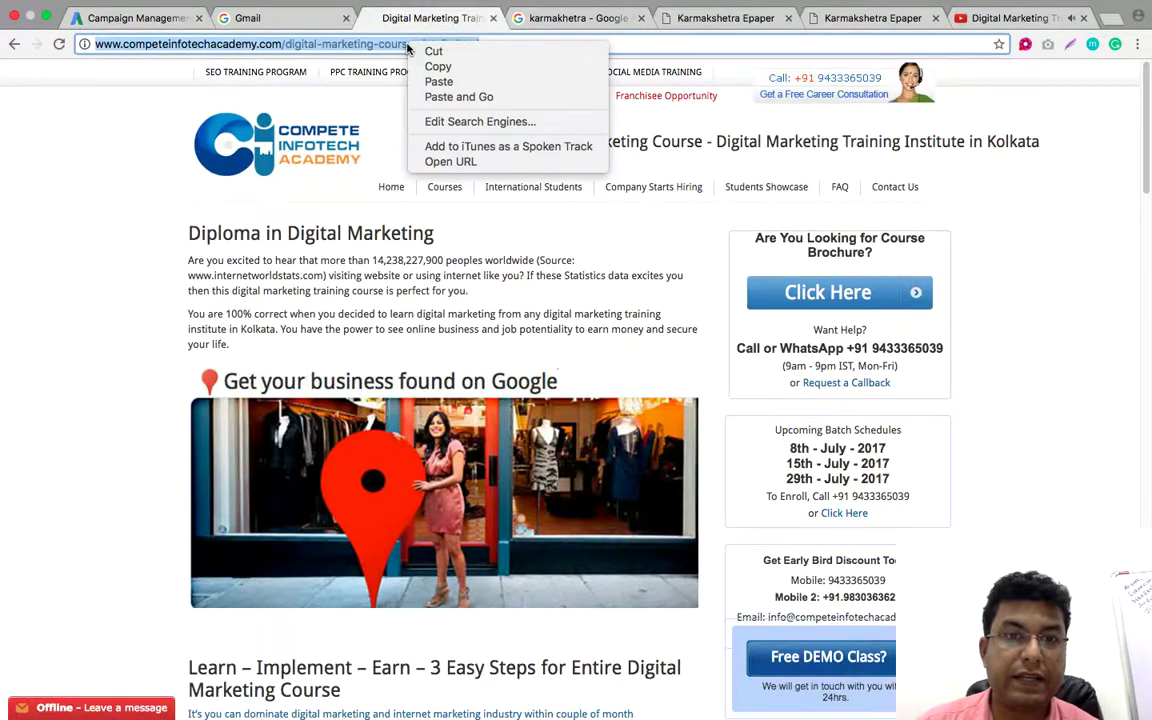
click(435, 65)
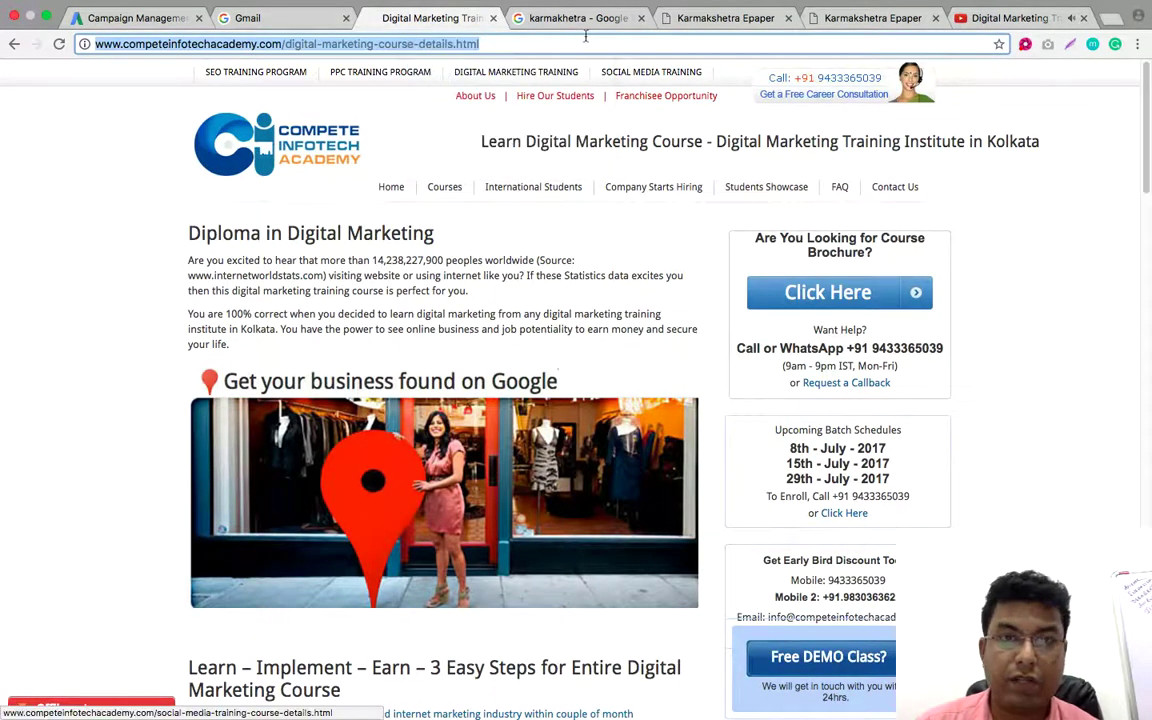
click(160, 18)
right_click(320, 478)
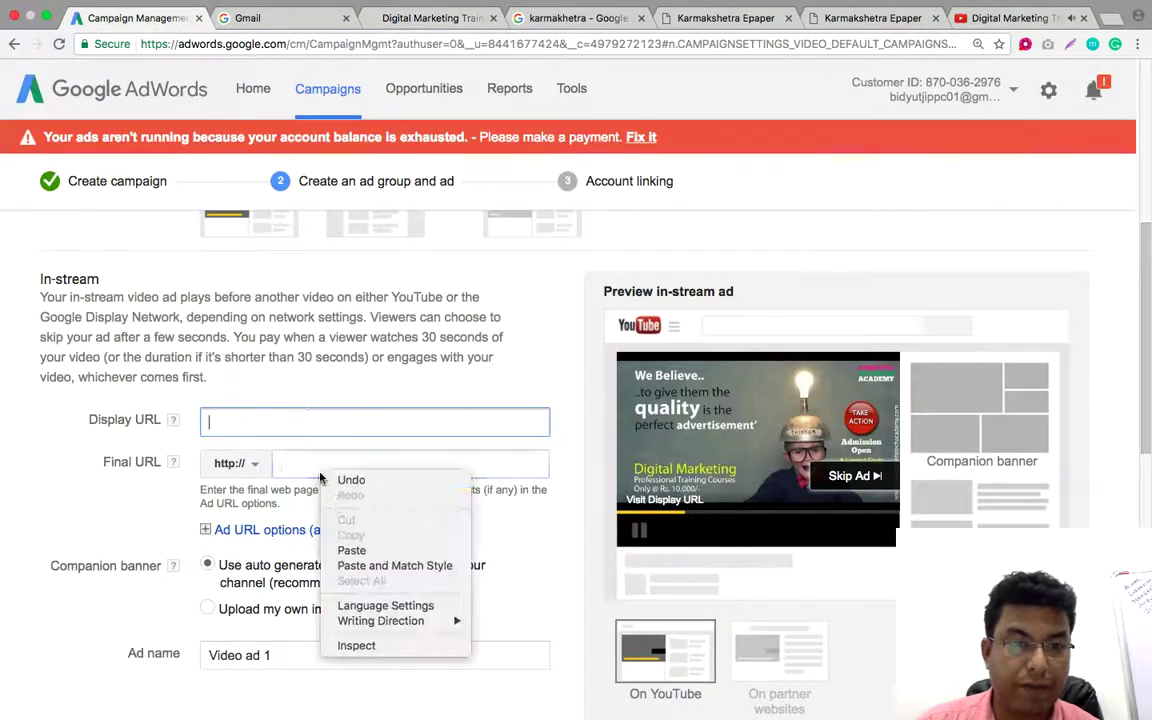
click(352, 550)
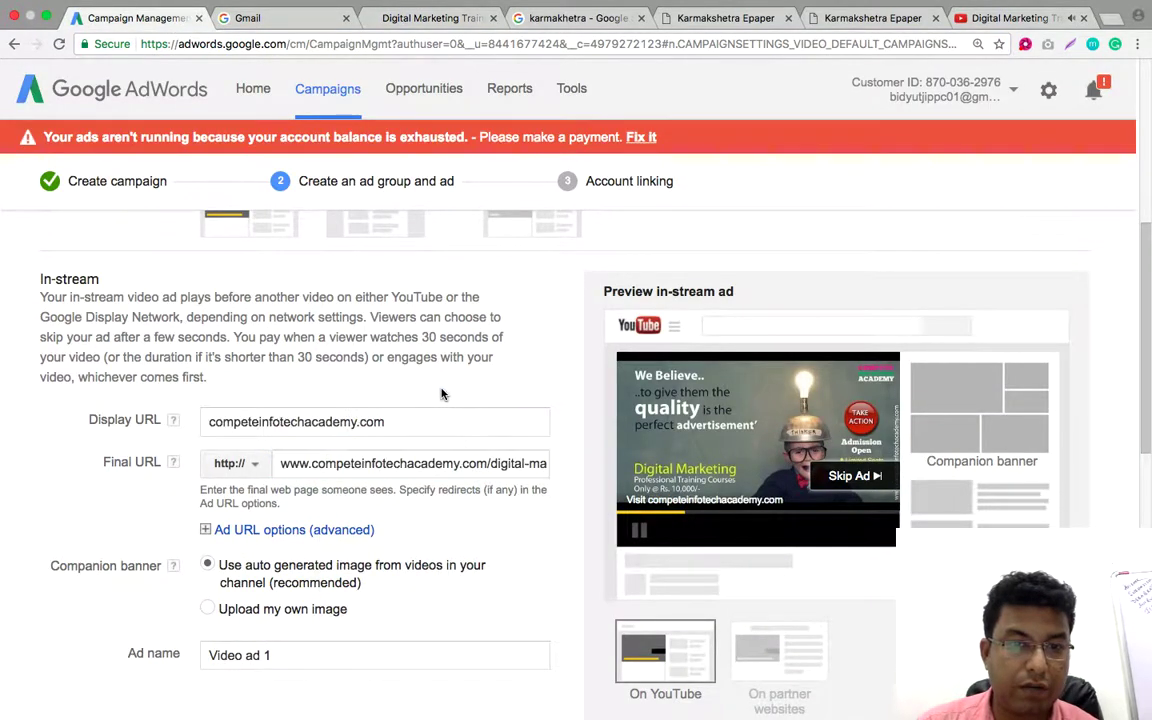
click(209, 420)
text(www)
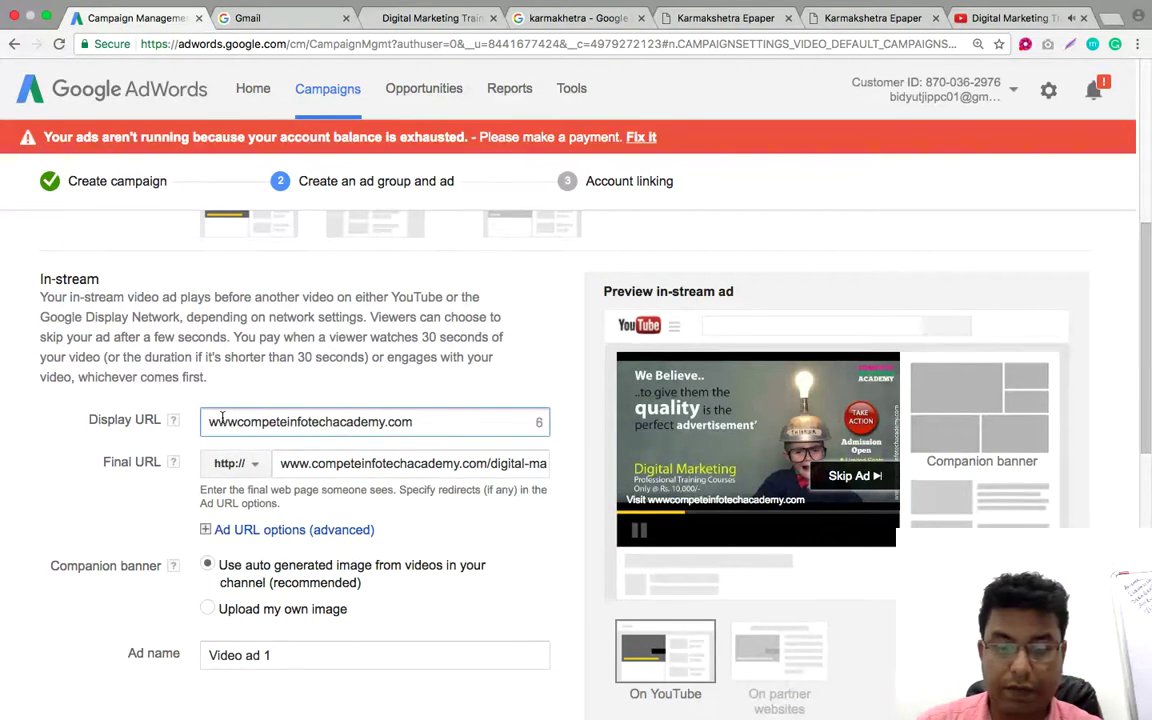
text(.)
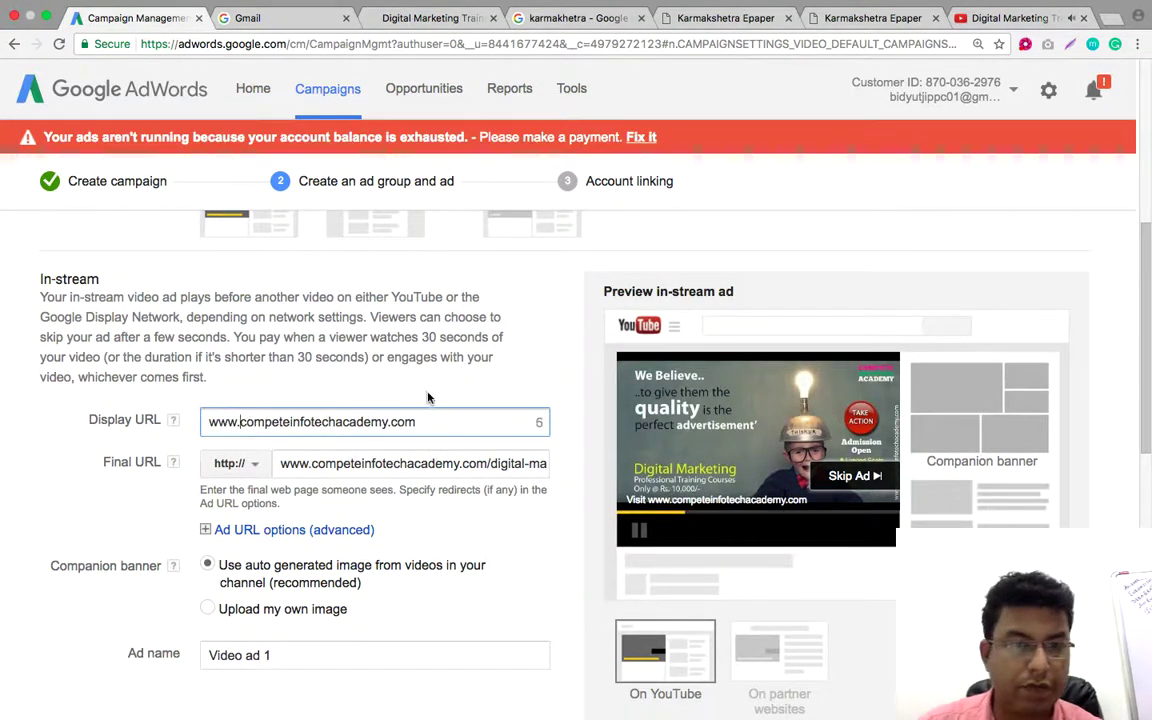
scroll(436, 384, down, 2)
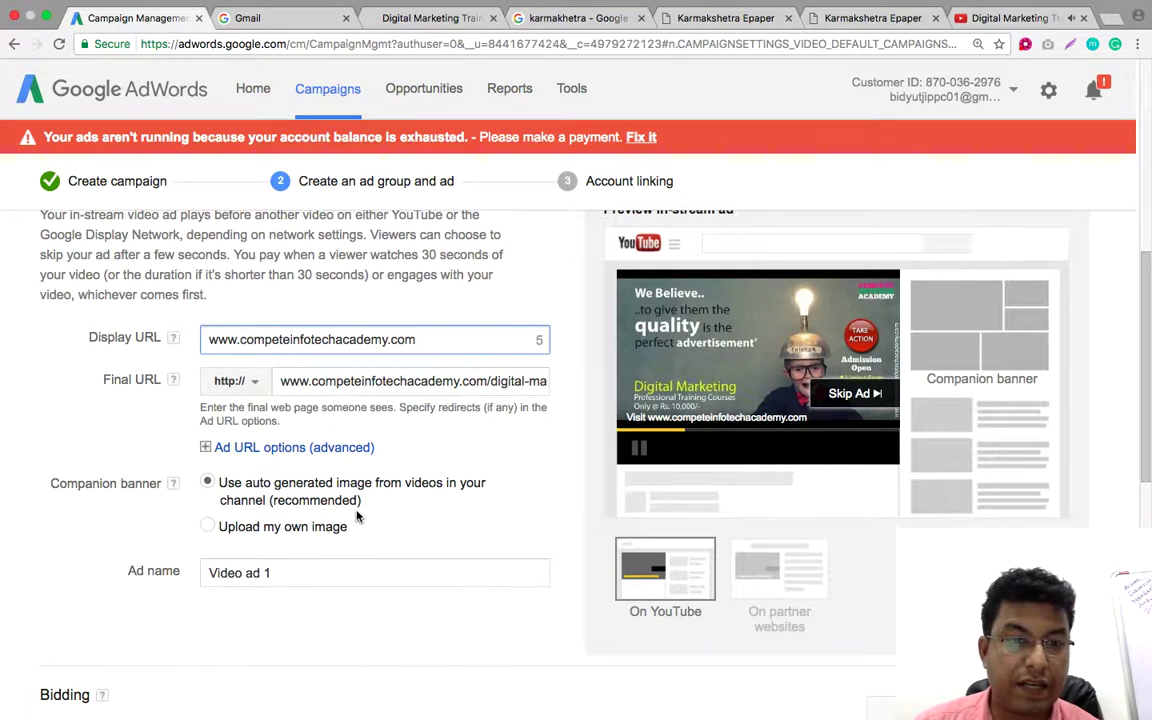
scroll(437, 470, down, 1)
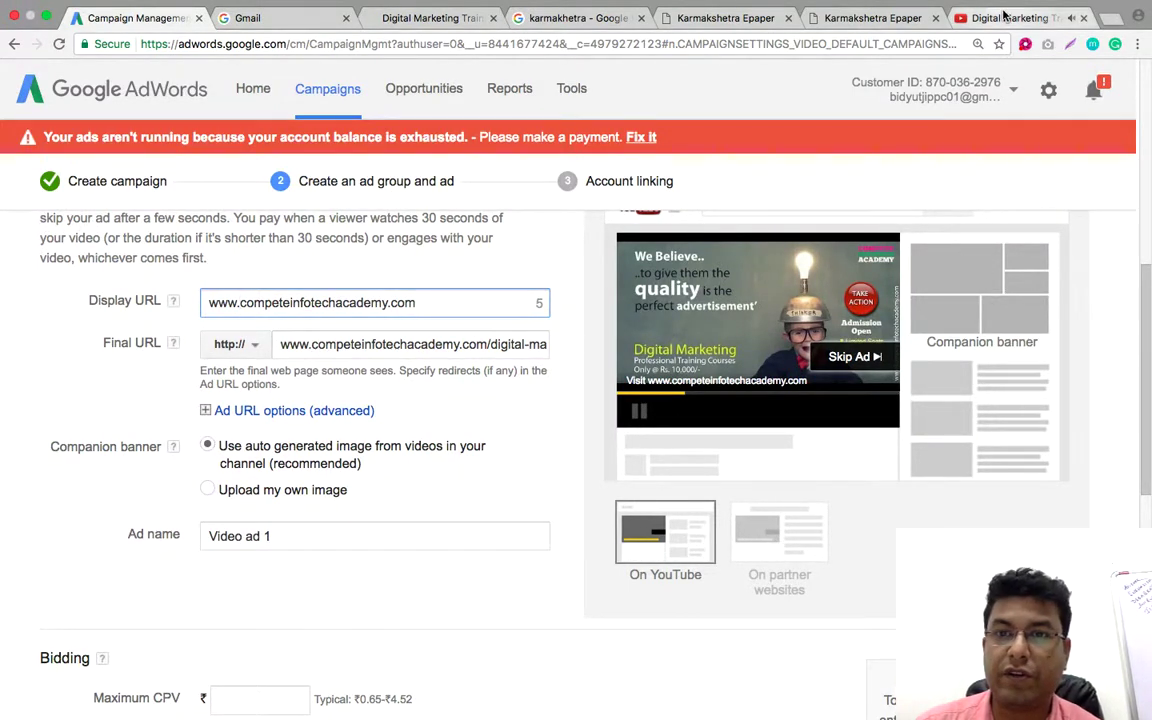
key(ctrl+shift+Tab)
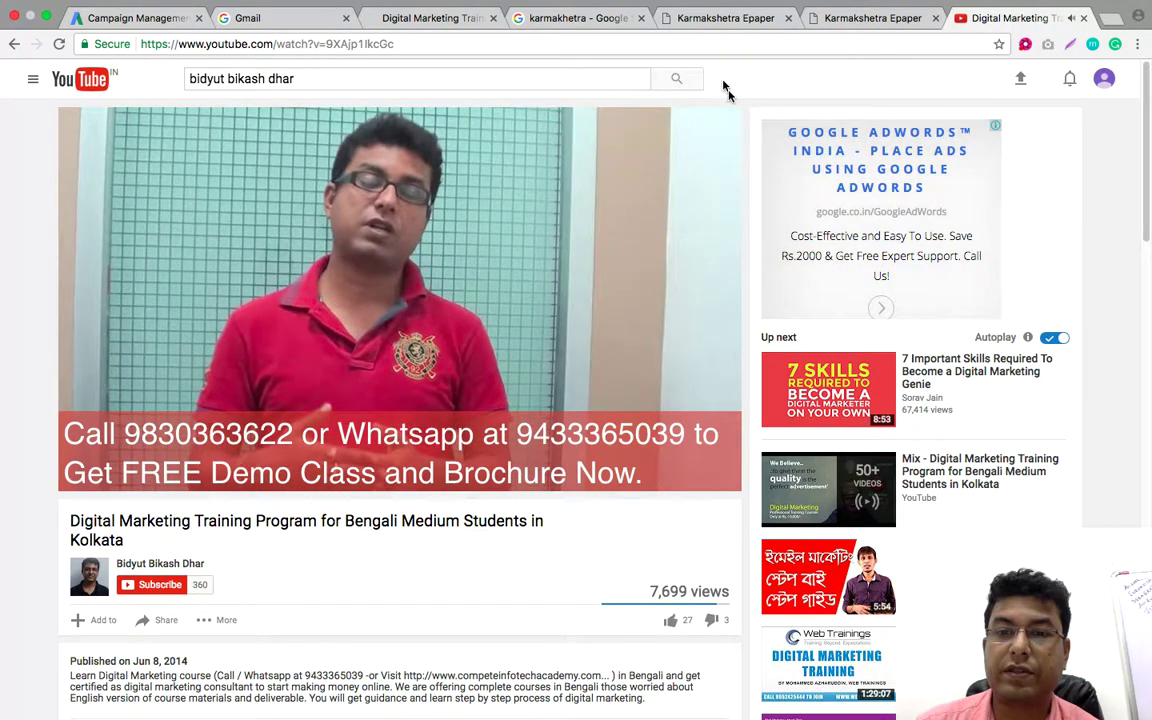
Return from YouTube to the AdWords video ad form and review it
click(140, 20)
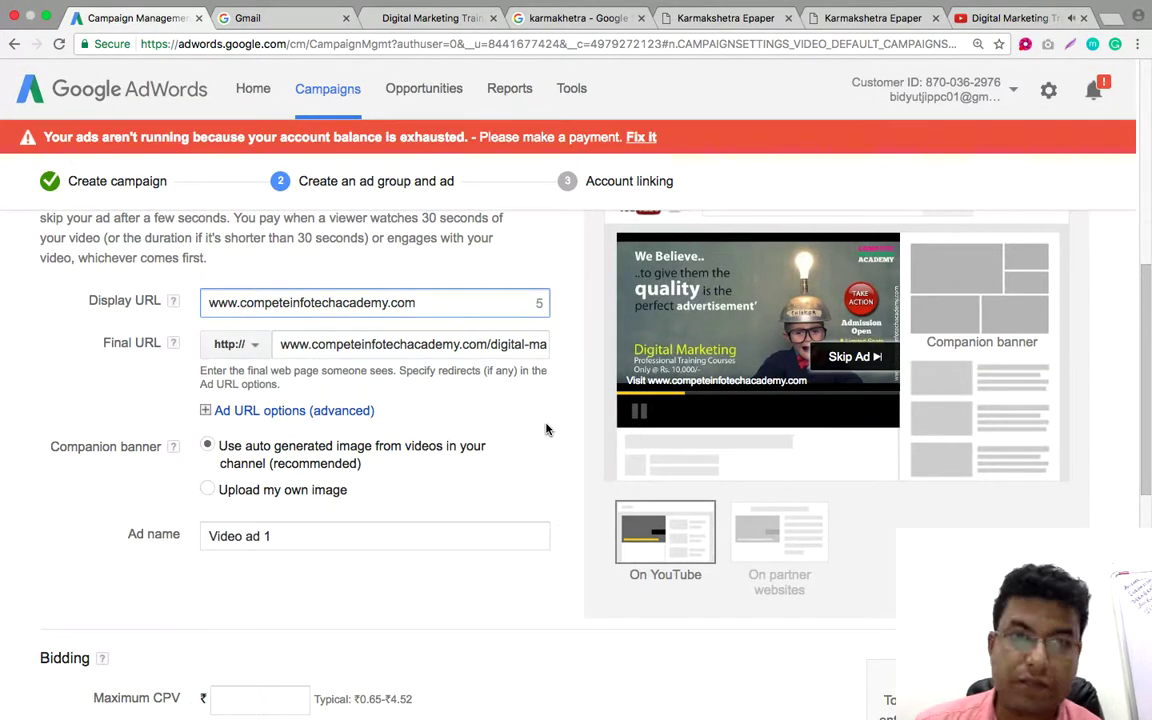
scroll(546, 429, down, 5)
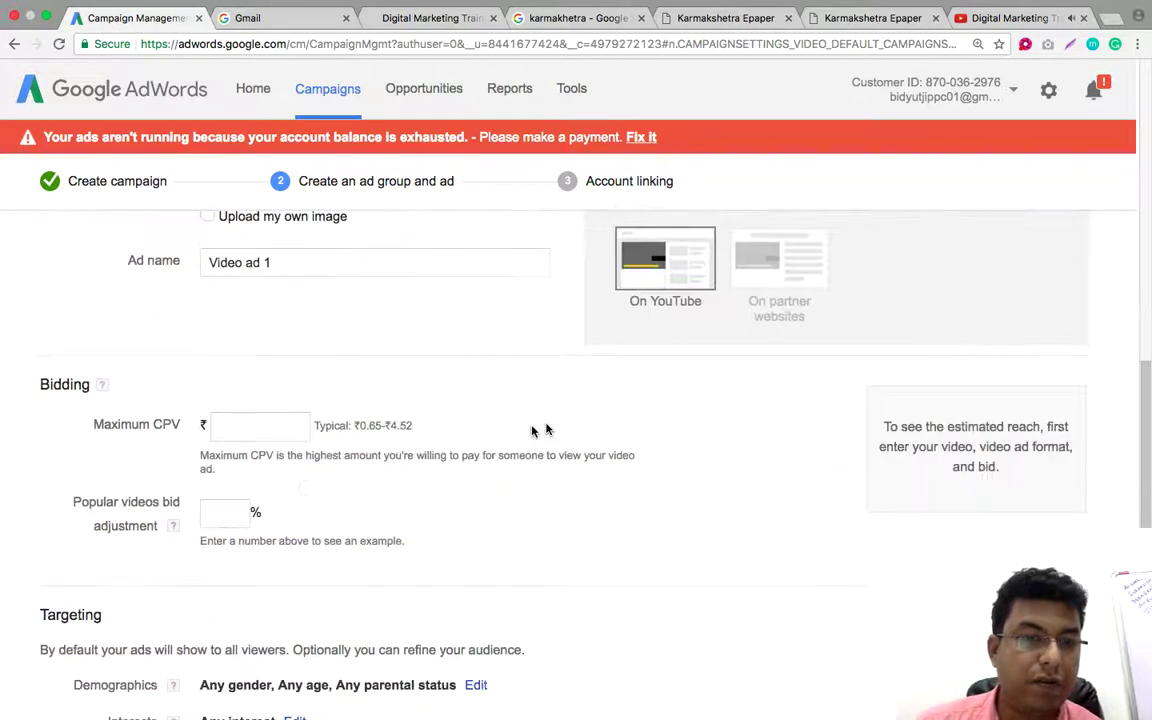
Enter ₹0.50 as the ad group's maximum cost-per-view bid
click(284, 260)
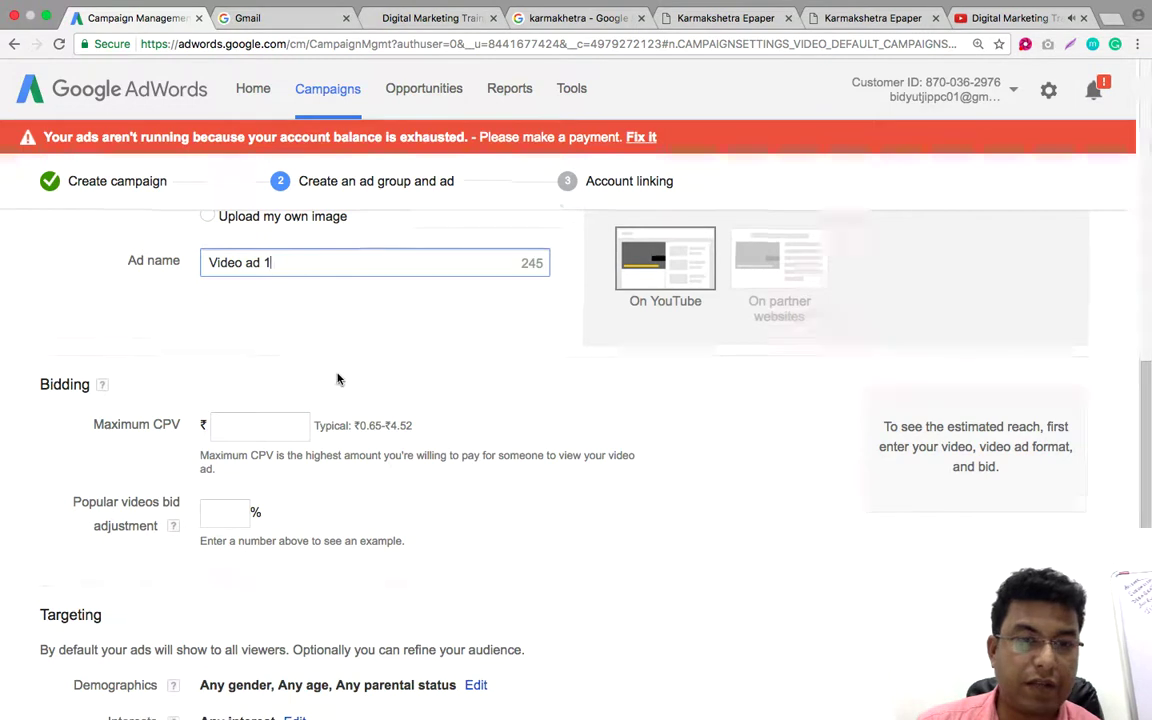
scroll(337, 378, down, 1)
click(293, 407)
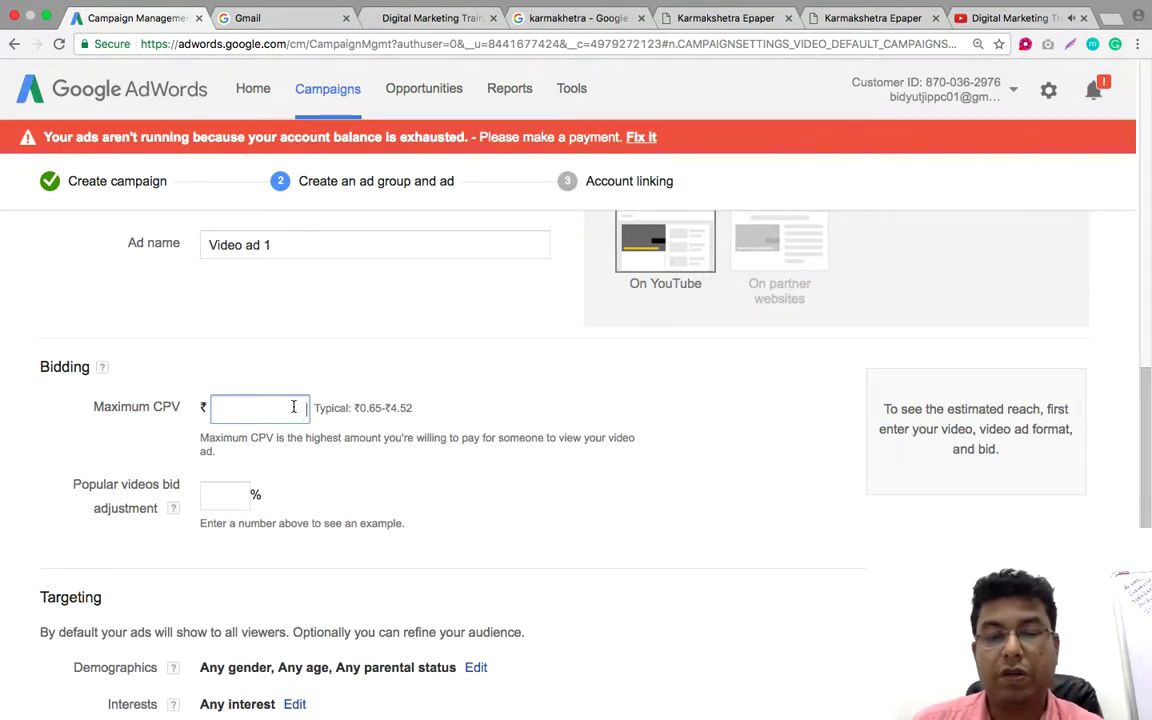
text(1)
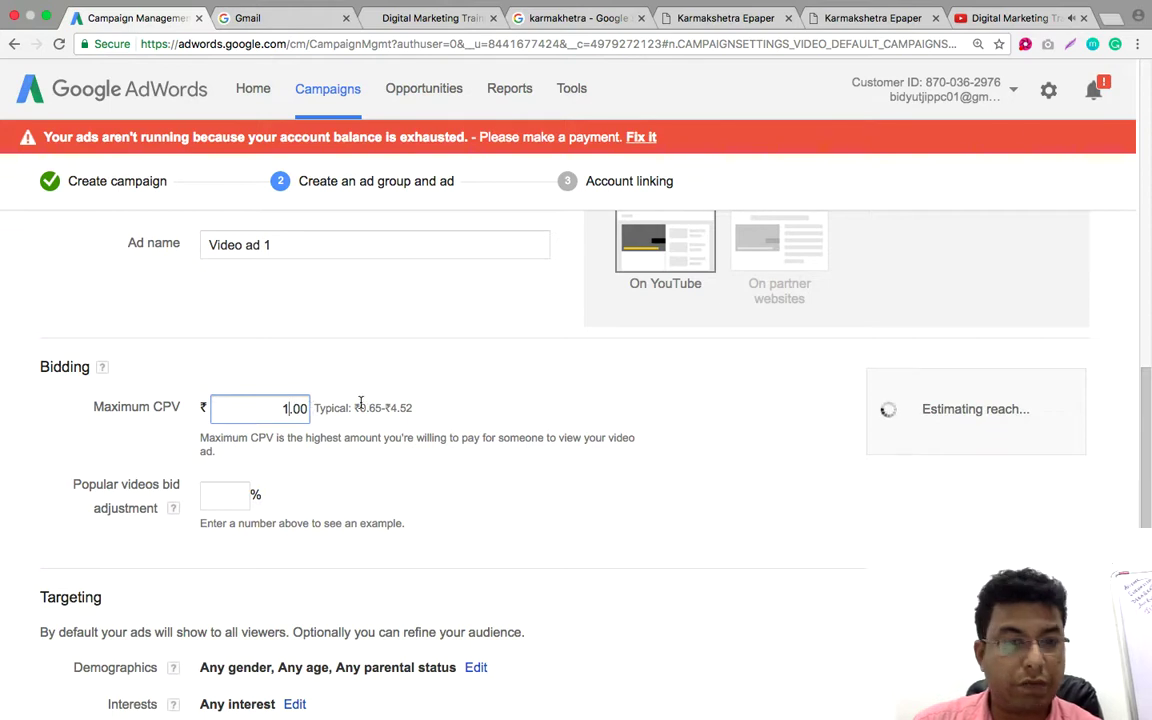
key(BackSpace)
text(0)
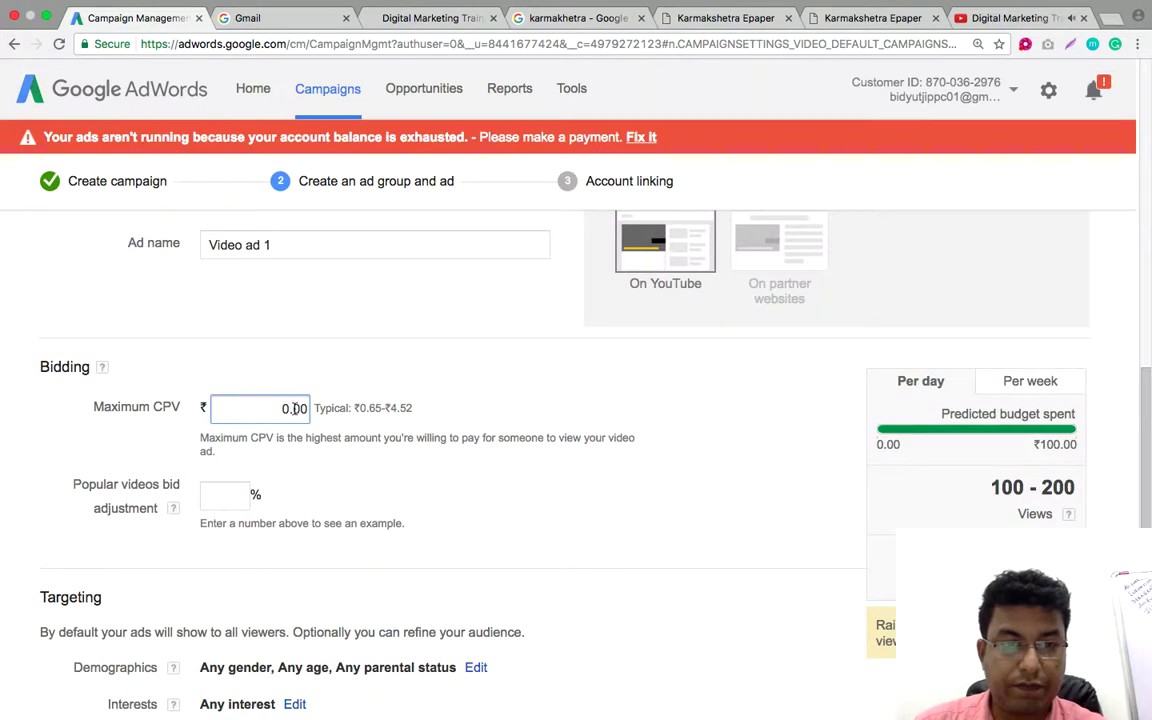
text(5)
click(447, 419)
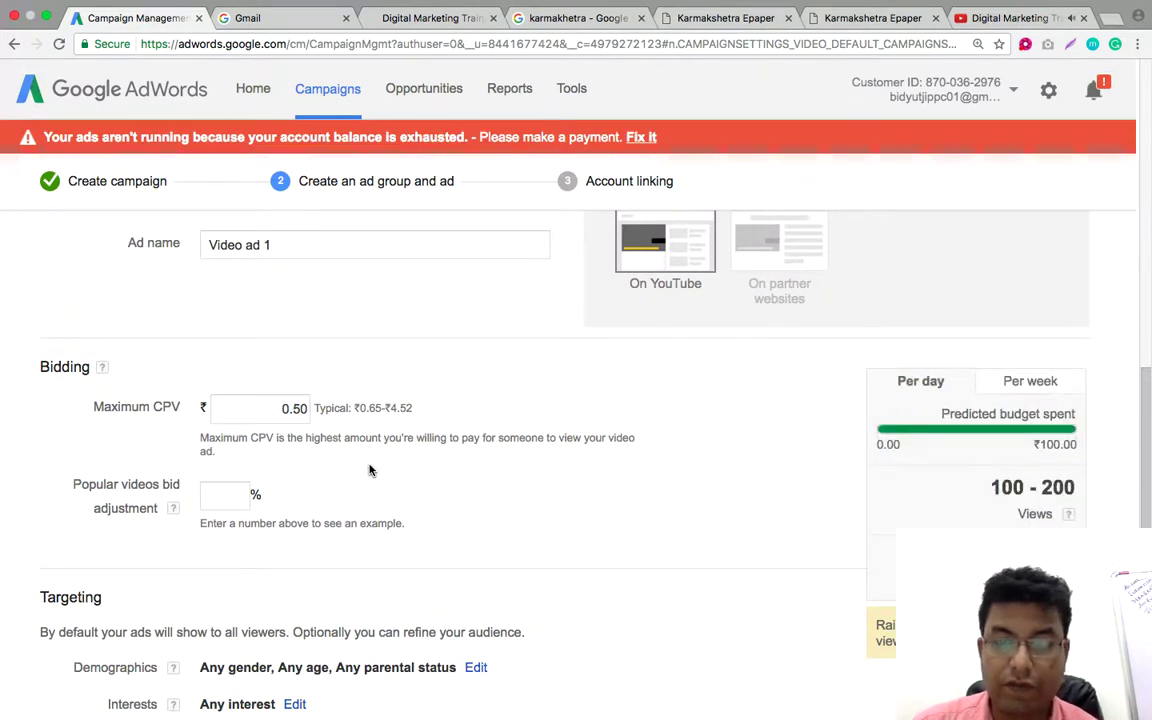
scroll(367, 468, down, 1)
click(220, 474)
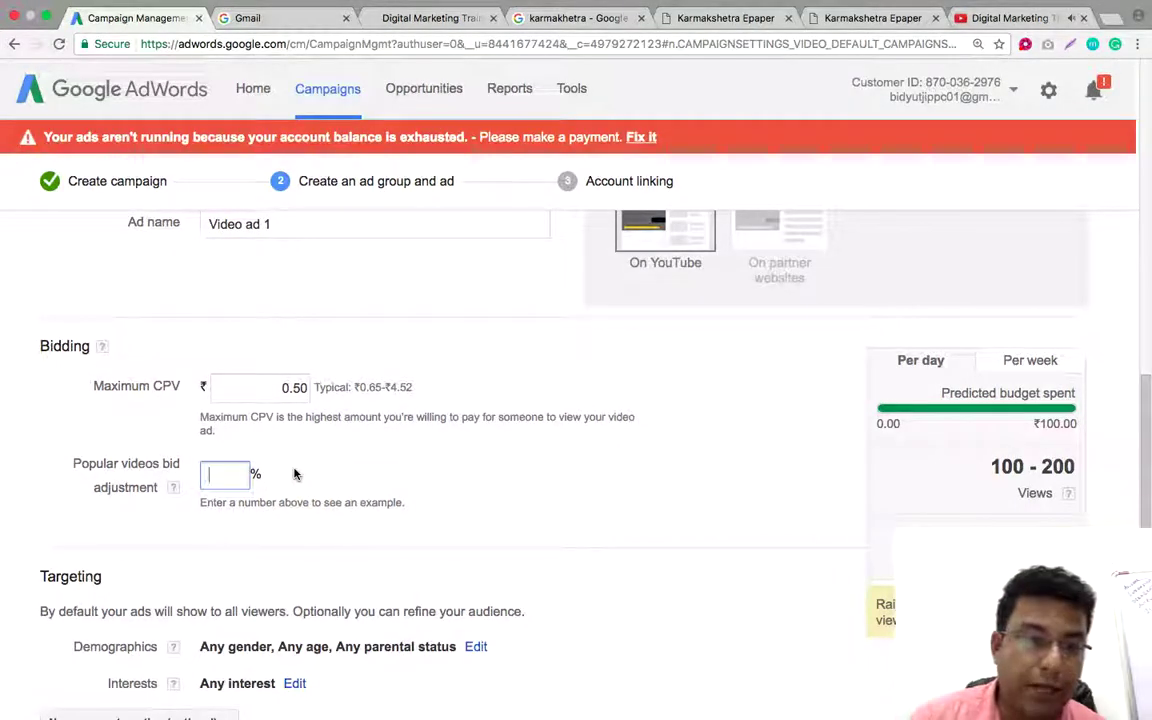
Set a 10% bid adjustment for popular videos and close the YouTube training video tab
text(10)
click(427, 463)
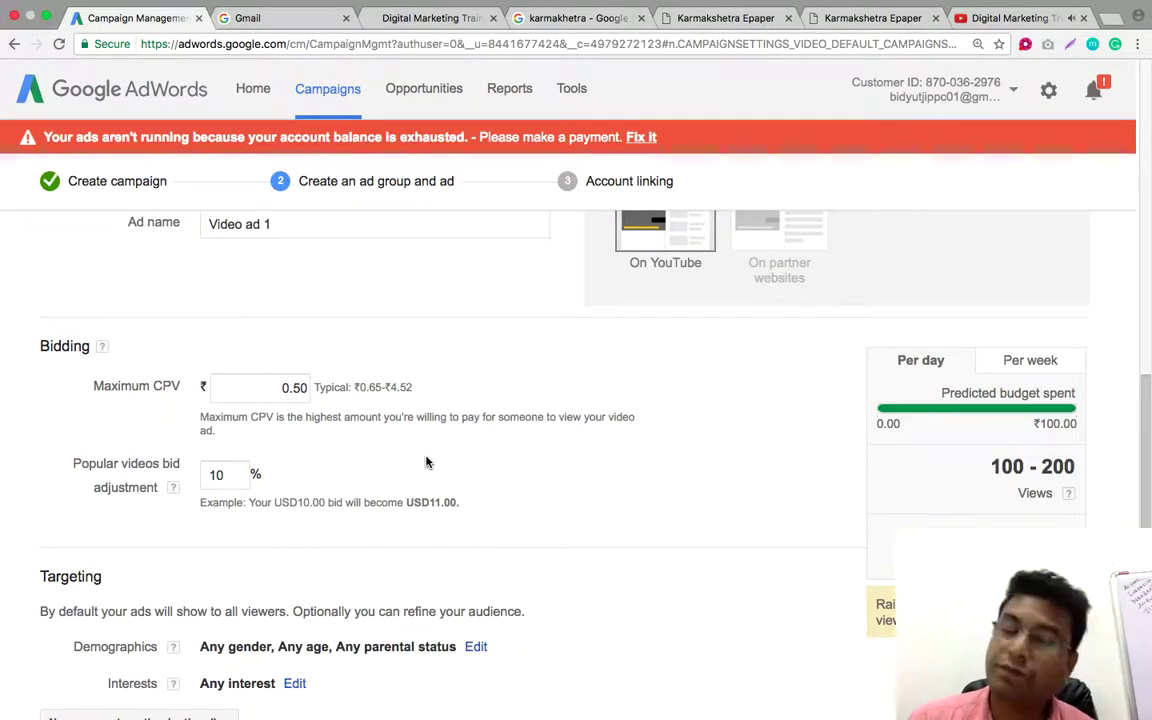
scroll(427, 462, down, 2)
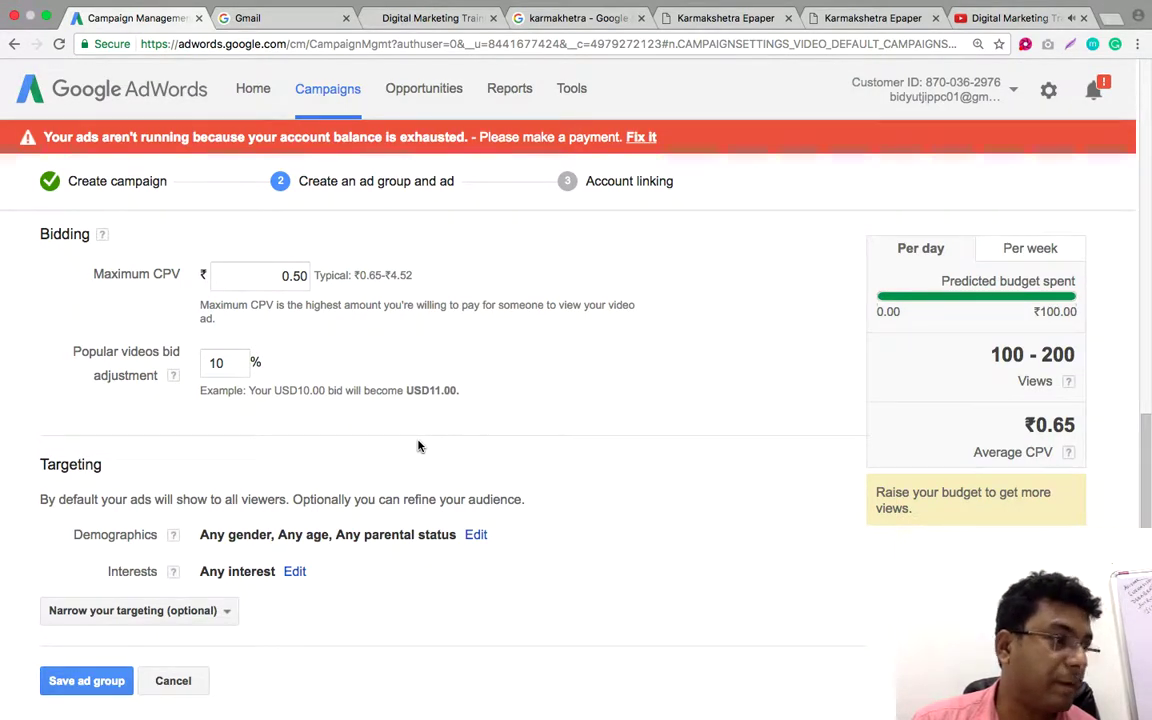
scroll(280, 495, down, 3)
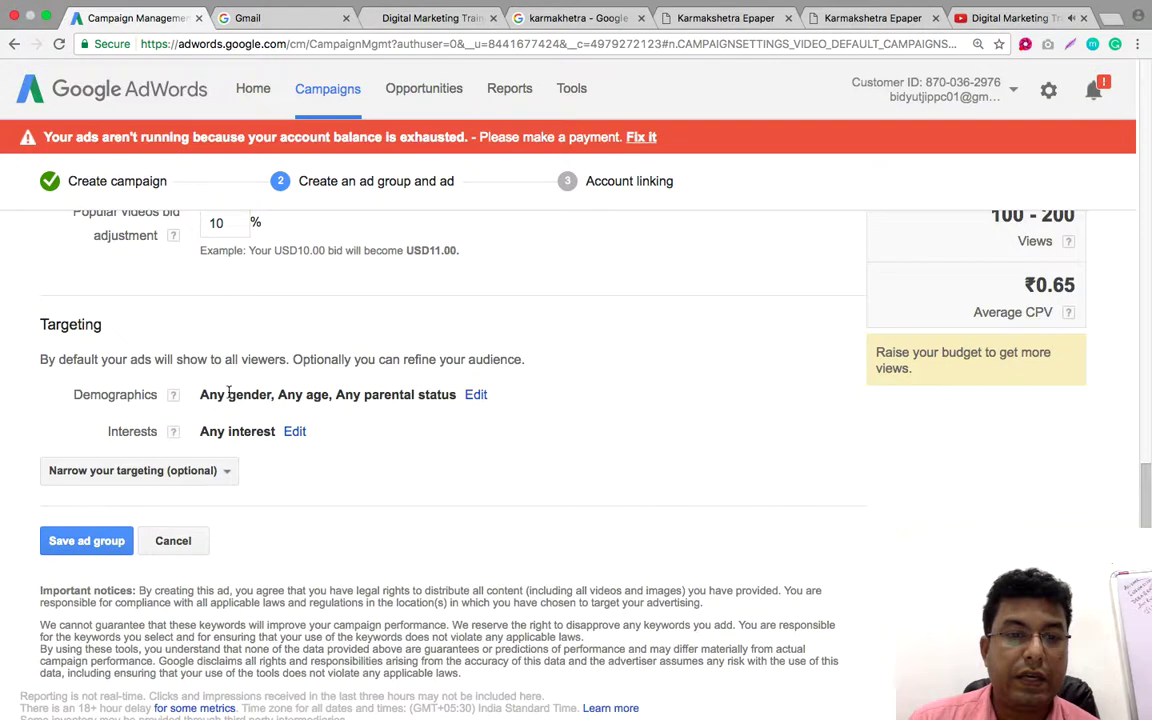
click(1083, 18)
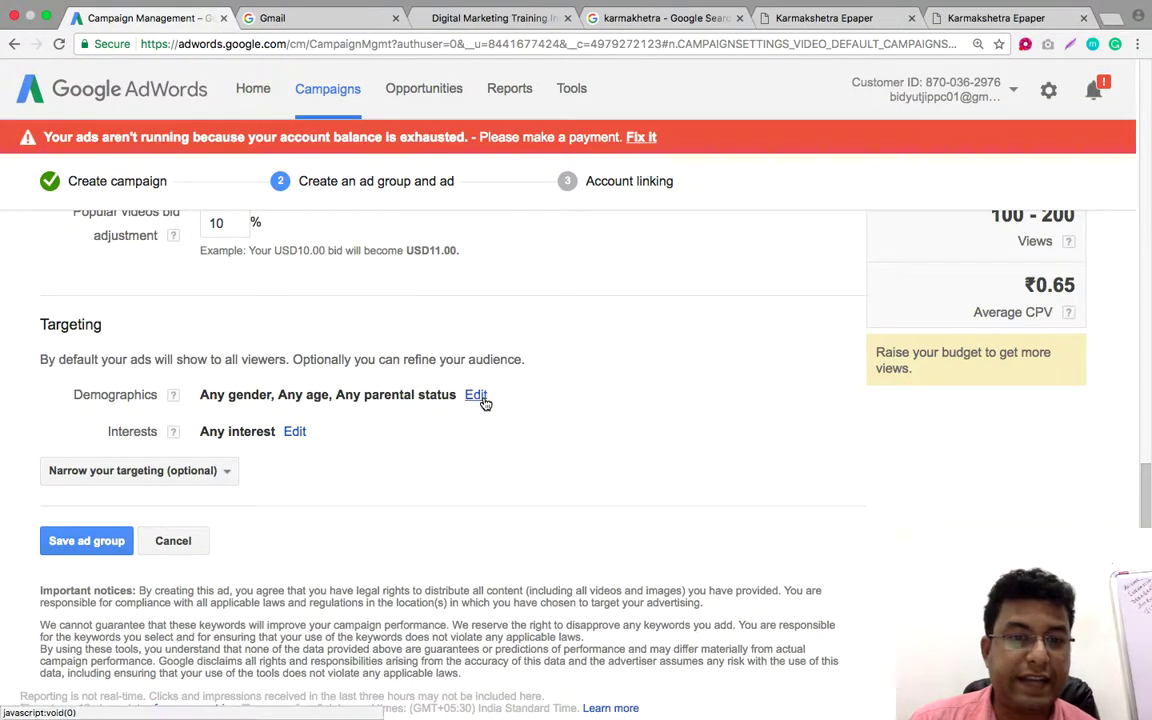
Remove the 45 - 54, 55 - 64 and 65+ age groups from demographic targeting
click(474, 394)
scroll(400, 520, down, 2)
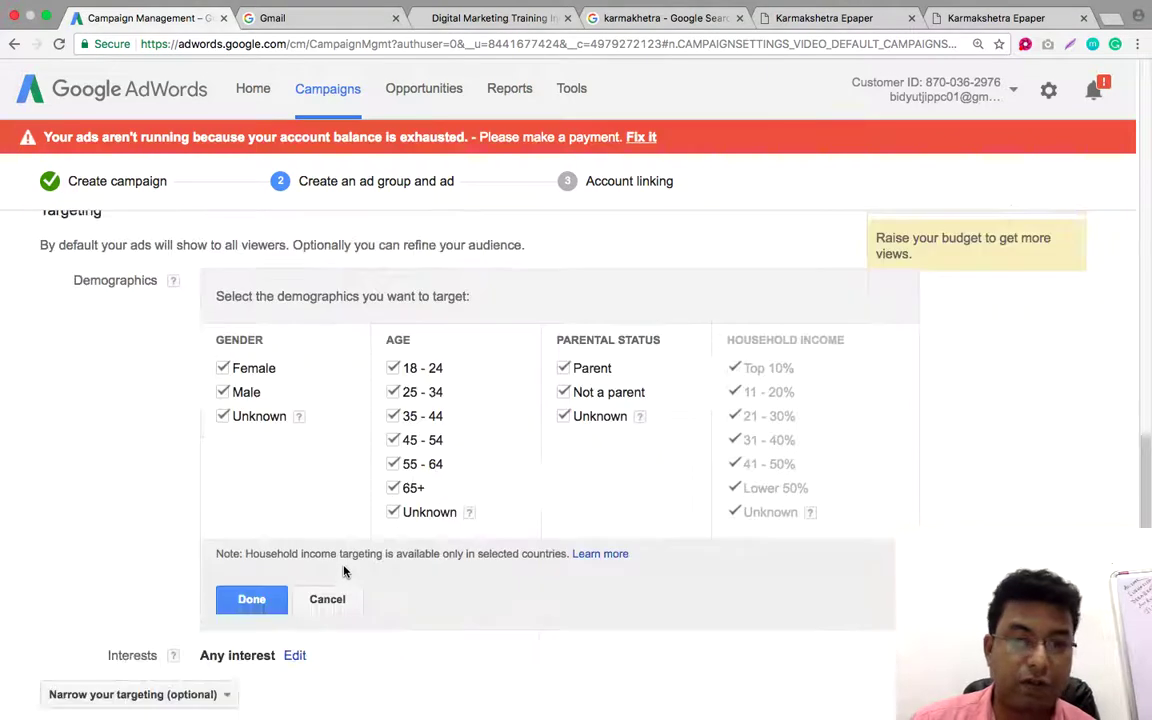
click(392, 488)
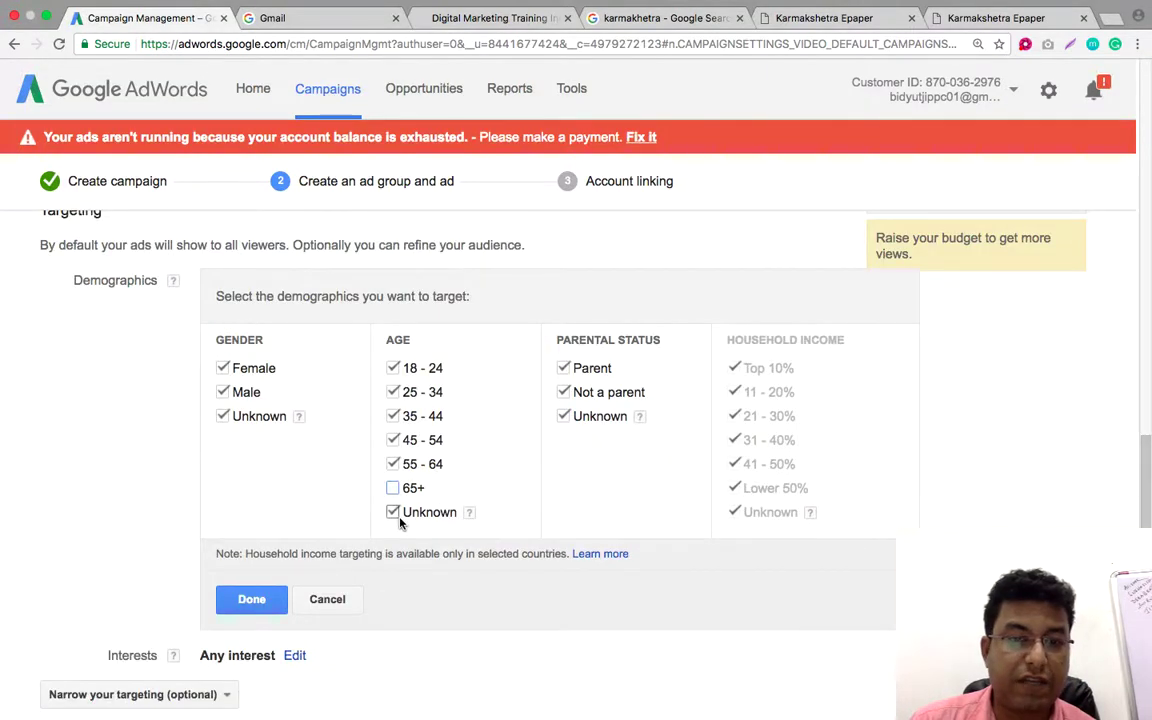
click(393, 464)
click(392, 440)
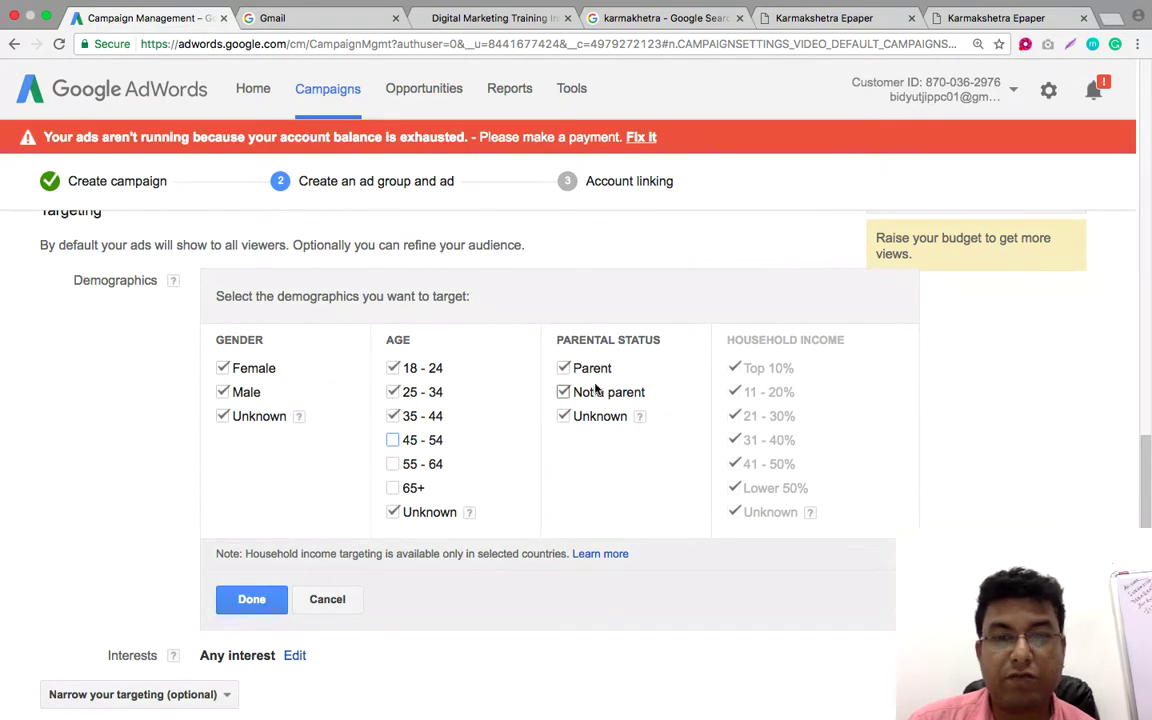
scroll(300, 560, down, 1)
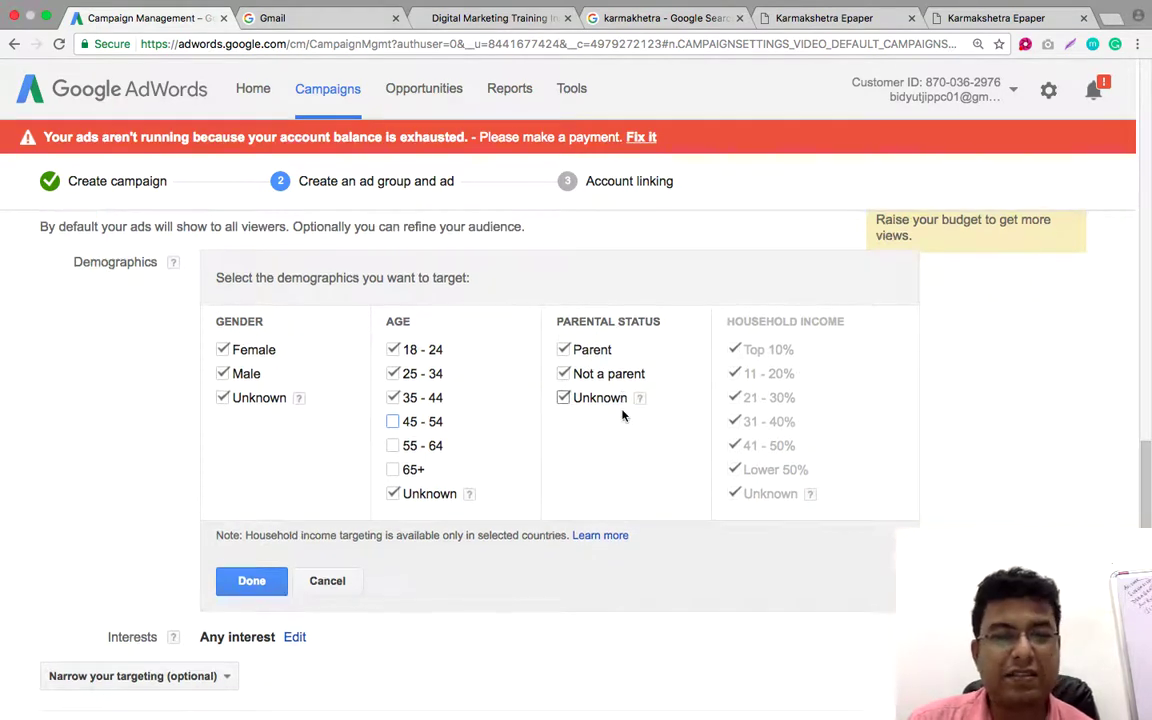
click(243, 586)
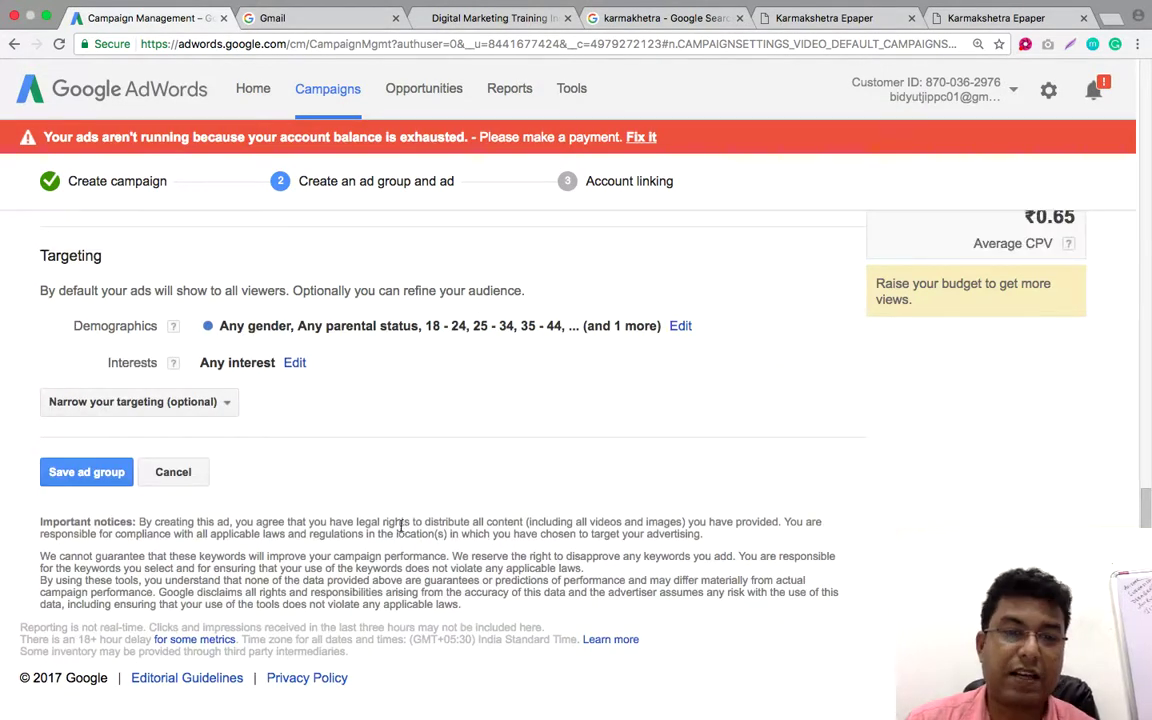
Add the Education and Employment in-market audiences to the ad group's targeted interests
click(296, 364)
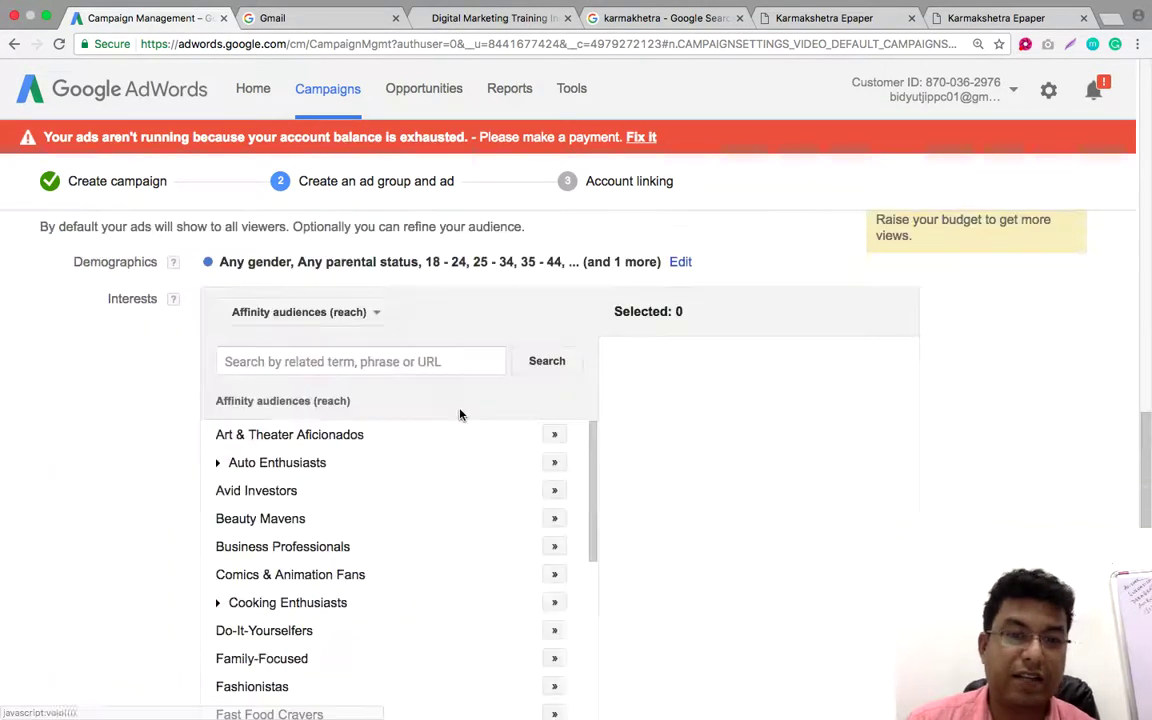
scroll(733, 405, down, 2)
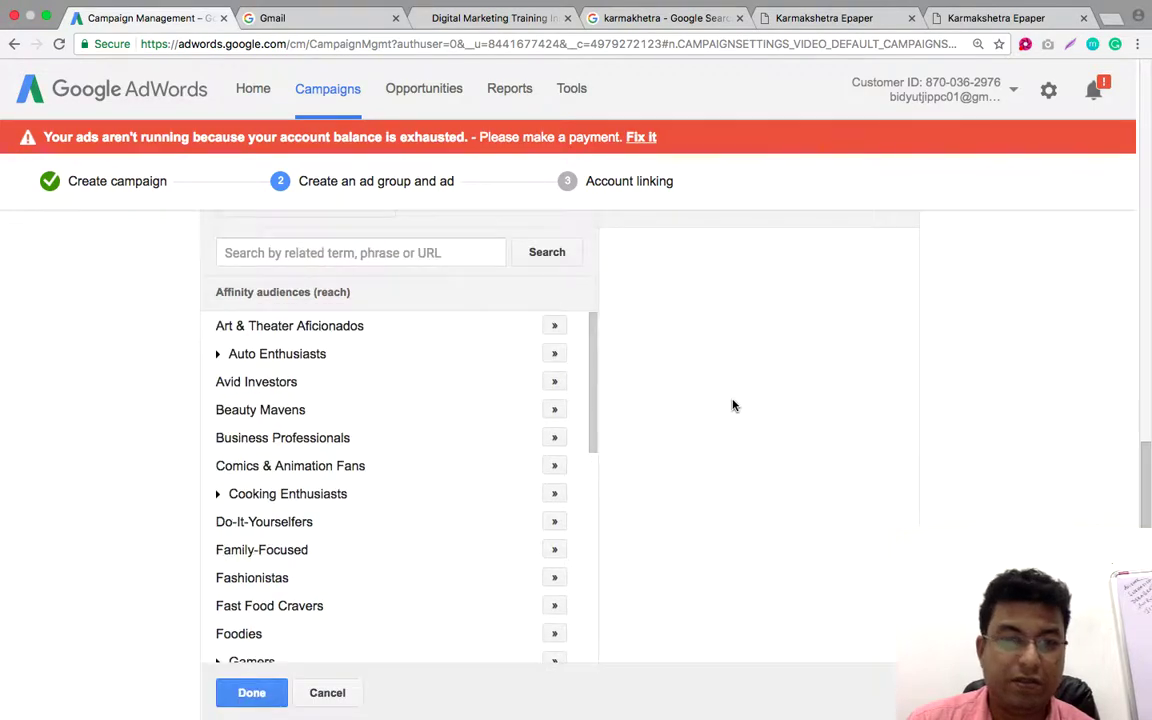
scroll(733, 405, up, 2)
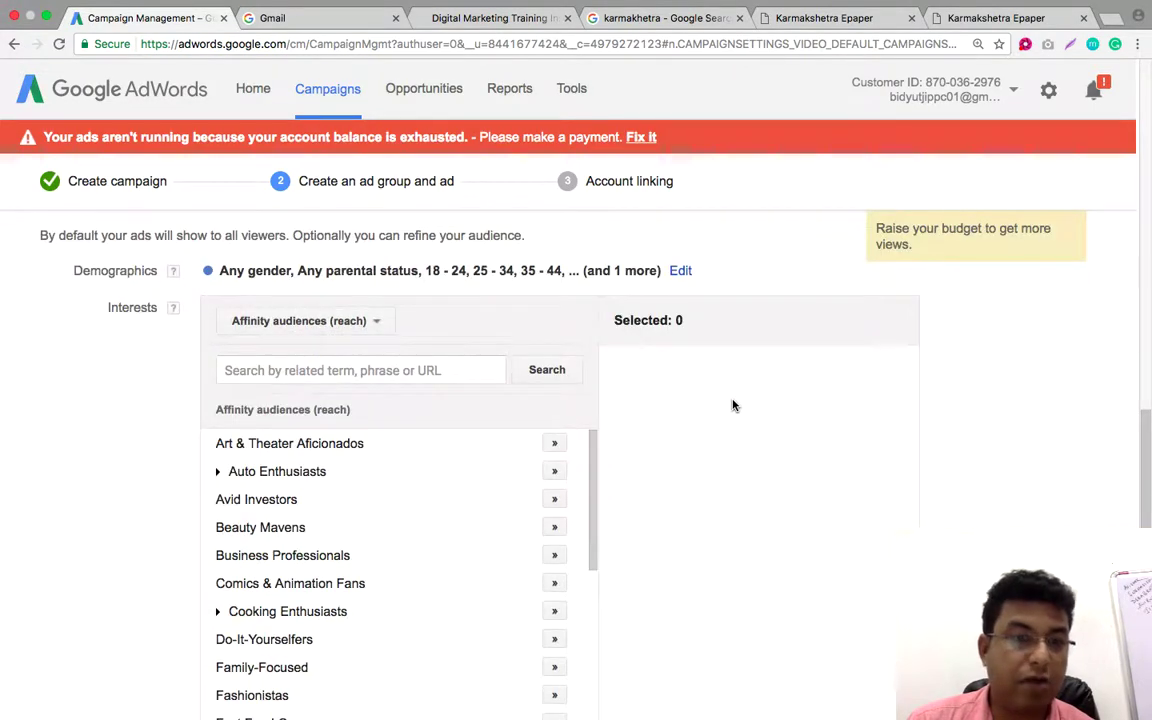
click(377, 322)
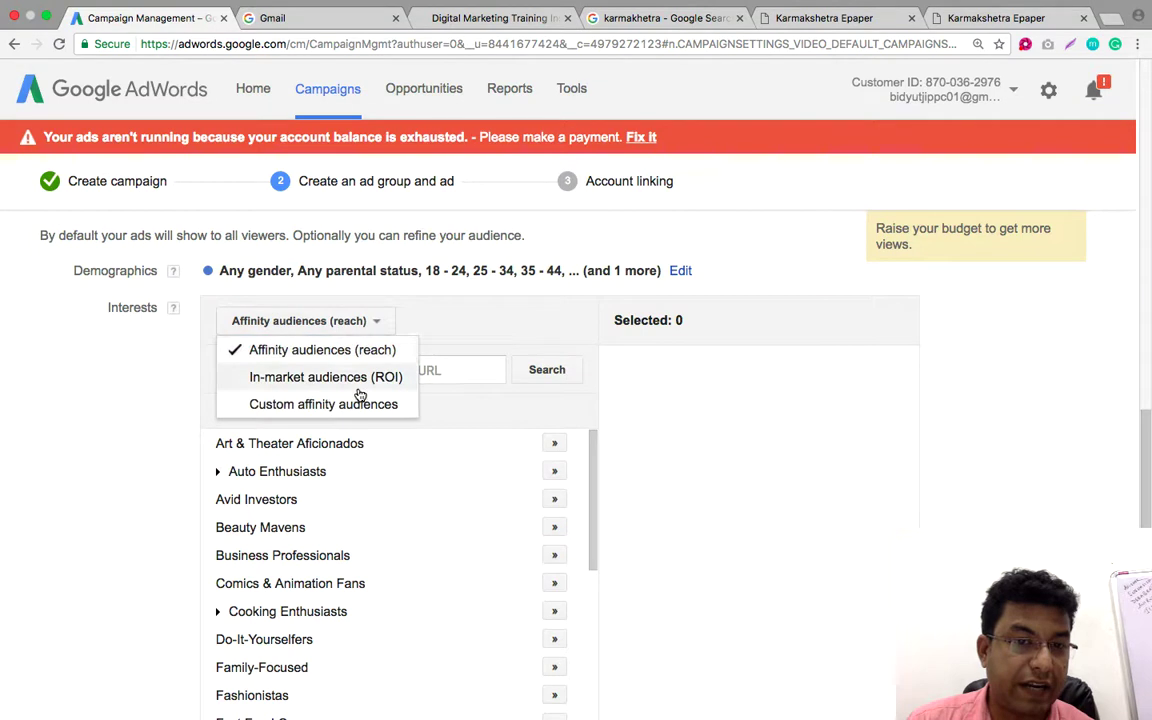
click(357, 388)
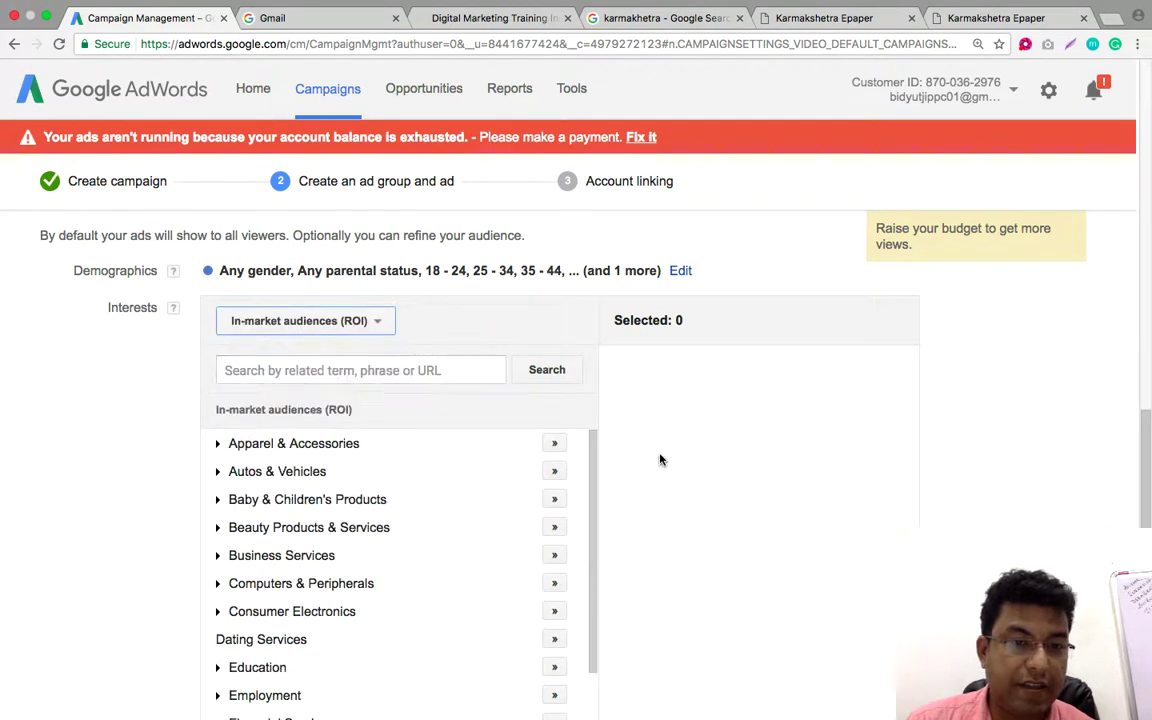
scroll(661, 460, down, 3)
click(554, 418)
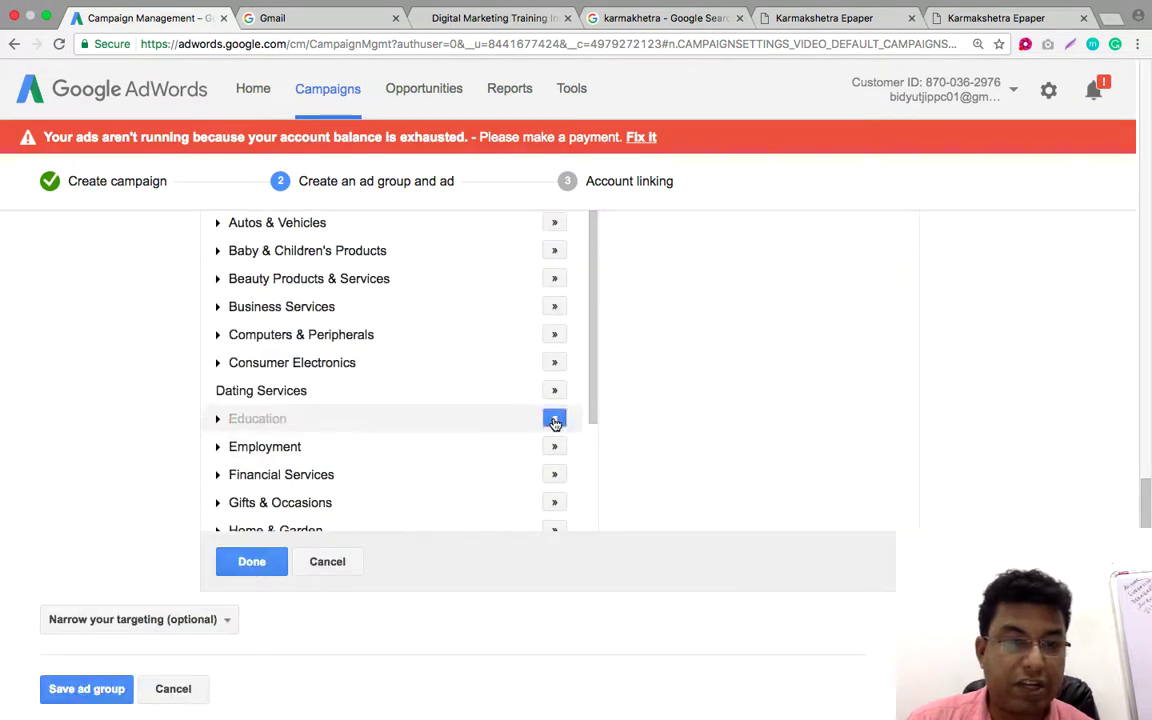
click(554, 447)
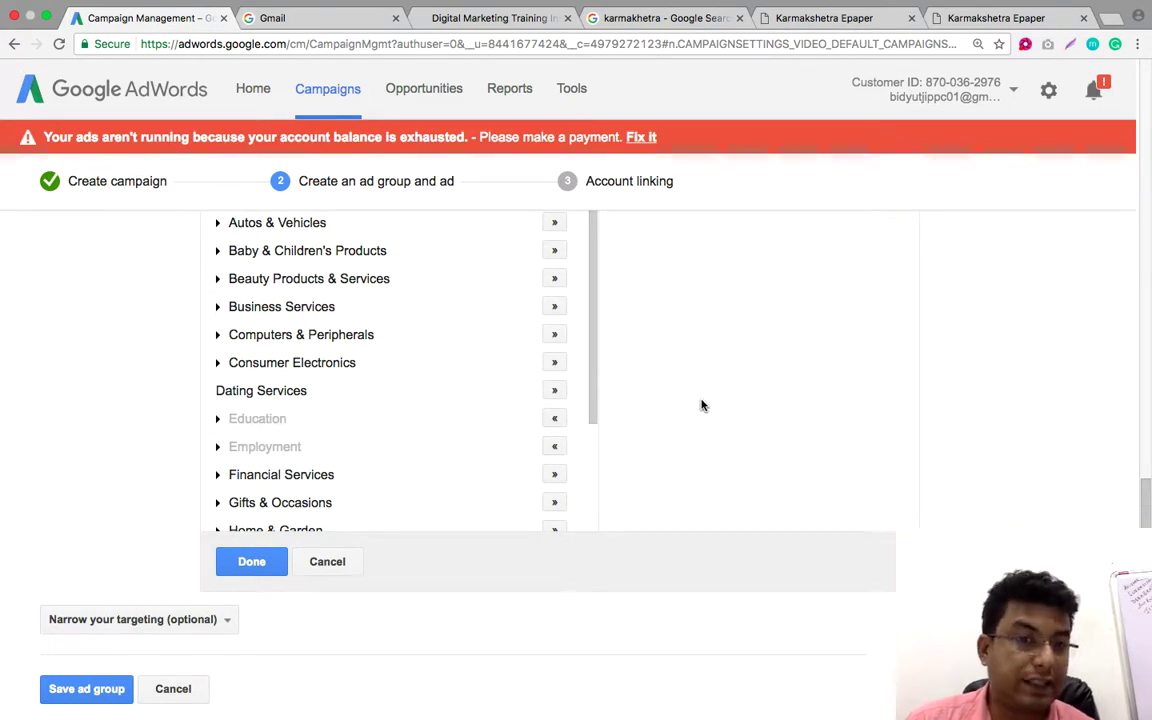
scroll(706, 404, down, 2)
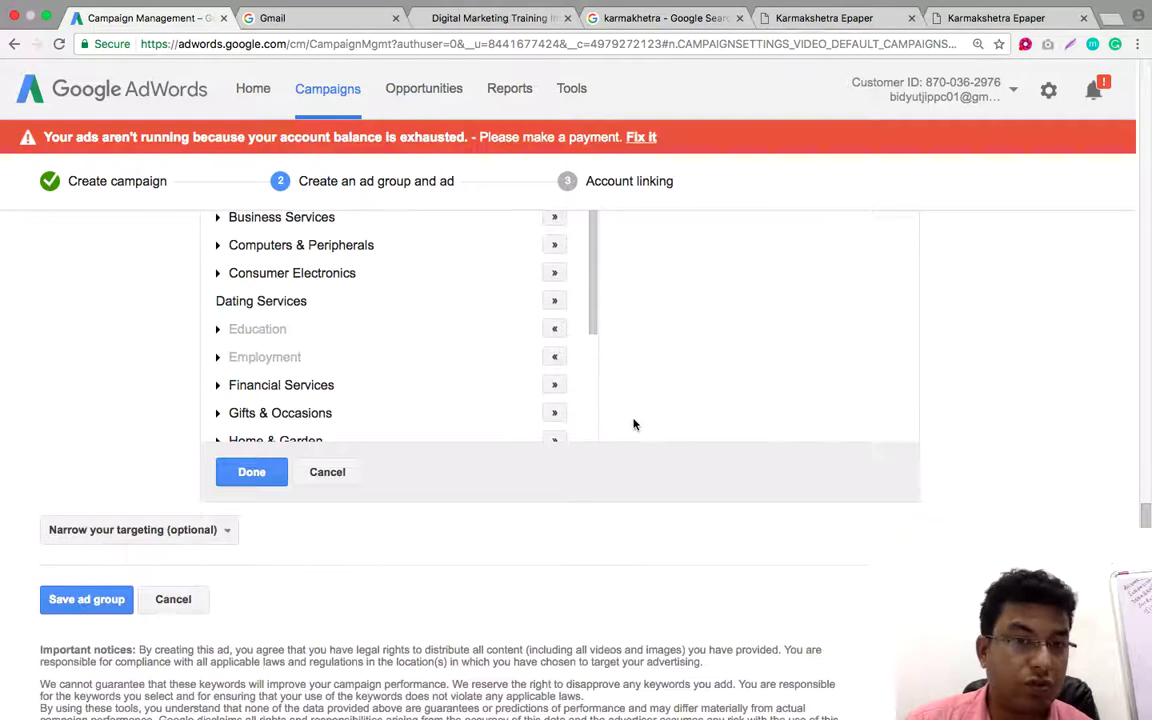
click(284, 476)
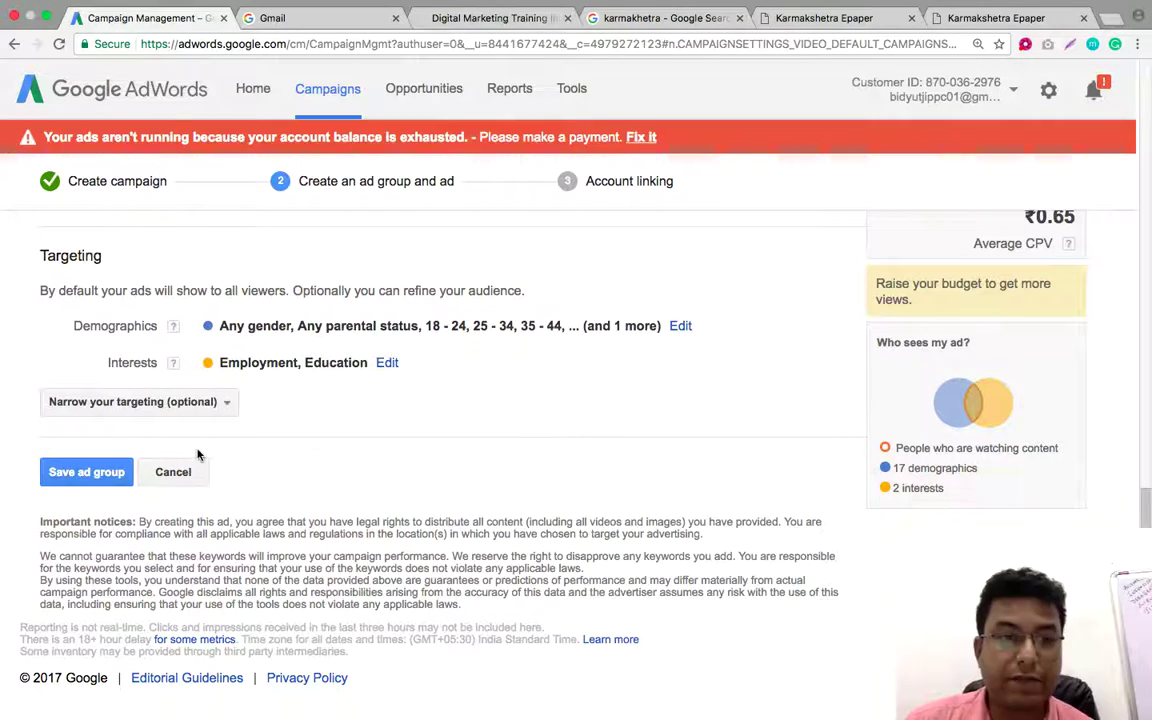
Save the 'Bengali Student Targeted' ad group, finish campaign setup, and view its Videos list
click(90, 474)
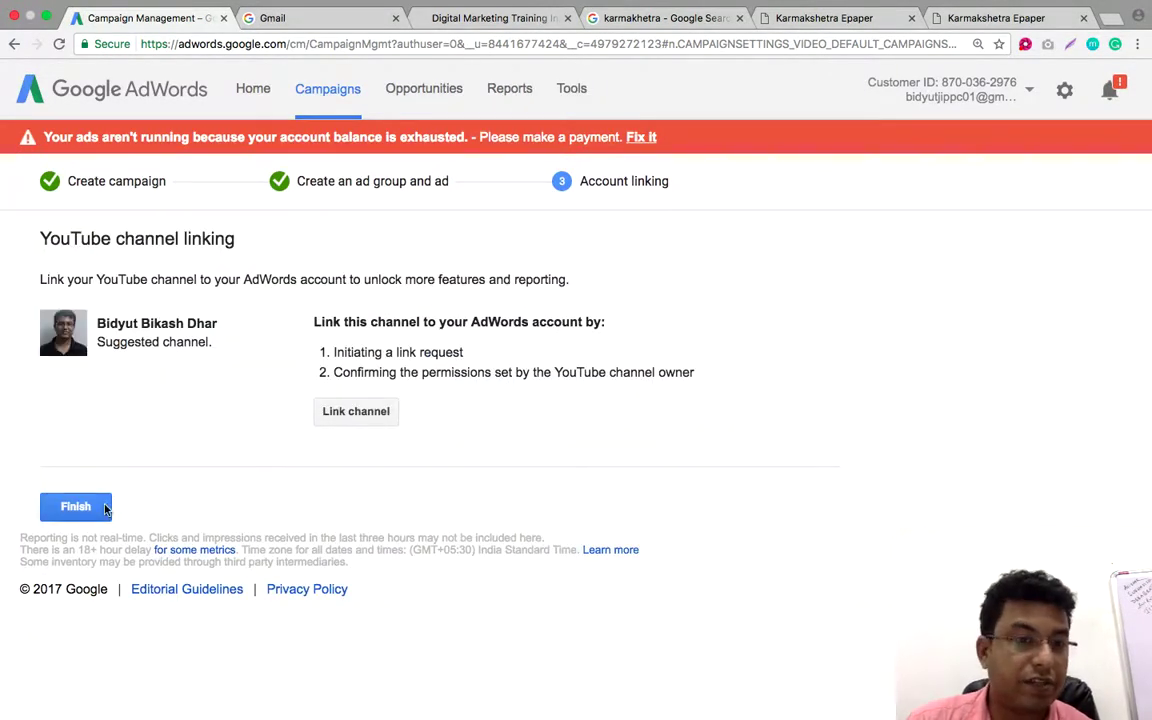
click(75, 506)
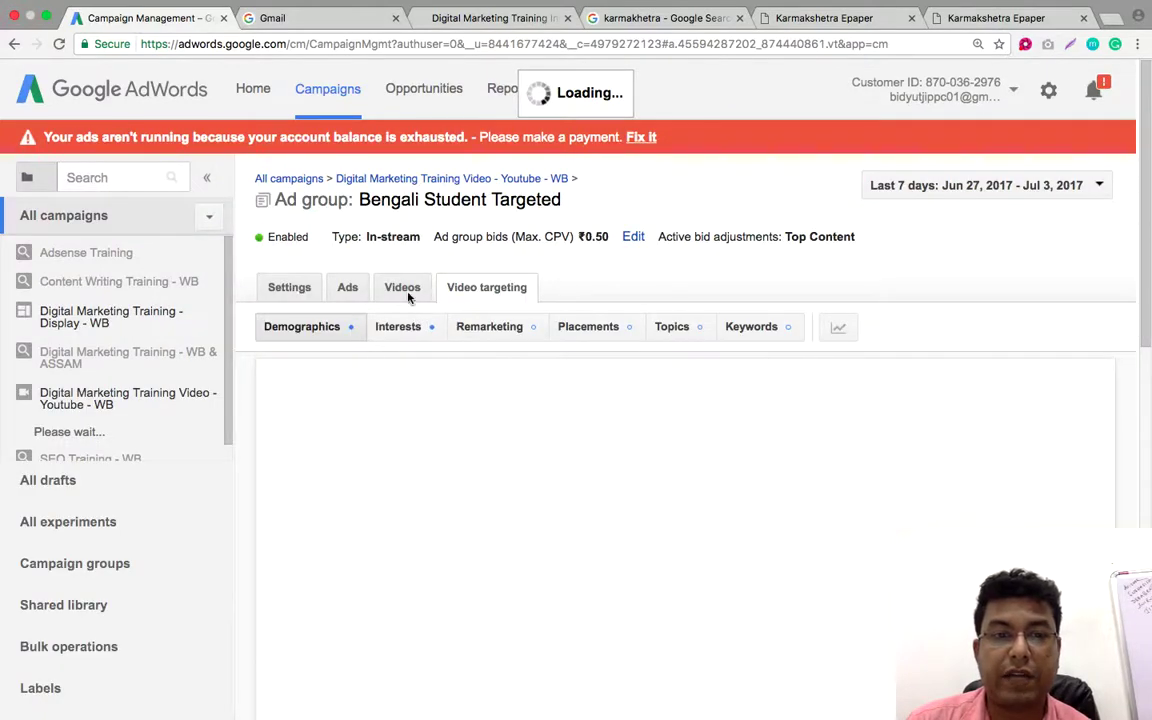
click(403, 289)
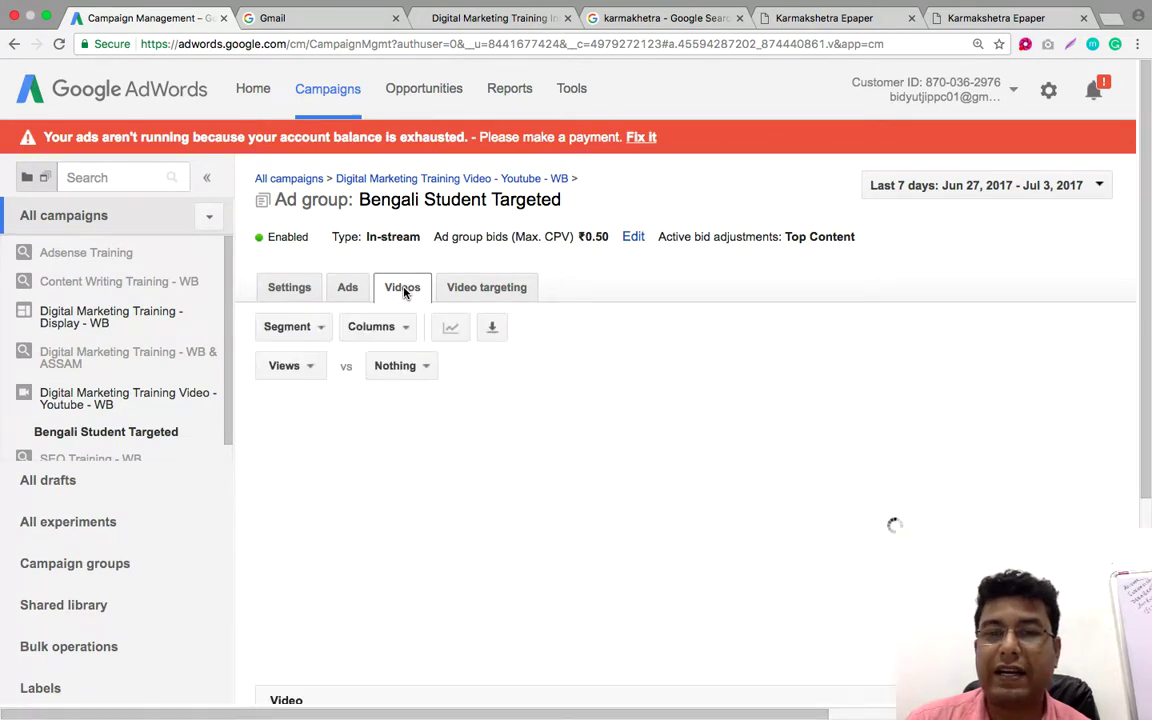
scroll(727, 432, down, 4)
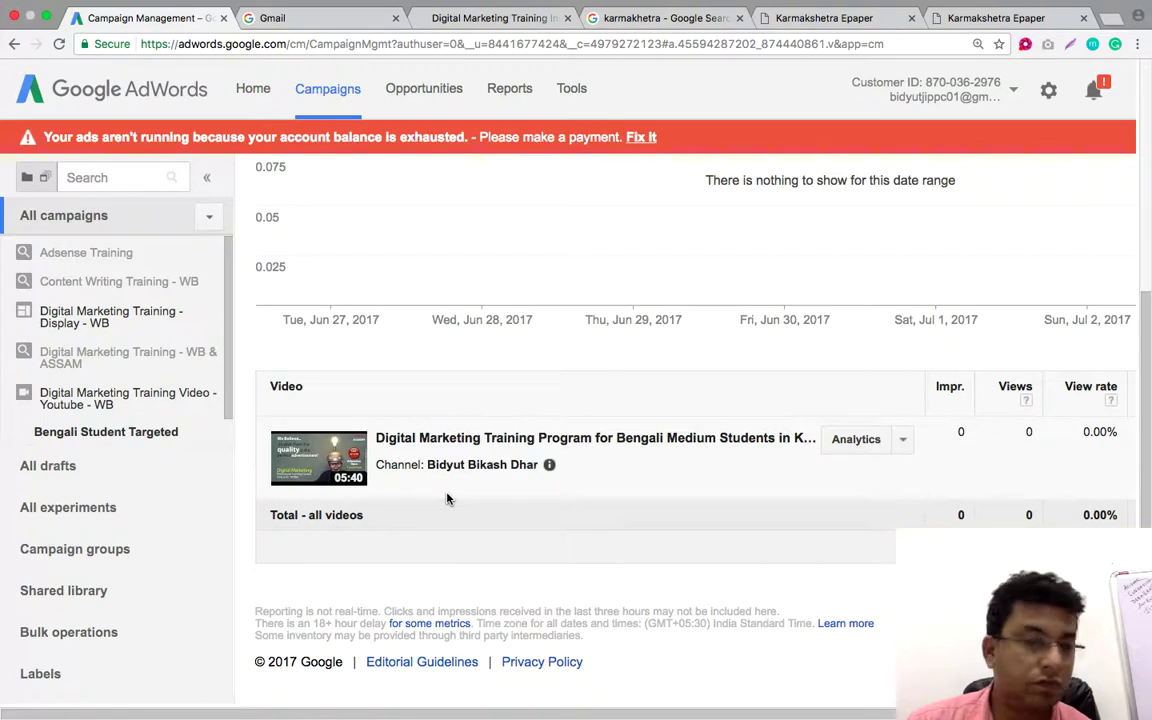
scroll(447, 496, up, 4)
Go to Billing & payments from the account settings gear menu
click(1007, 100)
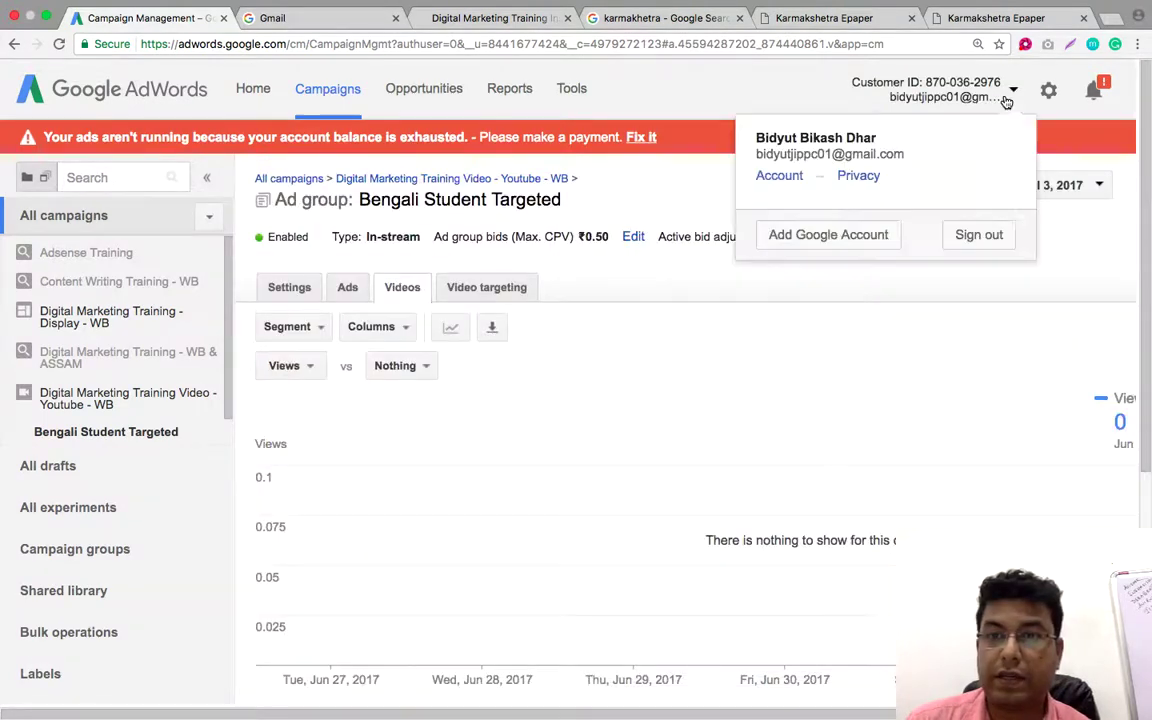
click(1048, 90)
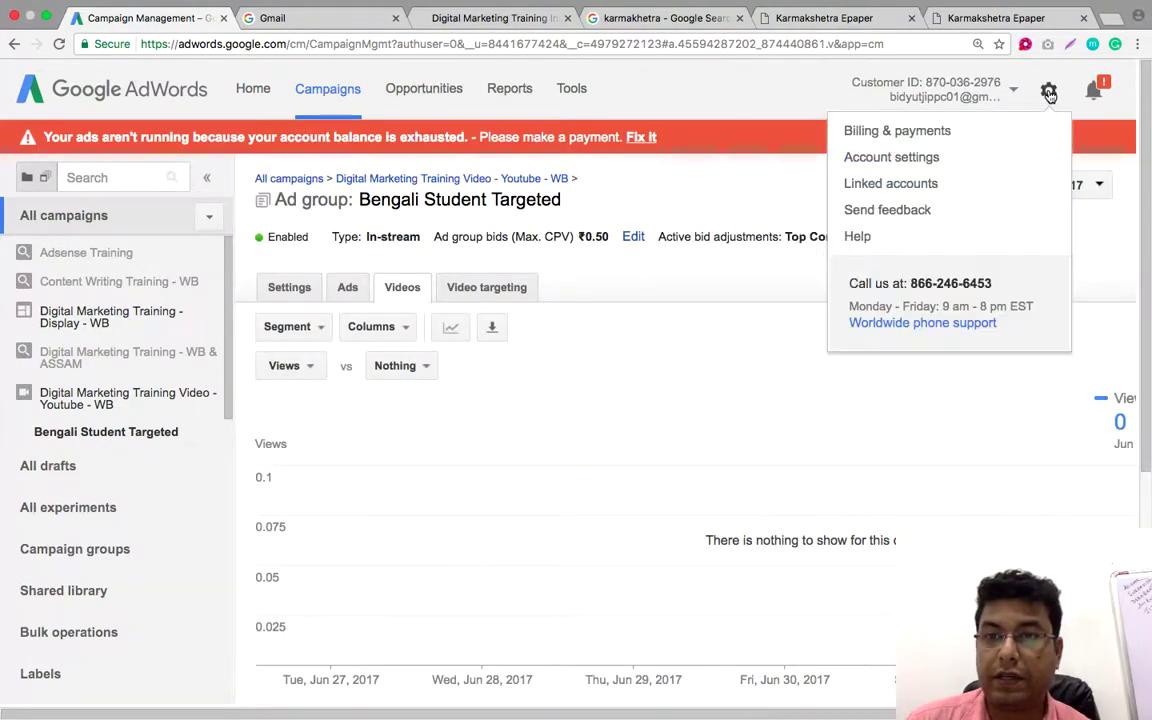
click(912, 140)
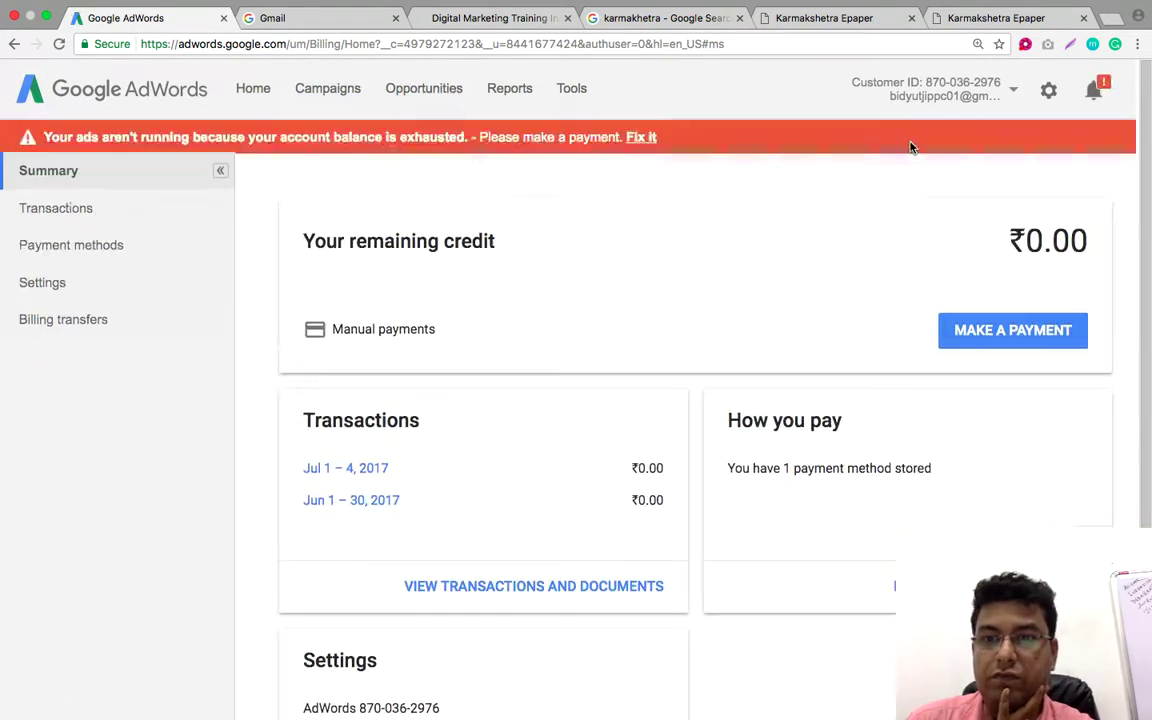
Review the ₹0.00 remaining credit and start making a payment
scroll(802, 327, down, 3)
scroll(802, 327, up, 3)
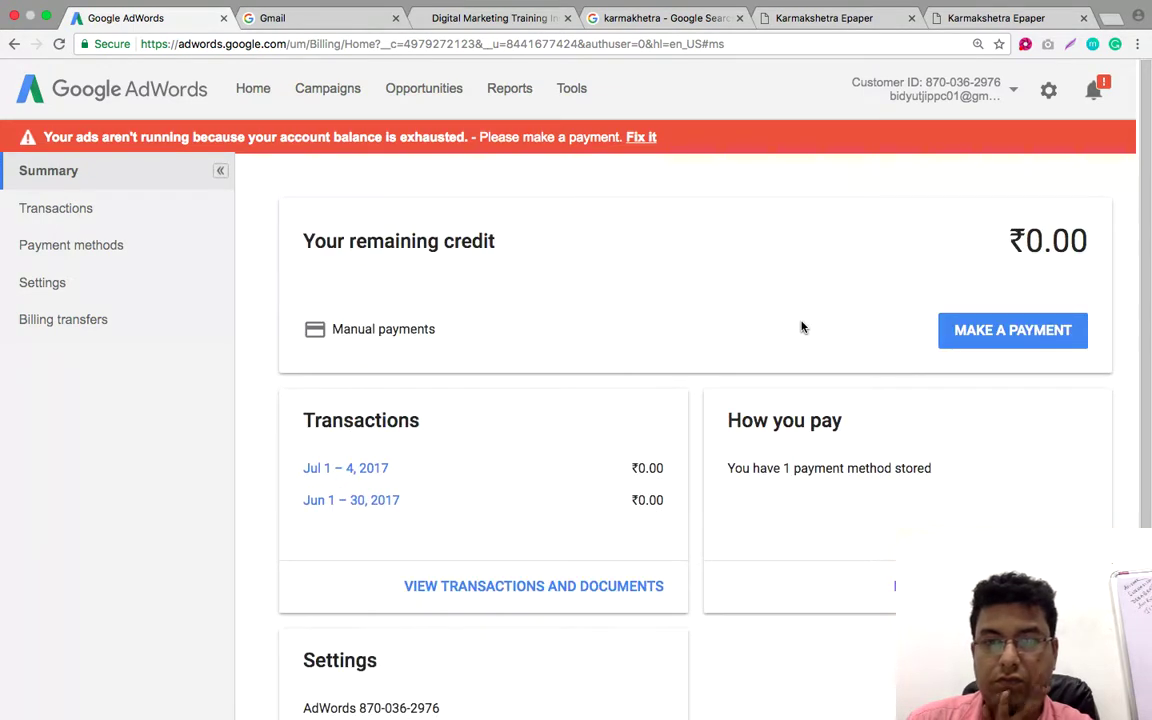
click(1002, 341)
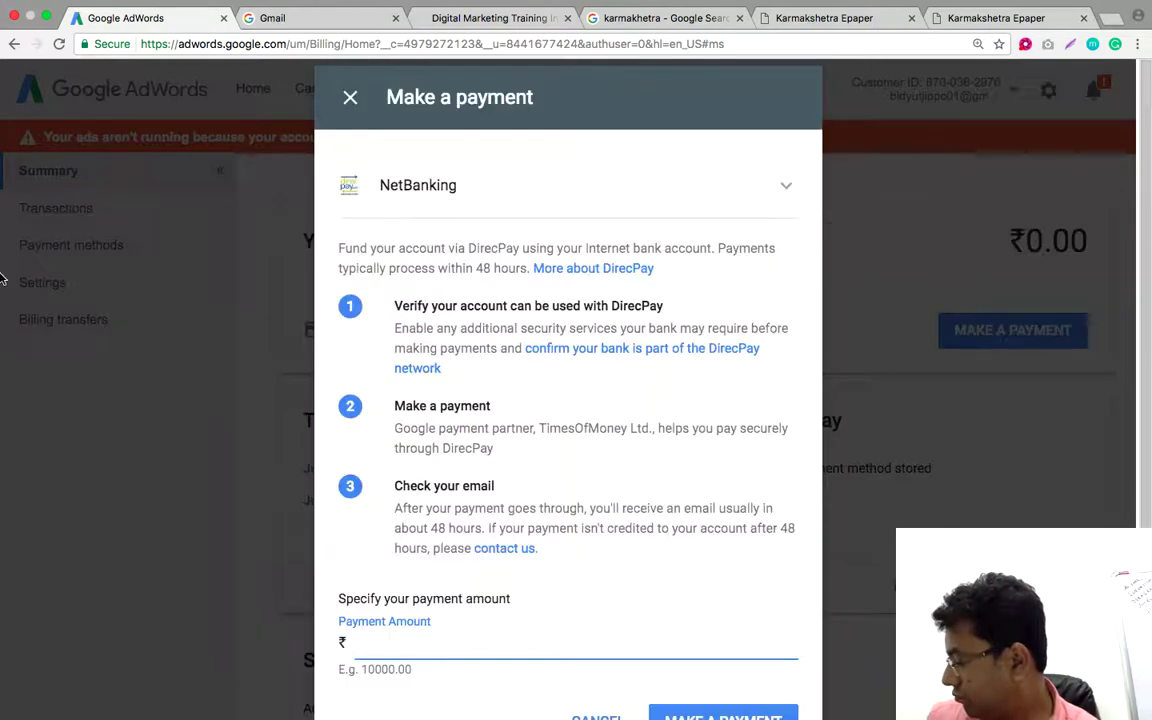
Switch the payment method to the saved Visa card, then back to NetBanking
scroll(3, 279, down, 3)
scroll(3, 280, down, 2)
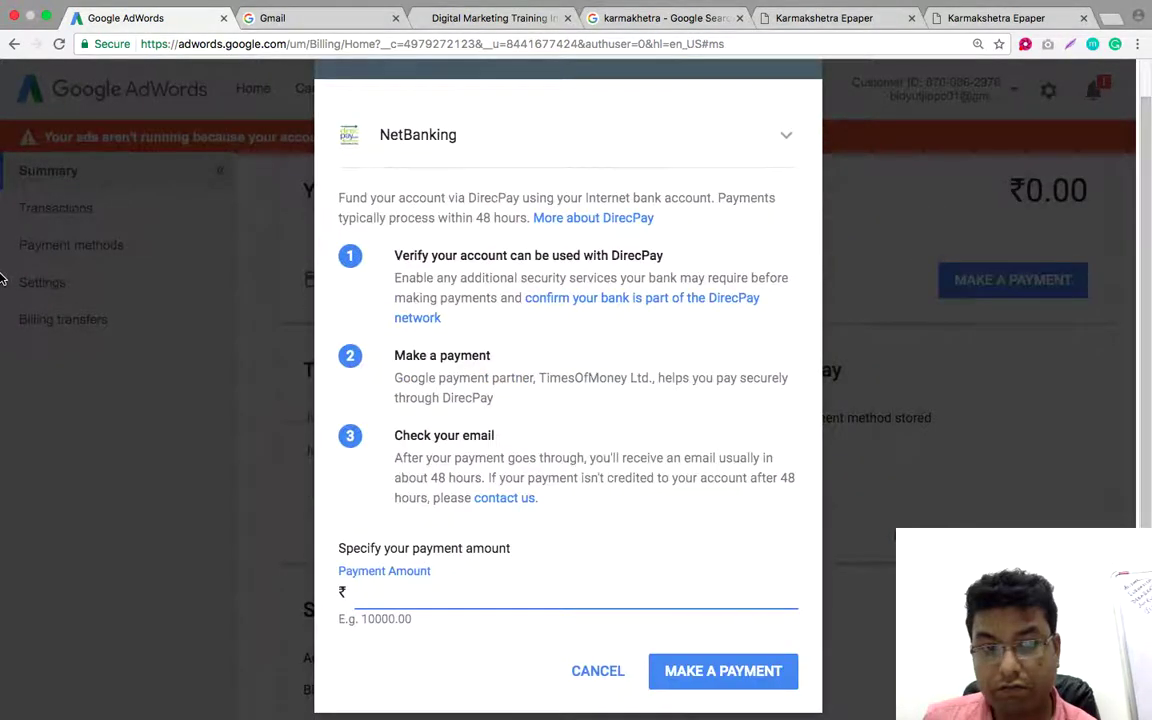
scroll(3, 280, down, 3)
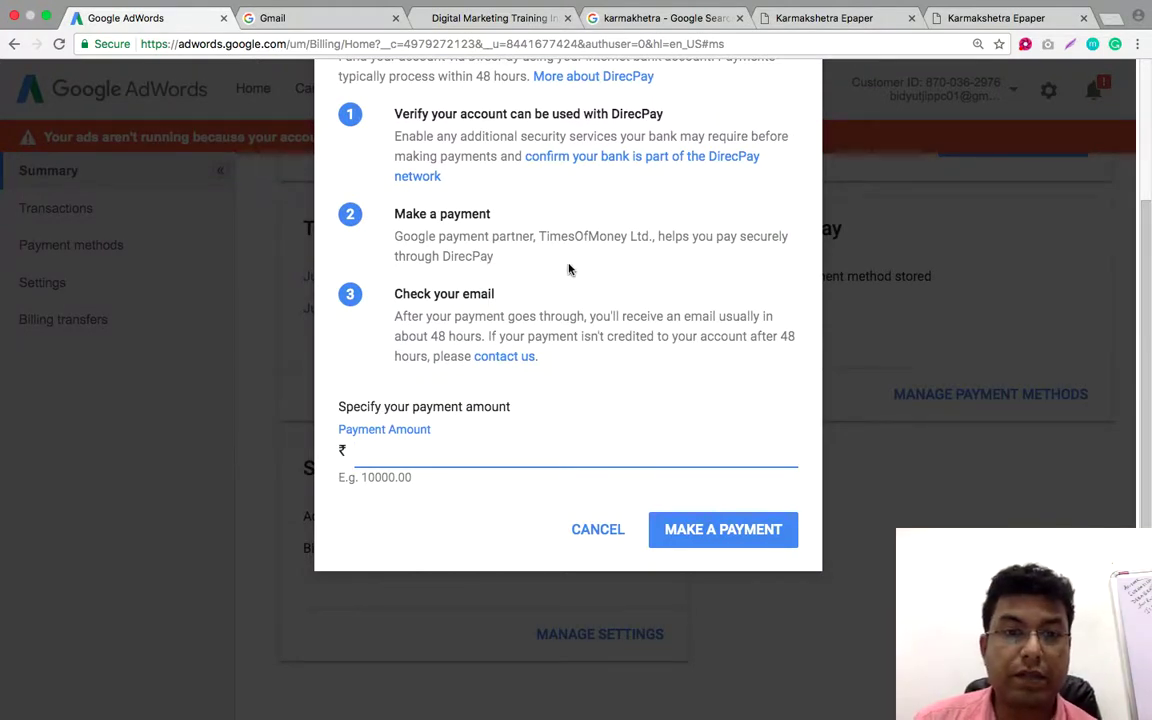
scroll(581, 255, up, 4)
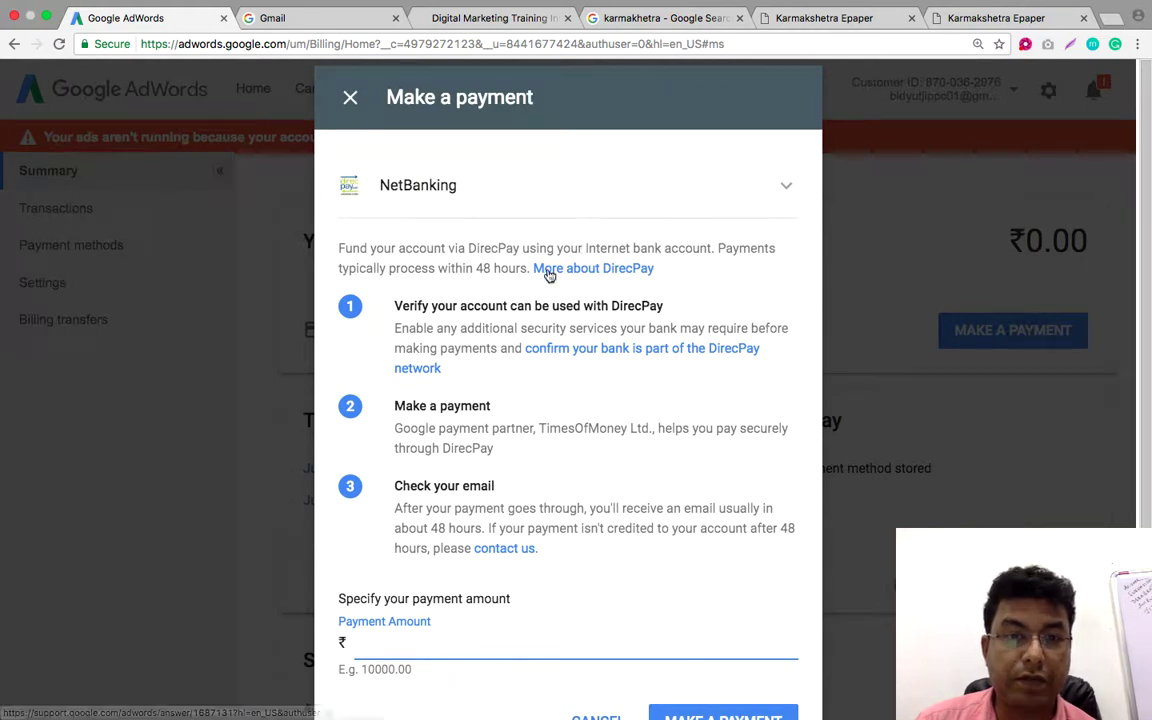
scroll(545, 270, down, 3)
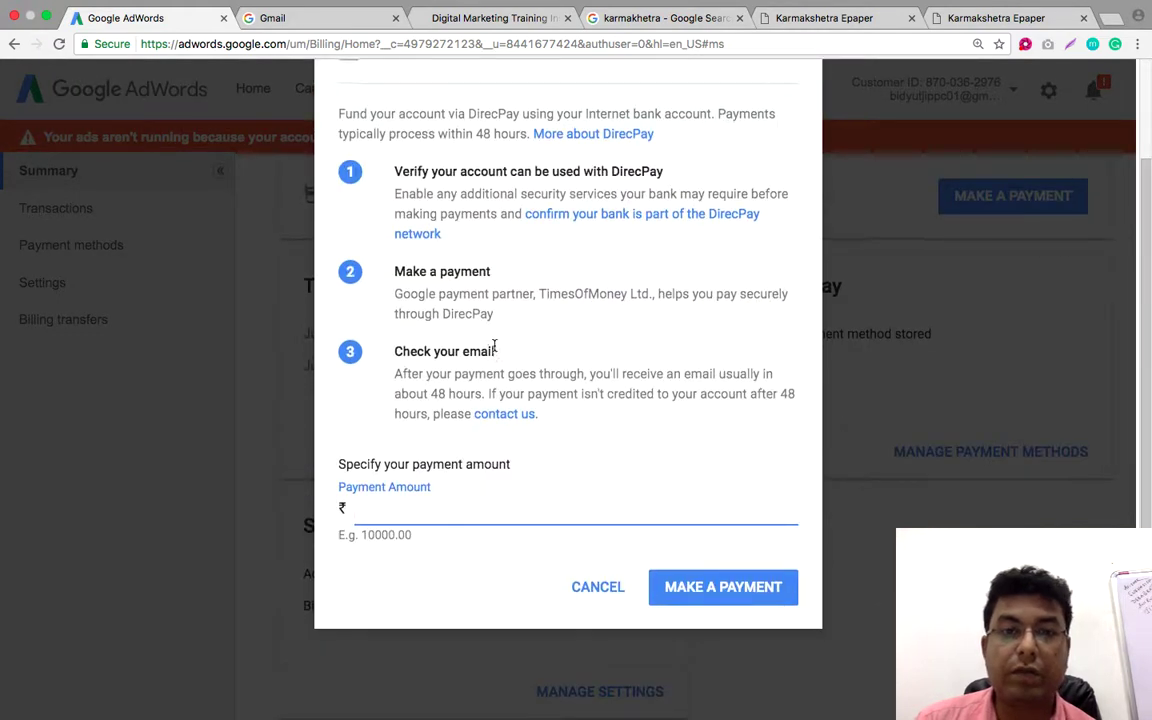
scroll(492, 340, up, 3)
click(787, 193)
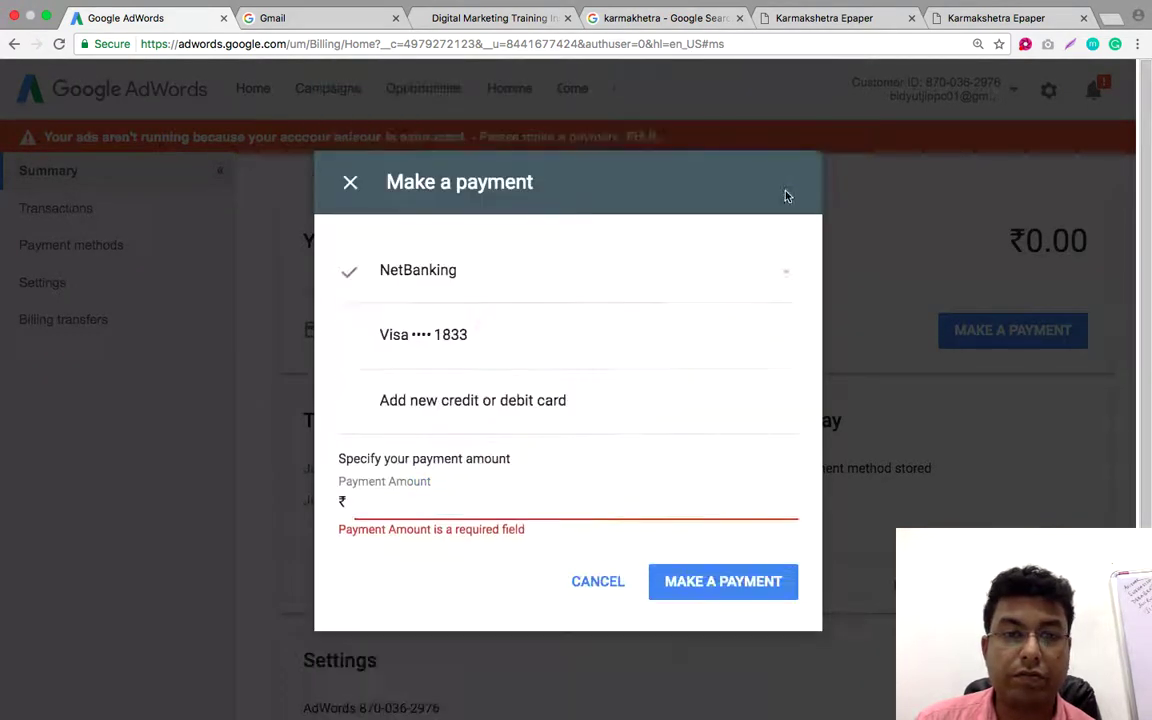
click(490, 352)
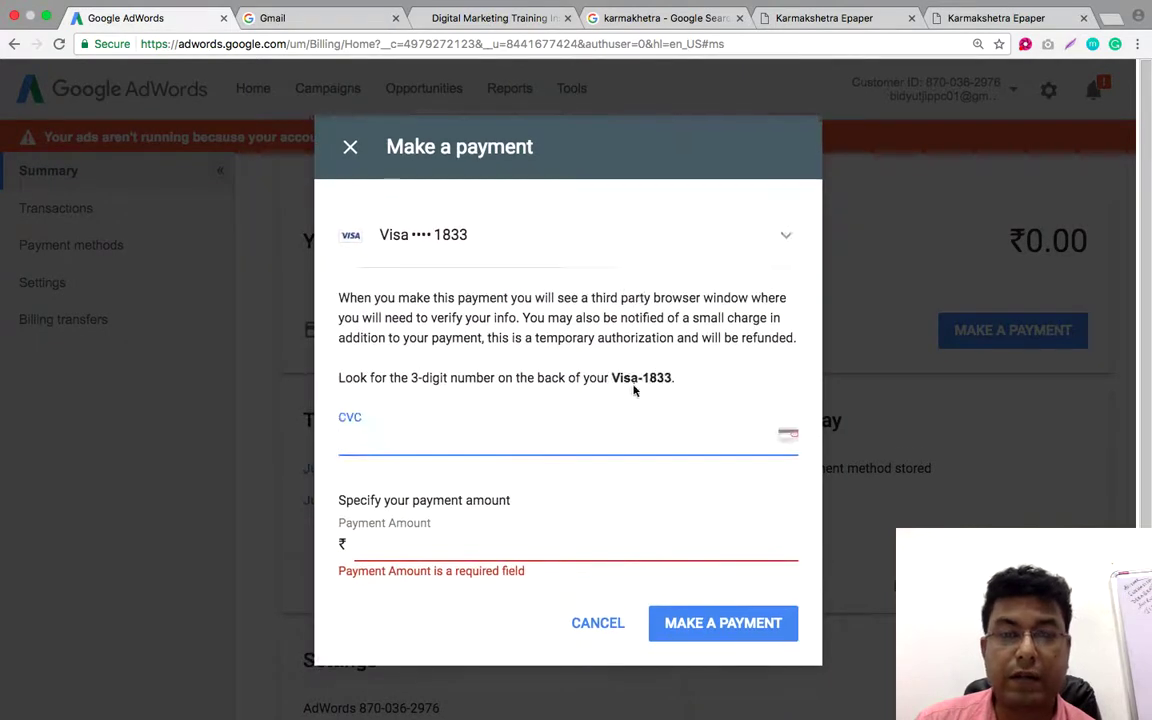
click(786, 238)
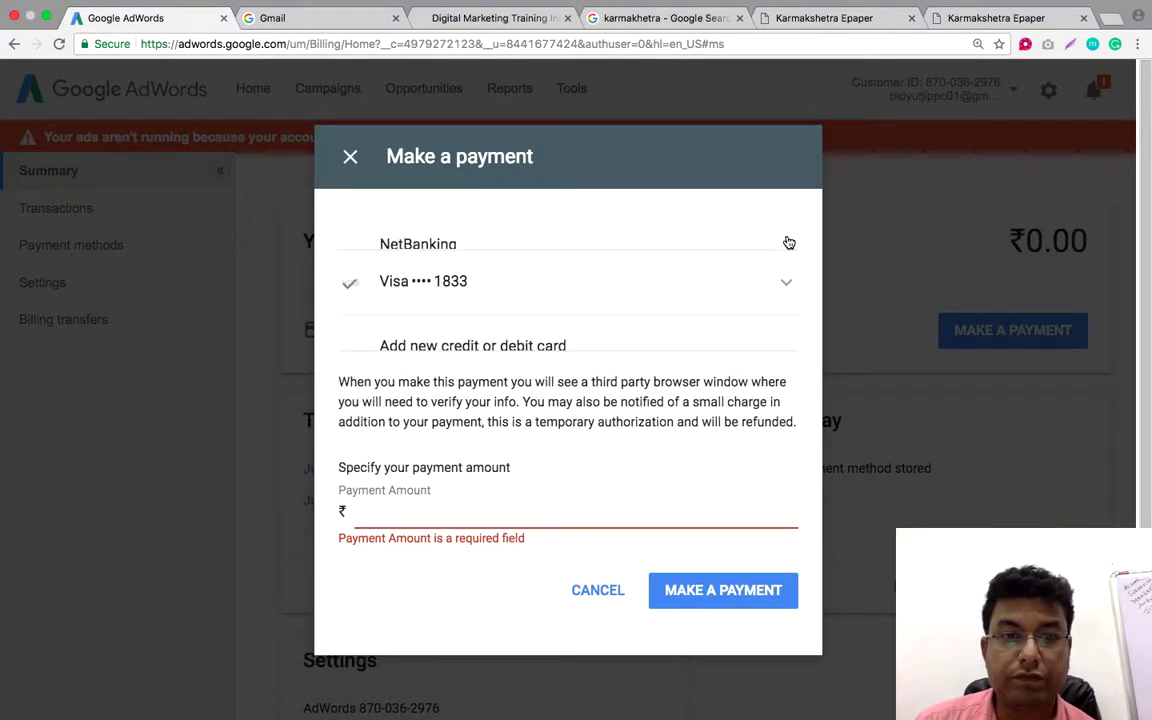
click(496, 285)
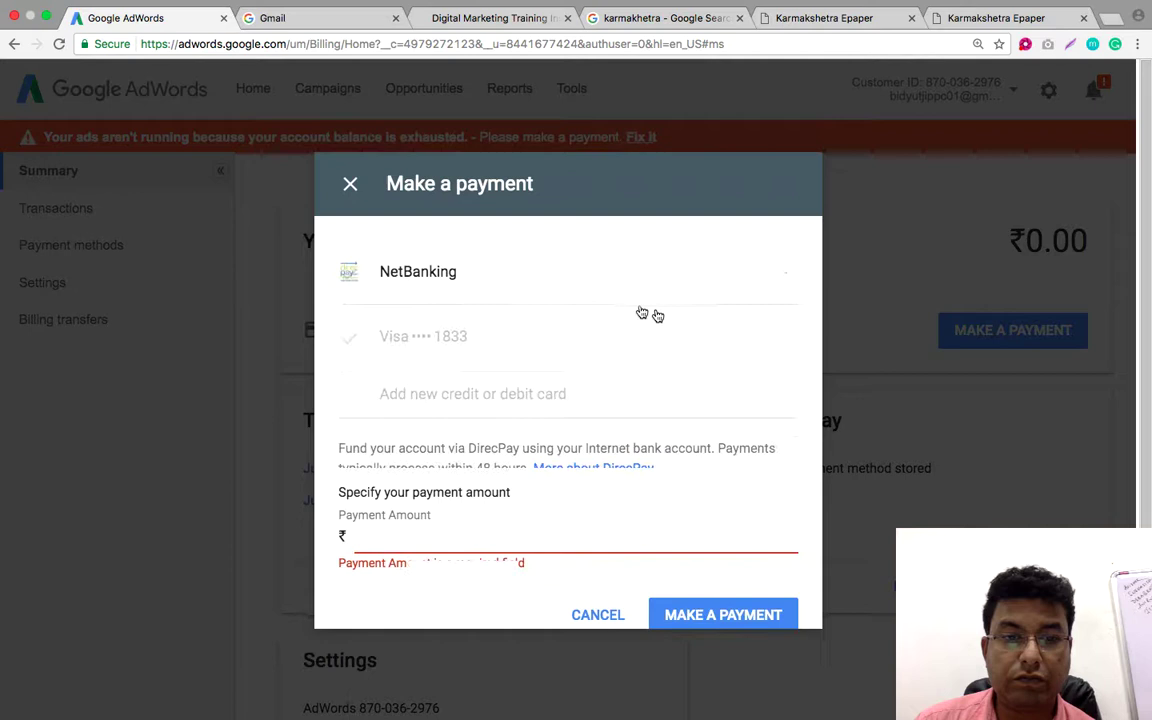
Review the DirecPay payment form, where Payment Amount is flagged as required and empty
scroll(620, 340, down, 3)
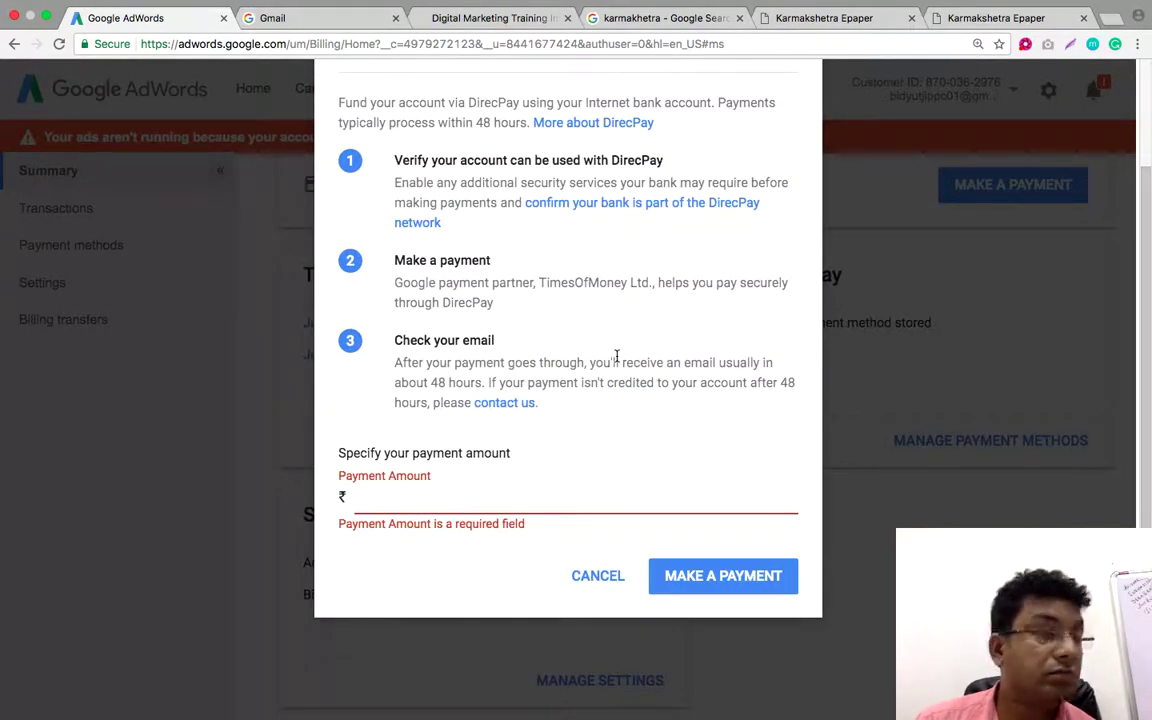
scroll(617, 356, down, 1)
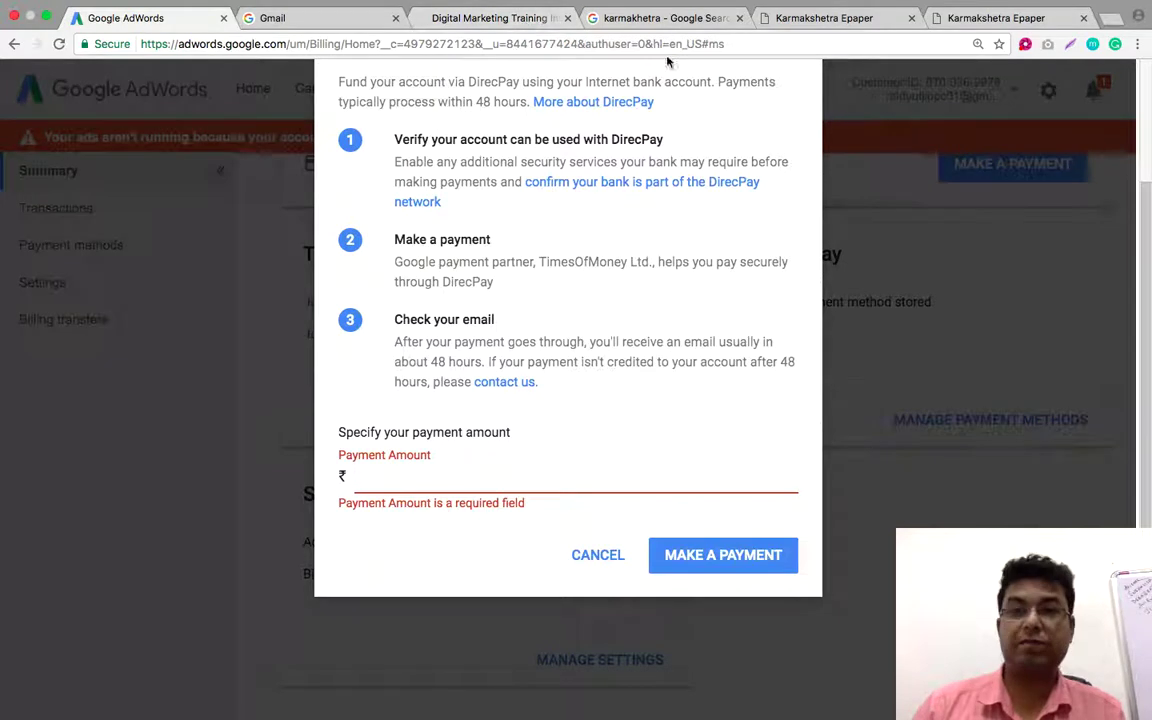
click(1025, 45)
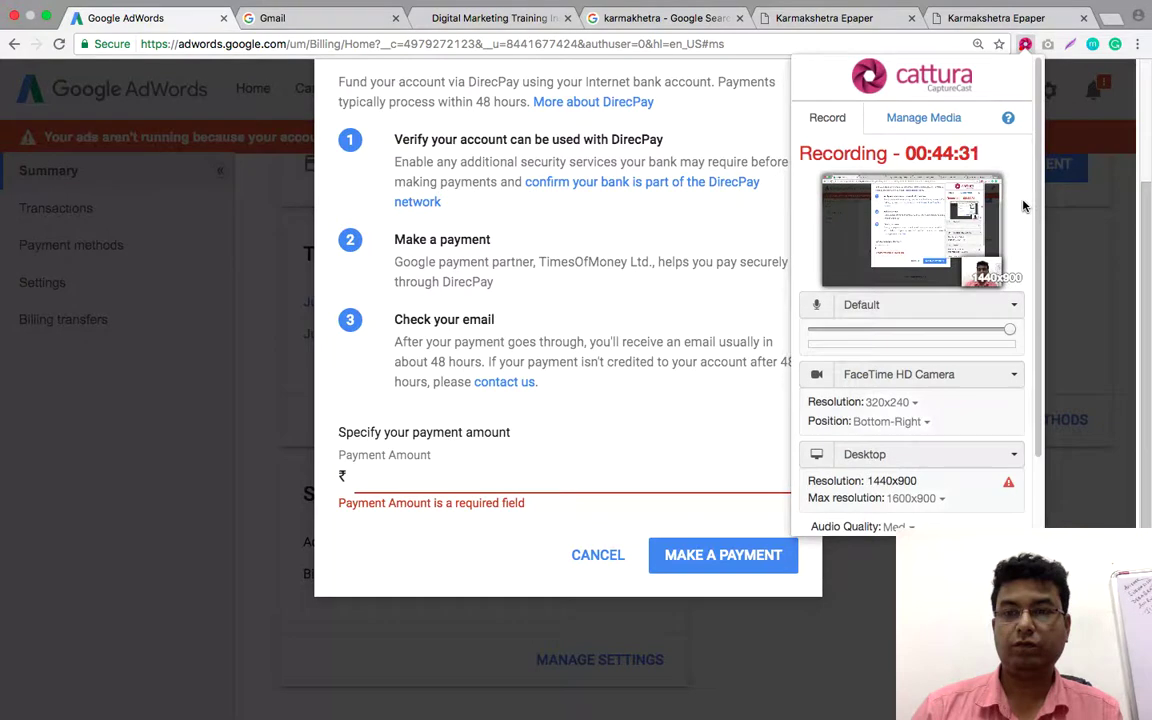
scroll(941, 283, down, 3)
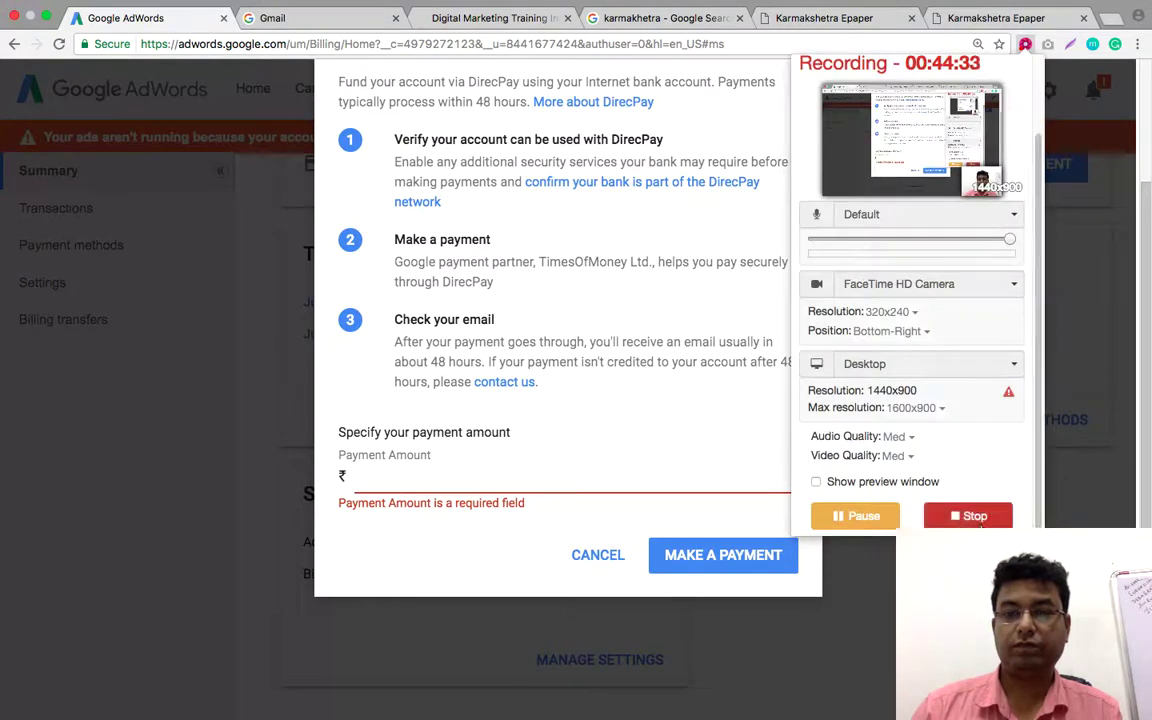